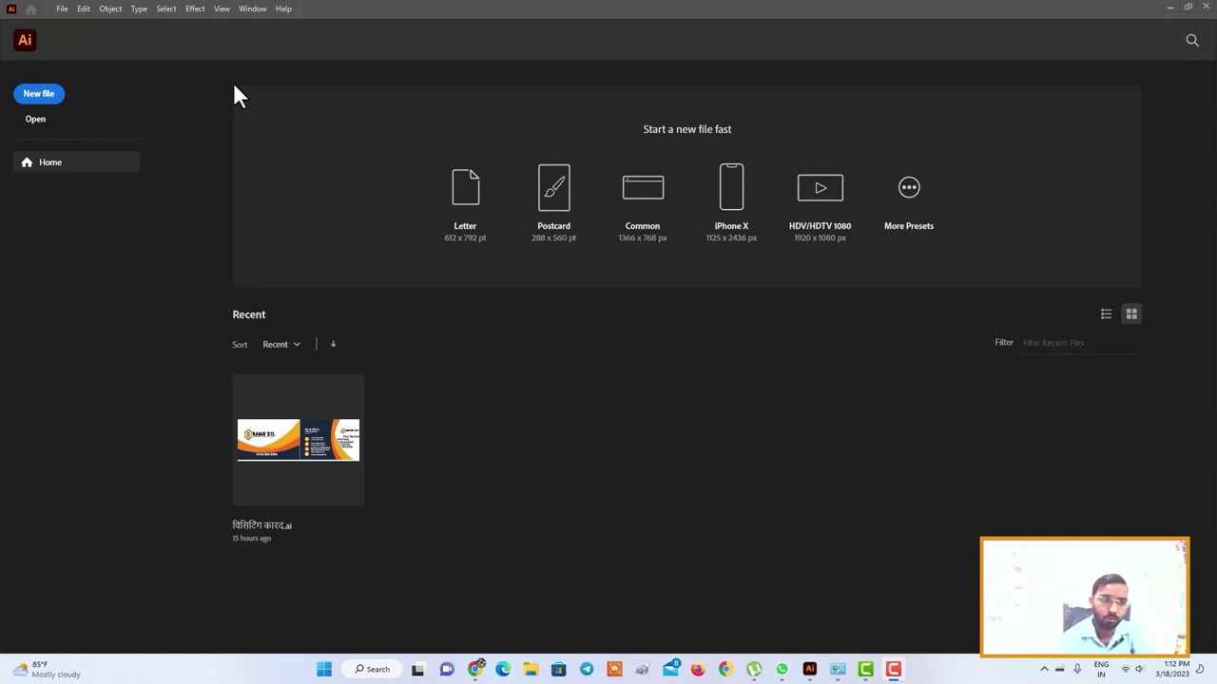
Step: Start a new document and select the A4 preset's width value (595.2756 pt) for editing
click(57, 99)
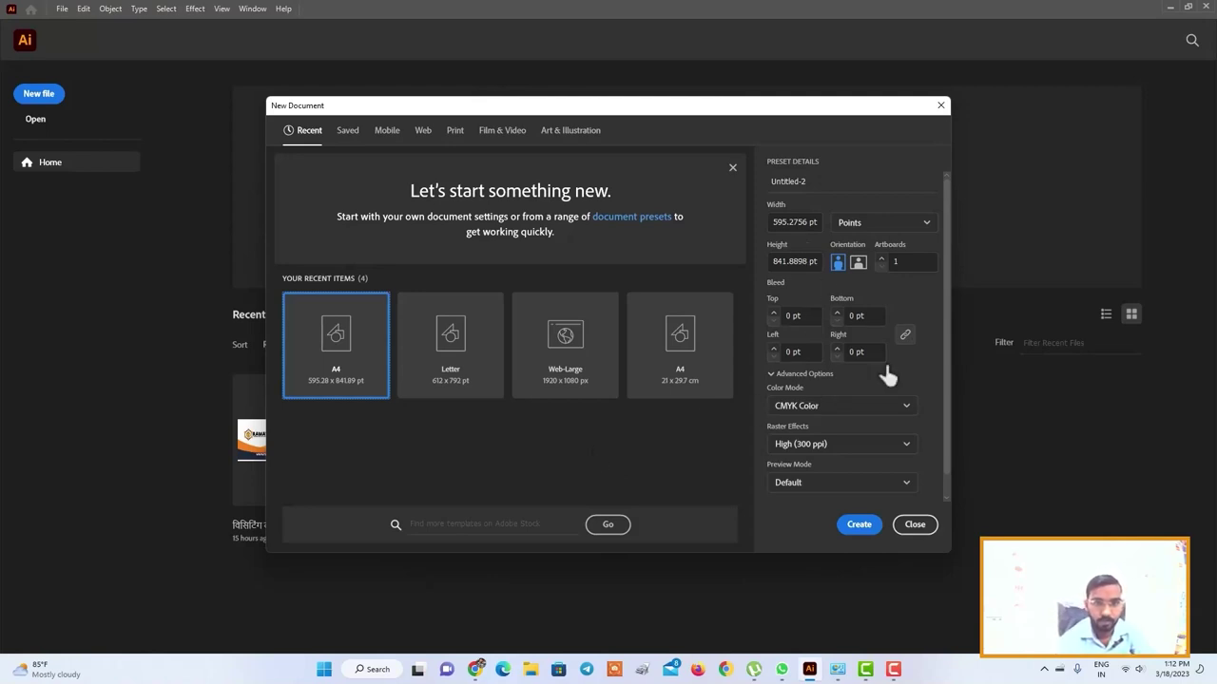
click(803, 221)
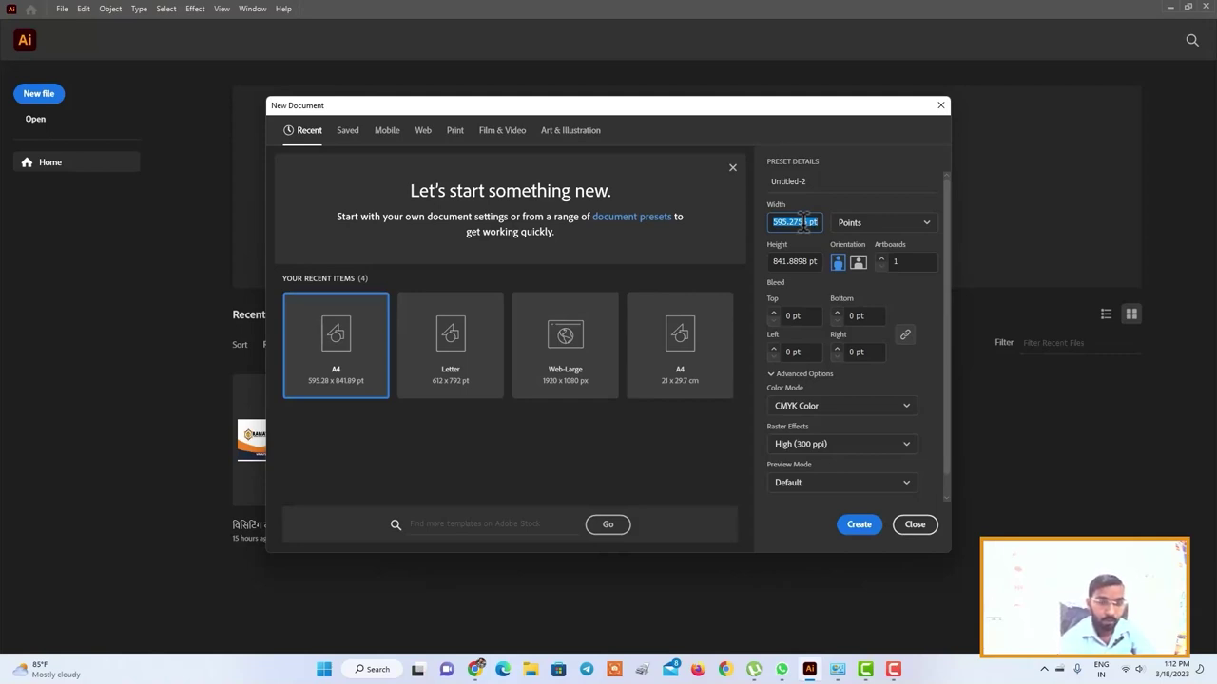
Step: Create a 1080 × 1080 document with units switched from Points to Pixels
text(18010)
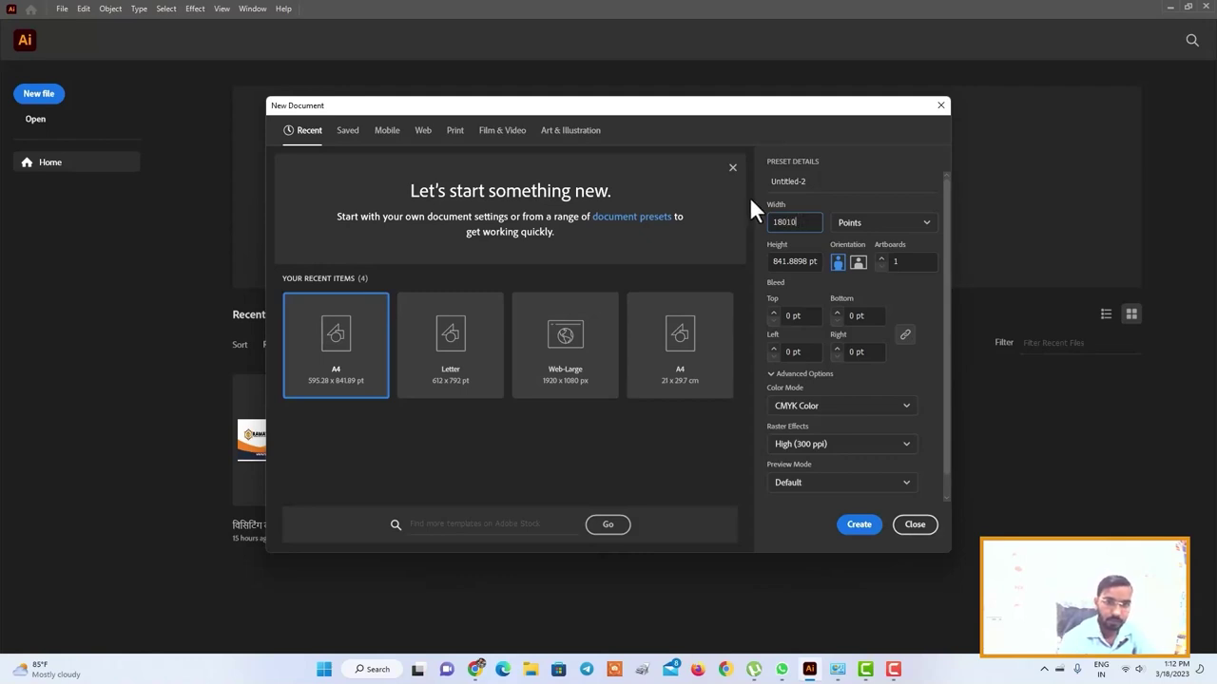
key(BackSpace)
key(BackSpace)
key(BackSpace)
key(BackSpace)
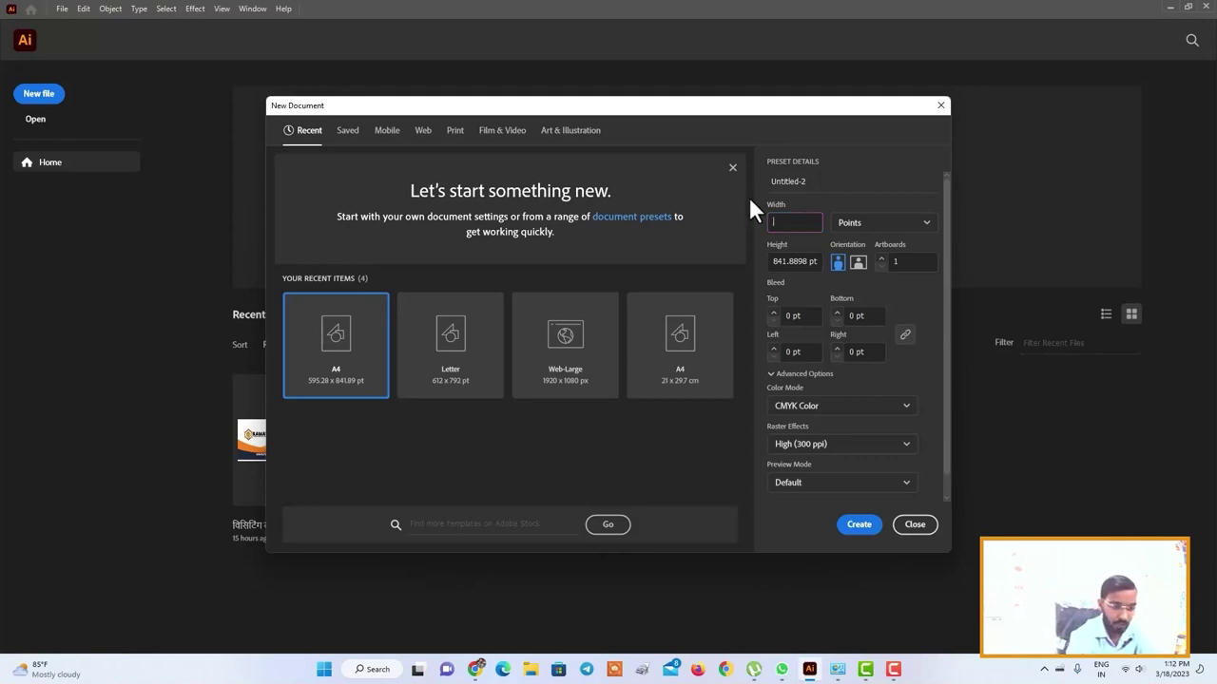
text(10)
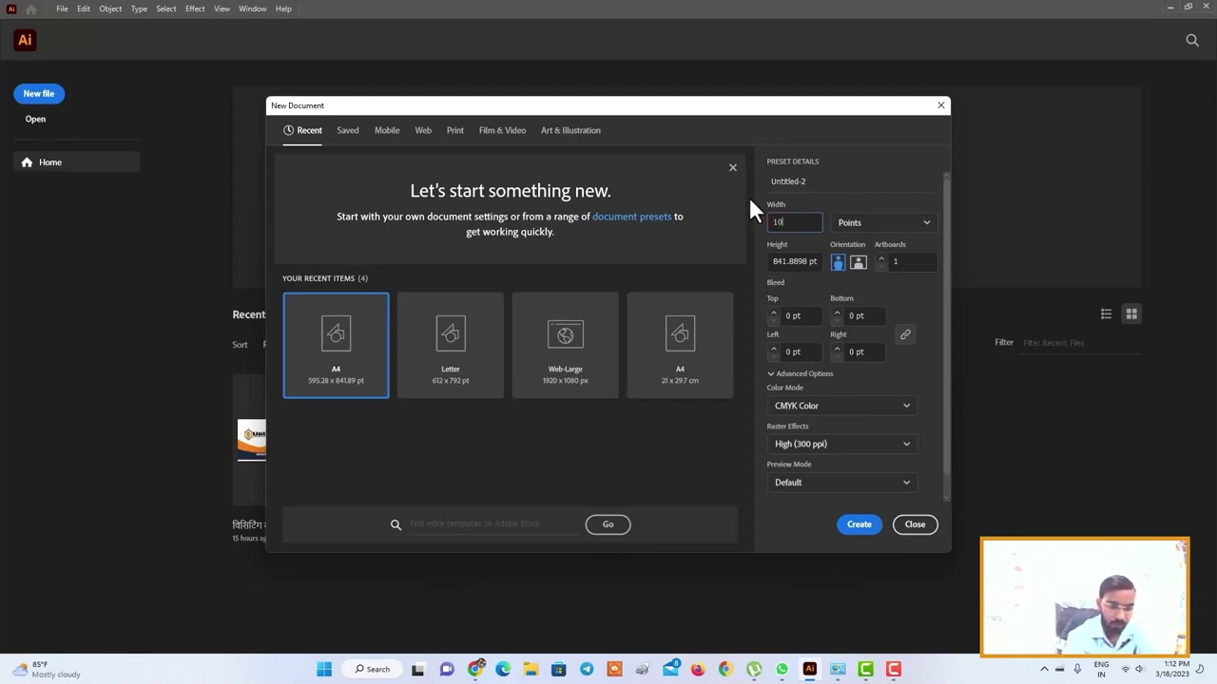
text(80)
click(794, 265)
triple_click(793, 264)
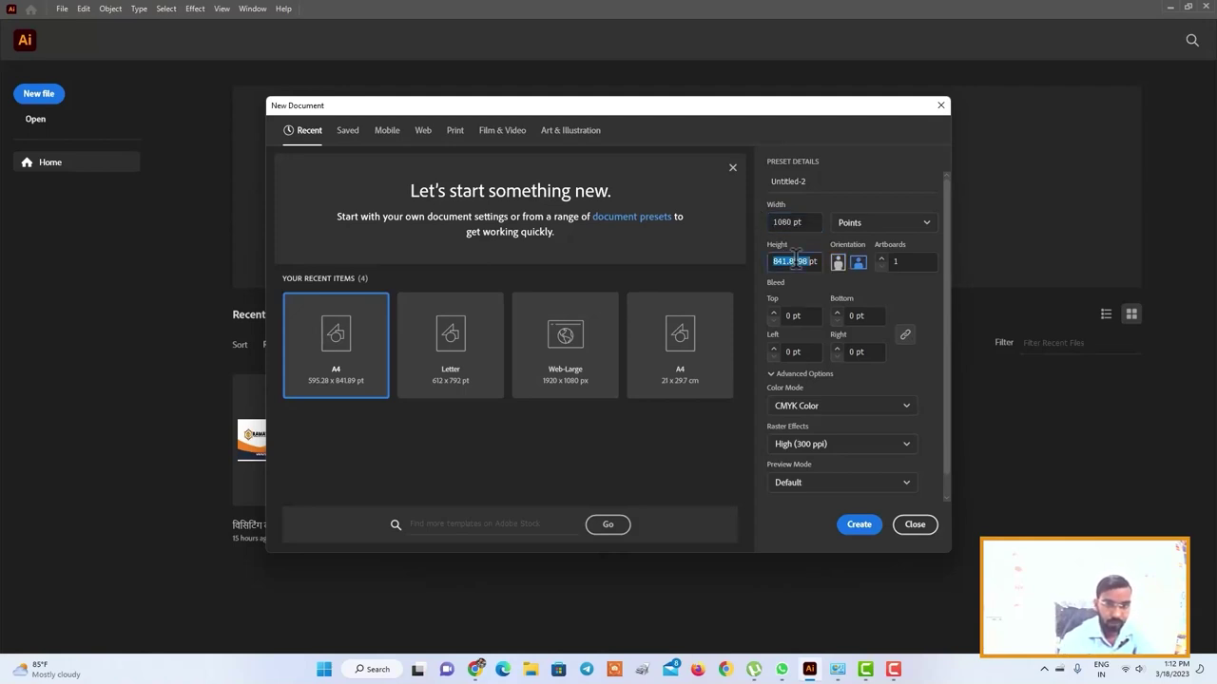
text(1080)
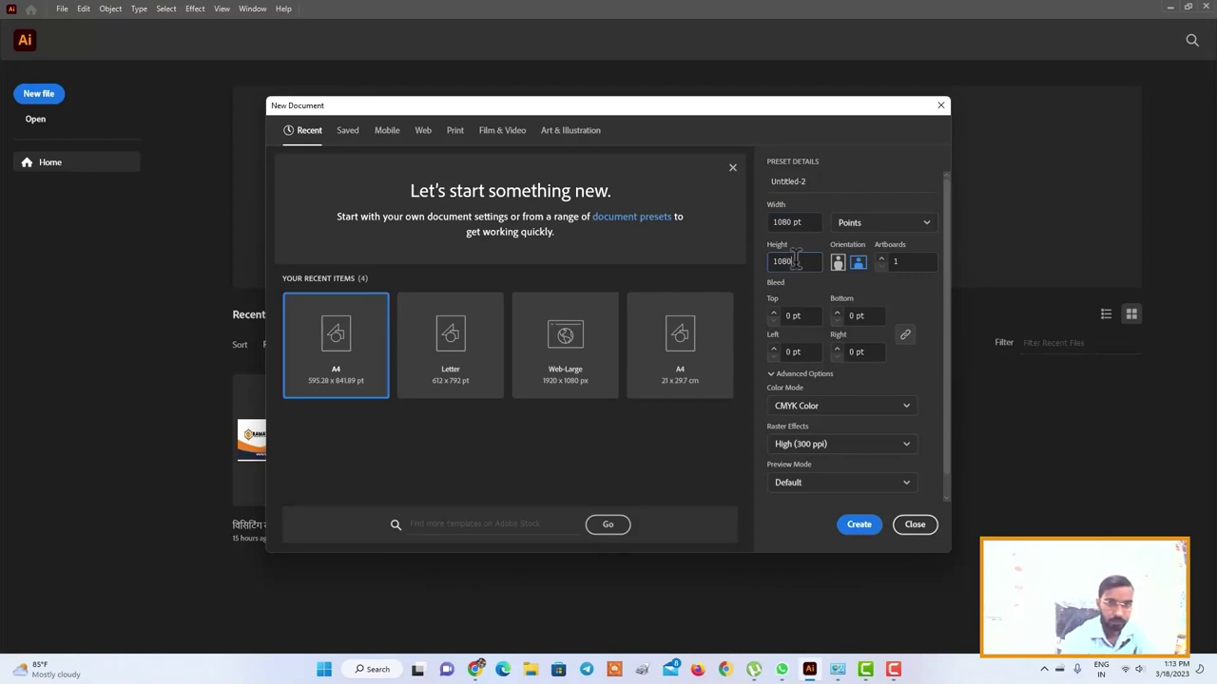
click(882, 223)
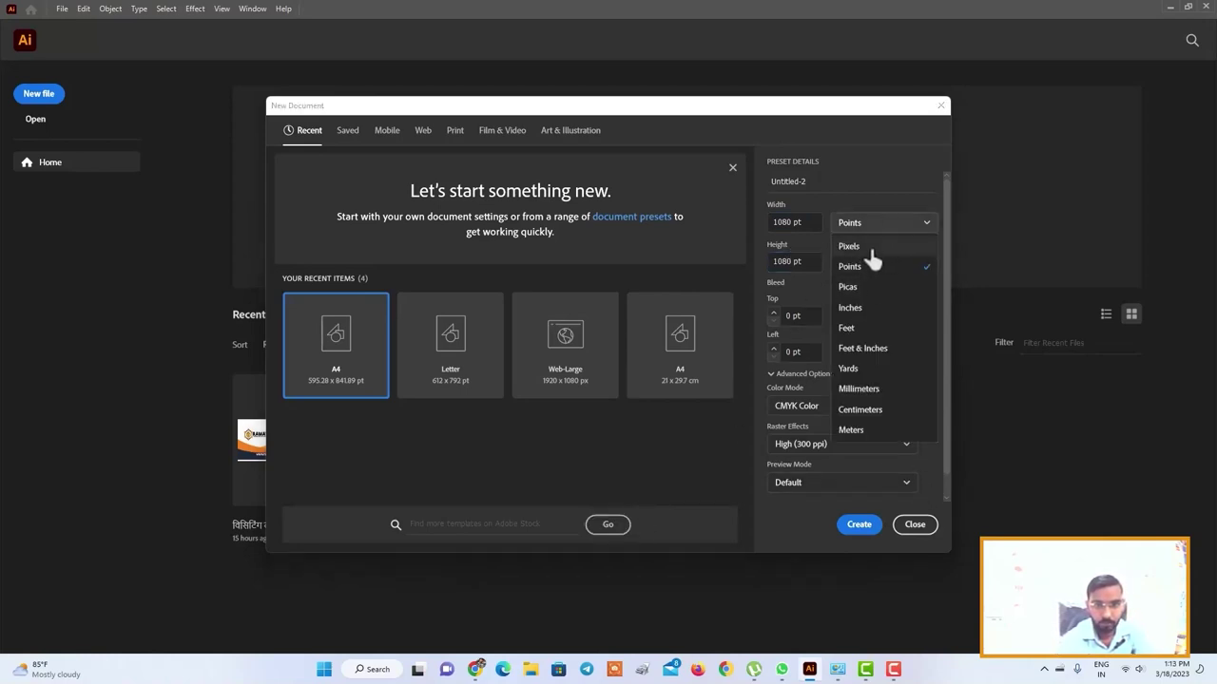
click(867, 247)
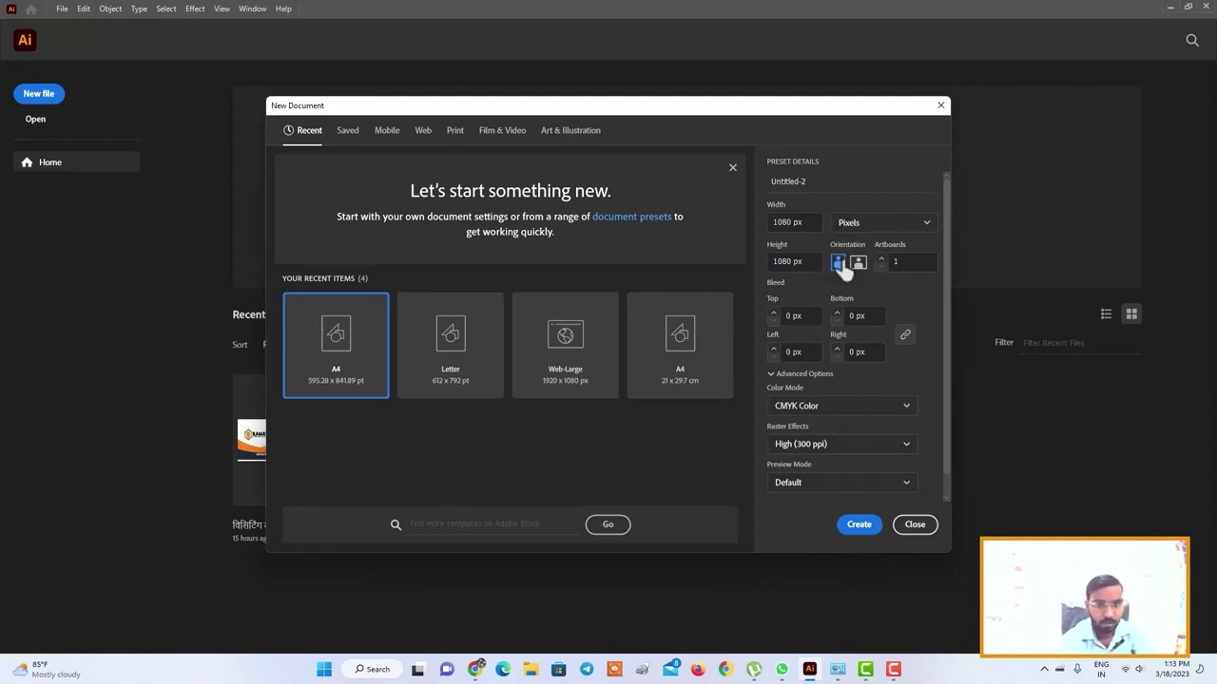
click(859, 524)
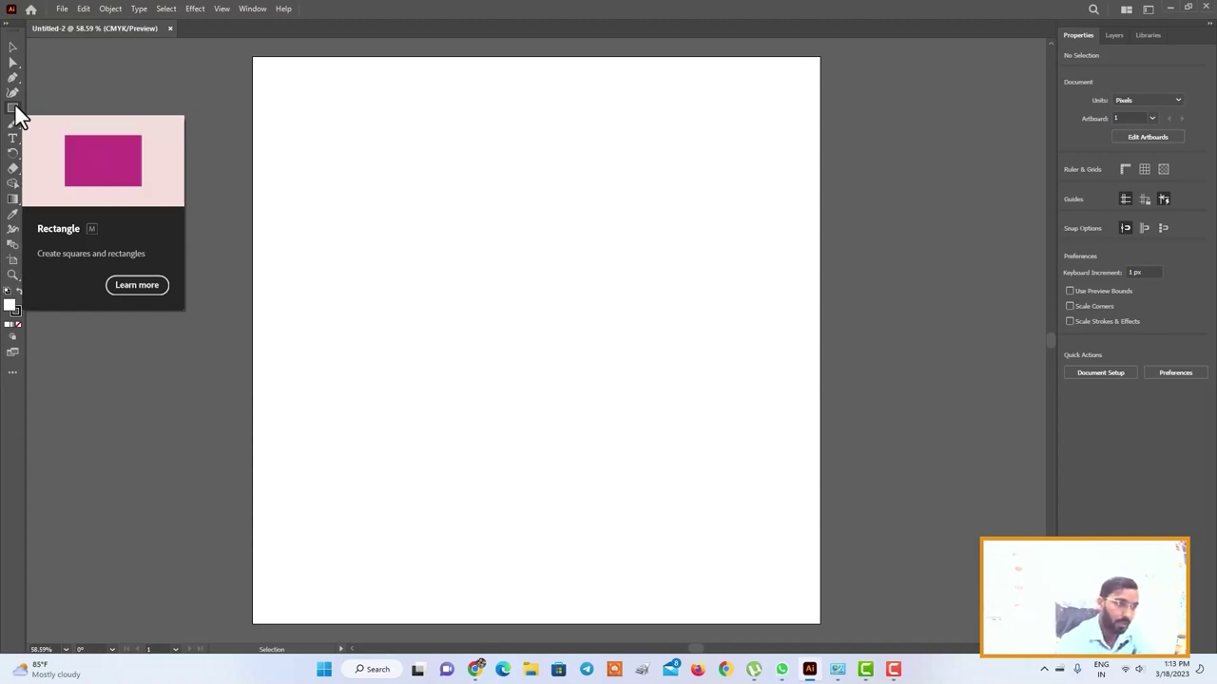
Step: Show the shape tools flyout from the Rectangle tool
click(15, 106)
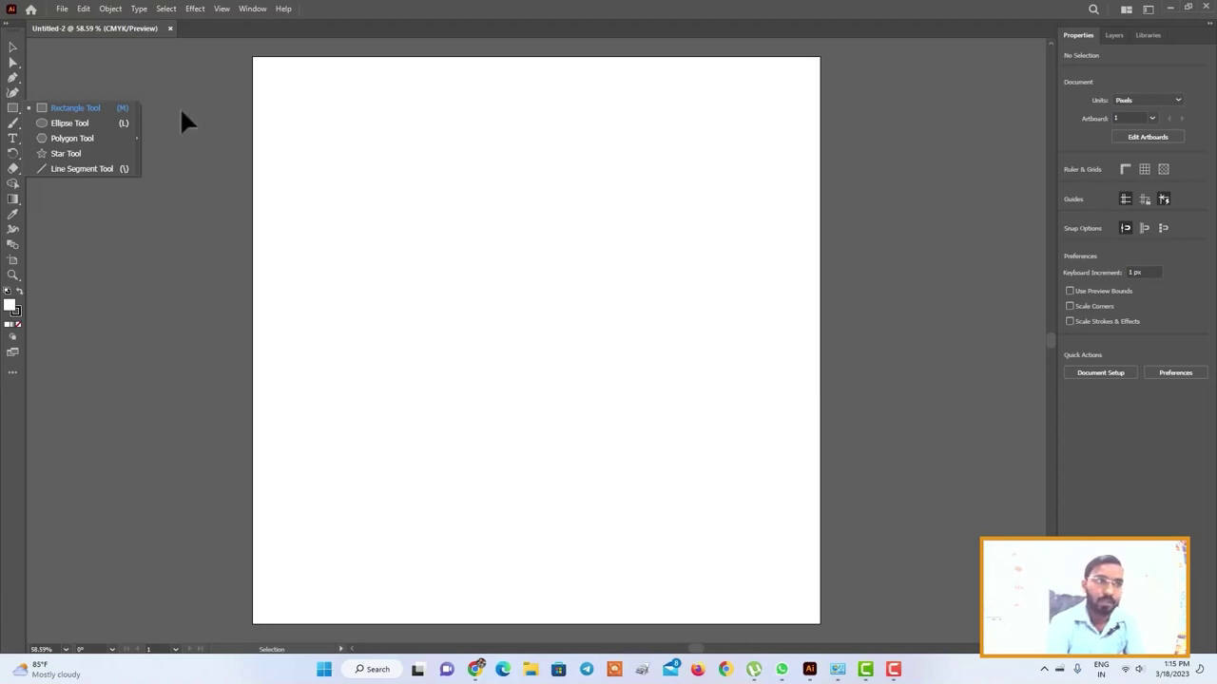
Step: Draw two overlapping rectangles, about 519 × 434 px and 494 × 409 px, with the Rectangle Tool
click(13, 106)
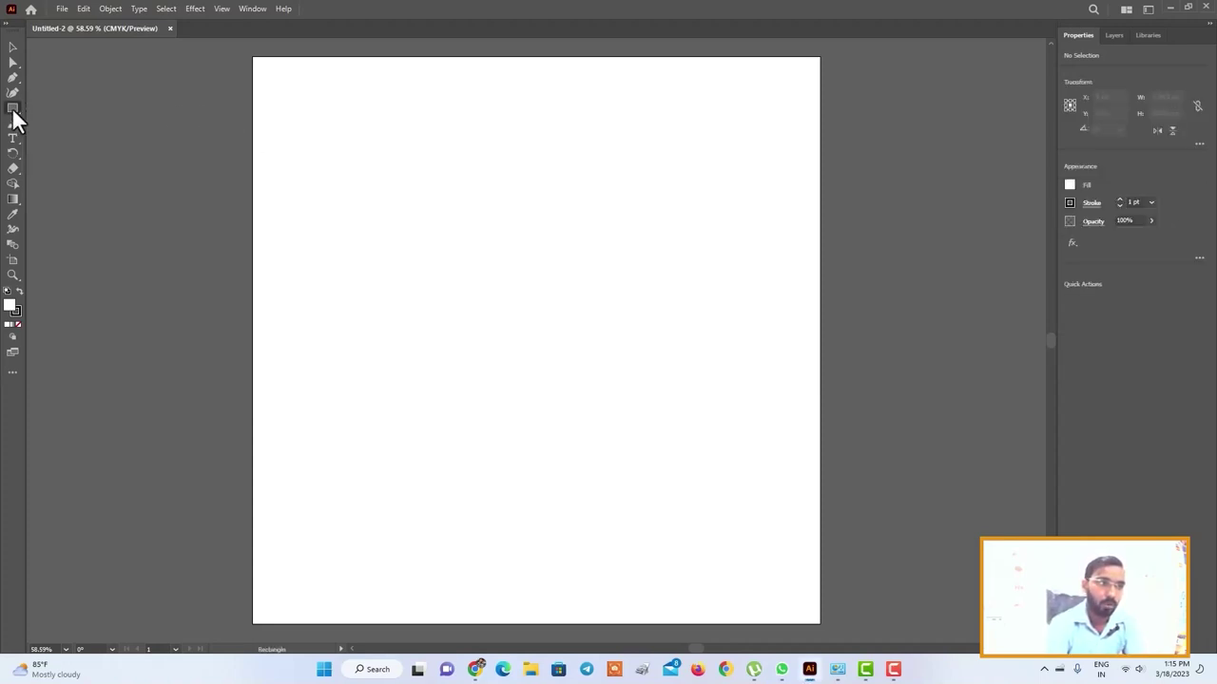
right_click(13, 110)
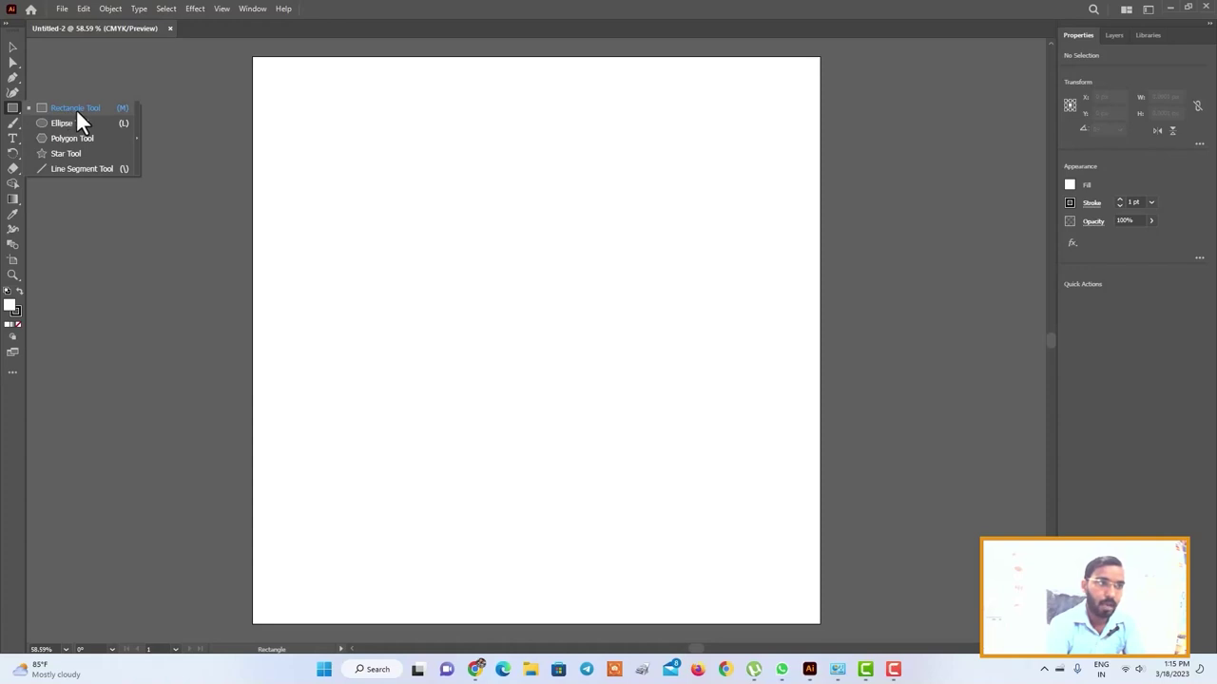
click(77, 110)
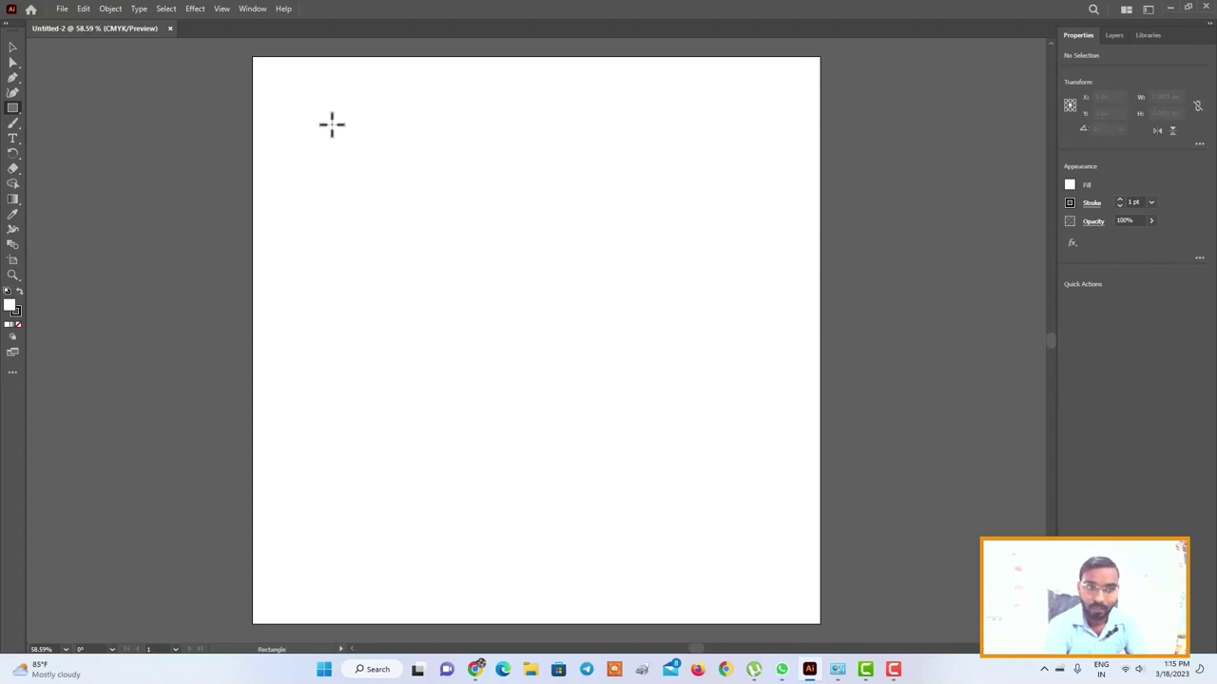
drag(332, 123, 604, 352)
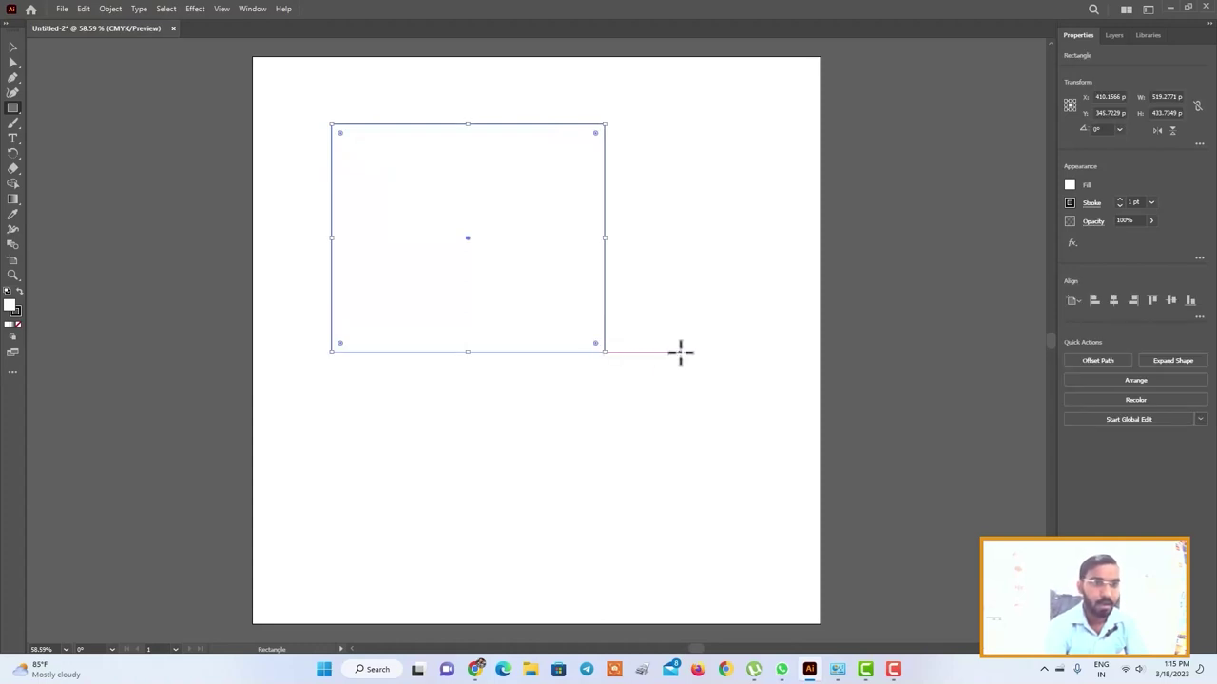
drag(449, 223, 709, 437)
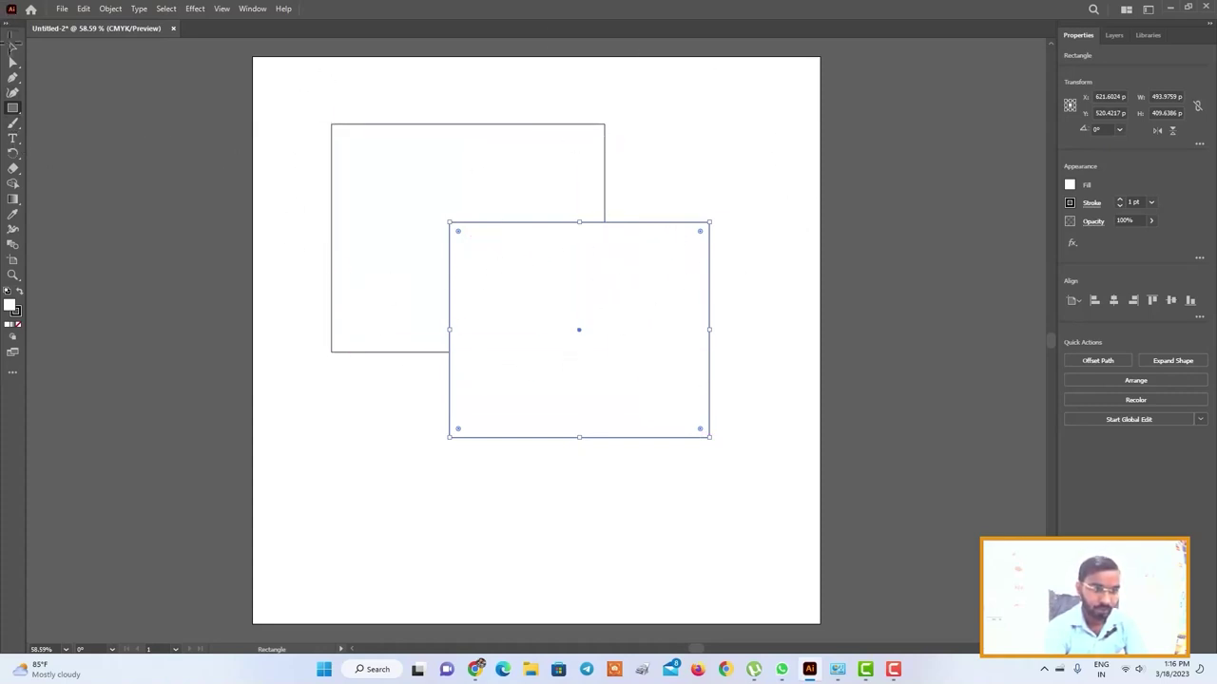
click(12, 47)
Step: Keep the lower-right rectangle in front, nudge it upward, and bring up the Rectangle size dialog
click(371, 125)
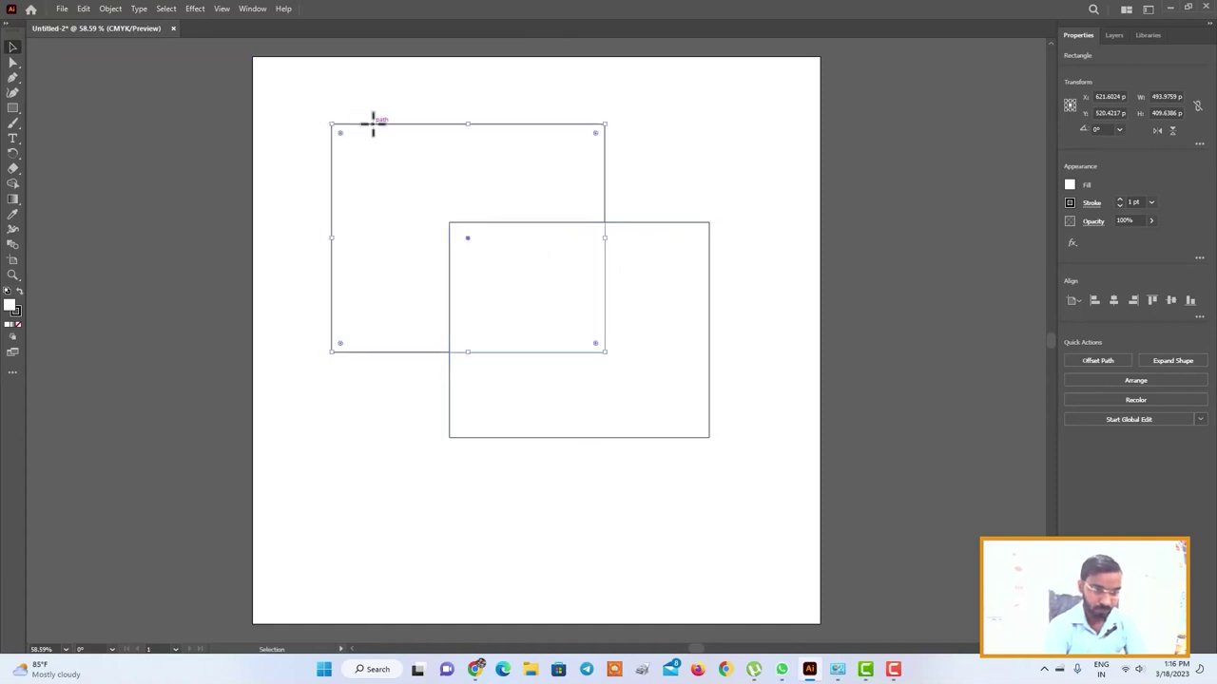
click(698, 239)
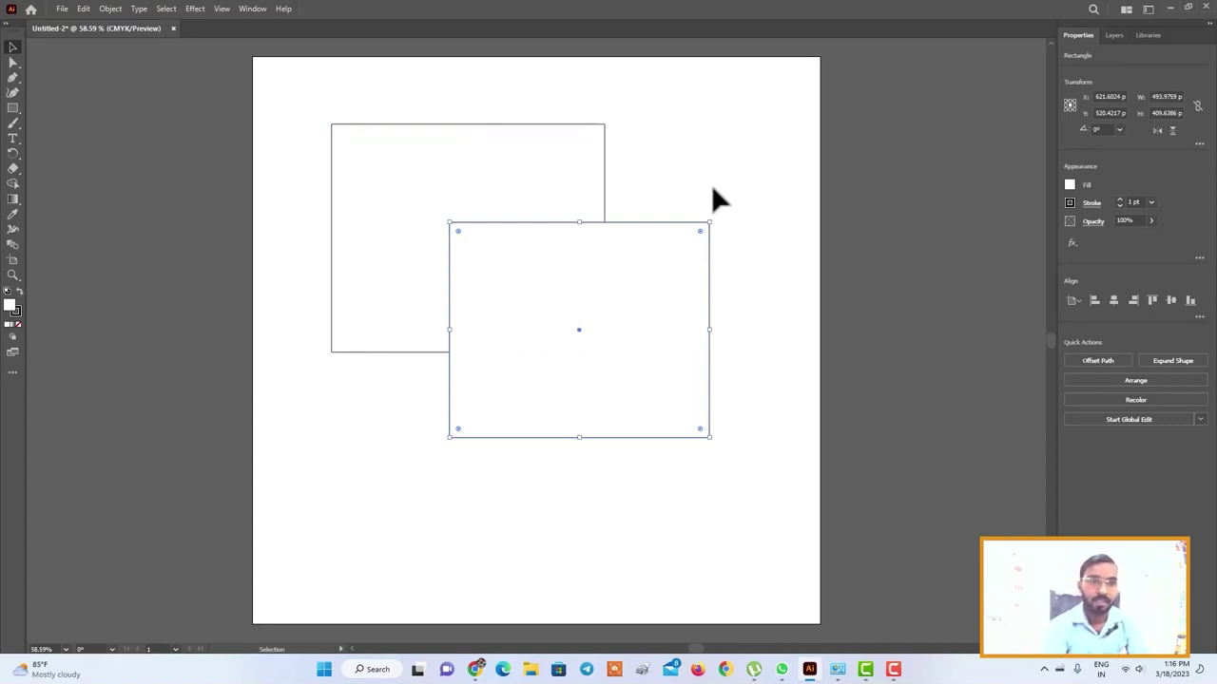
key(ctrl+bracketleft)
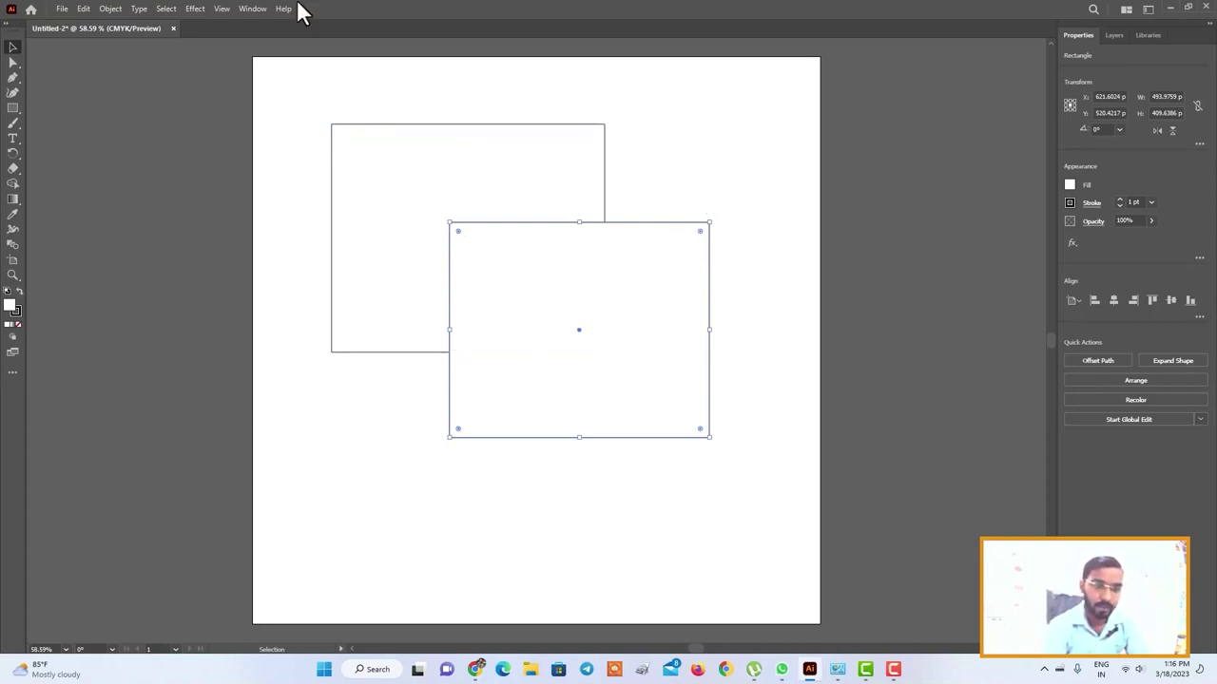
key(ctrl+bracketright)
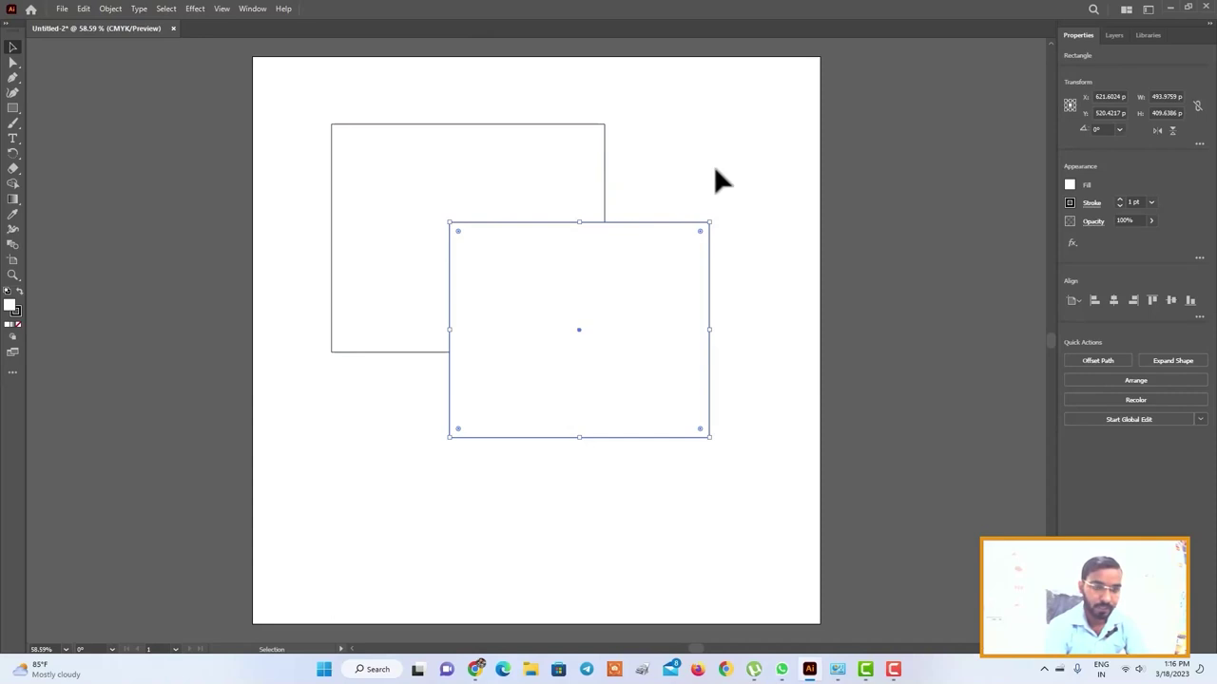
mouse_move(613, 269)
mouse_down()
mouse_move(691, 237)
mouse_move(611, 281)
mouse_up()
drag(12, 109, 66, 111)
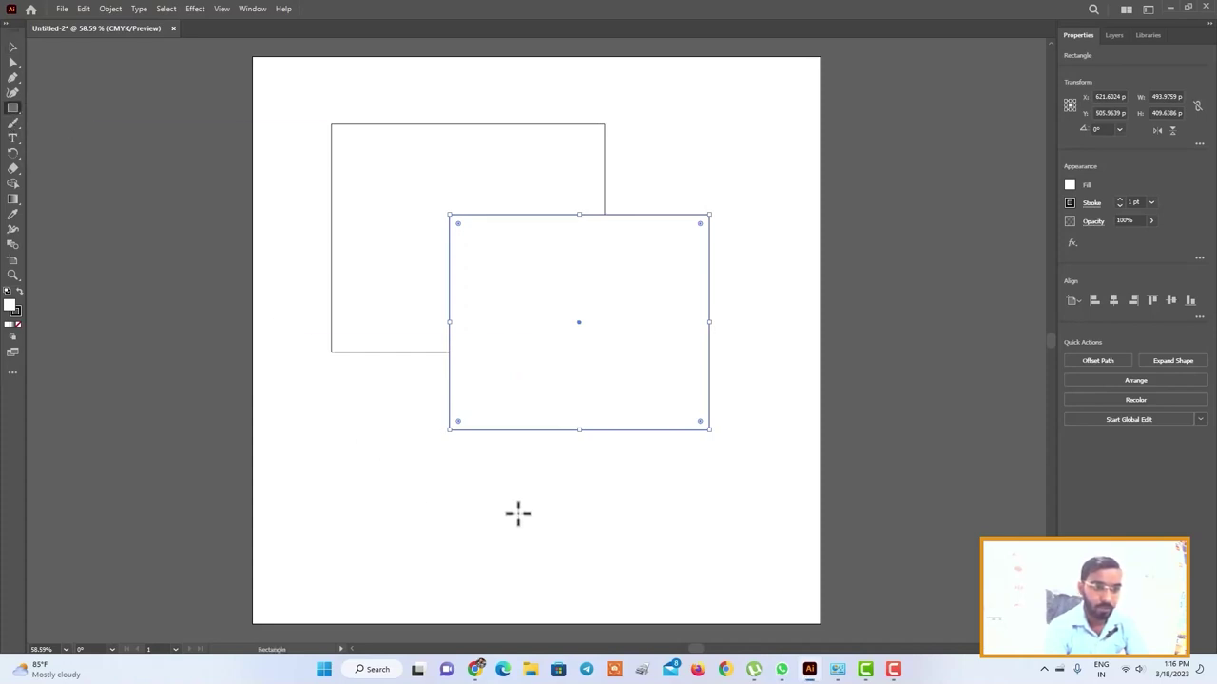
click(330, 436)
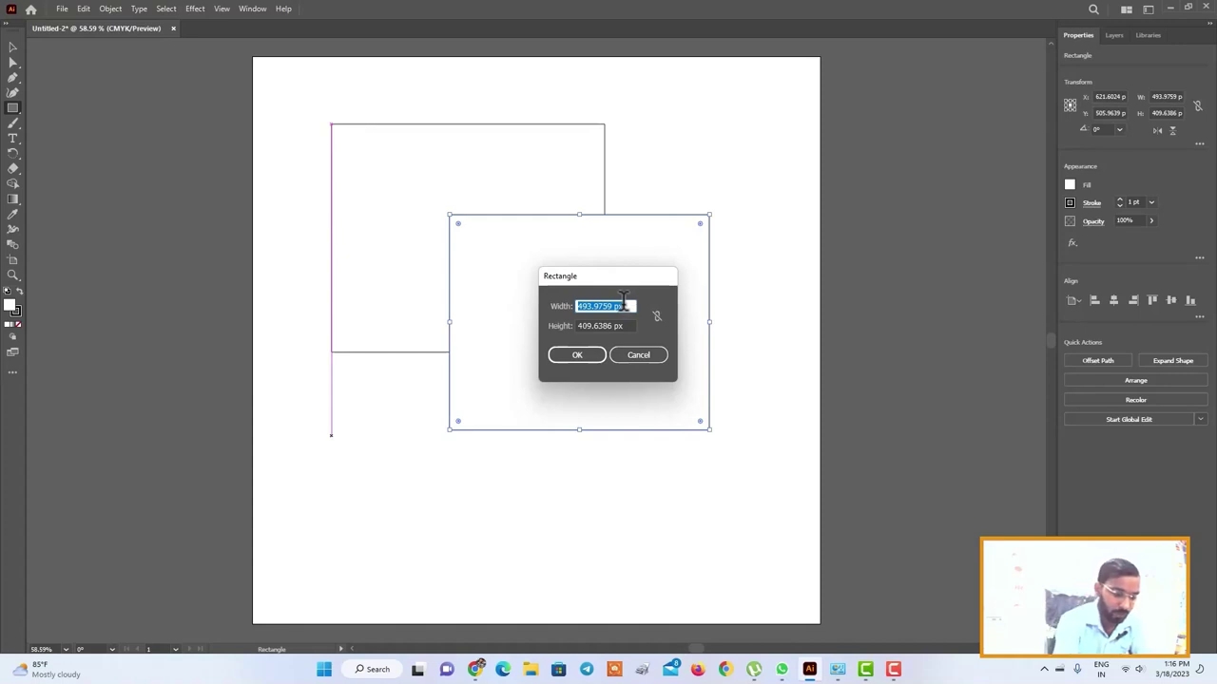
text(10)
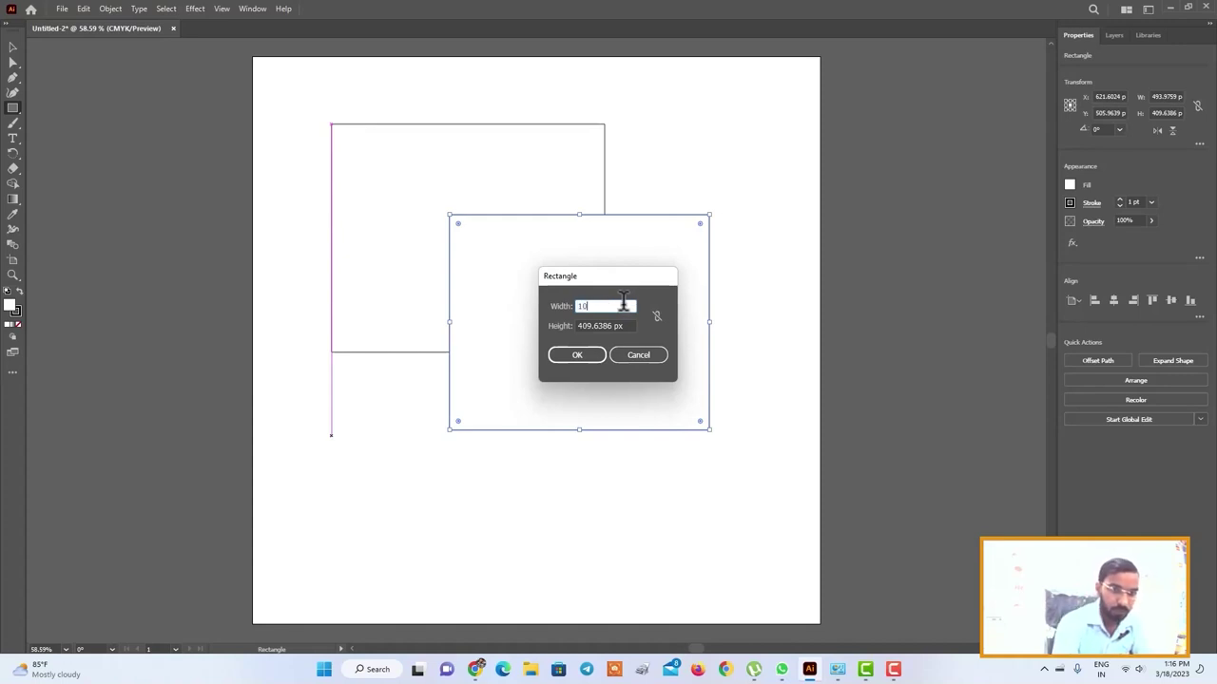
click(596, 328)
double_click(597, 328)
text(10)
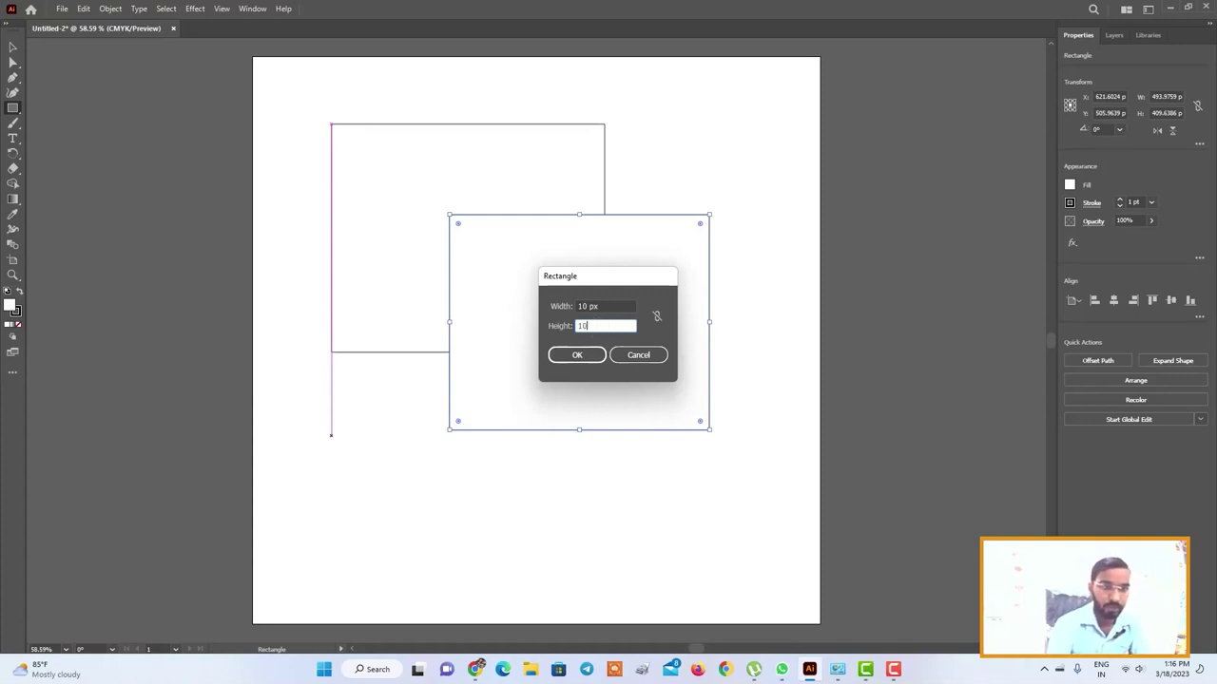
click(592, 357)
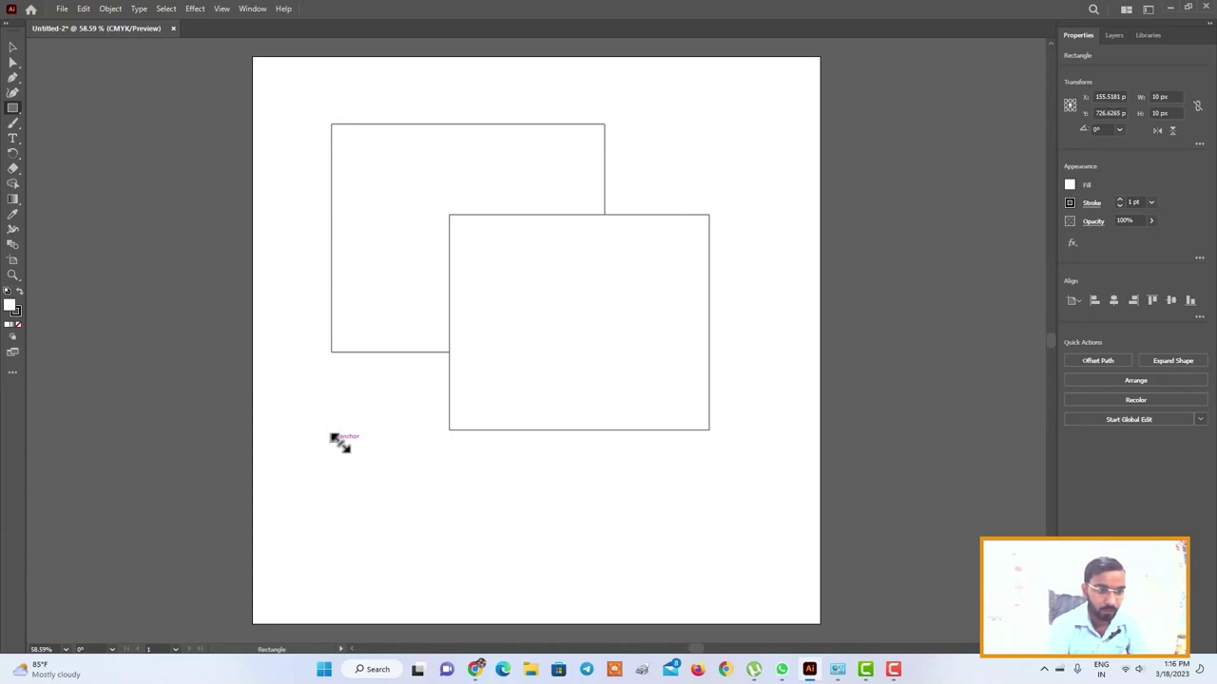
drag(334, 438, 372, 466)
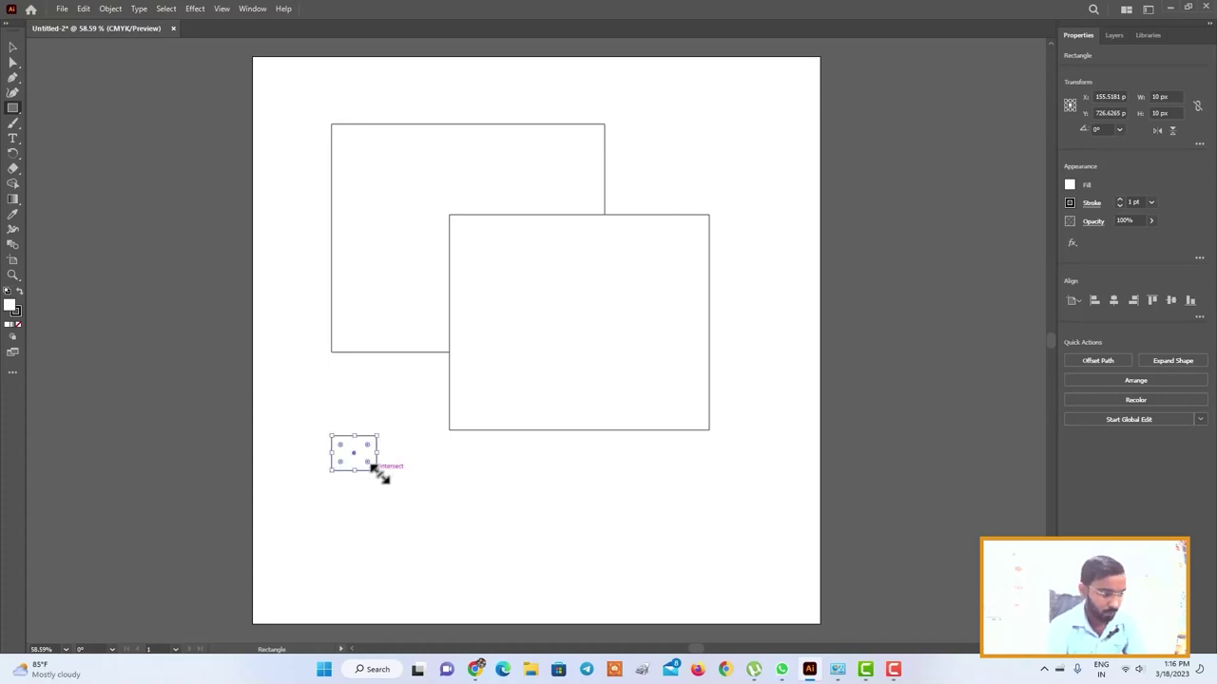
key(ctrl+z)
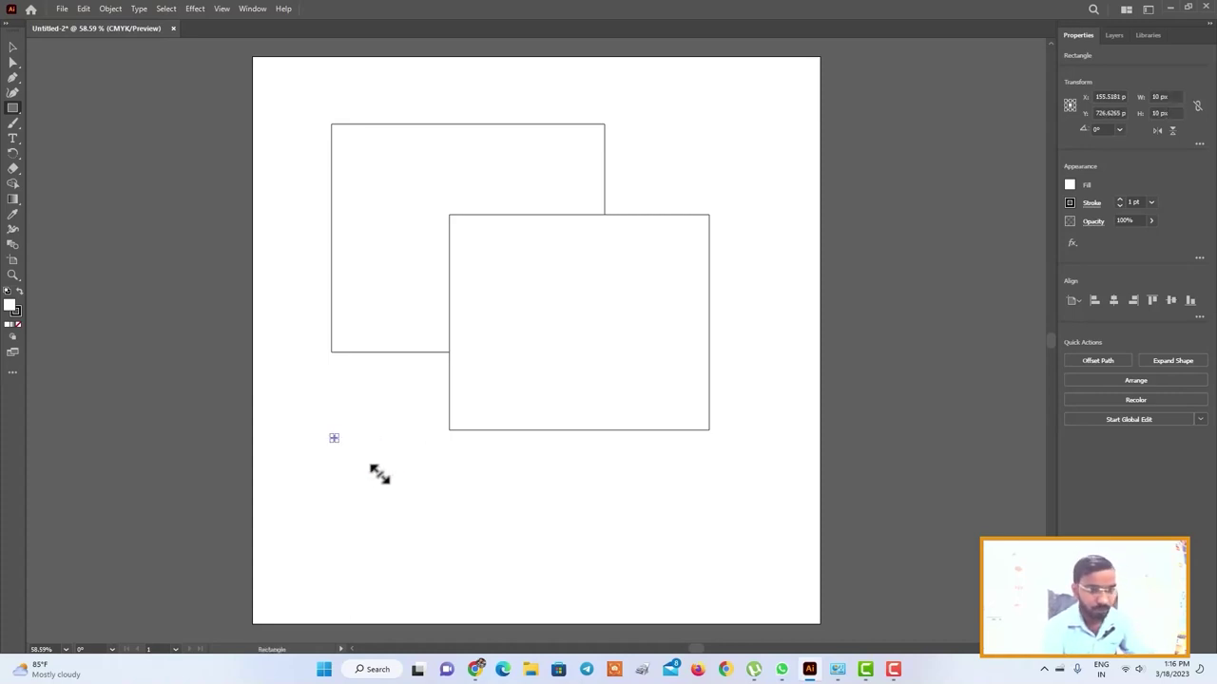
key(ctrl+z)
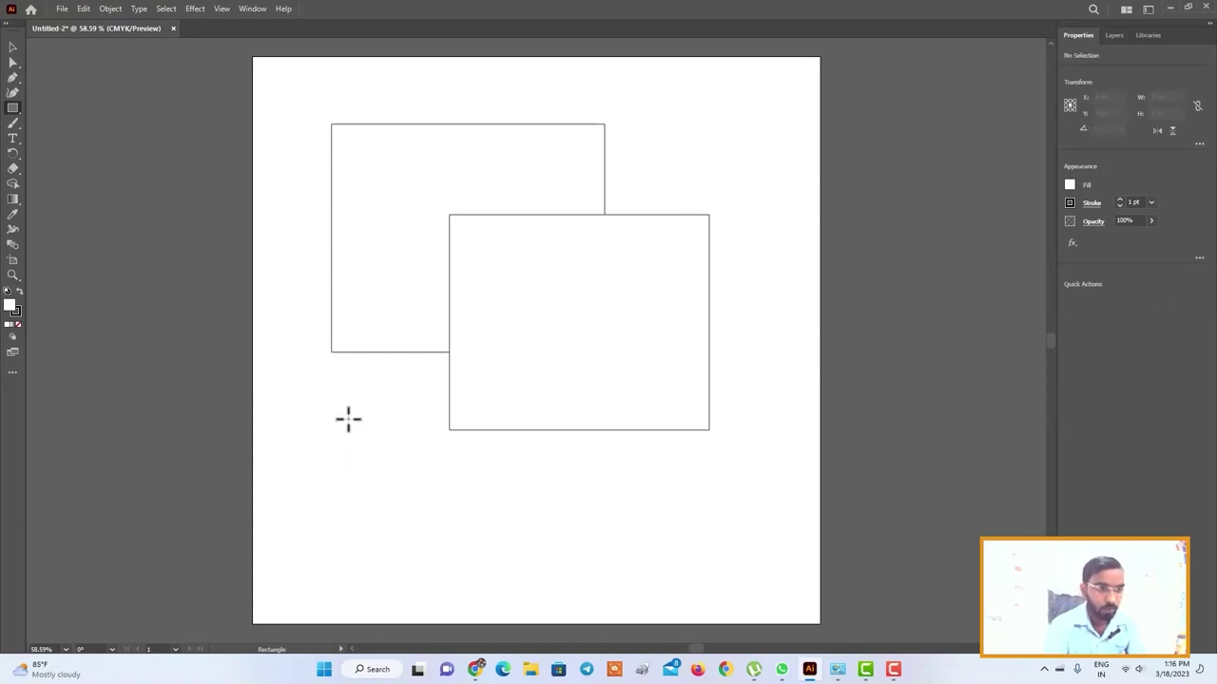
click(356, 426)
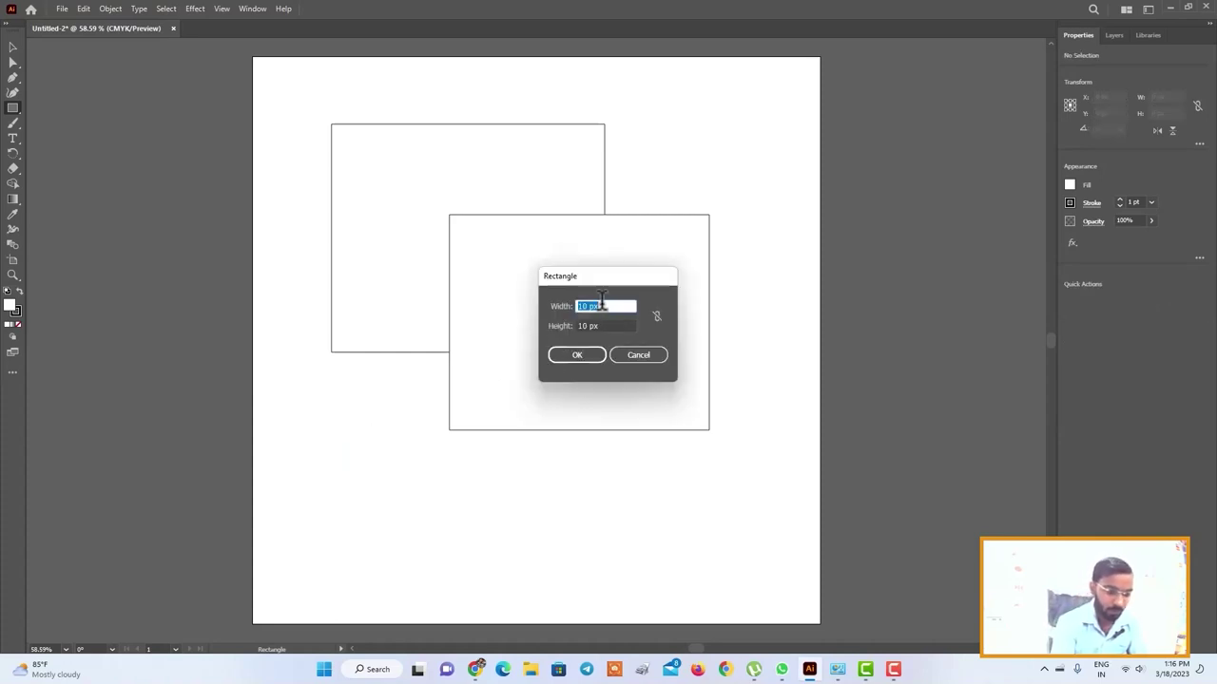
Step: Create a 500 × 500 px square from the Rectangle dialog
text(500)
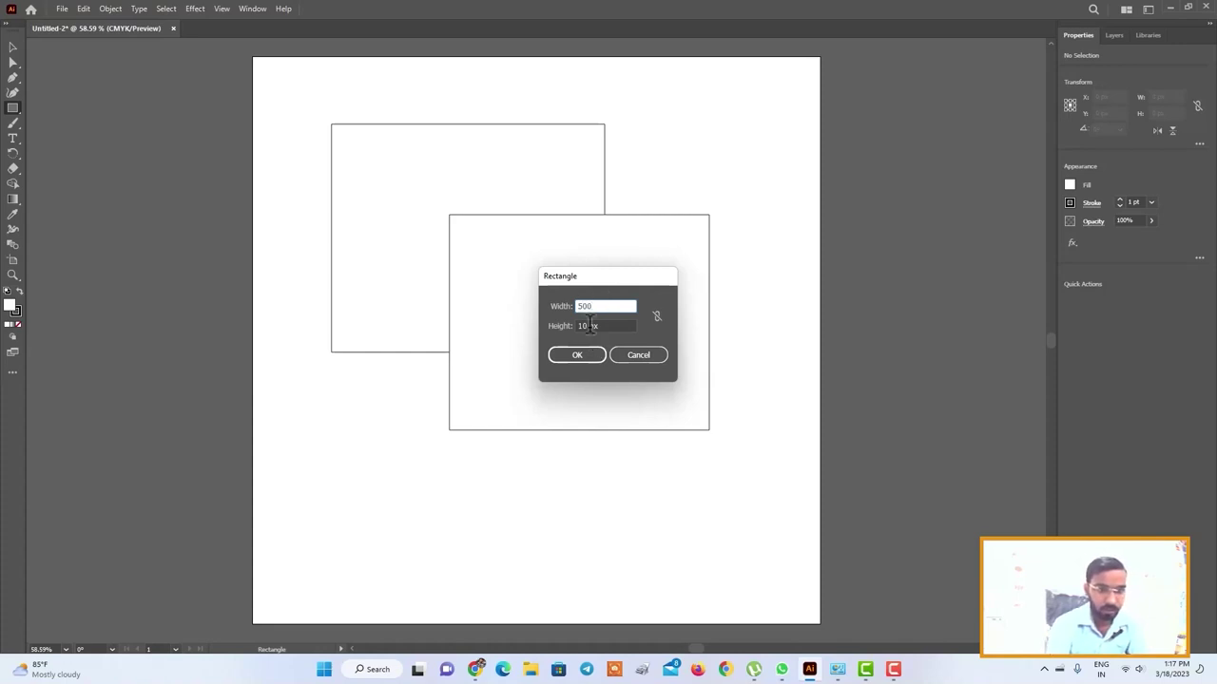
click(589, 326)
text(500)
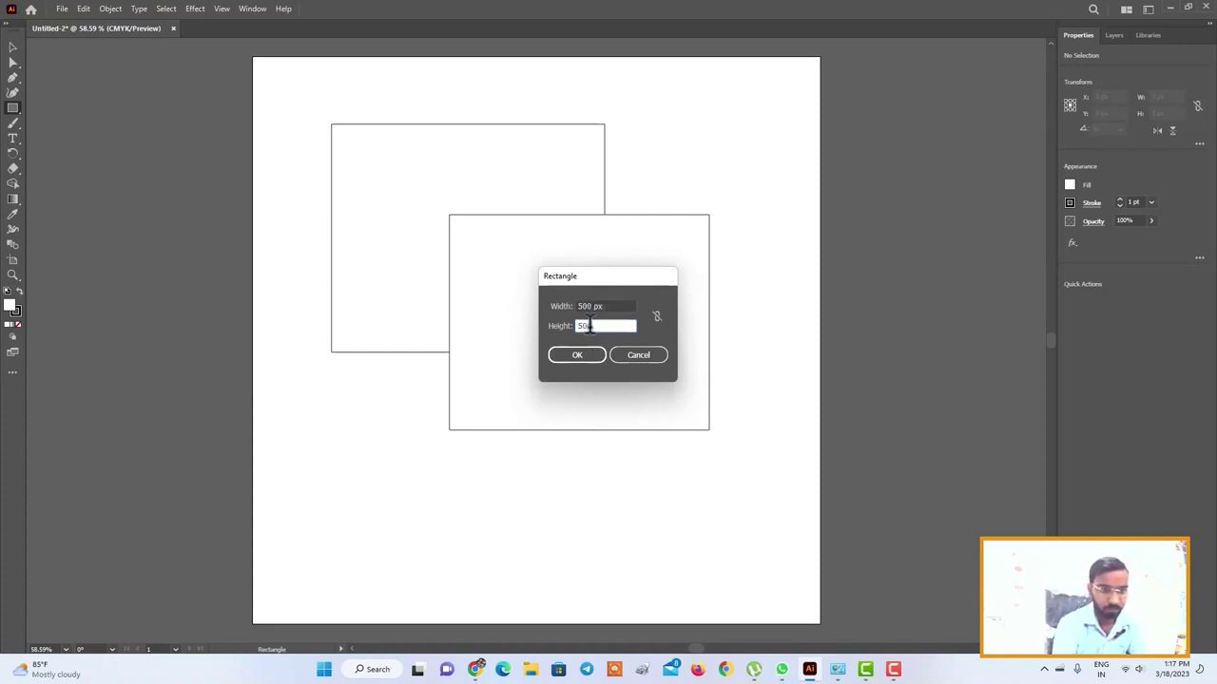
click(578, 356)
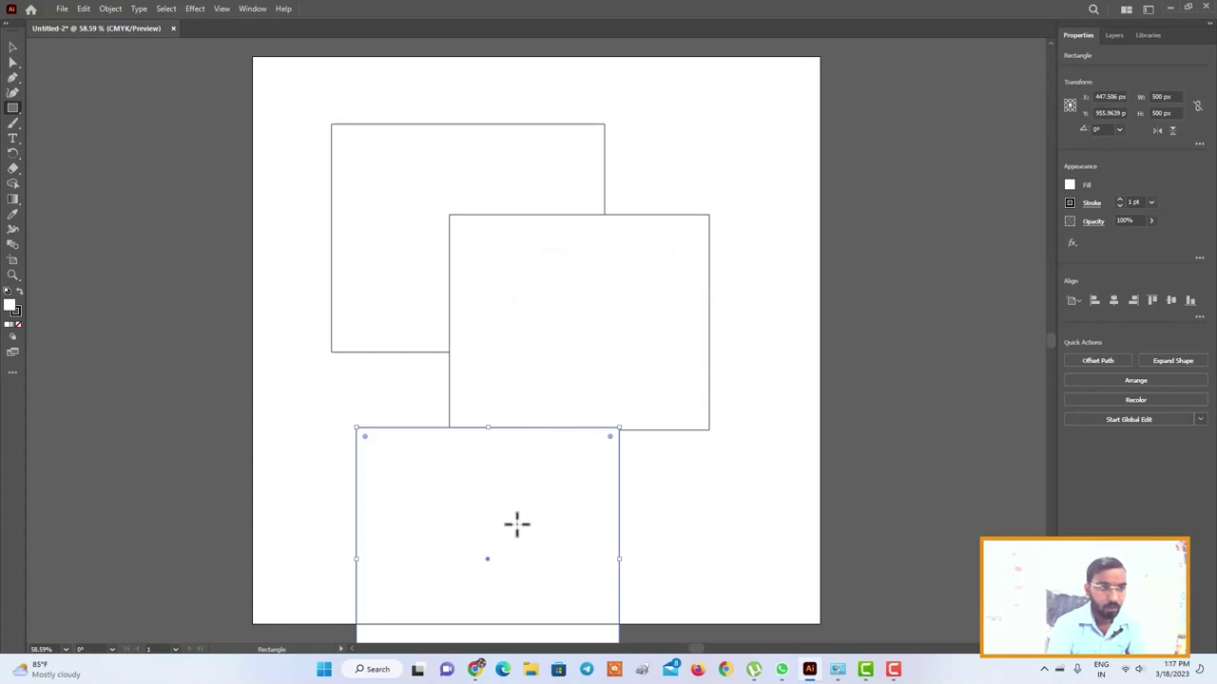
Step: Move the 500 px square left, partly off the artboard, and delete it
click(12, 47)
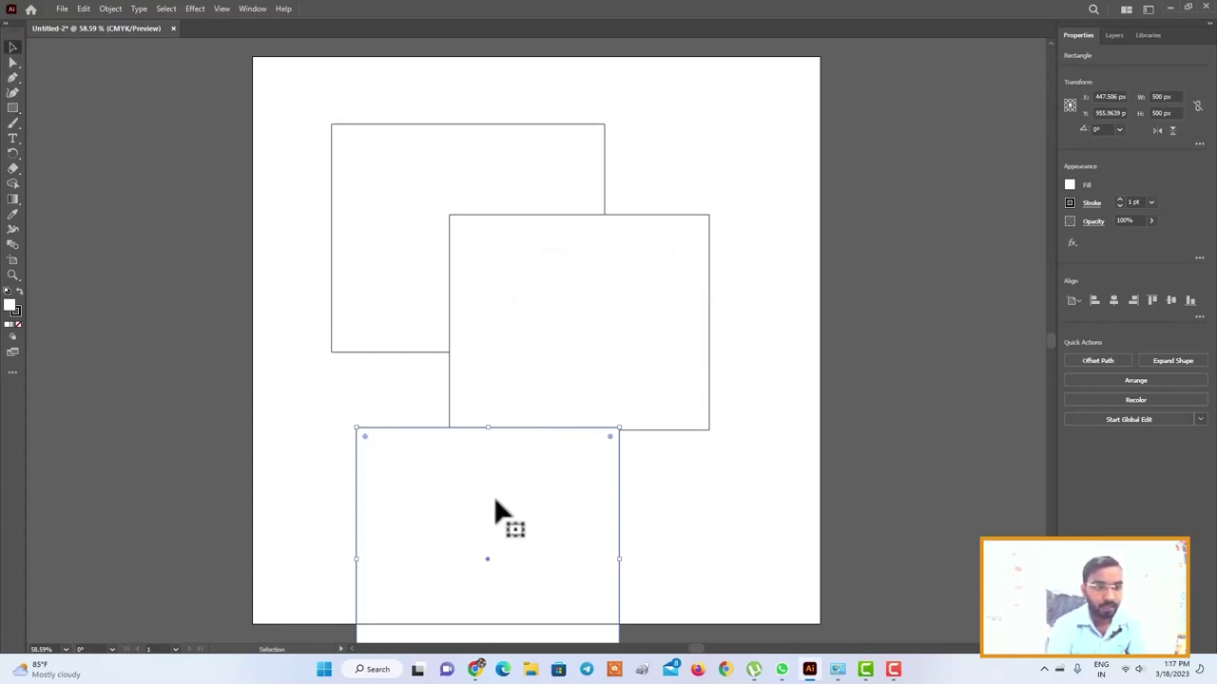
drag(494, 504, 232, 274)
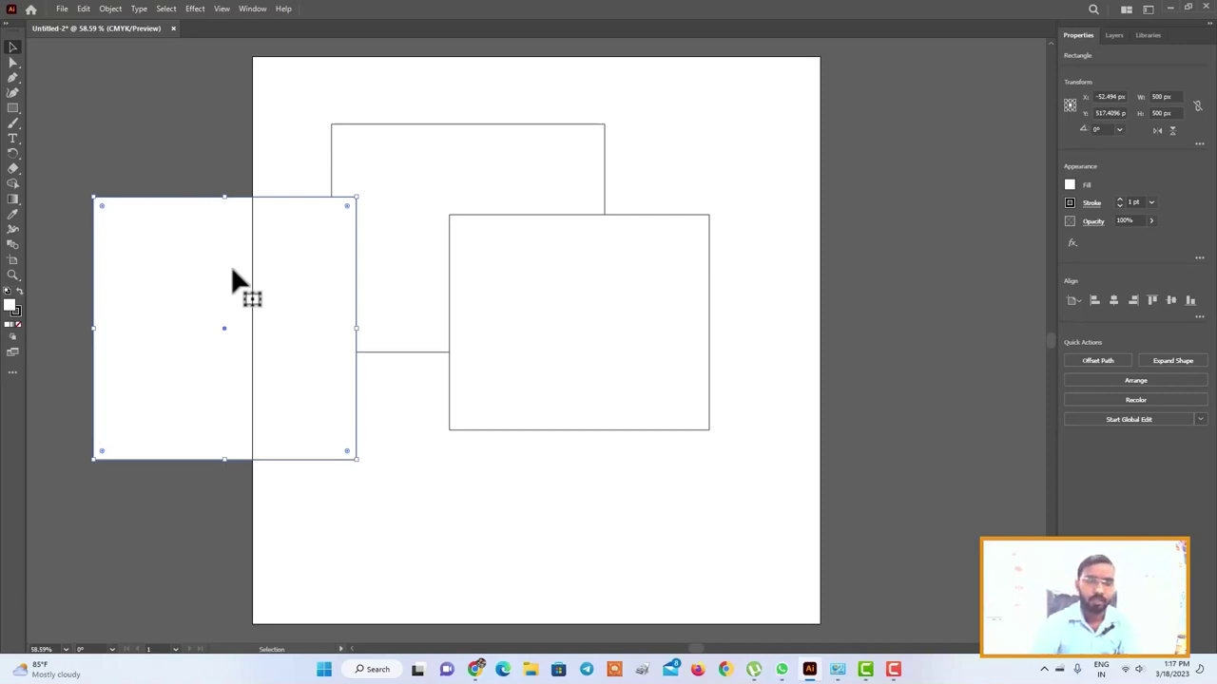
click(679, 118)
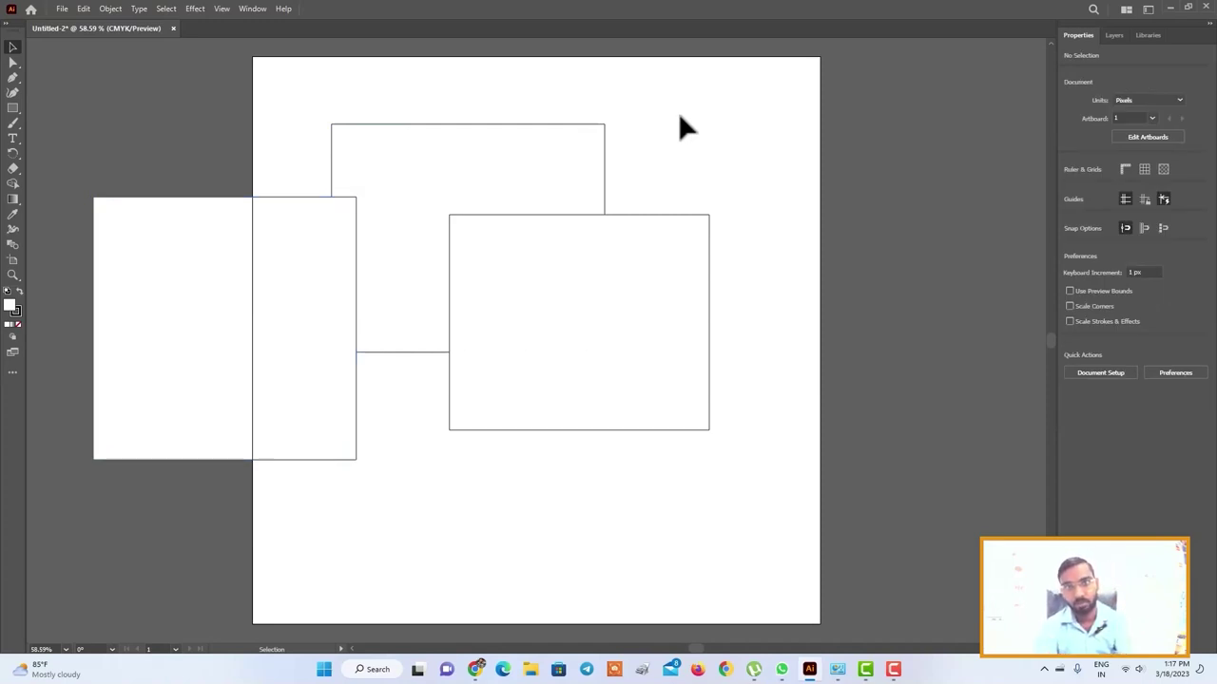
click(218, 343)
key(Delete)
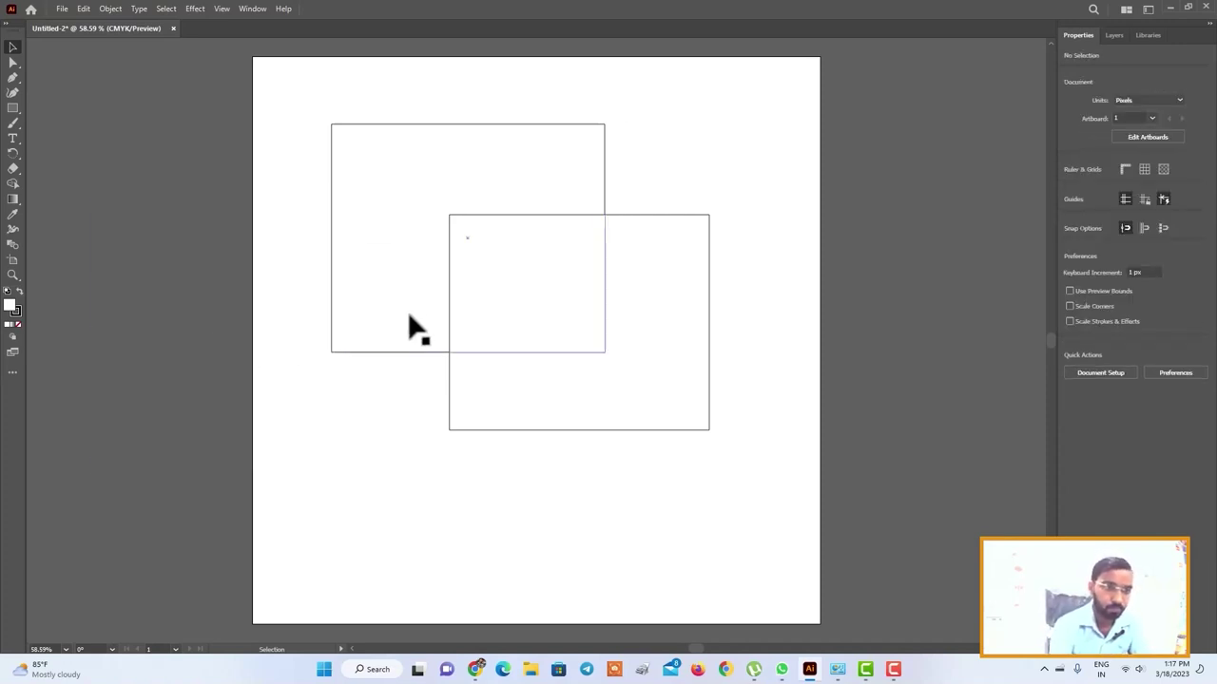
click(609, 309)
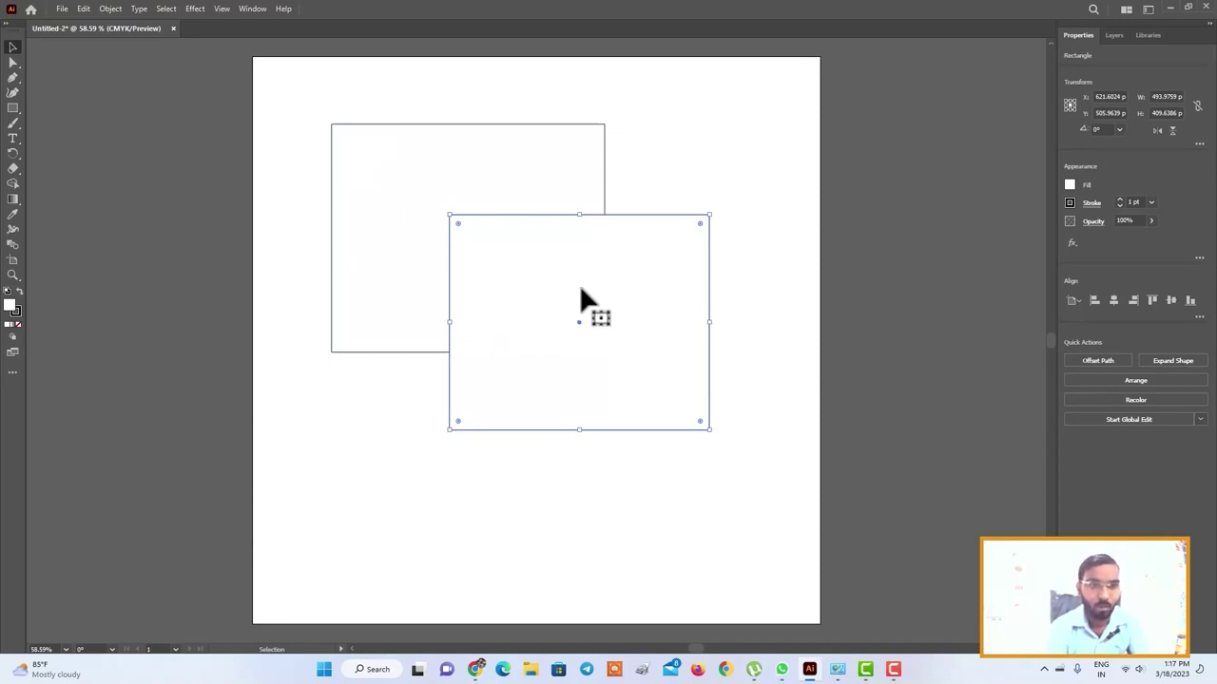
right_click(18, 108)
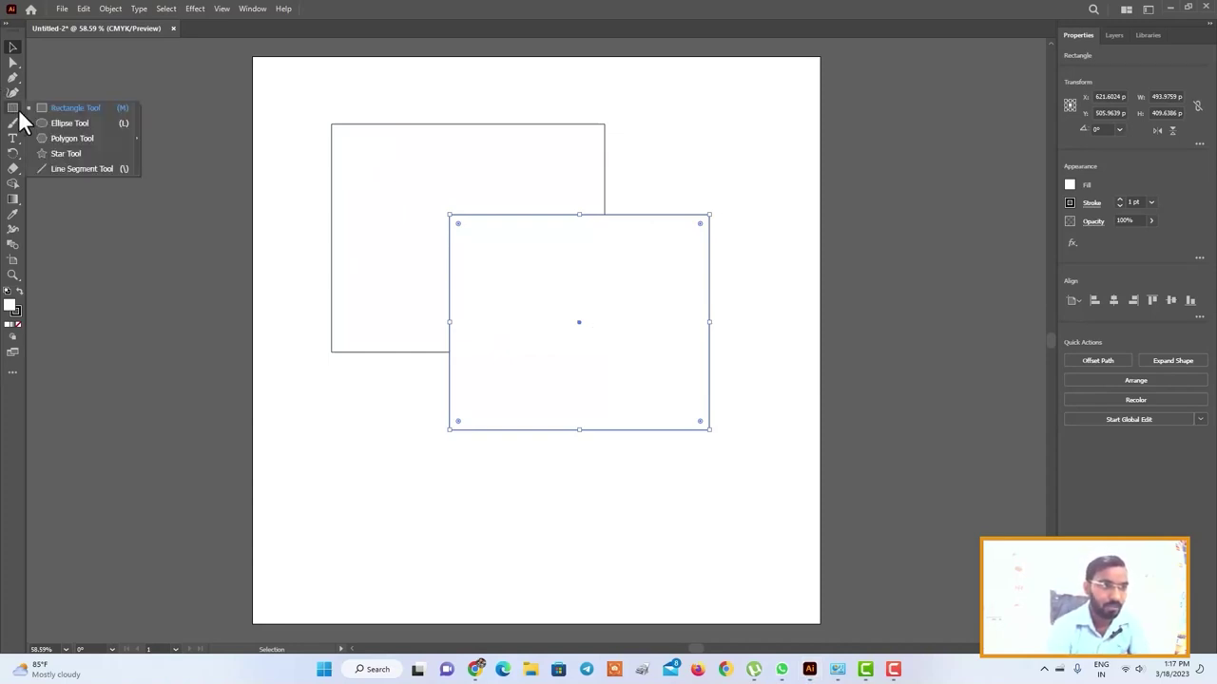
Step: Draw a small 154 px circle below the rectangles and bring up the Ellipse size dialog
click(96, 122)
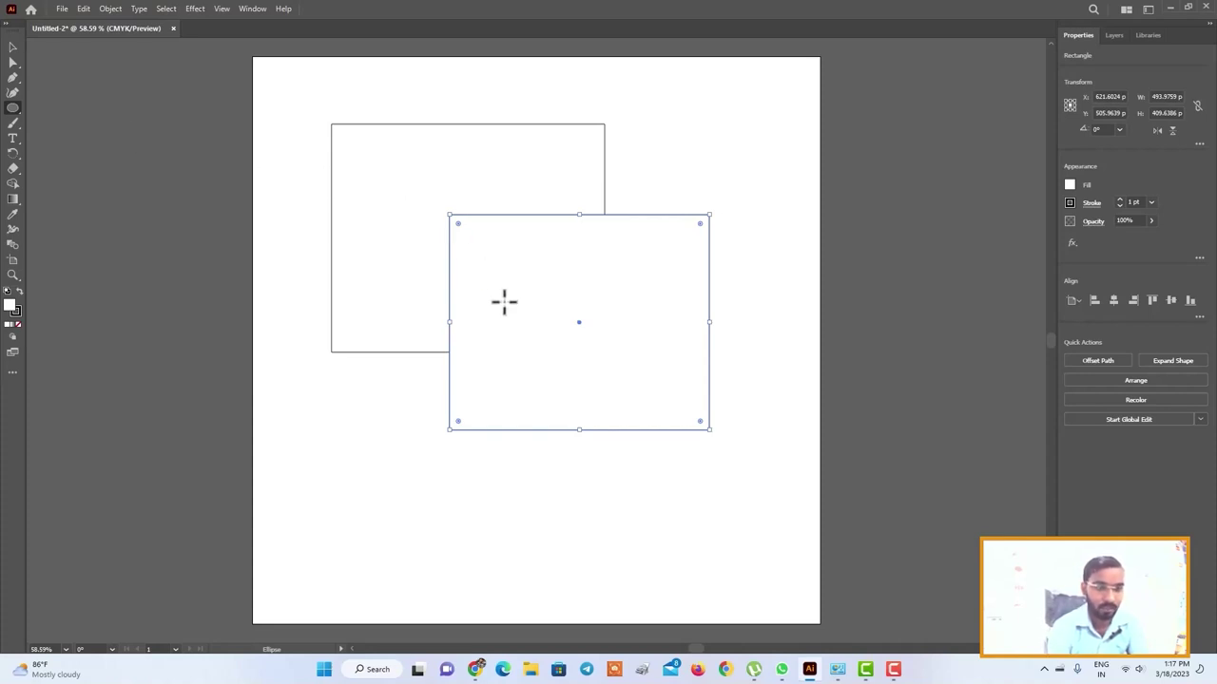
scroll(704, 276, down, 2)
scroll(702, 316, down, 1)
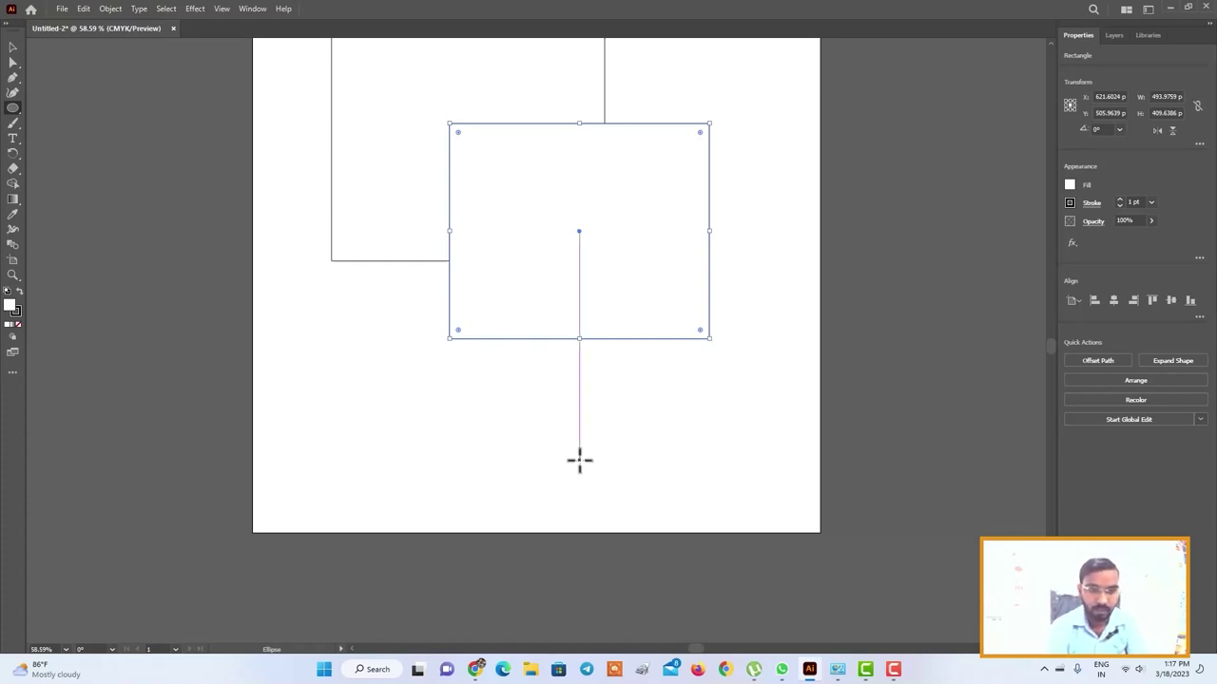
drag(555, 437, 636, 518)
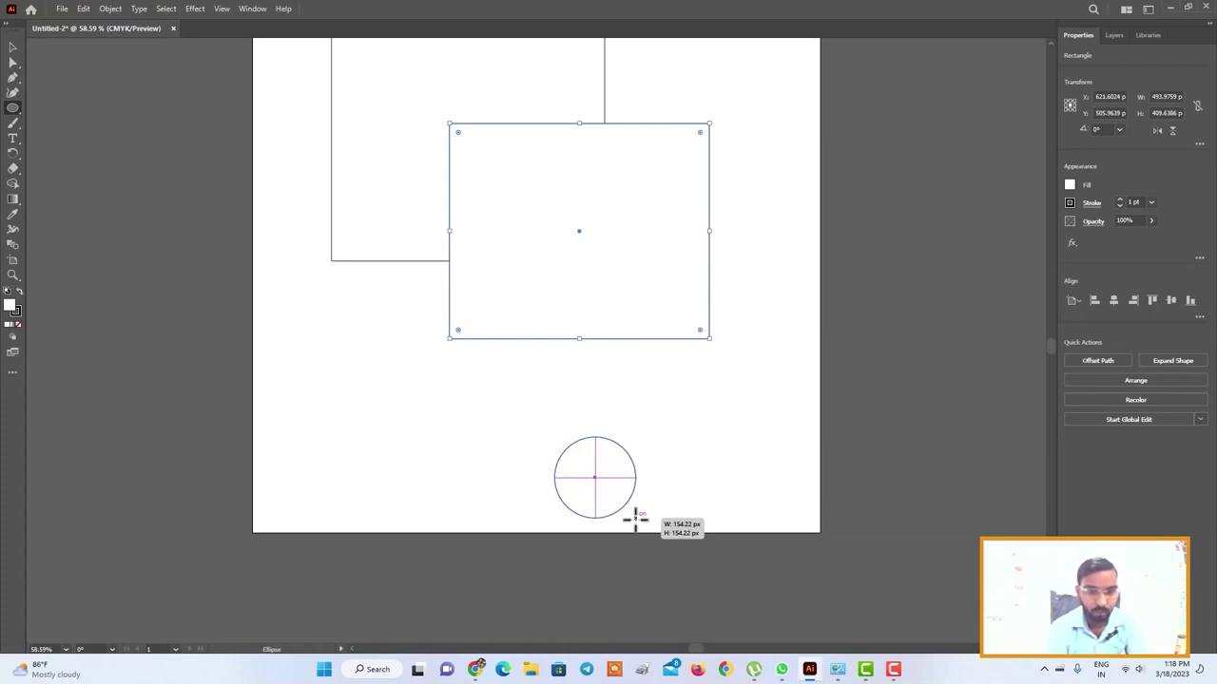
drag(636, 518, 635, 517)
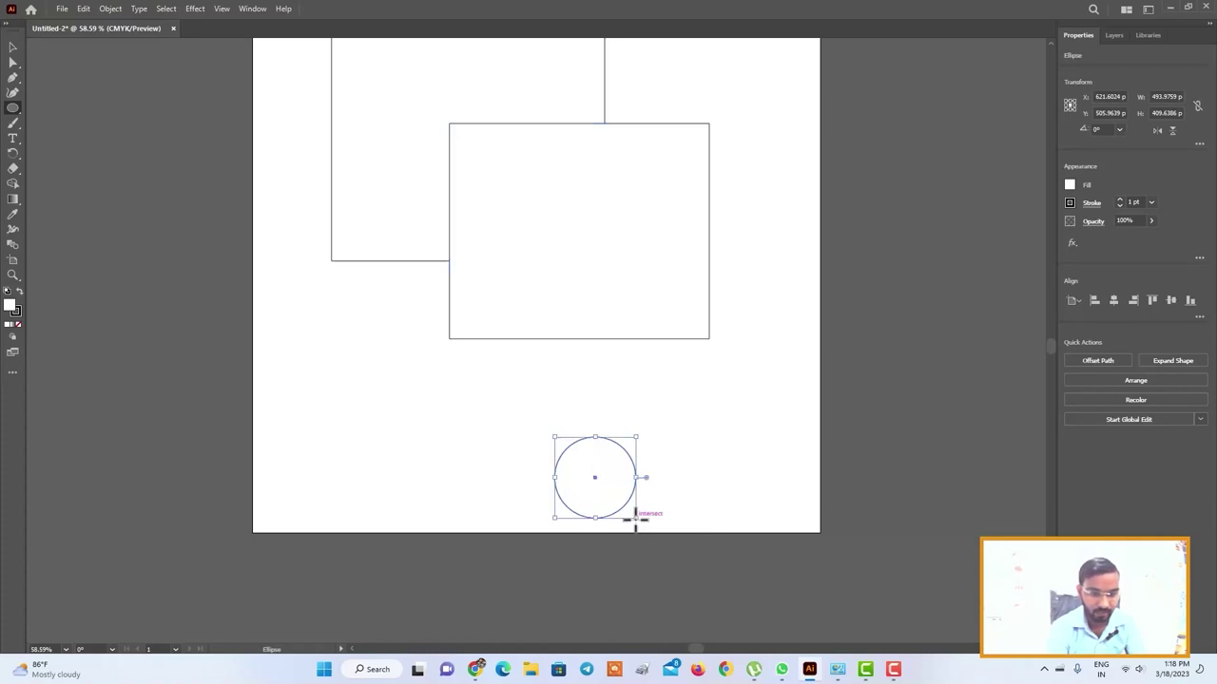
click(370, 415)
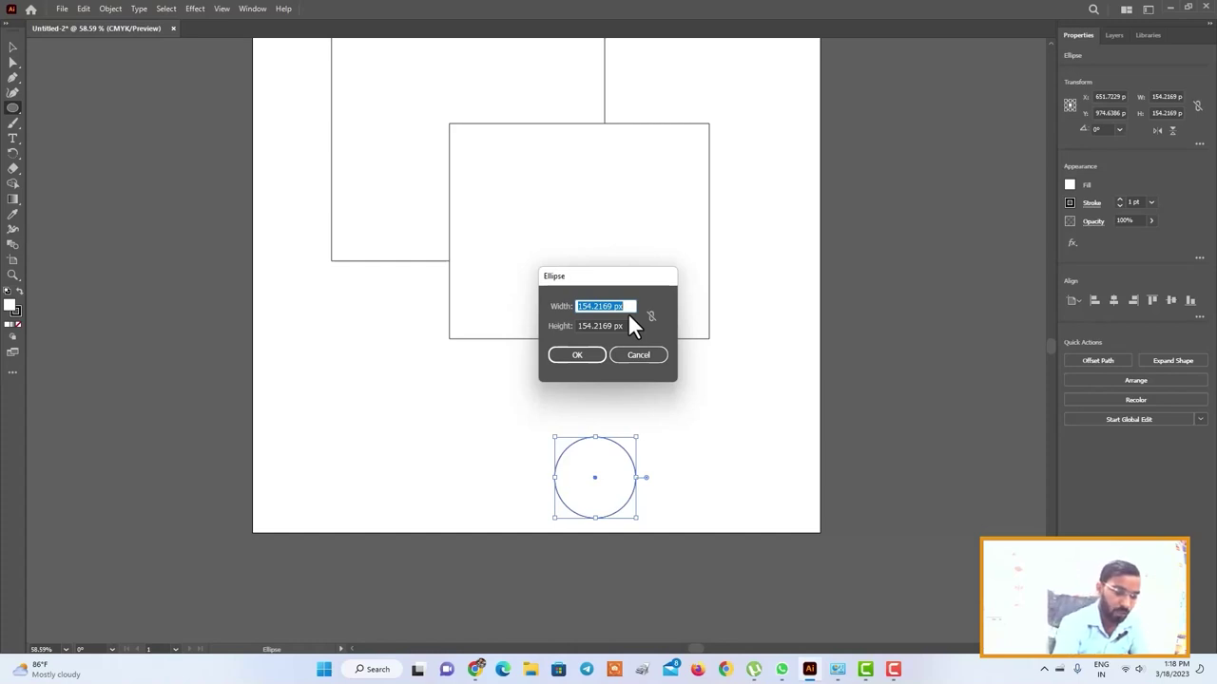
Step: Create a 400 × 400 px circle from the Ellipse dialog
text(400)
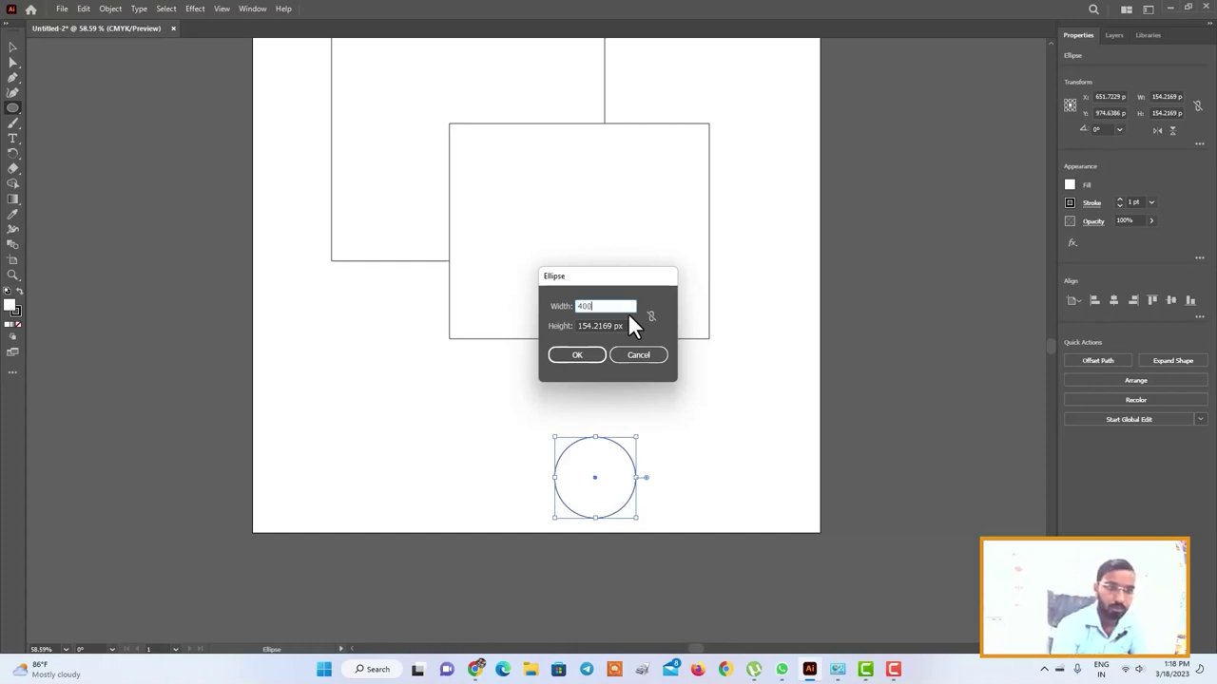
key(Tab)
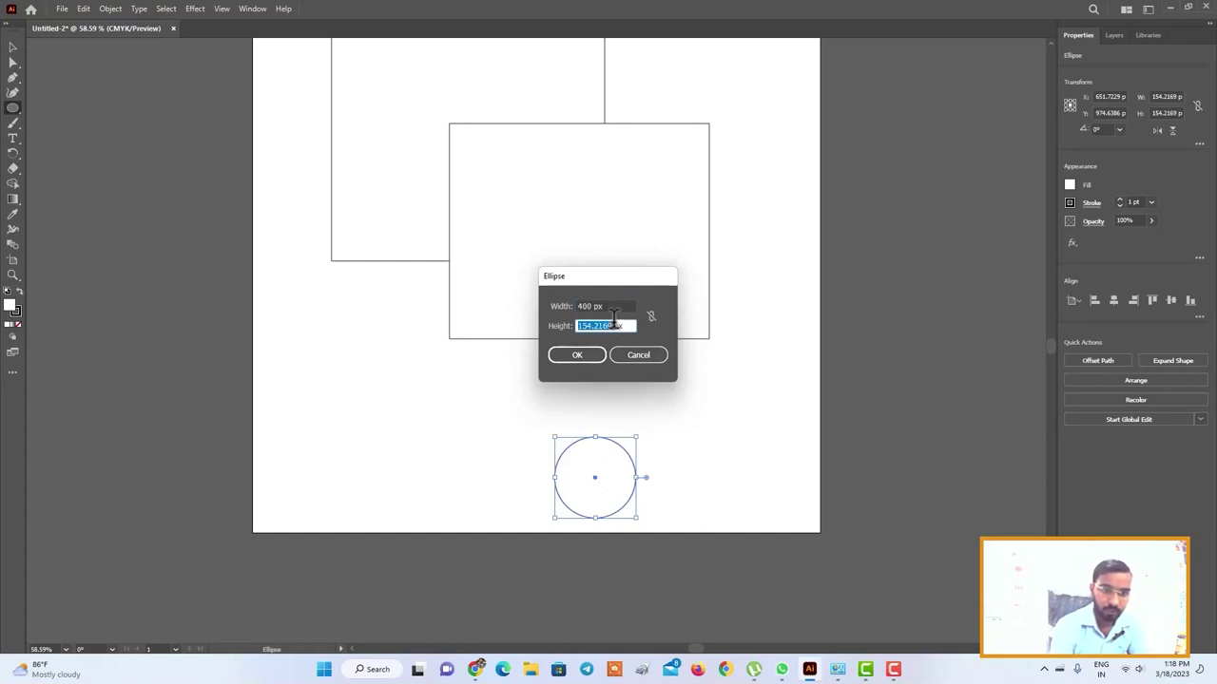
text(0)
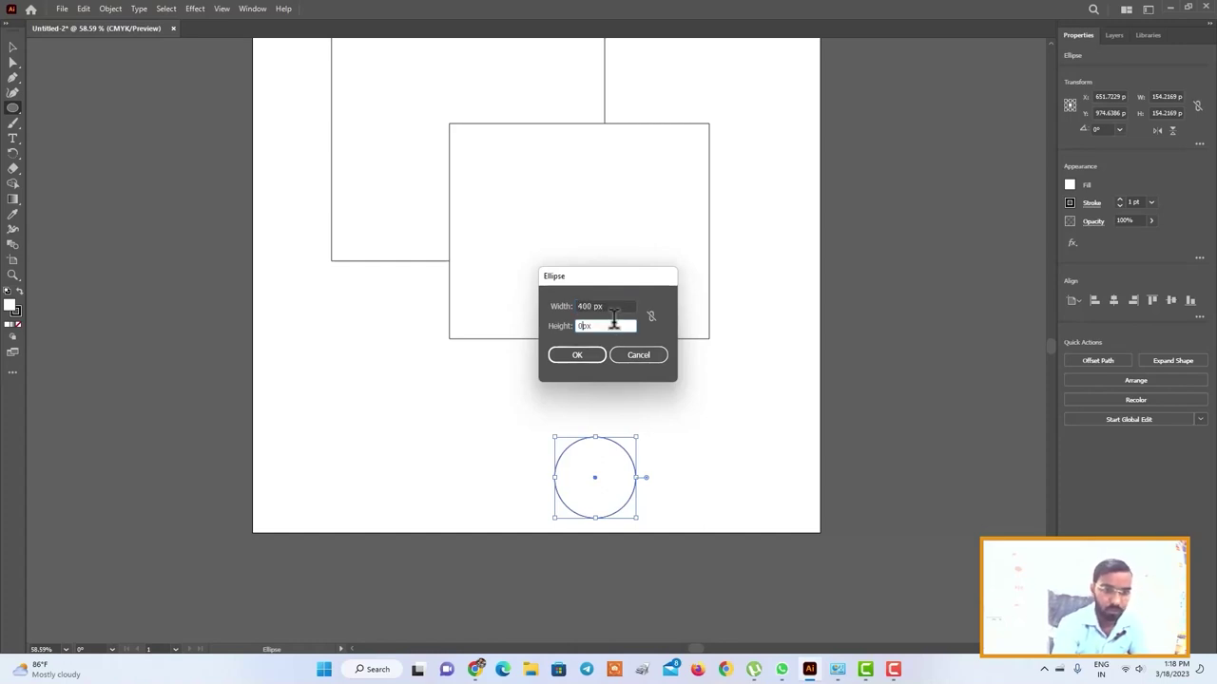
text(400)
click(570, 359)
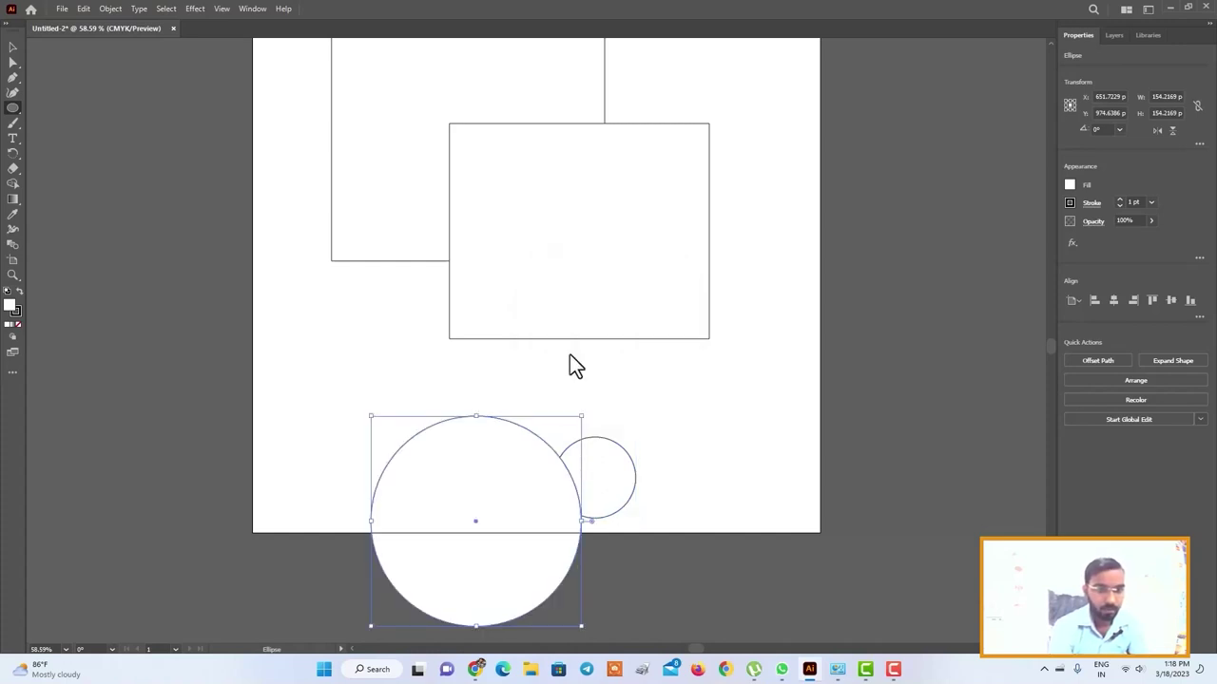
Step: Move the large circle to the artboard's lower left and the small circle beside it
click(12, 48)
mouse_move(477, 486)
mouse_down()
mouse_move(380, 389)
mouse_move(379, 400)
mouse_up()
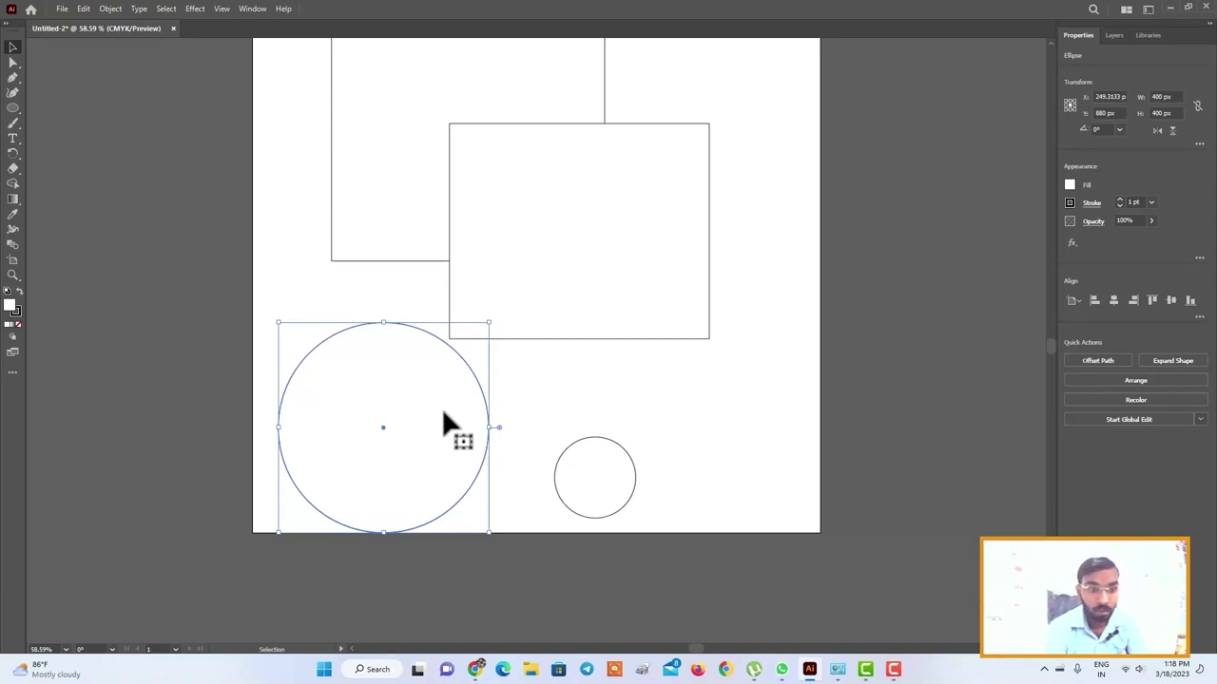
mouse_move(607, 464)
mouse_down()
mouse_move(594, 416)
mouse_move(559, 428)
mouse_up()
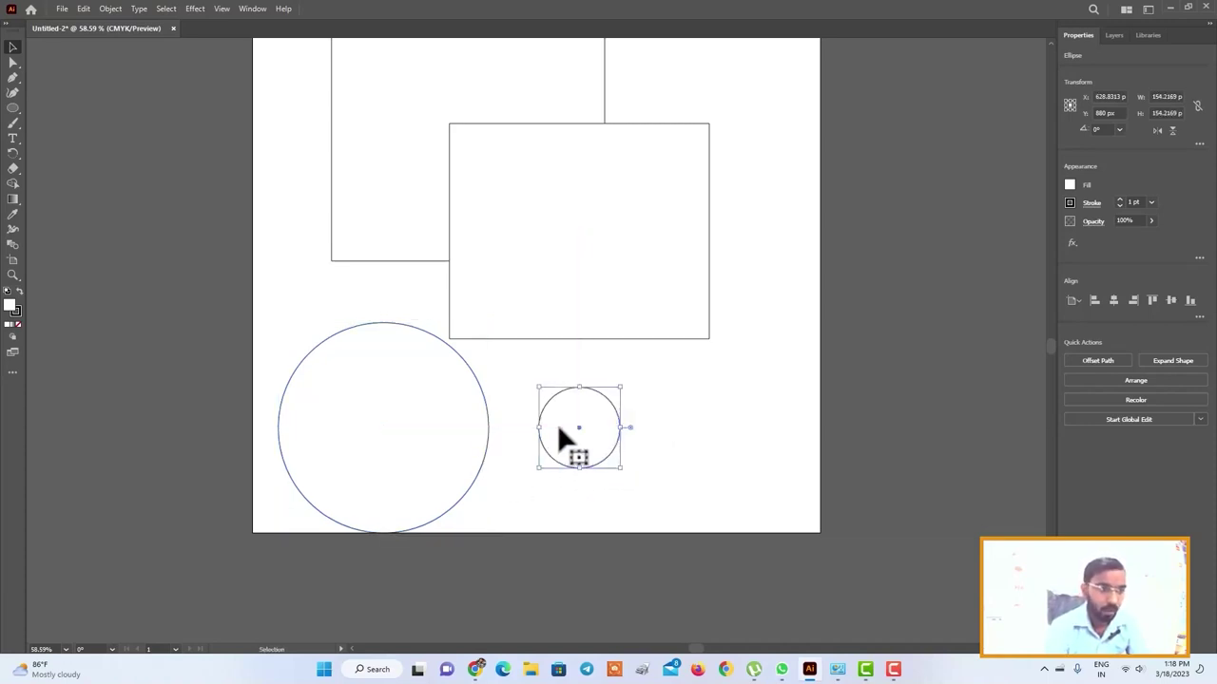
Step: Draw three trial hexagons with the Polygon Tool
right_click(11, 106)
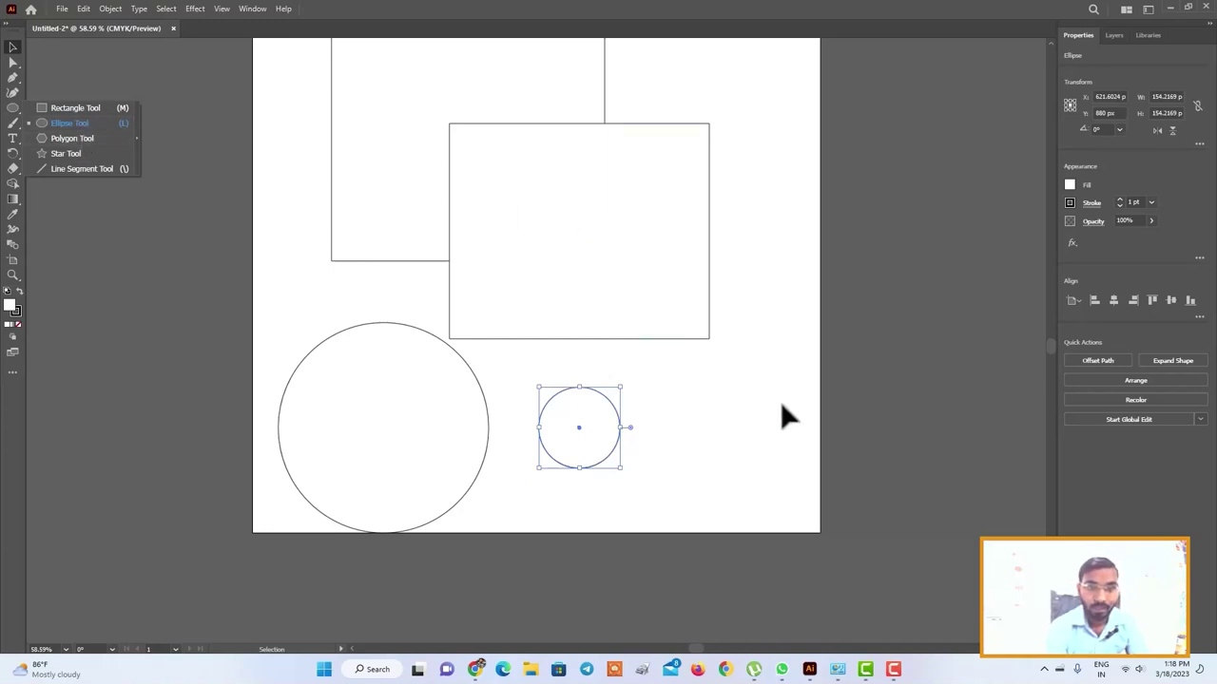
click(65, 139)
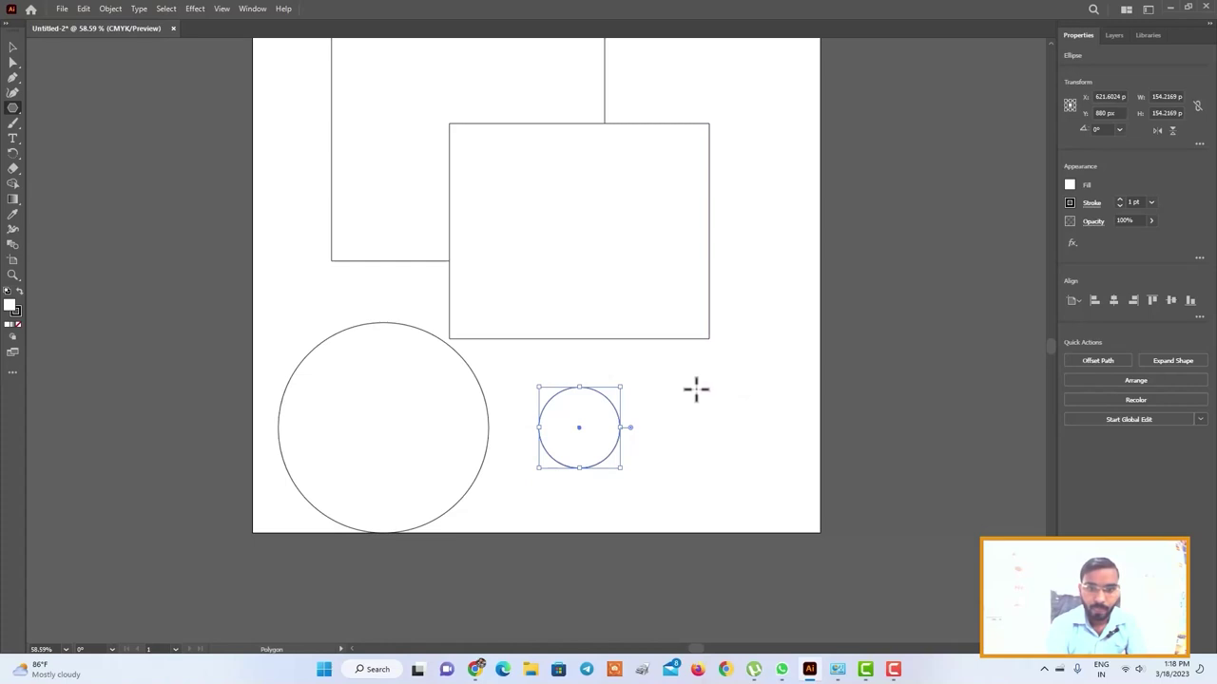
drag(689, 382, 776, 435)
drag(876, 177, 976, 248)
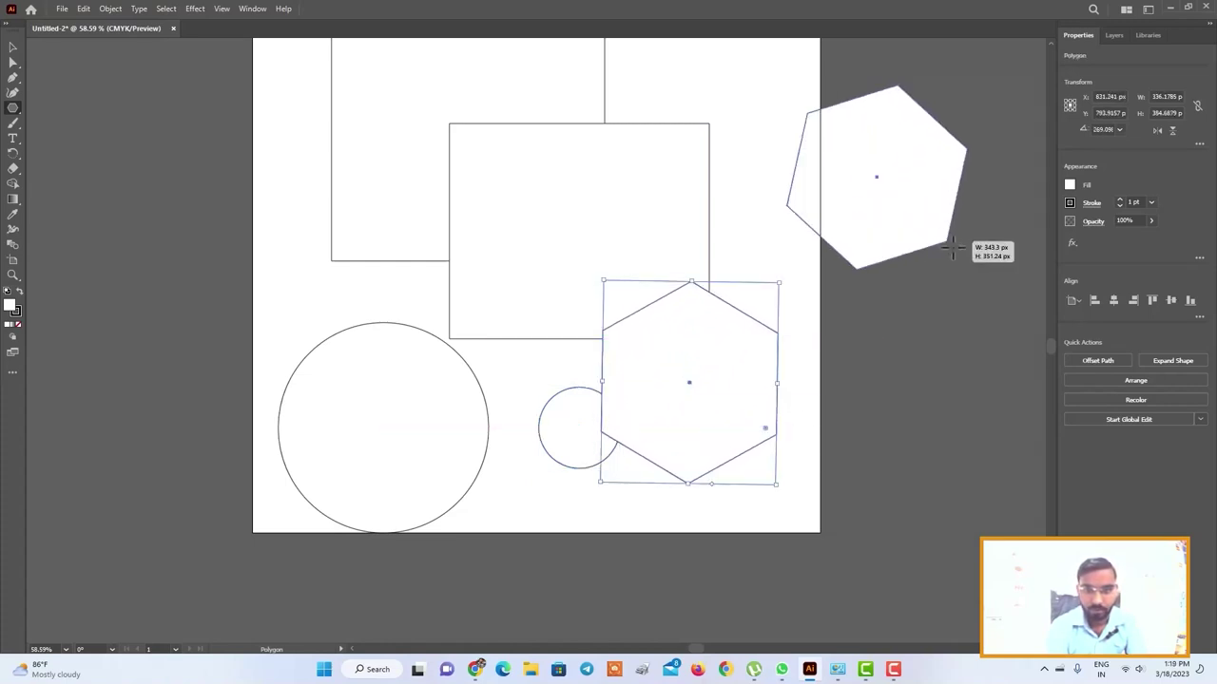
drag(976, 248, 984, 239)
drag(97, 122, 228, 294)
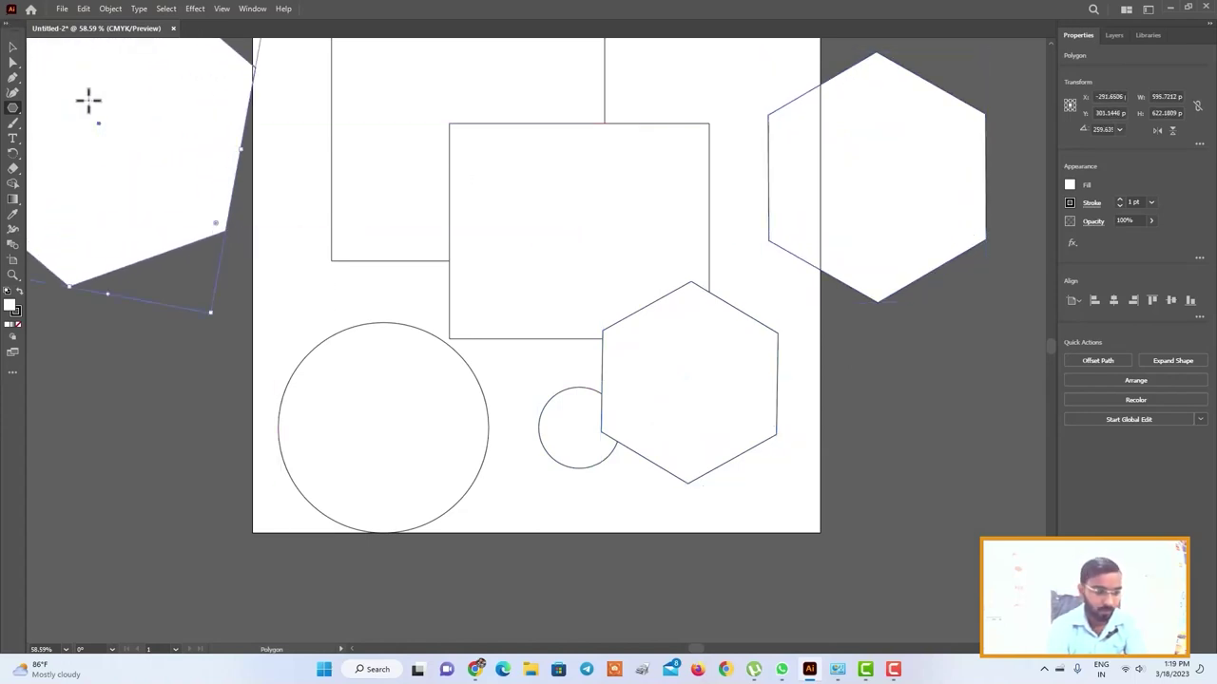
Step: Delete the three trial hexagons
key(Delete)
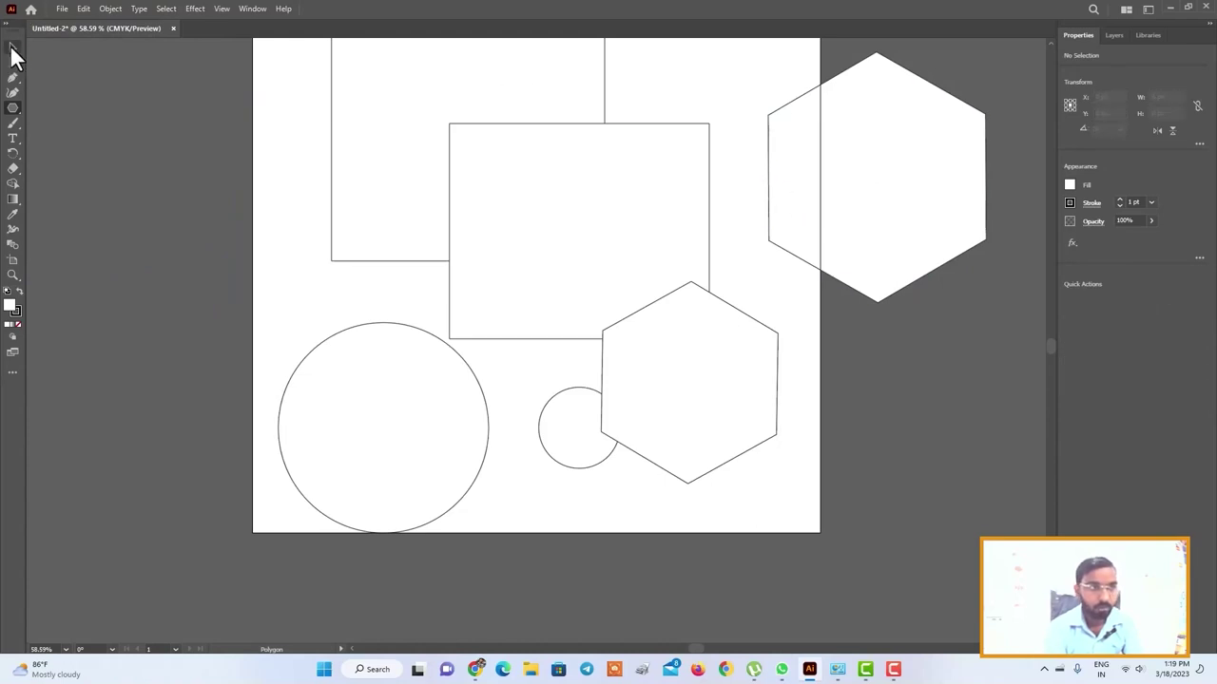
click(14, 48)
click(827, 136)
key(Delete)
click(701, 389)
key(Delete)
Step: Draw a new hexagon right of the small circle and bring up the Polygon dialog
drag(14, 105, 83, 136)
drag(692, 391, 756, 457)
click(801, 212)
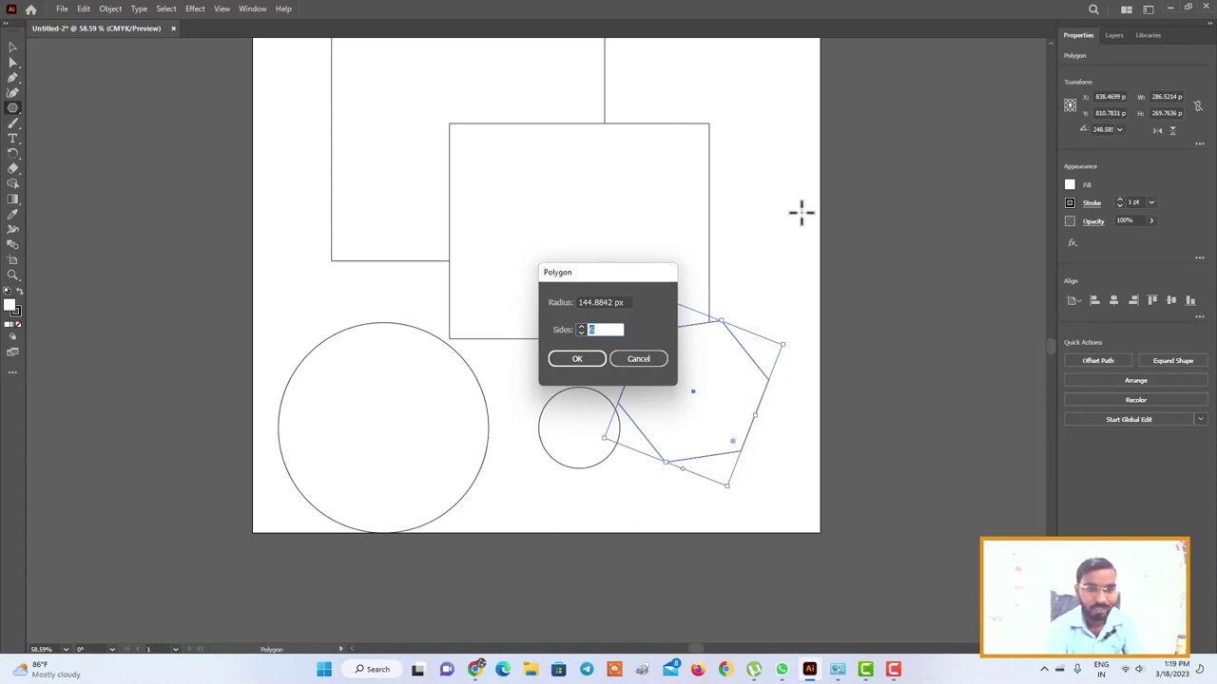
Step: Create a trial 20-sided polygon with a 400 px radius
double_click(595, 302)
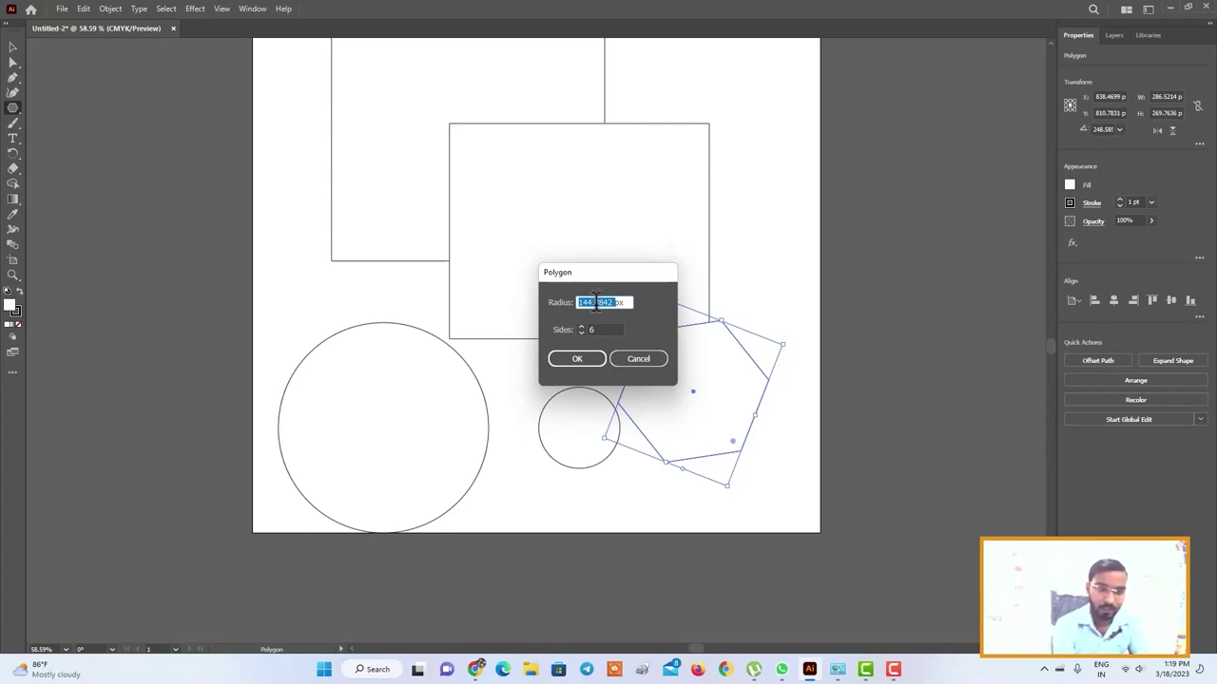
text(400px)
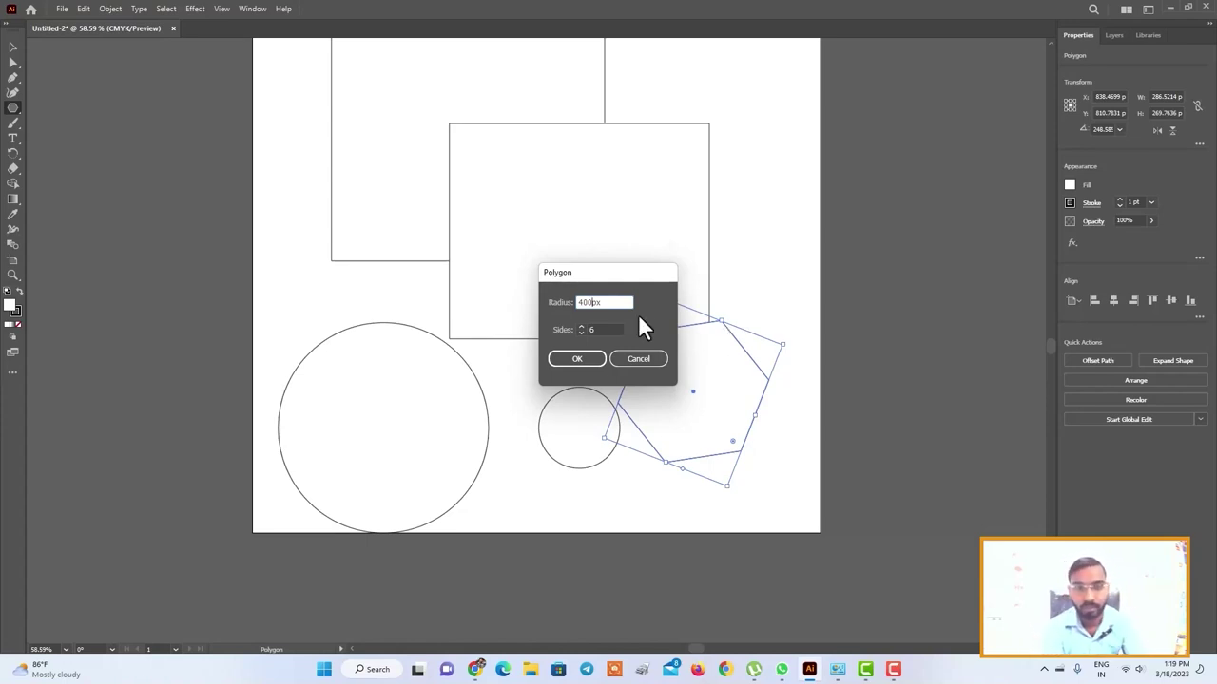
drag(634, 275, 542, 272)
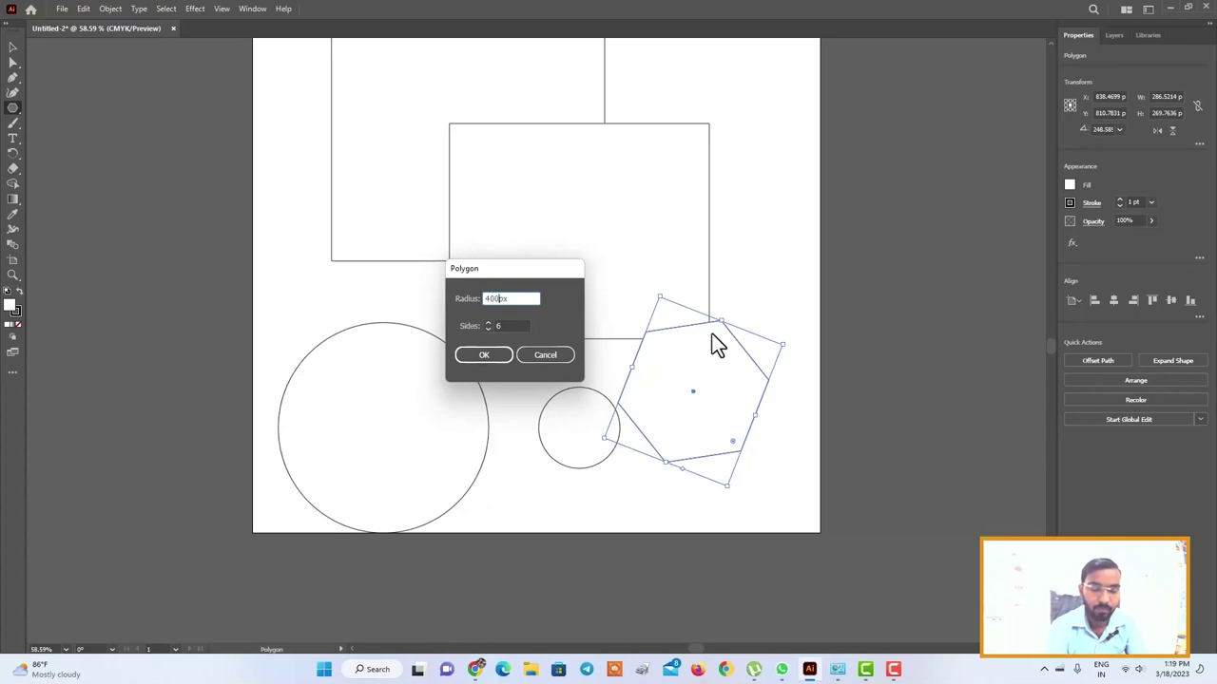
click(498, 326)
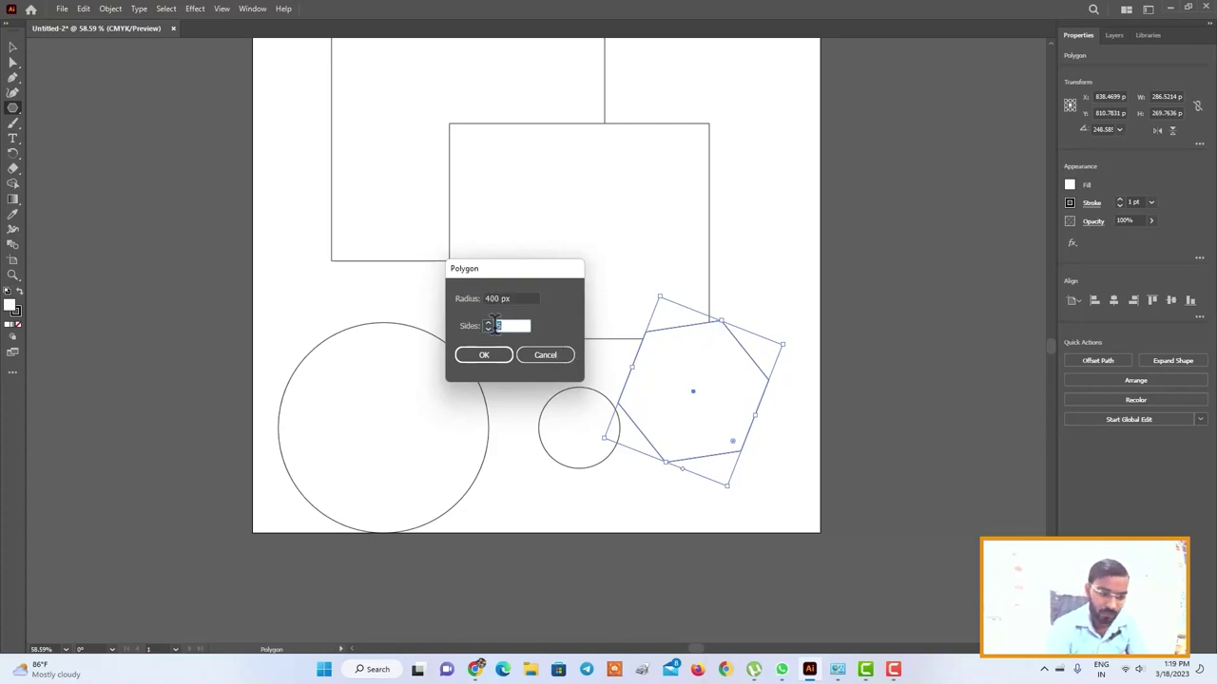
text(20)
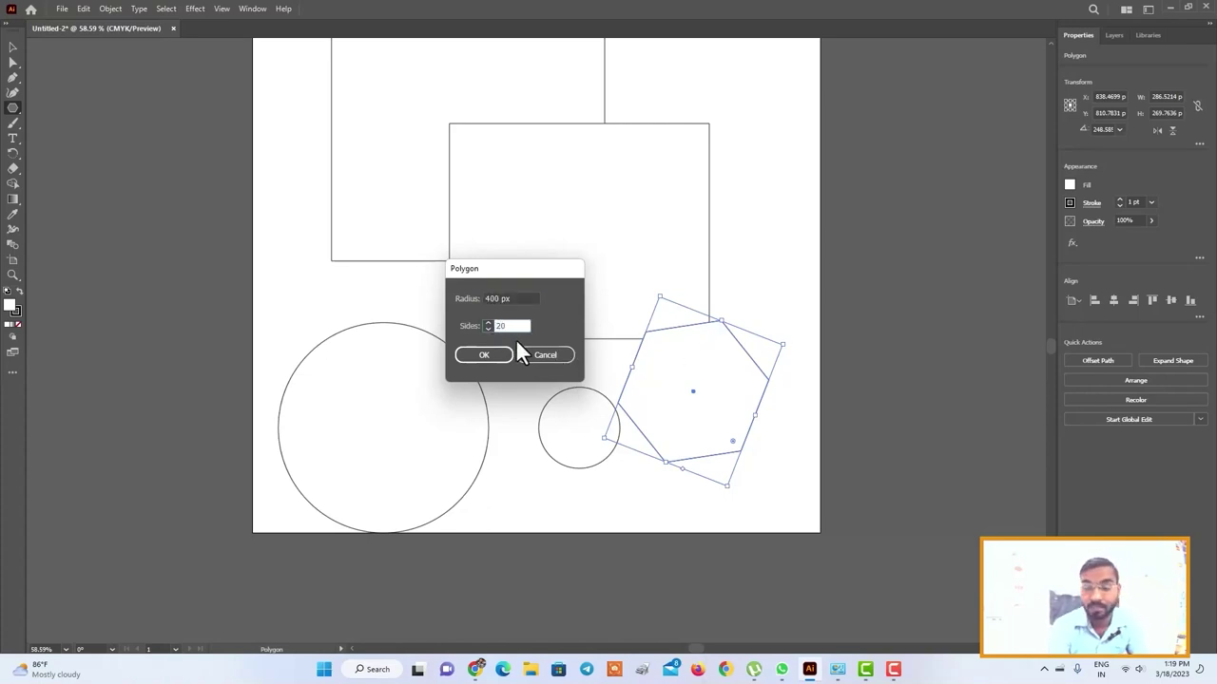
click(499, 355)
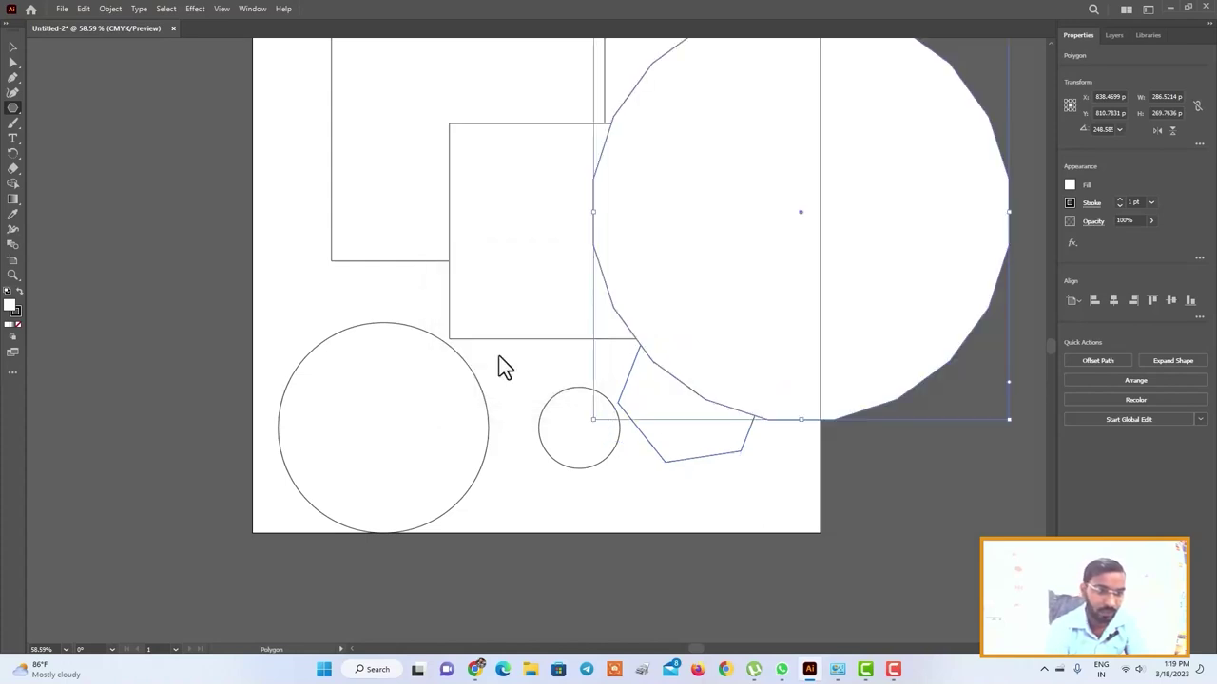
Step: Move the 20-sided polygon aside and delete it
click(13, 47)
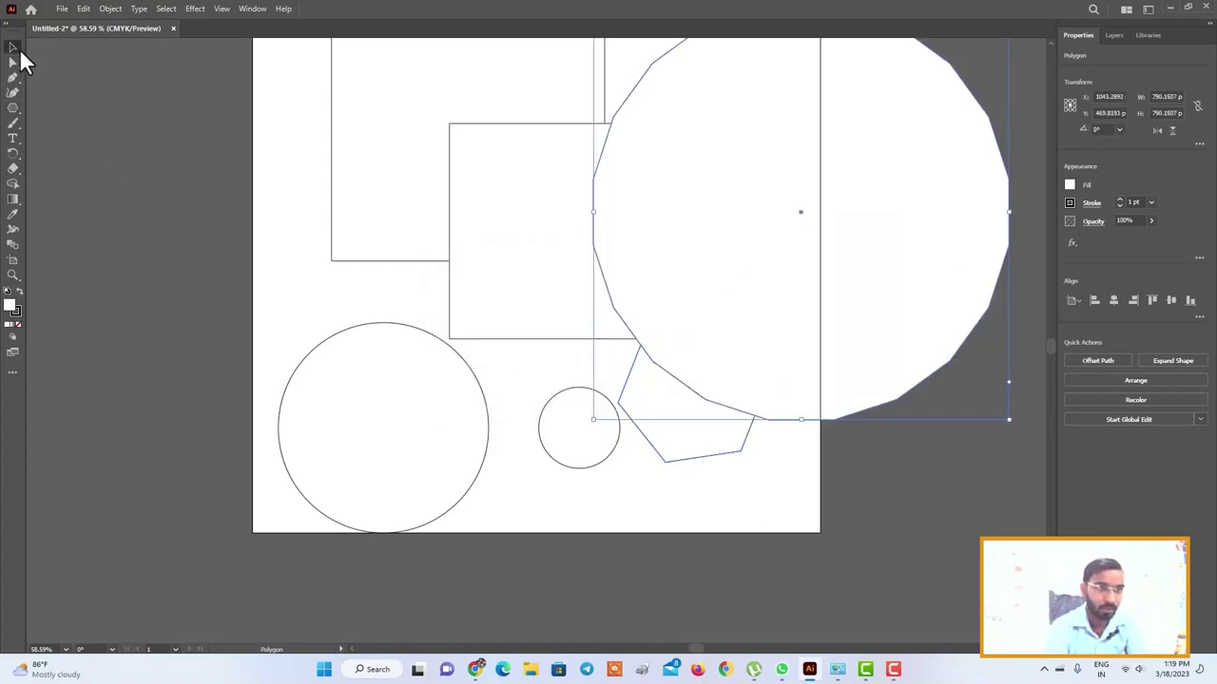
drag(787, 176, 641, 297)
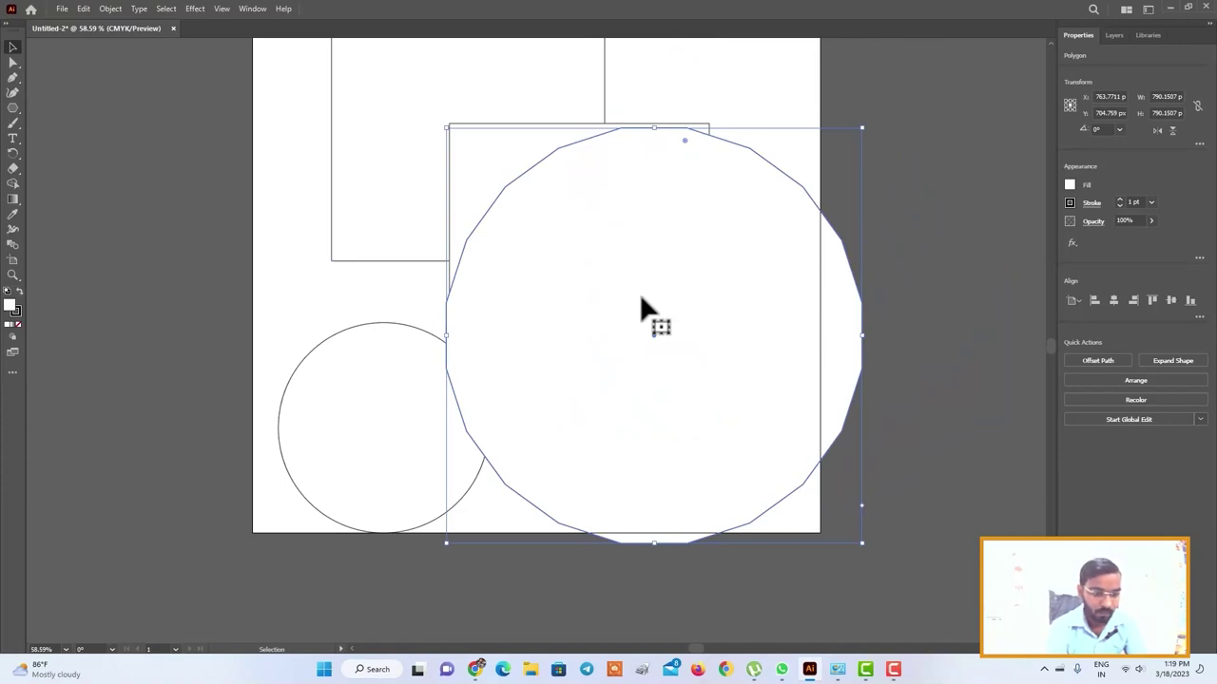
key(Delete)
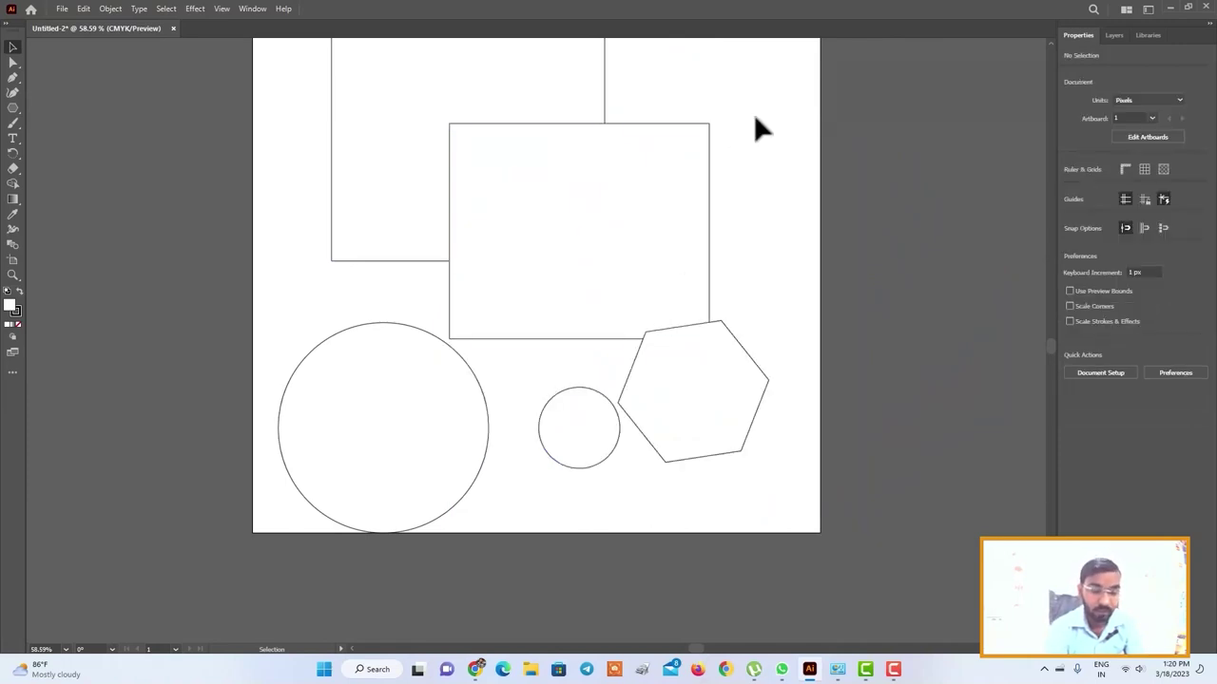
click(13, 107)
Step: Create a trial 10-sided polygon, then undo it so the artboard keeps its original shapes
click(57, 137)
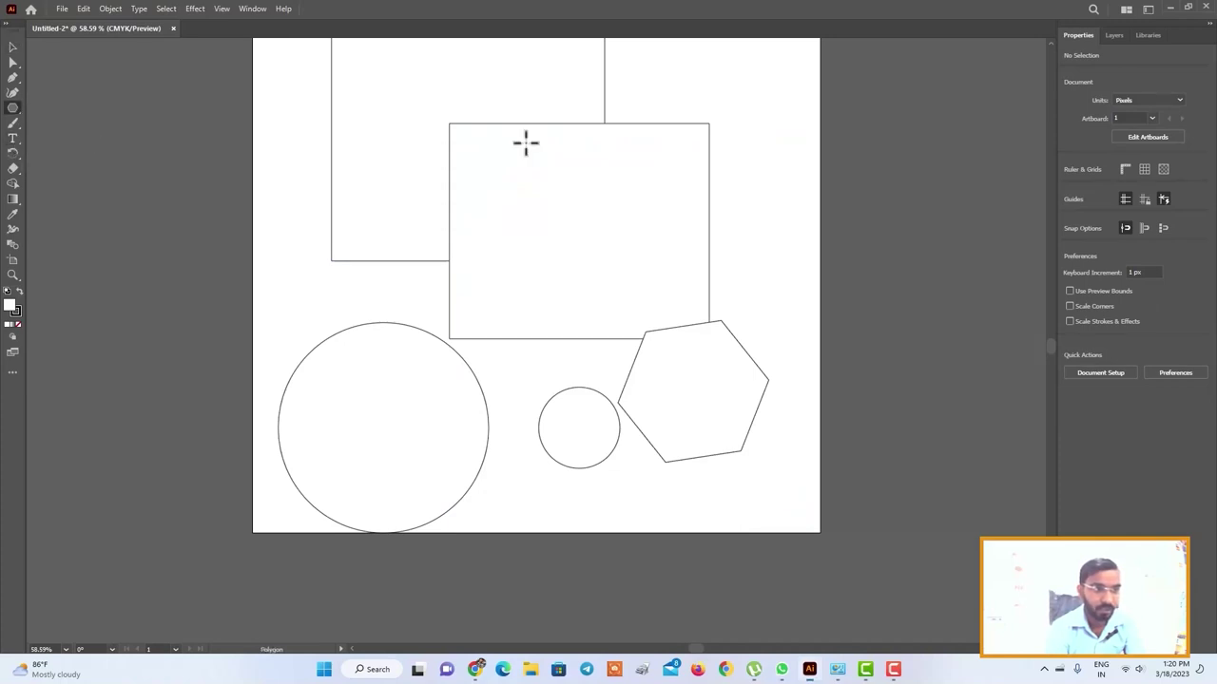
click(766, 249)
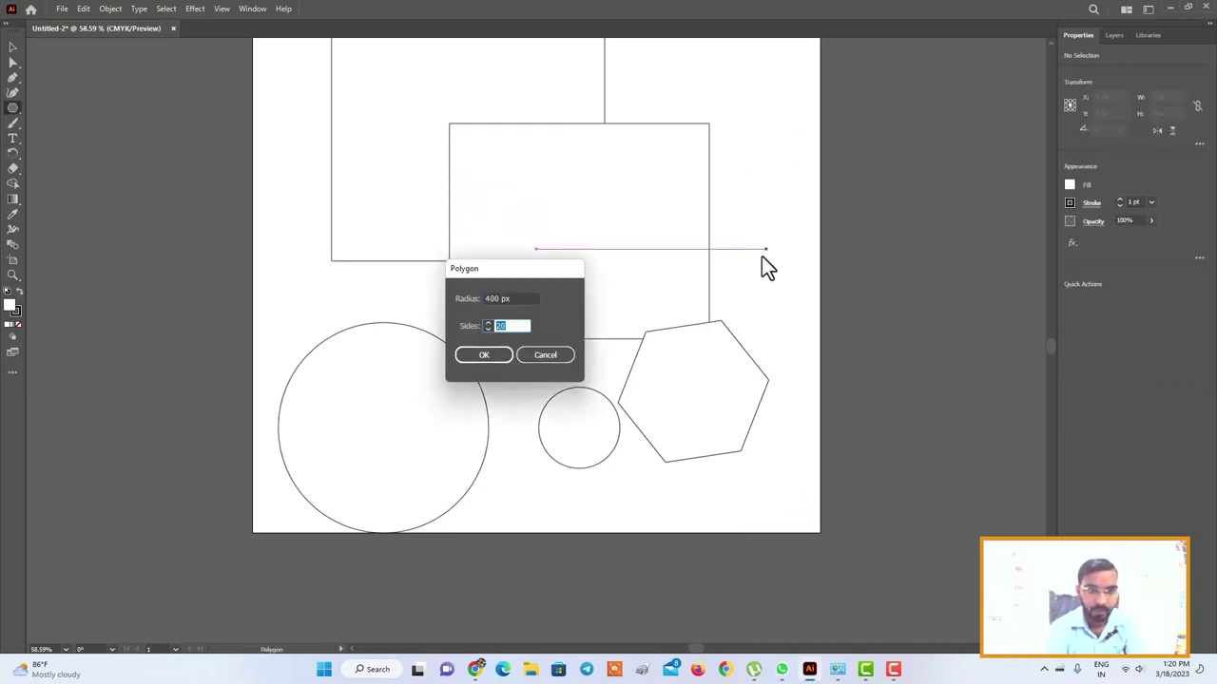
text(10)
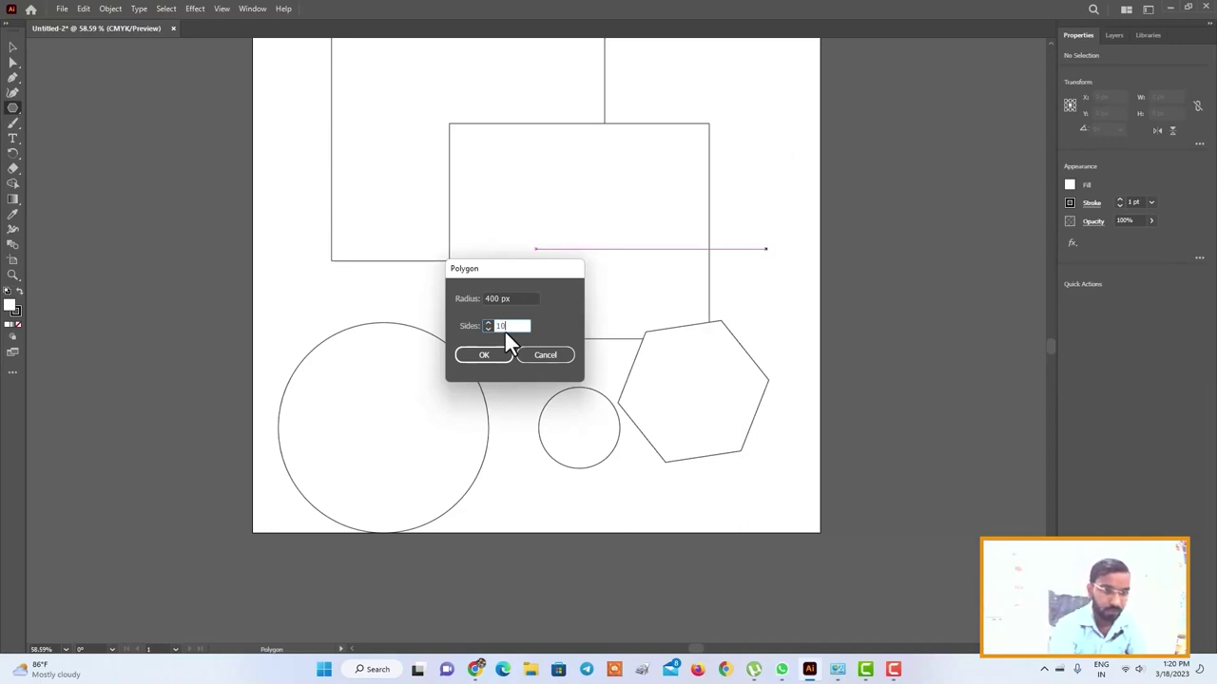
click(485, 355)
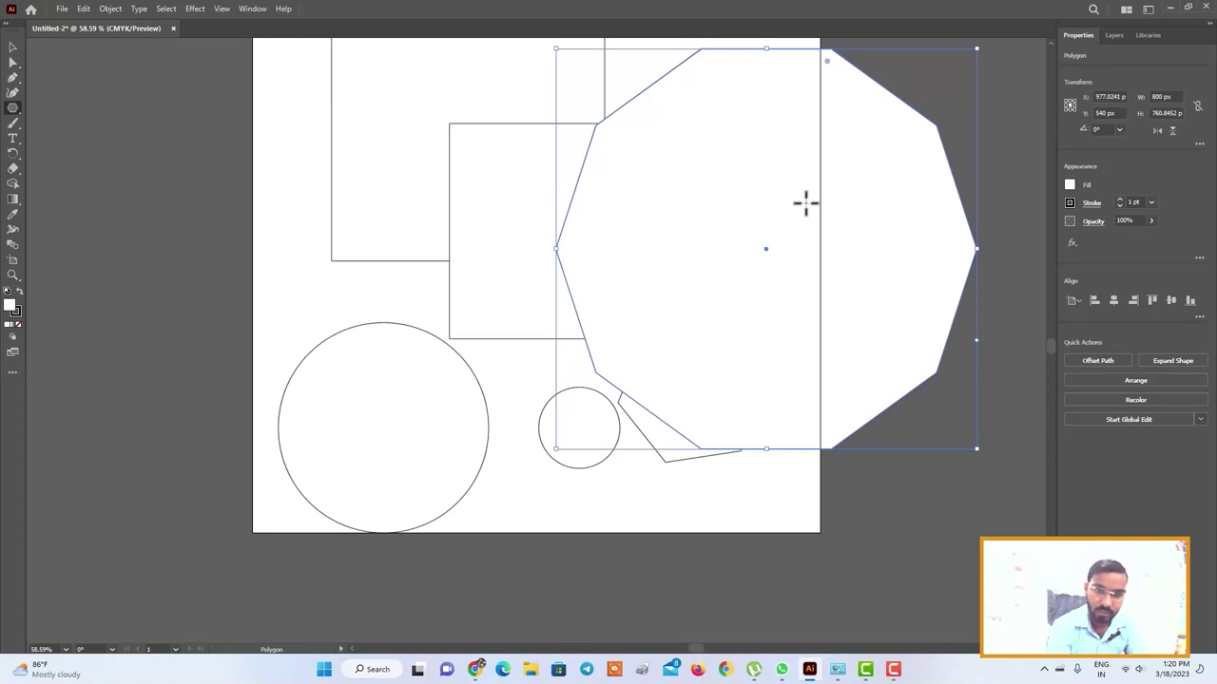
key(ctrl+z)
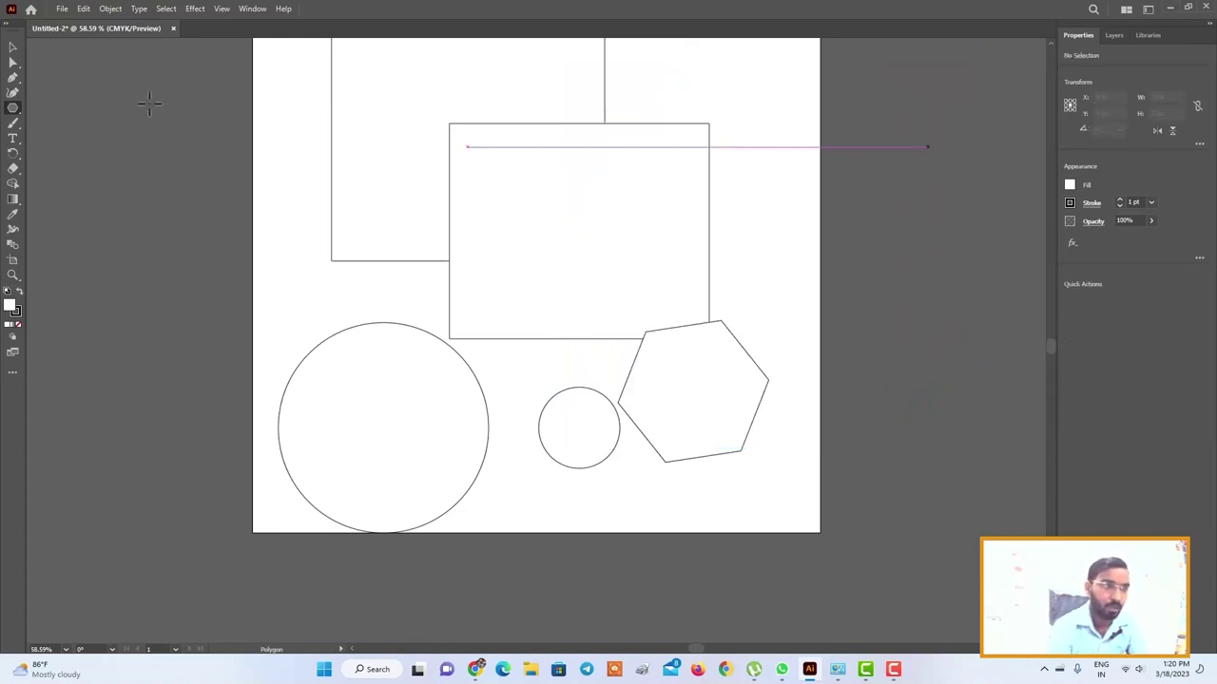
click(12, 108)
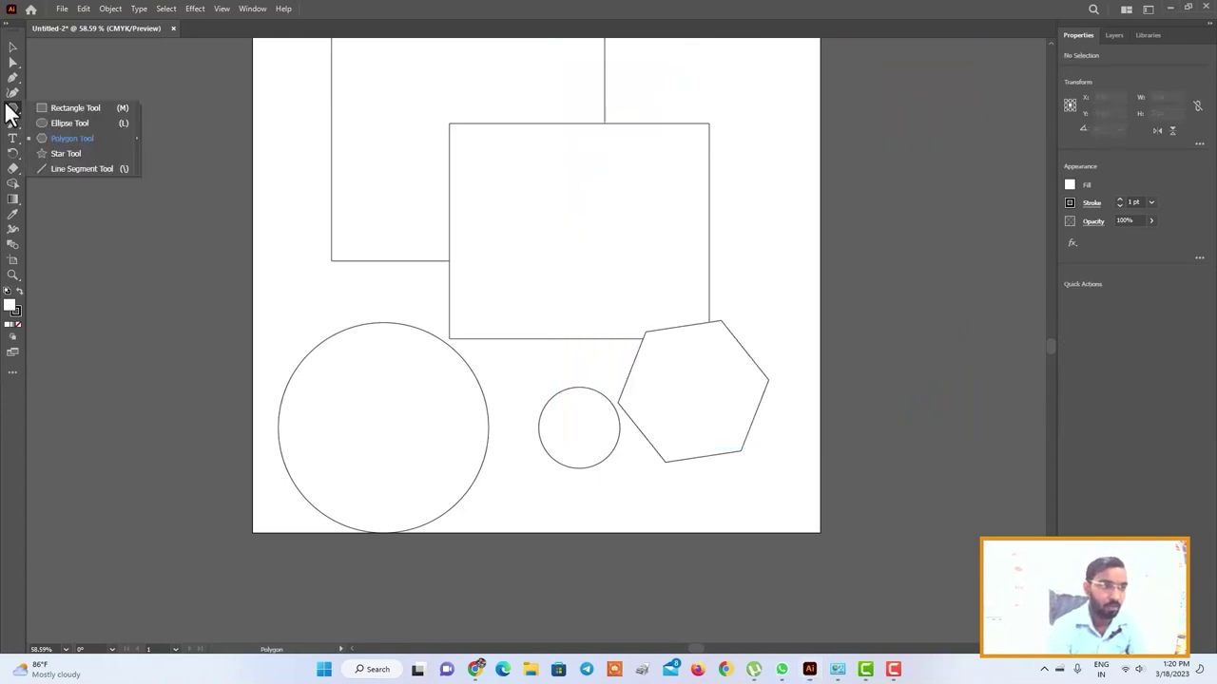
Step: Draw a trial five-pointed star at the upper right, then delete it
click(55, 155)
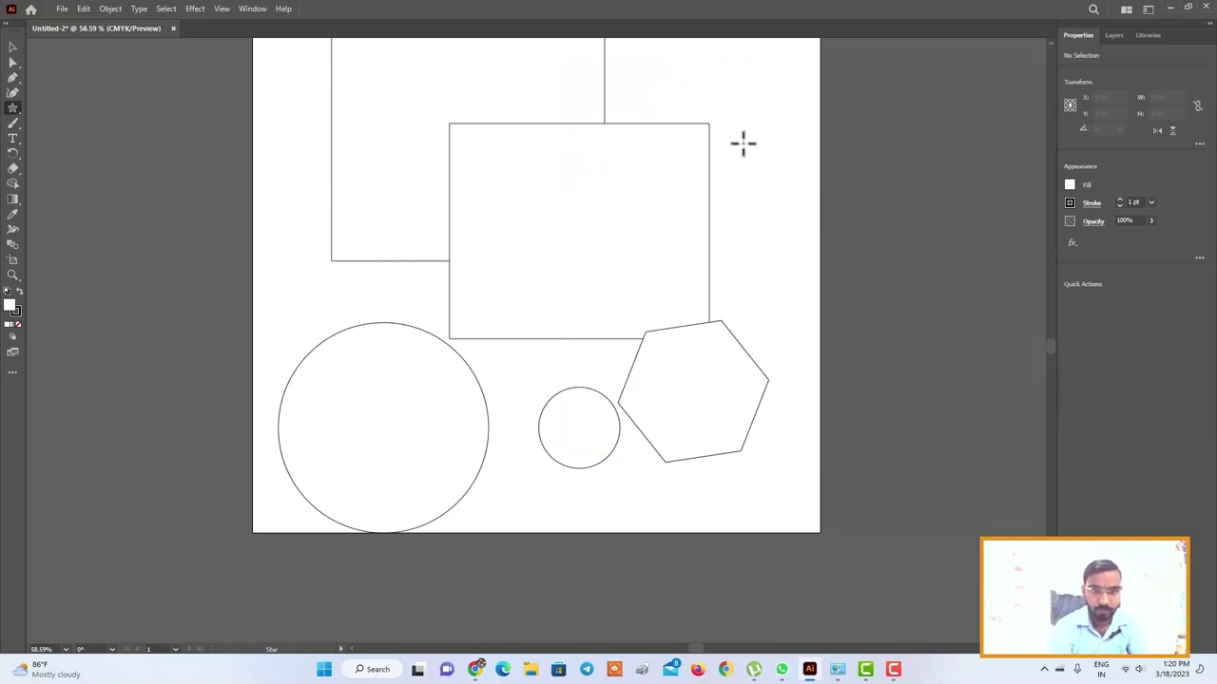
drag(743, 144, 792, 222)
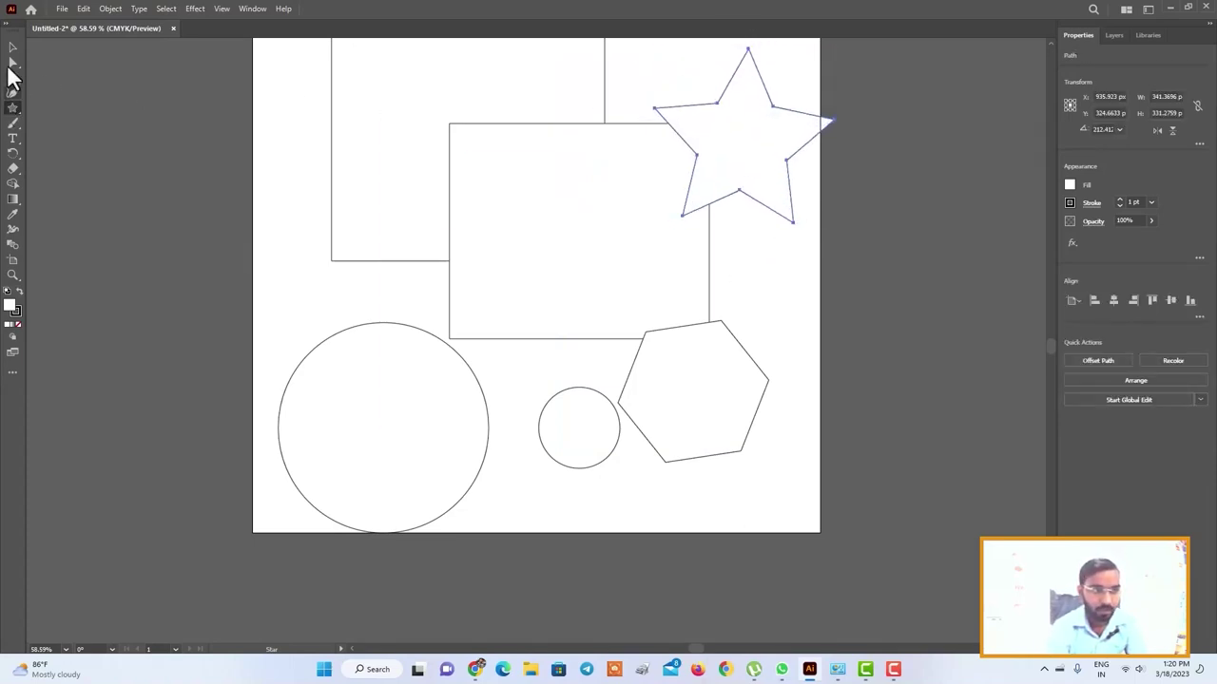
click(13, 48)
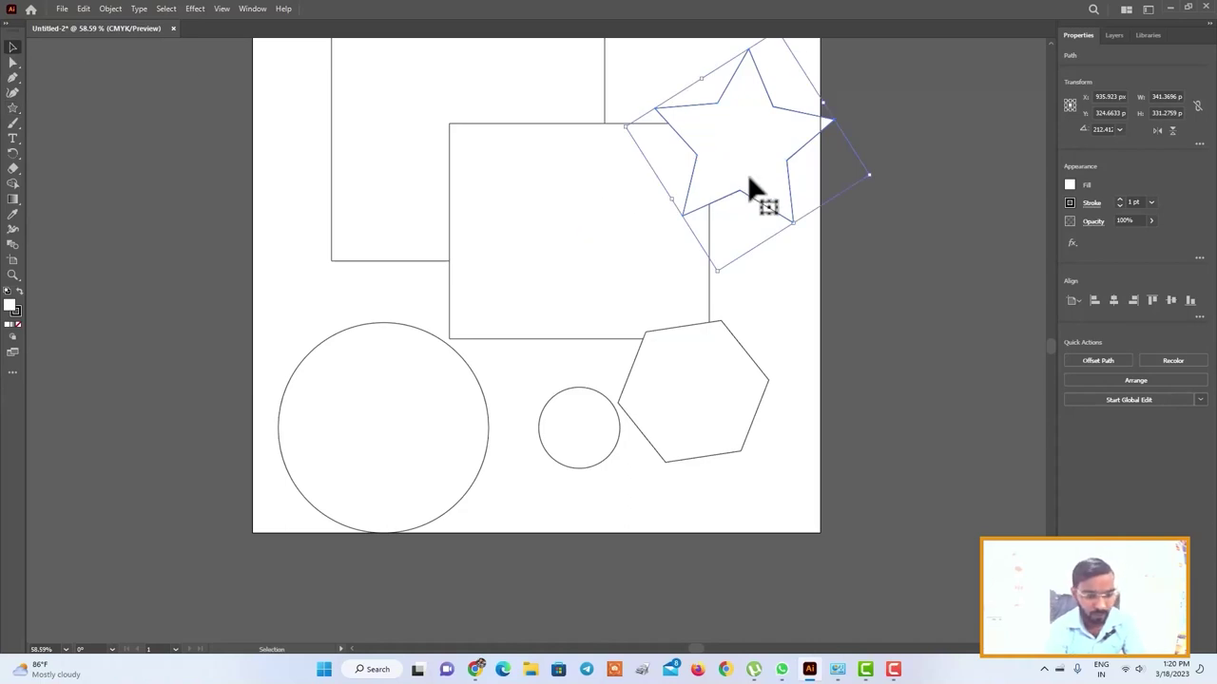
key(Delete)
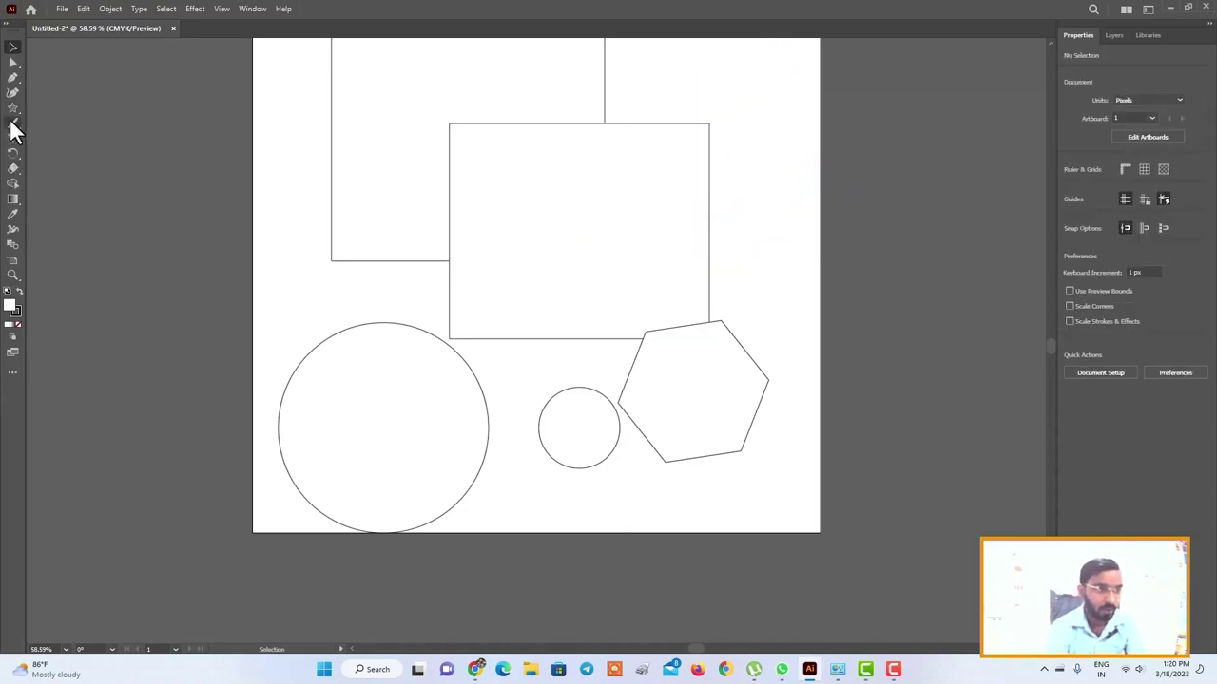
Step: Create a 10-point star at the upper right using the Star dialog
drag(13, 108, 68, 154)
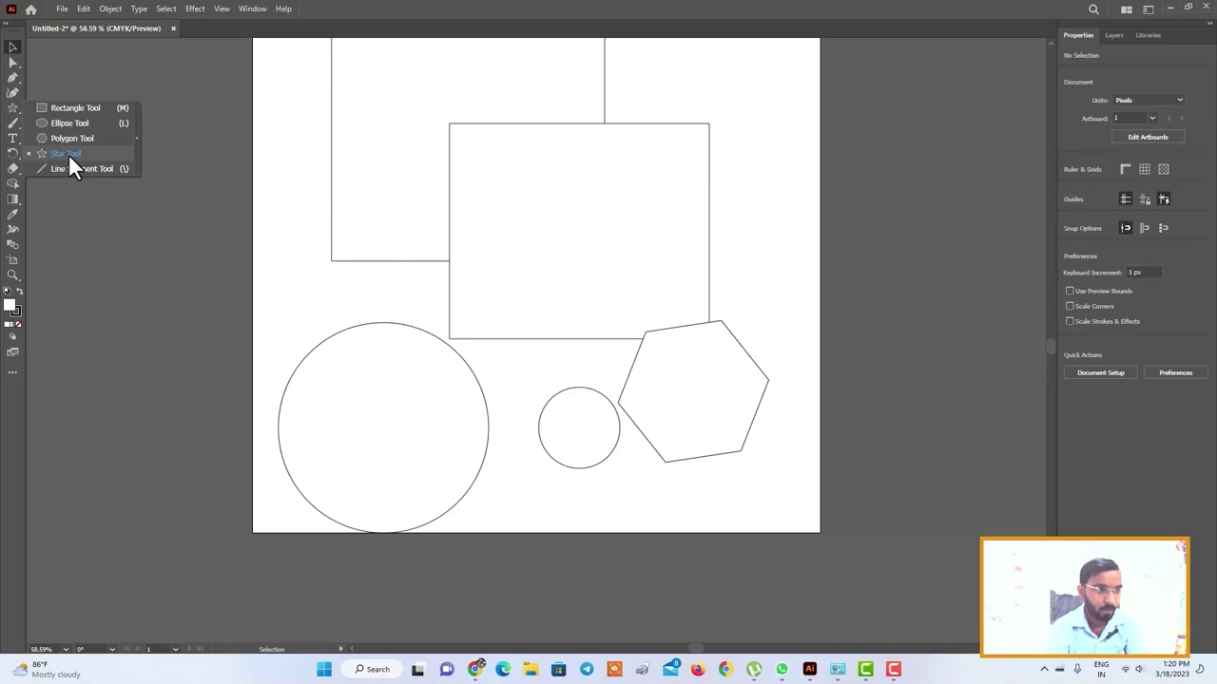
click(771, 165)
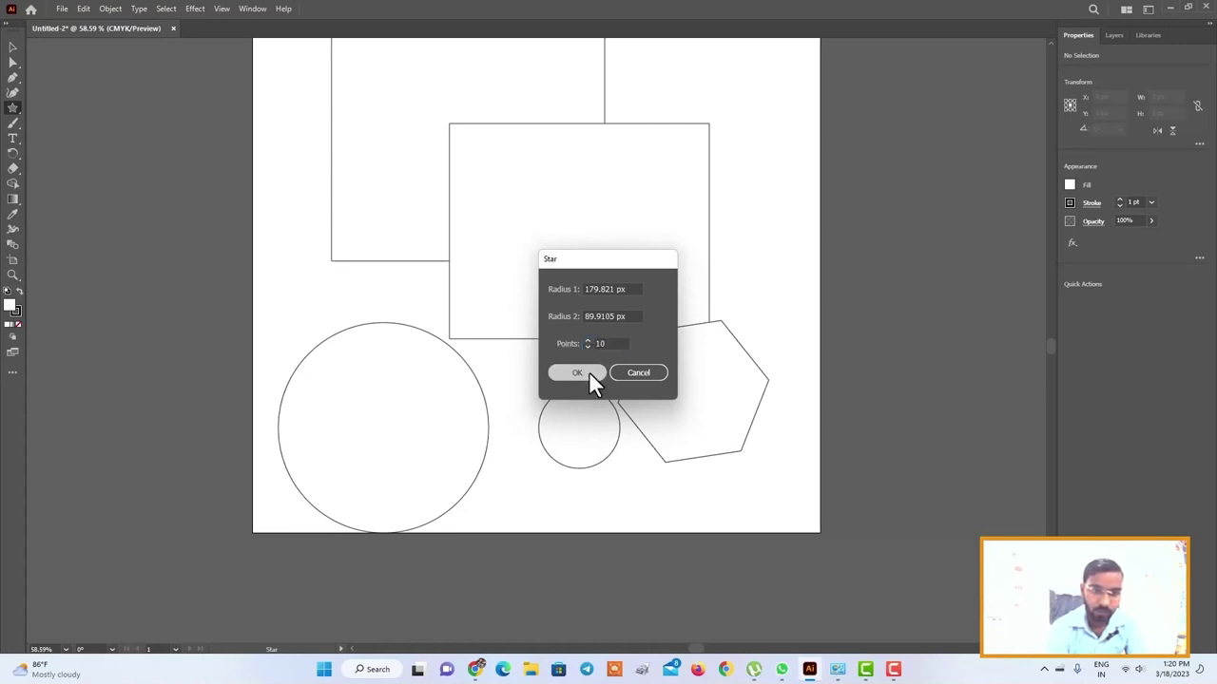
click(589, 372)
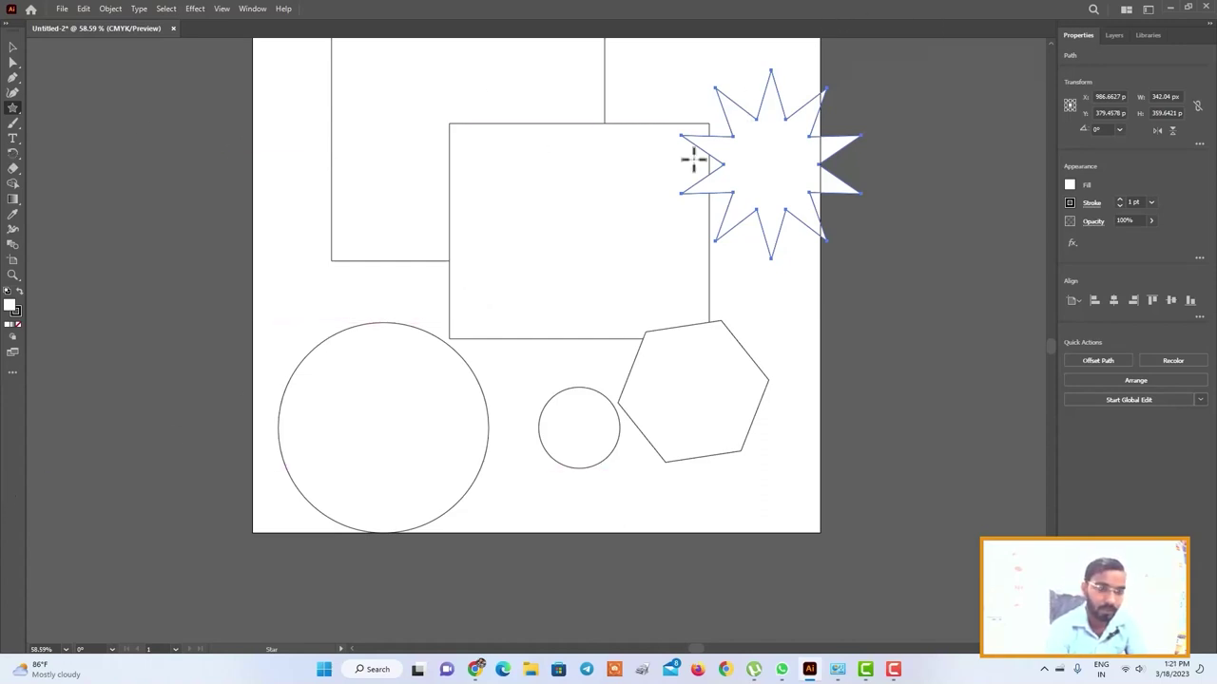
Step: Draw a large 10-point star left of the artboard
click(14, 108)
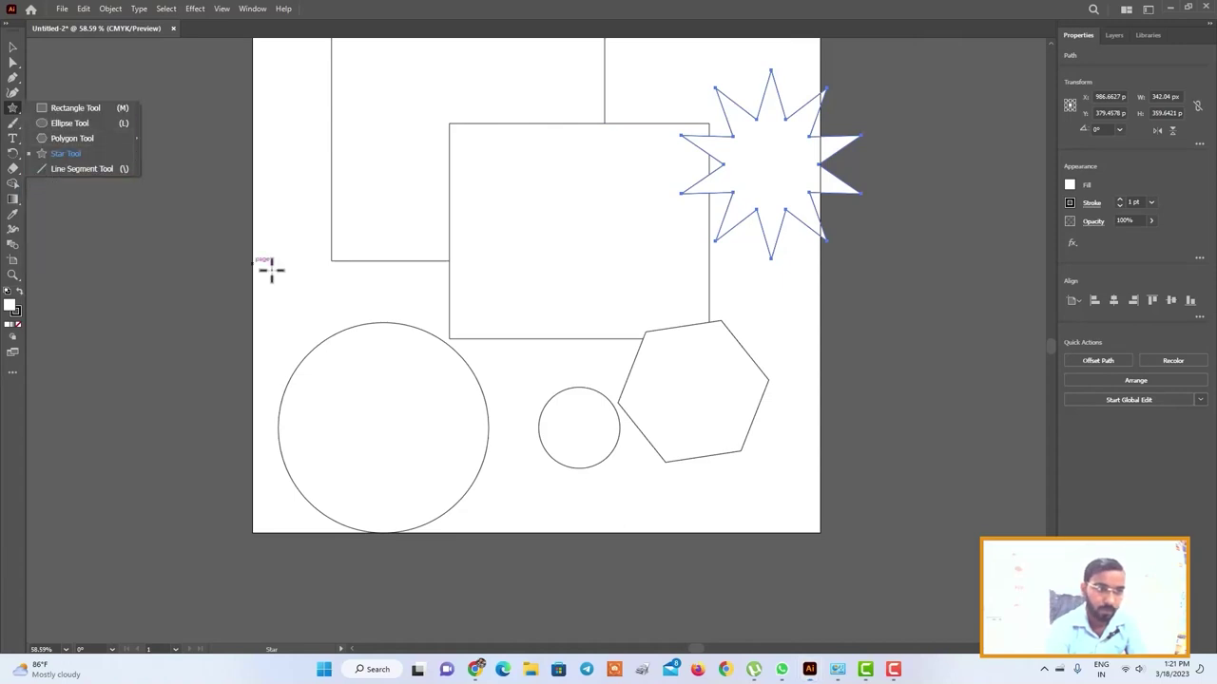
drag(135, 250, 190, 245)
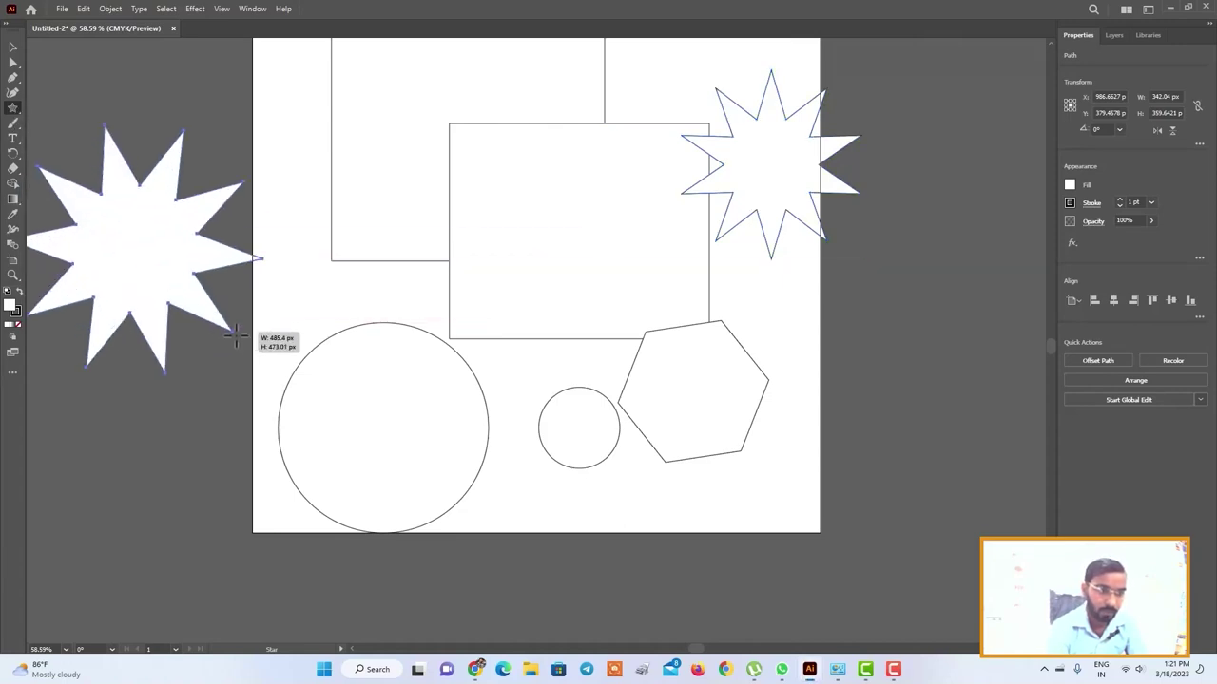
click(970, 493)
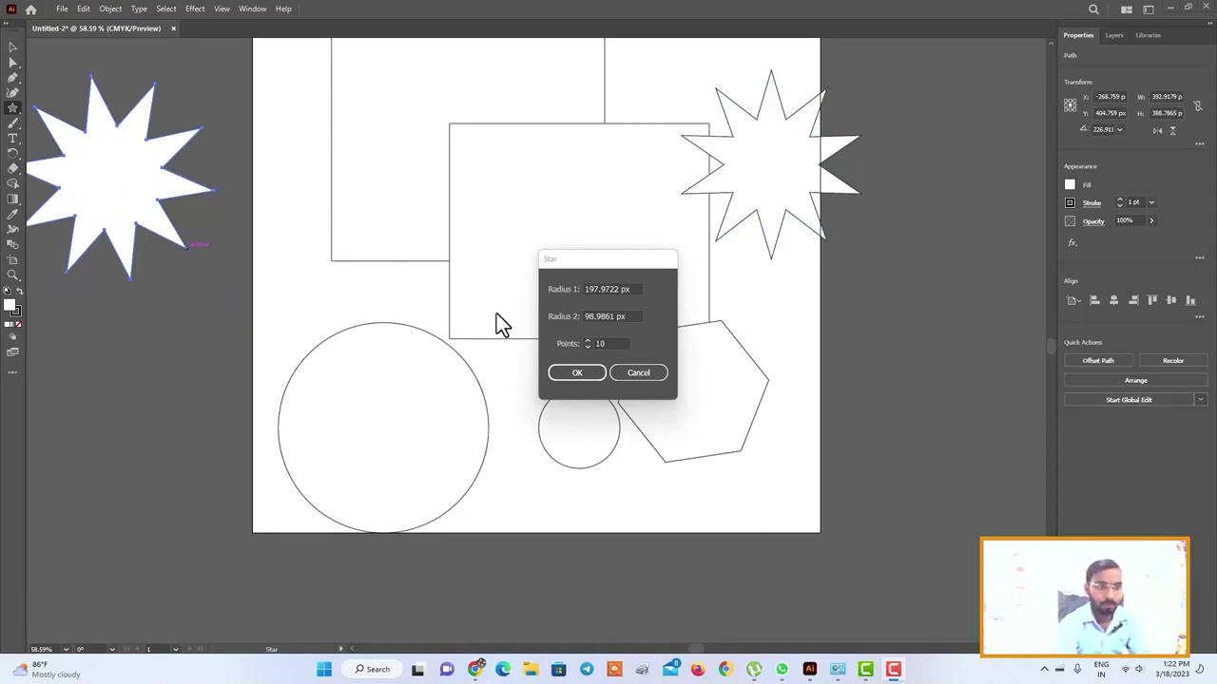
Step: Create a 100-point starburst and move it down beside the large circle
click(586, 340)
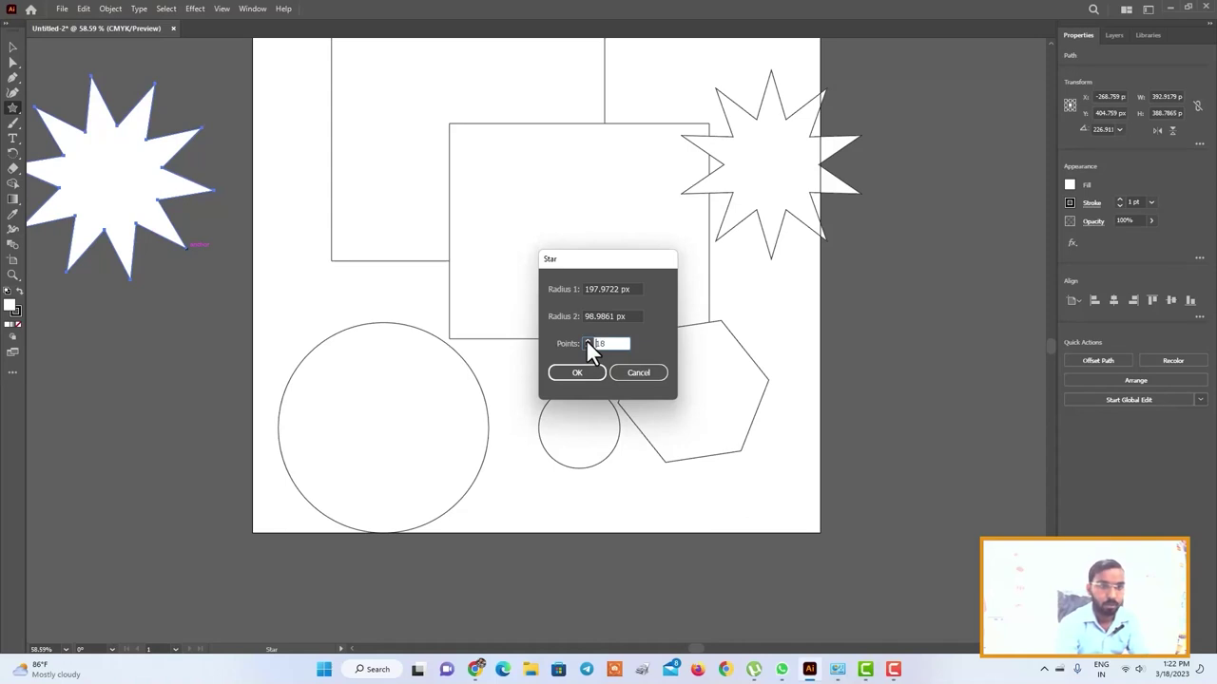
text(24)
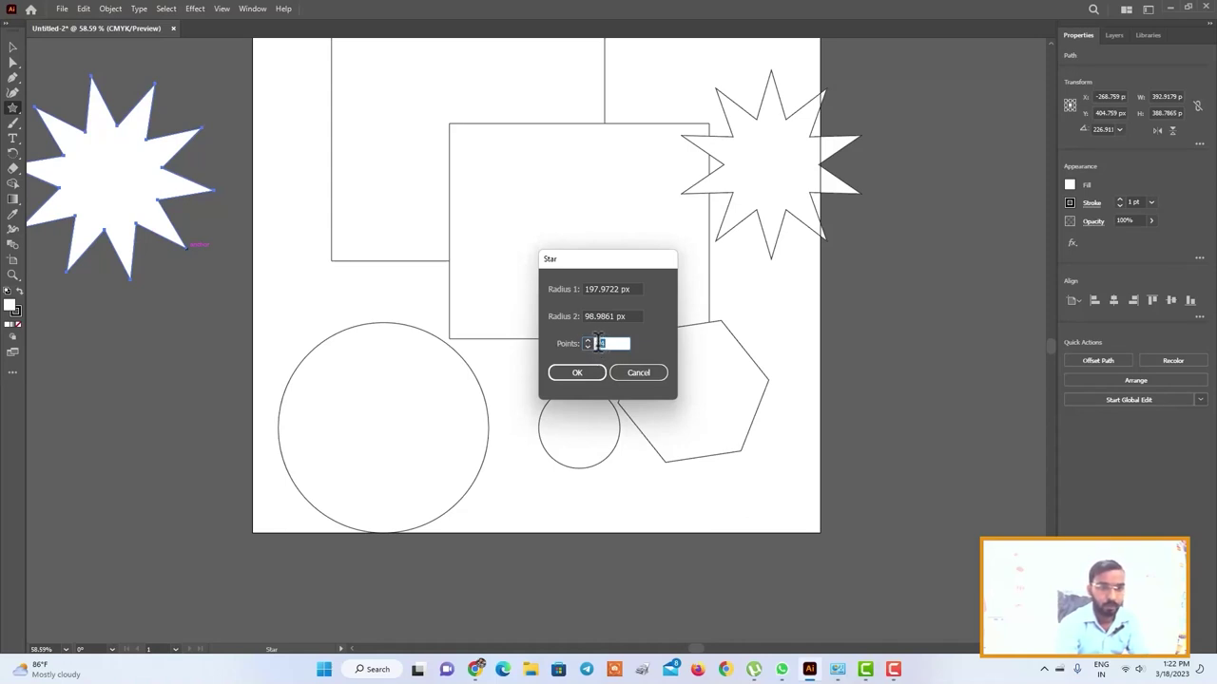
text(100)
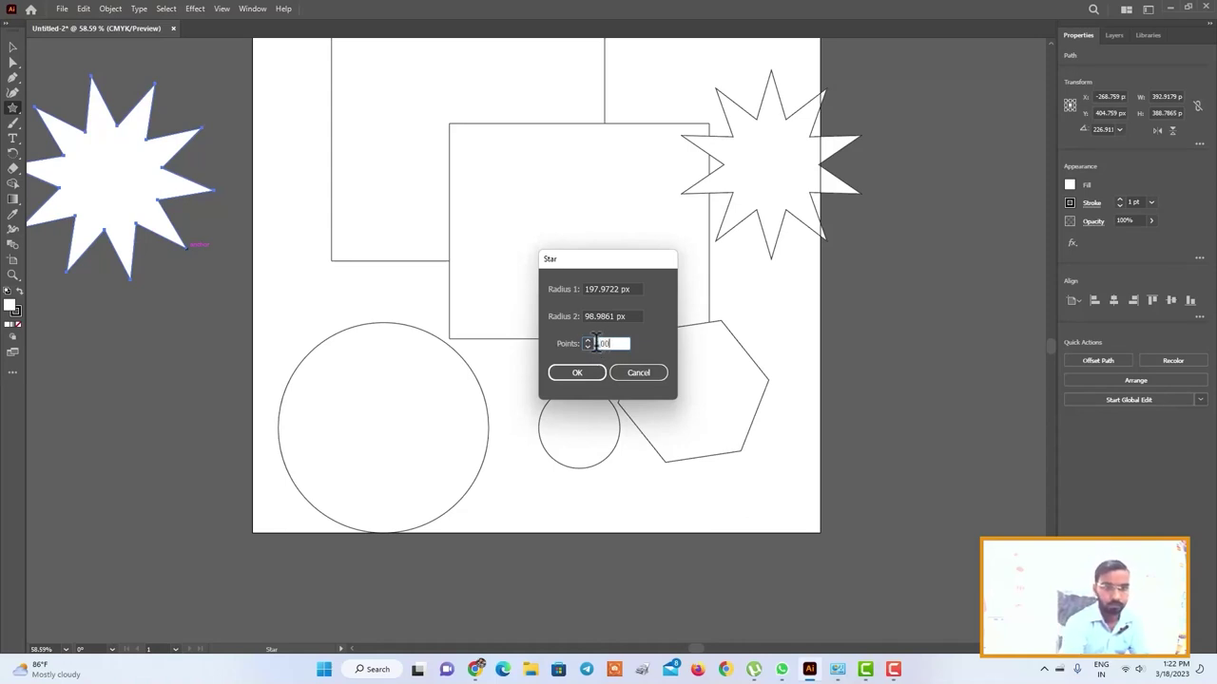
click(580, 375)
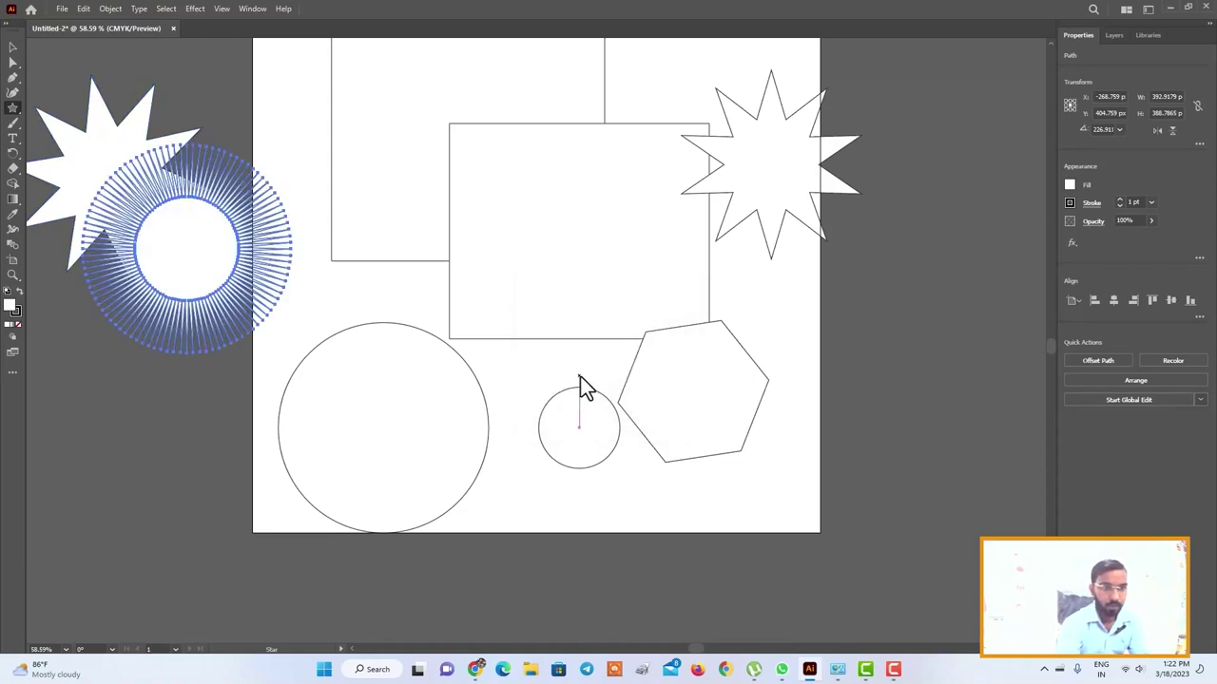
click(12, 47)
mouse_move(181, 249)
mouse_down()
mouse_move(208, 372)
mouse_move(191, 365)
mouse_up()
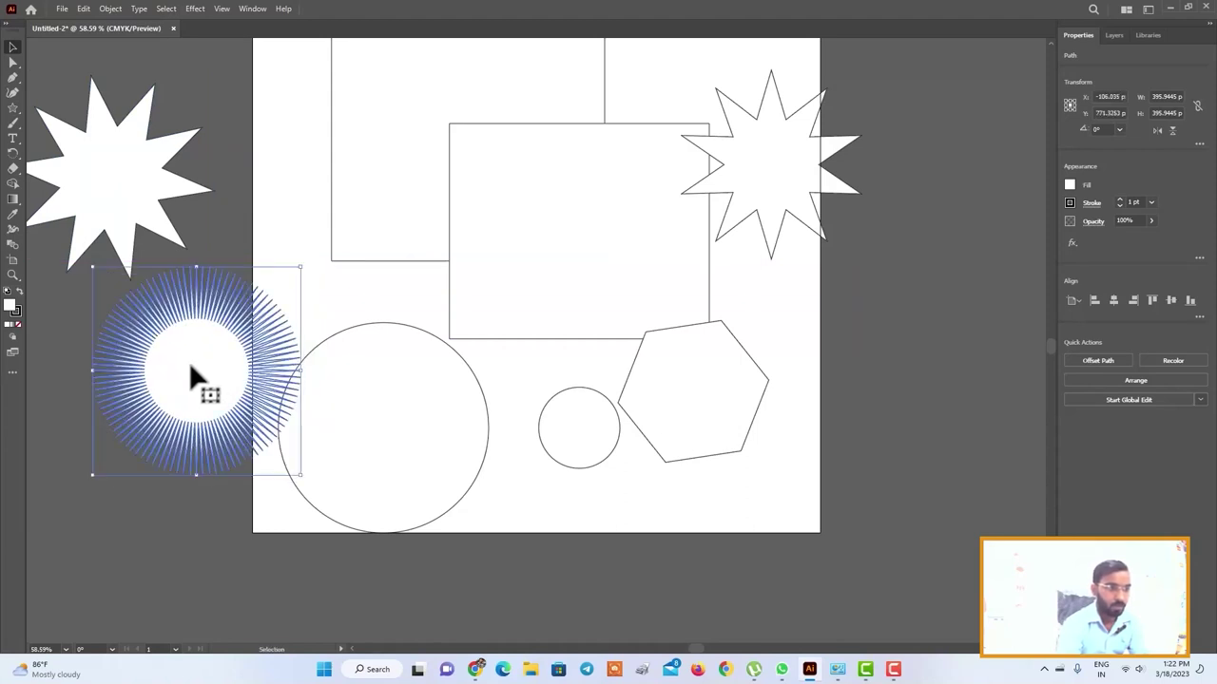
click(1069, 185)
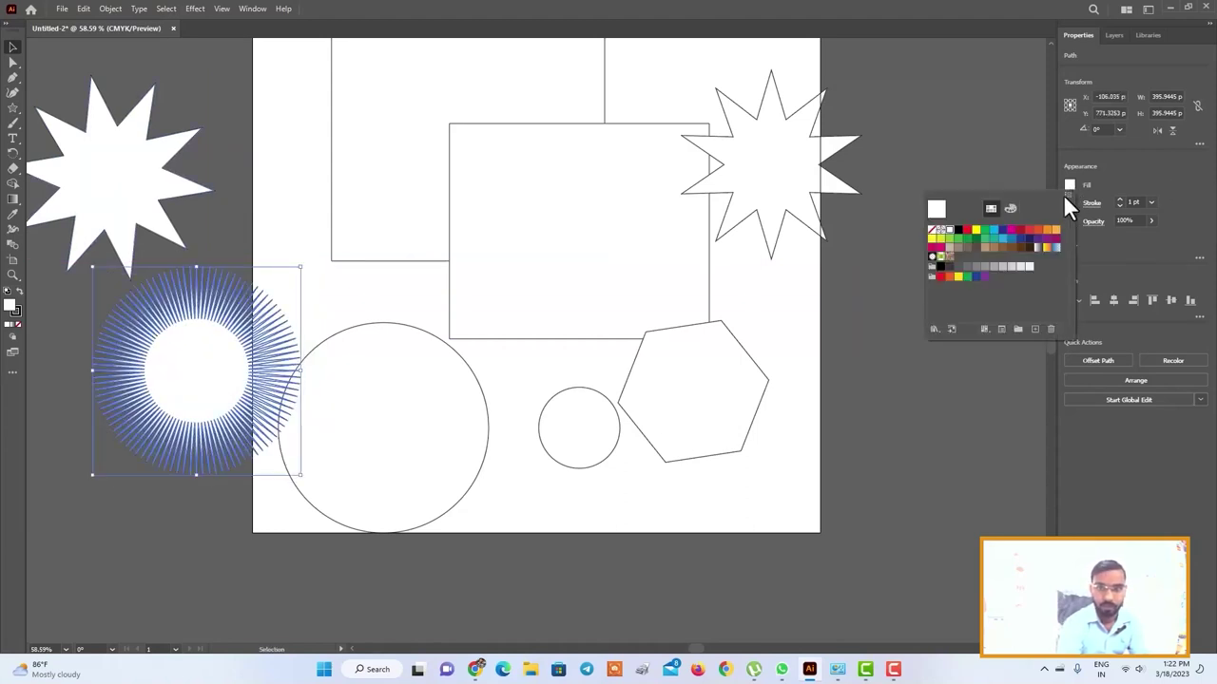
Step: Fill the starburst yellow, remove its stroke, and move it to the artboard's top centre
click(976, 230)
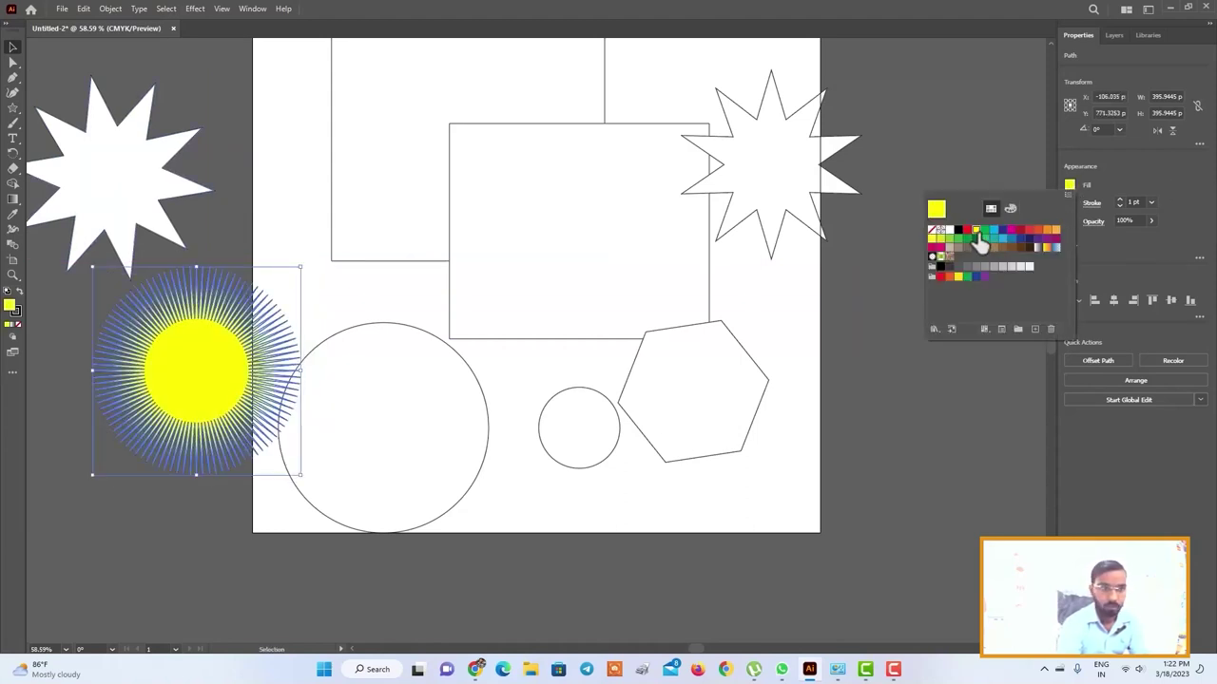
click(194, 525)
click(190, 624)
mouse_move(207, 380)
mouse_down()
mouse_move(244, 394)
mouse_move(547, 133)
mouse_move(252, 349)
mouse_up()
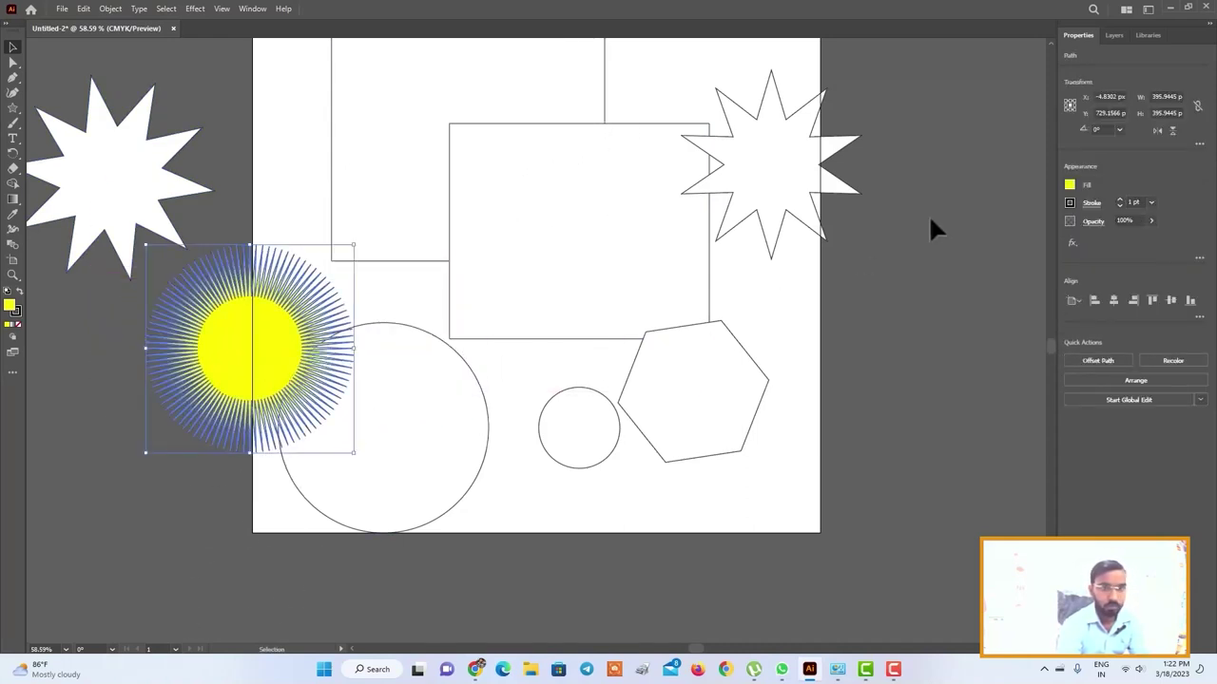
click(1118, 204)
click(74, 504)
mouse_move(233, 344)
mouse_down()
mouse_move(525, 152)
mouse_move(530, 128)
mouse_move(532, 138)
mouse_up()
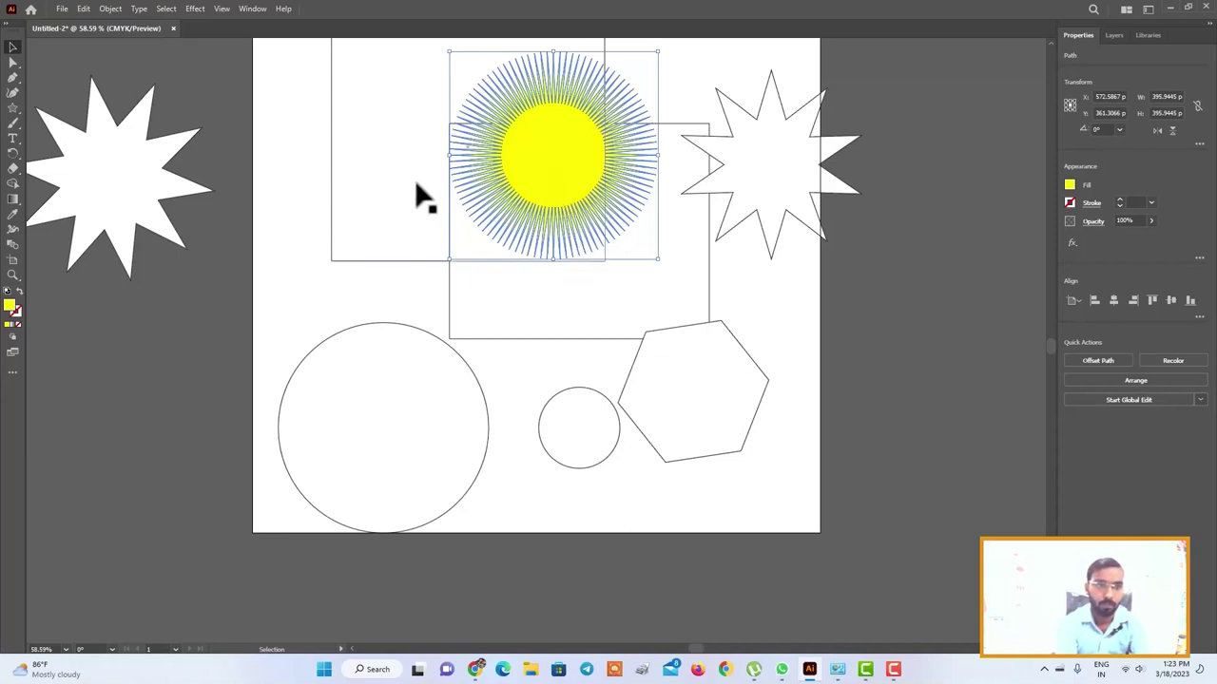
click(605, 293)
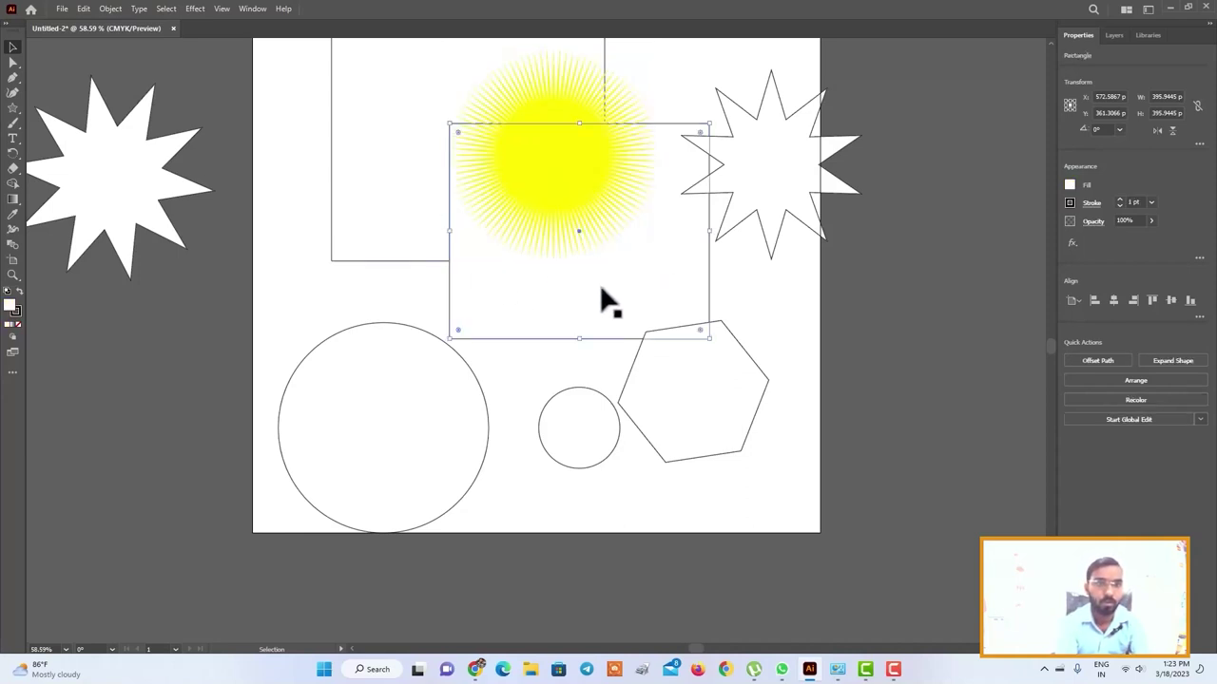
Step: Bring the square in front of the sunburst, then reselect the sunburst and delete it
right_click(651, 213)
mouse_move(703, 515)
click(819, 516)
drag(555, 109, 576, 109)
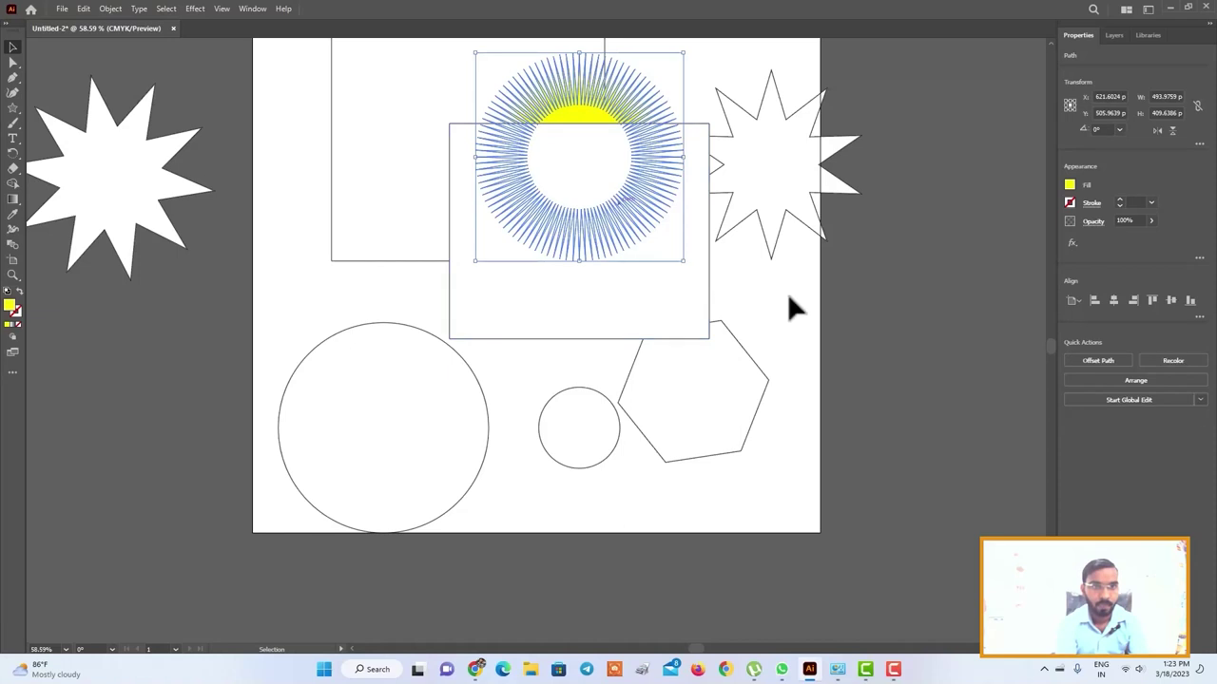
click(892, 365)
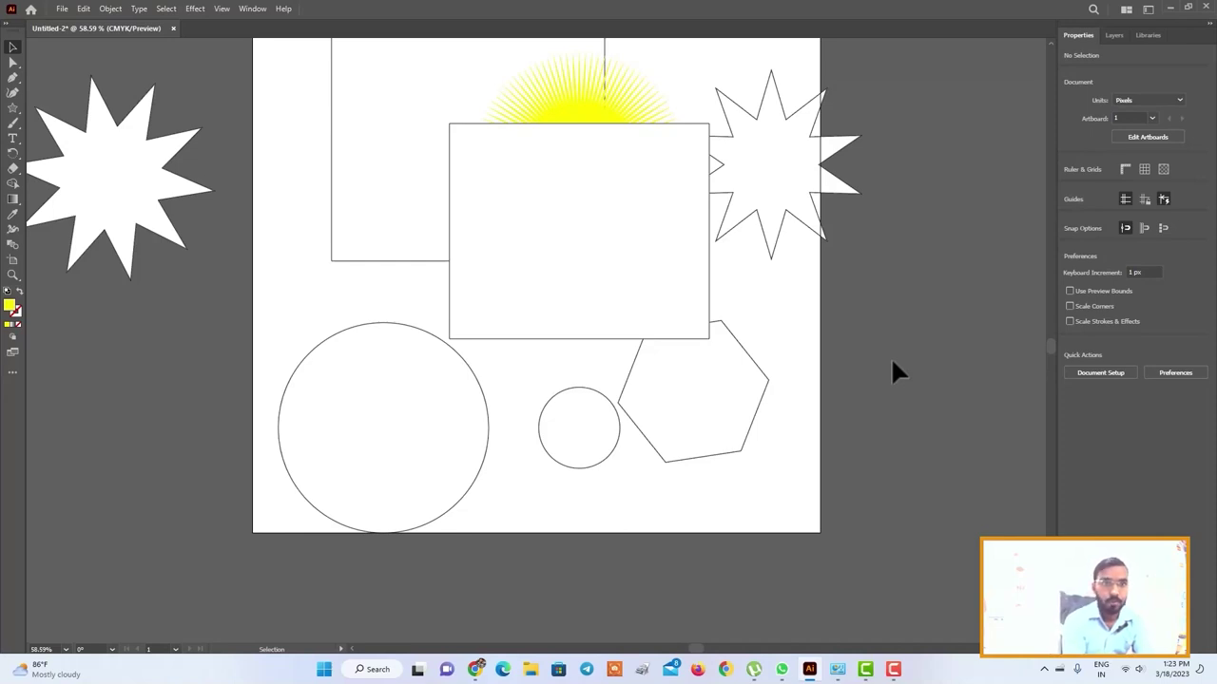
click(579, 112)
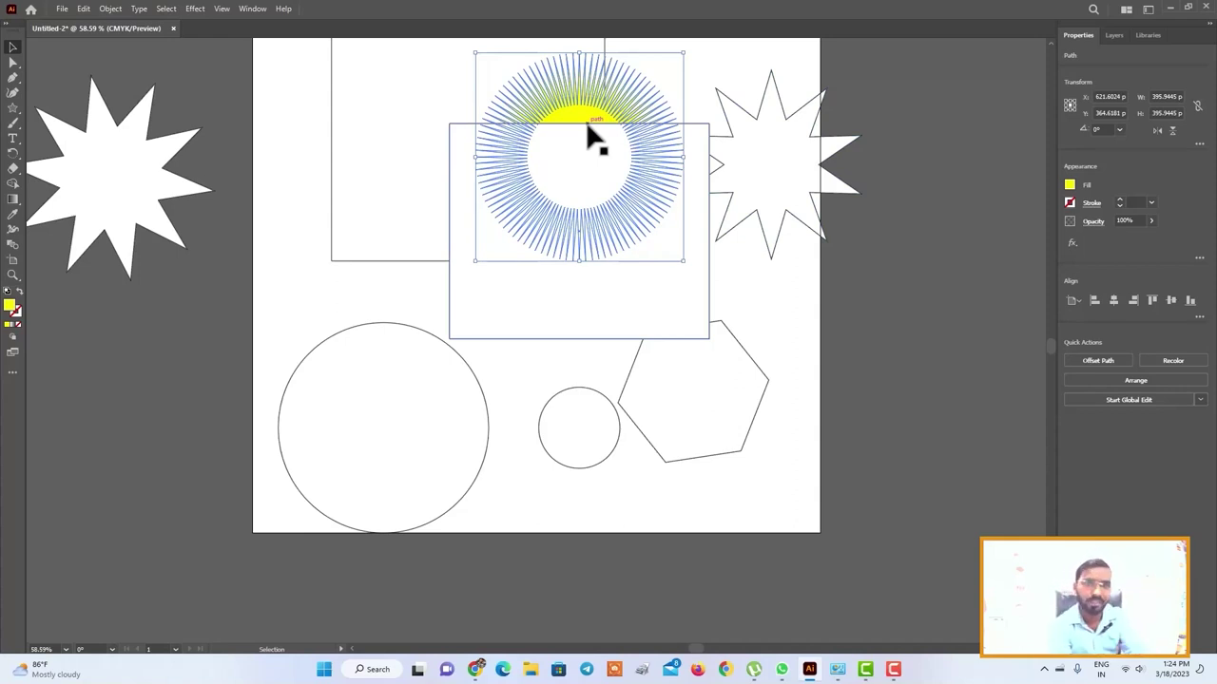
key(Delete)
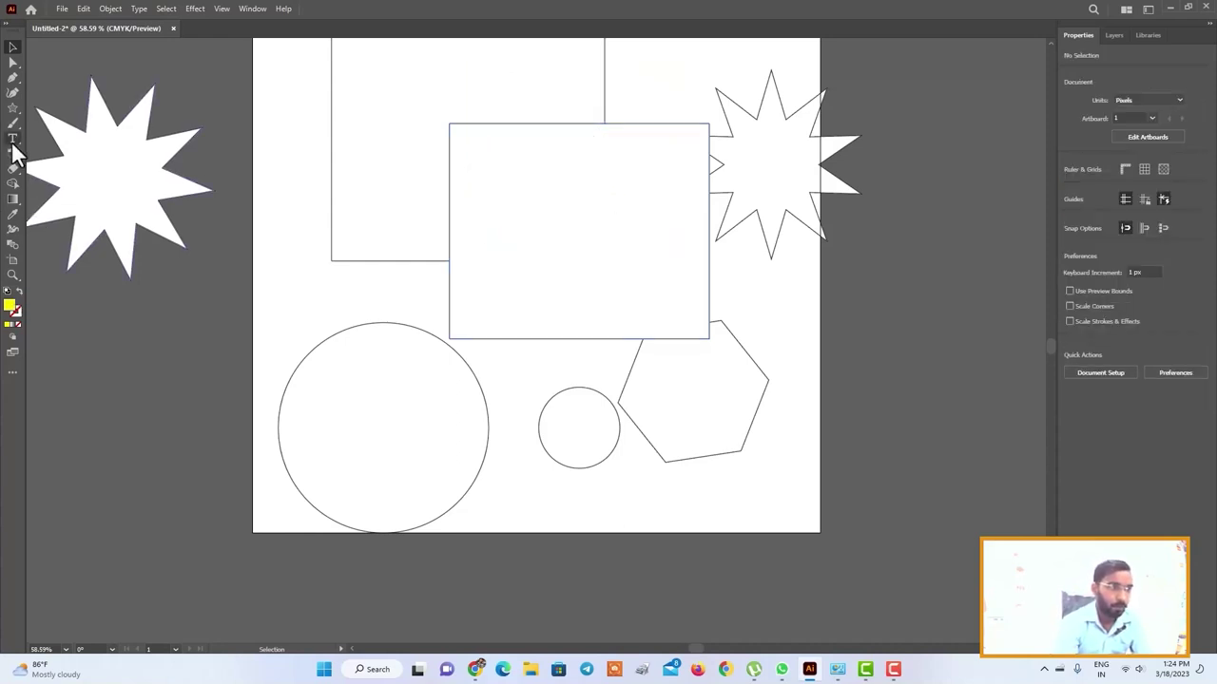
Step: Draw a trial 45° line from the rectangle's top-left corner and delete it
right_click(12, 109)
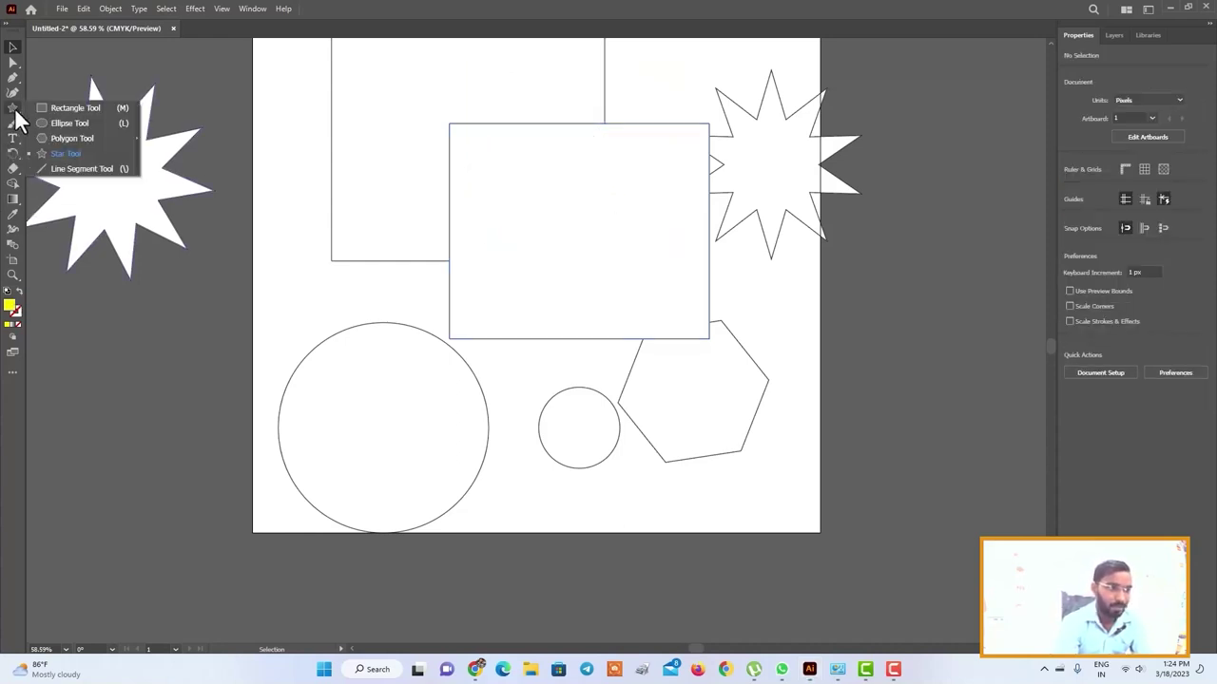
click(82, 169)
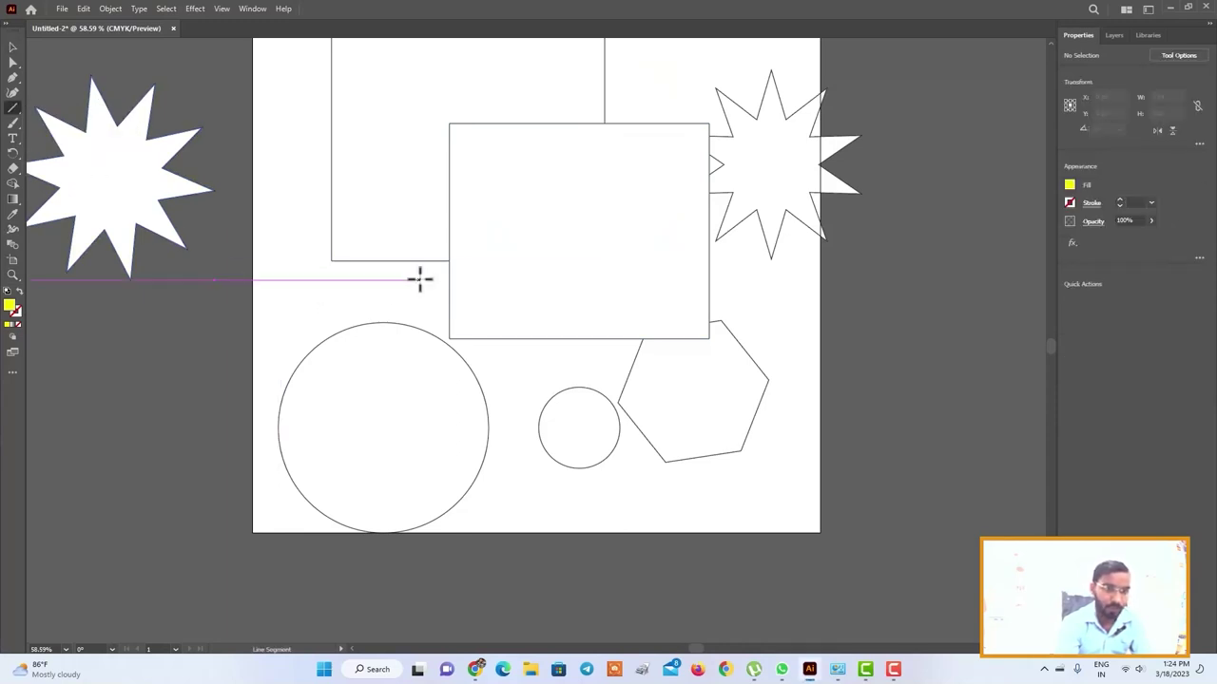
scroll(541, 270, up, 2)
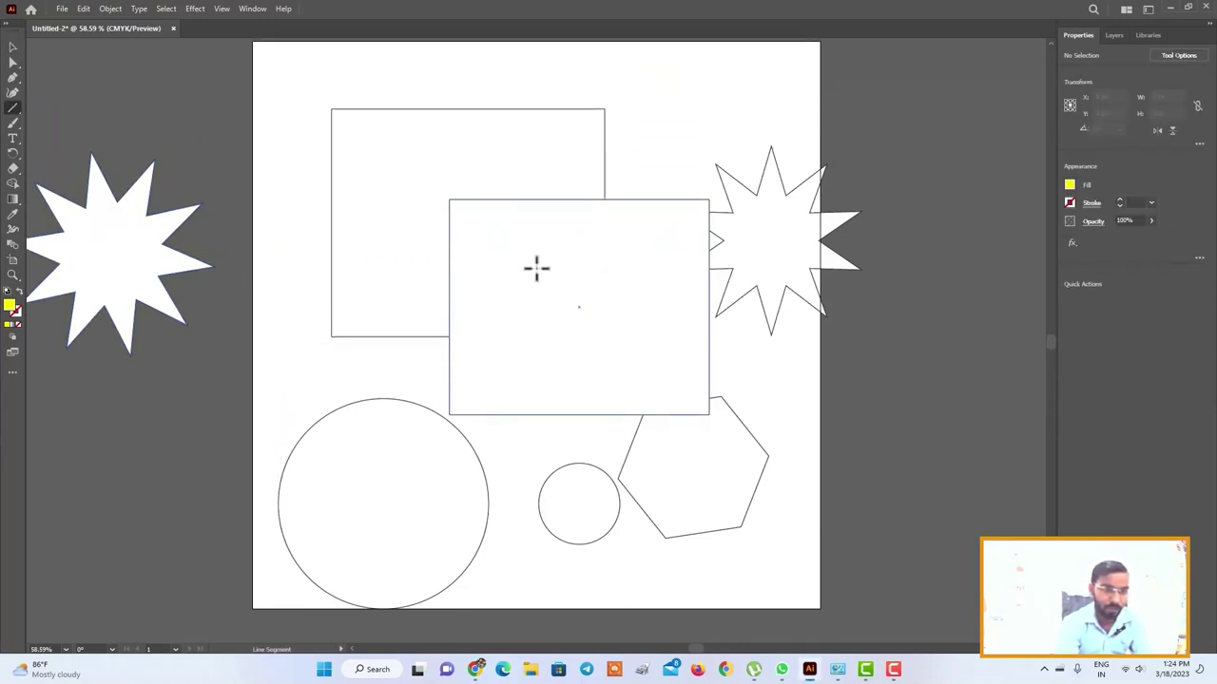
click(331, 108)
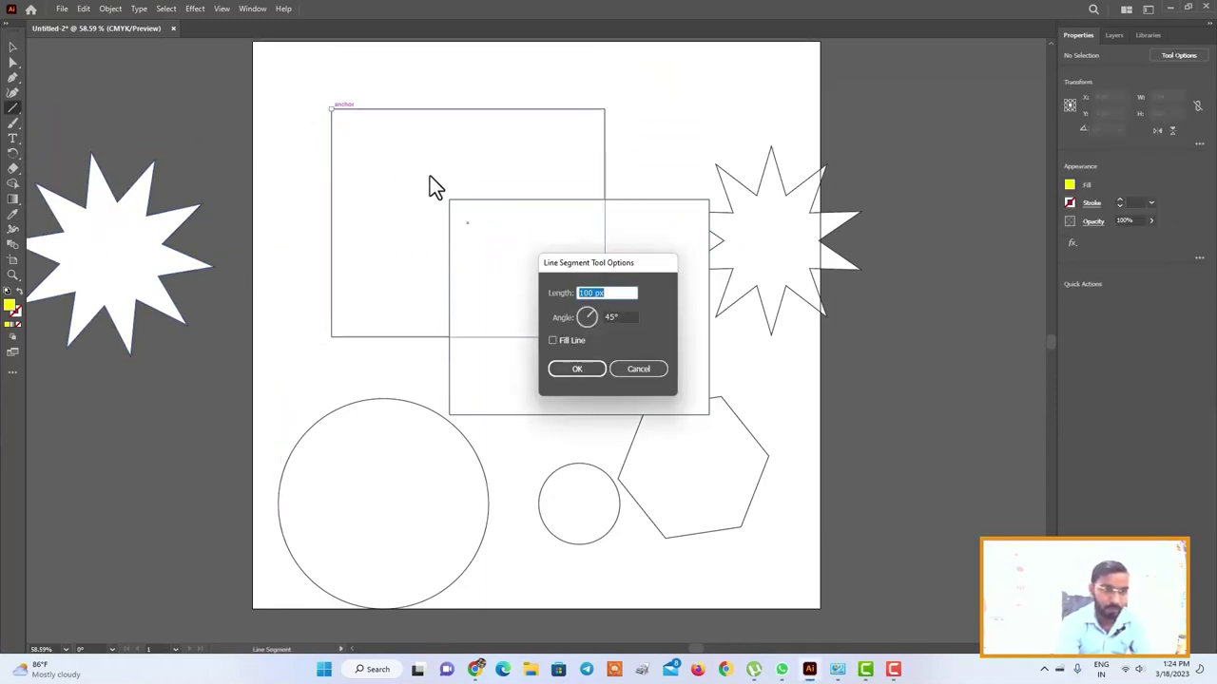
click(581, 364)
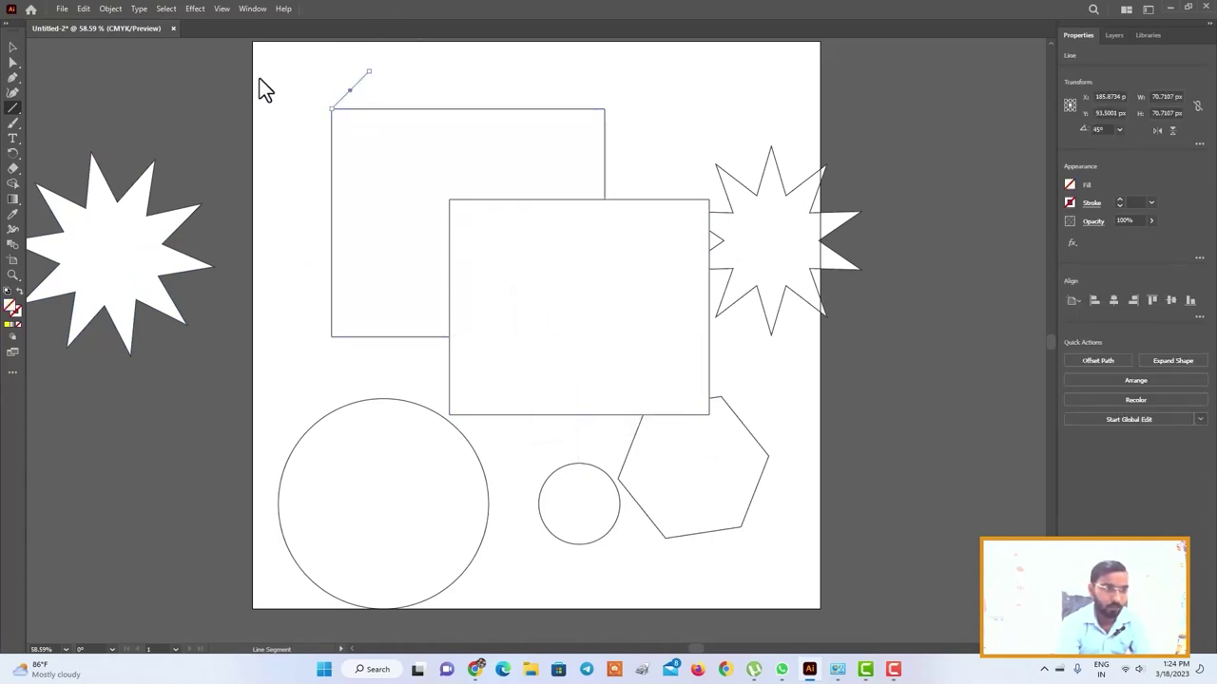
key(Delete)
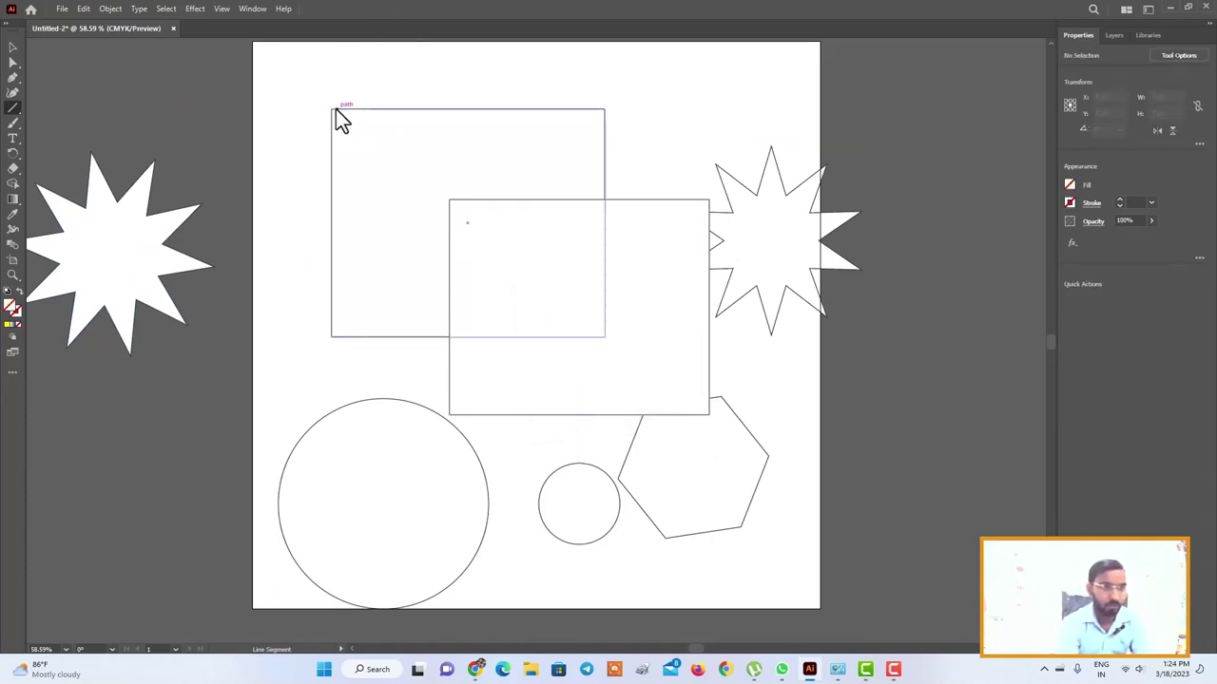
Step: Draw lines joining the top-left, top-right and bottom-left corners of both rectangles
drag(332, 110, 450, 202)
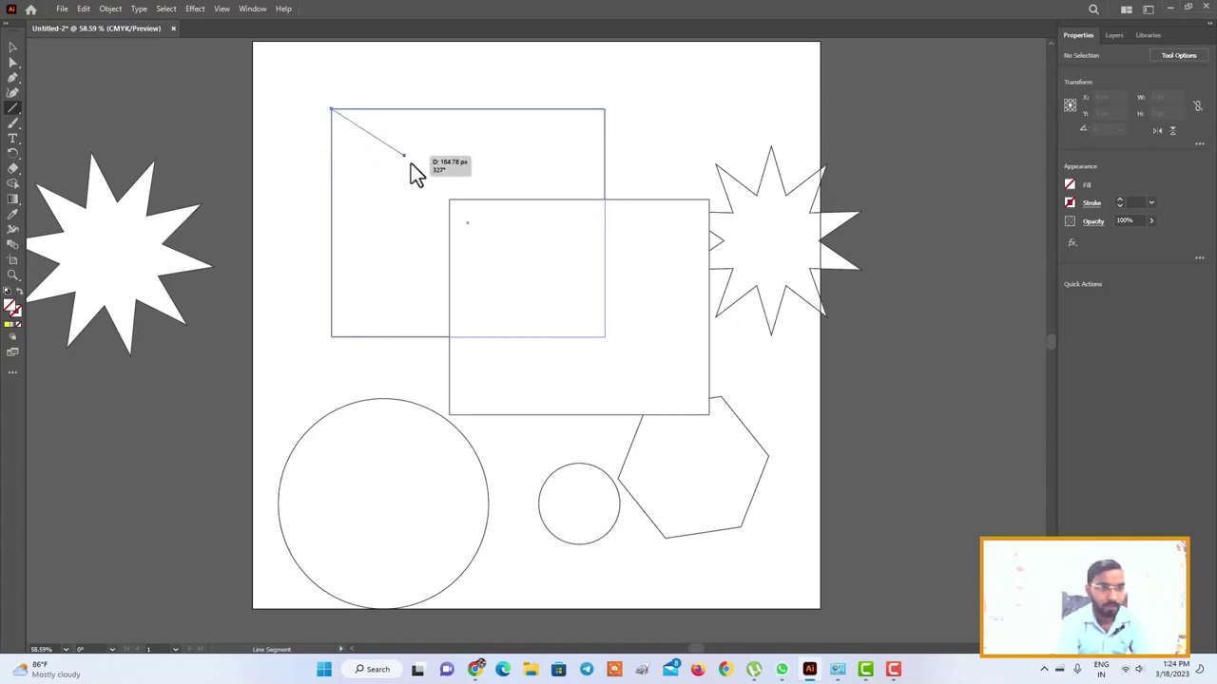
drag(450, 201, 450, 201)
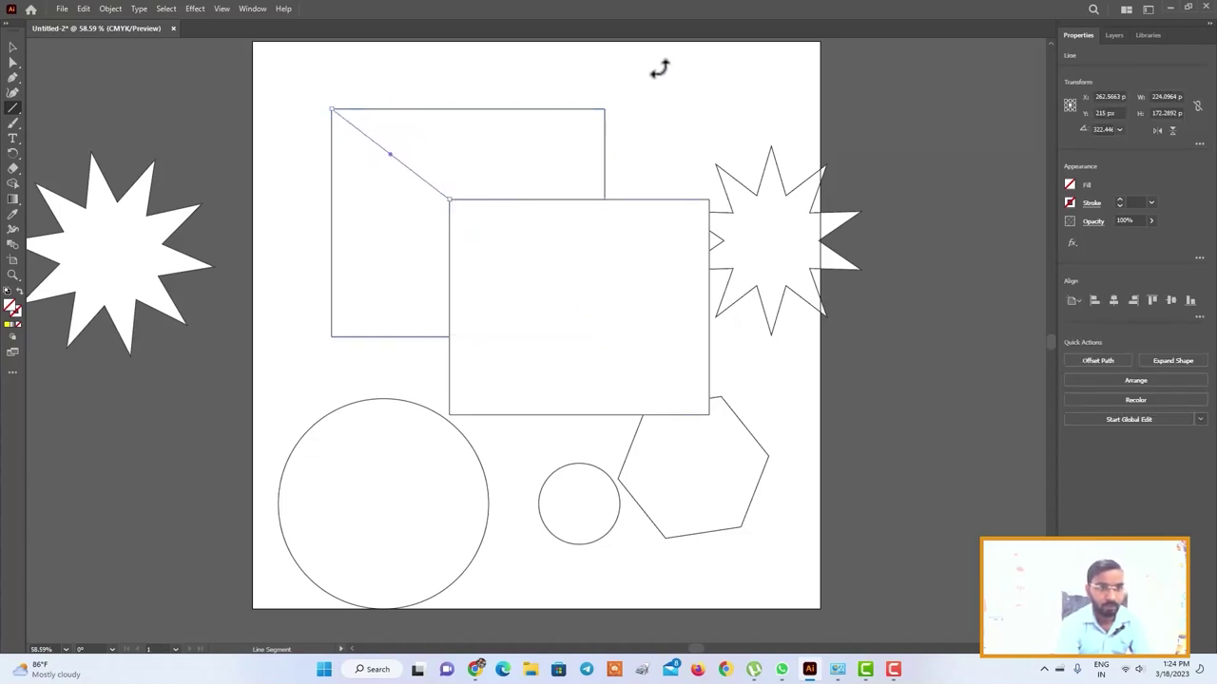
click(605, 110)
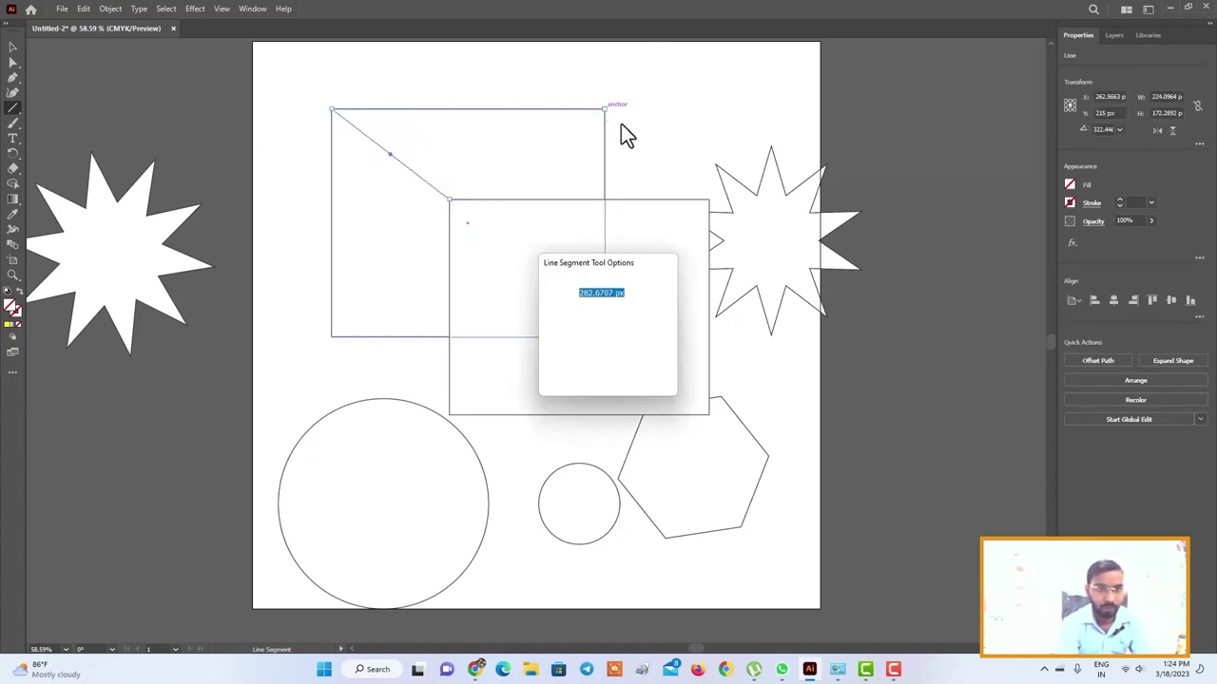
click(648, 370)
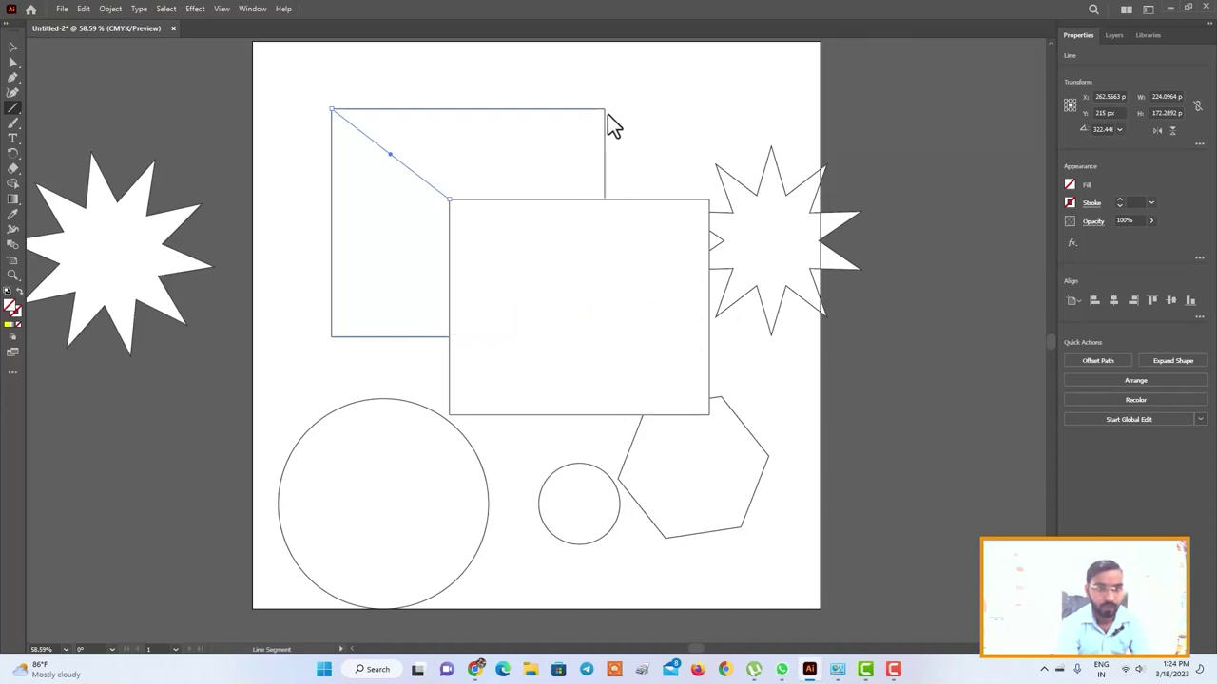
drag(604, 110, 708, 201)
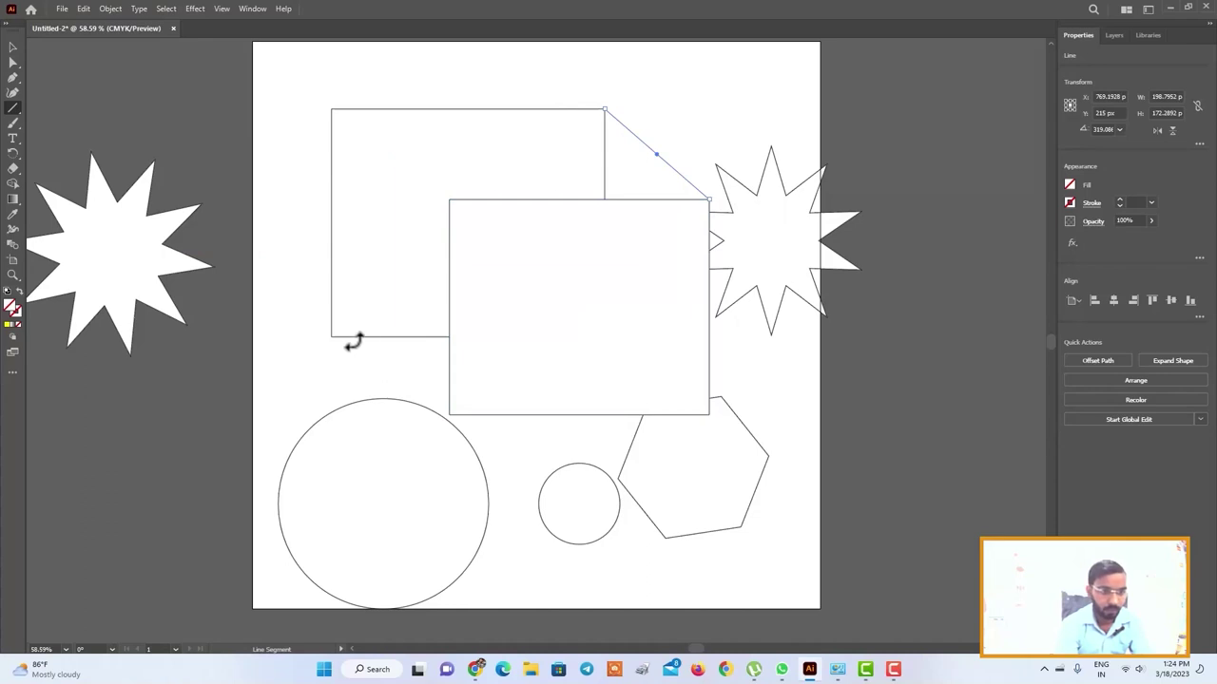
drag(331, 337, 449, 414)
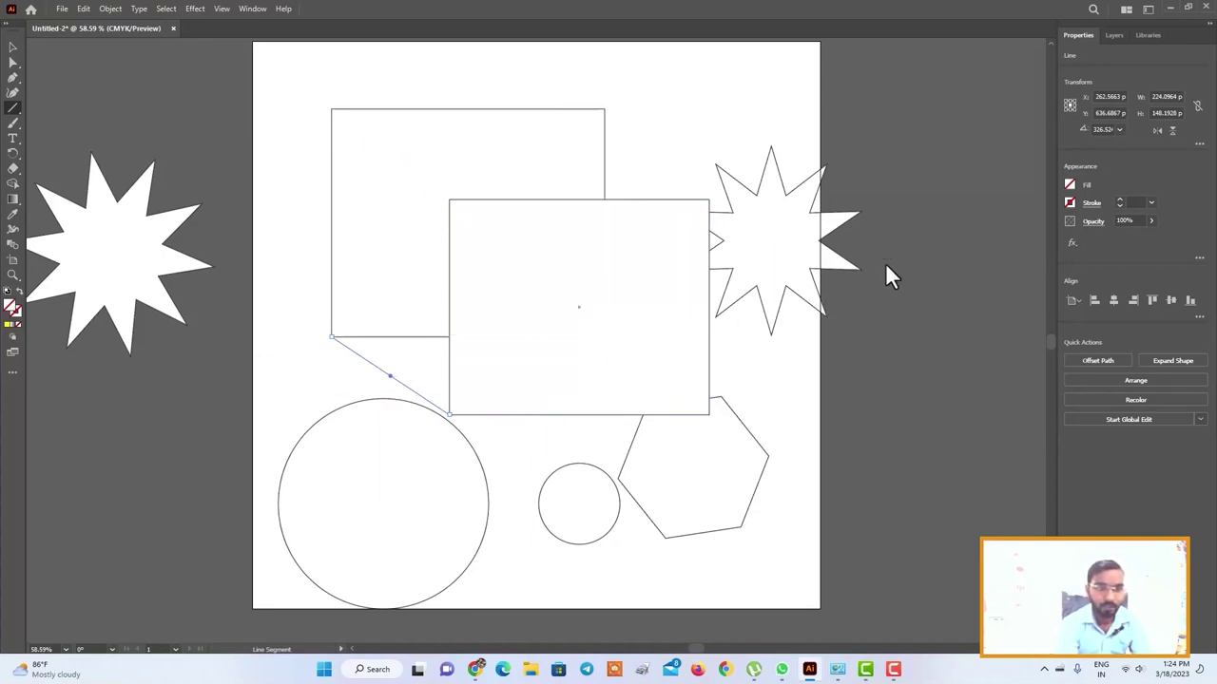
Step: Give the selected connecting line a black fill and return to the Selection tool
click(1070, 186)
click(958, 229)
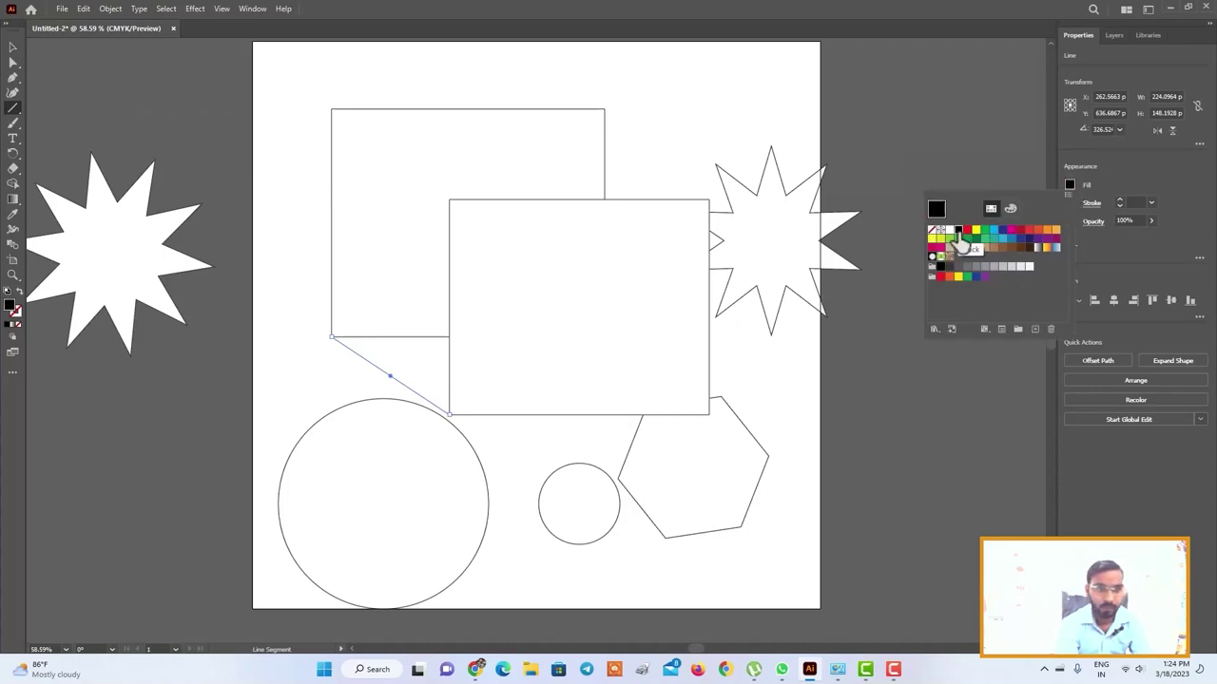
click(290, 192)
click(630, 371)
click(12, 48)
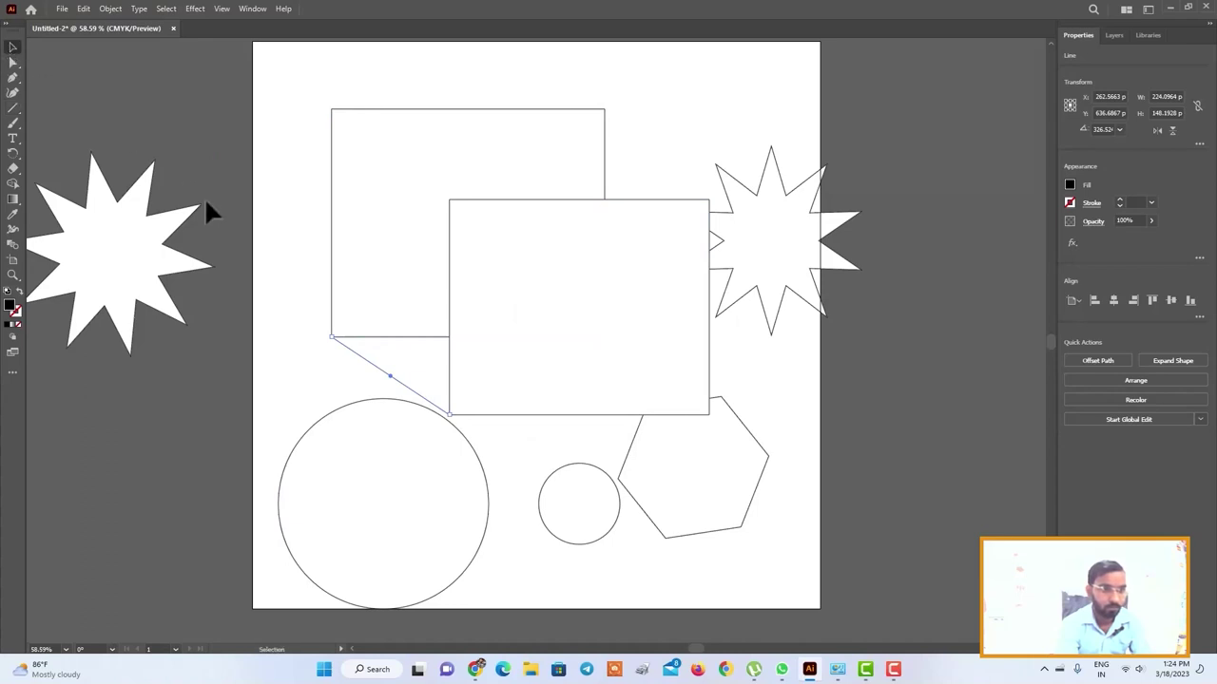
click(299, 142)
Step: Make the top-left and top-right diagonal lines black, then deselect everything
click(373, 139)
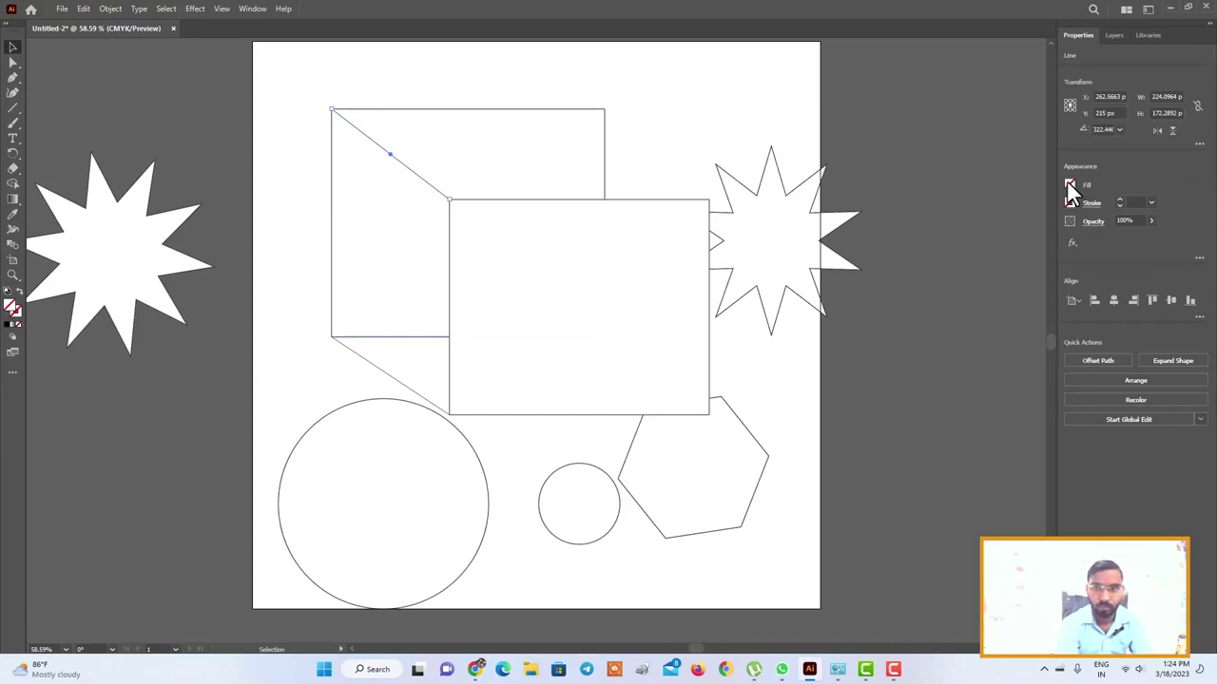
click(1070, 185)
click(958, 230)
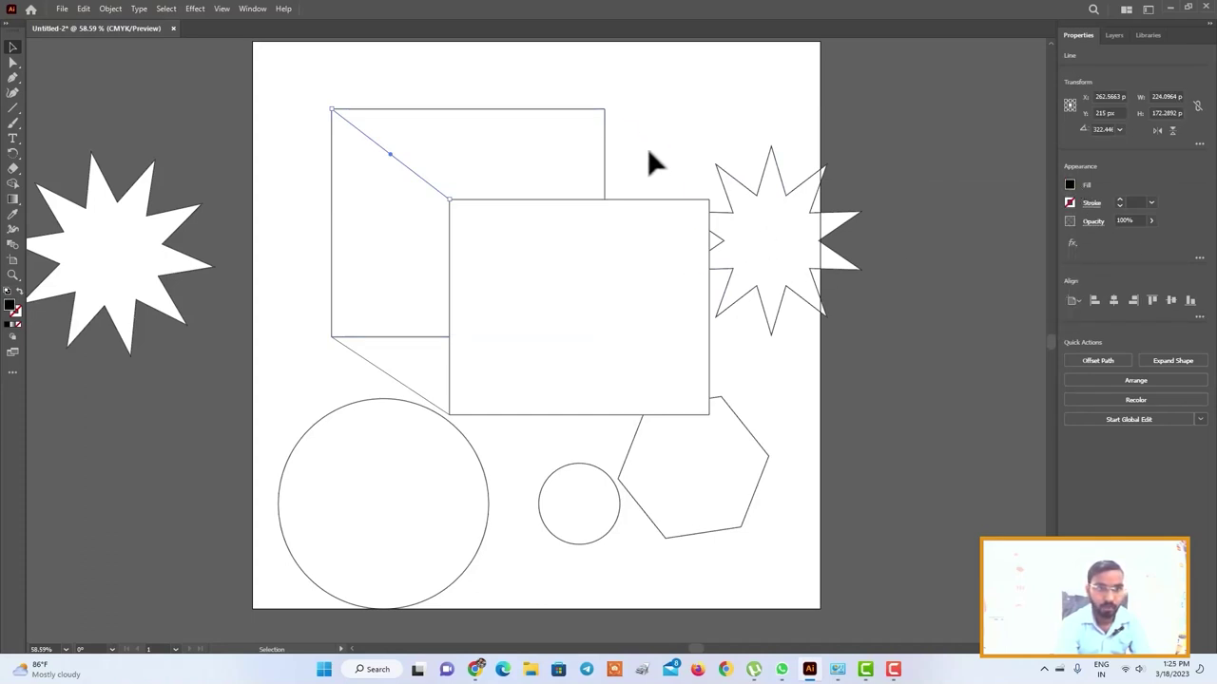
click(651, 150)
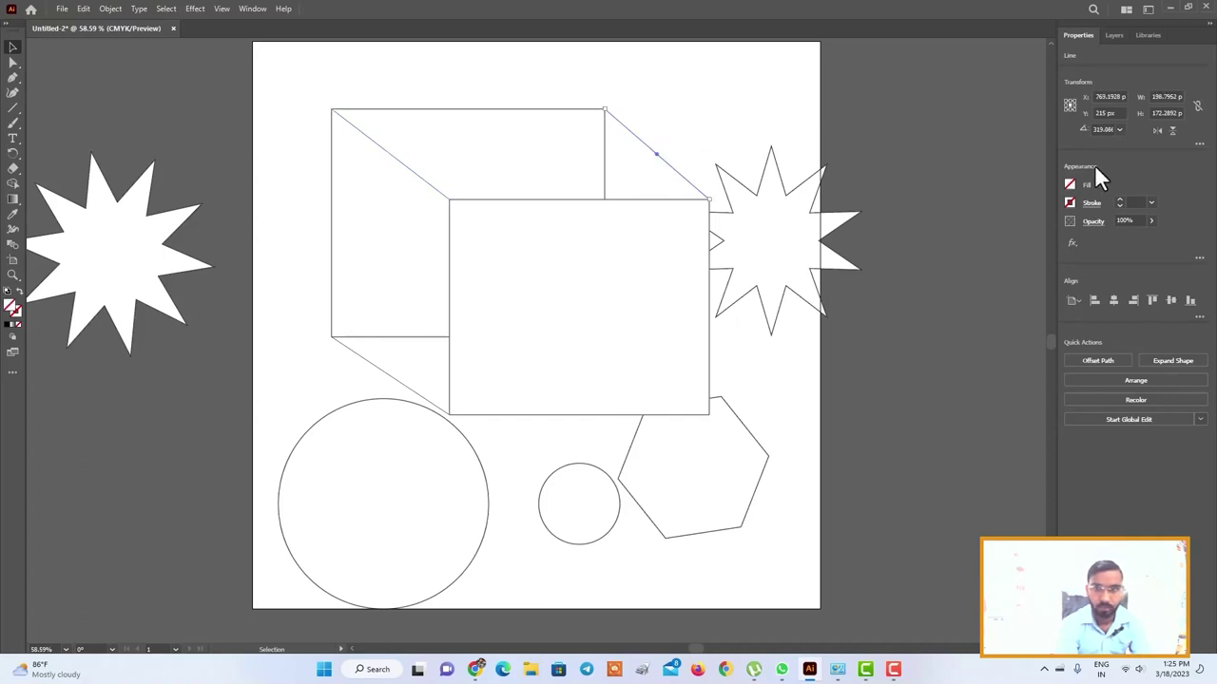
click(1069, 184)
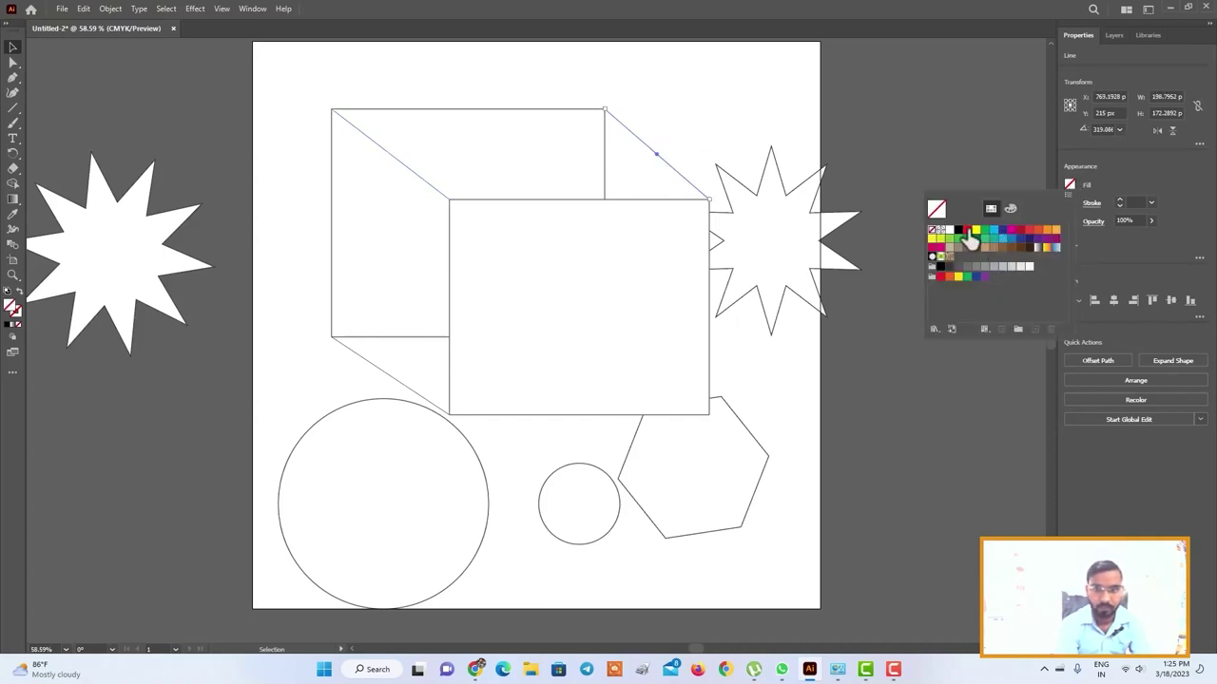
click(958, 230)
click(686, 92)
click(686, 92)
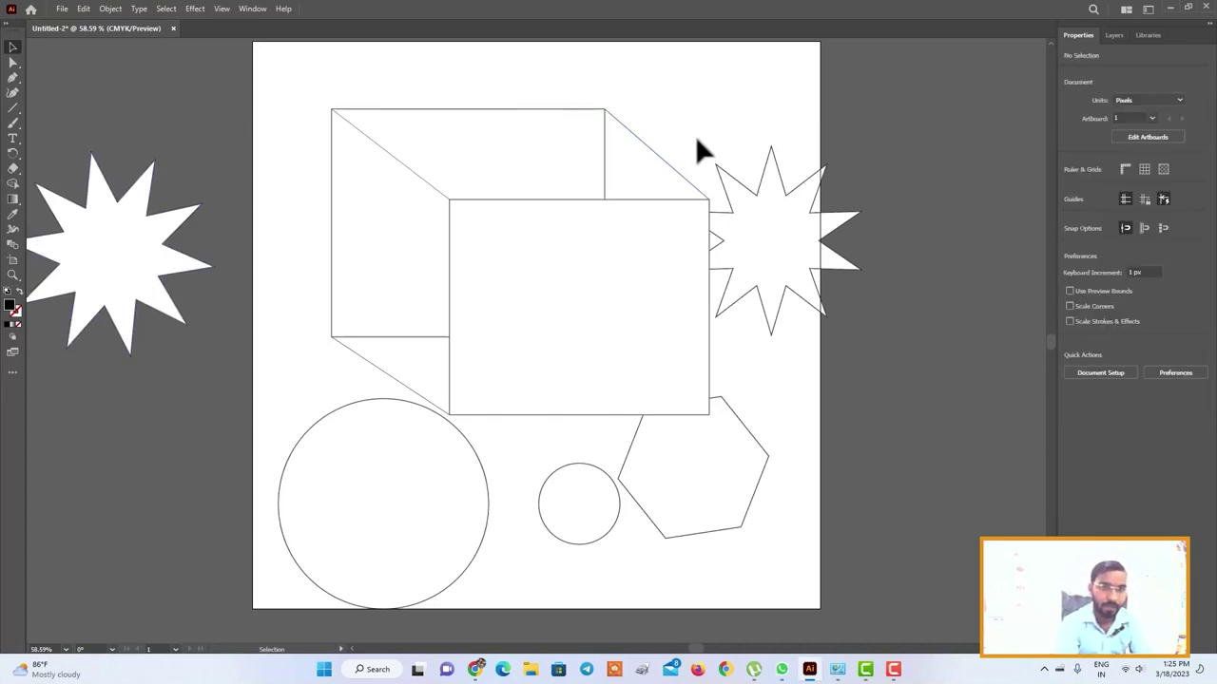
Step: Move the 400 px circle into the cube's back face and fill it red
drag(412, 467, 506, 190)
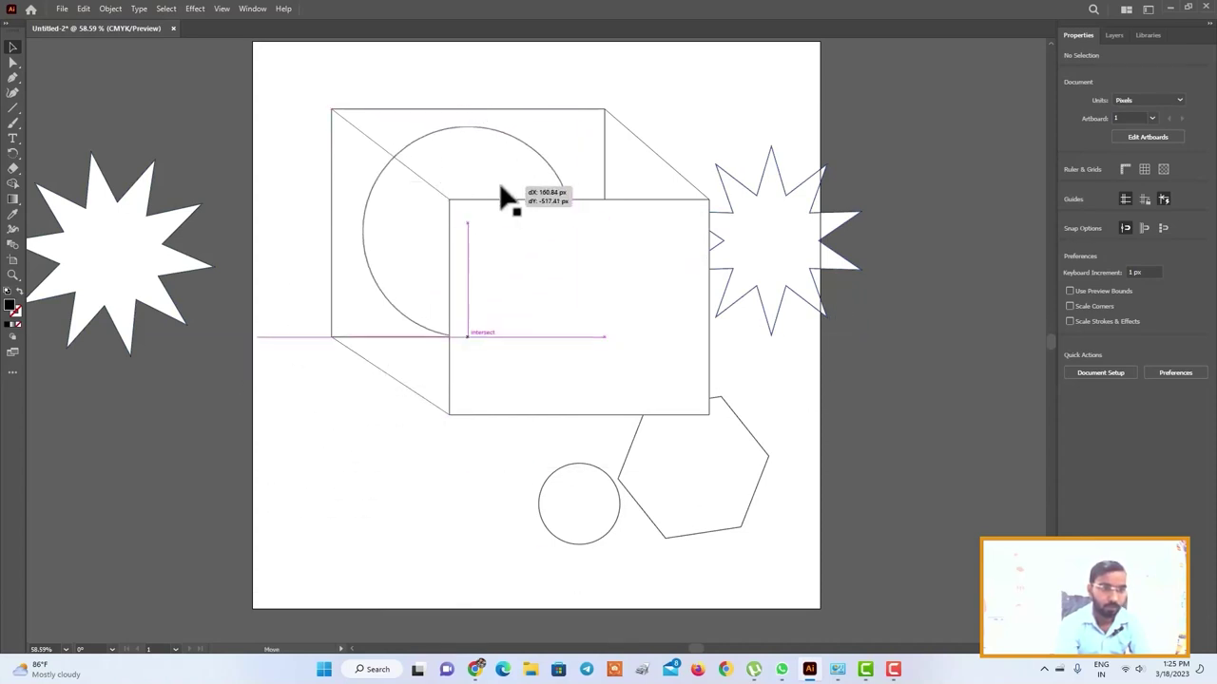
drag(506, 190, 504, 198)
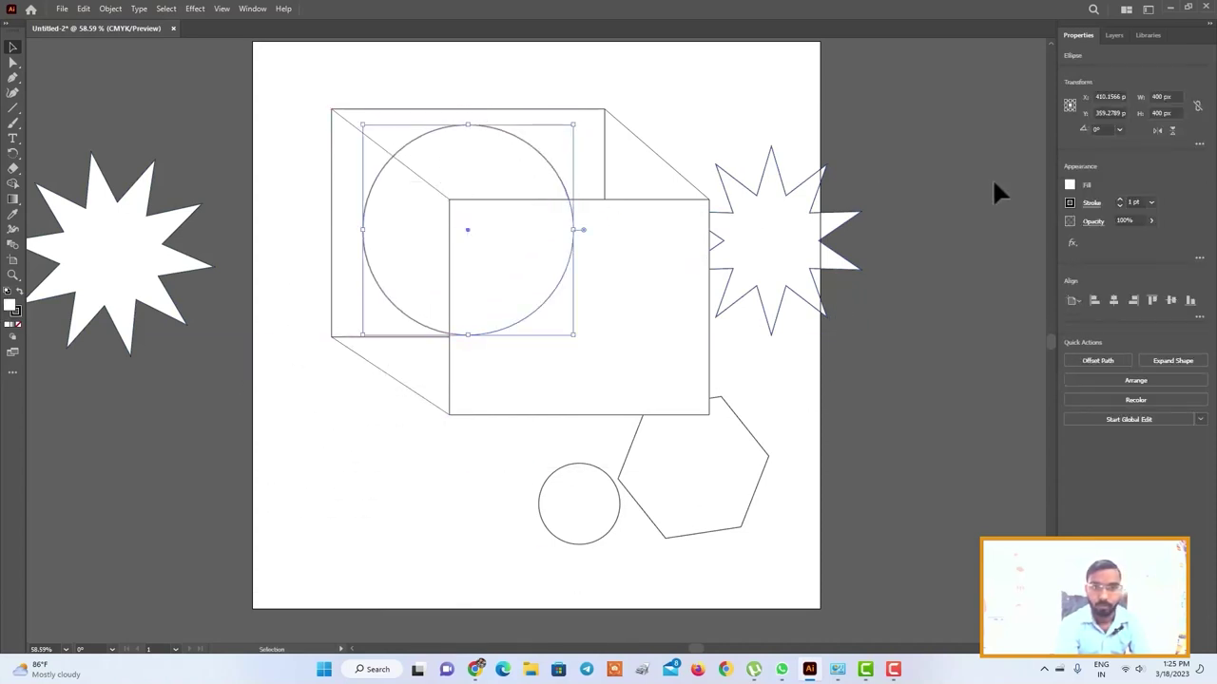
click(1070, 187)
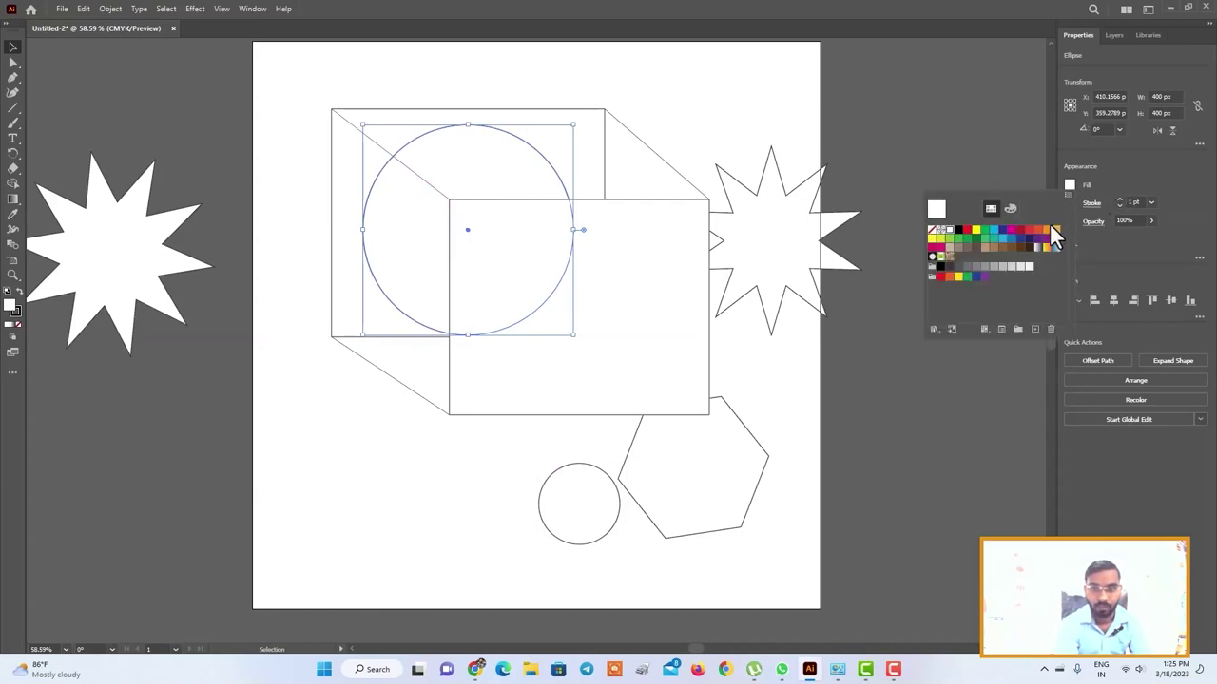
click(967, 231)
click(179, 483)
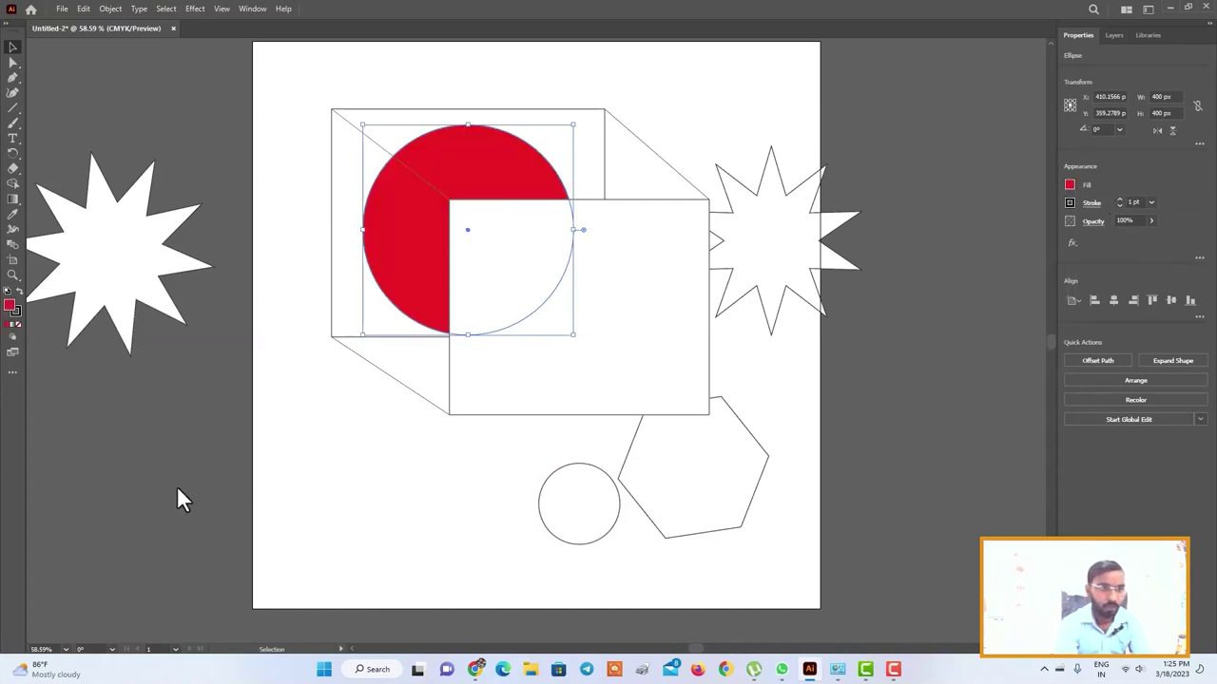
click(354, 514)
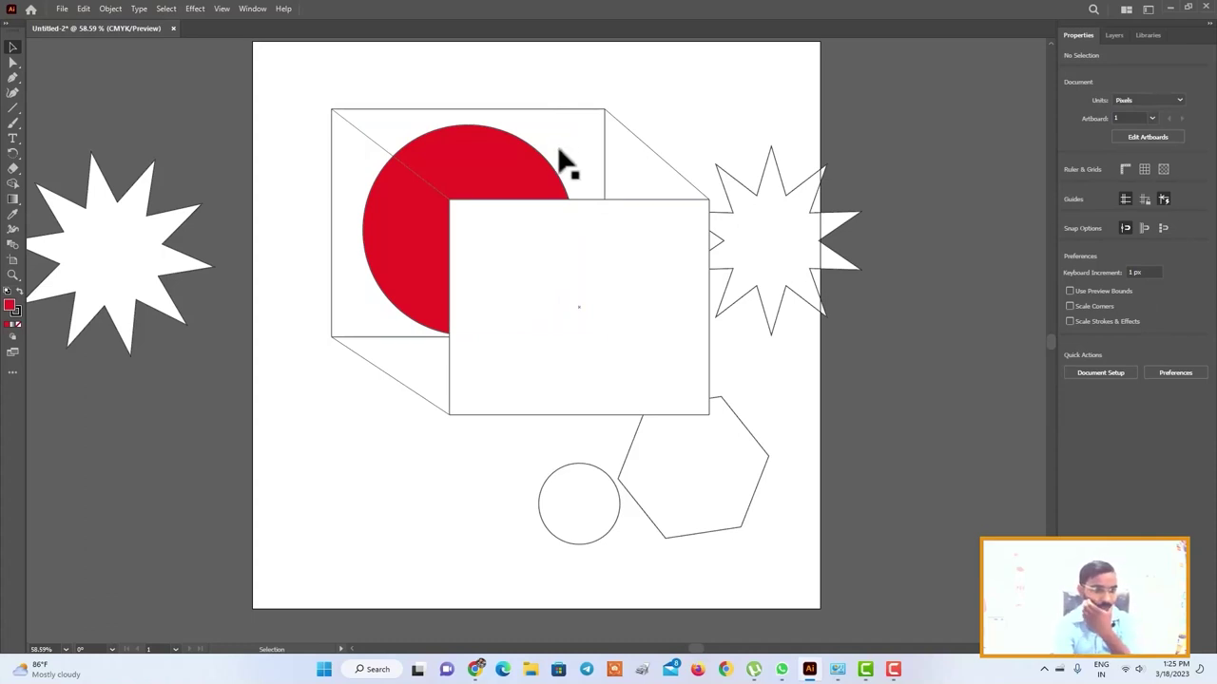
click(392, 241)
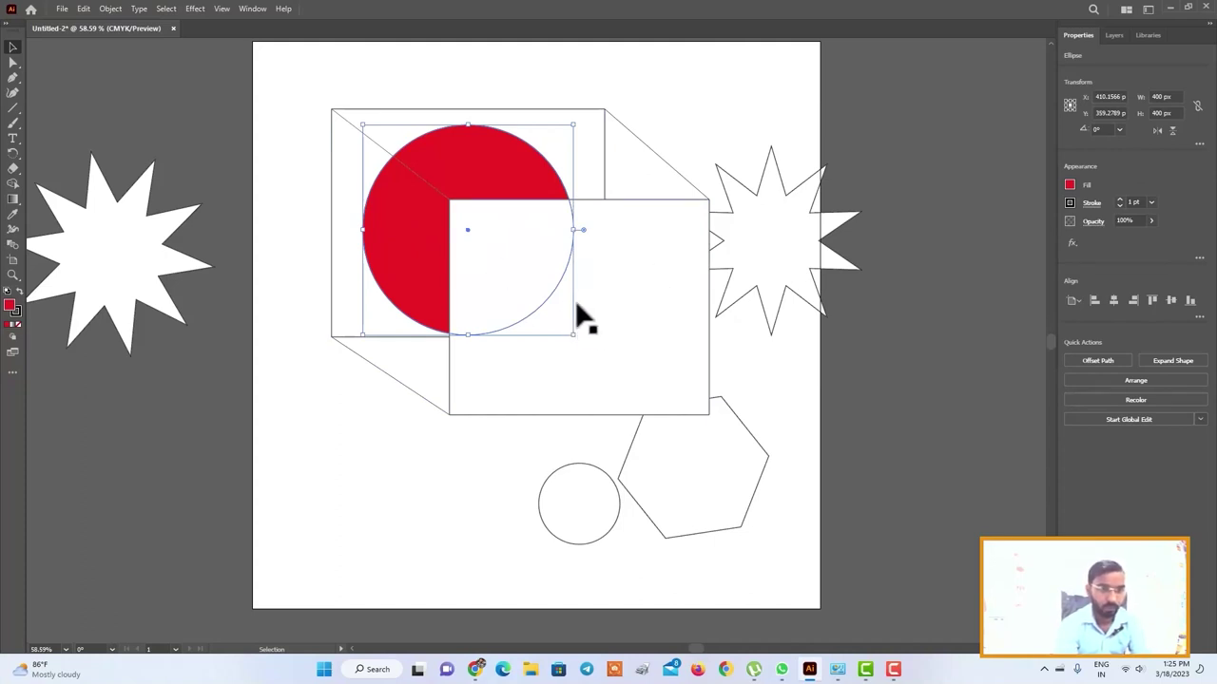
click(63, 9)
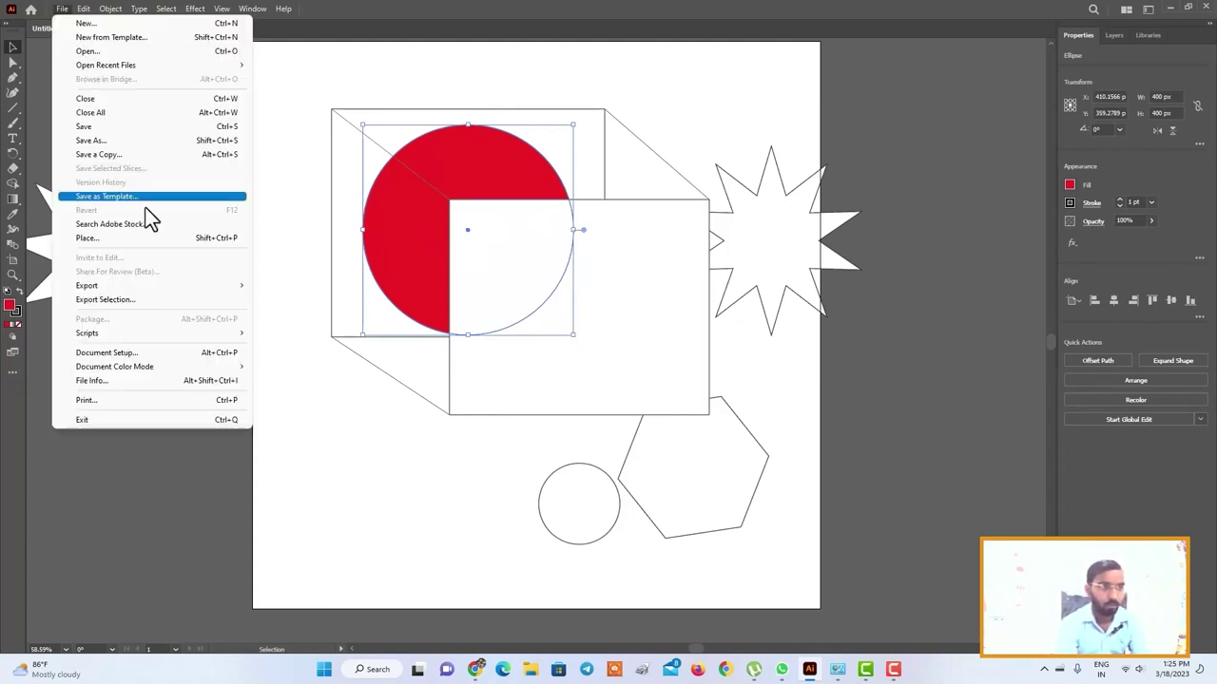
Step: Place the car image from Downloads over the red circle
click(133, 238)
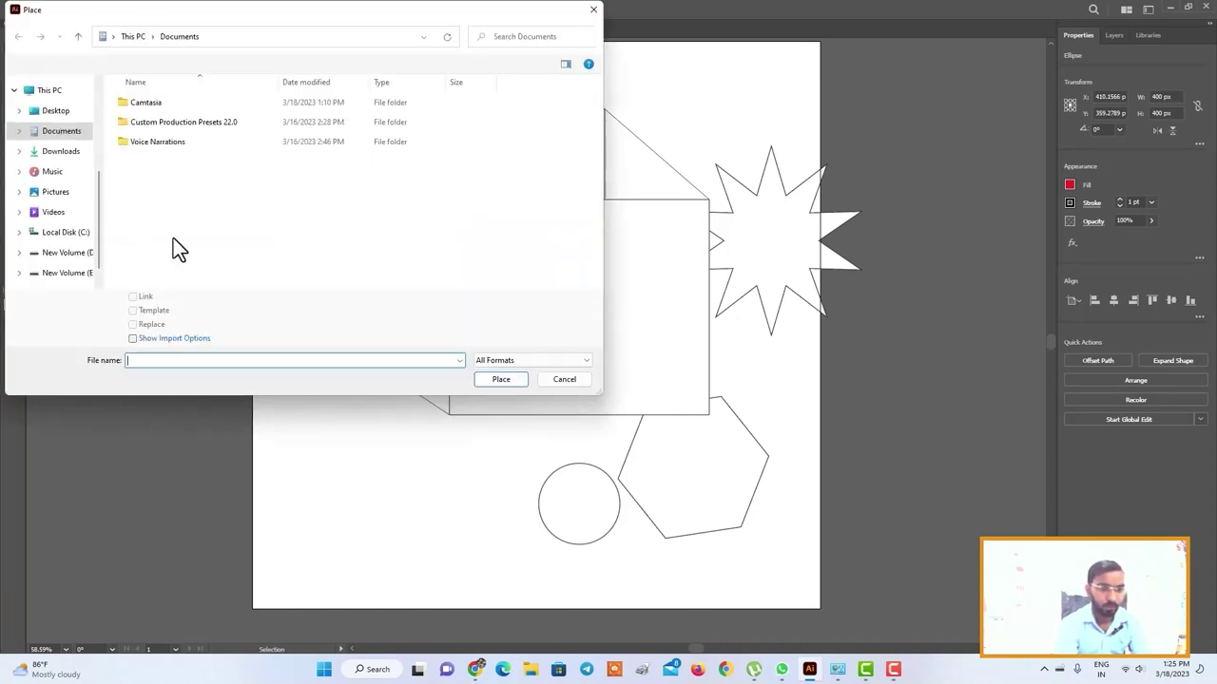
click(59, 154)
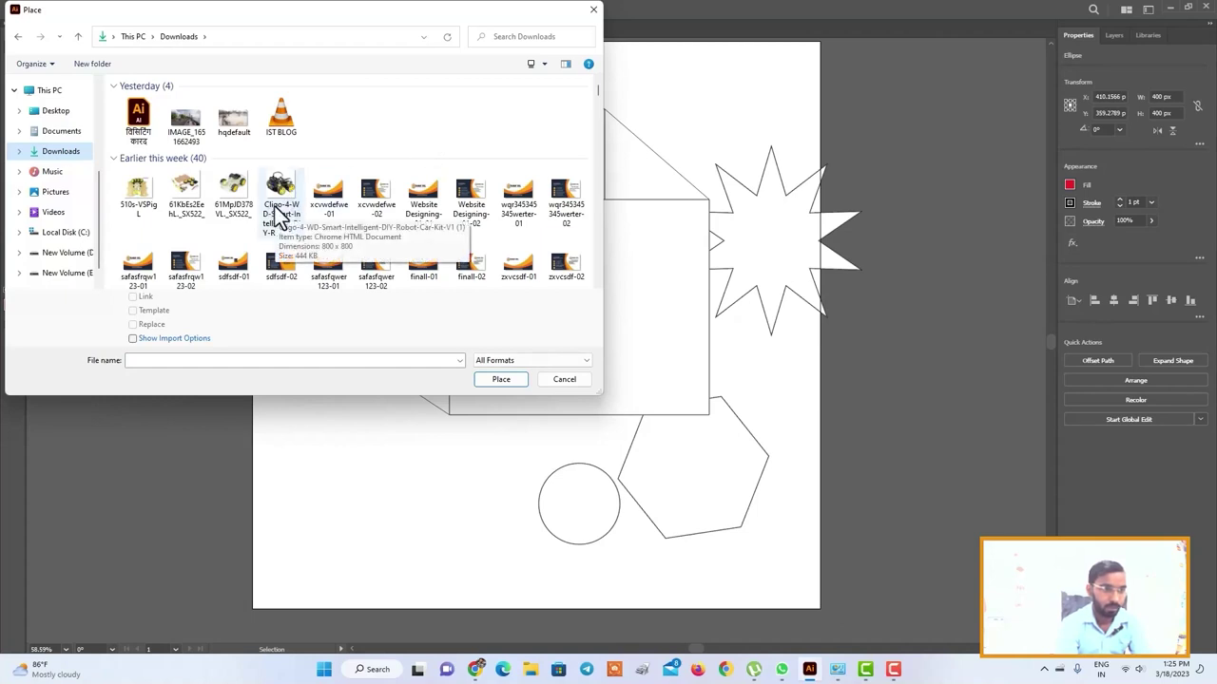
click(279, 214)
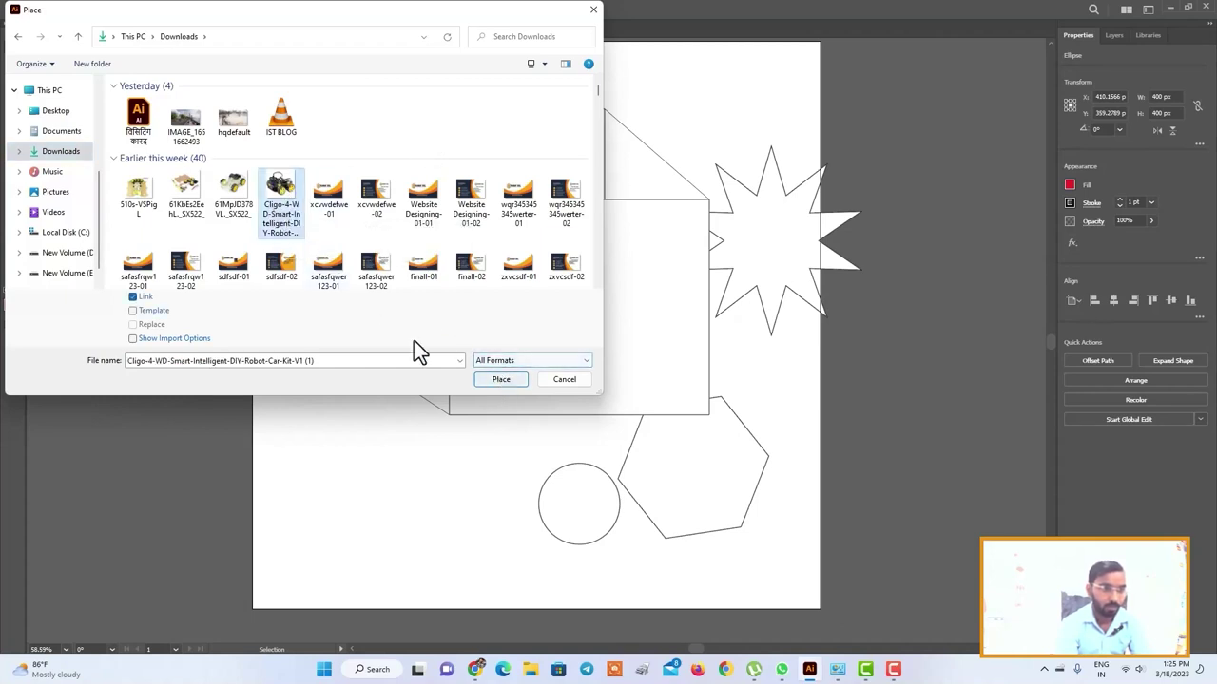
click(230, 201)
click(502, 382)
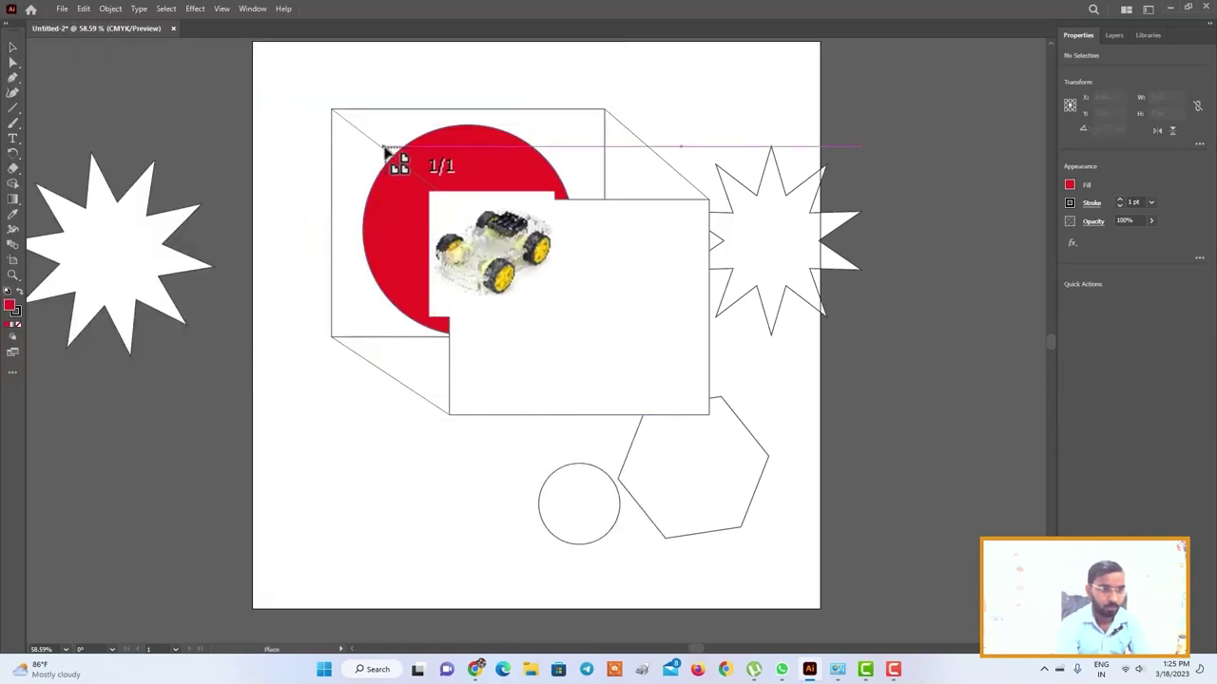
drag(362, 147, 551, 328)
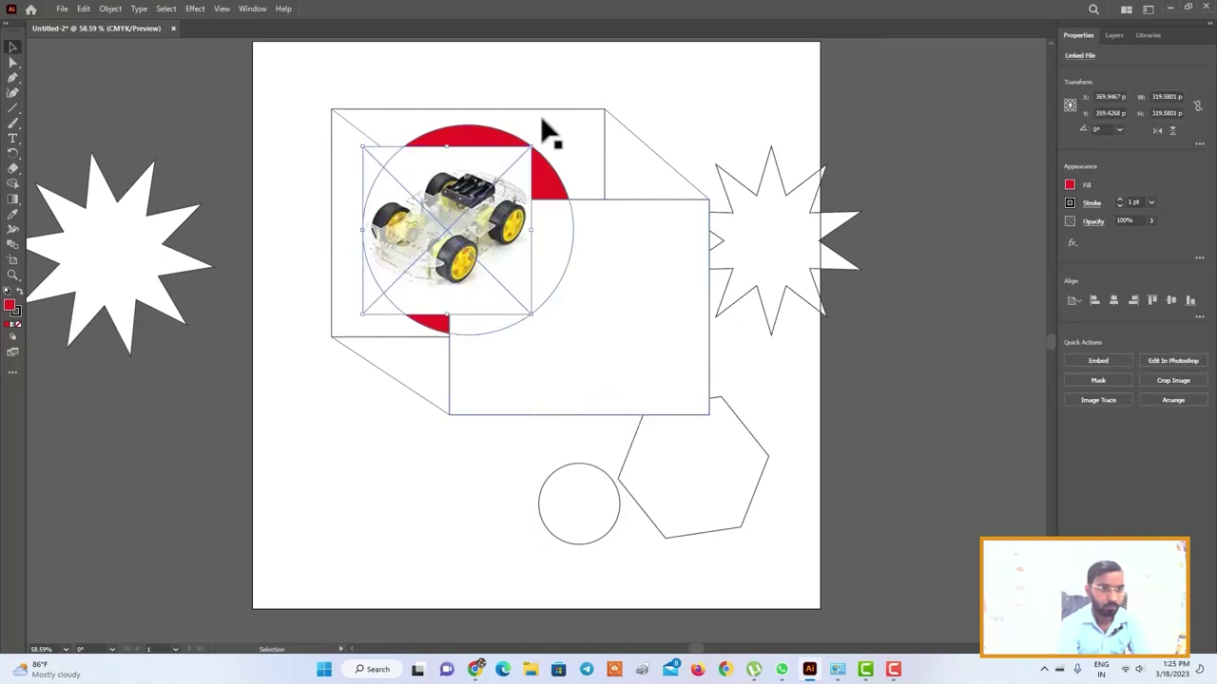
Step: Delete the red circle and shift the car image up and right
click(573, 230)
key(Delete)
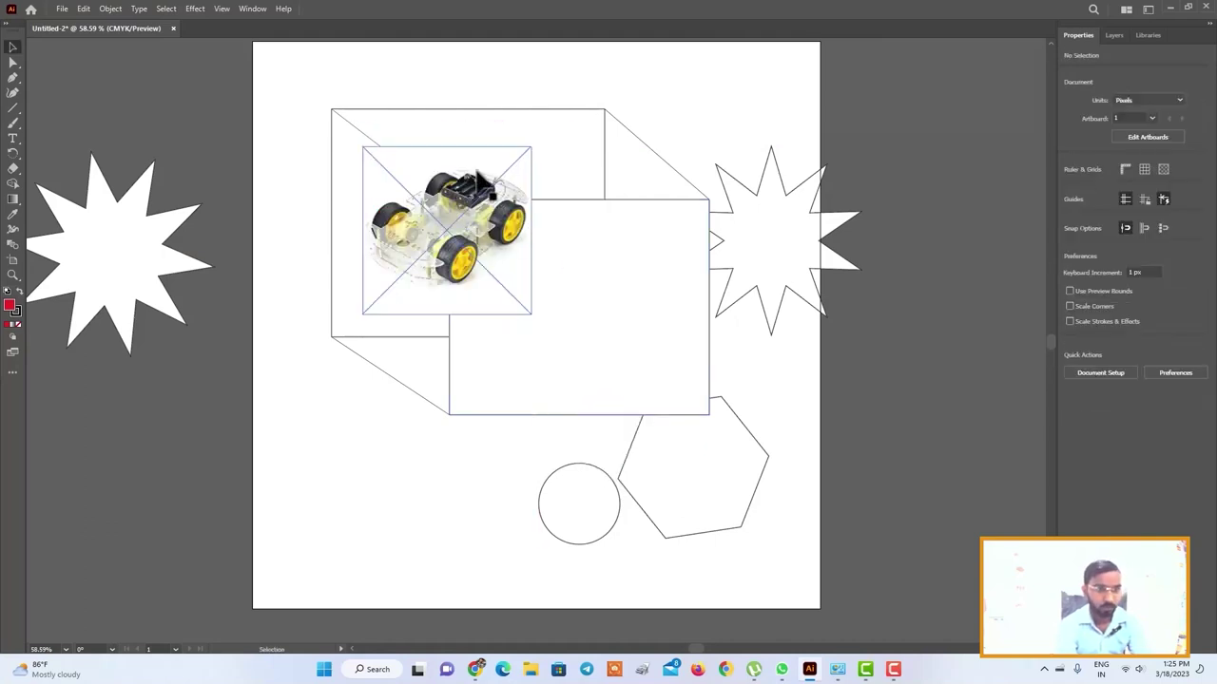
mouse_move(445, 220)
mouse_down()
mouse_move(470, 200)
mouse_move(476, 222)
mouse_up()
Step: Restack the car image with Send to Back, Send Backward and Bring Forward
right_click(476, 221)
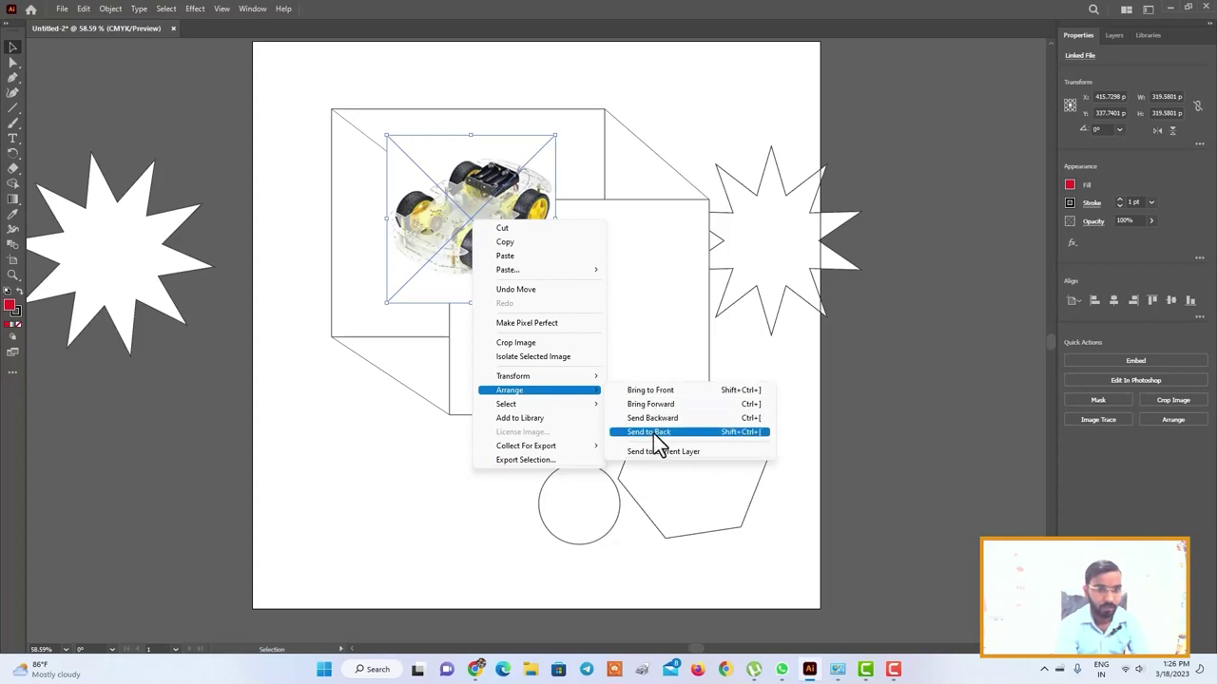
click(653, 434)
right_click(481, 167)
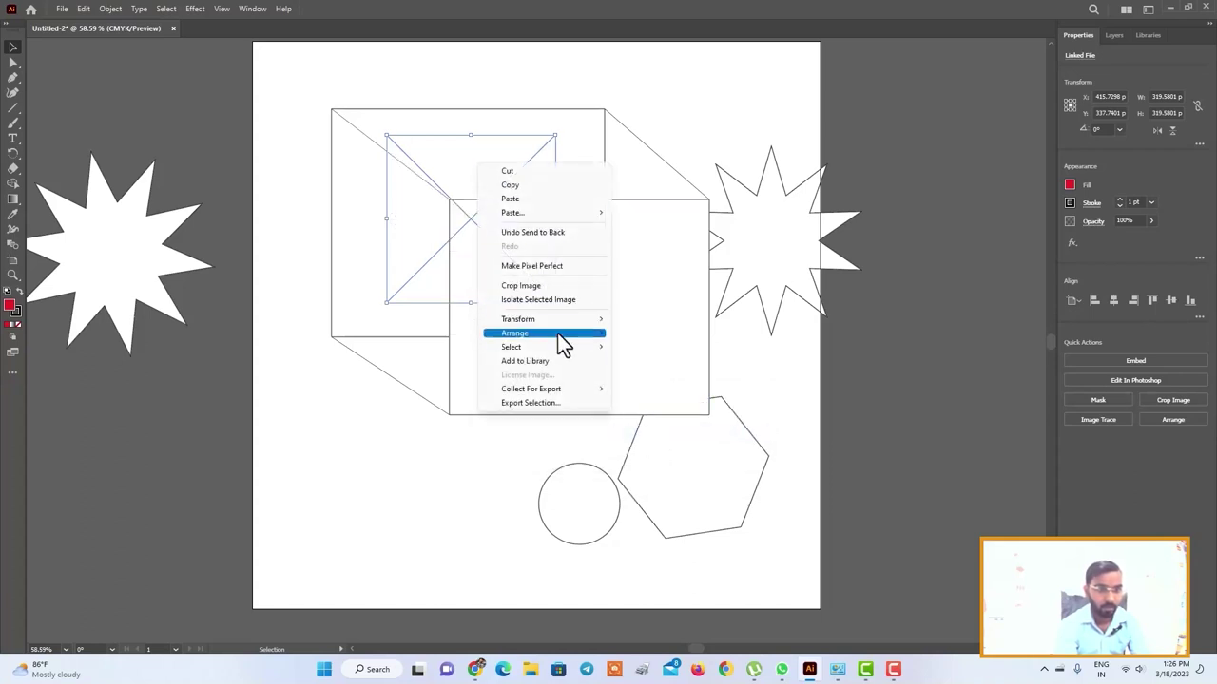
mouse_move(543, 333)
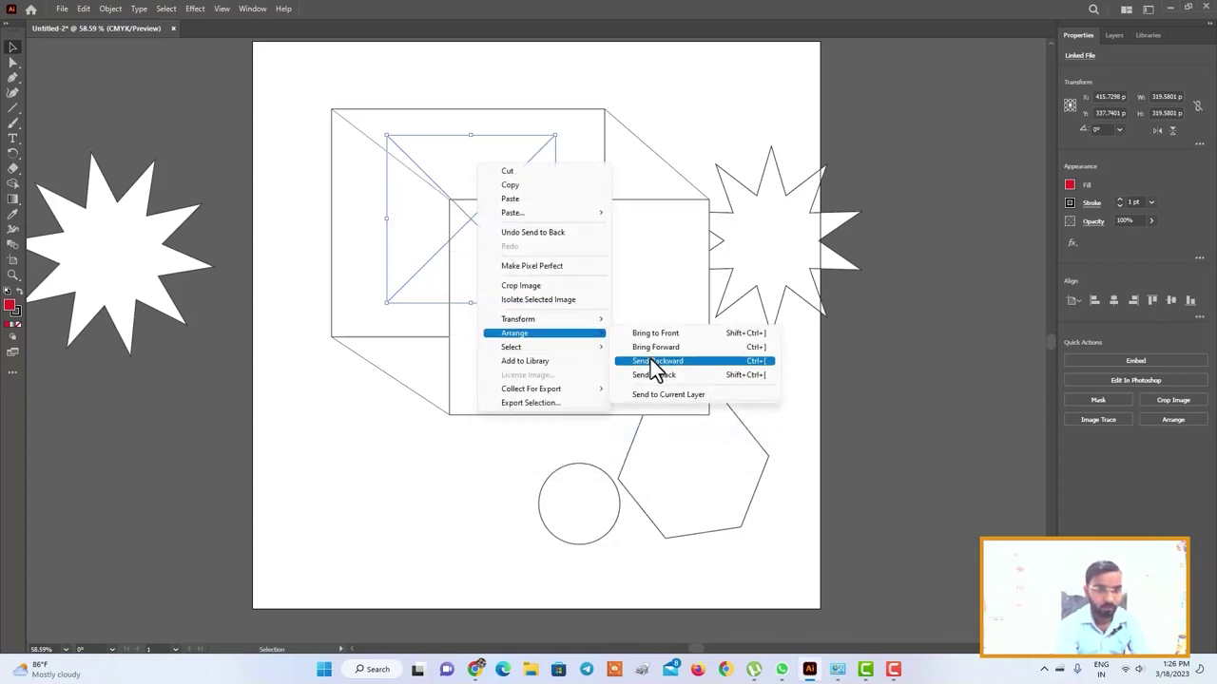
click(653, 362)
right_click(484, 172)
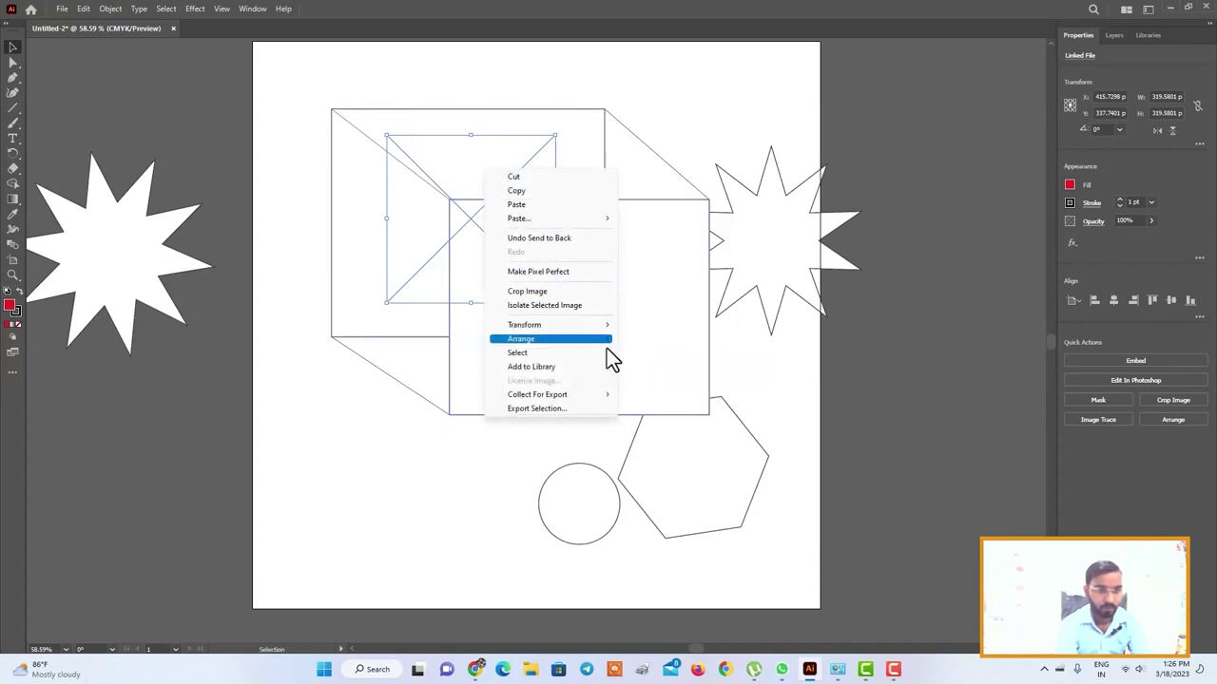
mouse_move(551, 339)
click(656, 366)
right_click(470, 171)
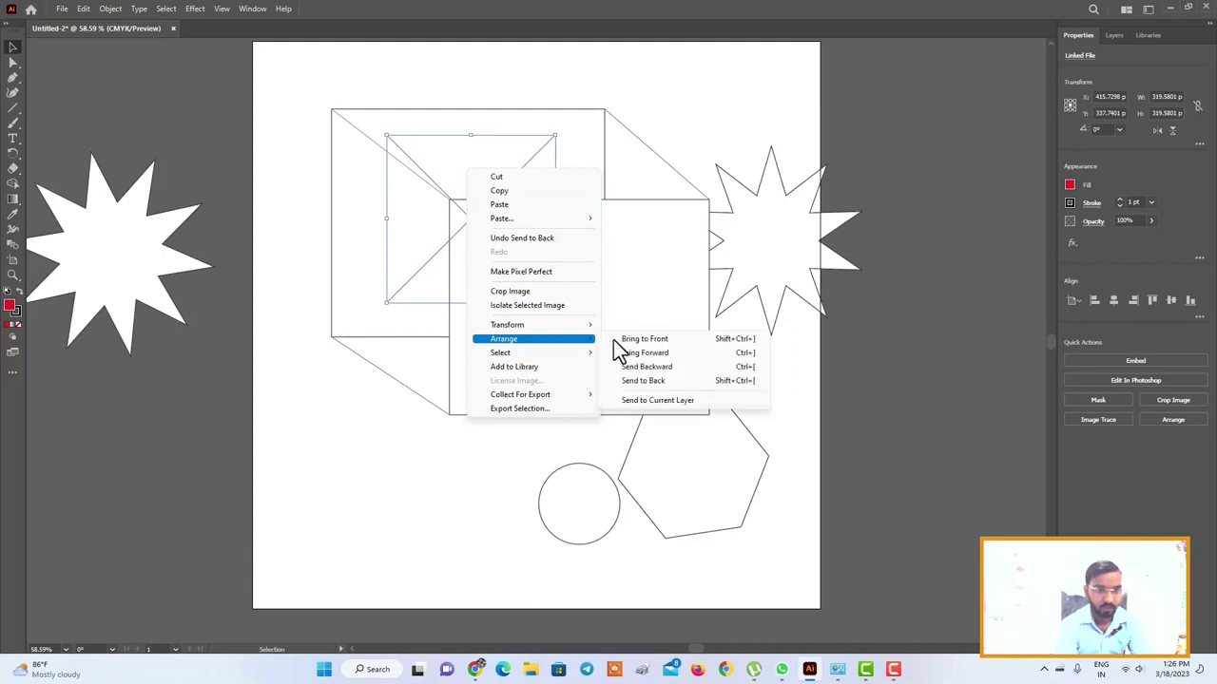
click(628, 352)
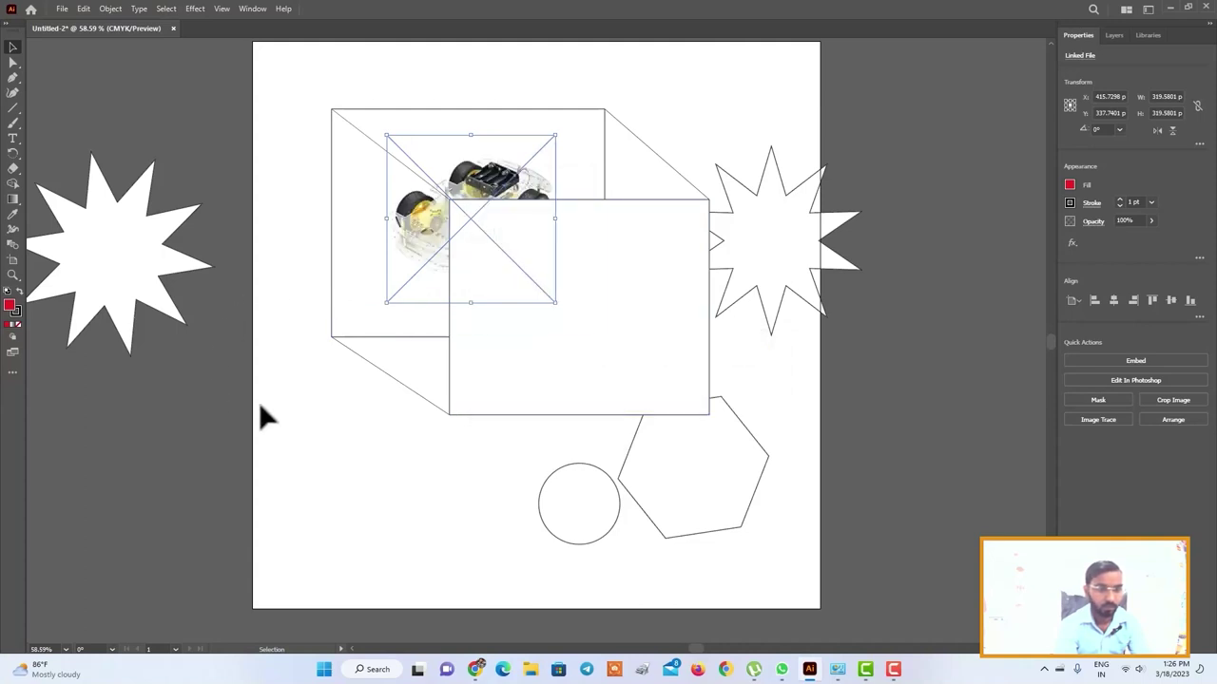
Step: Nudge the car image slightly left and down, then deselect it
click(306, 418)
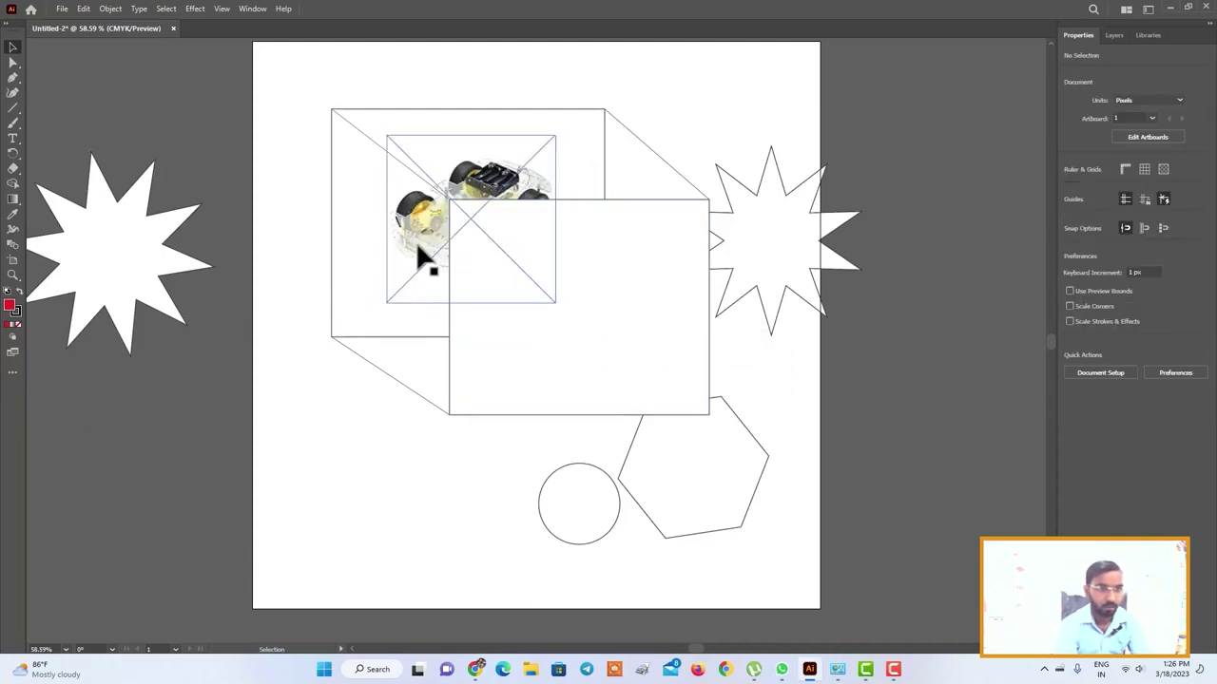
drag(418, 249, 406, 265)
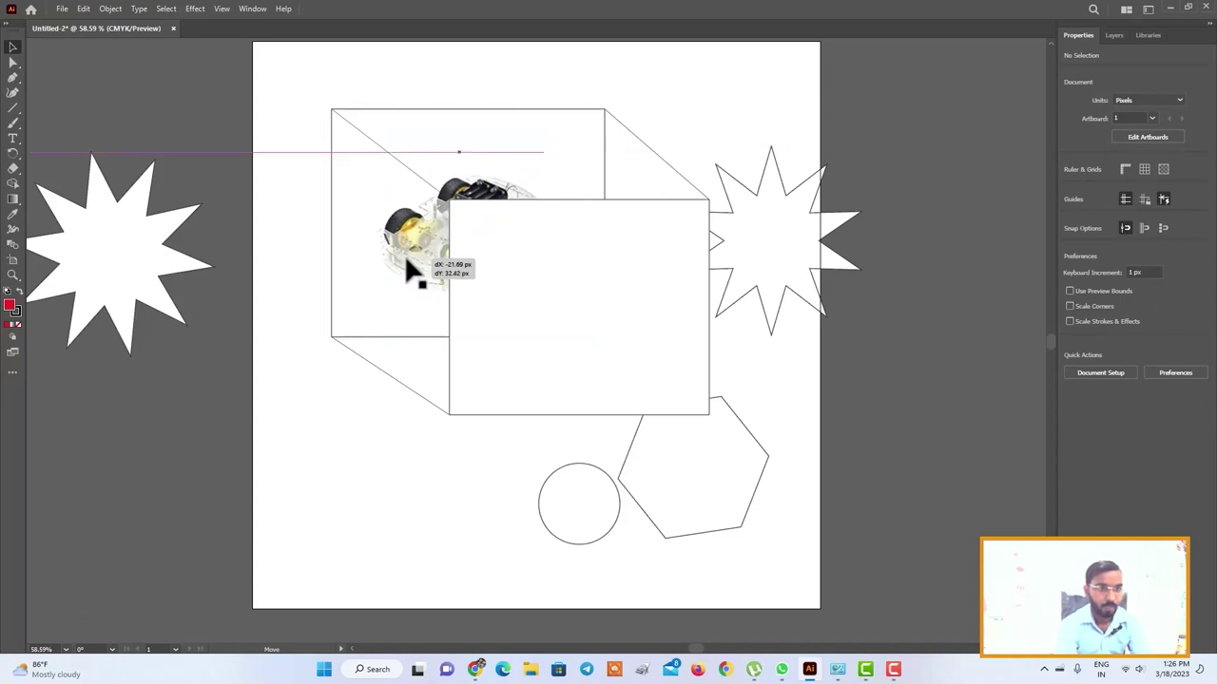
click(360, 507)
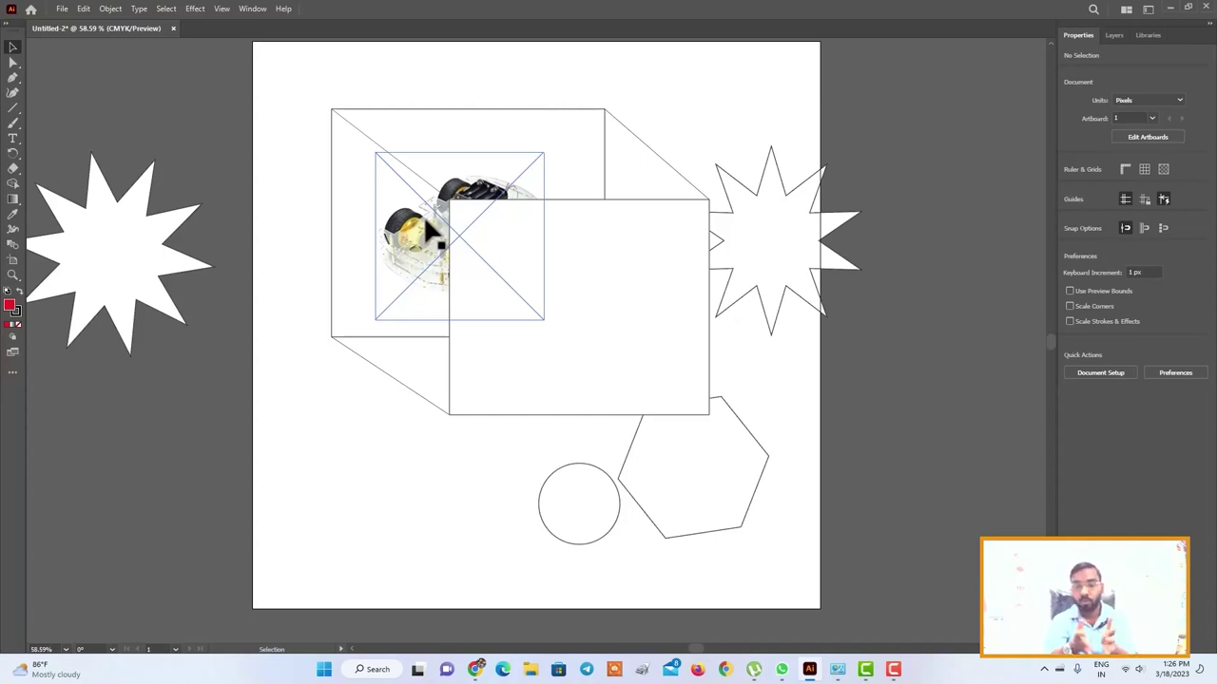
click(404, 78)
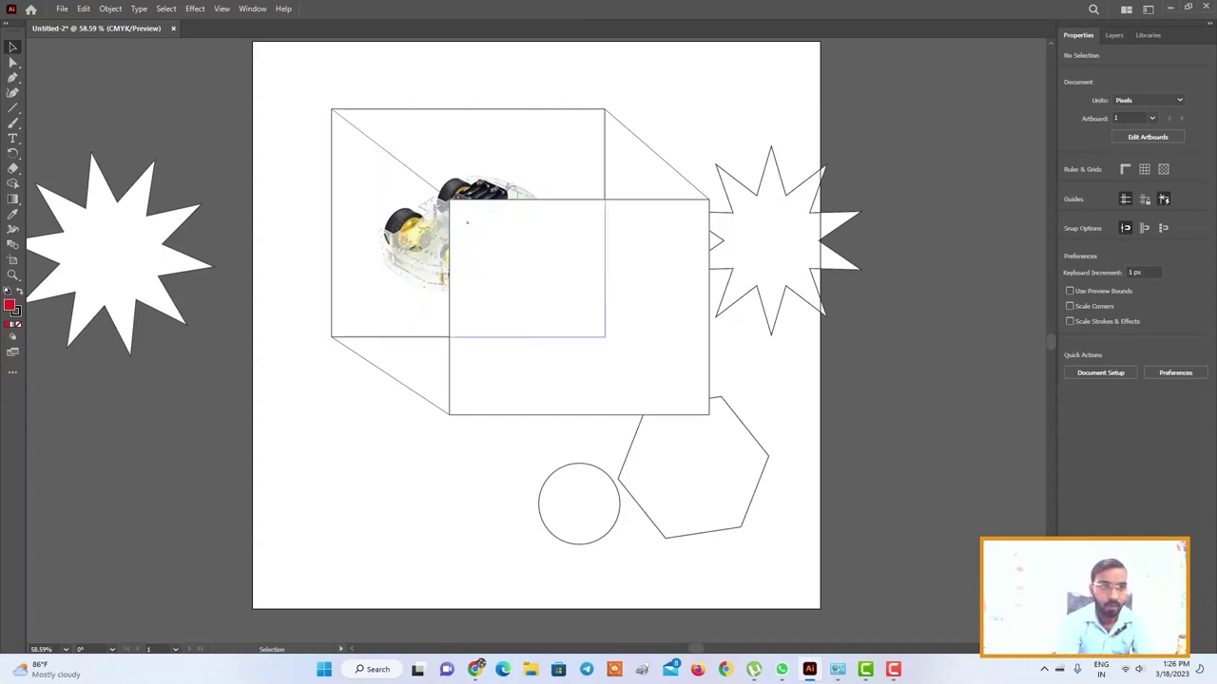
Step: Delete the right star, the hexagon, the lower circle and the left white star
click(820, 308)
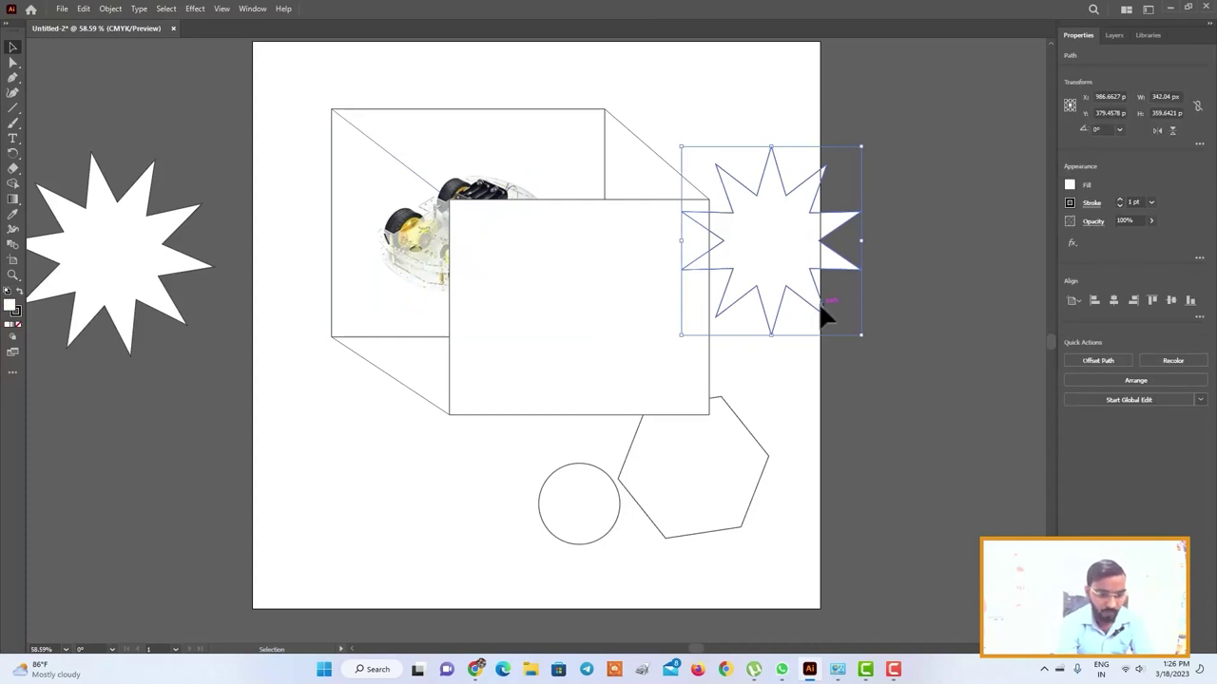
key(Delete)
click(747, 488)
key(Delete)
drag(515, 479, 614, 546)
key(Delete)
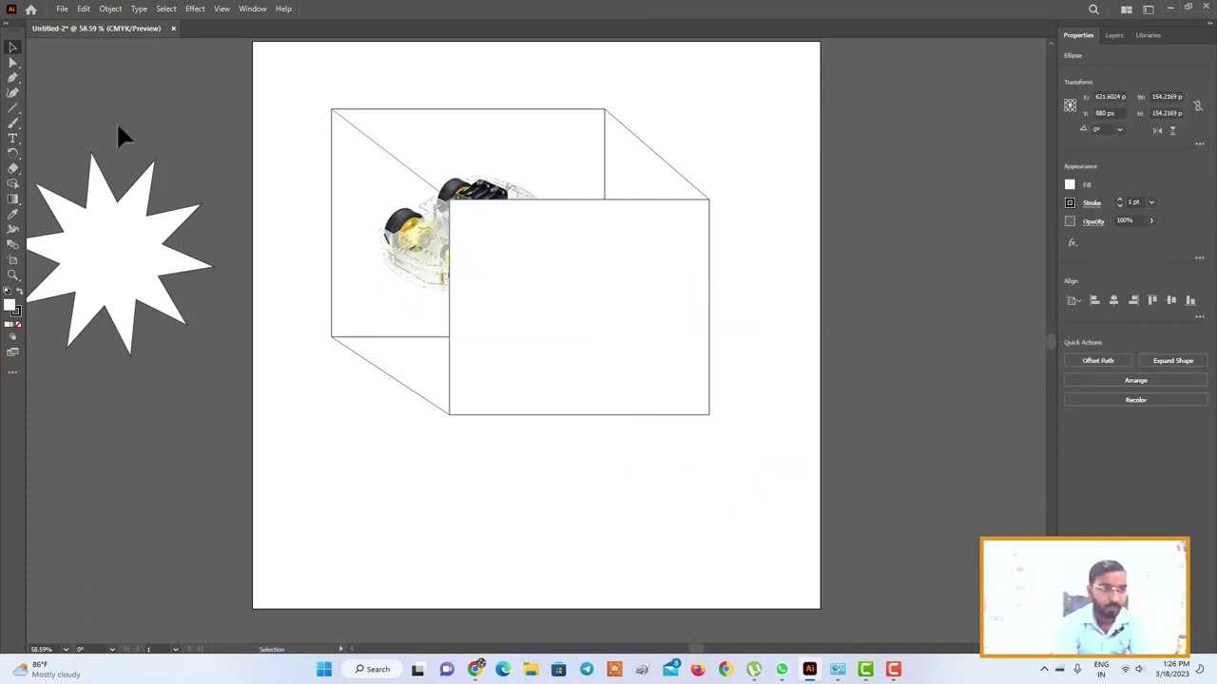
click(92, 238)
key(Delete)
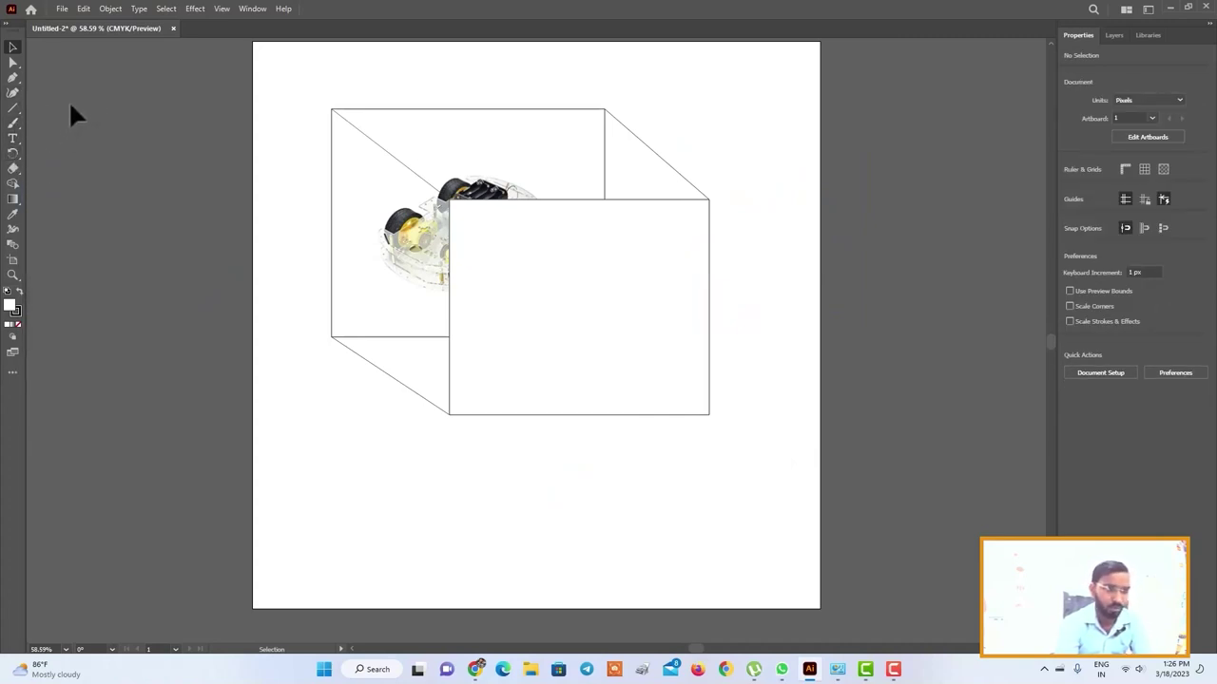
Step: Browse the shape and freehand tool flyouts, then return to the Selection tool
right_click(13, 109)
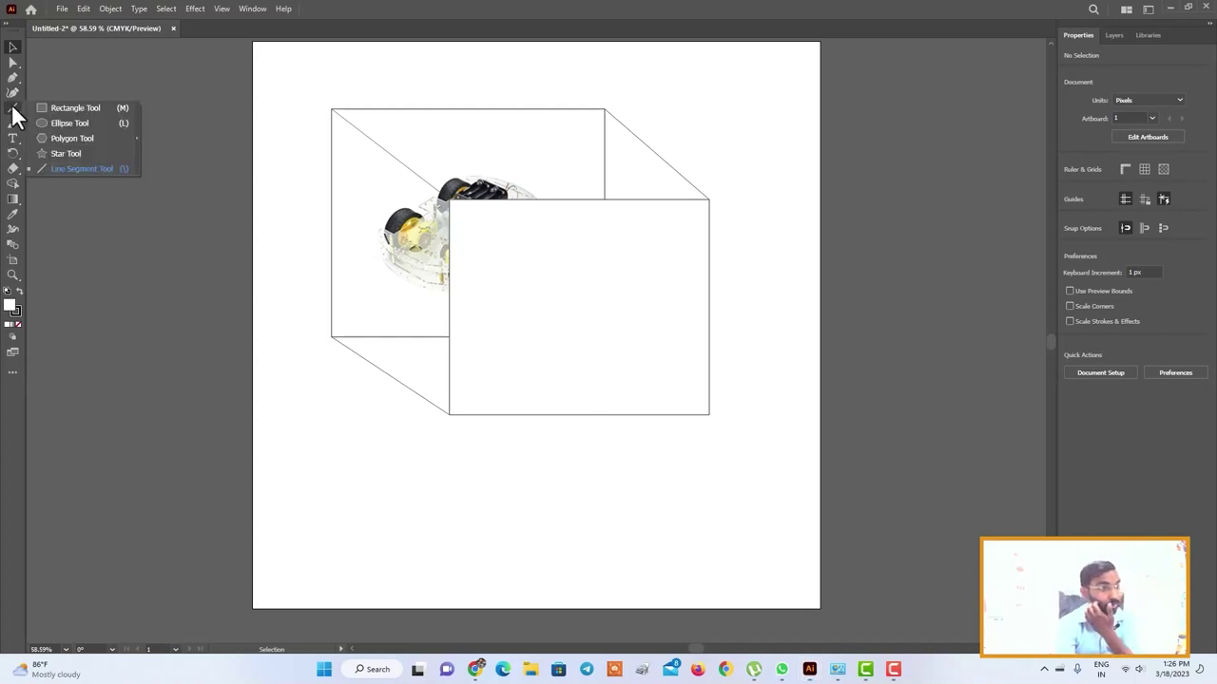
click(138, 138)
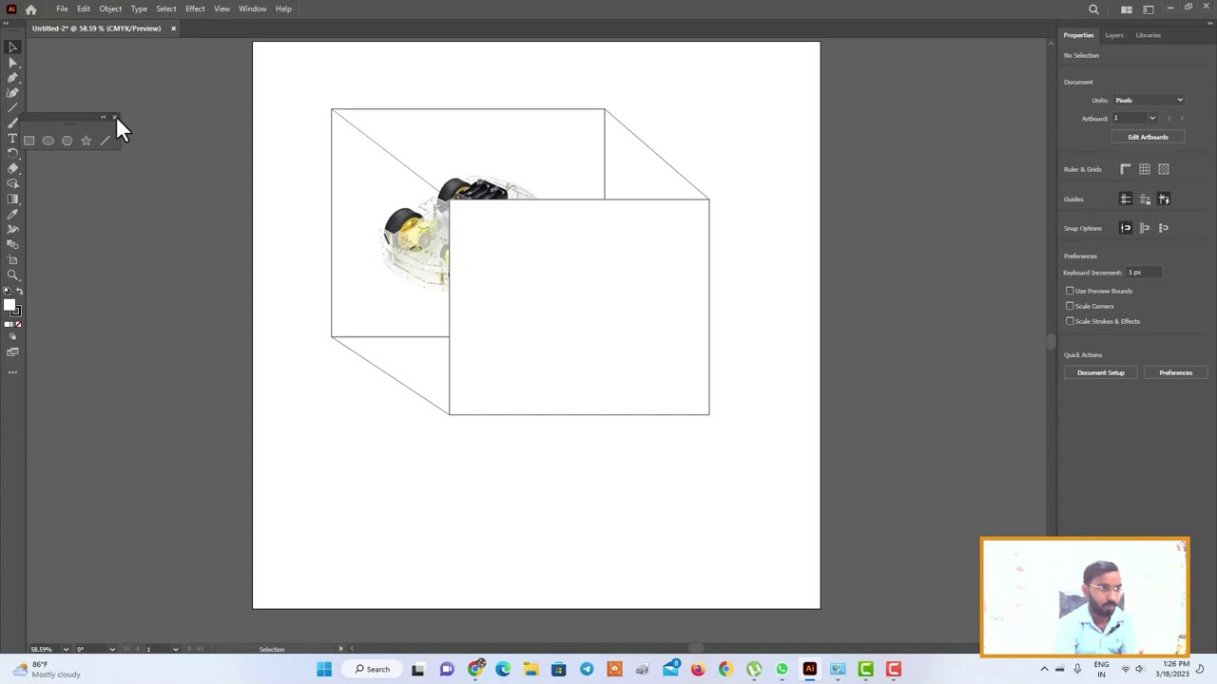
click(115, 118)
click(11, 110)
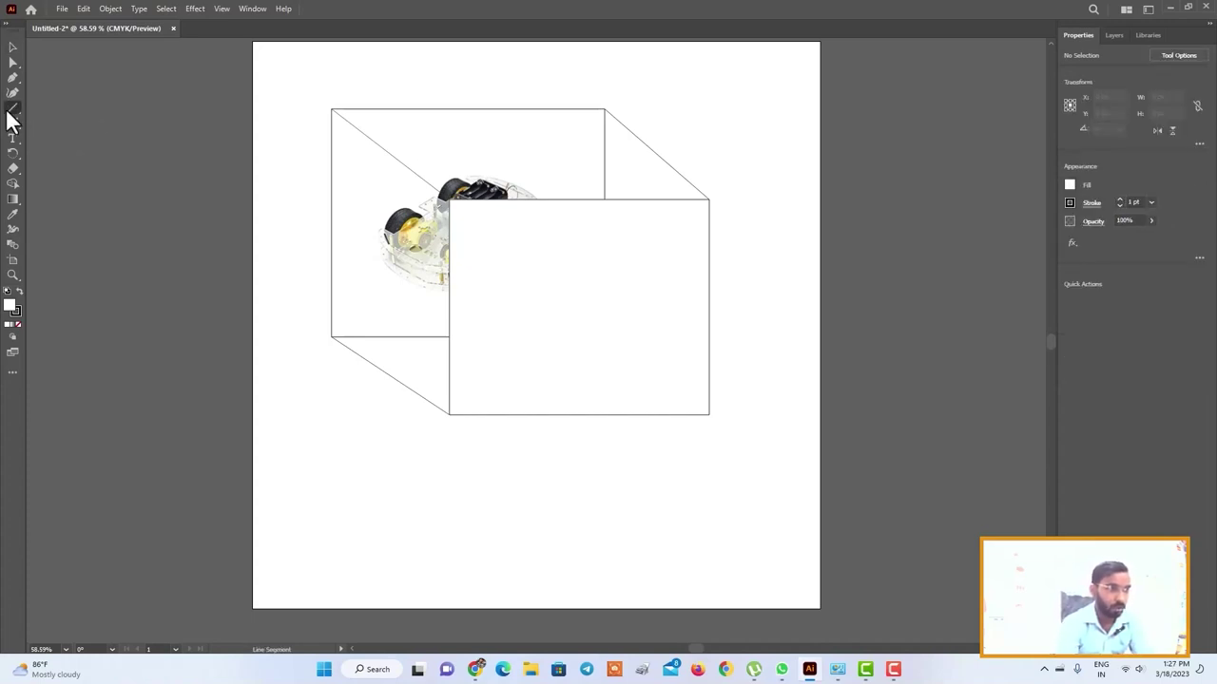
drag(13, 109, 46, 107)
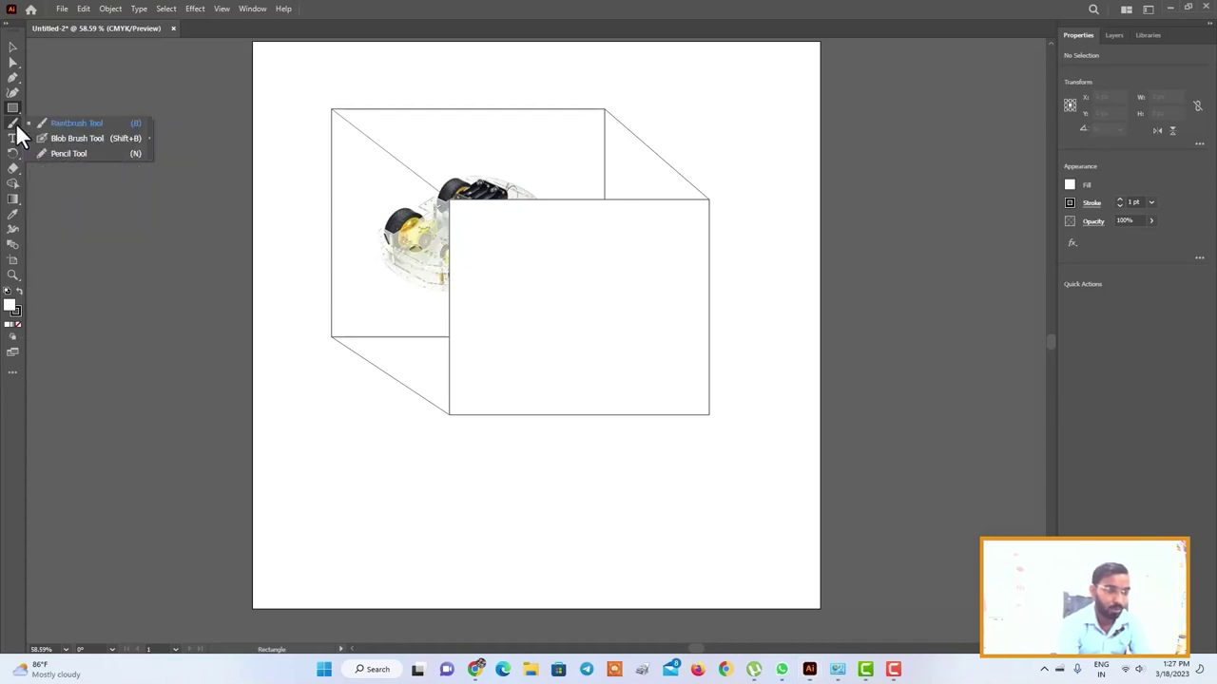
drag(19, 133, 128, 138)
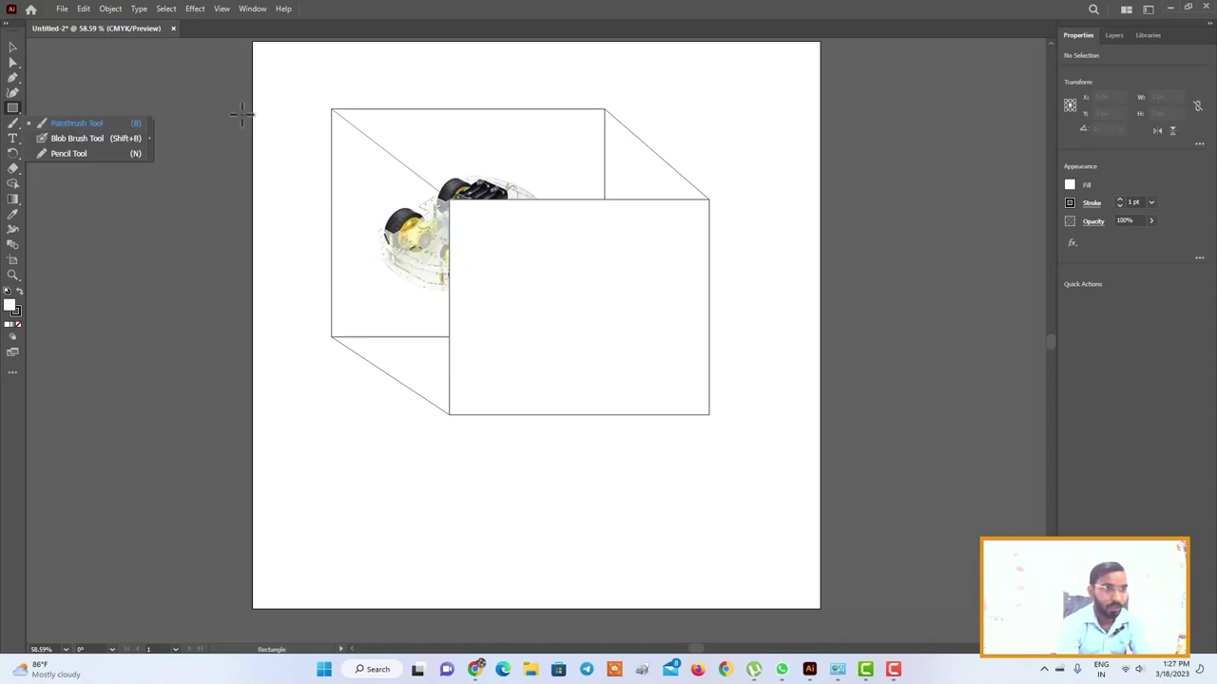
click(13, 47)
Step: Marquee-select all remaining objects on the artboard and delete them
drag(301, 63, 789, 421)
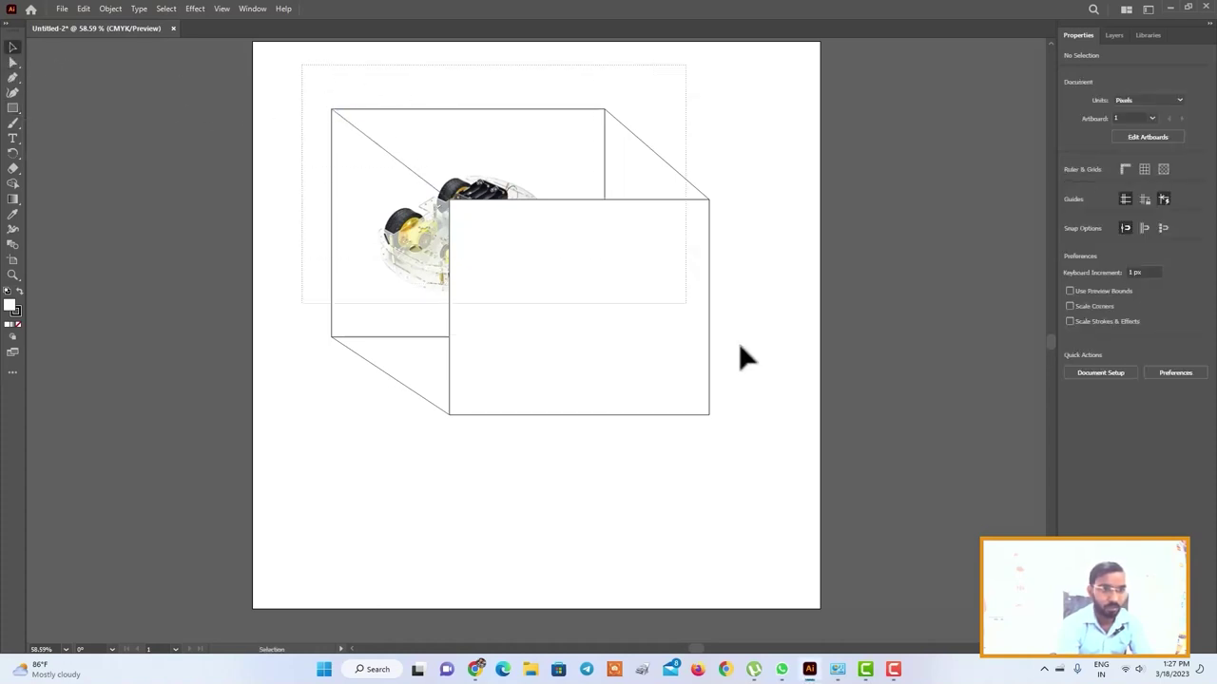
key(Delete)
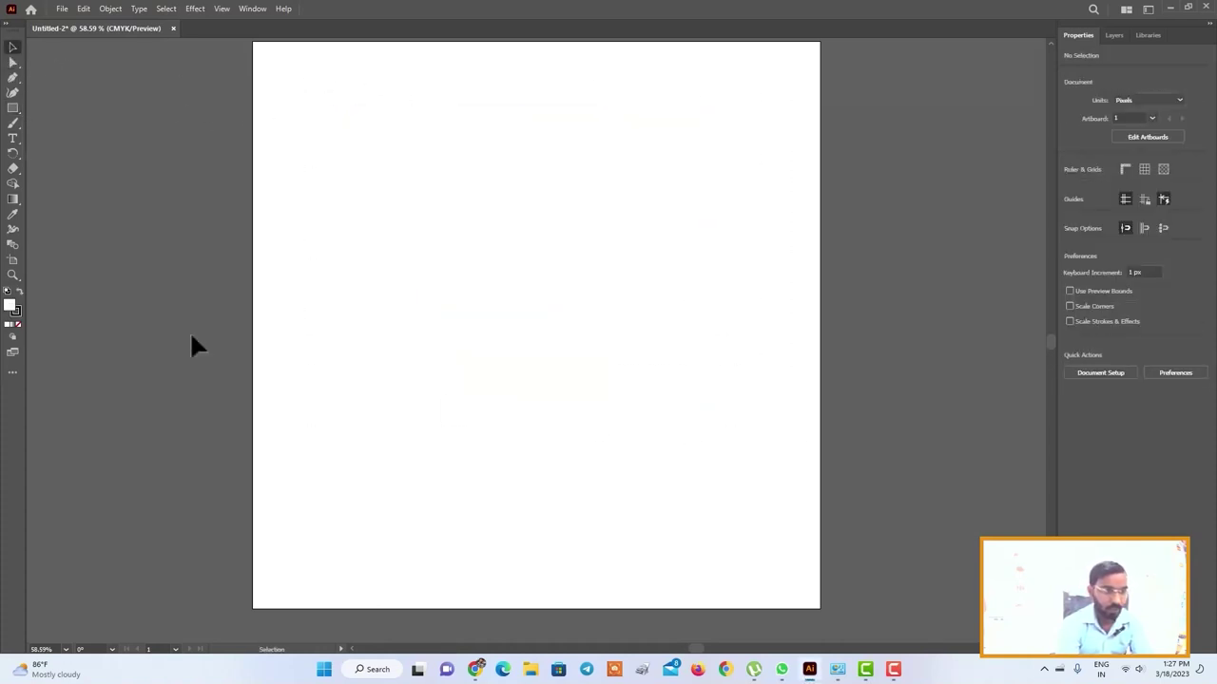
right_click(14, 124)
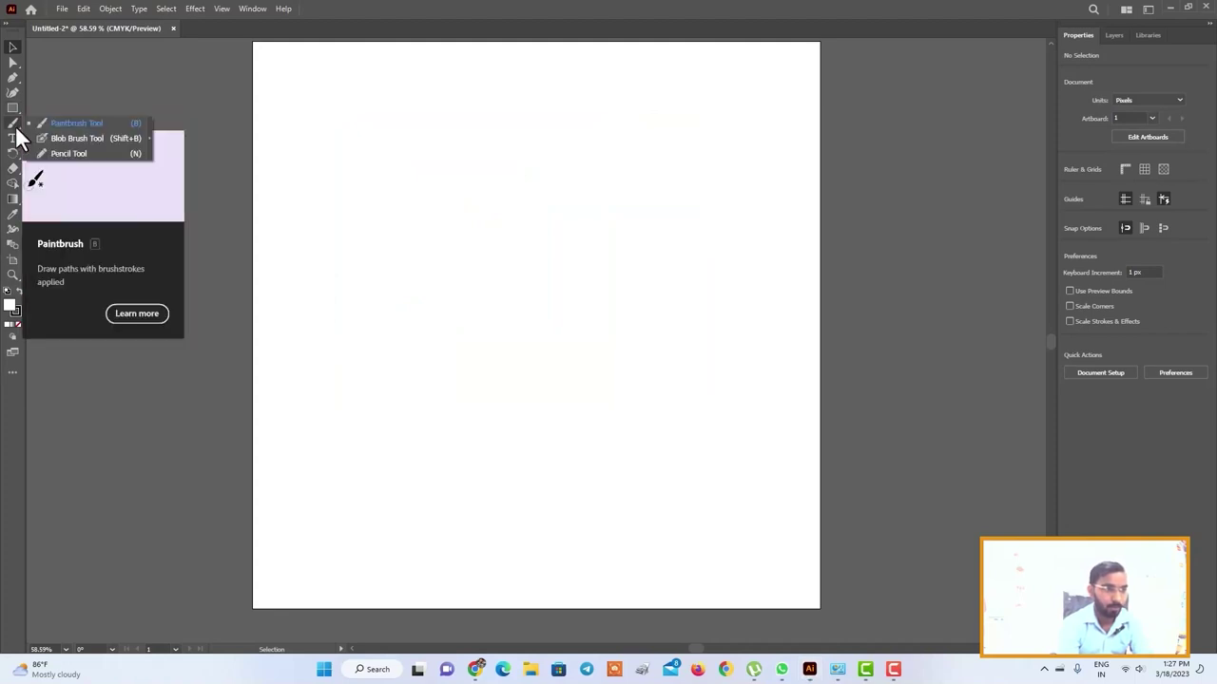
Step: Paint five freehand black brush strokes across the artboard, including a horizontal line
click(54, 121)
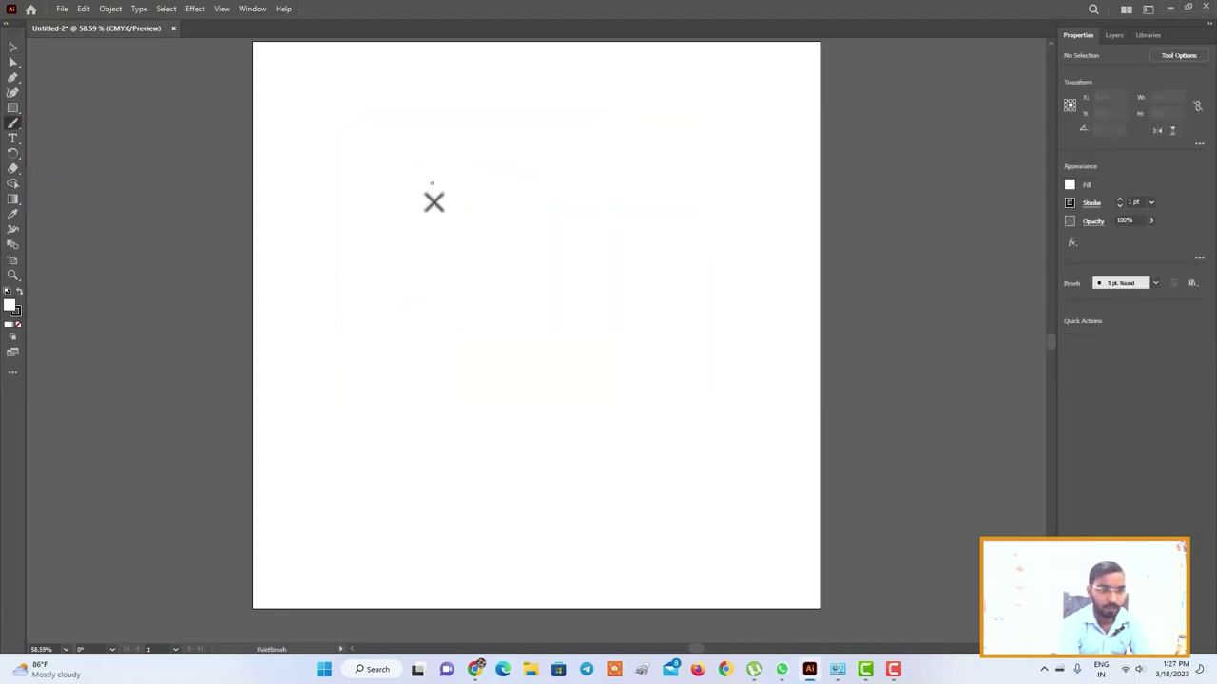
mouse_move(425, 237)
mouse_down()
mouse_move(534, 102)
mouse_move(515, 131)
mouse_up()
mouse_move(415, 371)
mouse_down()
mouse_move(483, 315)
mouse_move(614, 245)
mouse_up()
mouse_move(367, 403)
mouse_down()
mouse_move(632, 388)
mouse_move(627, 277)
mouse_up()
drag(415, 118, 442, 309)
drag(258, 223, 486, 224)
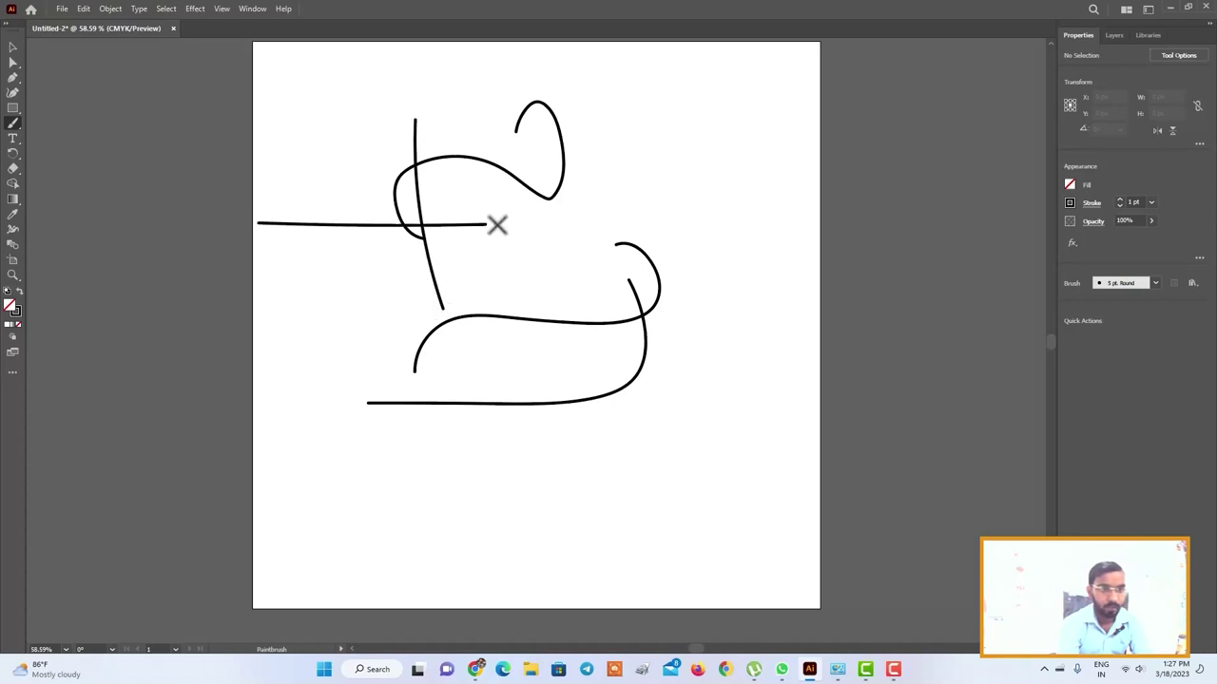
Step: Draw a small circle near the top-left and scribble densely over it with the brush
click(12, 107)
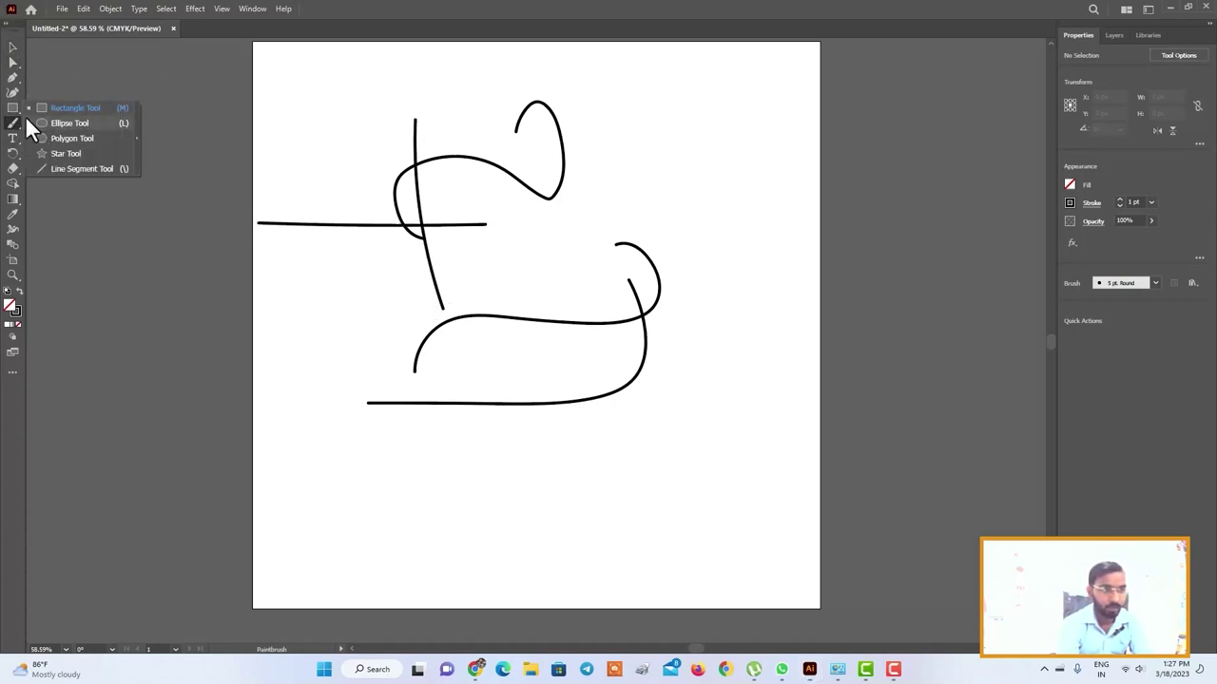
click(59, 123)
drag(316, 74, 376, 138)
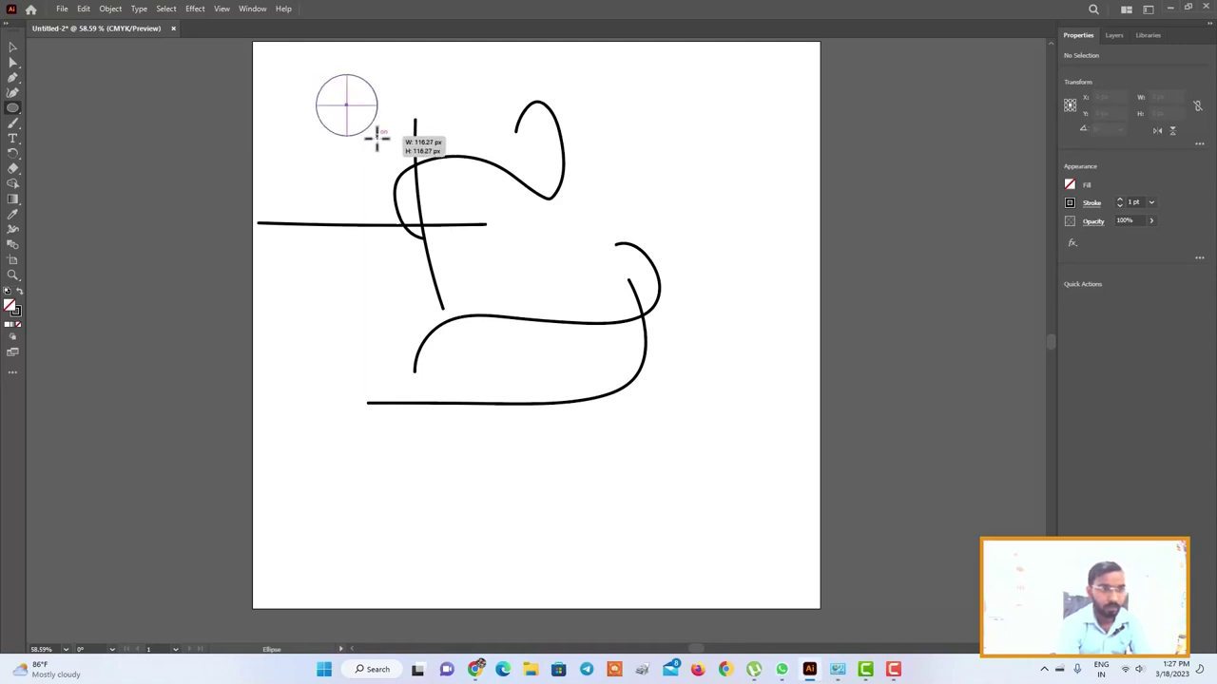
click(13, 123)
click(72, 123)
mouse_move(336, 82)
mouse_down()
mouse_move(329, 94)
mouse_move(350, 83)
mouse_move(355, 106)
mouse_move(369, 98)
mouse_move(350, 128)
mouse_move(325, 88)
mouse_move(319, 116)
mouse_move(361, 131)
mouse_move(380, 114)
mouse_up()
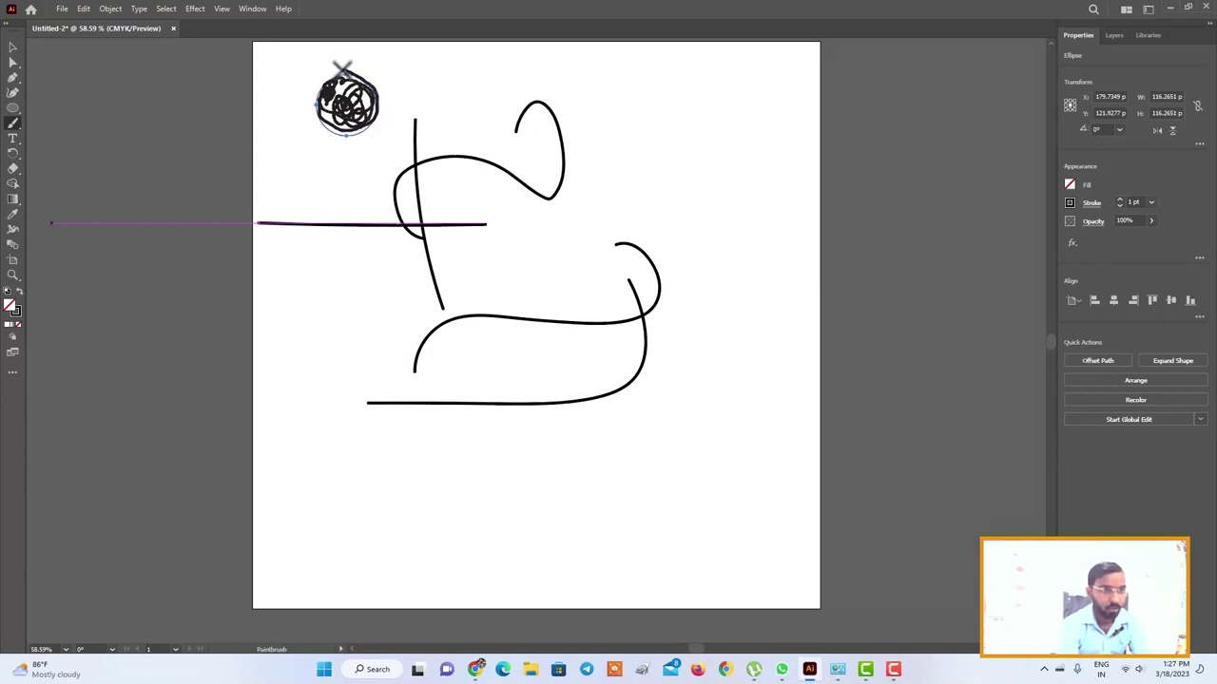
mouse_move(342, 68)
mouse_down()
mouse_move(333, 95)
mouse_move(347, 112)
mouse_move(361, 102)
mouse_up()
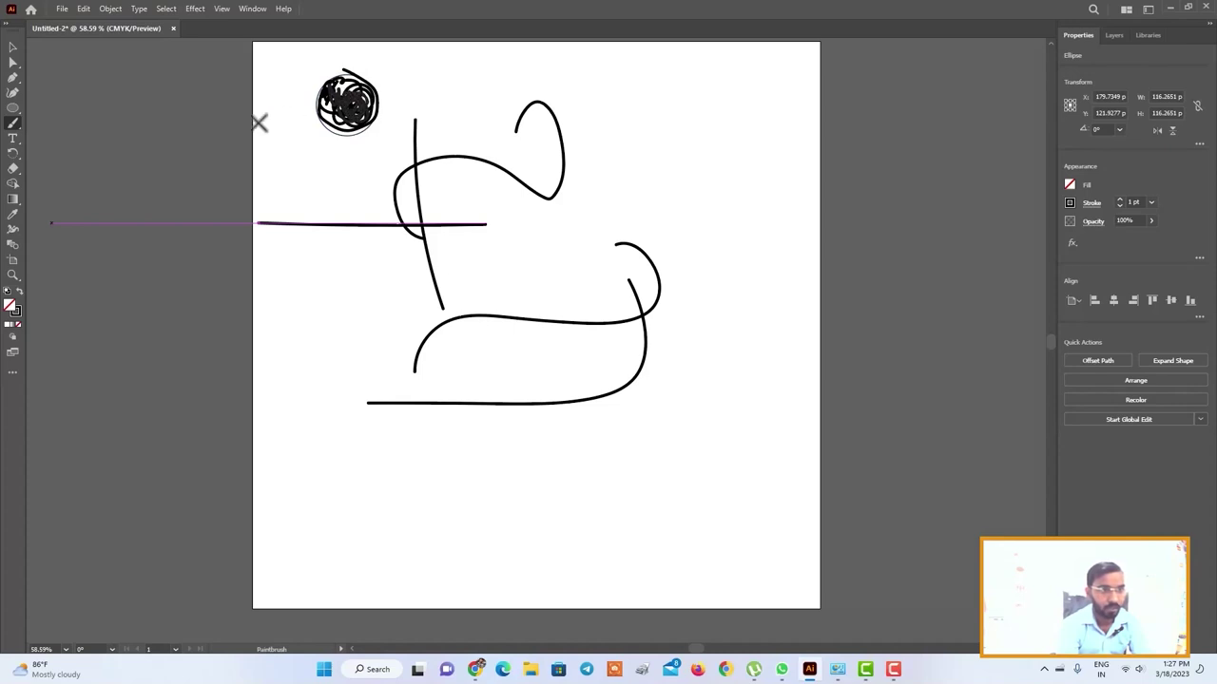
drag(291, 117, 380, 90)
drag(13, 123, 54, 143)
click(57, 143)
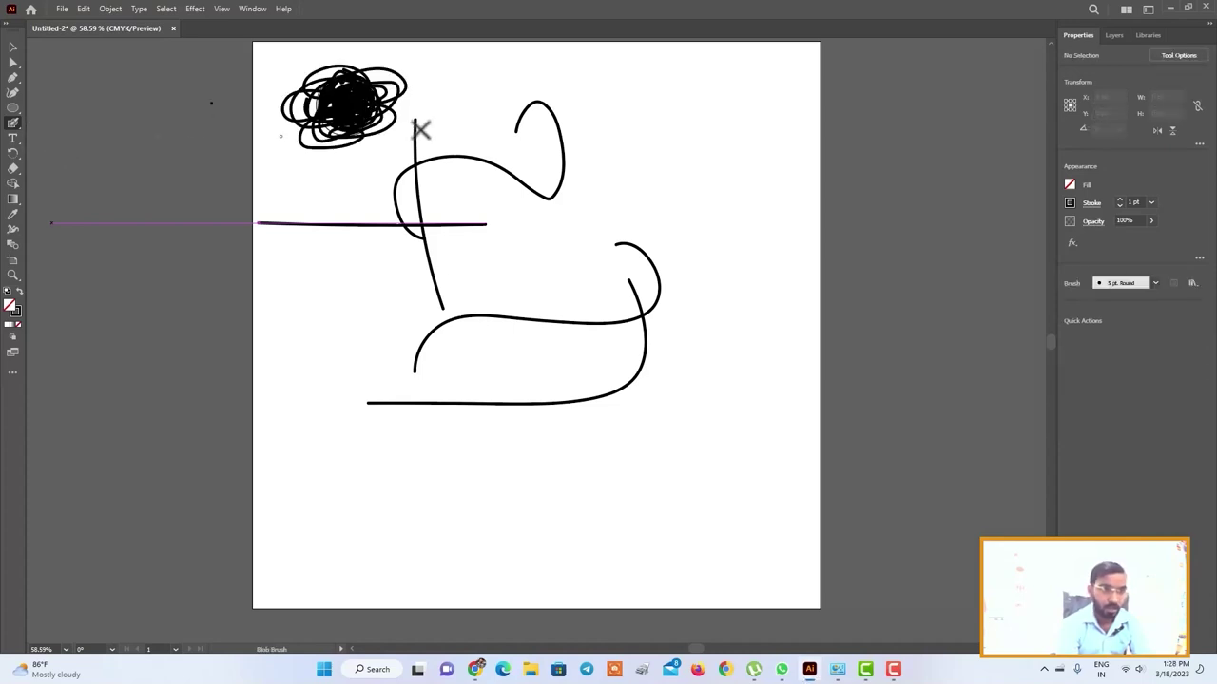
Step: Paint curving strokes and loops across the upper right and centre of the artboard
drag(612, 87, 608, 150)
drag(668, 99, 641, 182)
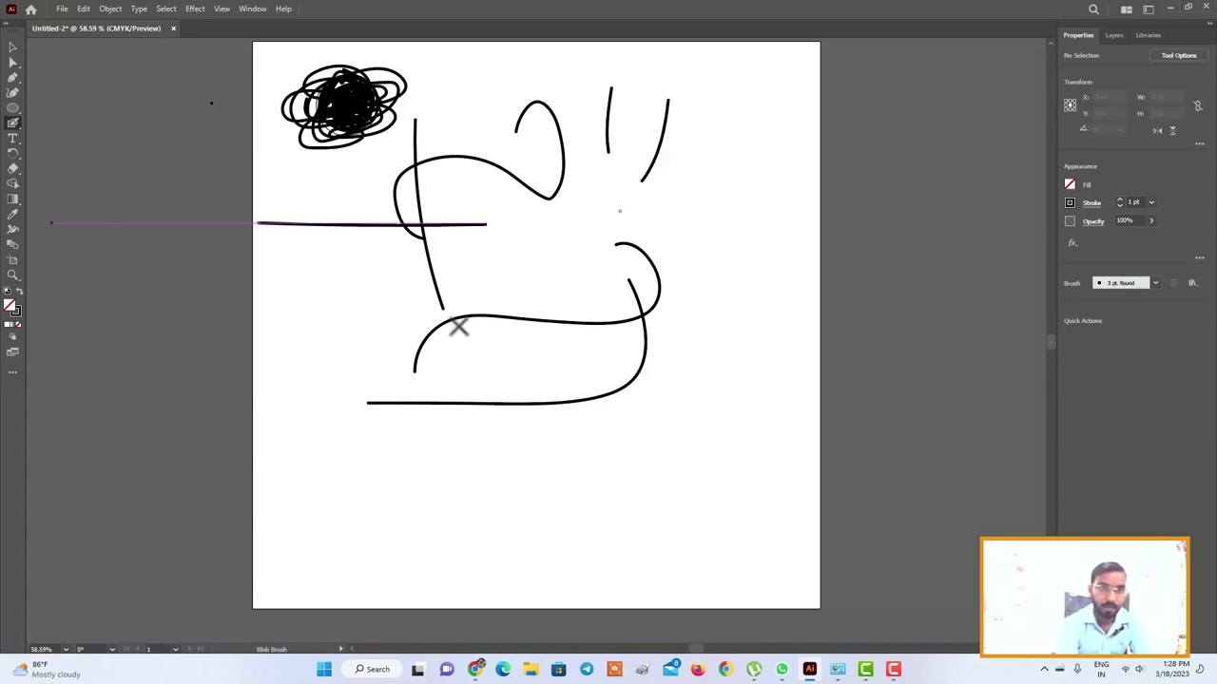
mouse_move(734, 103)
mouse_down()
mouse_move(732, 201)
mouse_move(683, 242)
mouse_up()
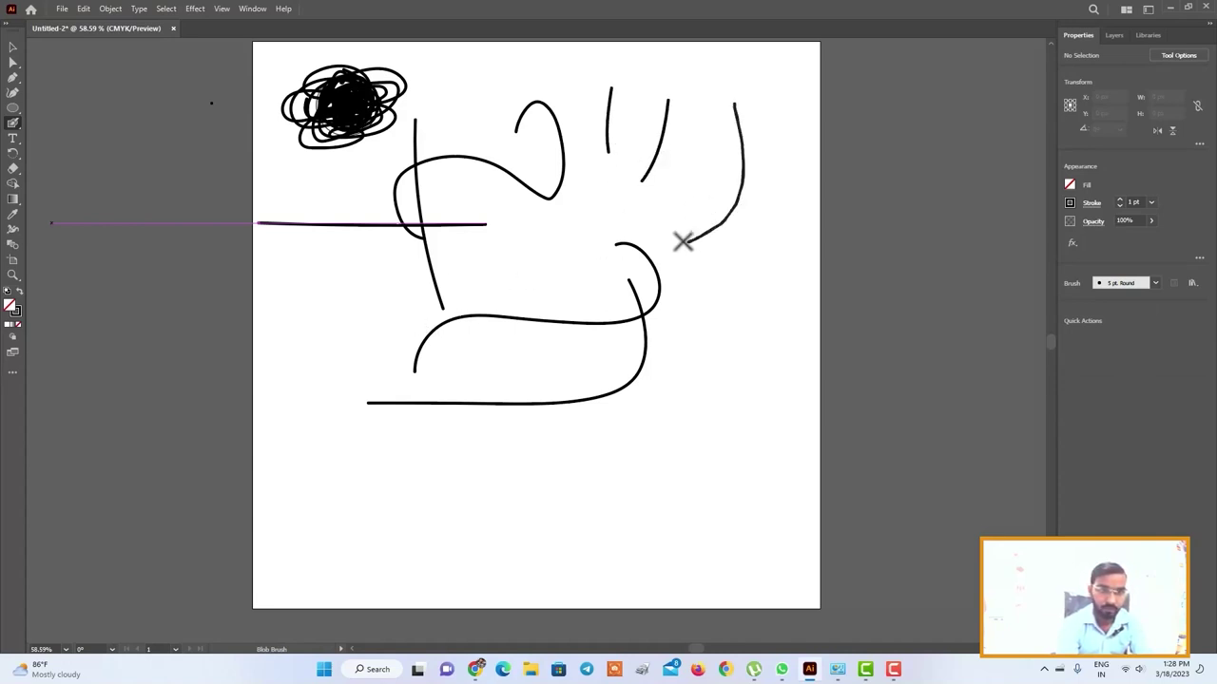
mouse_move(591, 197)
mouse_down()
mouse_move(574, 254)
mouse_move(538, 238)
mouse_move(540, 264)
mouse_up()
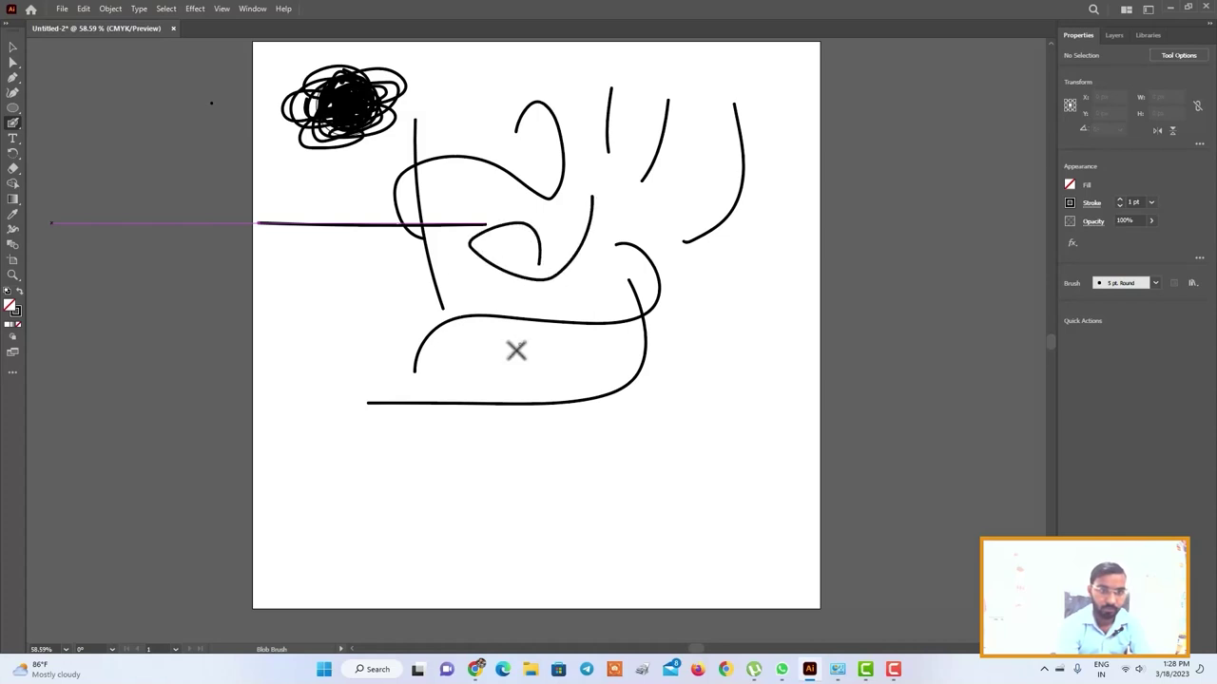
mouse_move(719, 228)
mouse_down()
mouse_move(599, 399)
mouse_move(760, 313)
mouse_up()
drag(728, 262, 761, 304)
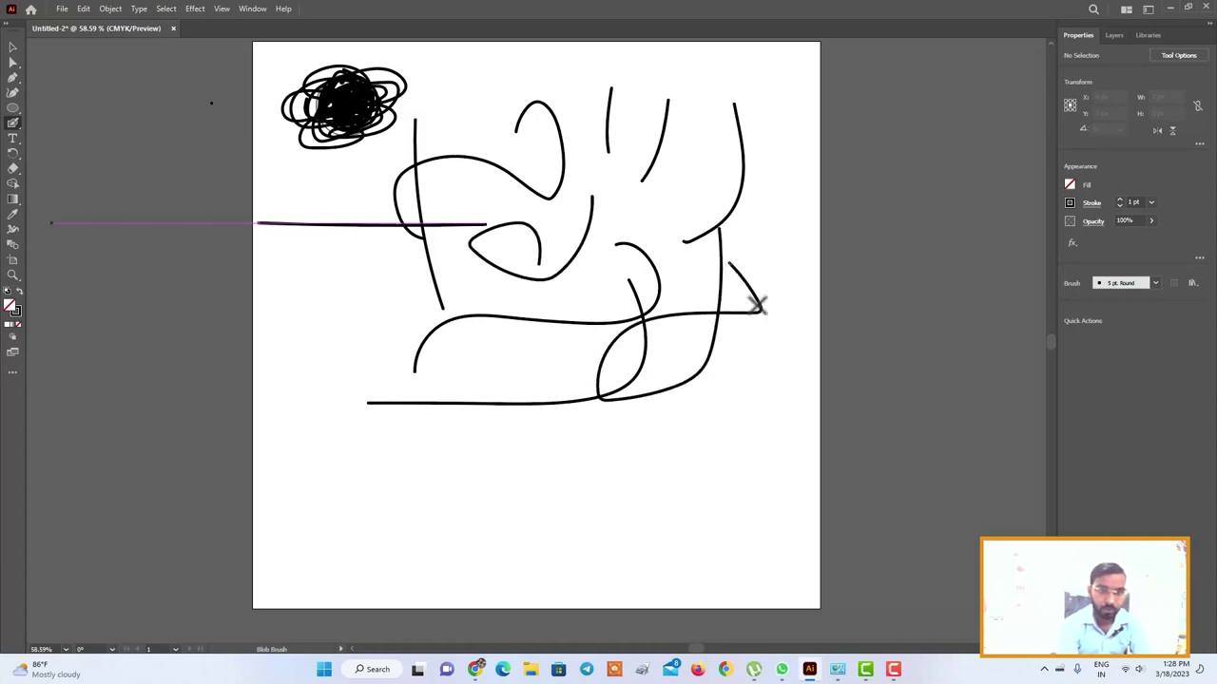
Step: Add lower-left loops, a zigzag on the left, and a diagonal stroke below the scribbles
drag(399, 380, 516, 273)
mouse_move(291, 366)
mouse_down()
mouse_move(412, 407)
mouse_move(357, 430)
mouse_up()
drag(335, 328, 314, 388)
drag(342, 429, 392, 328)
drag(253, 236, 369, 245)
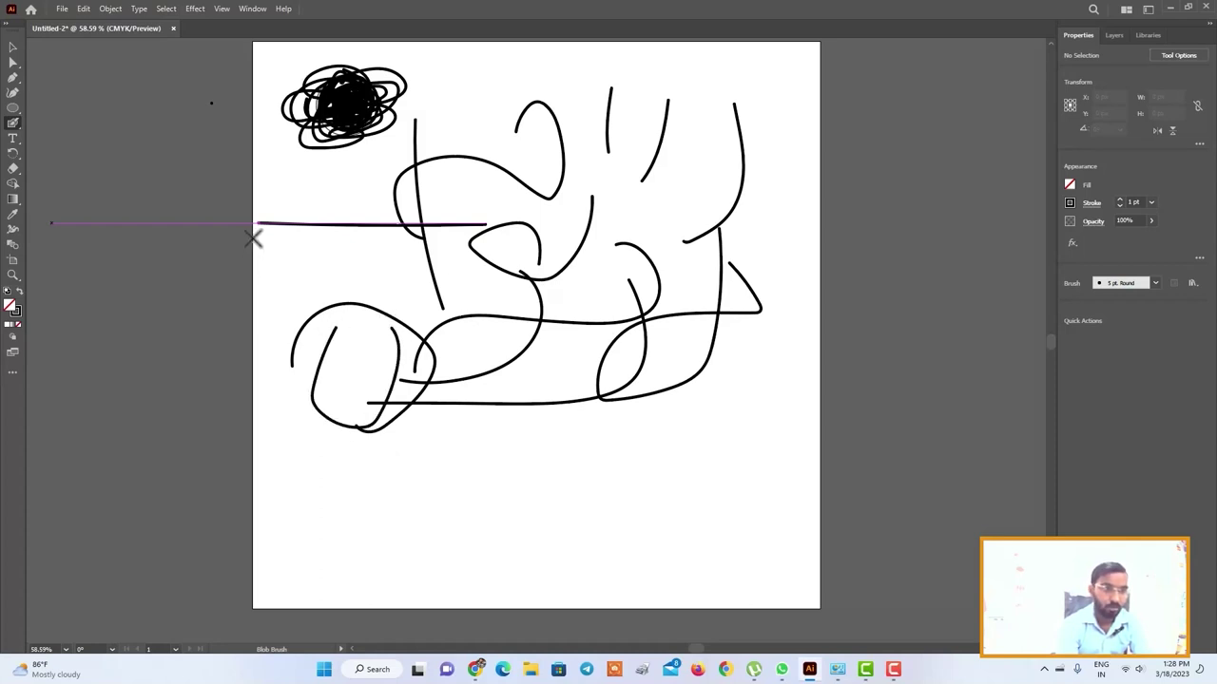
drag(472, 476, 547, 403)
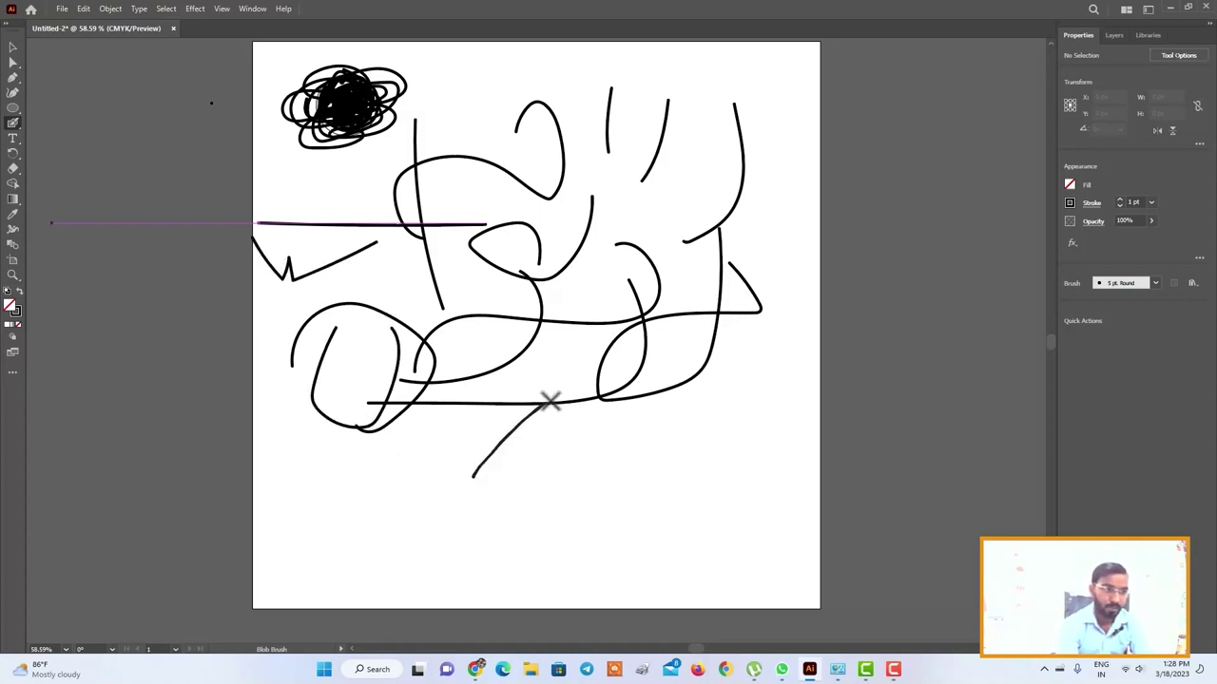
right_click(13, 124)
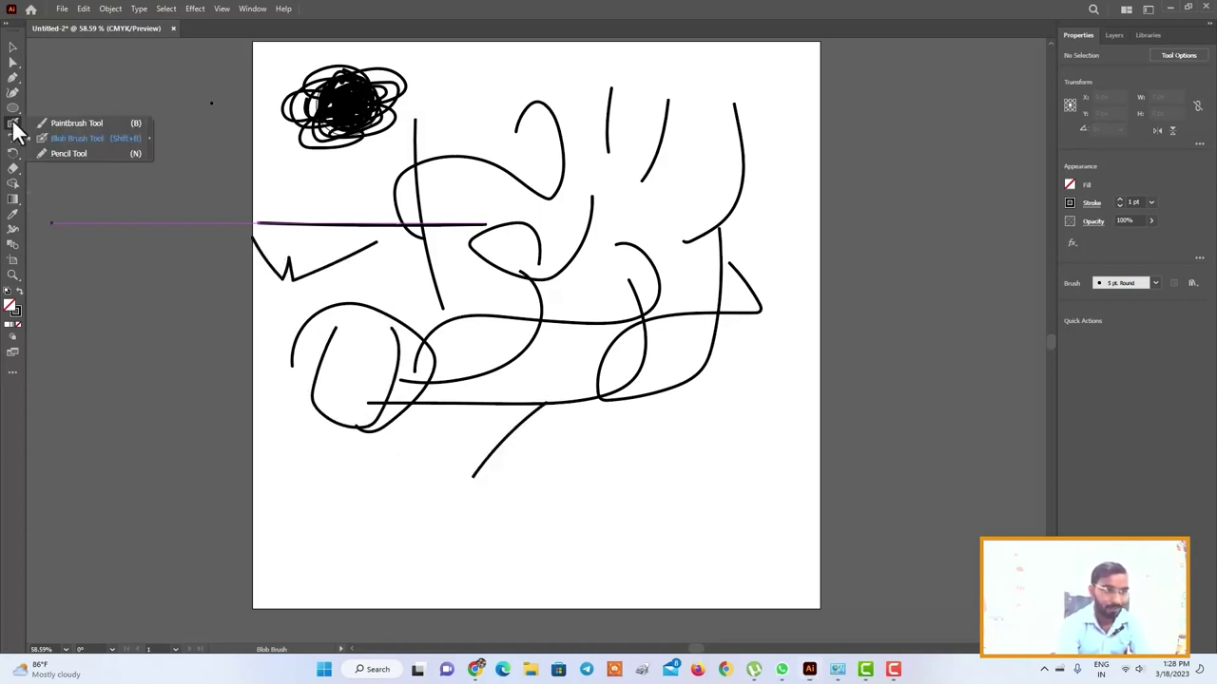
click(68, 153)
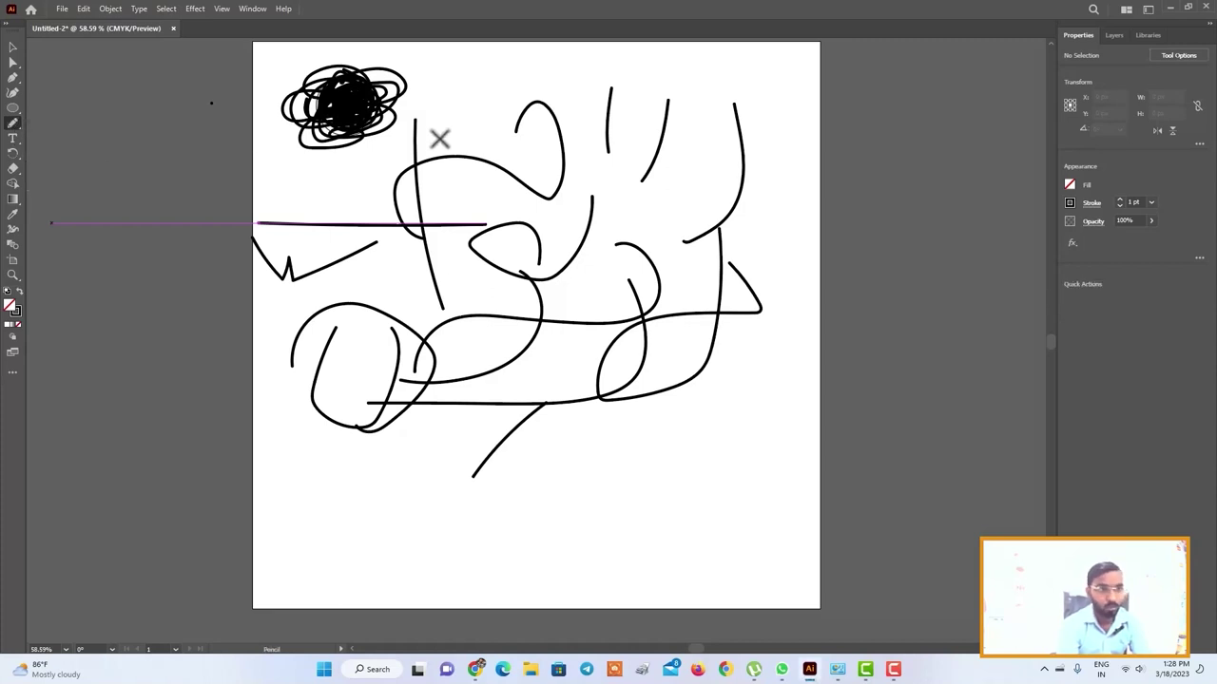
Step: Draw thin pencil lines near the top and a long stroke across the lower artboard
drag(468, 97, 470, 156)
drag(419, 87, 521, 114)
mouse_move(521, 63)
mouse_down()
mouse_move(540, 97)
mouse_move(714, 131)
mouse_up()
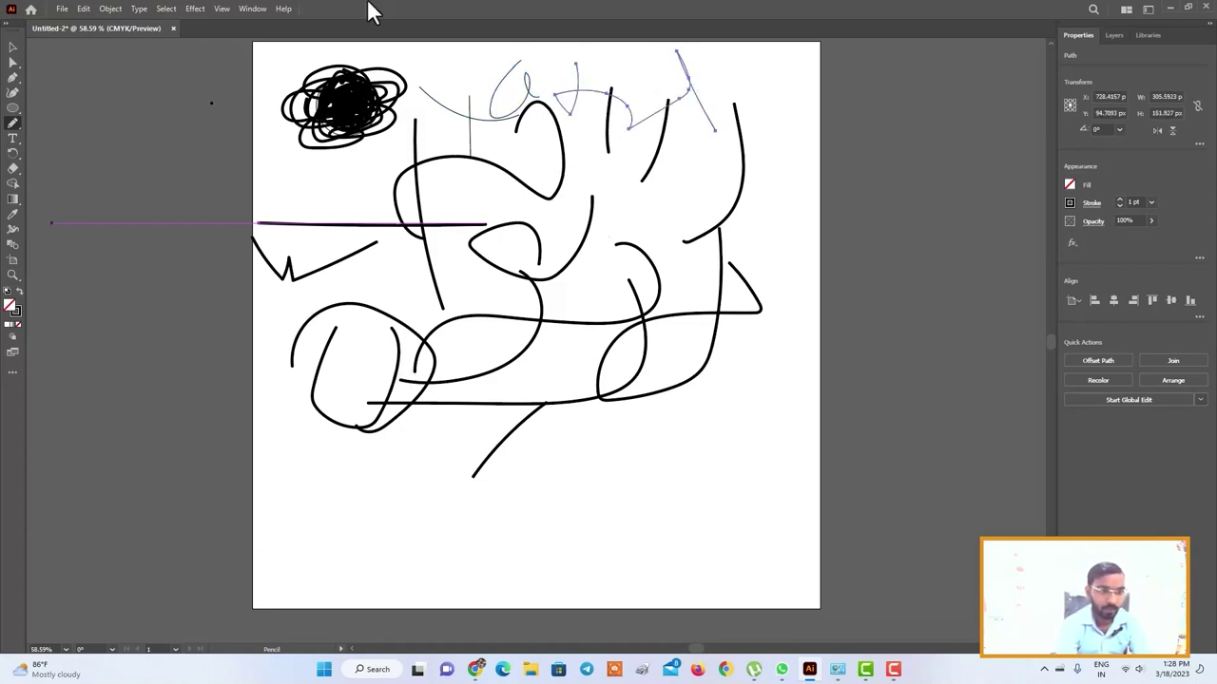
drag(318, 458, 382, 566)
mouse_move(313, 499)
mouse_down()
mouse_move(462, 526)
mouse_move(560, 494)
mouse_move(674, 548)
mouse_move(642, 509)
mouse_move(837, 491)
mouse_move(877, 350)
mouse_up()
drag(1015, 245, 661, 606)
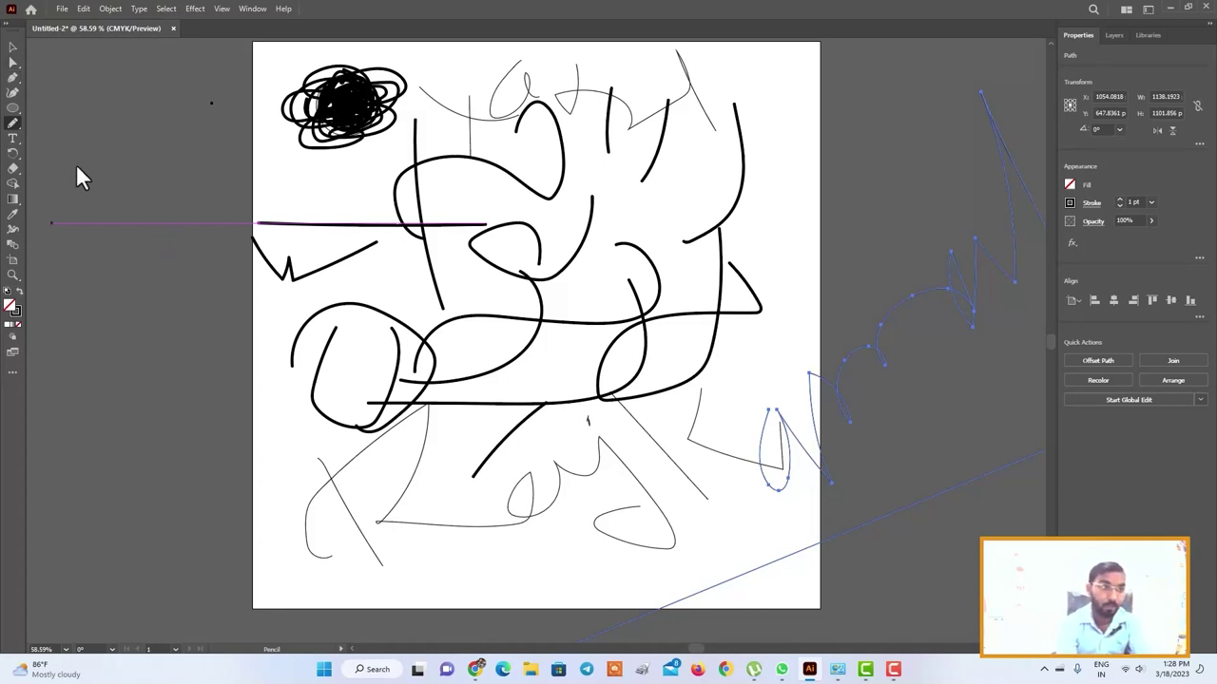
Step: Switch to the Selection Tool and marquee-select all the artwork on the artboard
right_click(21, 128)
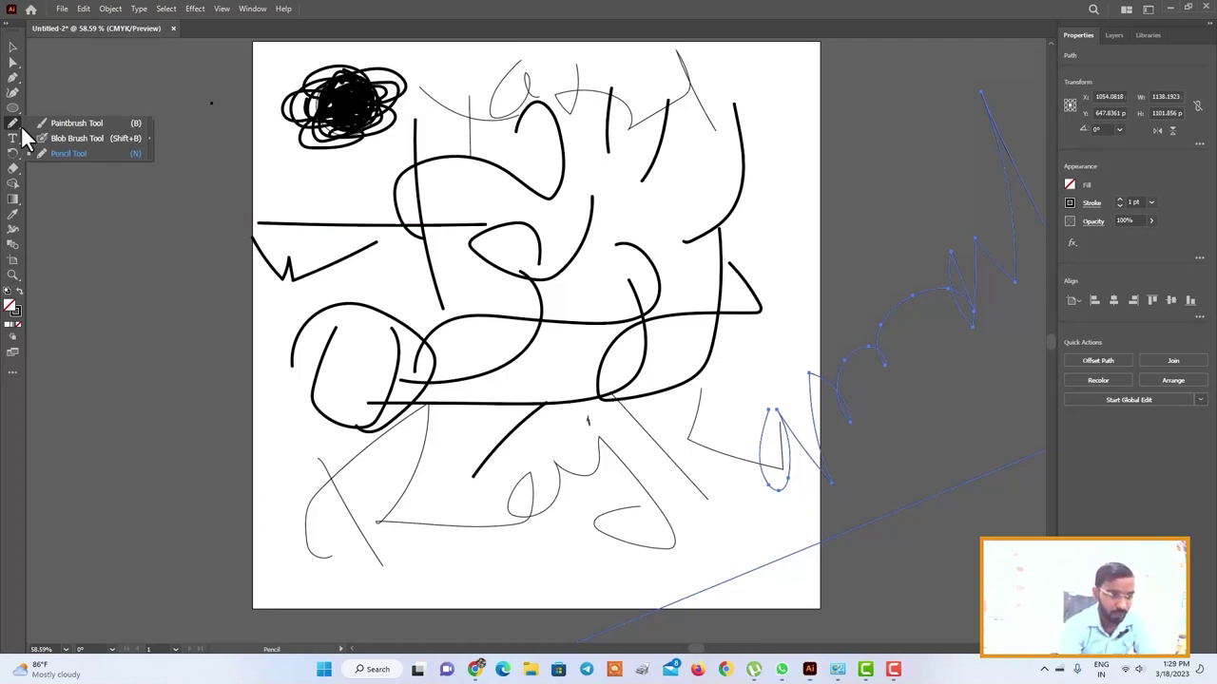
click(12, 46)
click(290, 109)
drag(258, 67, 847, 575)
Step: Delete all the selected drawings, then float and re-dock the document window
key(Delete)
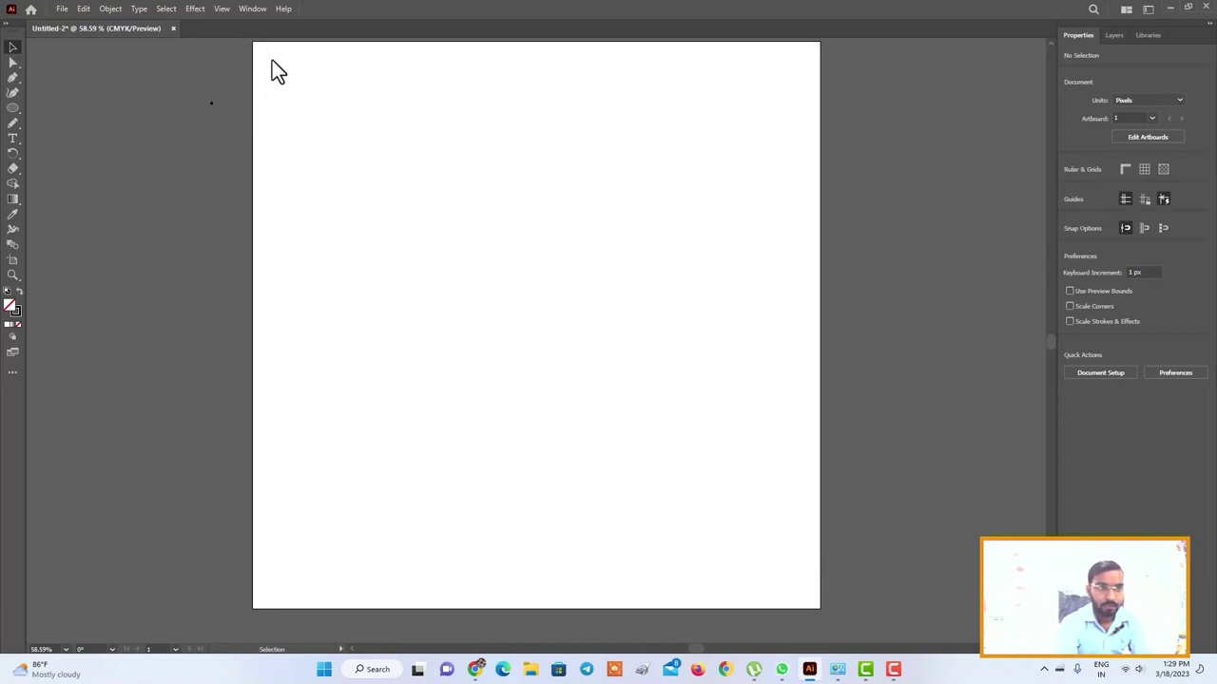
drag(105, 27, 348, 124)
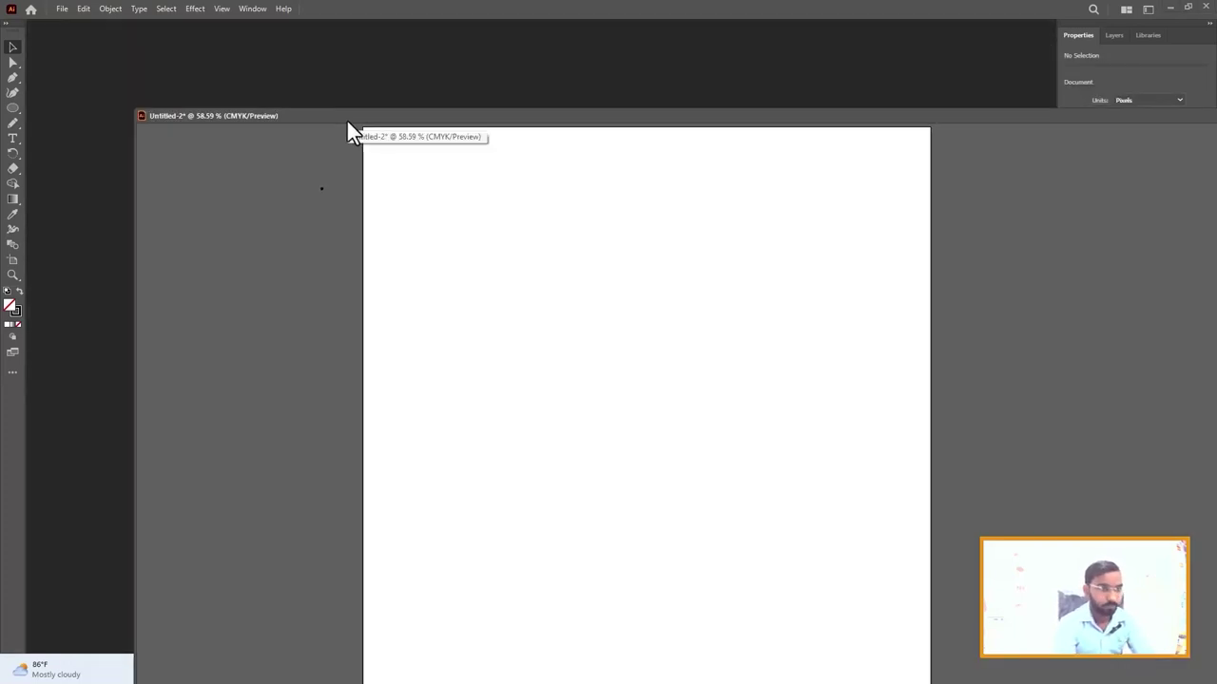
double_click(249, 116)
drag(104, 28, 120, 34)
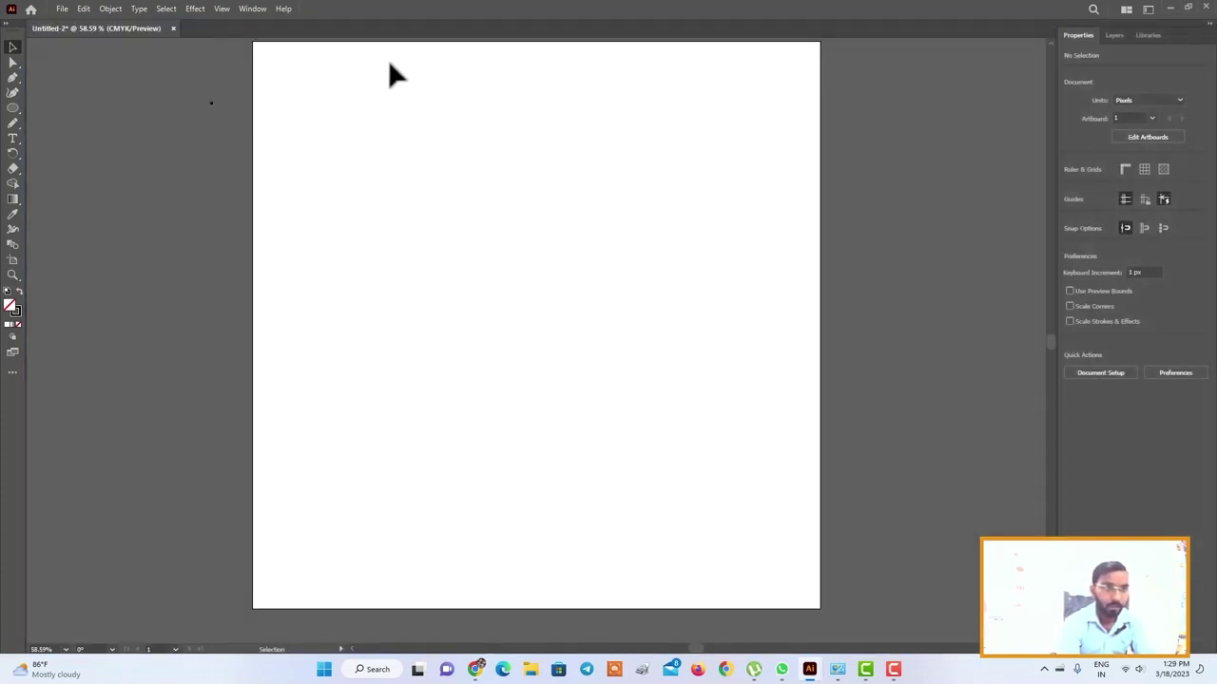
drag(256, 55, 733, 572)
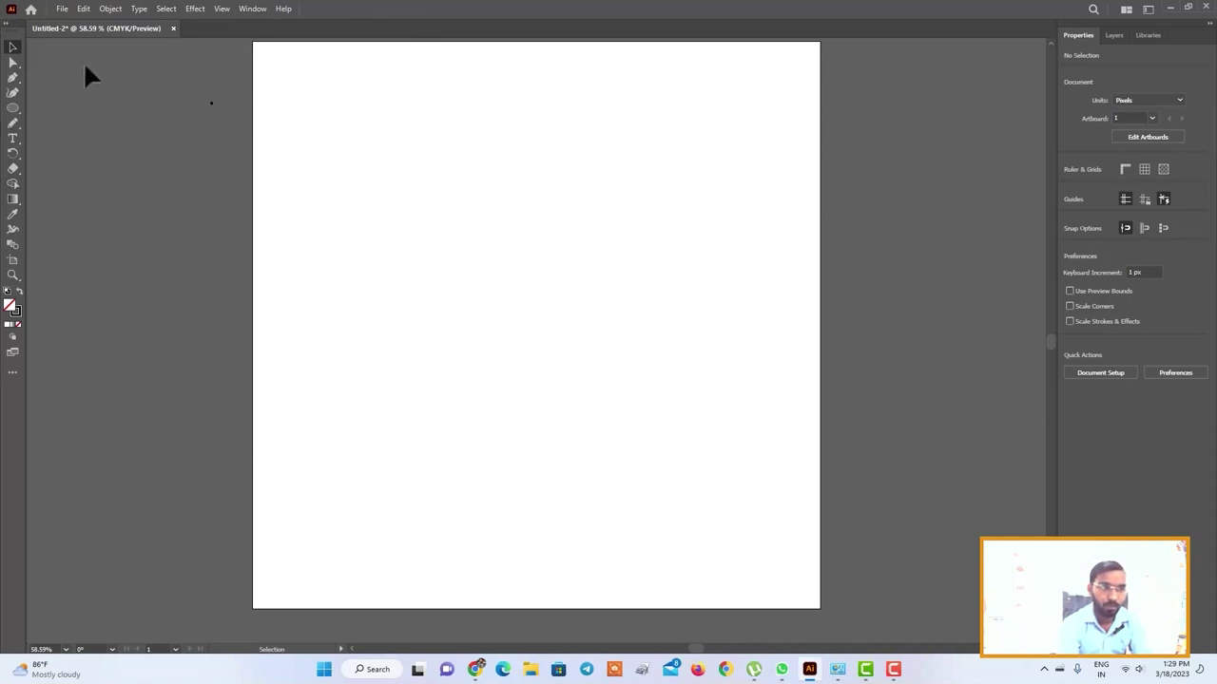
Step: Float the document again, dock it, then minimize and restore its window
drag(103, 29, 131, 91)
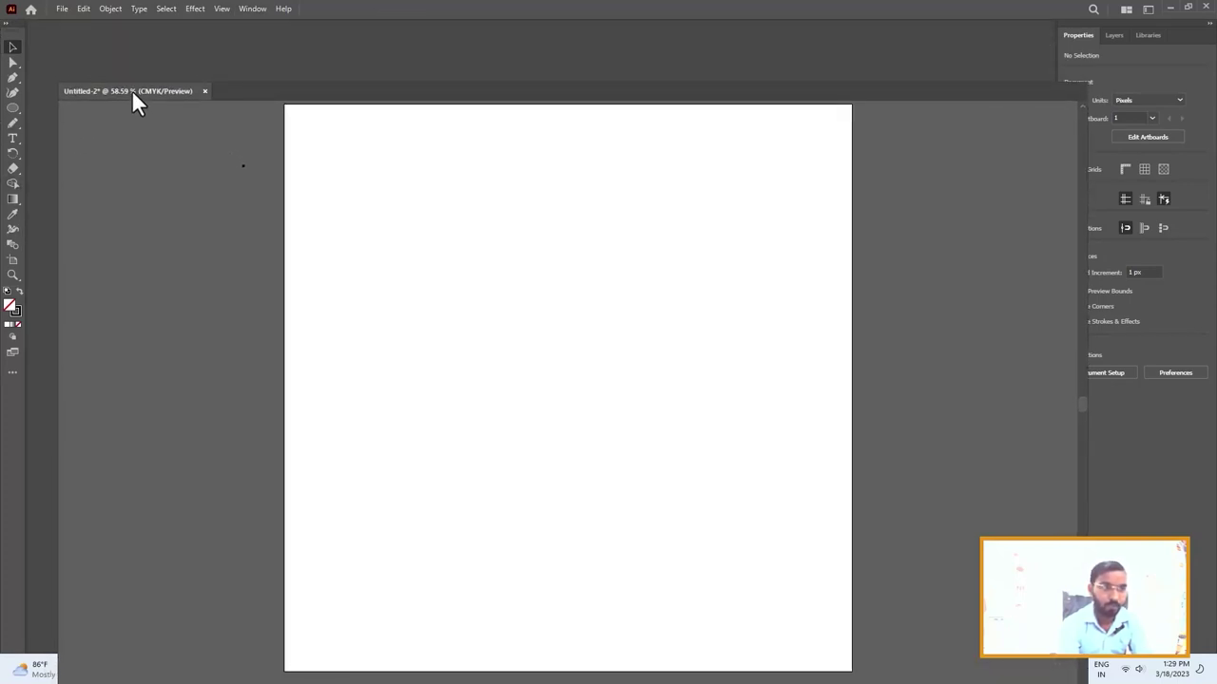
drag(825, 94, 793, 17)
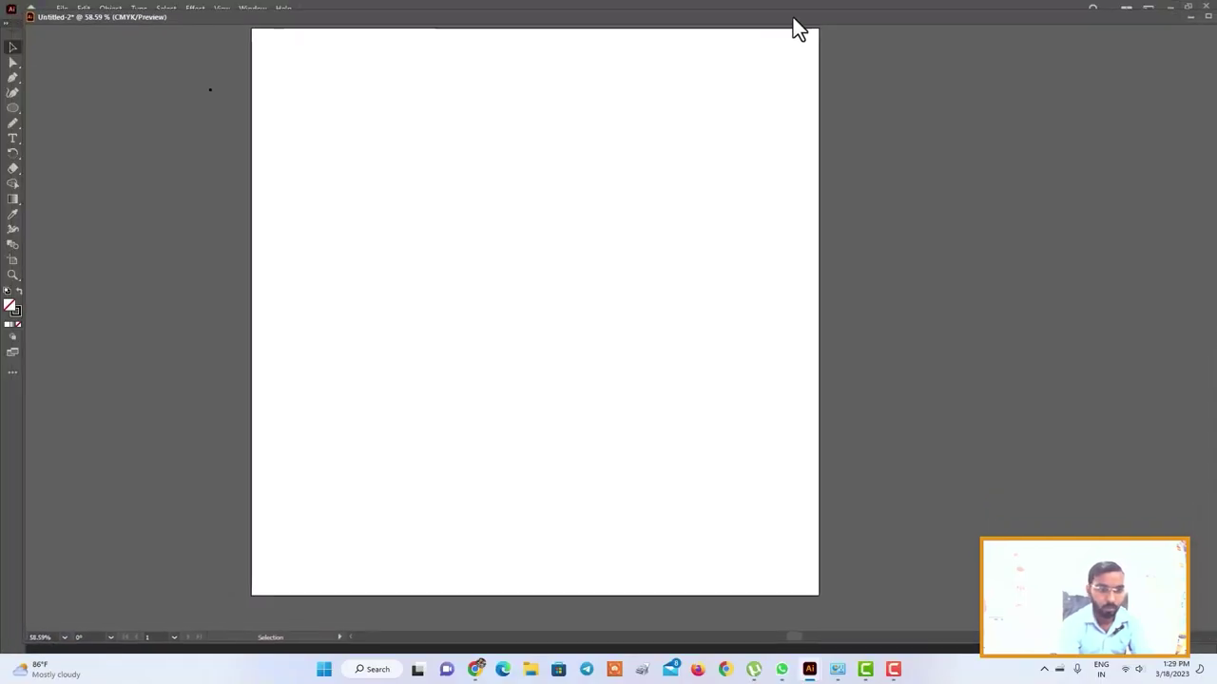
drag(792, 17, 776, 41)
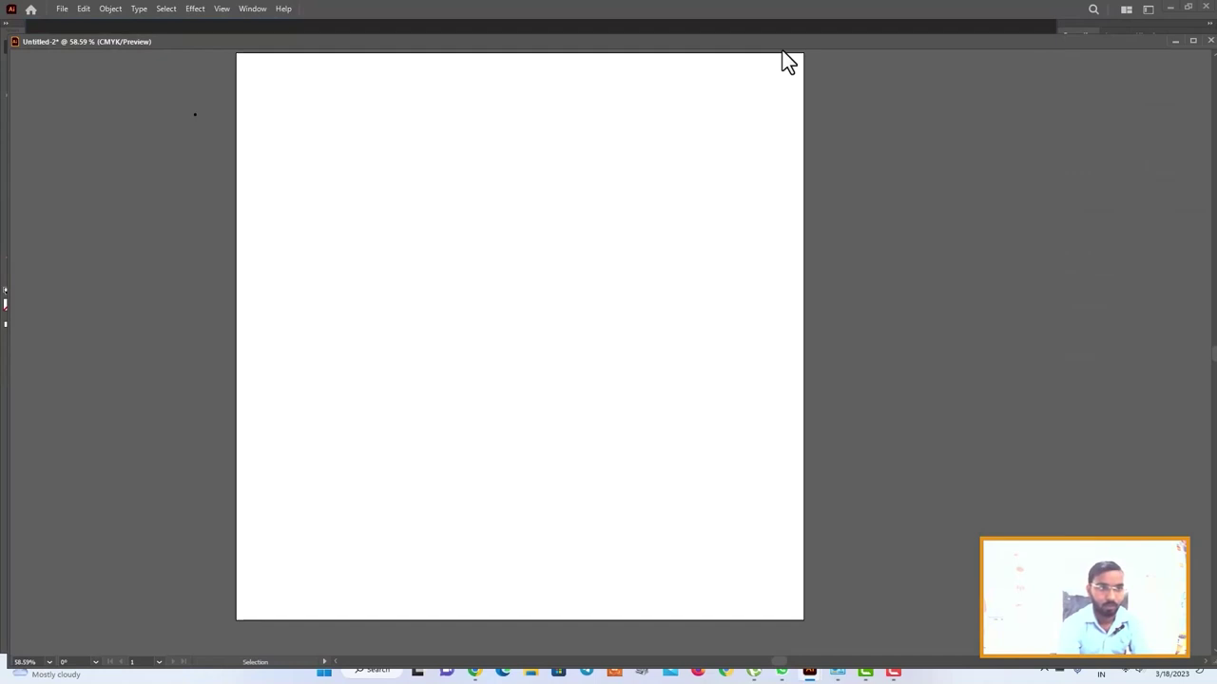
click(1175, 42)
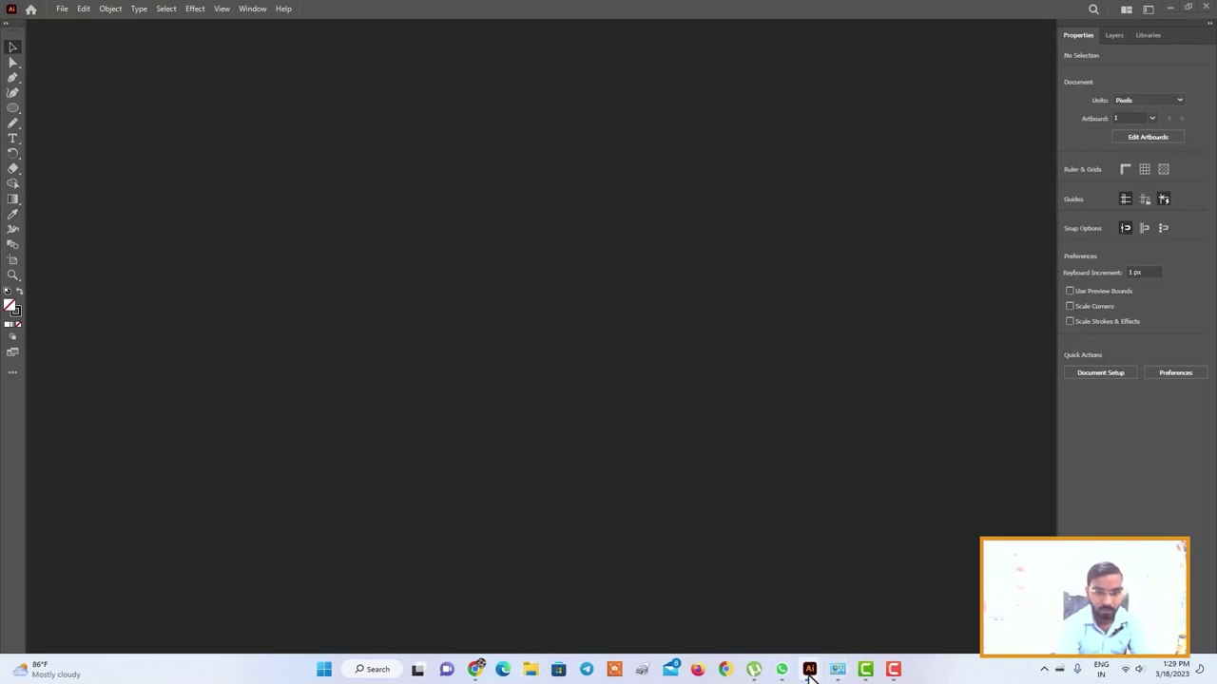
click(857, 555)
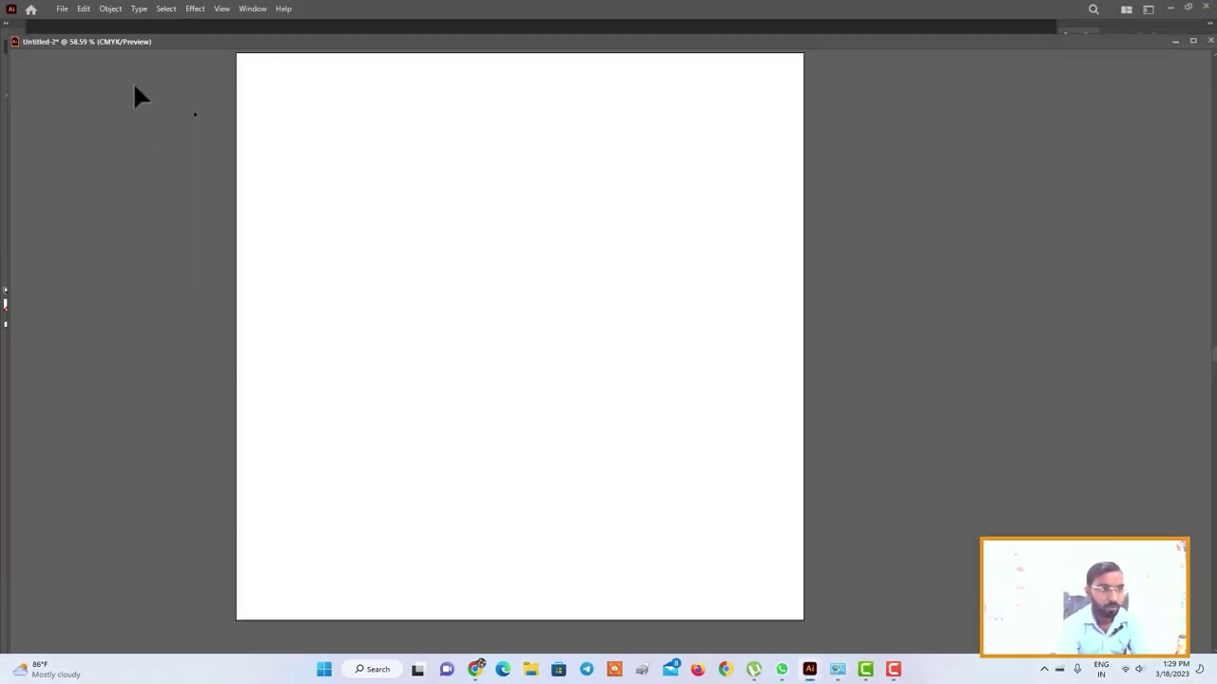
drag(126, 53, 225, 107)
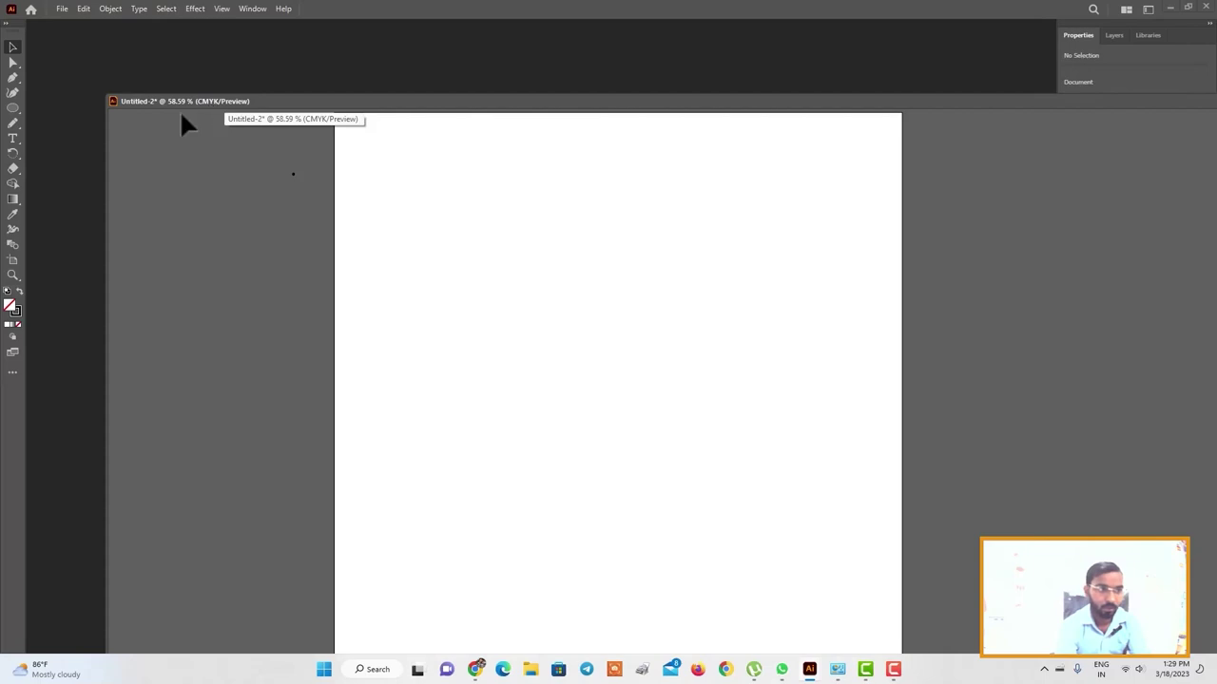
click(12, 168)
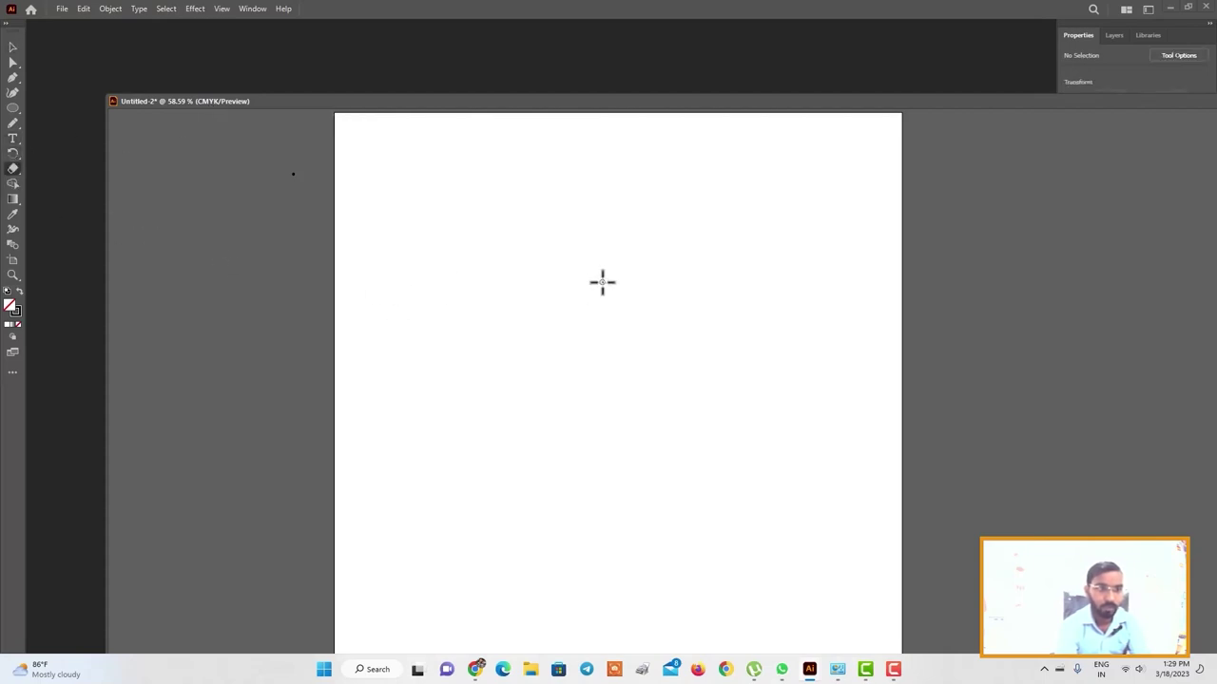
Step: Place a test text object near the top and delete its Lorem ipsum placeholder
click(13, 138)
click(474, 204)
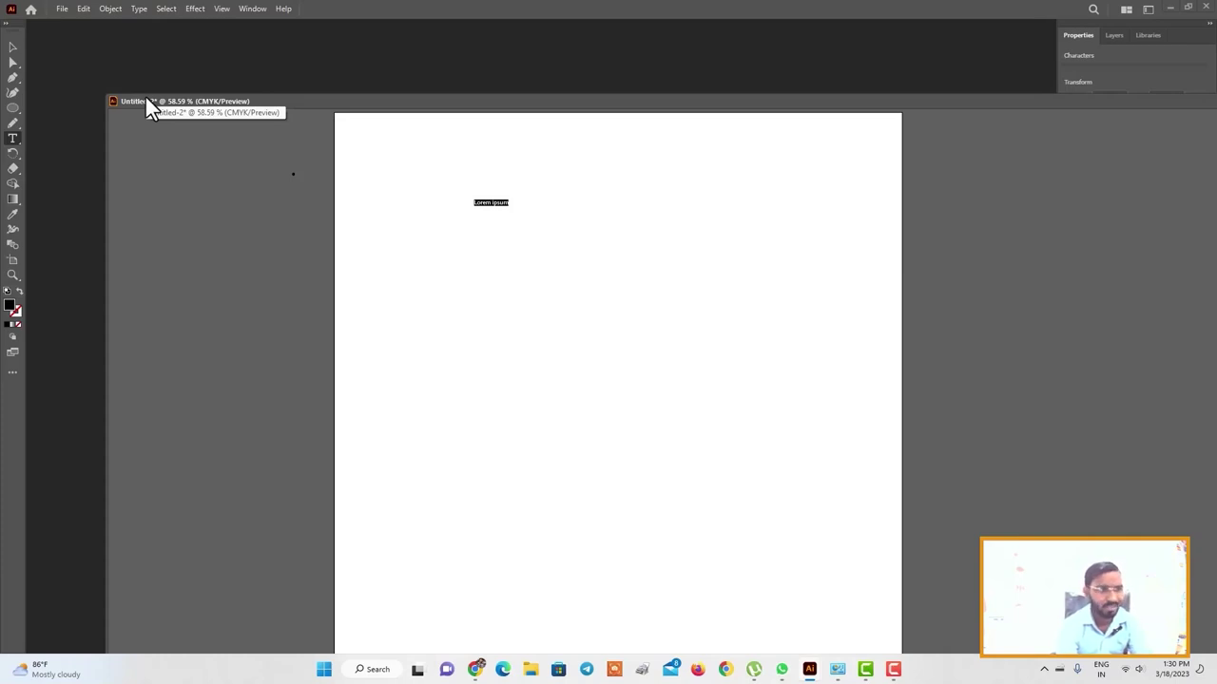
drag(147, 105, 101, 31)
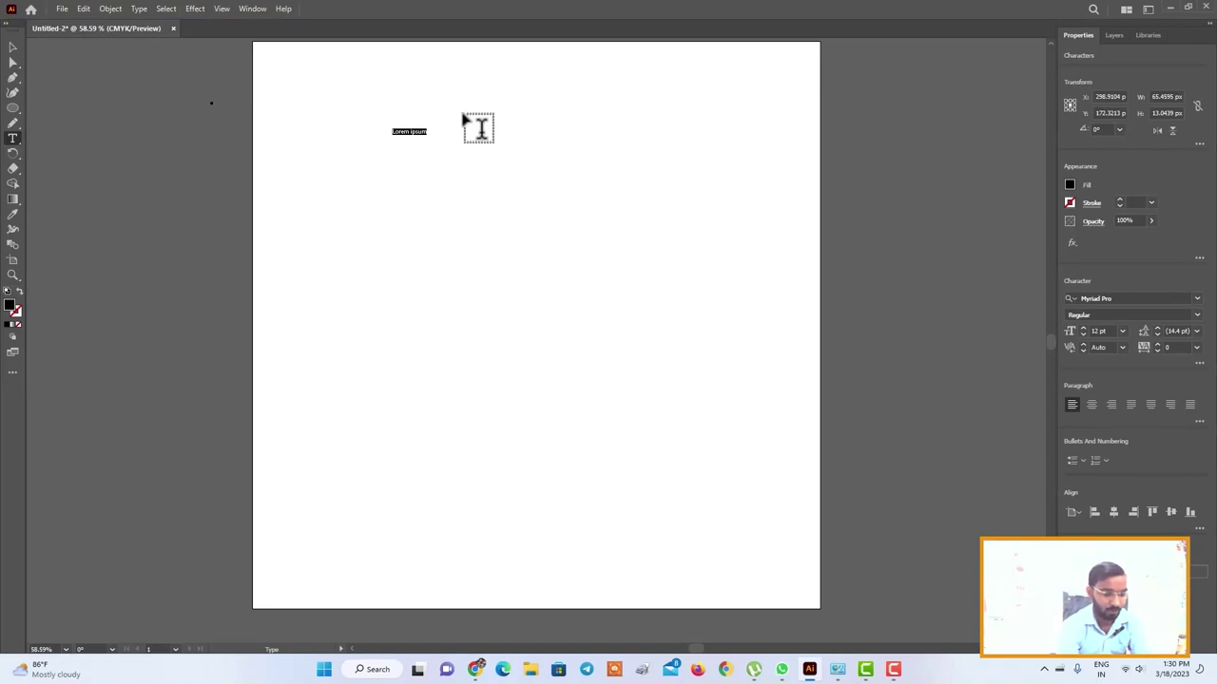
key(BackSpace)
click(13, 48)
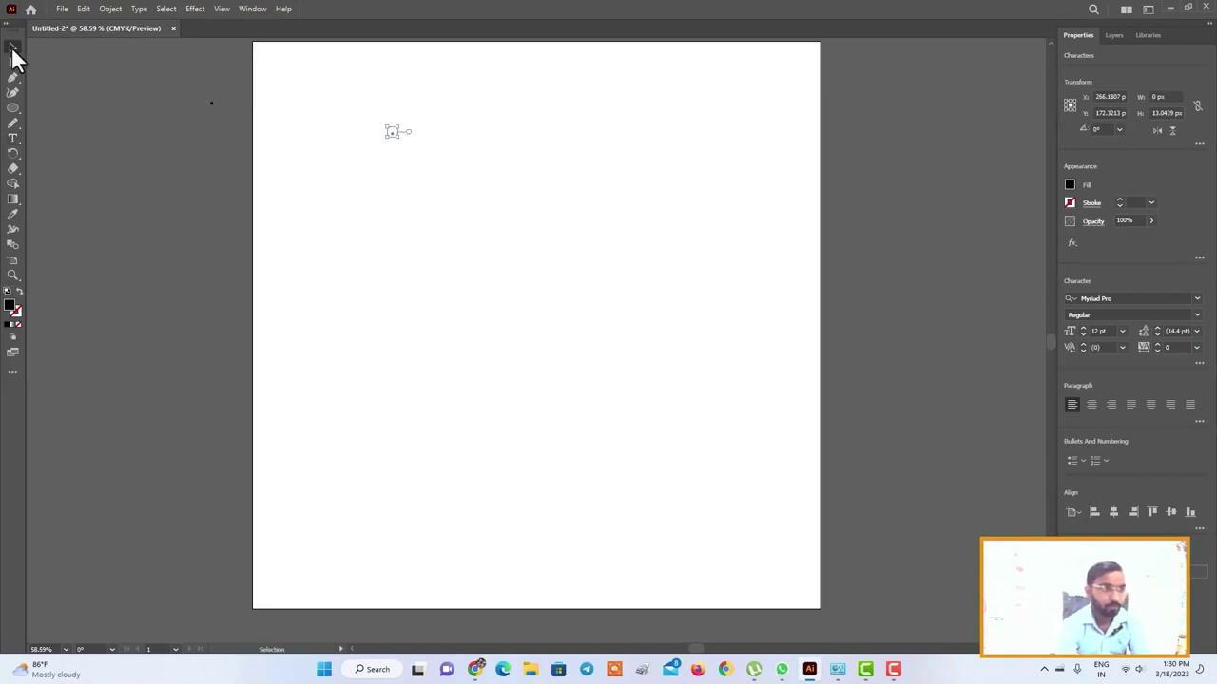
Step: Create a new text line near the top middle reading KAMALDNP
click(20, 138)
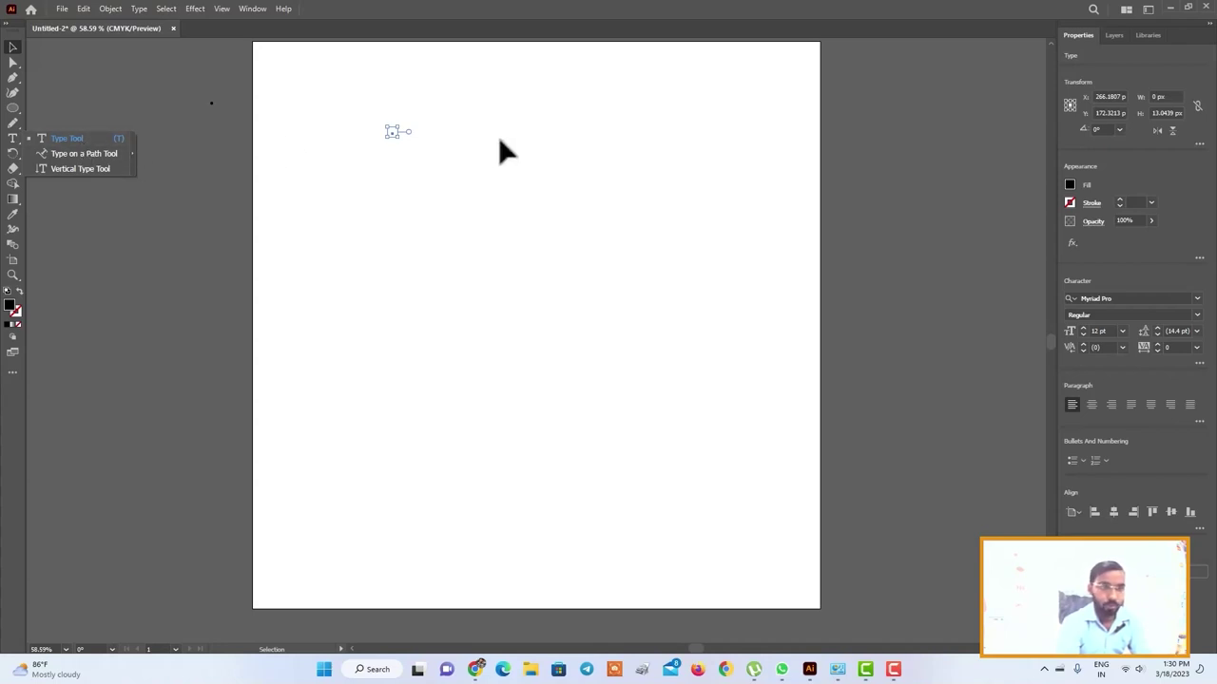
click(75, 139)
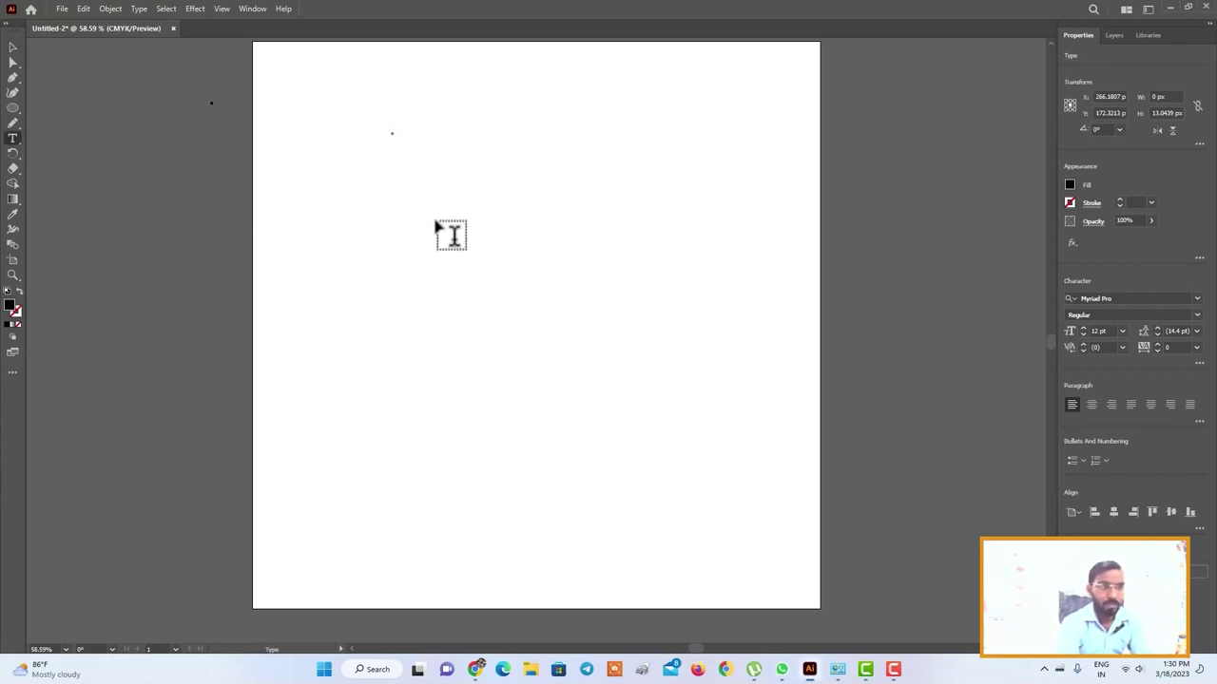
click(494, 164)
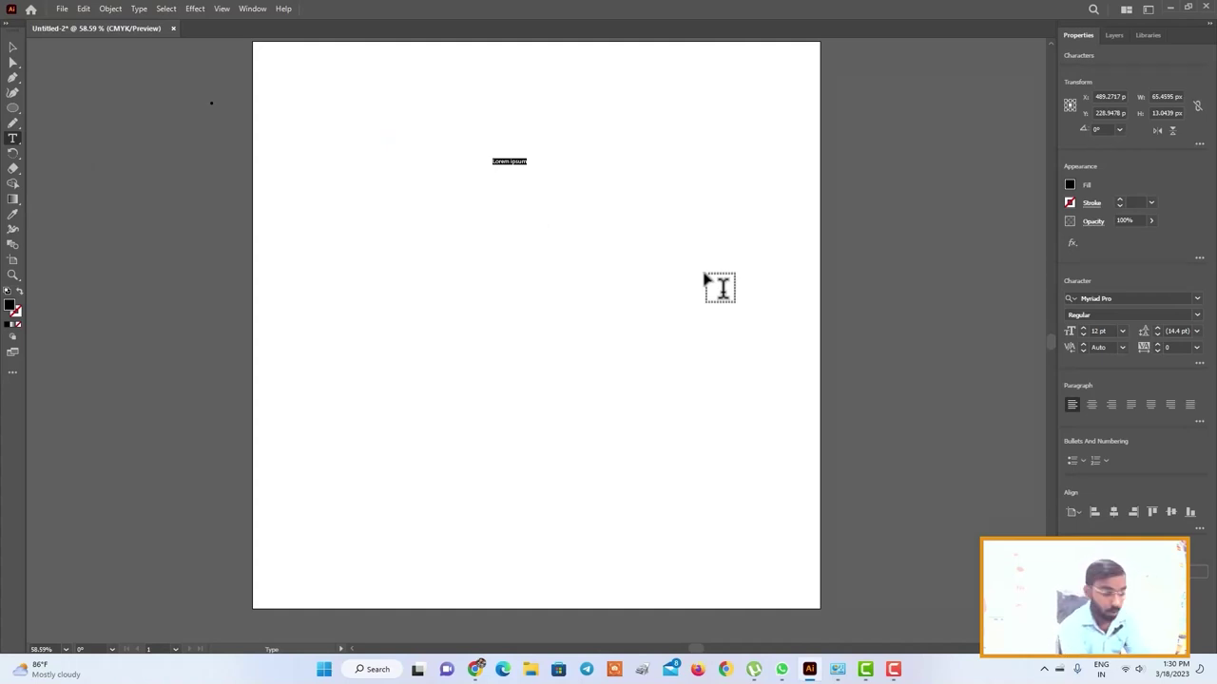
text(M)
key(BackSpace)
text(KAMALCNR)
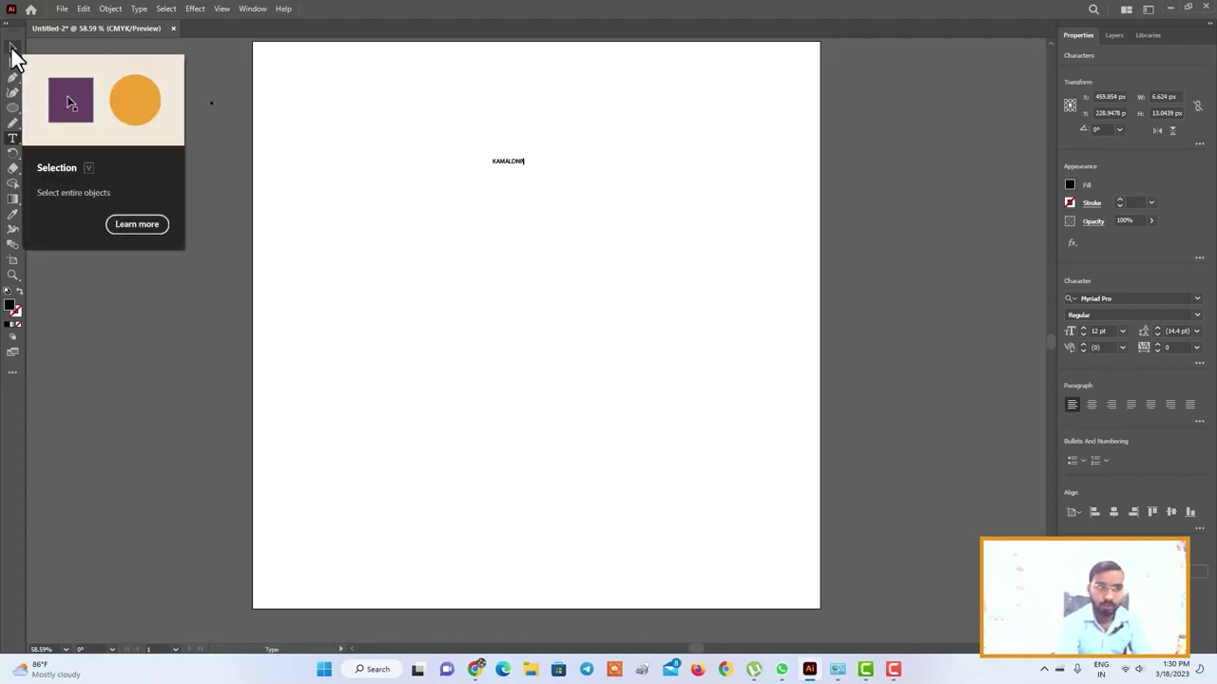
Step: Drag the KAMALDNP corner handles outward to scale it to about 303 pt and wider
click(13, 48)
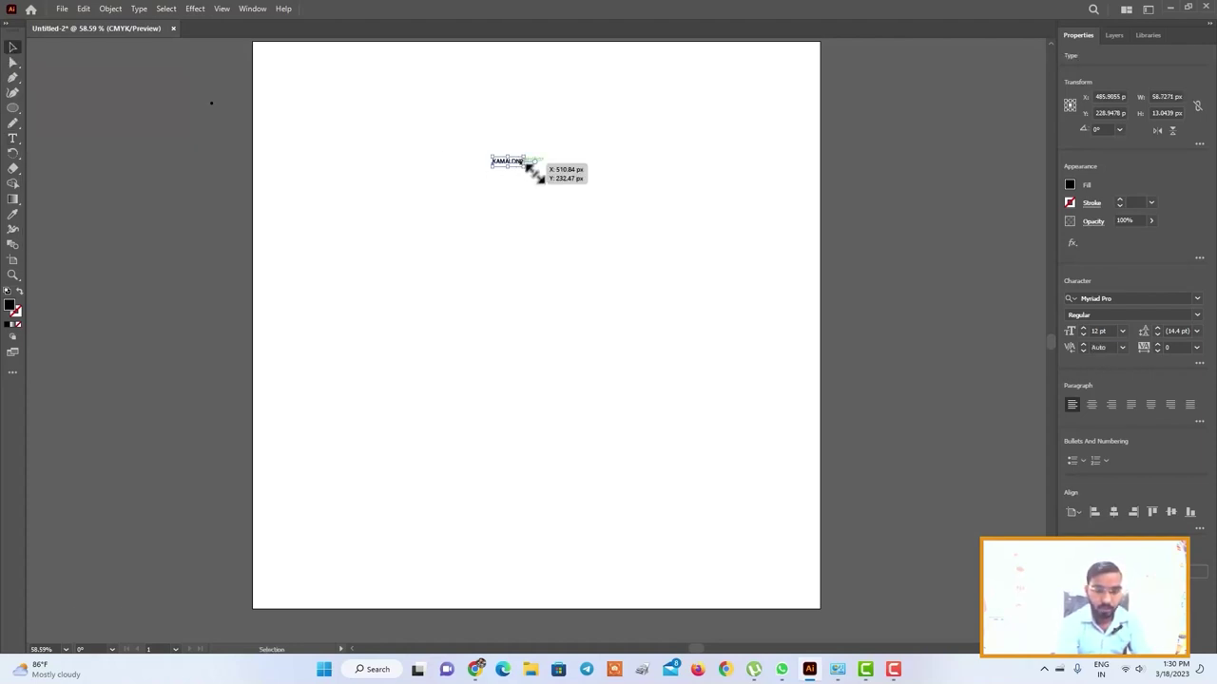
drag(524, 161, 741, 234)
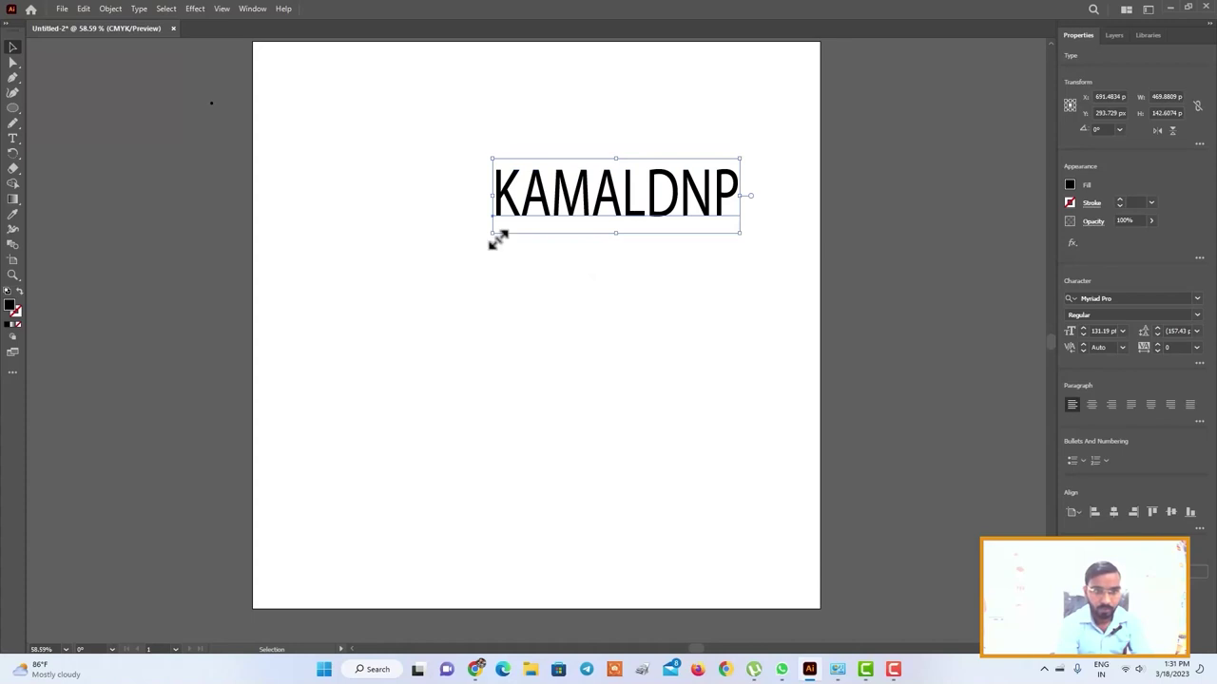
drag(492, 233, 388, 334)
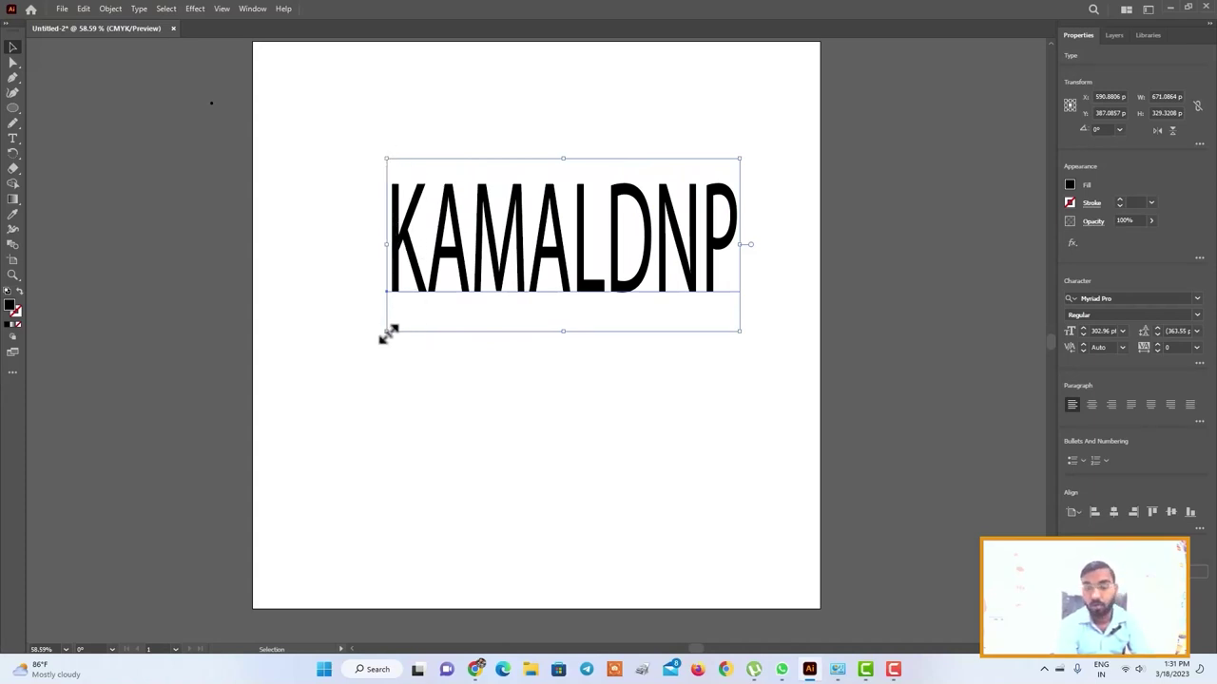
drag(387, 332, 293, 321)
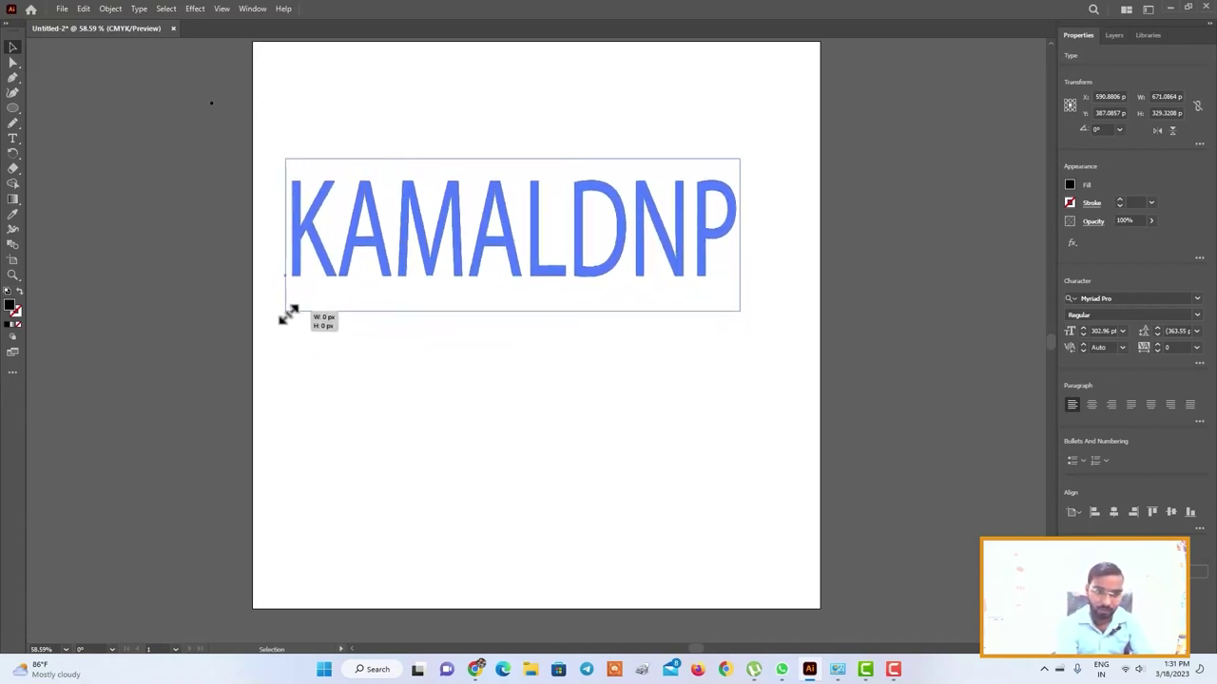
drag(293, 321, 288, 315)
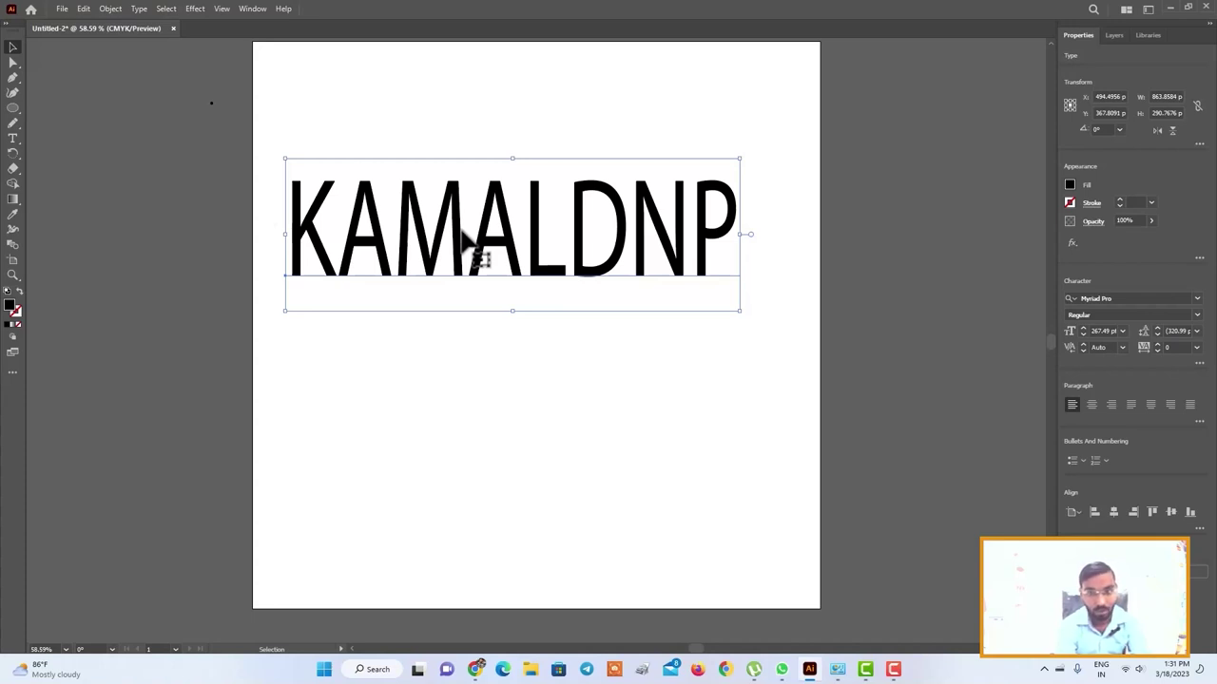
Step: Try several solid colour and brown swirl pattern fills on the KAMALDNP text
click(1069, 183)
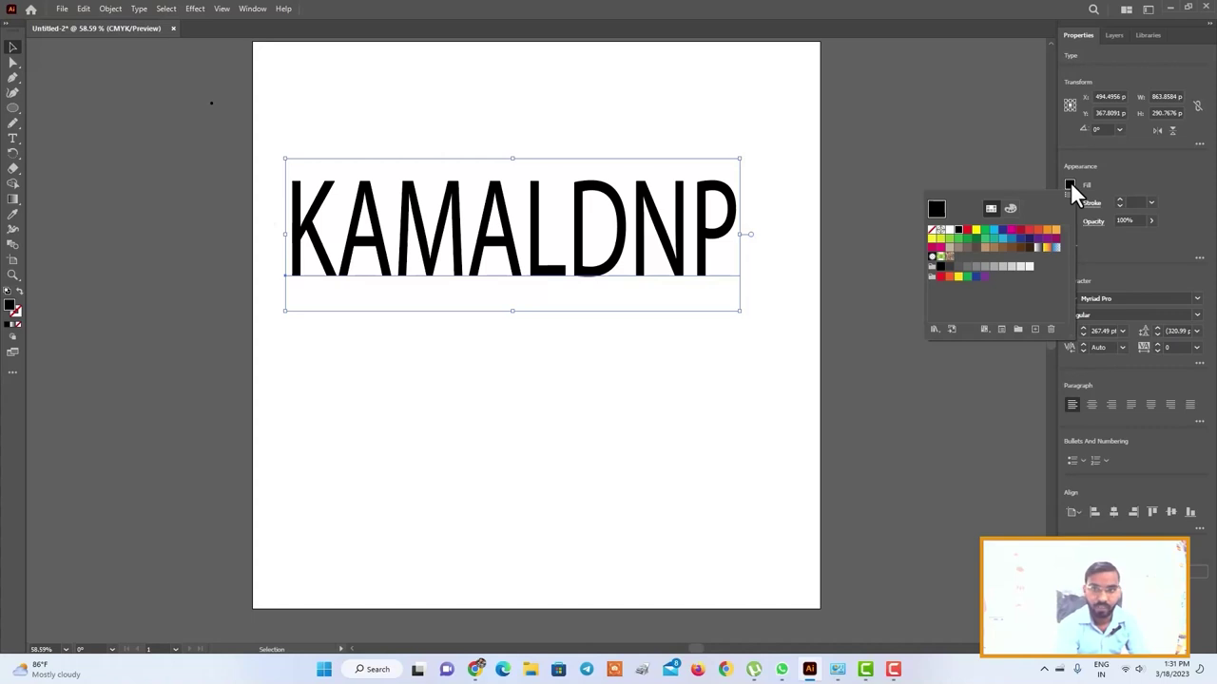
click(967, 231)
click(977, 230)
click(1022, 237)
click(1029, 233)
click(1045, 232)
click(943, 258)
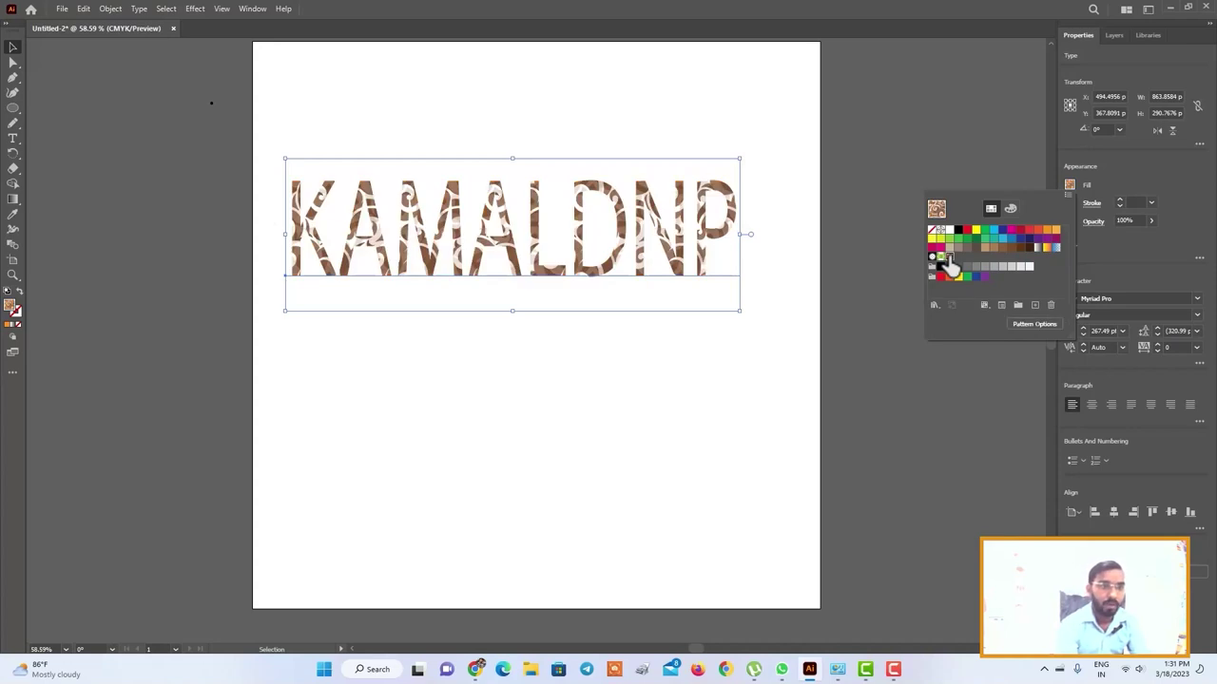
Step: Cycle through leaf and swirl pattern fills, then settle on a solid red fill
click(939, 258)
click(932, 260)
click(949, 257)
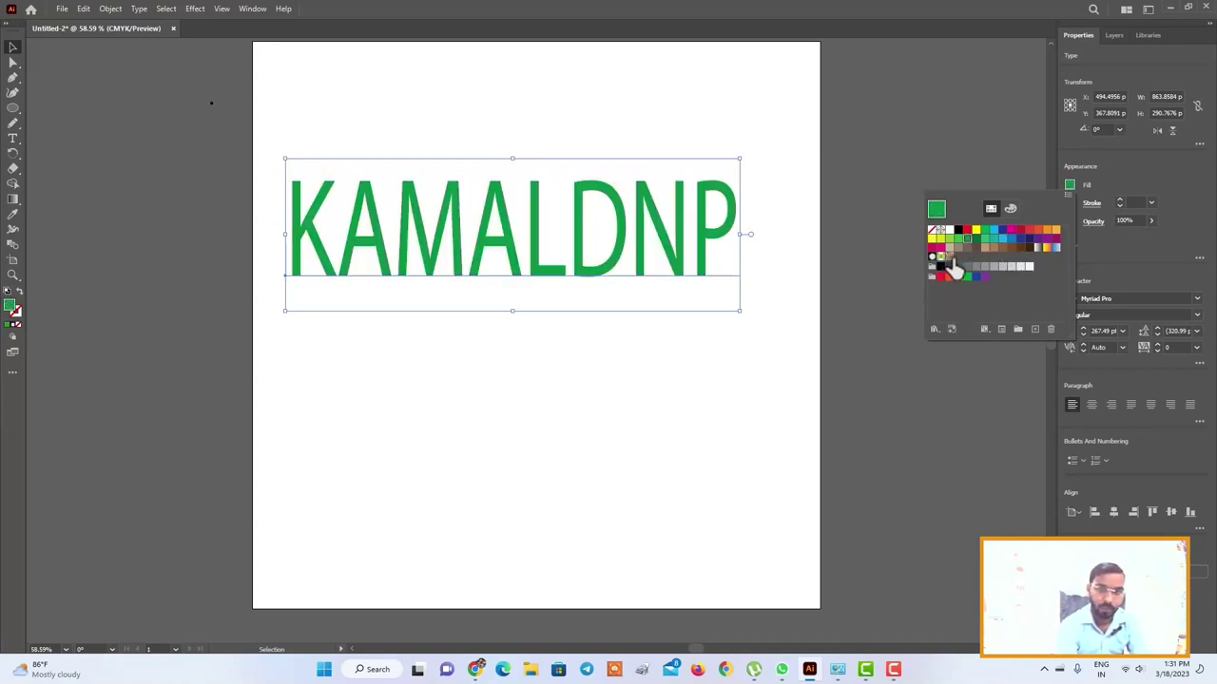
click(957, 263)
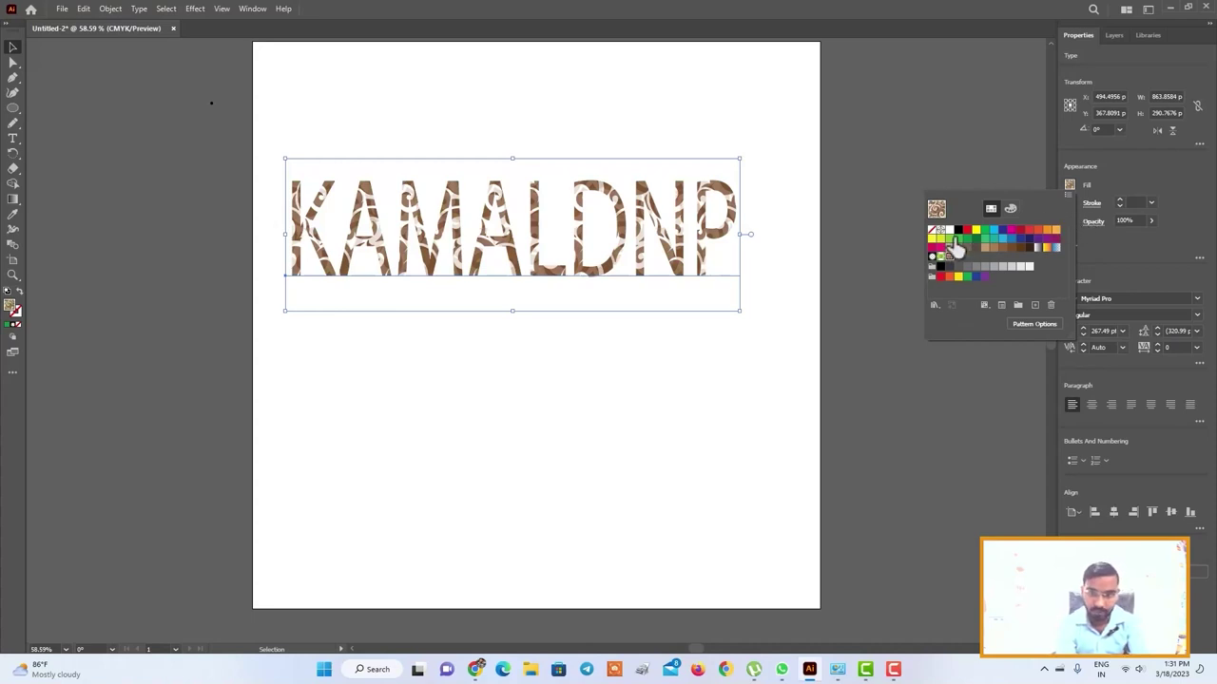
click(958, 230)
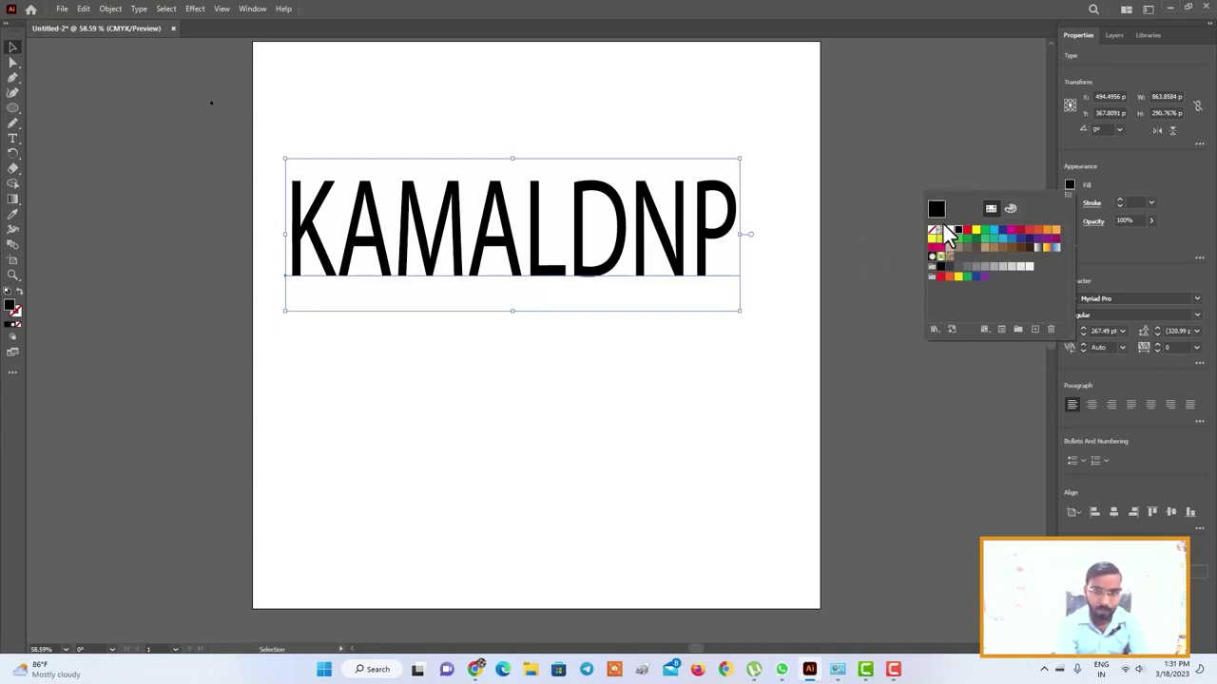
click(967, 231)
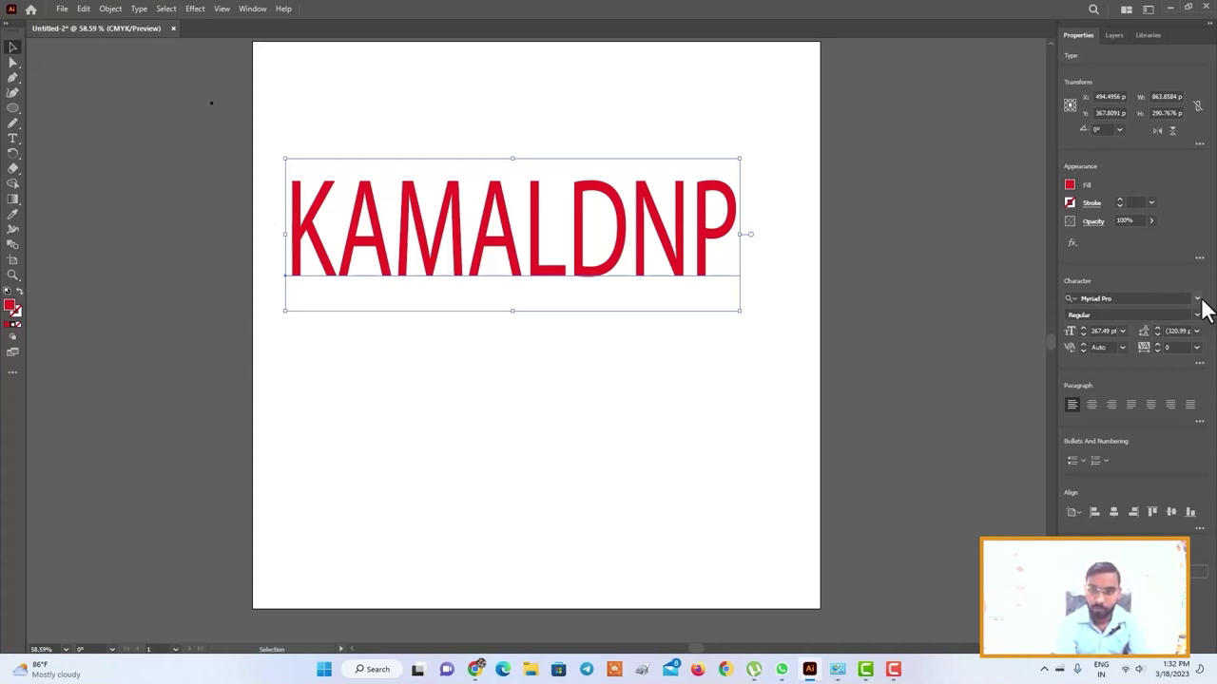
click(1119, 199)
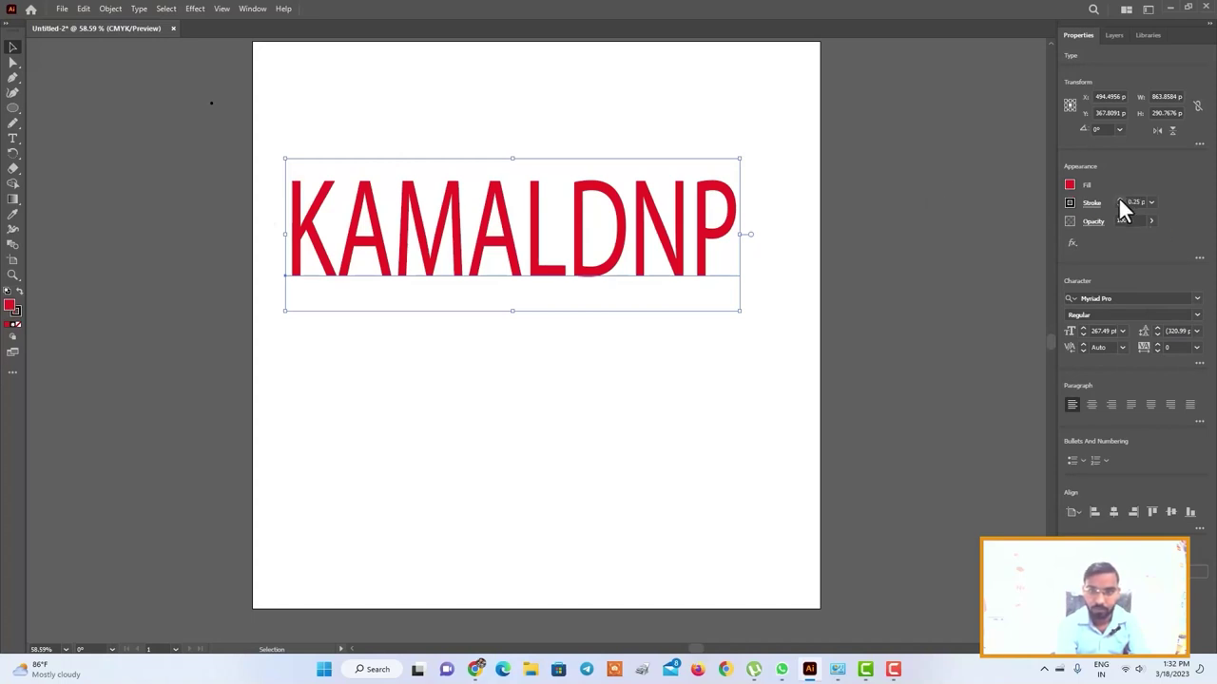
Step: Thicken the text's black outline to 0.75 pt and reselect KAMALDNP
click(1119, 201)
click(554, 429)
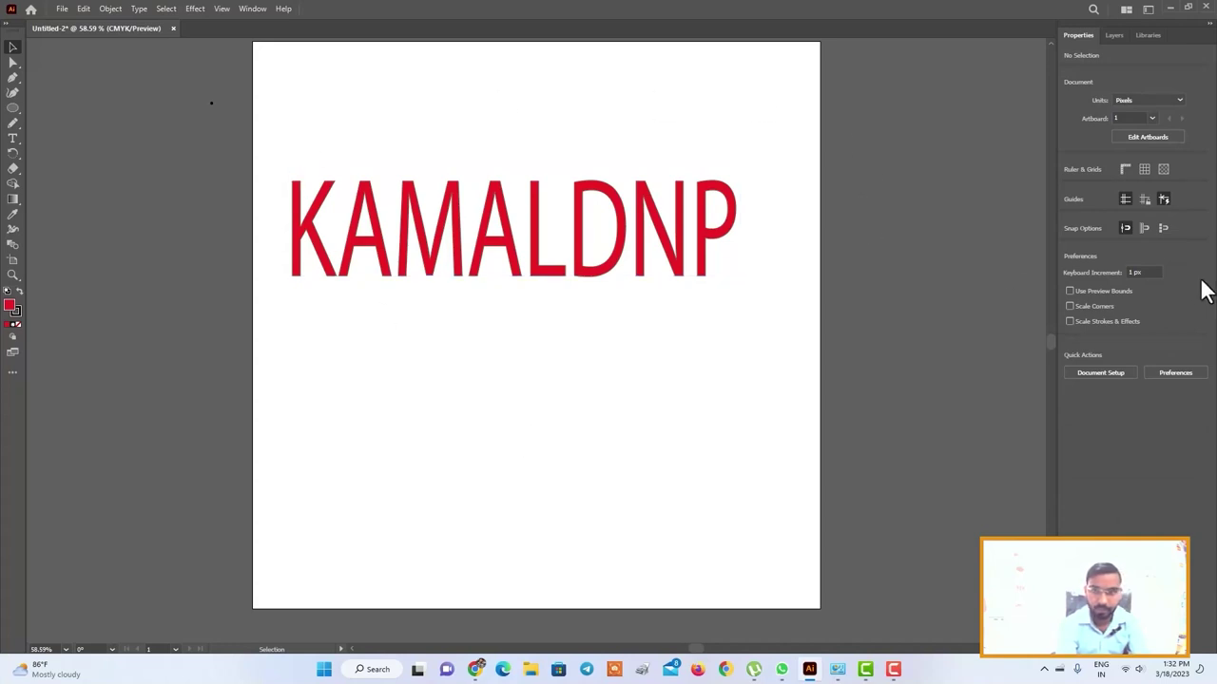
click(511, 213)
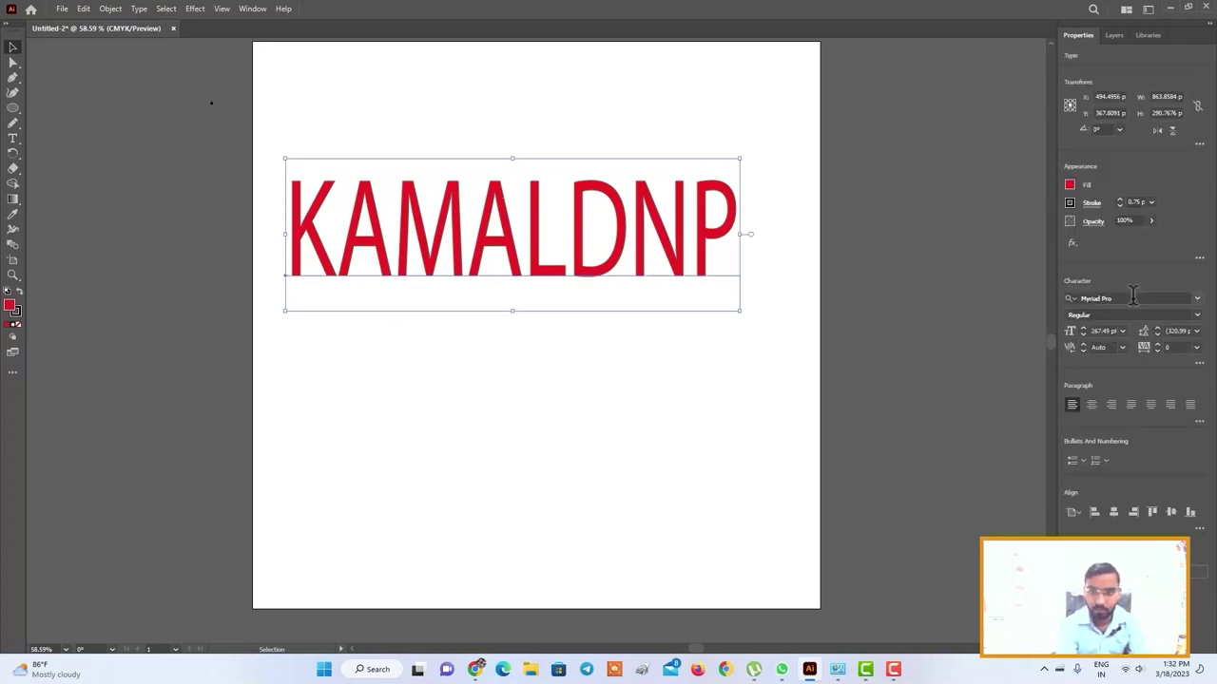
Step: Set KAMALDNP in News701 BT Bold and narrow it to about 967 px wide
click(1195, 304)
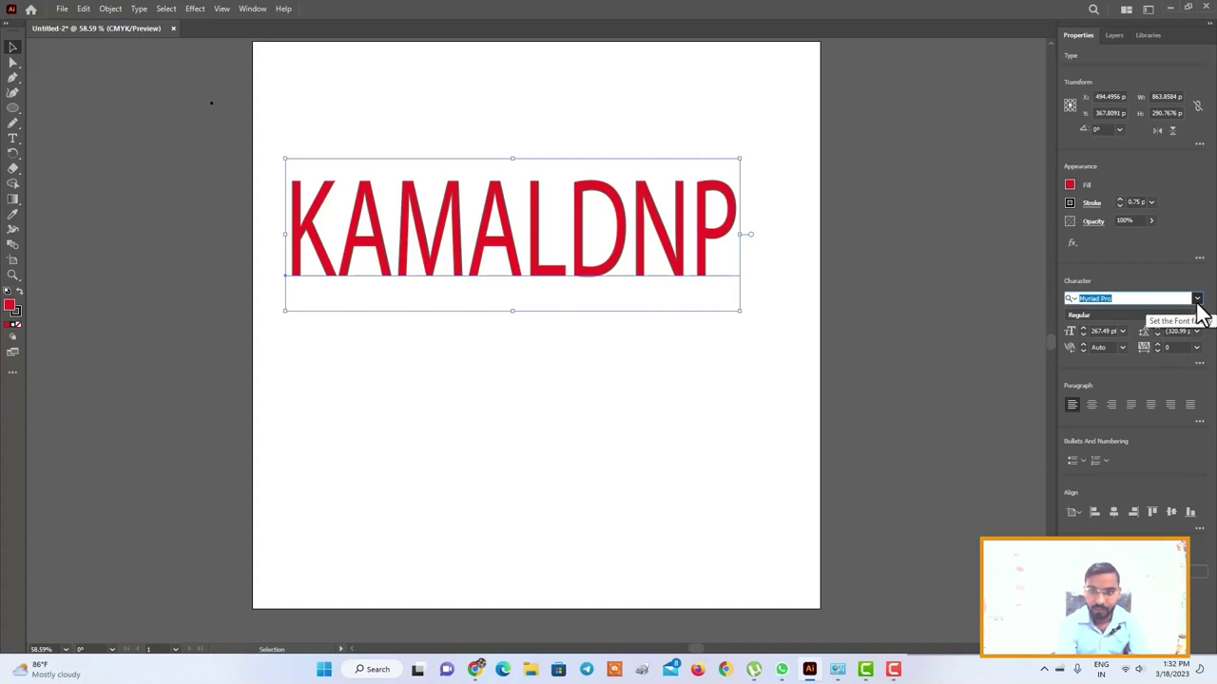
click(1196, 302)
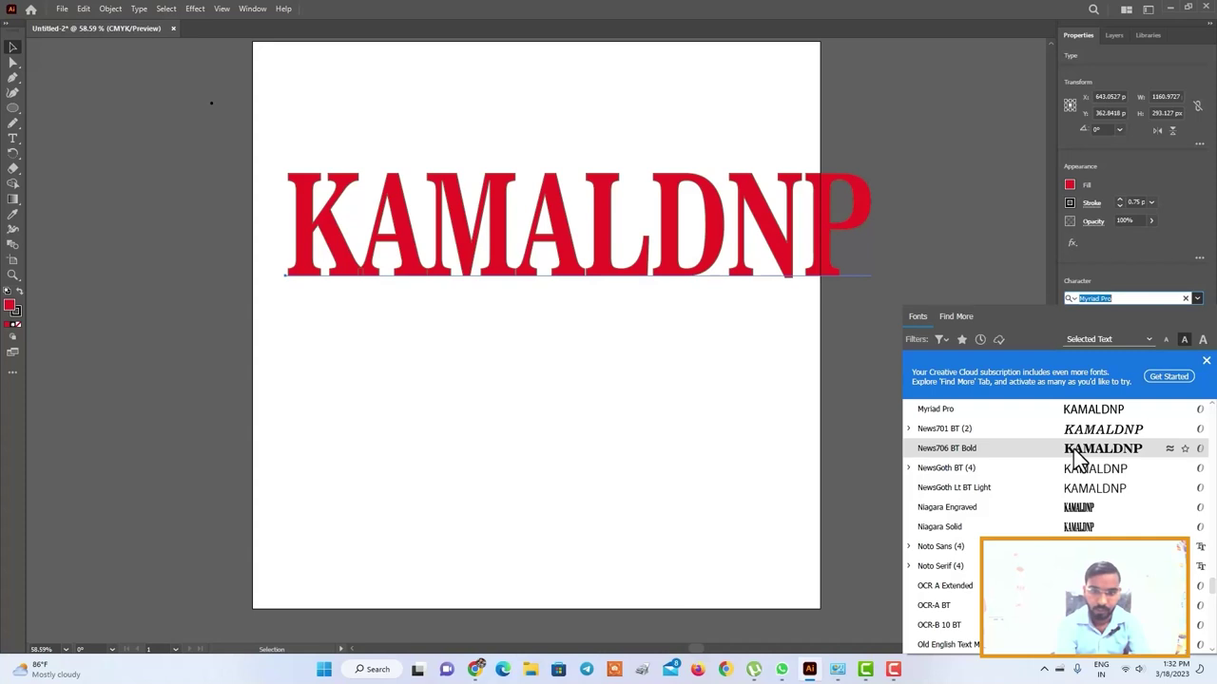
click(997, 430)
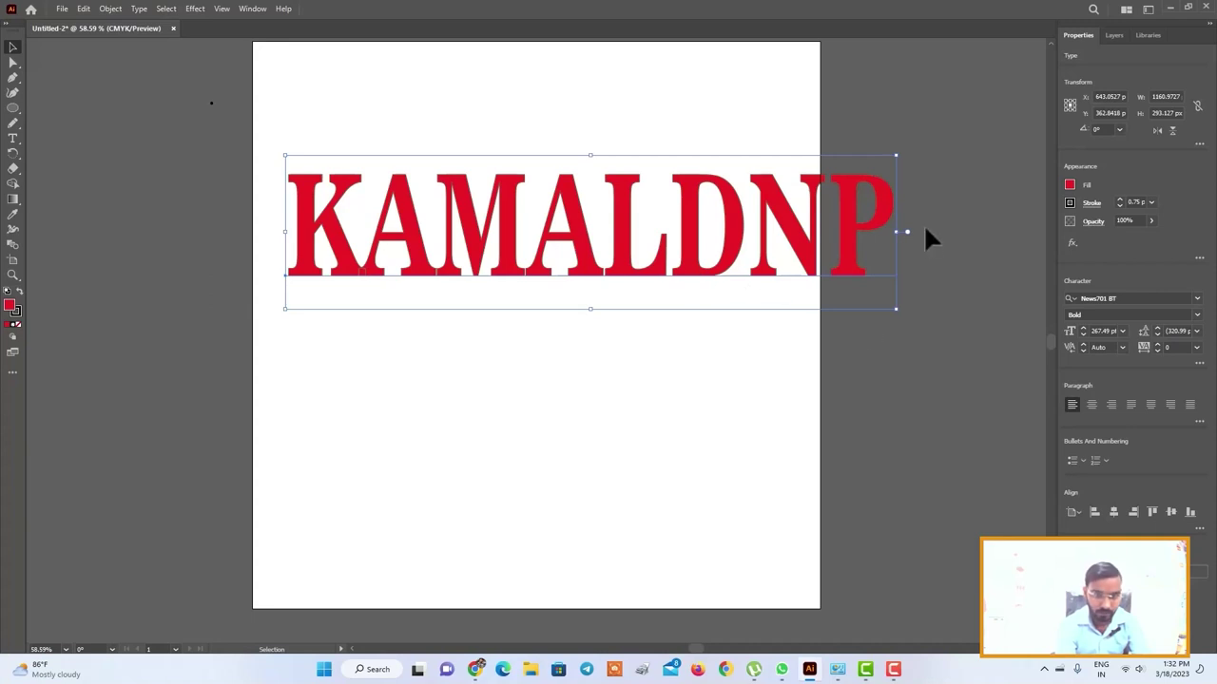
drag(897, 231, 804, 230)
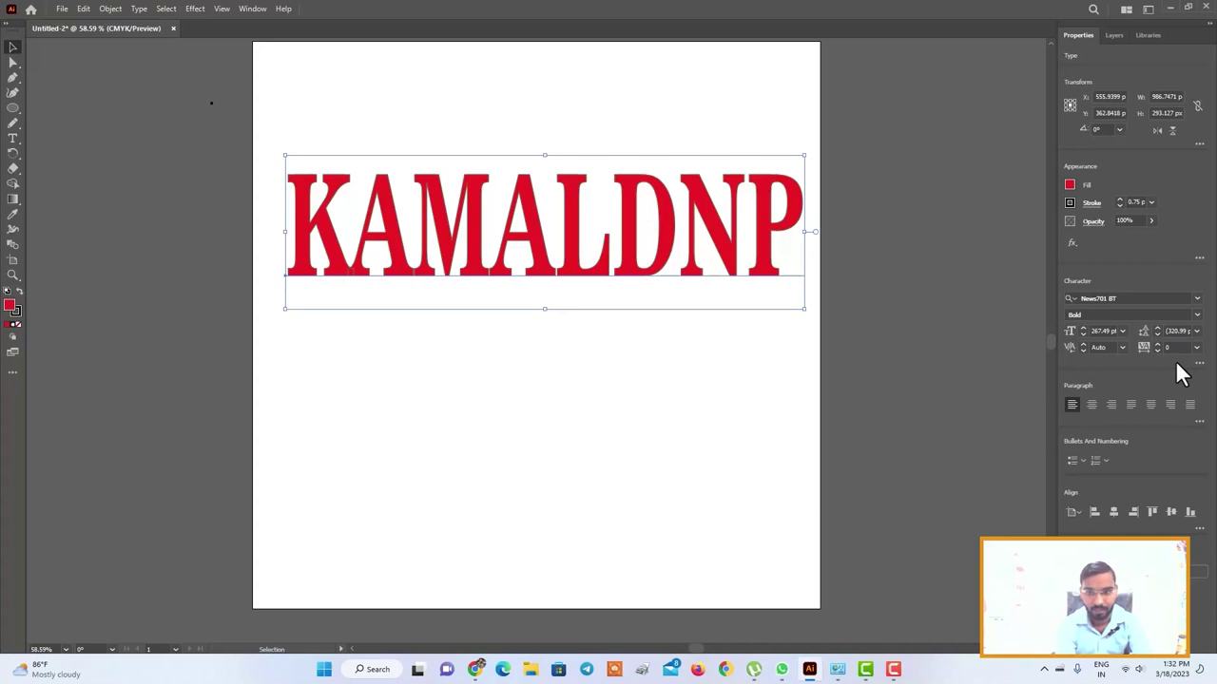
Step: Try the Italic font style on KAMALDNP, then revert it to Bold
click(1196, 315)
click(1132, 327)
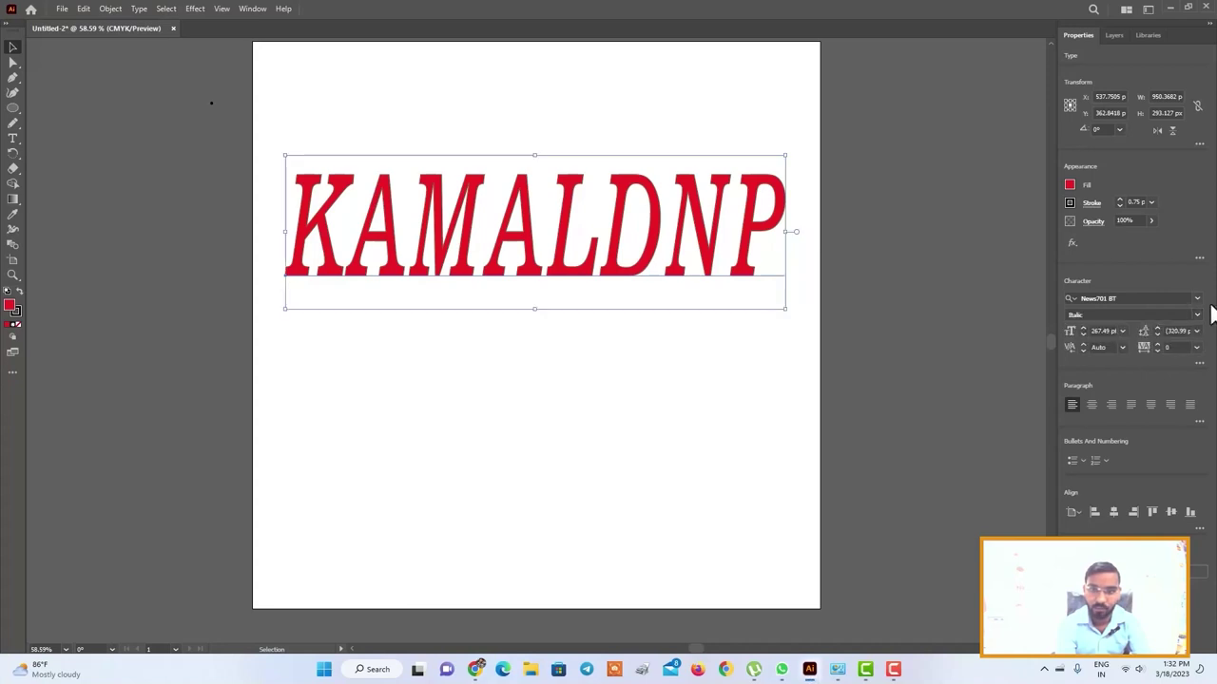
click(1197, 315)
click(1131, 342)
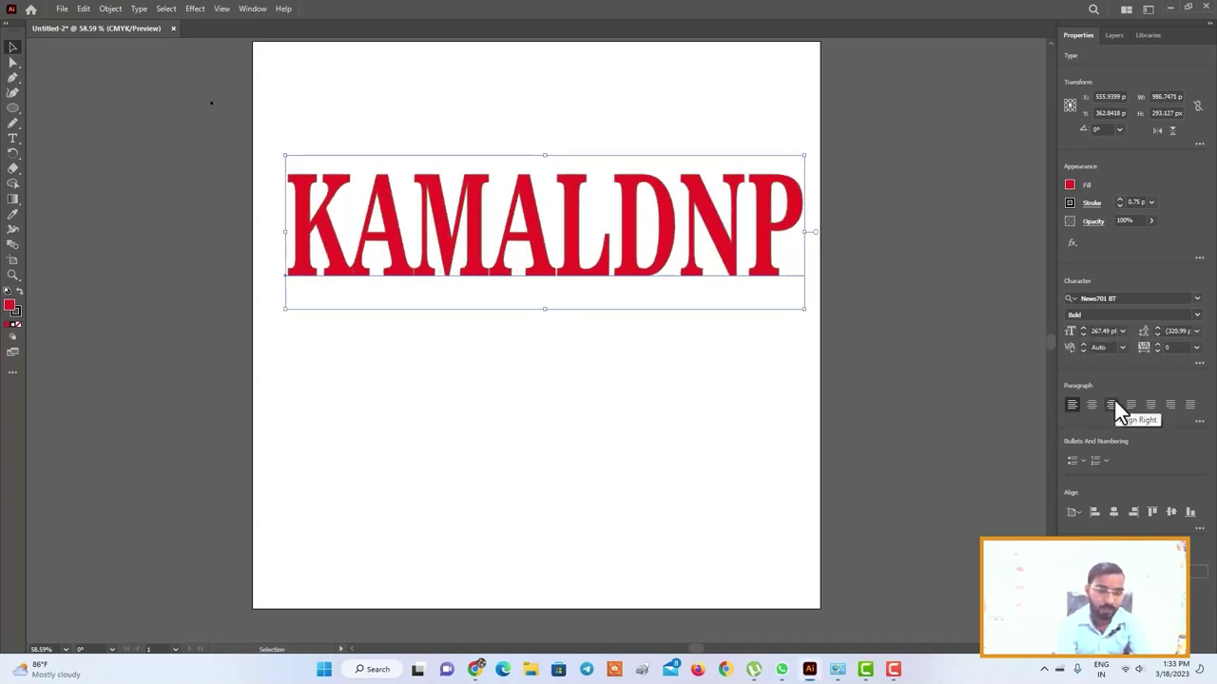
Step: Step the font size up to 277 pt, then back down to 273 pt
click(1082, 331)
click(1083, 331)
click(1082, 331)
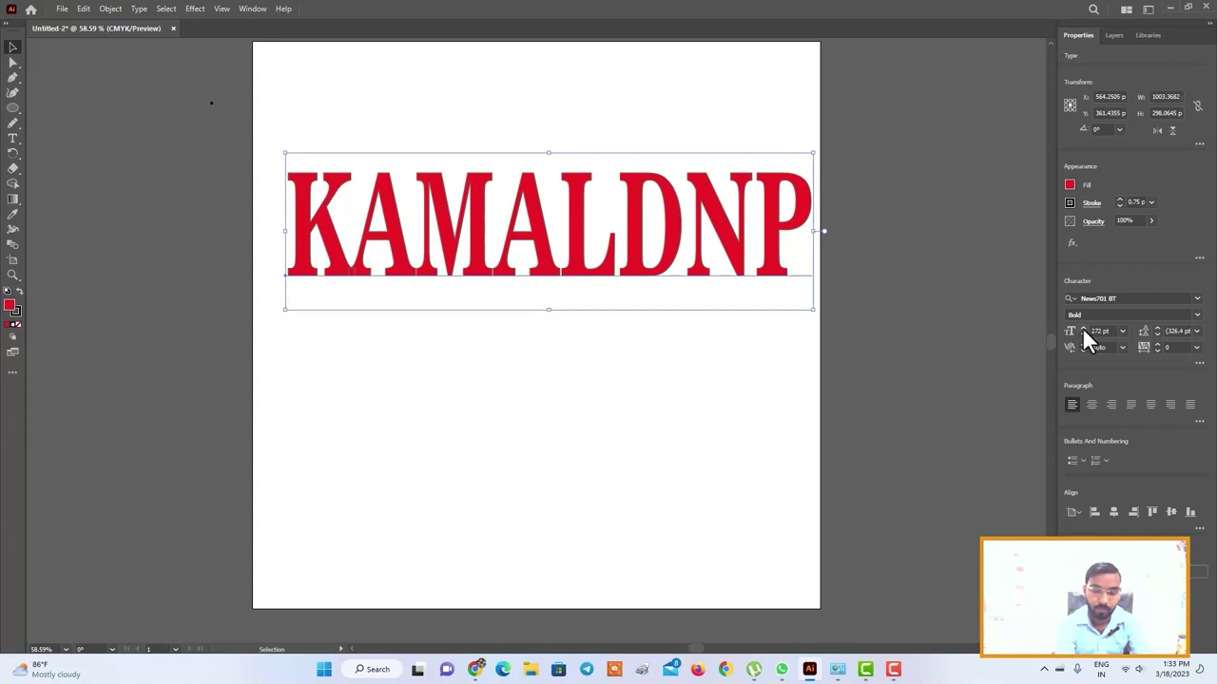
click(1082, 330)
click(1083, 330)
click(1082, 330)
click(1083, 330)
click(1082, 330)
click(1082, 332)
click(1082, 333)
click(1082, 333)
click(1082, 332)
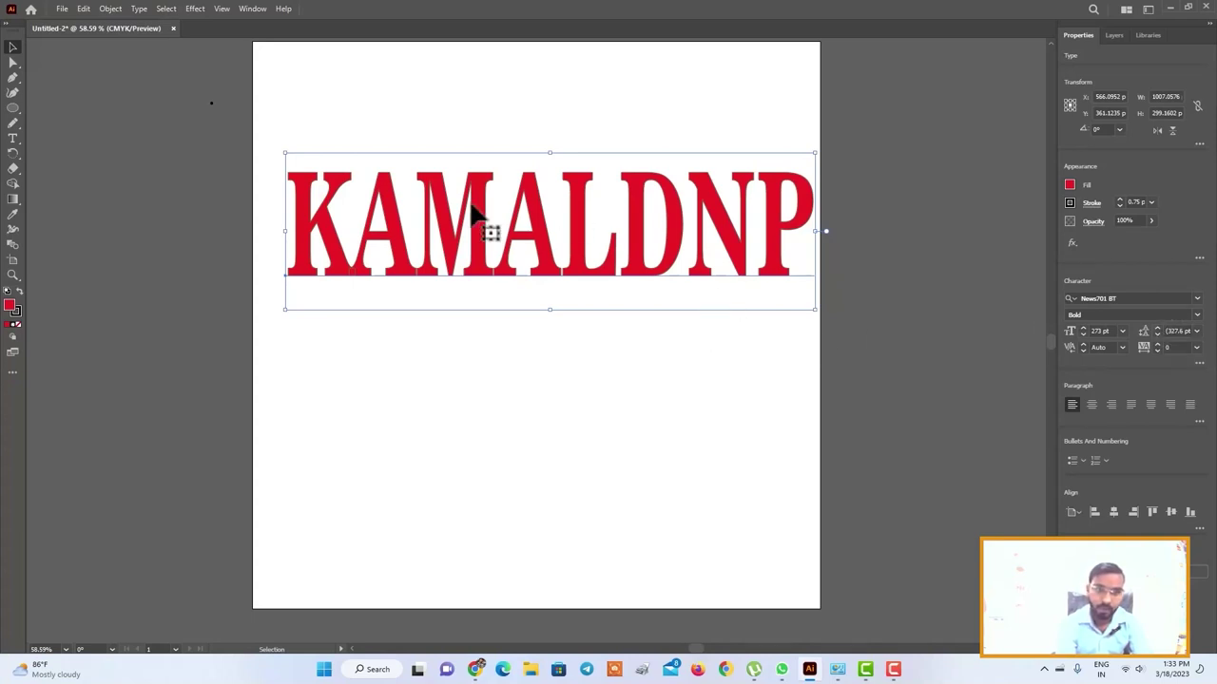
Step: Add a second line reading kakkaasd below KAMALDNP
key(t)
key(Return)
text(kakka)
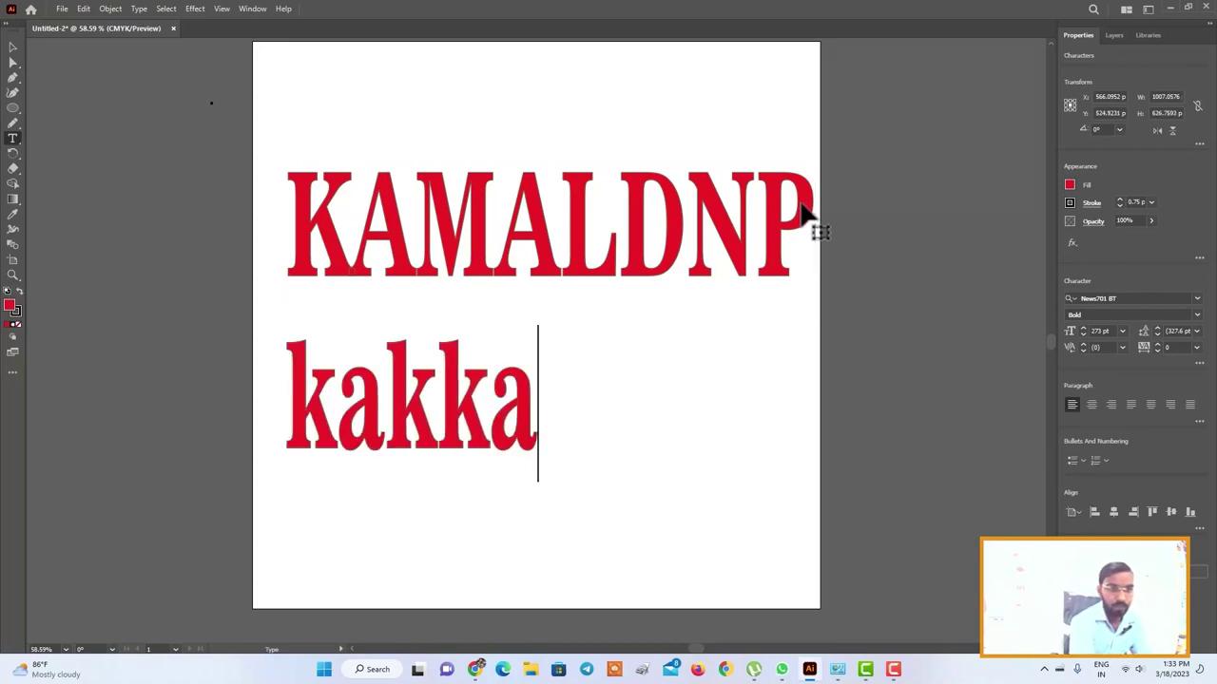
text(asd)
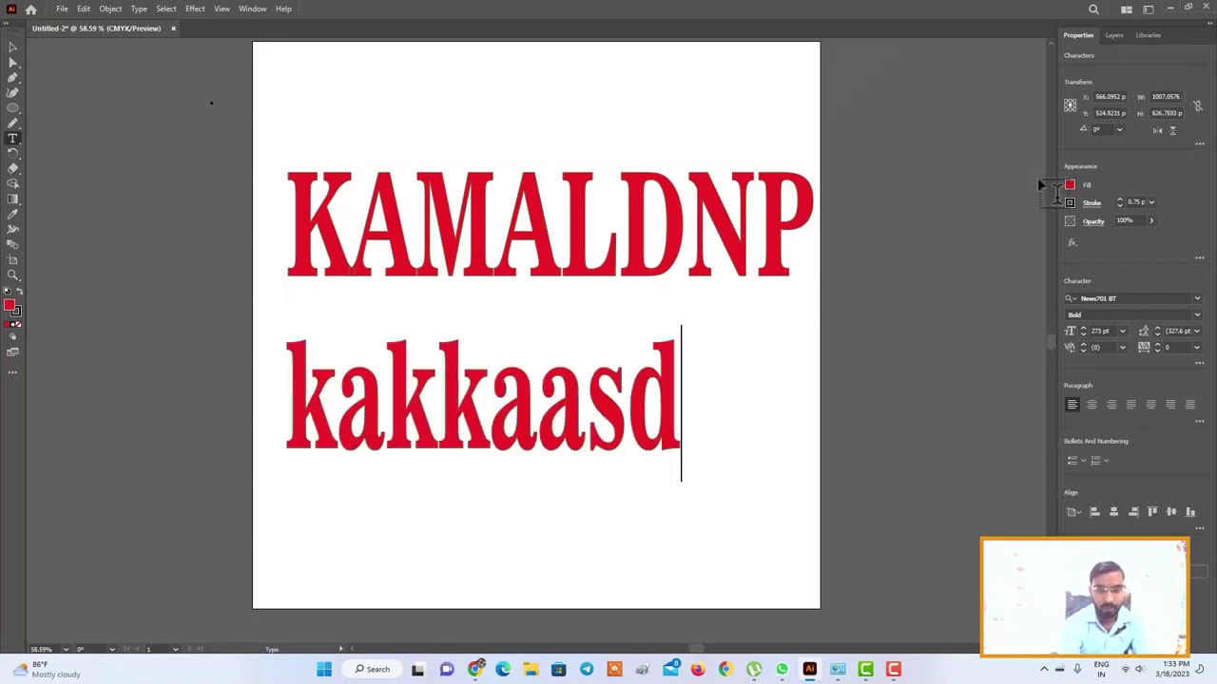
click(13, 47)
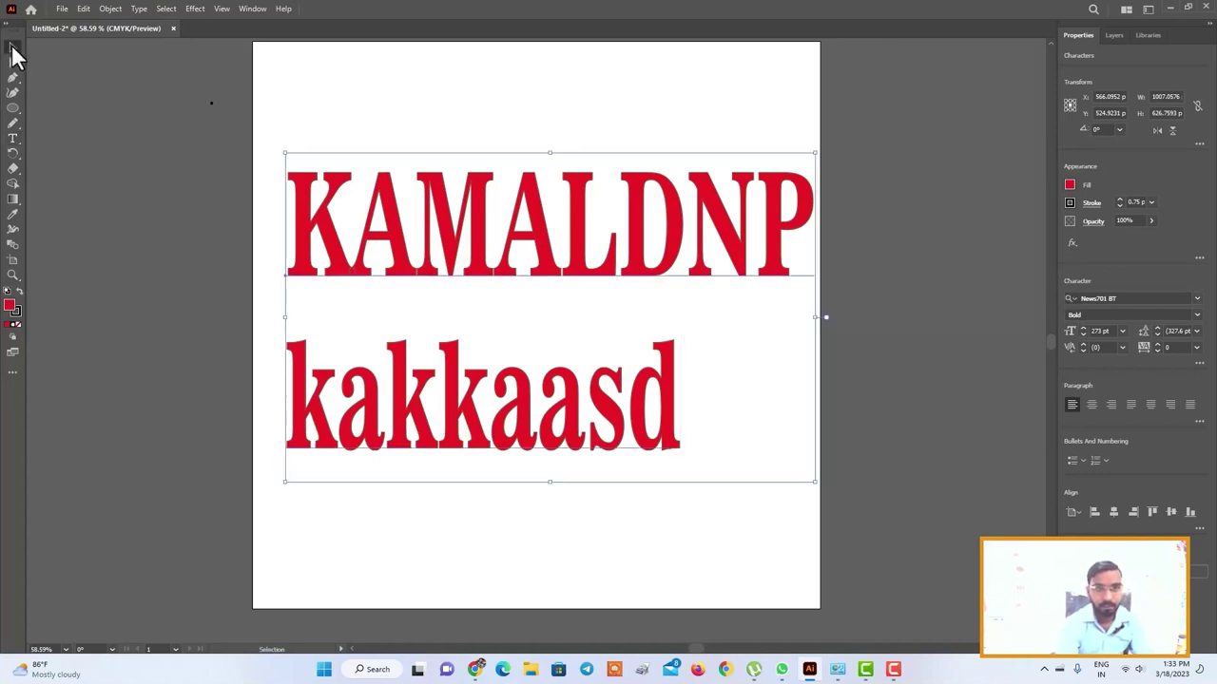
Step: Raise the leading to 355 pt, then lower it to 222 pt
click(1157, 329)
click(1158, 328)
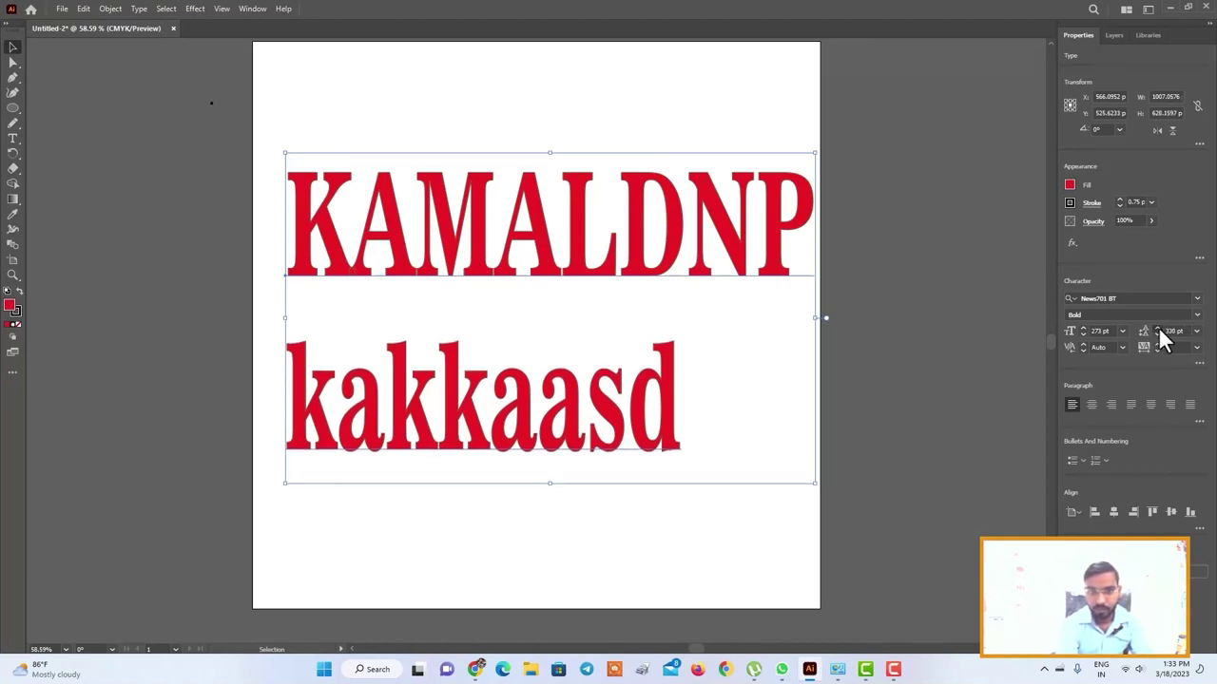
click(1157, 329)
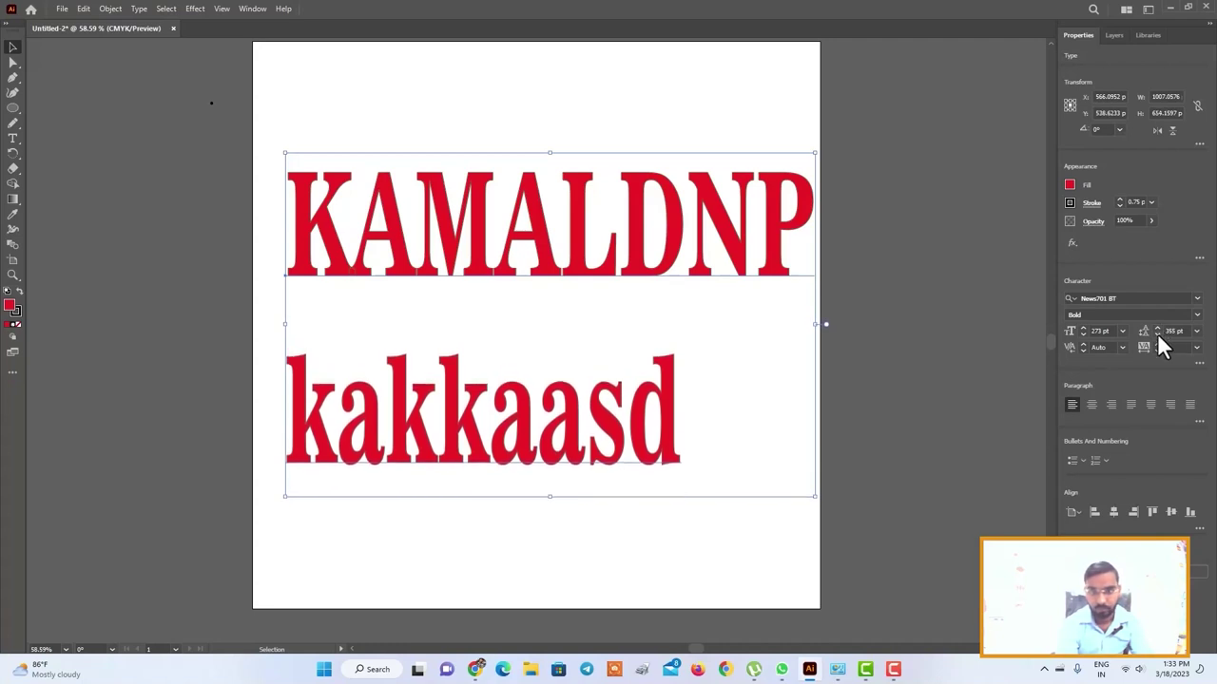
click(1158, 335)
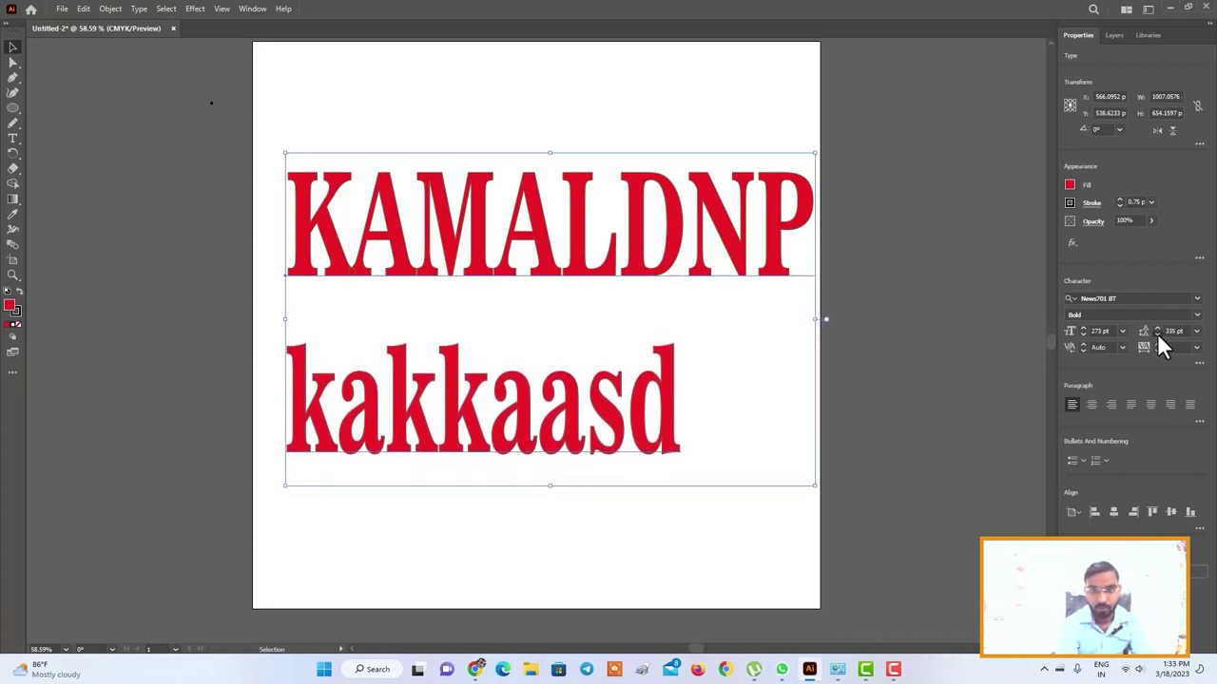
click(1158, 334)
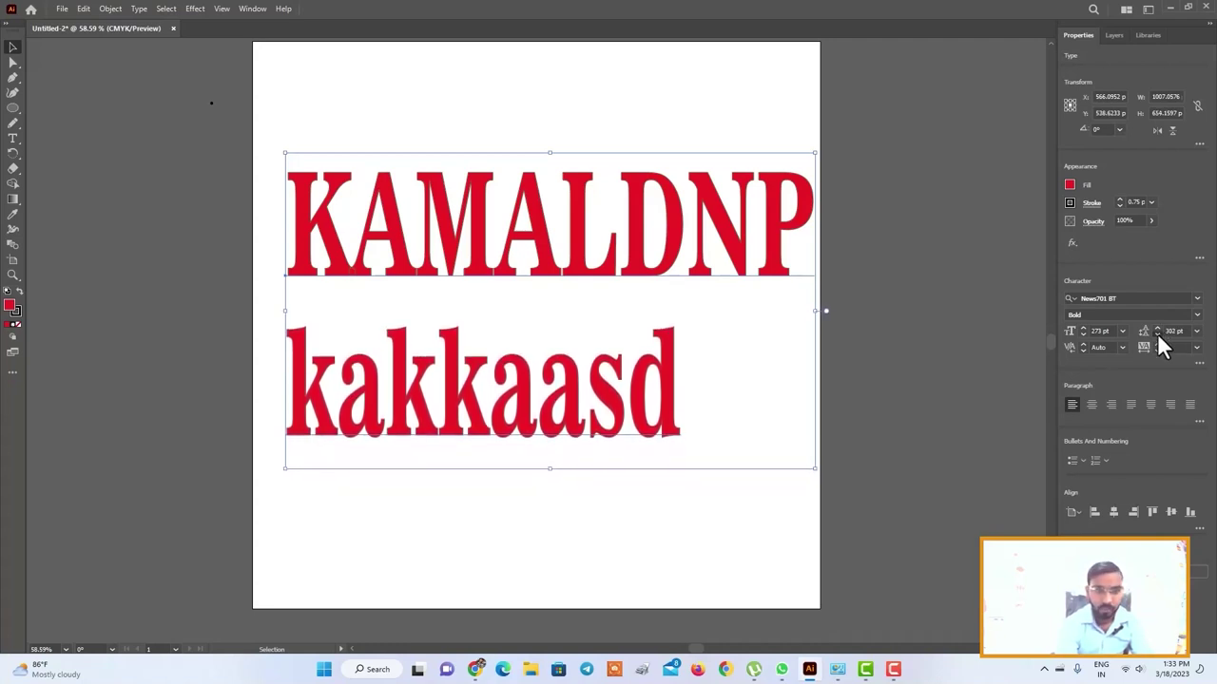
click(1158, 334)
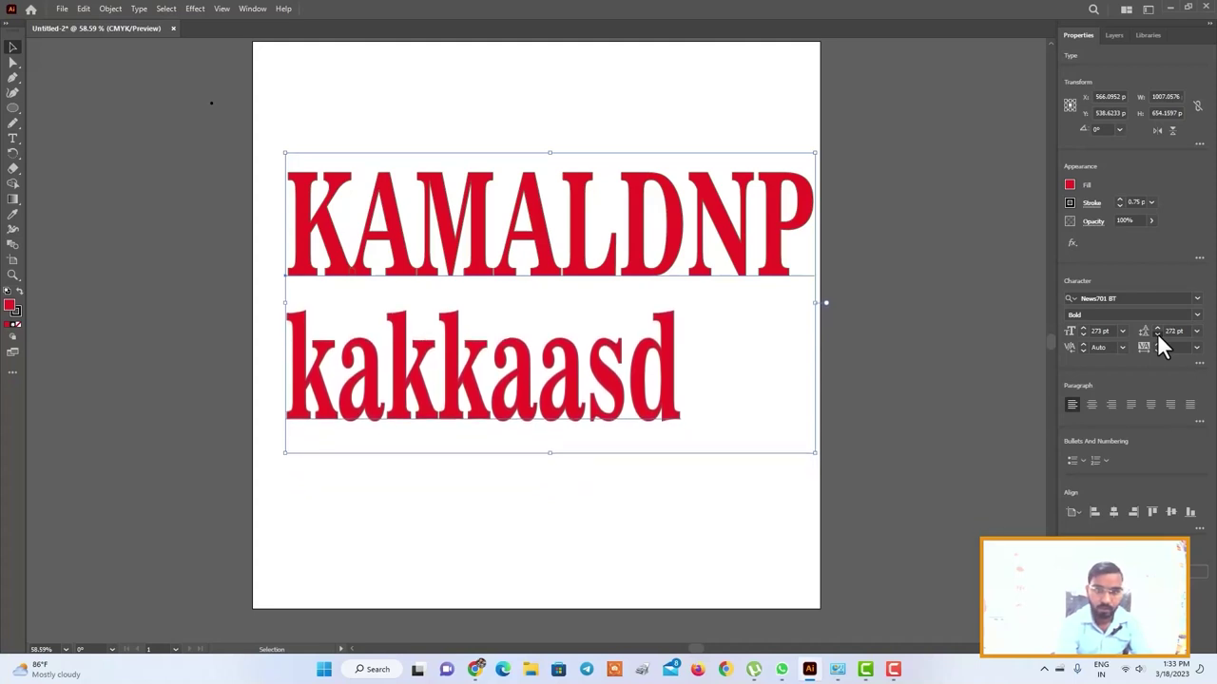
click(1157, 333)
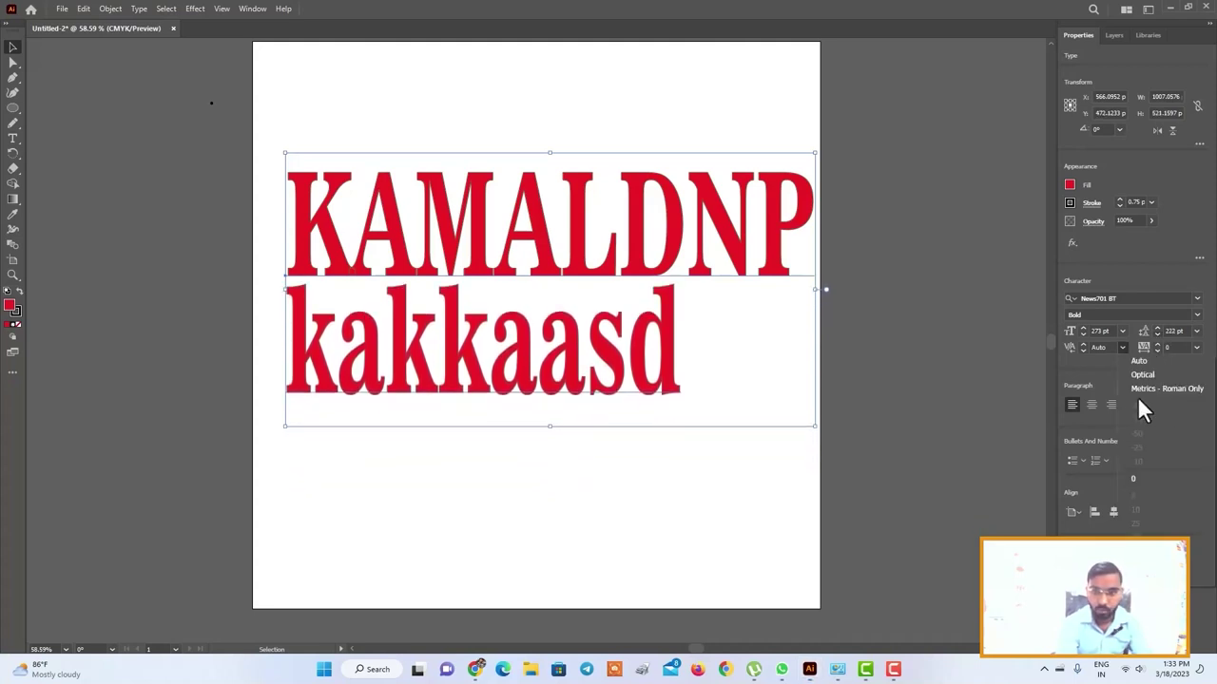
click(1103, 361)
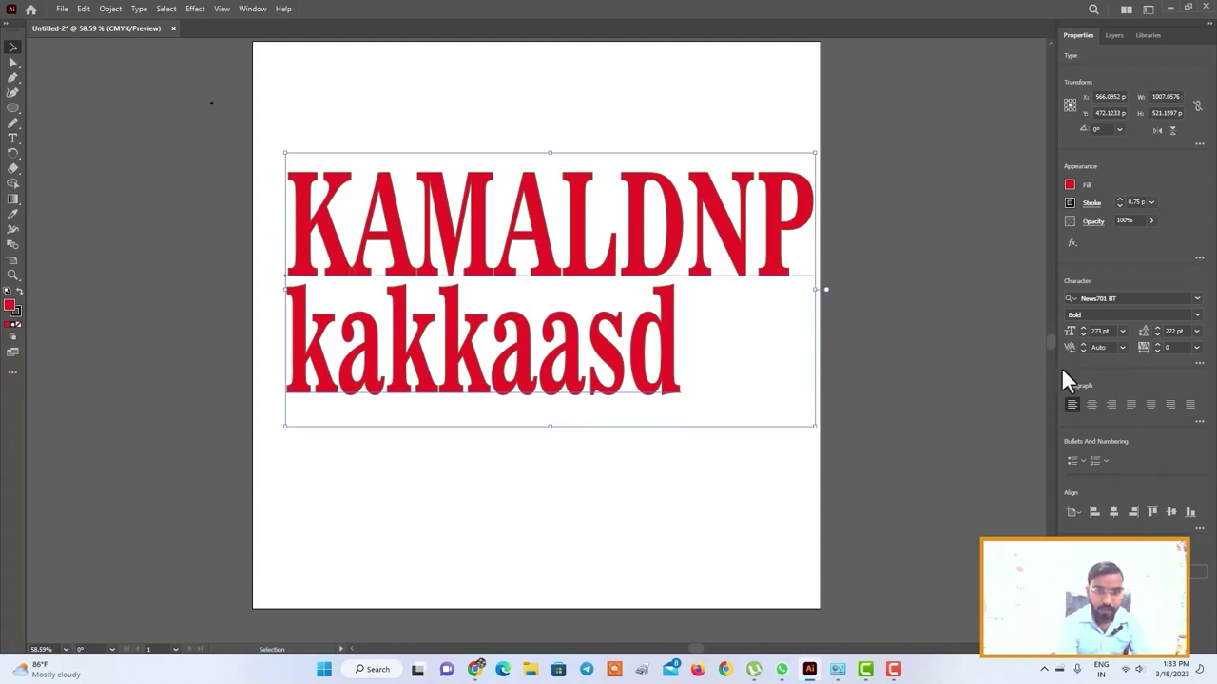
Step: Try Optical and Metrics kerning on the red text, then return kerning to Auto
click(1122, 346)
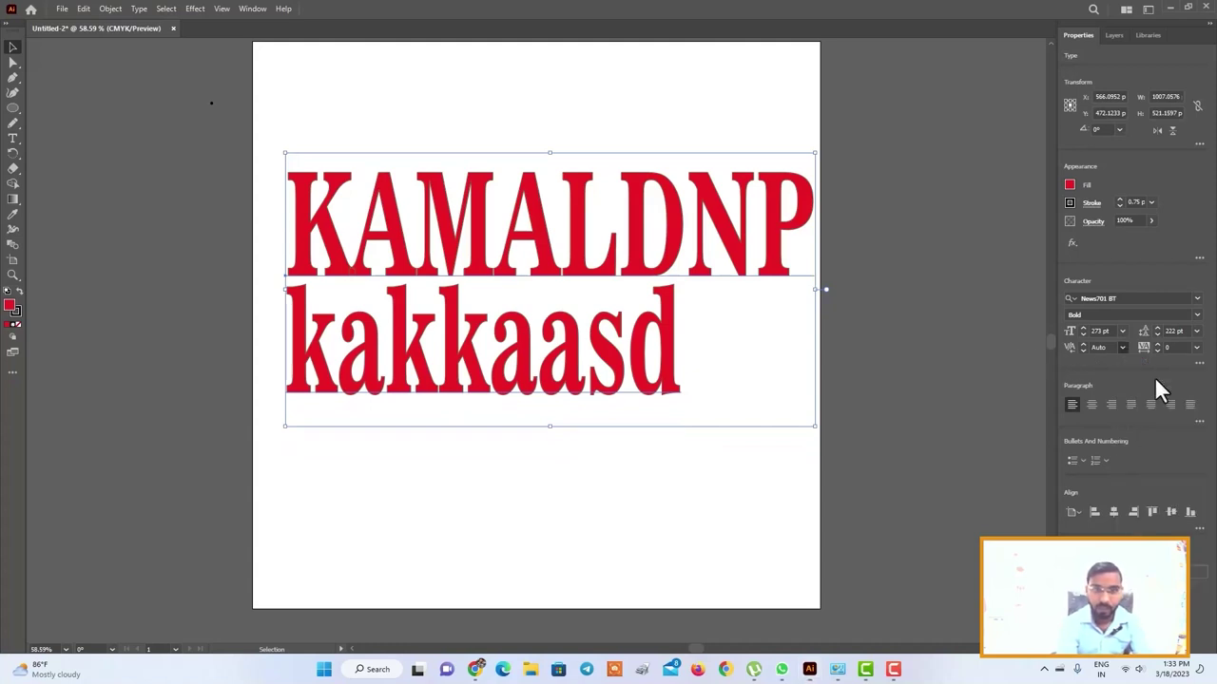
click(1155, 378)
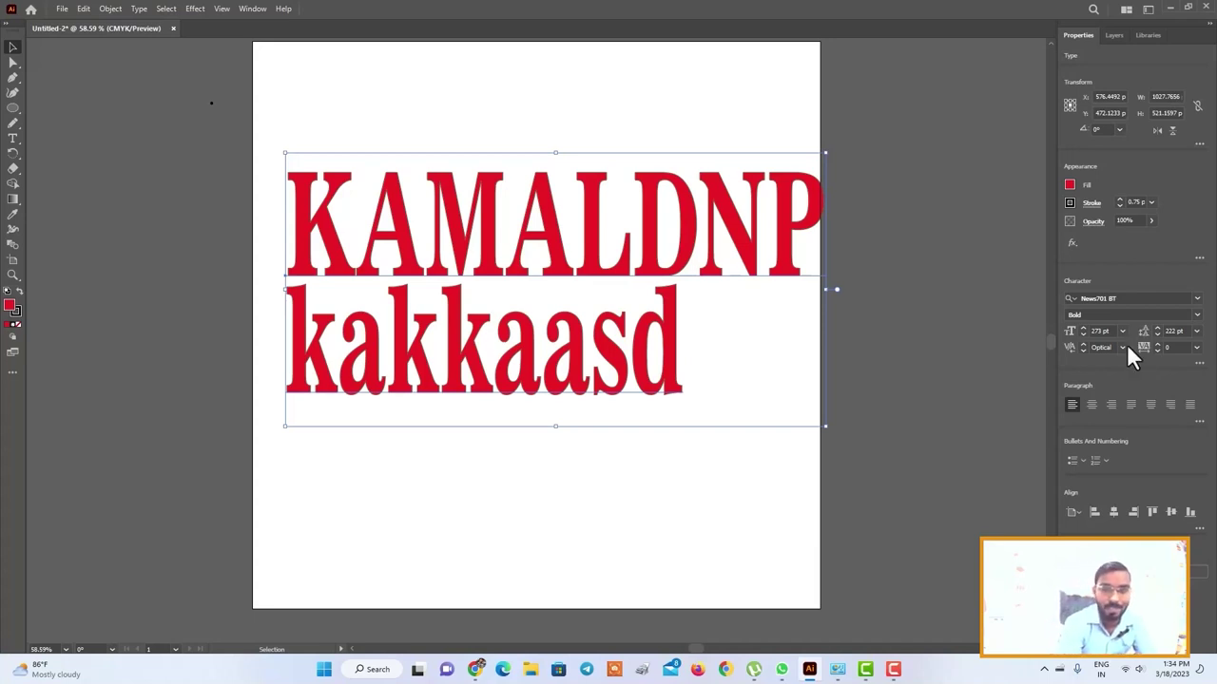
click(1122, 348)
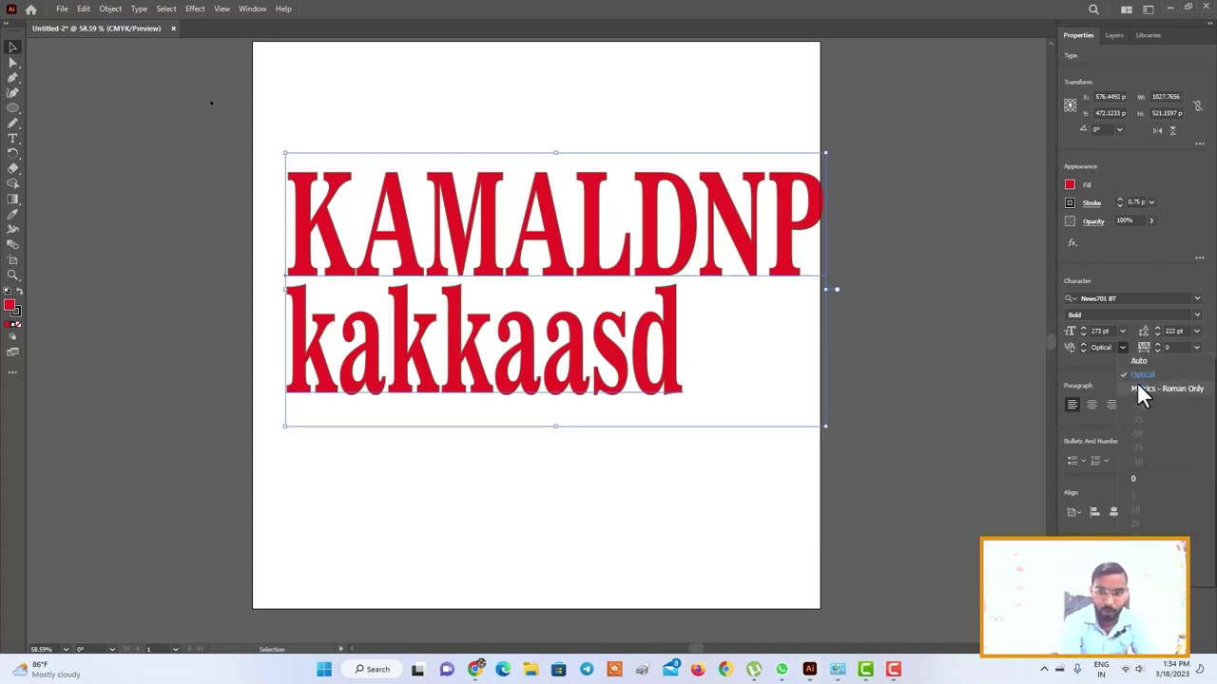
click(1137, 388)
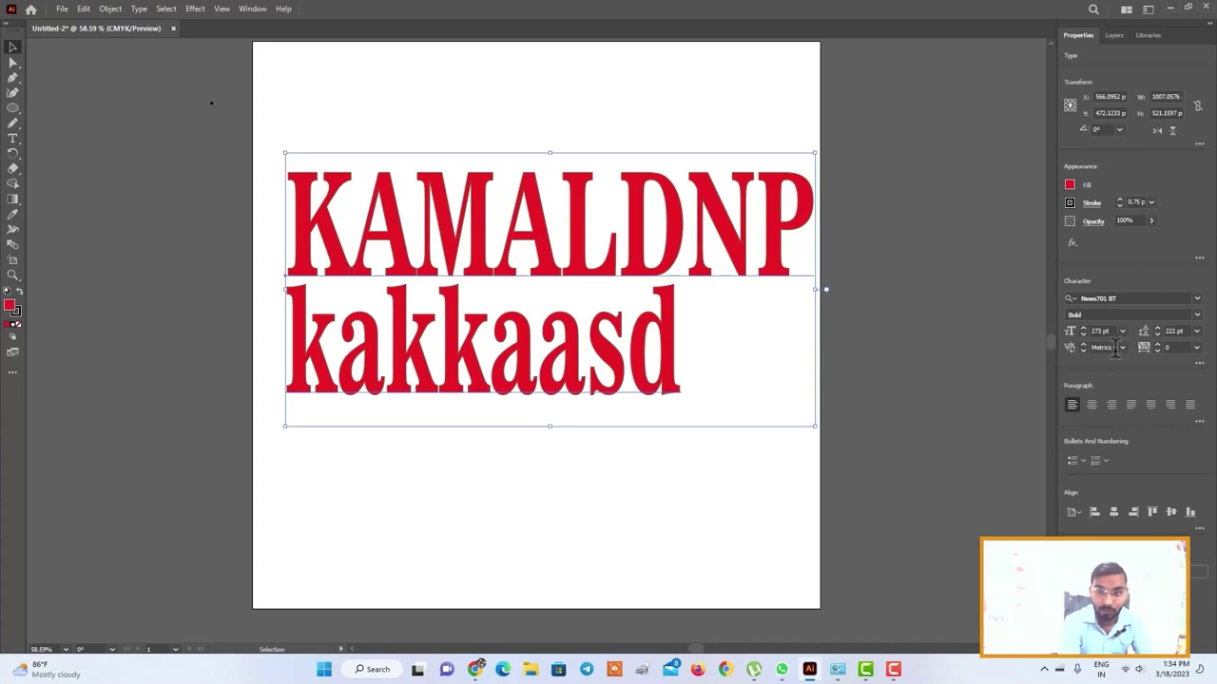
click(1121, 349)
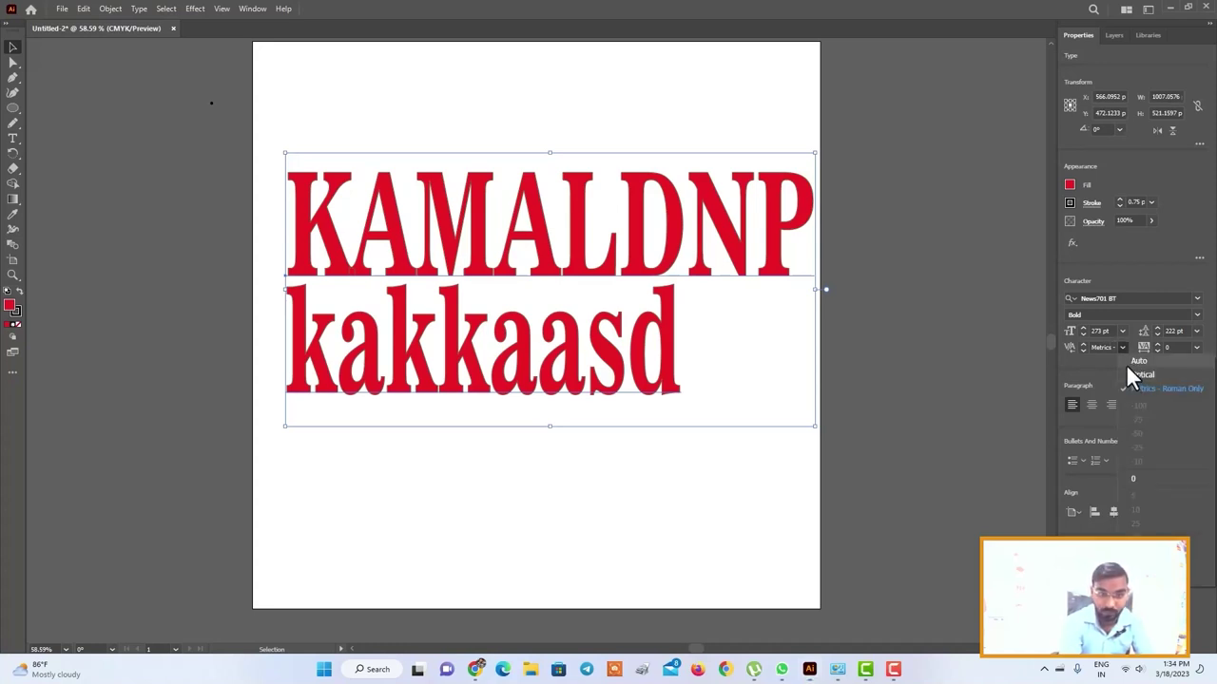
click(1131, 362)
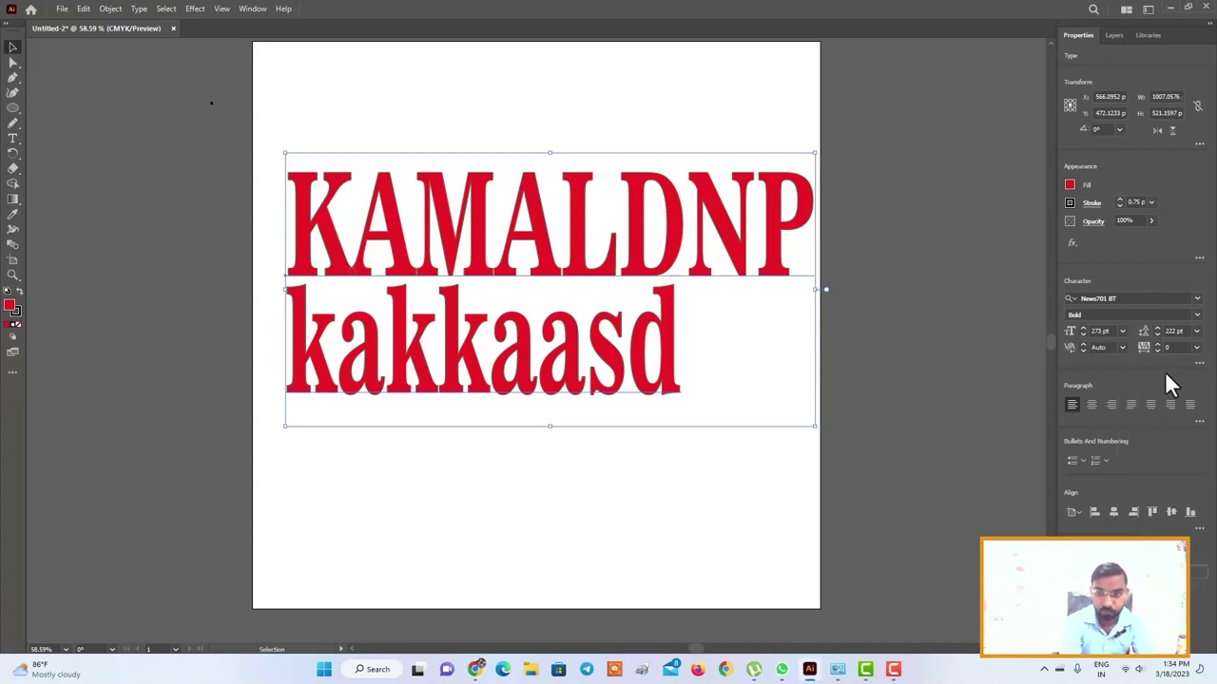
Step: Raise the letter tracking step by step to 76, then set it to 15
click(1157, 343)
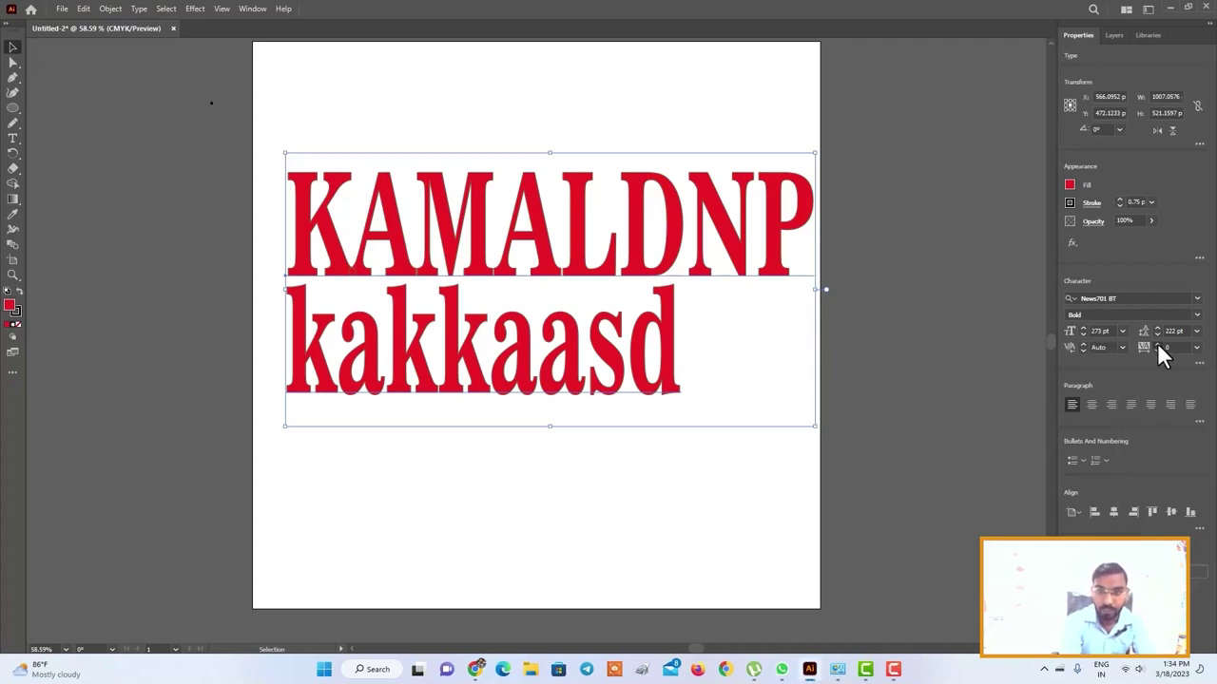
click(1157, 347)
click(1156, 347)
click(1157, 347)
click(1156, 346)
click(1157, 347)
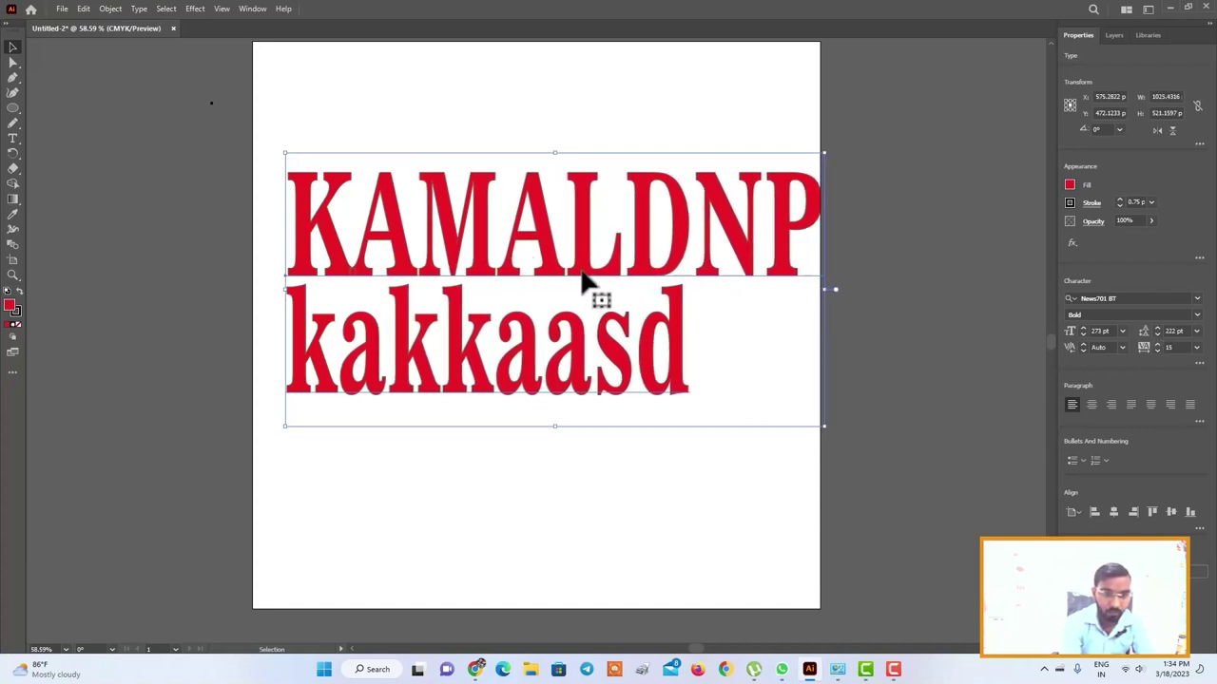
click(1156, 344)
click(1155, 342)
click(1155, 344)
click(1156, 344)
click(1155, 344)
click(1156, 344)
click(1156, 344)
click(1156, 344)
click(1156, 344)
click(1166, 347)
text(15)
key(Return)
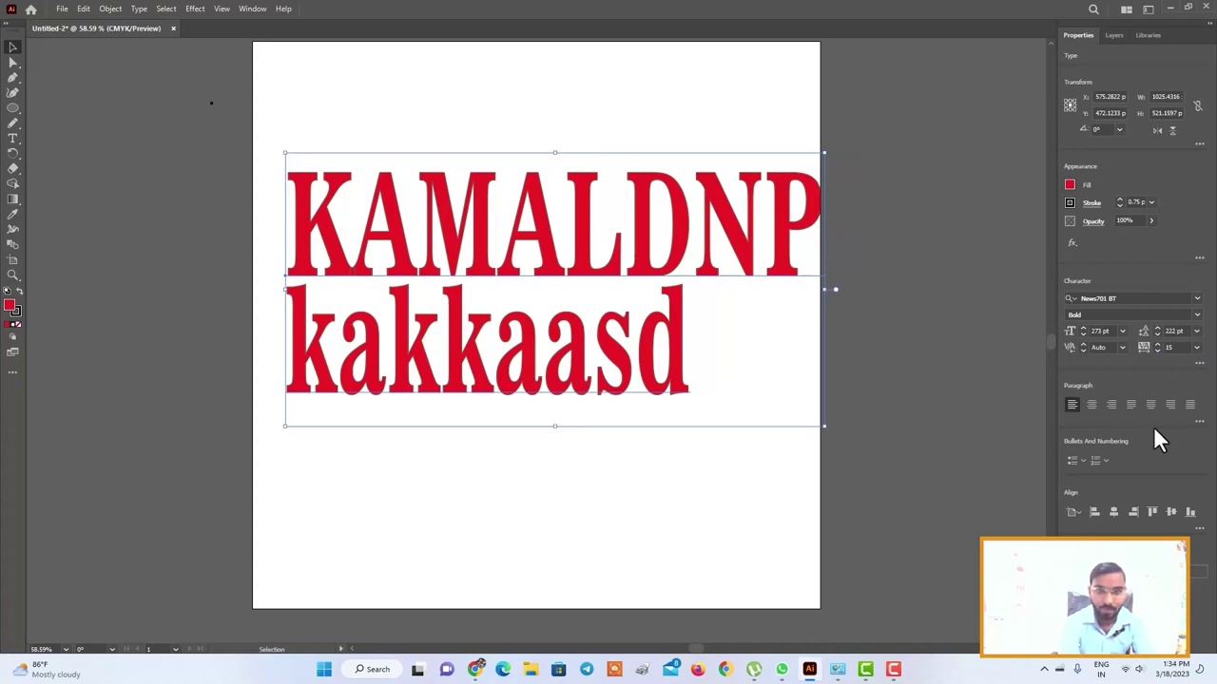
click(1091, 405)
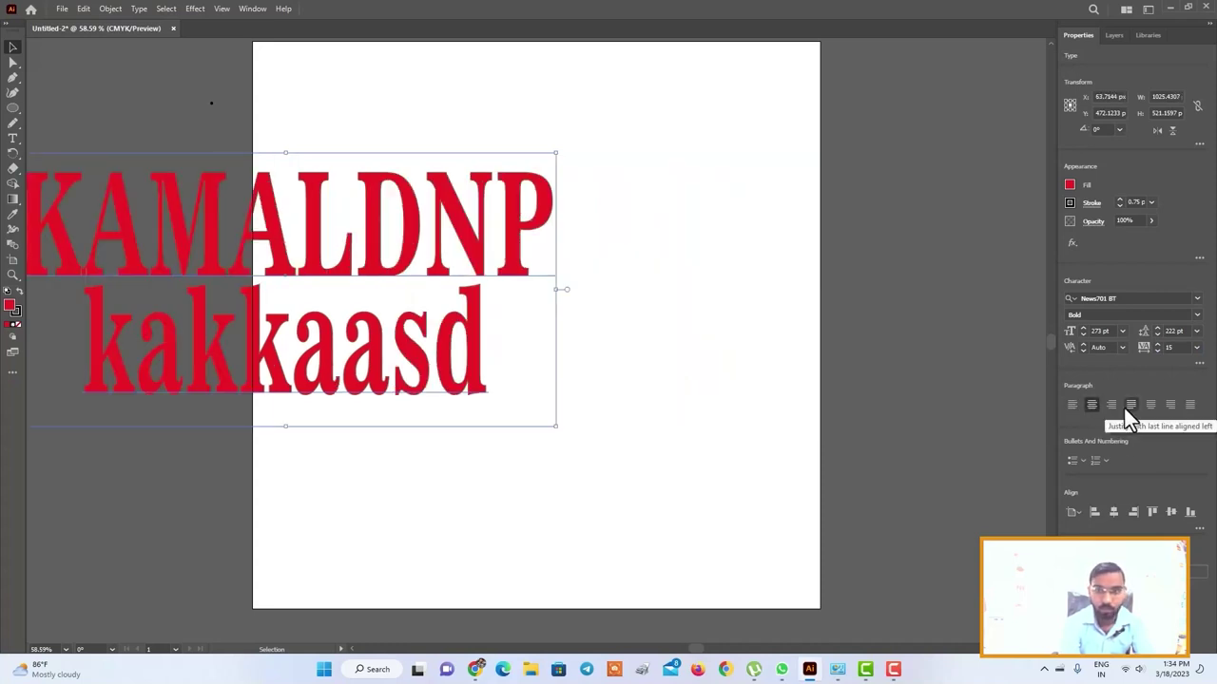
click(1071, 406)
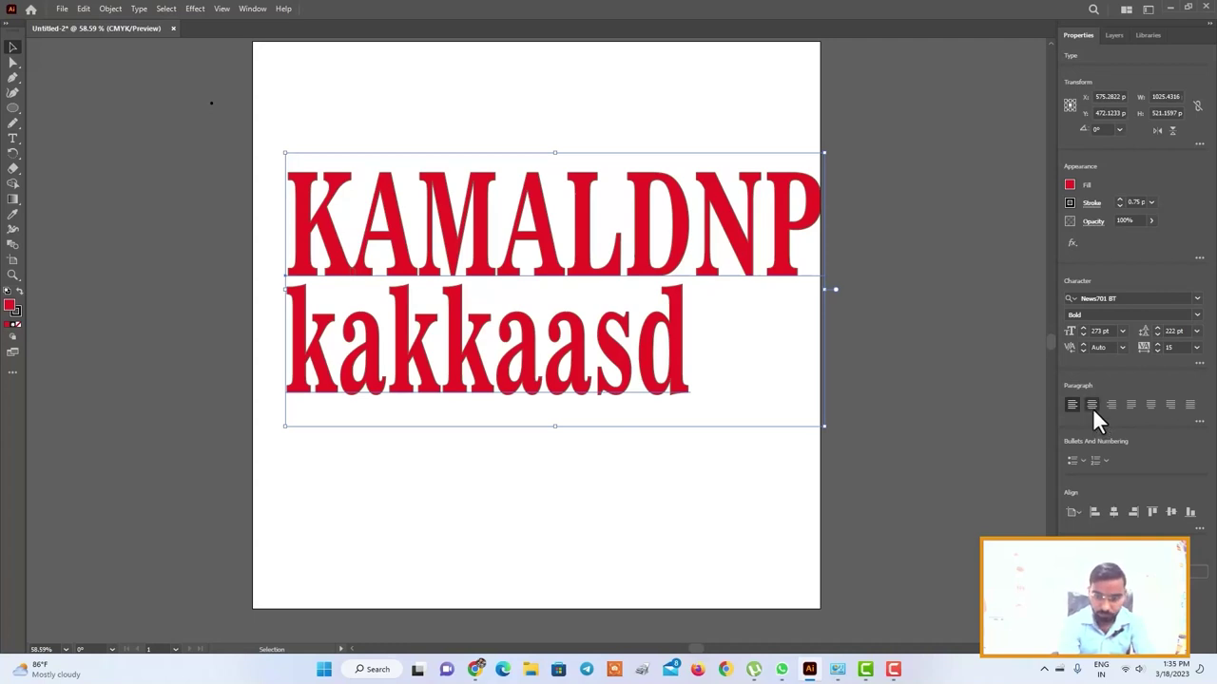
click(1091, 406)
click(1110, 406)
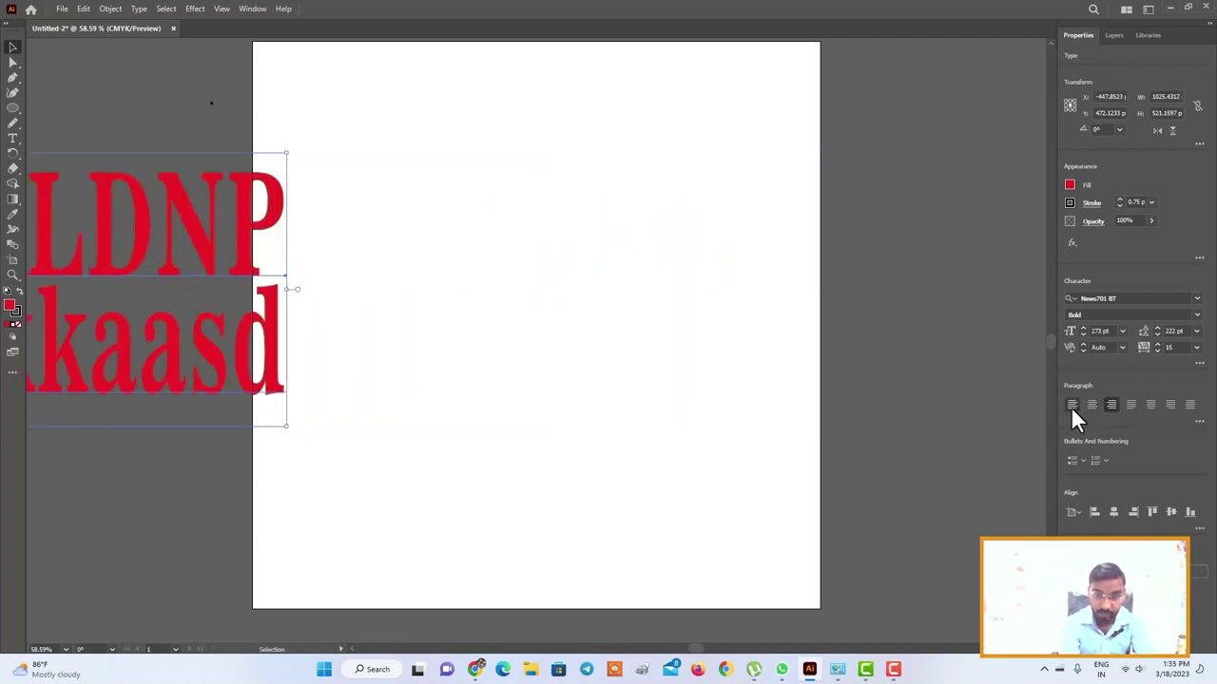
click(1071, 407)
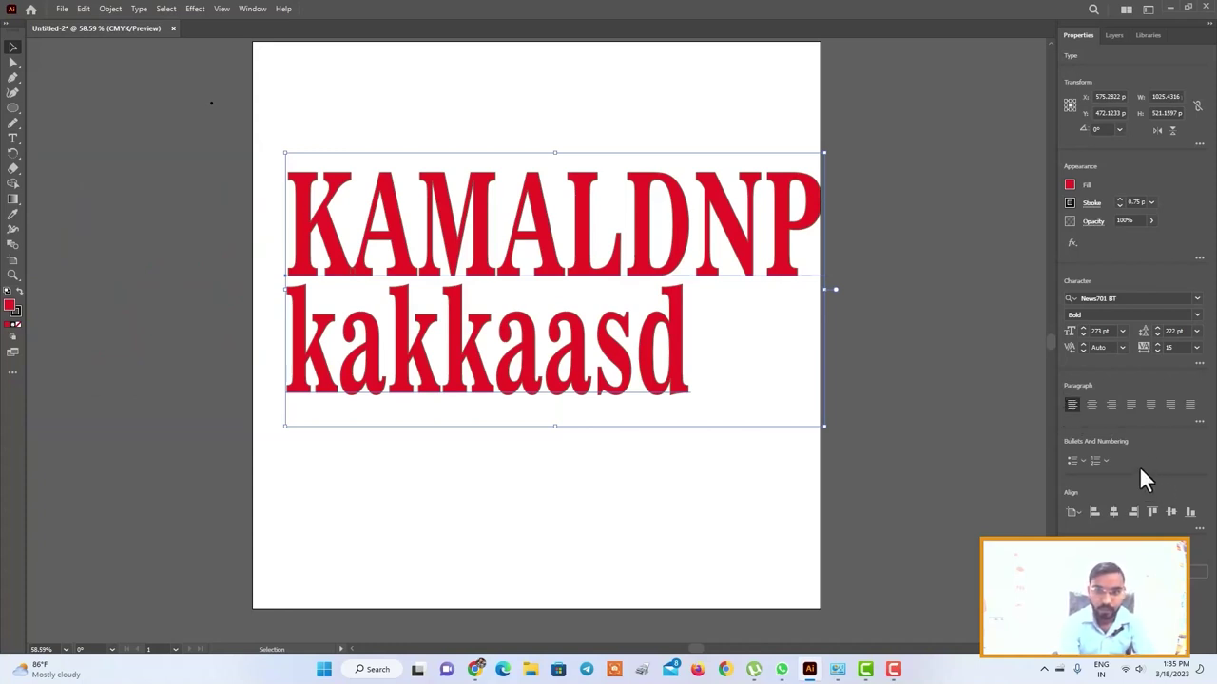
Step: Try bullets and a numbered list on the red text, turn numbering off, then delete it
click(1068, 463)
click(1068, 465)
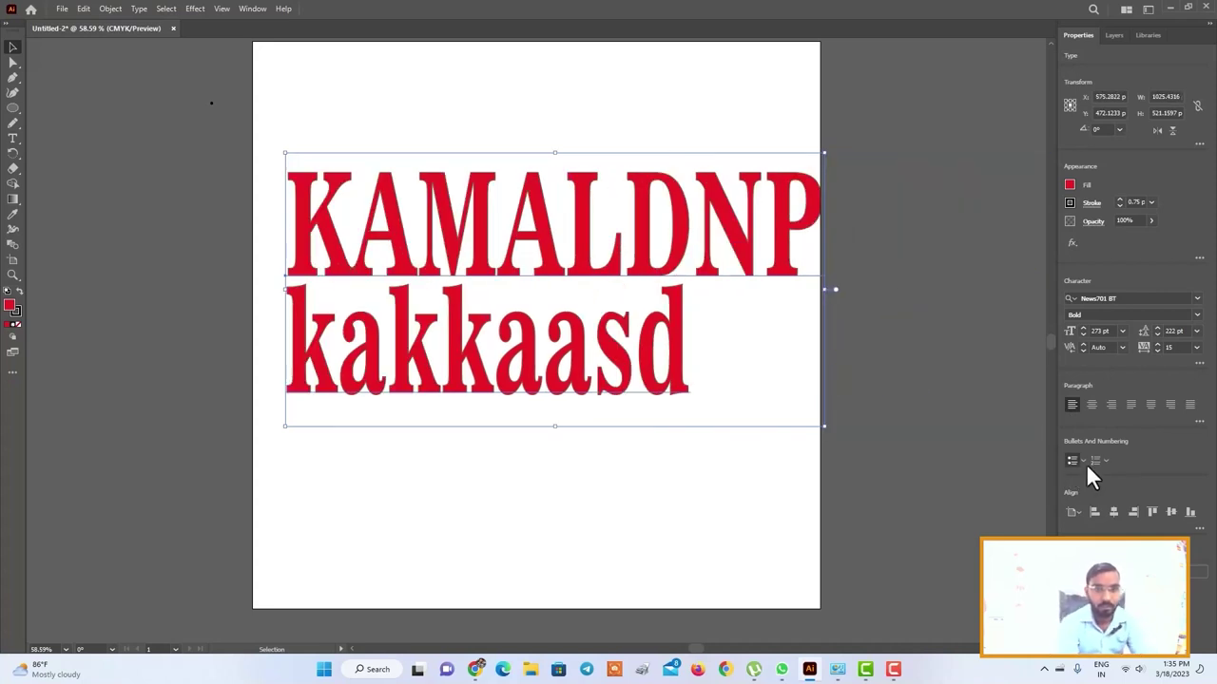
click(1093, 466)
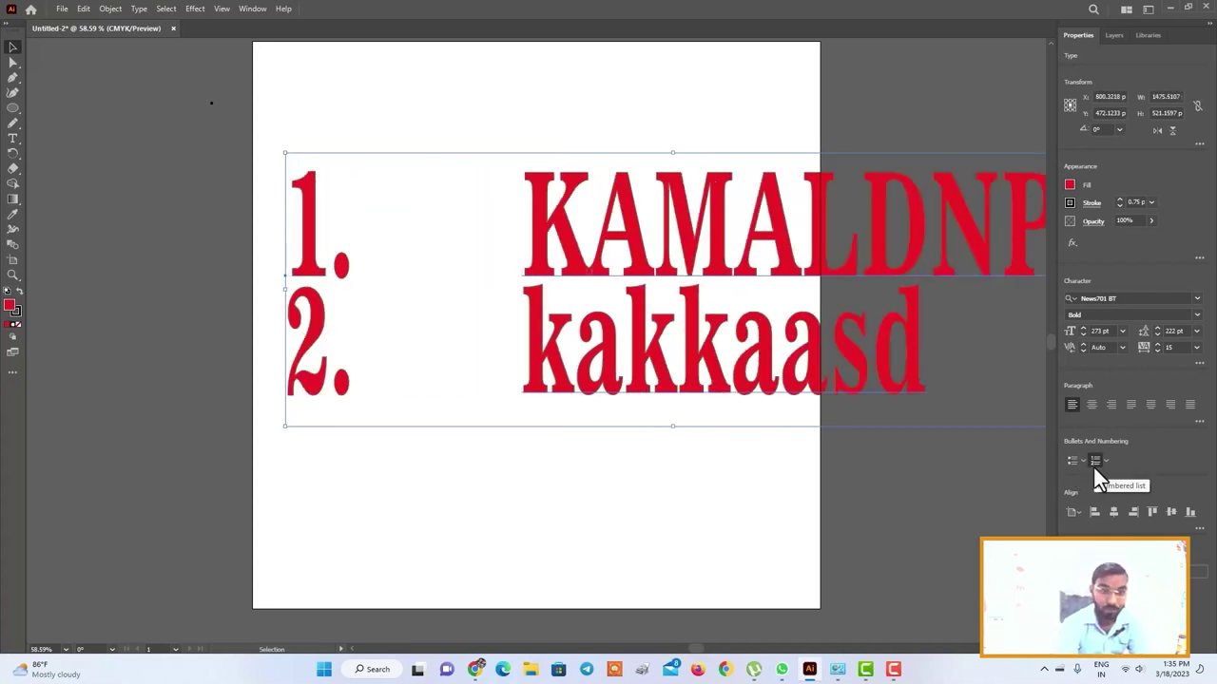
click(1073, 462)
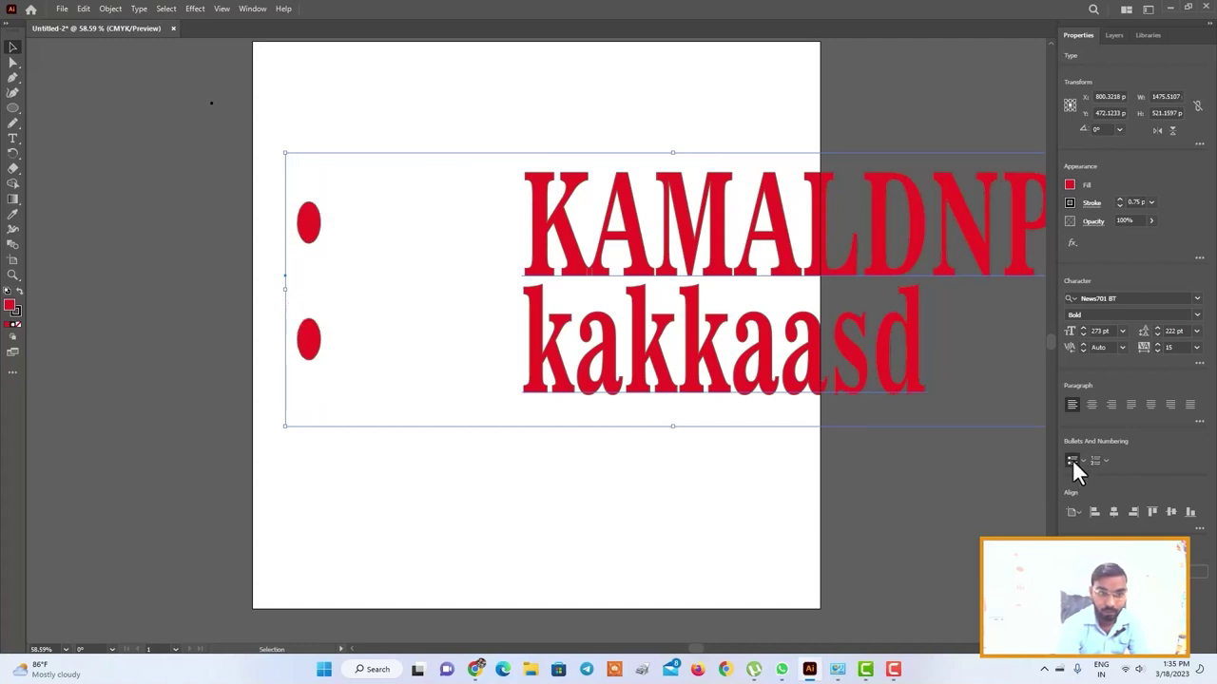
click(1097, 460)
click(1095, 460)
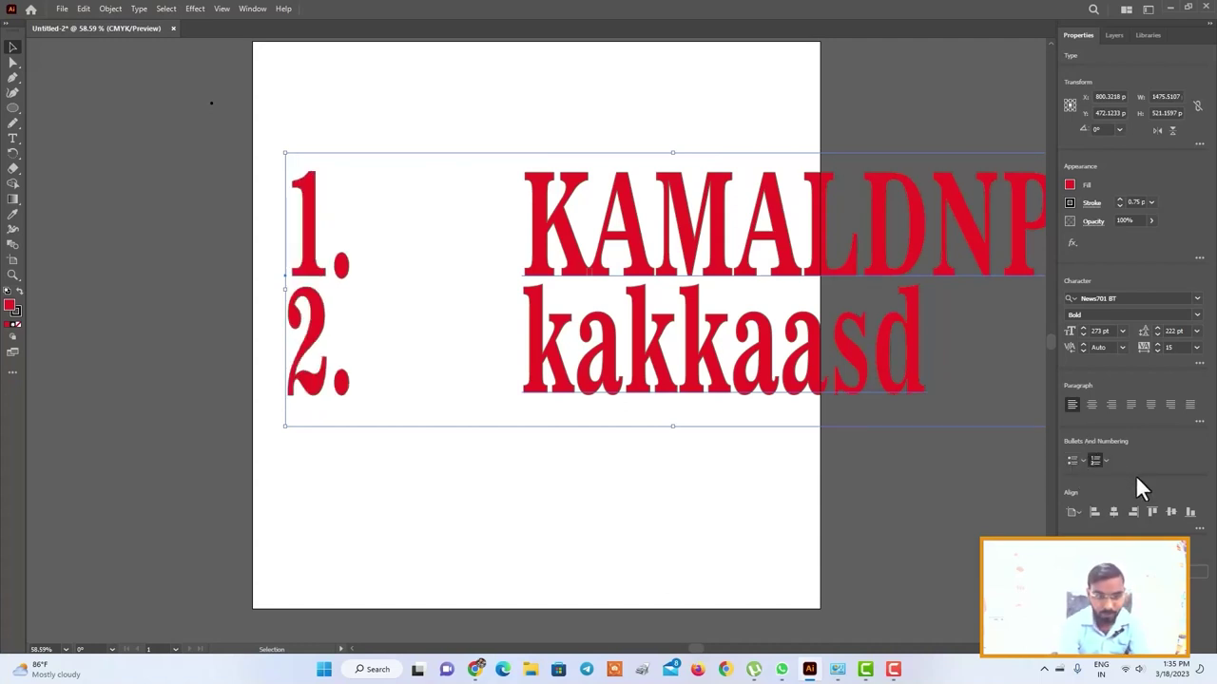
key(Delete)
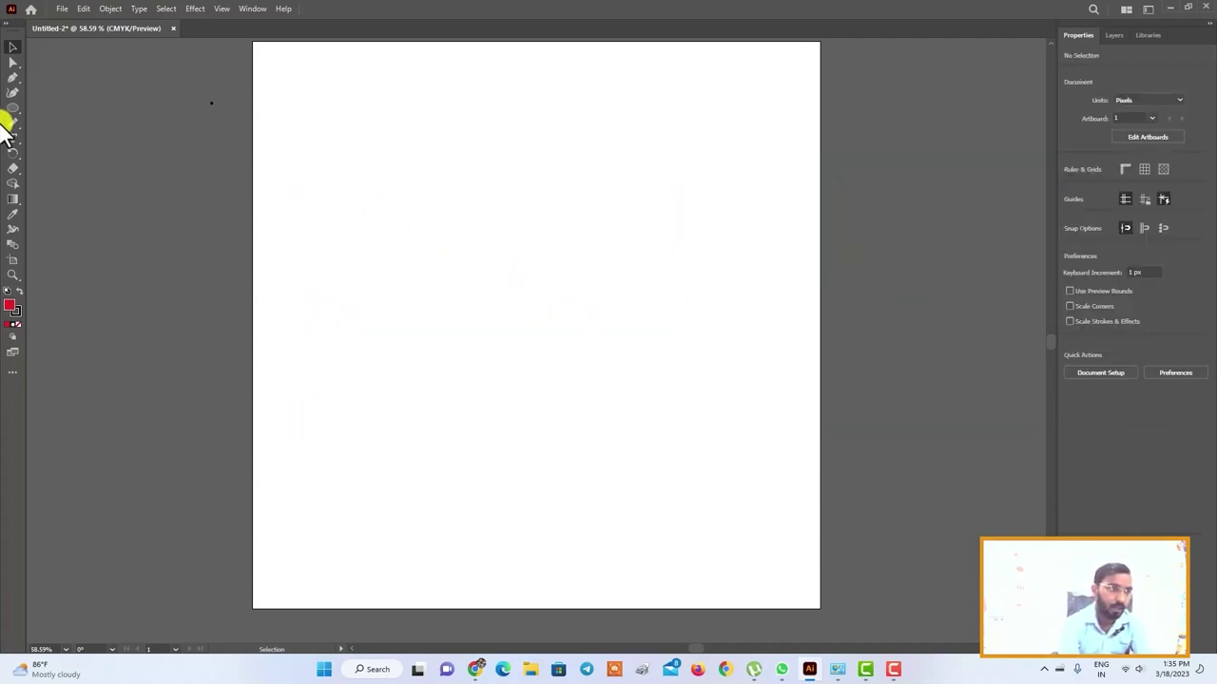
Step: Draw a circle of about 452 px near the artboard's upper centre with the Ellipse Tool
click(17, 138)
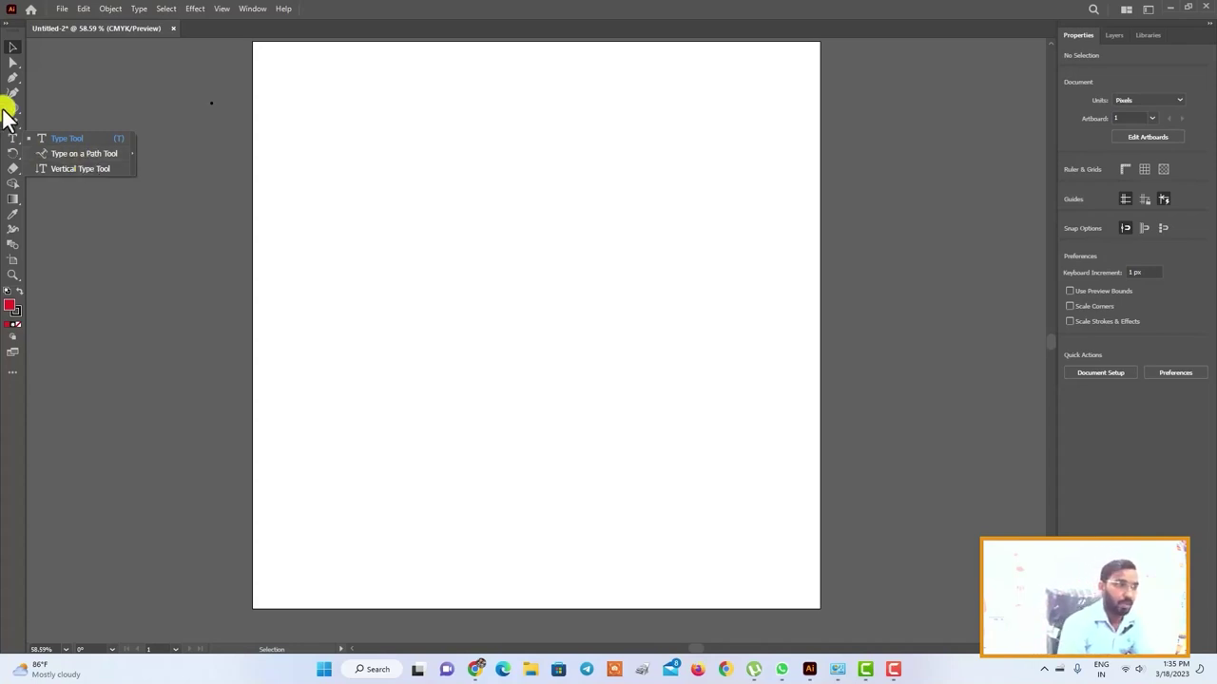
click(4, 109)
click(106, 121)
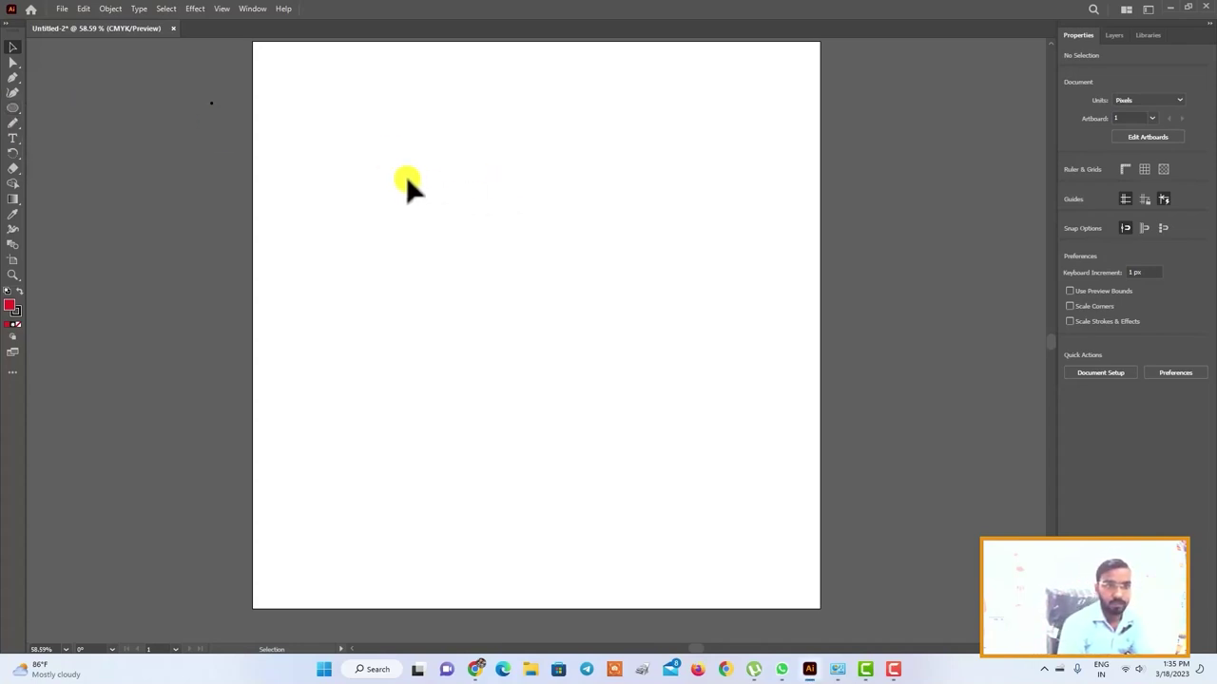
click(12, 108)
click(48, 121)
drag(406, 159, 645, 397)
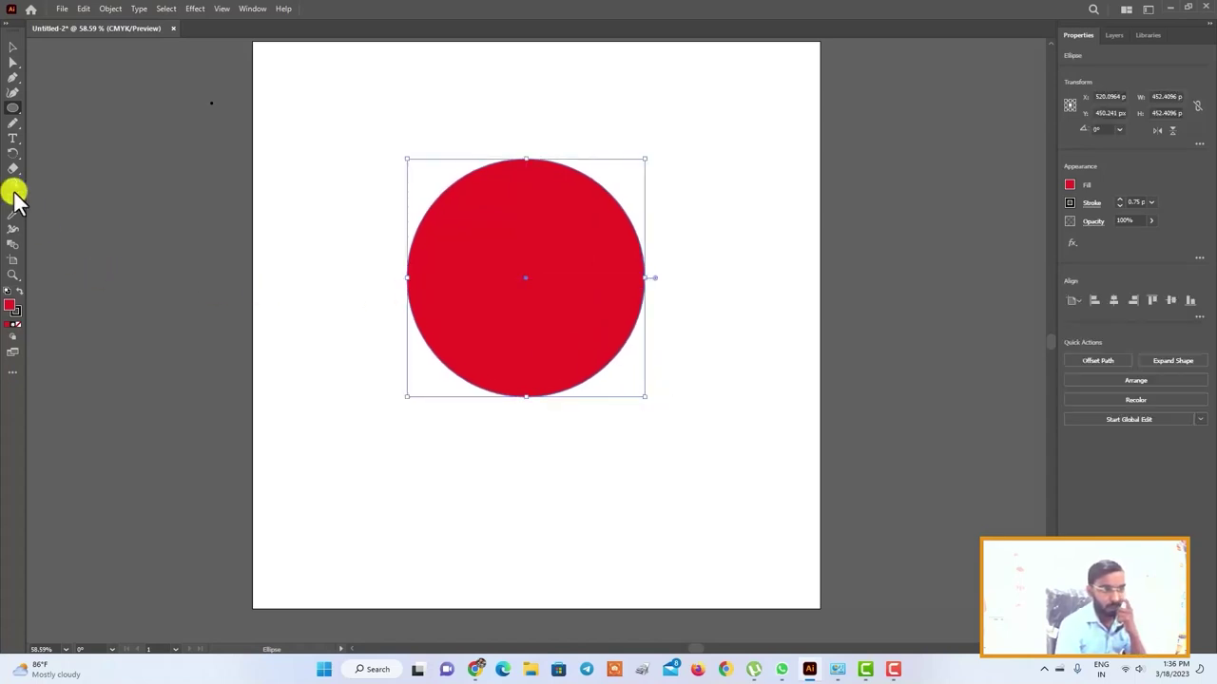
Step: Set the word 'kamaldup' along the circle's outline using the Type on a Path Tool
drag(12, 140, 48, 158)
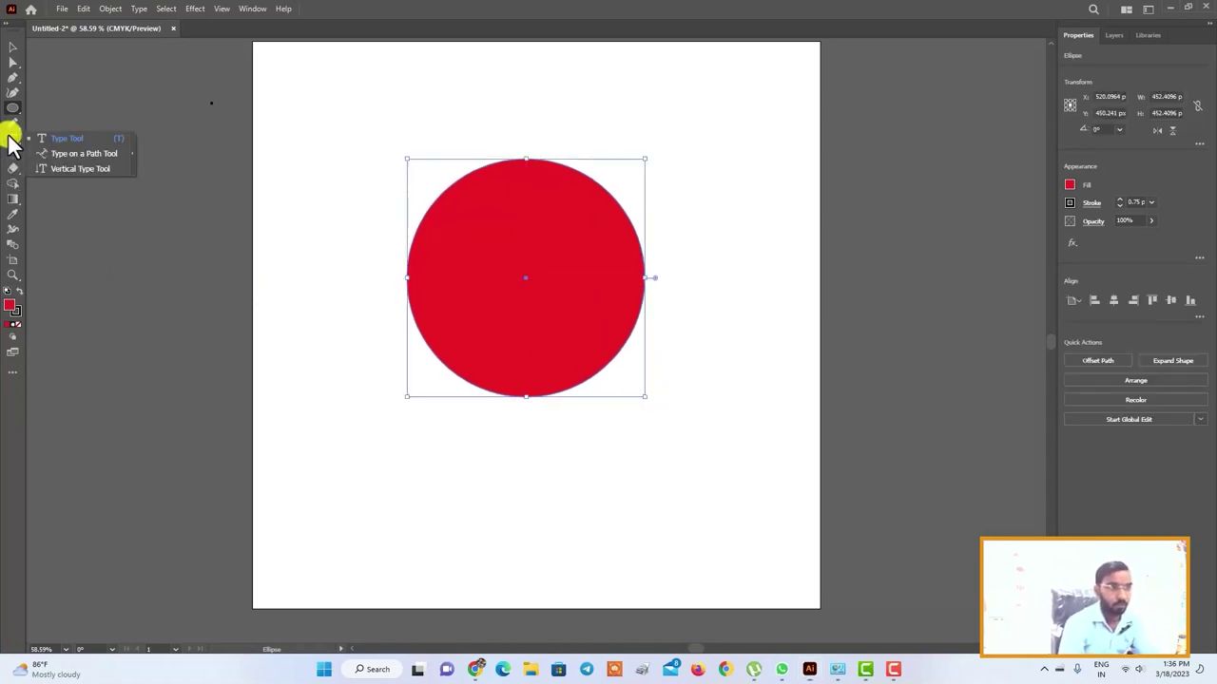
click(48, 159)
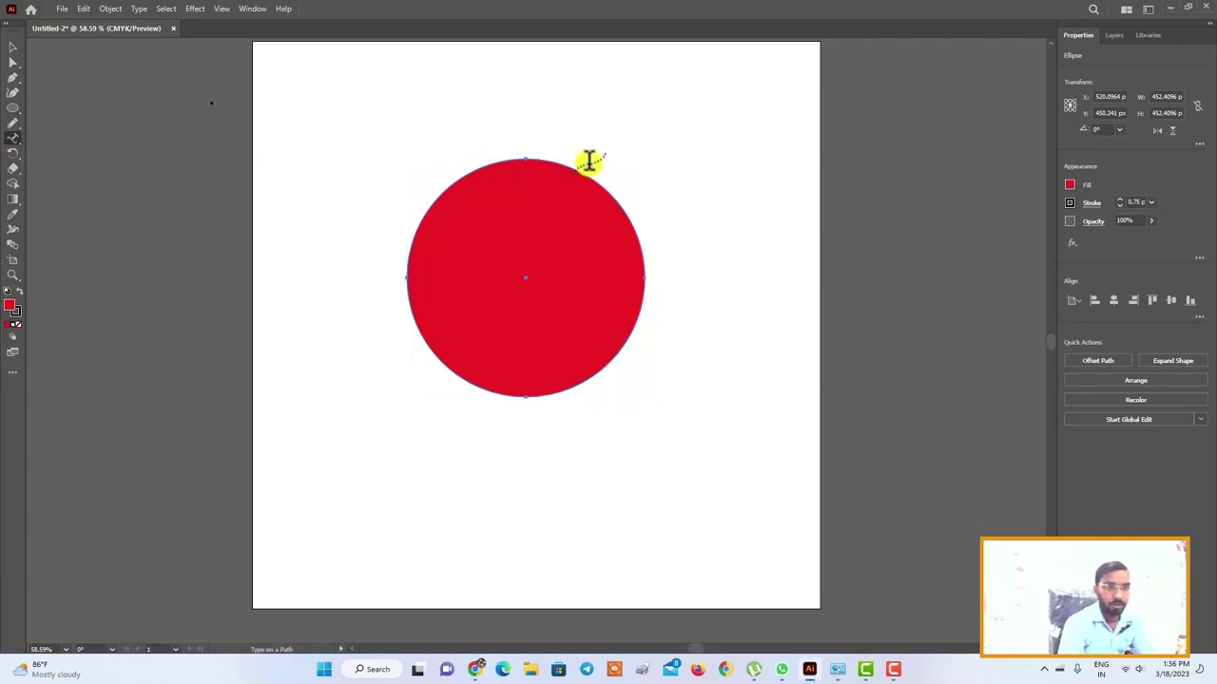
click(543, 159)
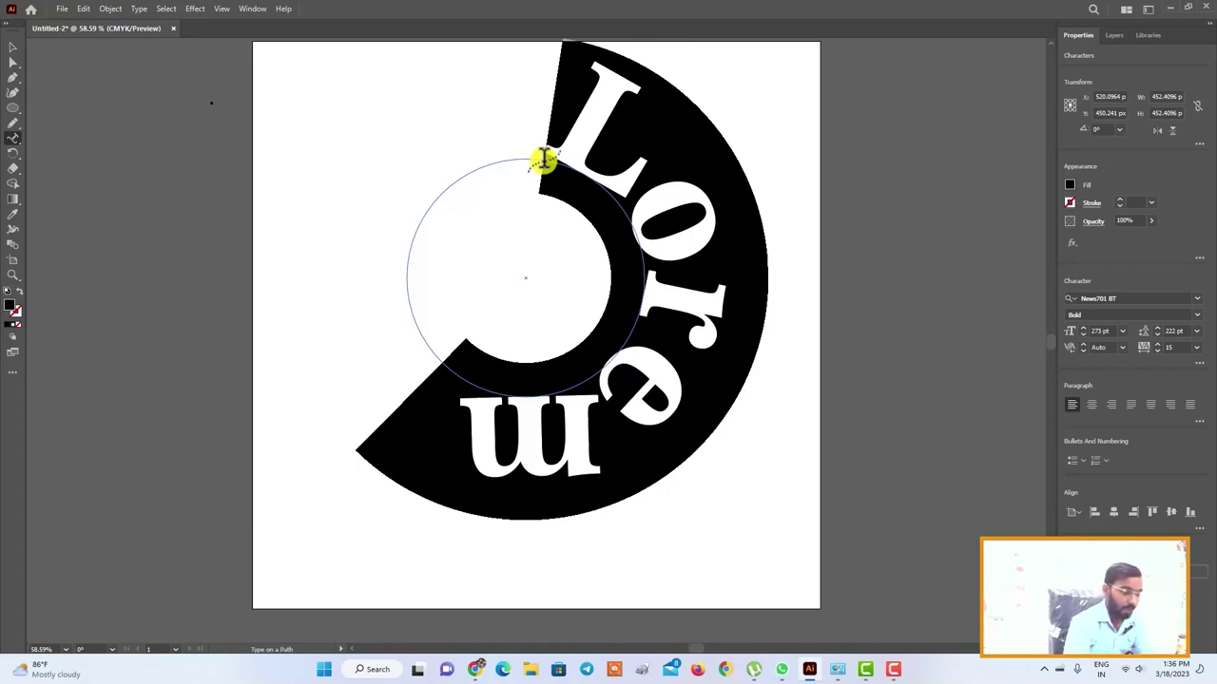
text(kamal)
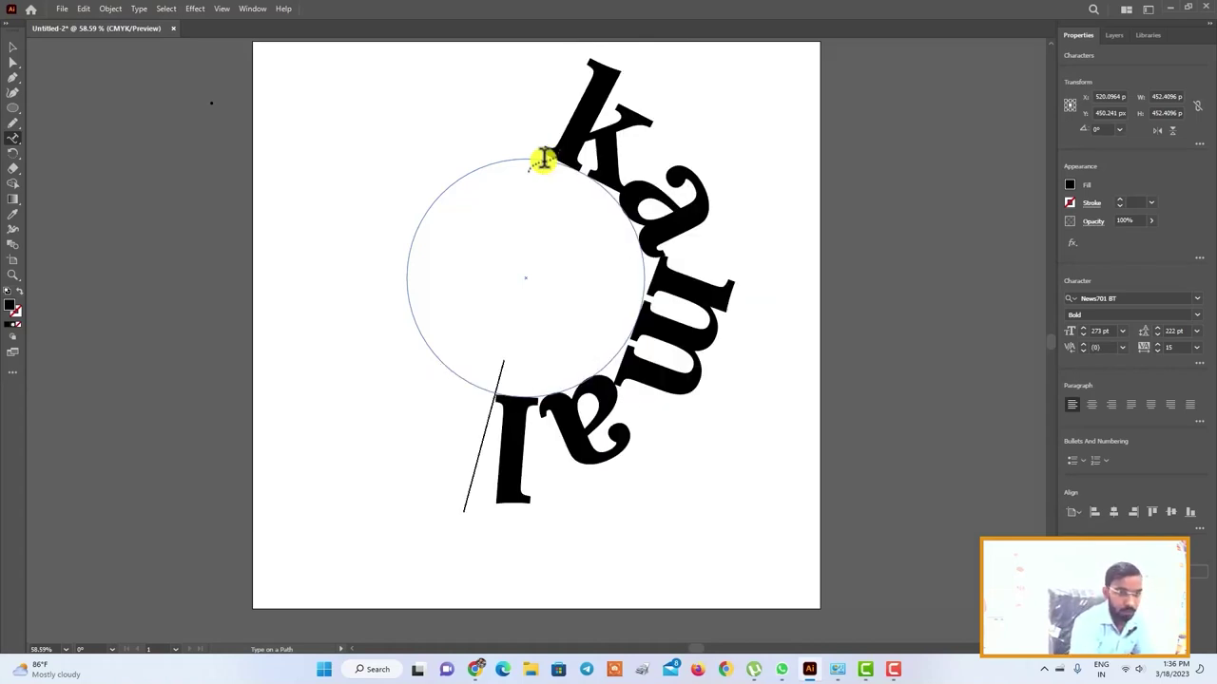
text(dup)
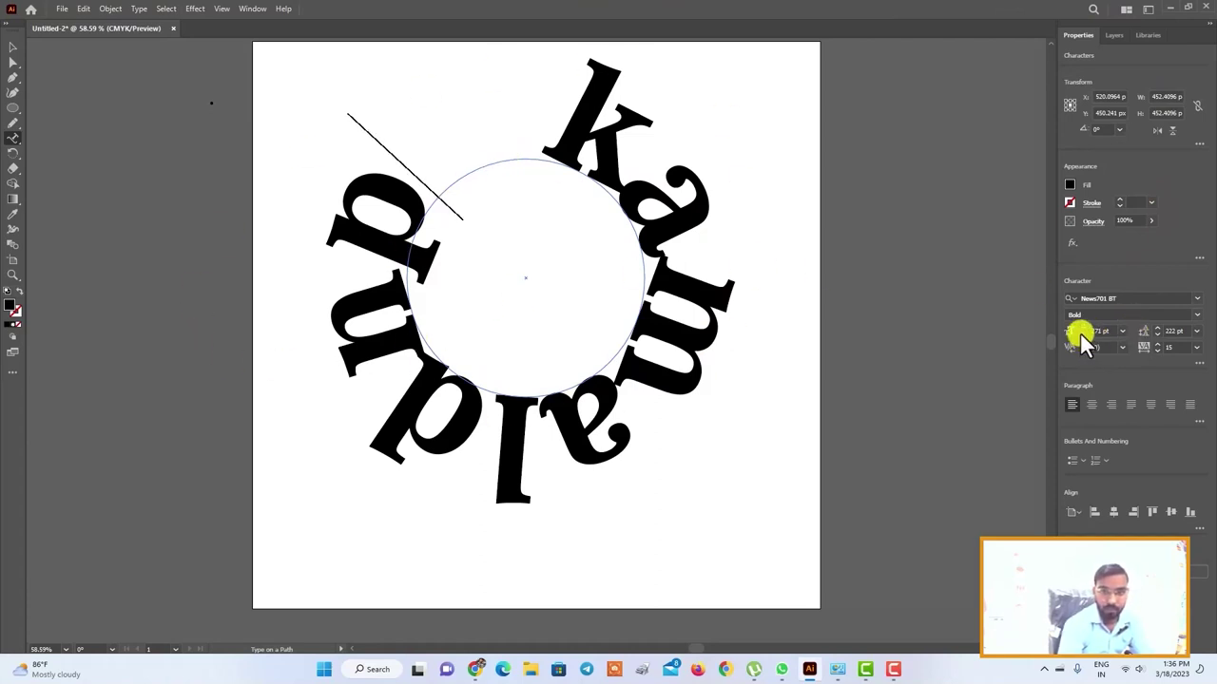
click(13, 46)
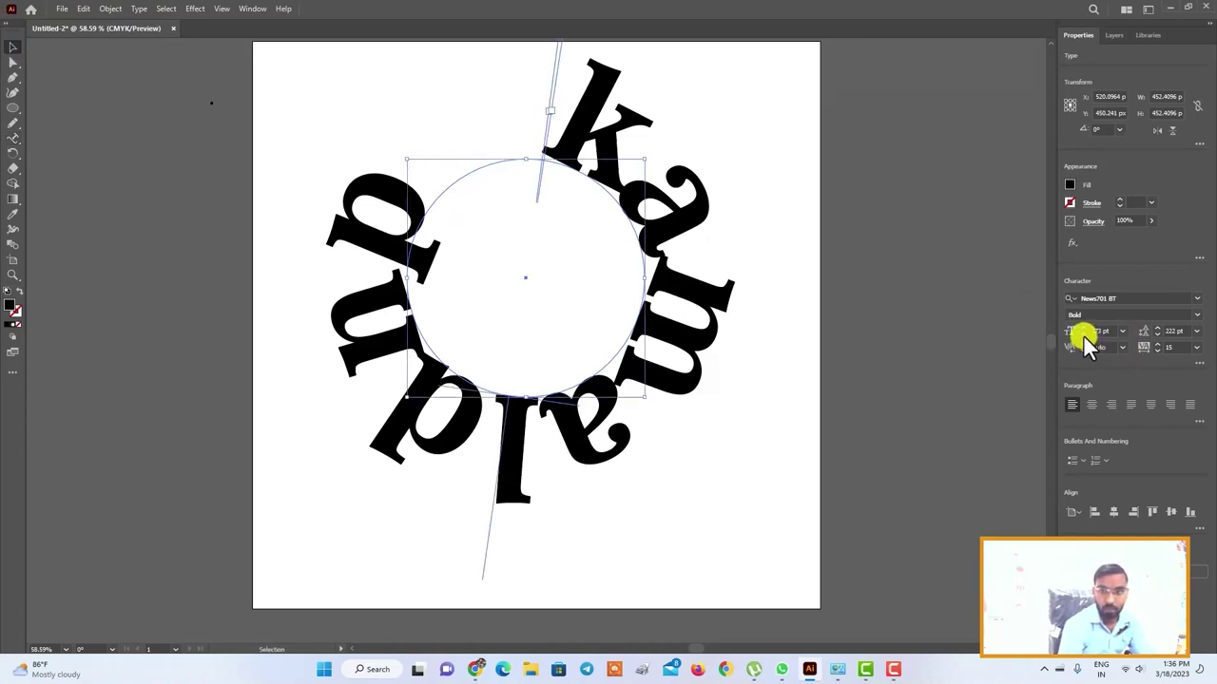
Step: Reduce the circle text's font size down to 47 pt
scroll(1082, 334, down, 1)
scroll(1083, 334, down, 1)
scroll(1082, 334, down, 1)
scroll(1083, 336, down, 1)
scroll(1083, 337, down, 1)
scroll(1084, 337, down, 1)
scroll(1083, 336, down, 1)
scroll(1083, 336, down, 1)
scroll(1084, 337, down, 1)
scroll(1084, 337, down, 1)
scroll(1084, 336, down, 1)
scroll(1083, 336, down, 1)
scroll(1083, 337, down, 1)
scroll(1083, 333, down, 1)
scroll(1082, 333, down, 1)
scroll(1083, 334, down, 1)
scroll(1083, 334, down, 1)
scroll(1083, 334, down, 1)
scroll(1083, 334, down, 1)
scroll(1083, 333, down, 1)
scroll(1083, 334, down, 1)
scroll(1083, 334, down, 1)
scroll(1082, 334, down, 1)
scroll(1083, 334, down, 1)
scroll(1082, 333, down, 1)
scroll(1082, 334, down, 1)
scroll(1082, 334, down, 1)
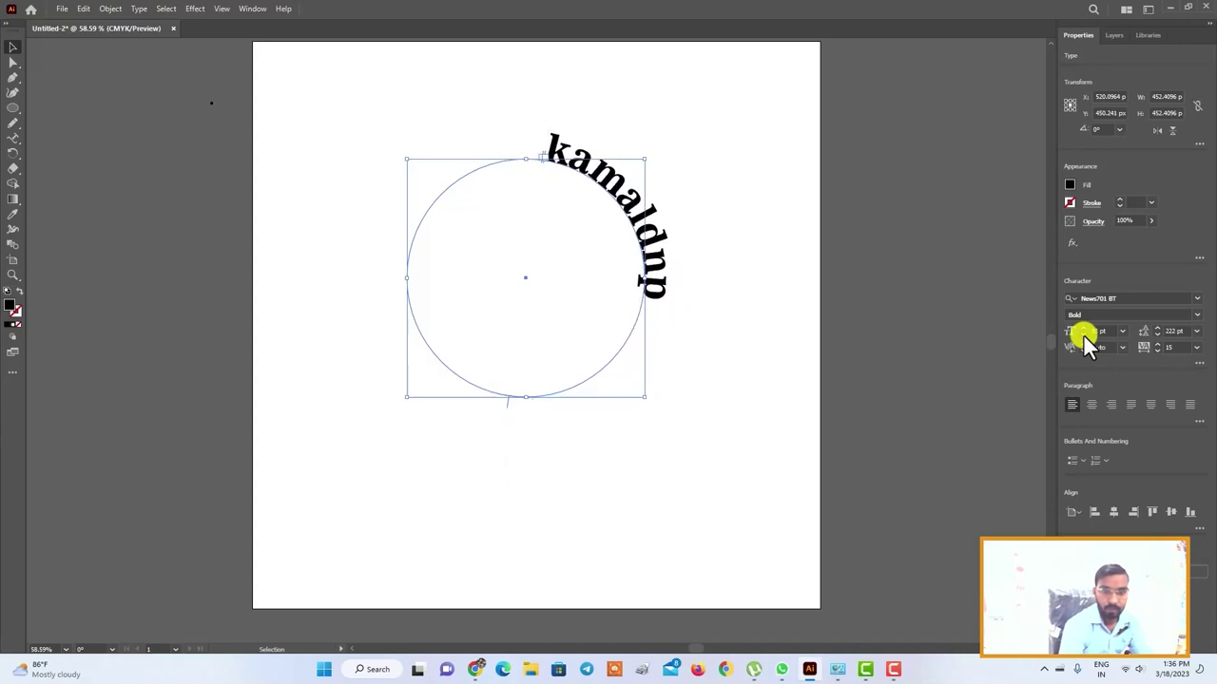
scroll(1082, 333, down, 1)
scroll(1082, 334, down, 1)
scroll(1082, 333, down, 1)
scroll(1083, 334, down, 1)
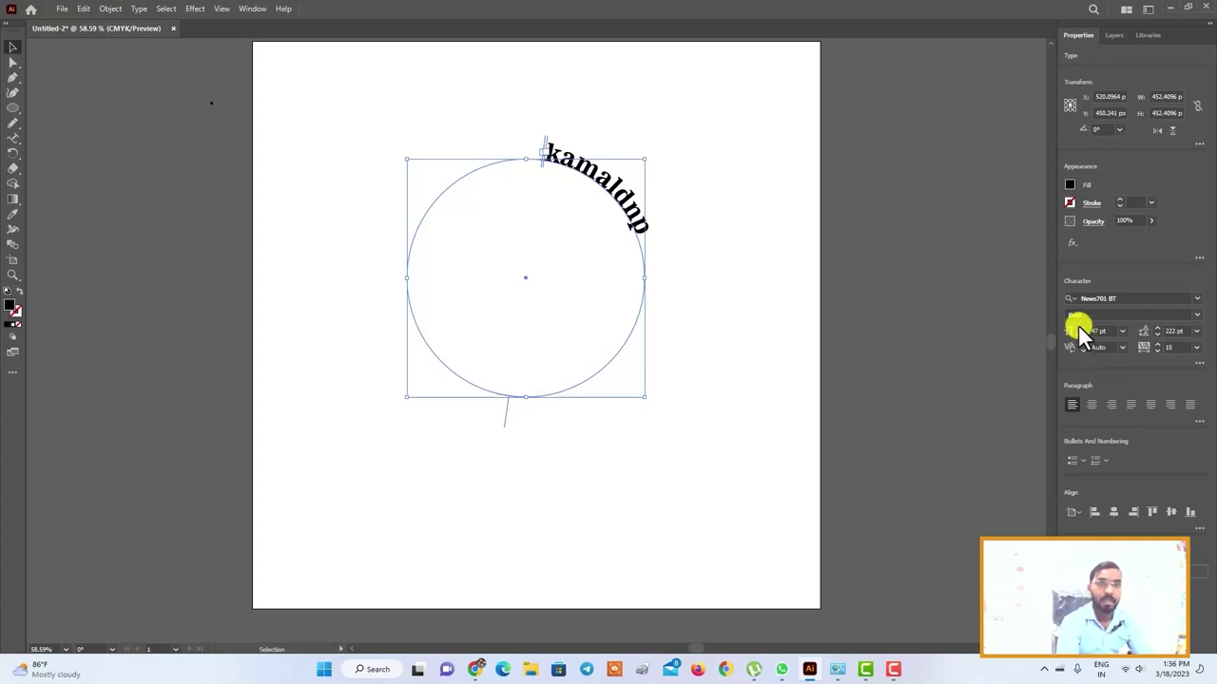
click(8, 112)
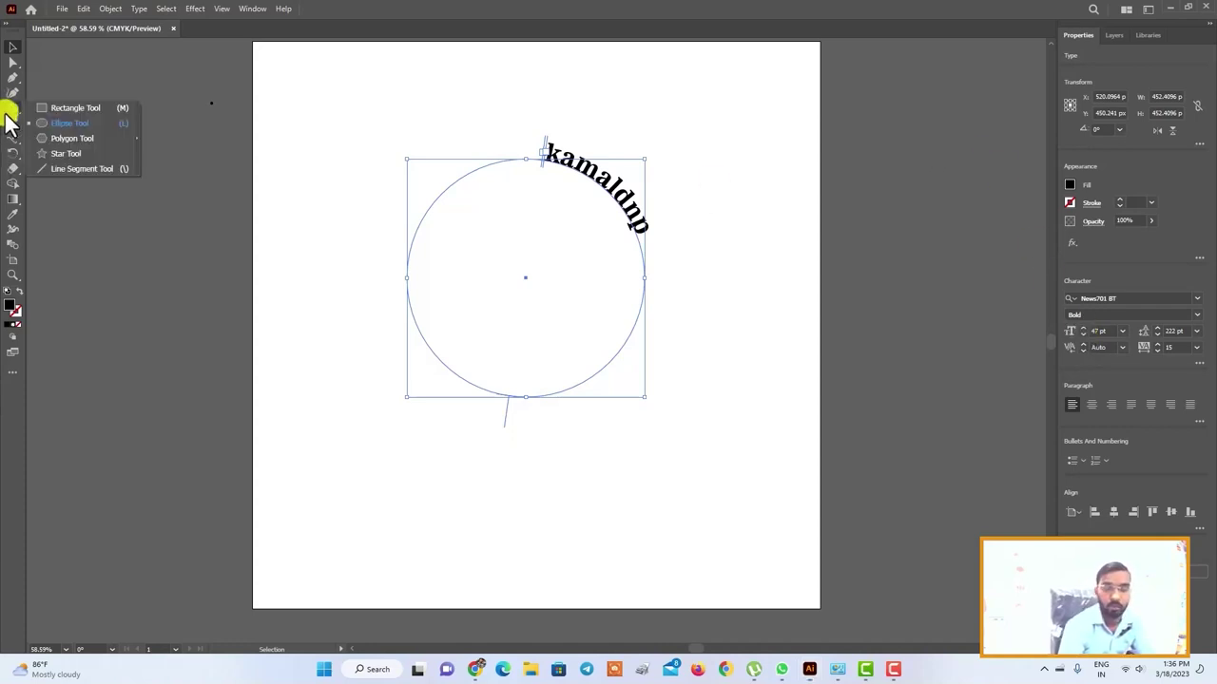
Step: Draw a rectangle at the upper left and type 'kamaldnp sikfhkshfioeutnergm' along its top edge
click(57, 109)
drag(300, 97, 391, 211)
click(13, 138)
click(353, 133)
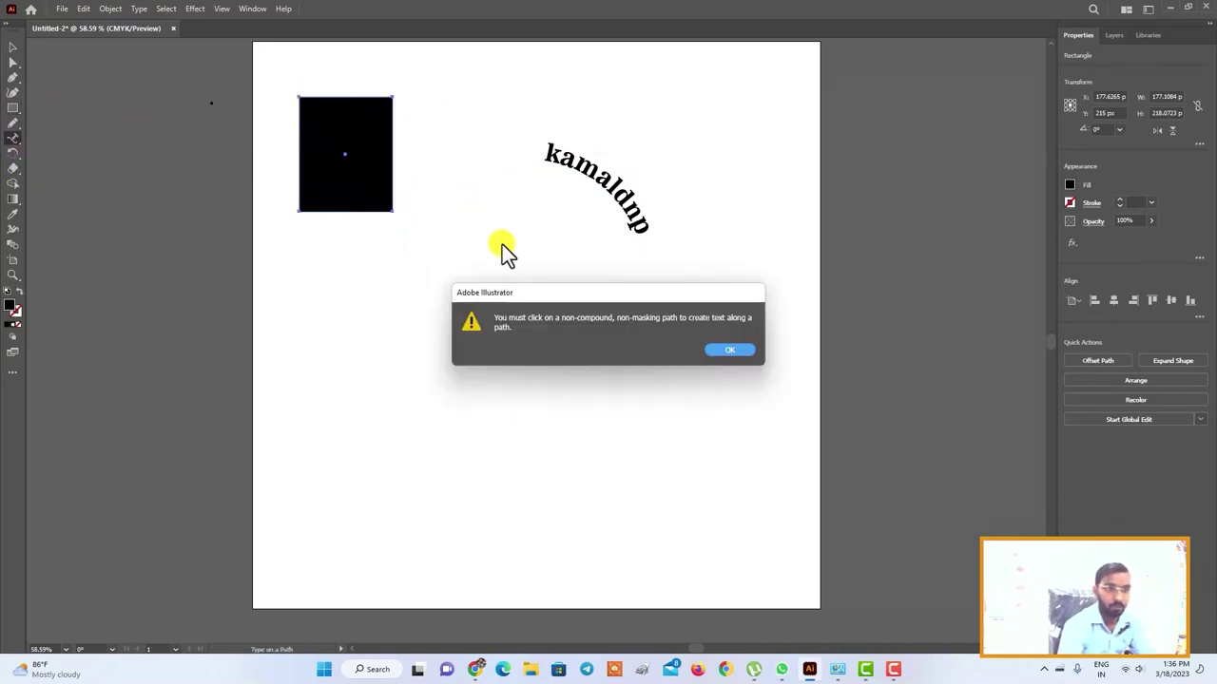
click(736, 348)
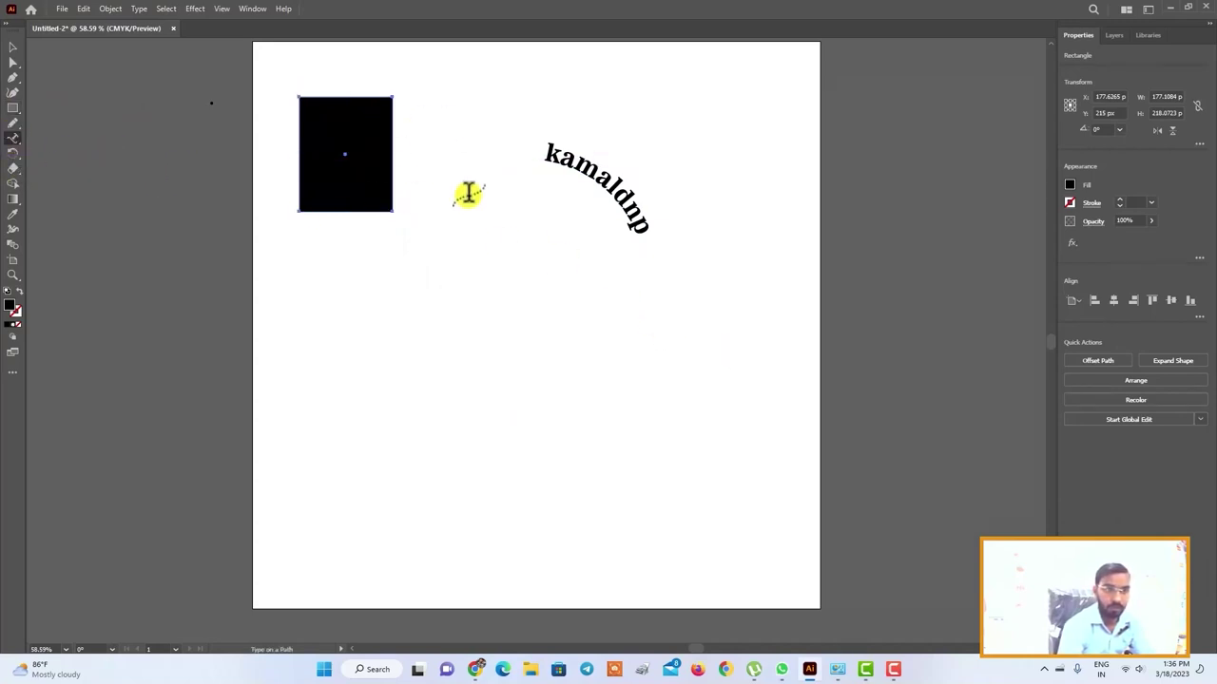
click(350, 96)
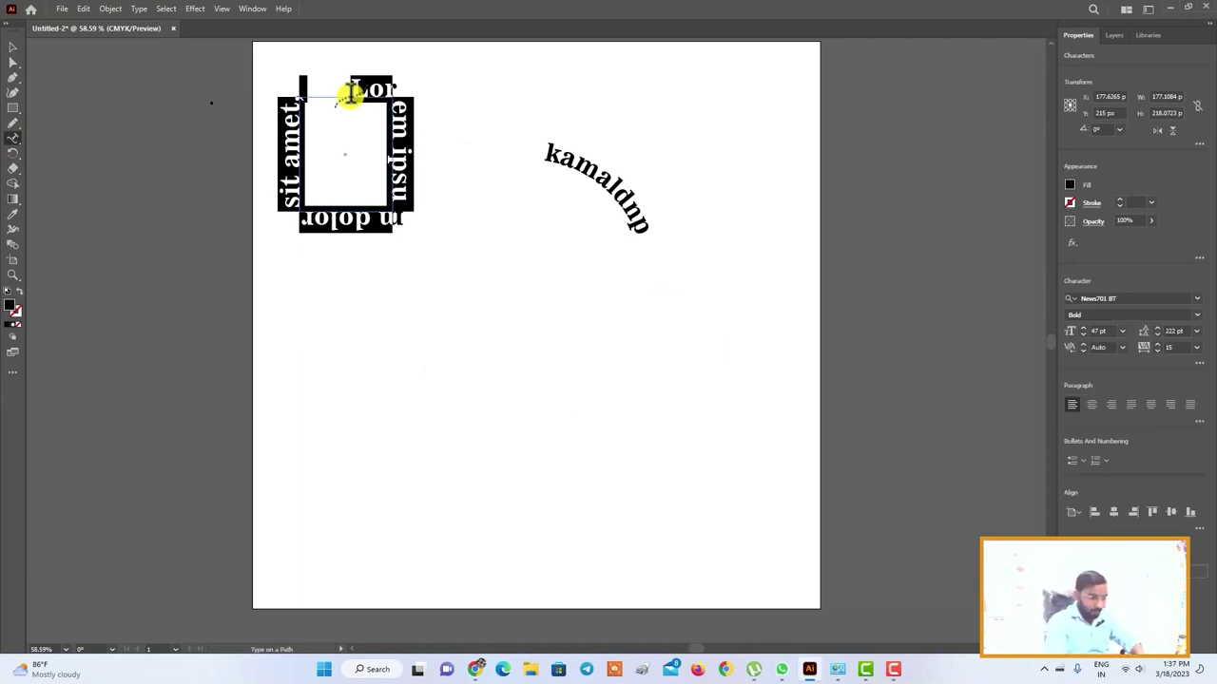
text(kama)
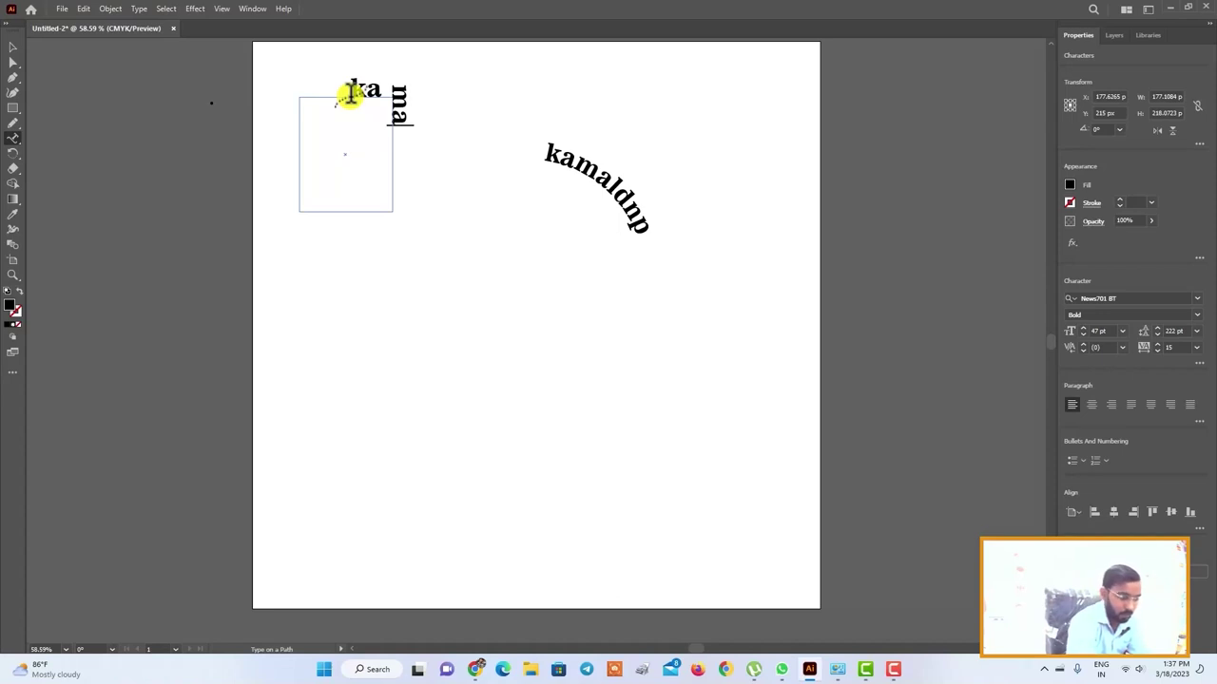
text(ldnp)
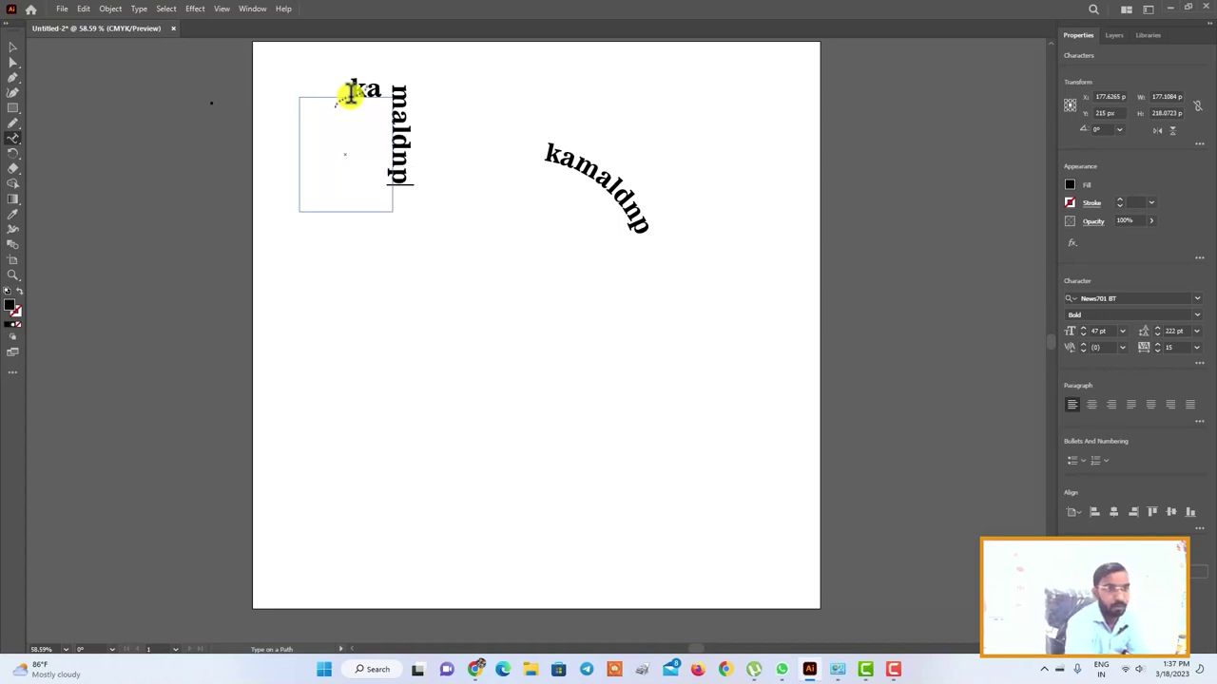
text( sikfhkshfioeutner)
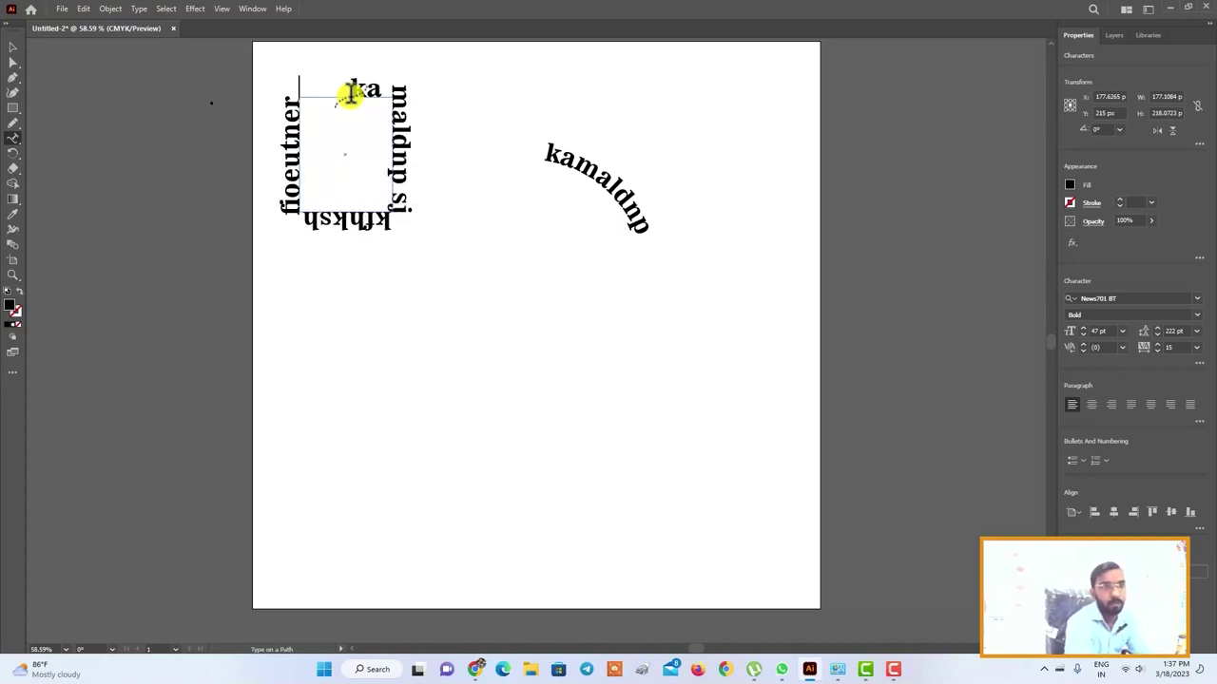
text(gm)
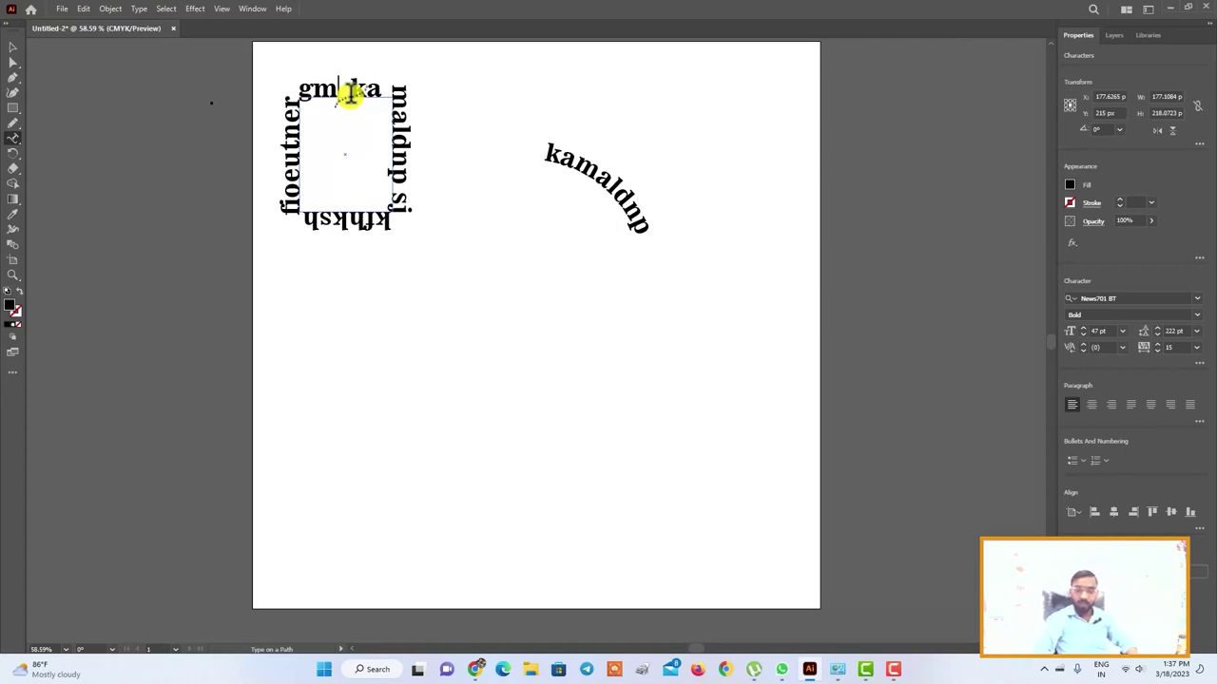
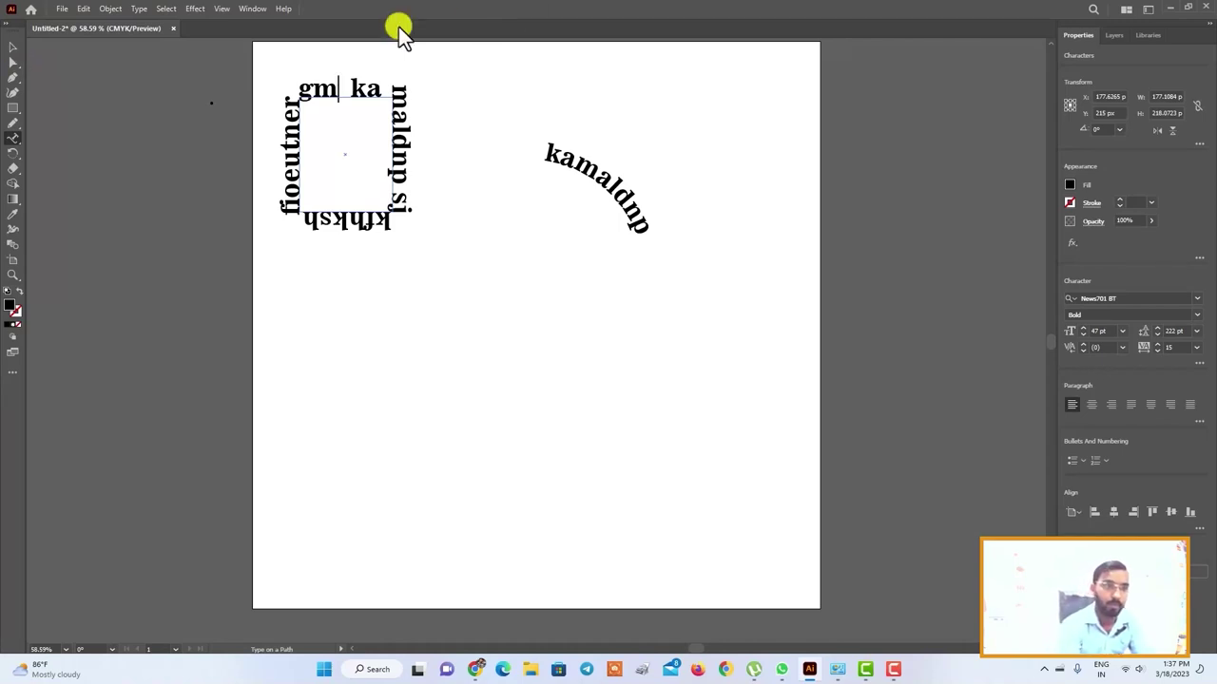
Step: Nudge the curved 'kamaldnp' text down and rotate it about 39° so it arches across the circle's top
click(13, 48)
click(567, 168)
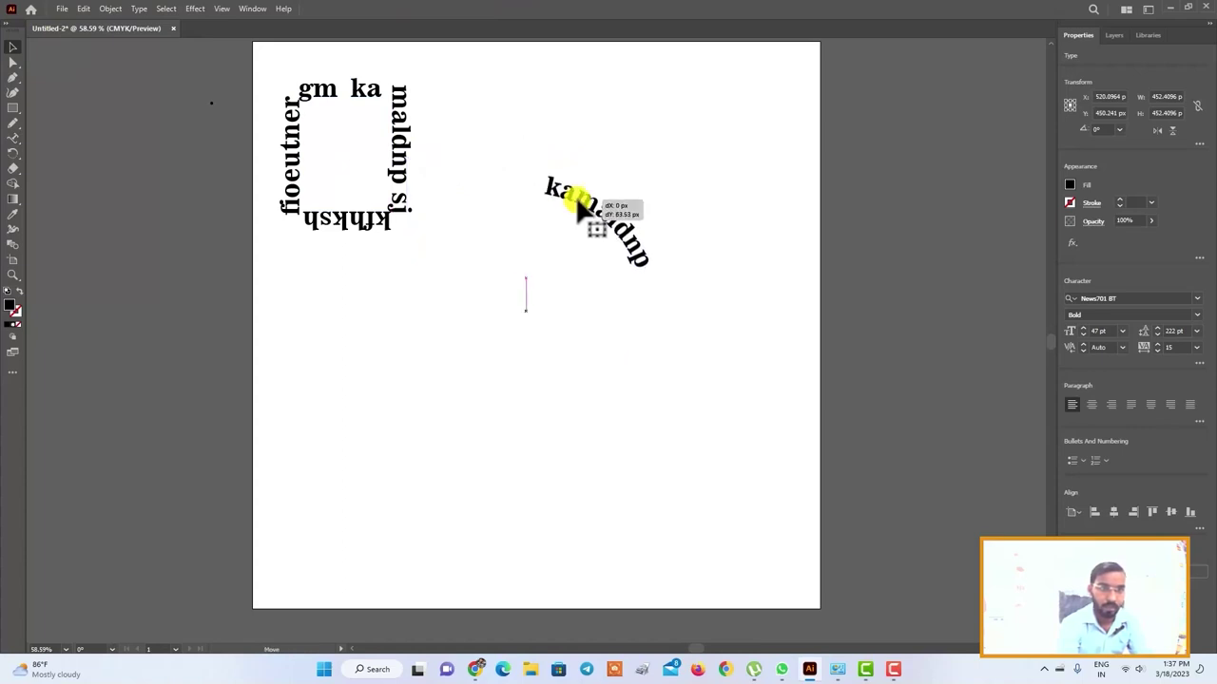
drag(574, 162, 652, 175)
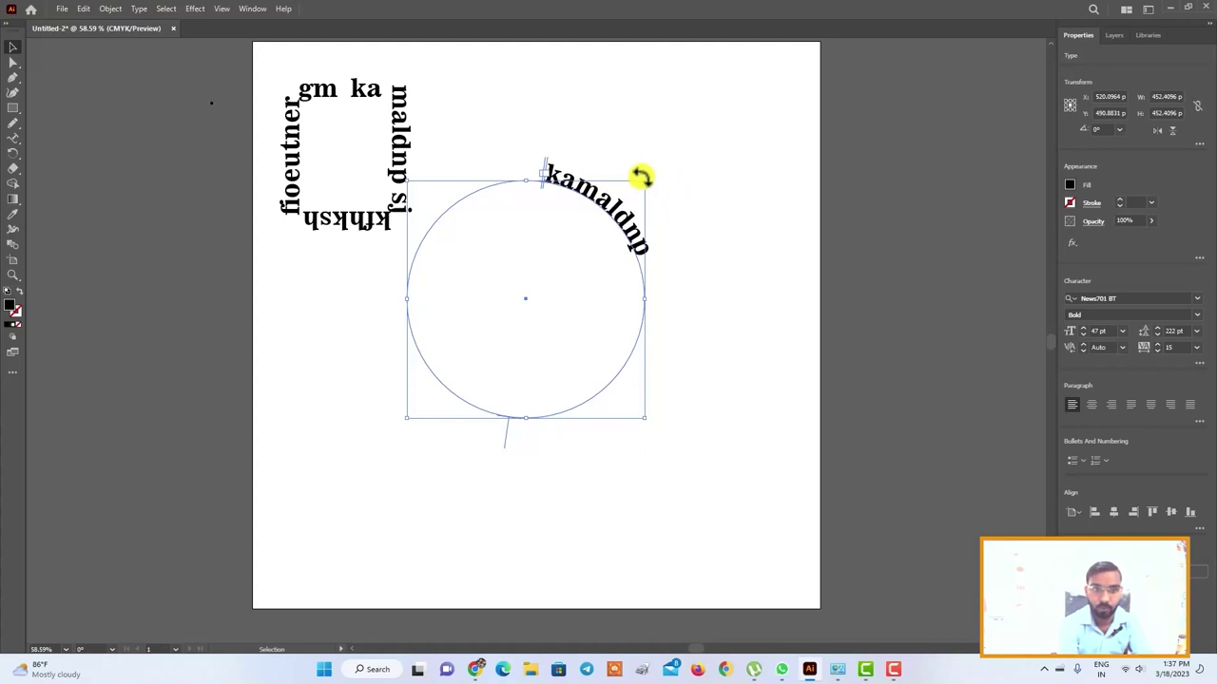
drag(649, 180, 549, 145)
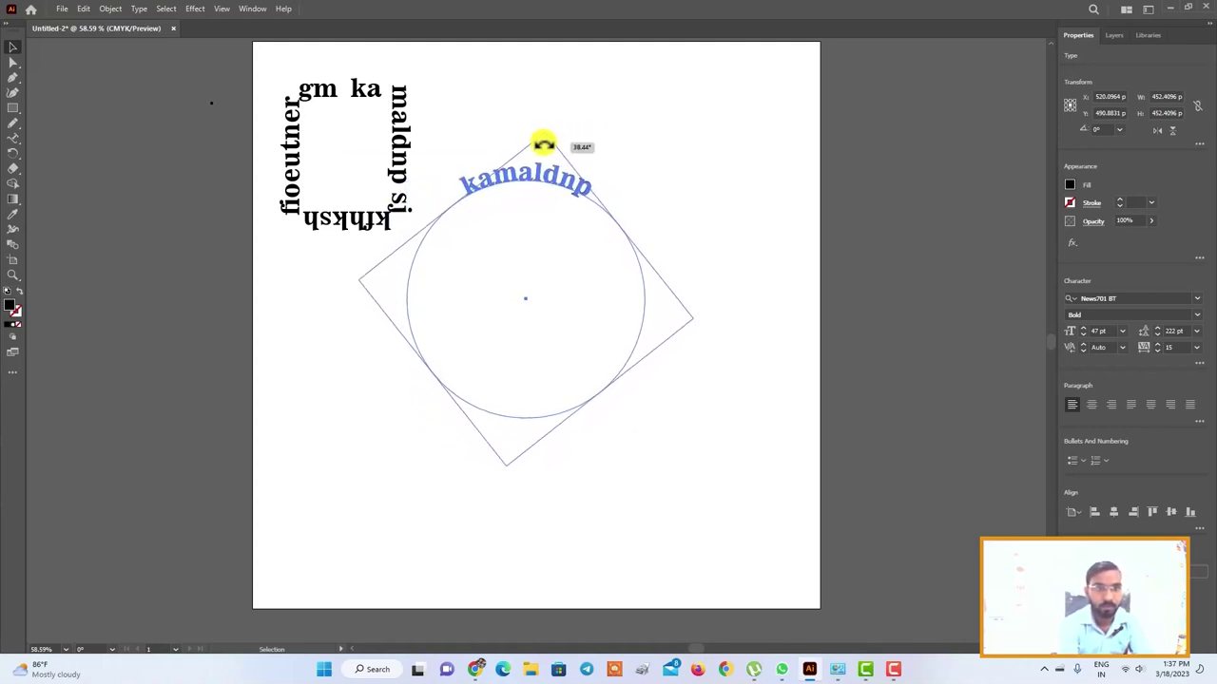
drag(549, 144, 543, 141)
click(695, 163)
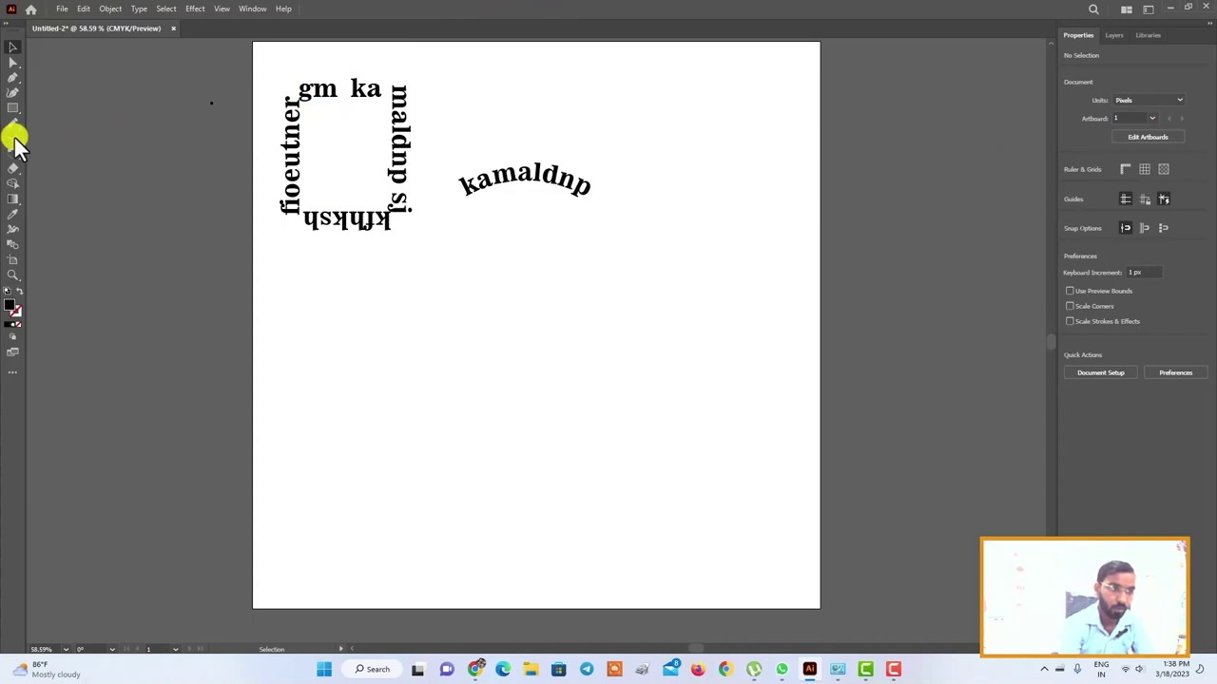
Step: Add vertical text 'kamaldnp' near the right edge of the page with the Vertical Type Tool
drag(15, 135, 48, 171)
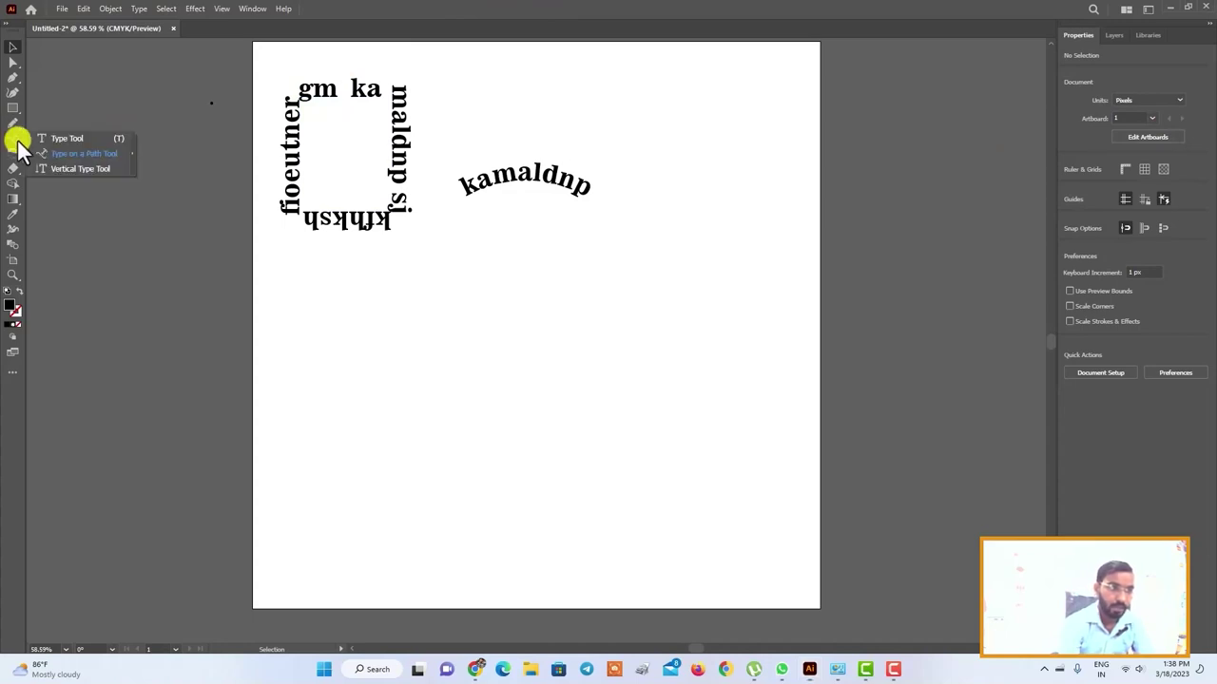
click(61, 169)
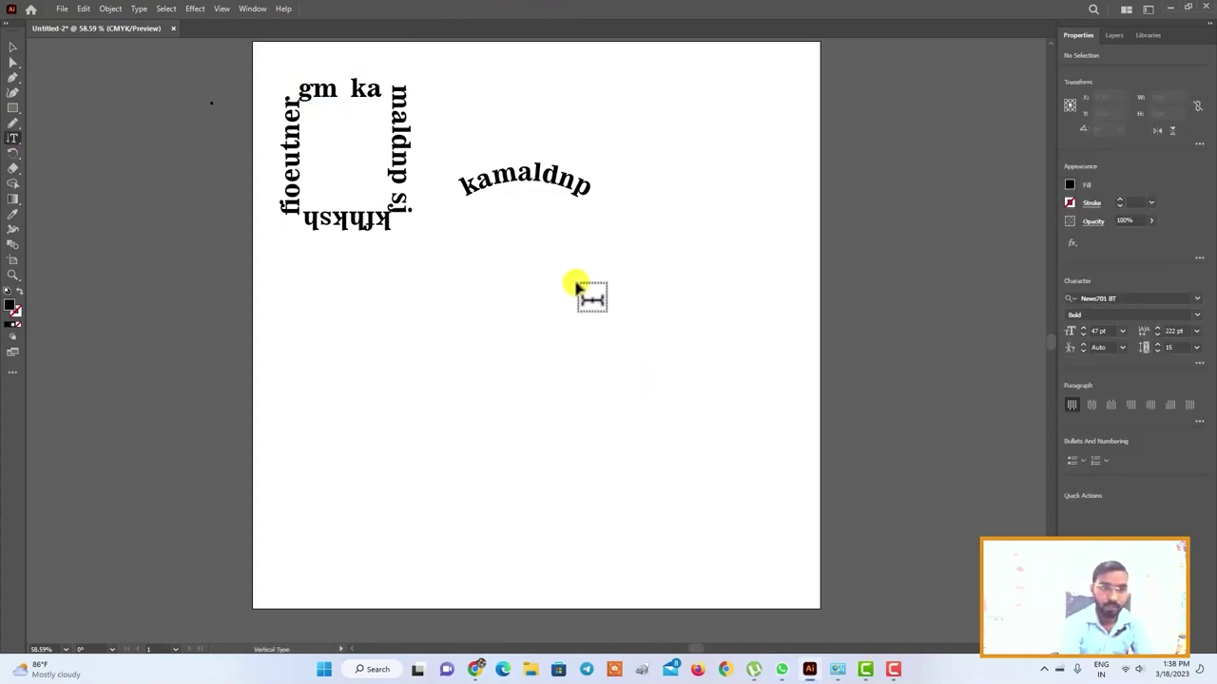
click(784, 201)
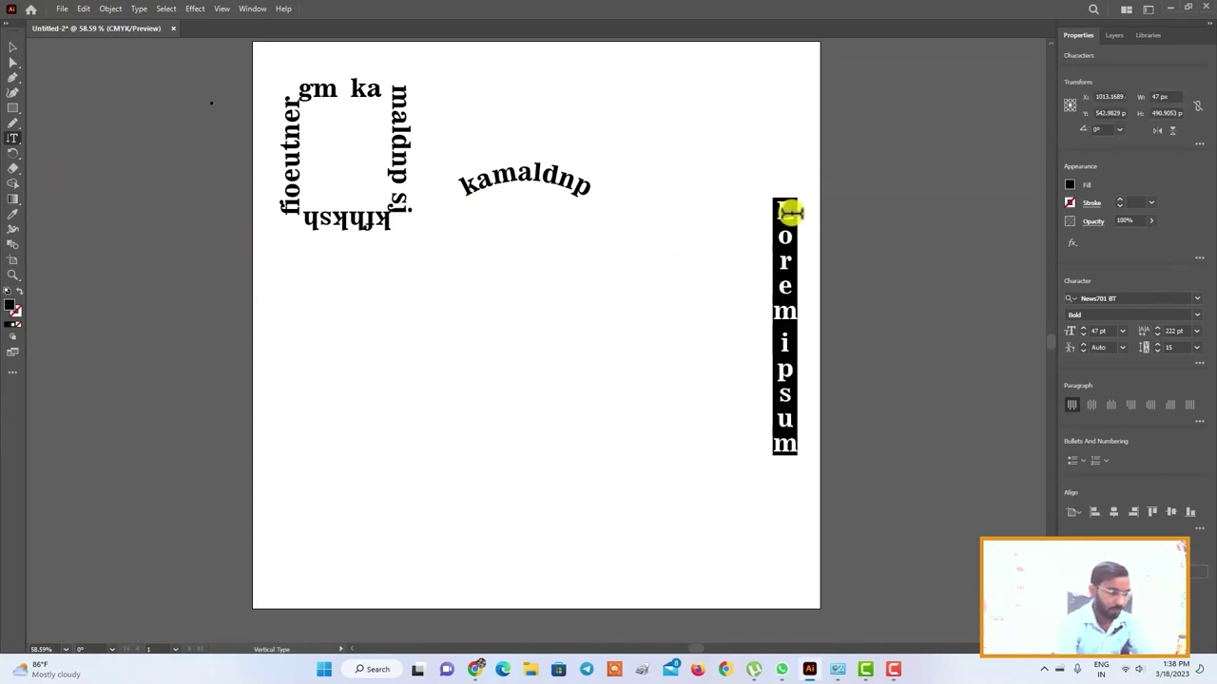
text(kaam)
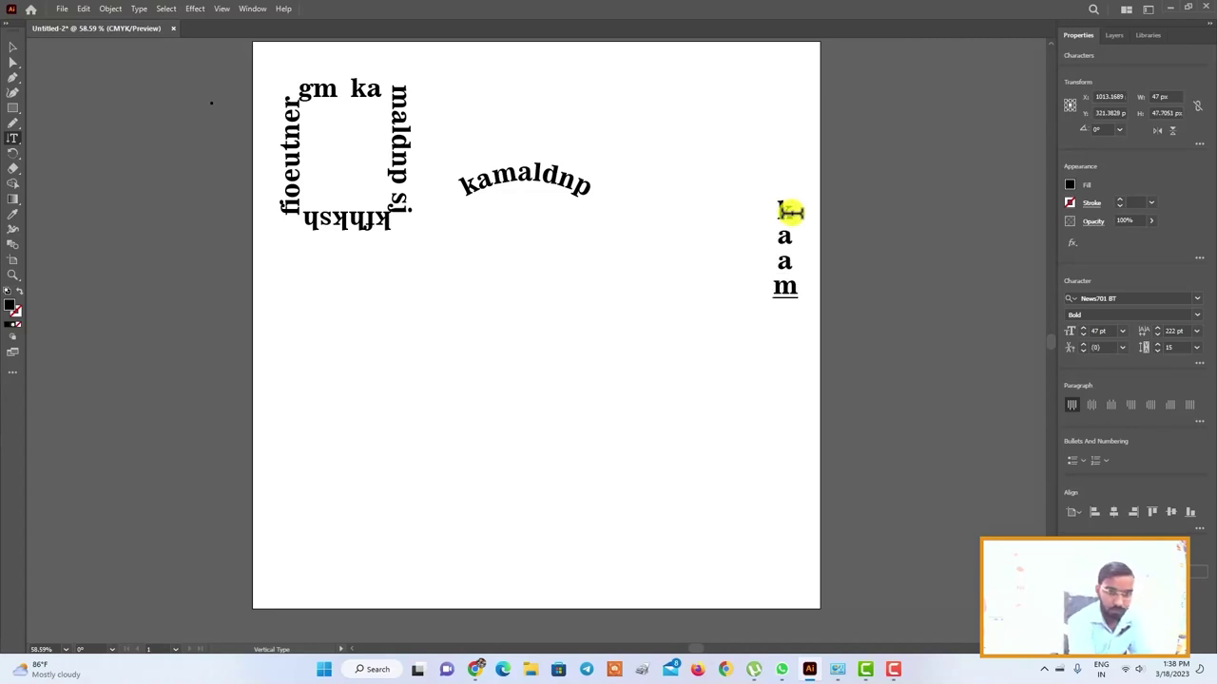
text(ll)
key(BackSpace)
key(BackSpace)
key(BackSpace)
key(BackSpace)
text(maldnp)
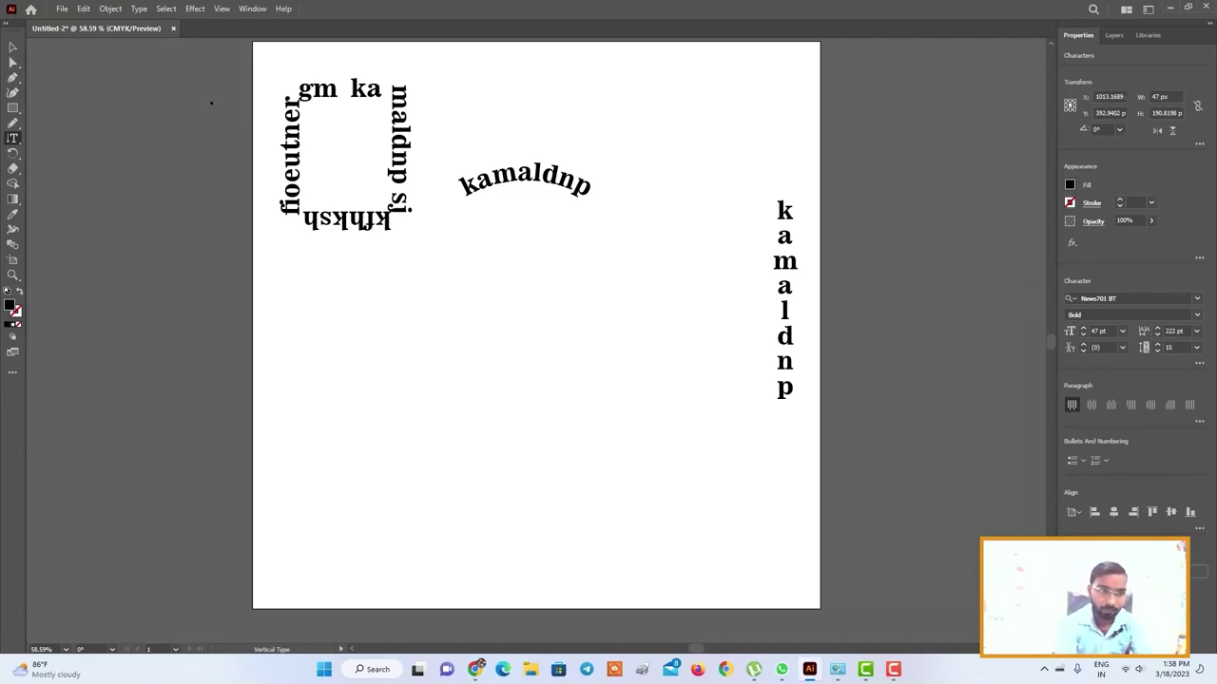
Step: Marquee-select all the text objects across the page with the Selection tool
drag(14, 138, 55, 190)
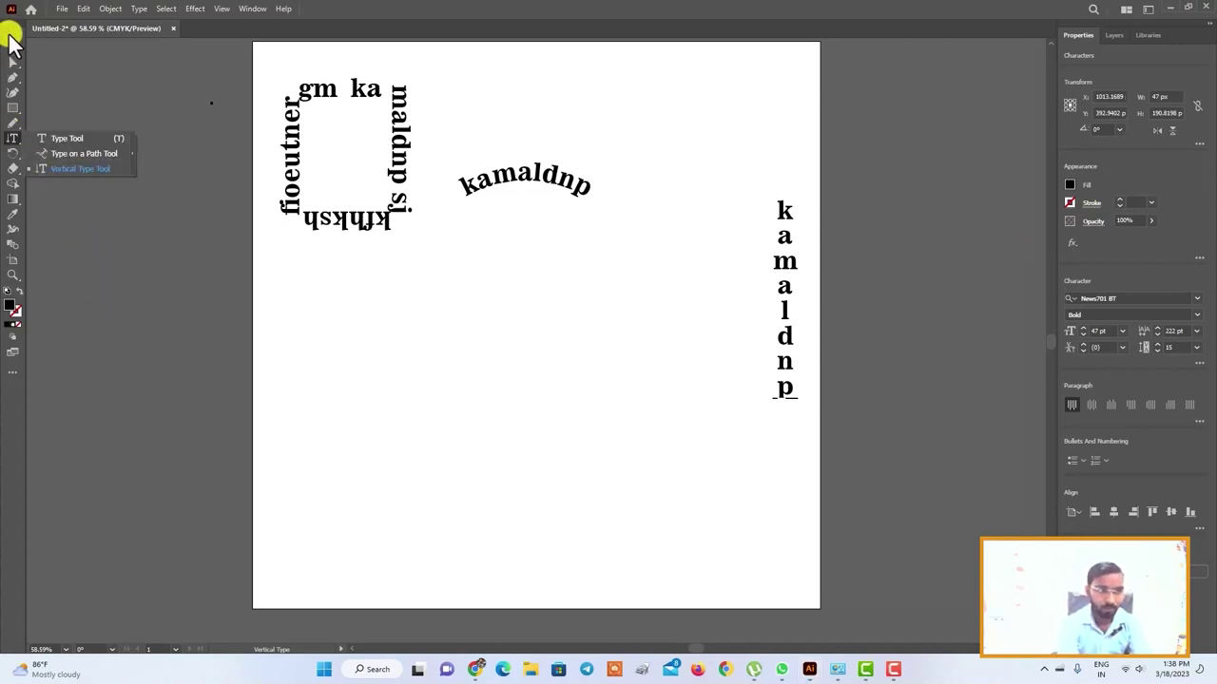
click(13, 46)
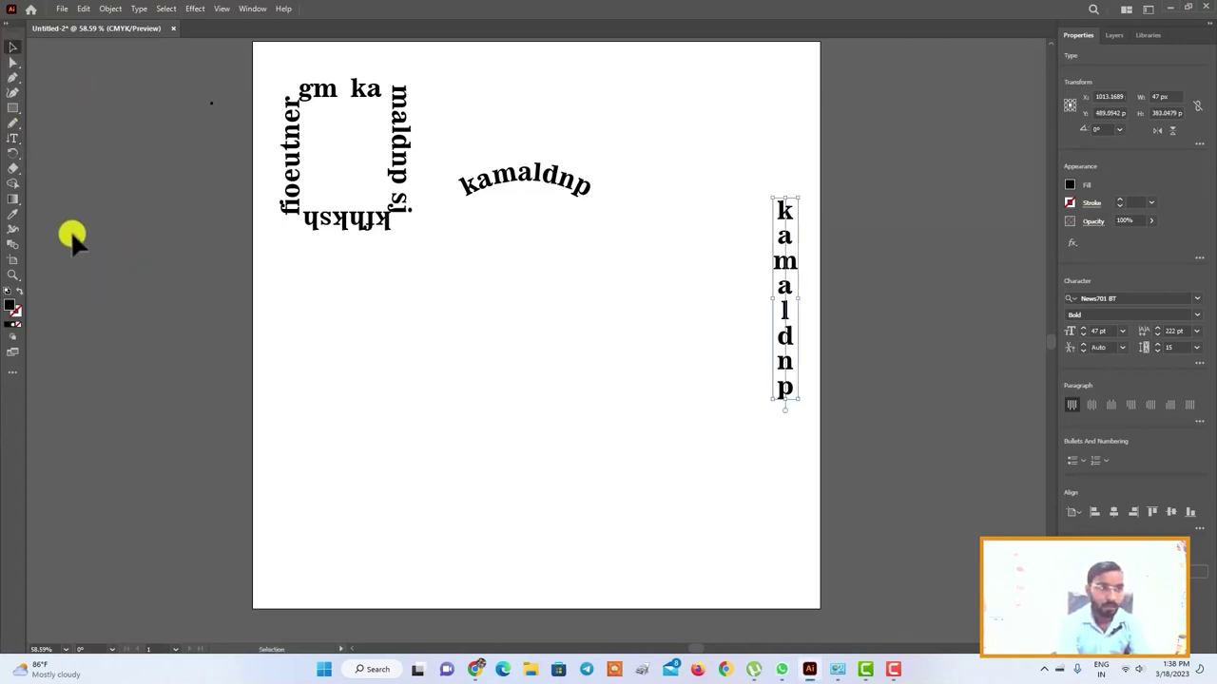
click(13, 157)
mouse_move(285, 59)
mouse_down()
mouse_move(851, 325)
mouse_move(860, 440)
mouse_up()
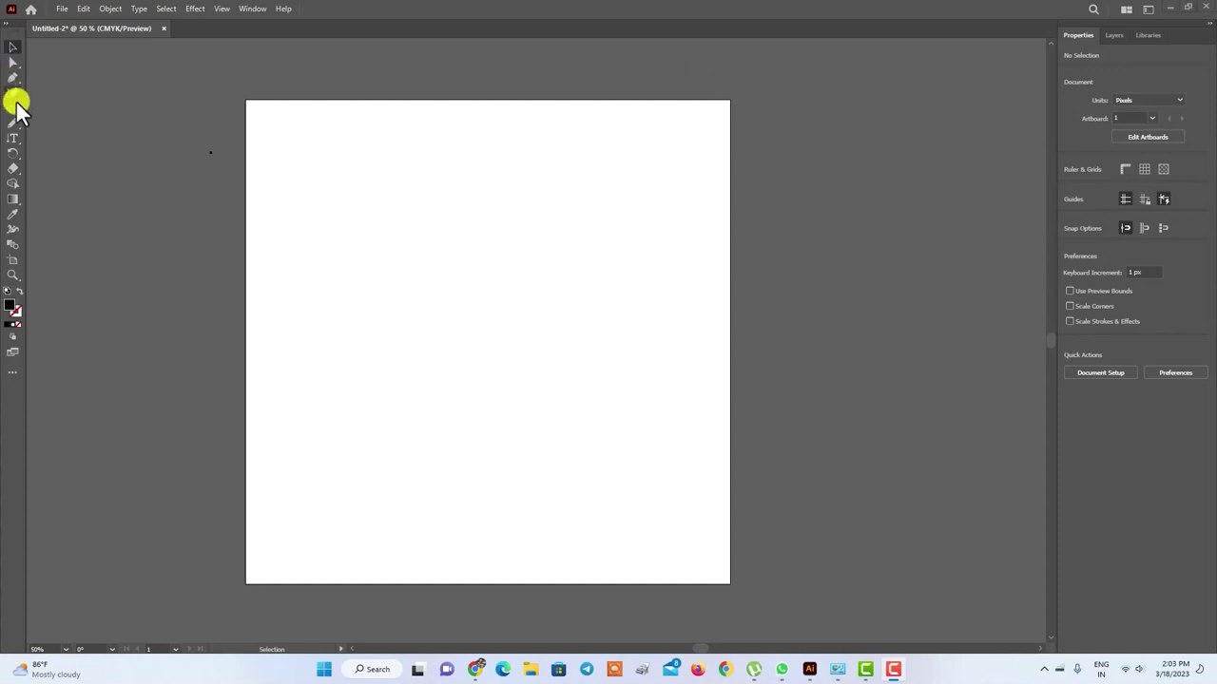
Step: Draw a large black circle mid-page, sized to a 320 px square
click(9, 154)
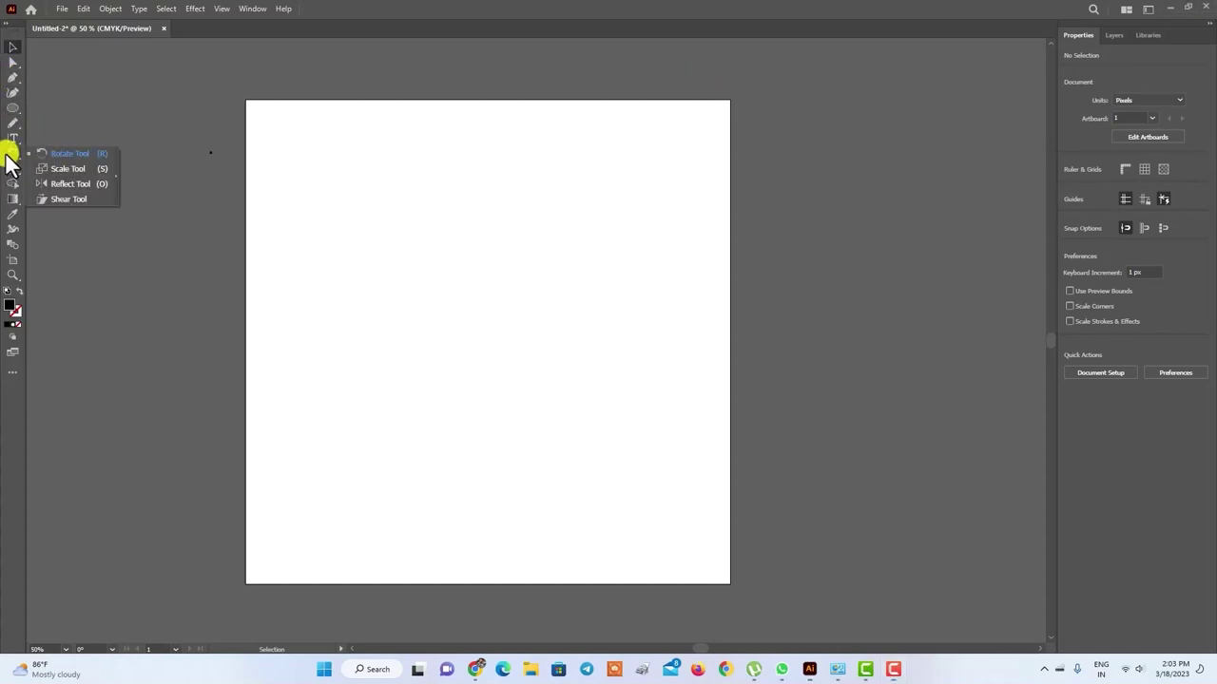
click(12, 109)
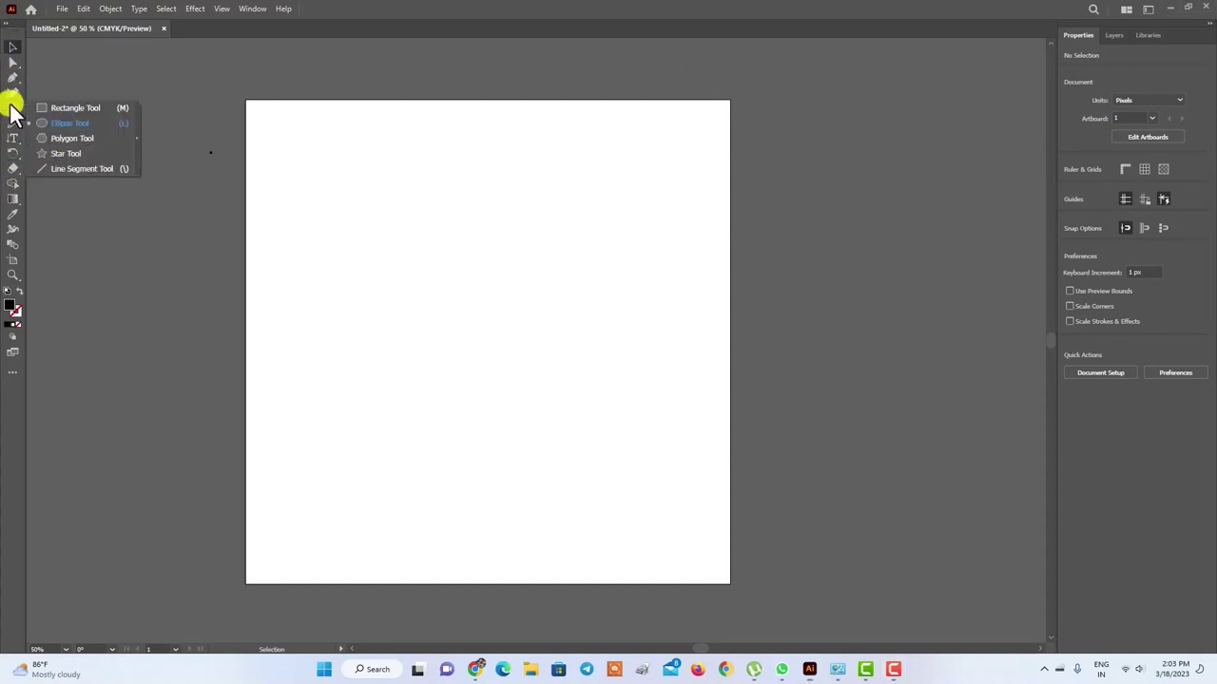
click(85, 124)
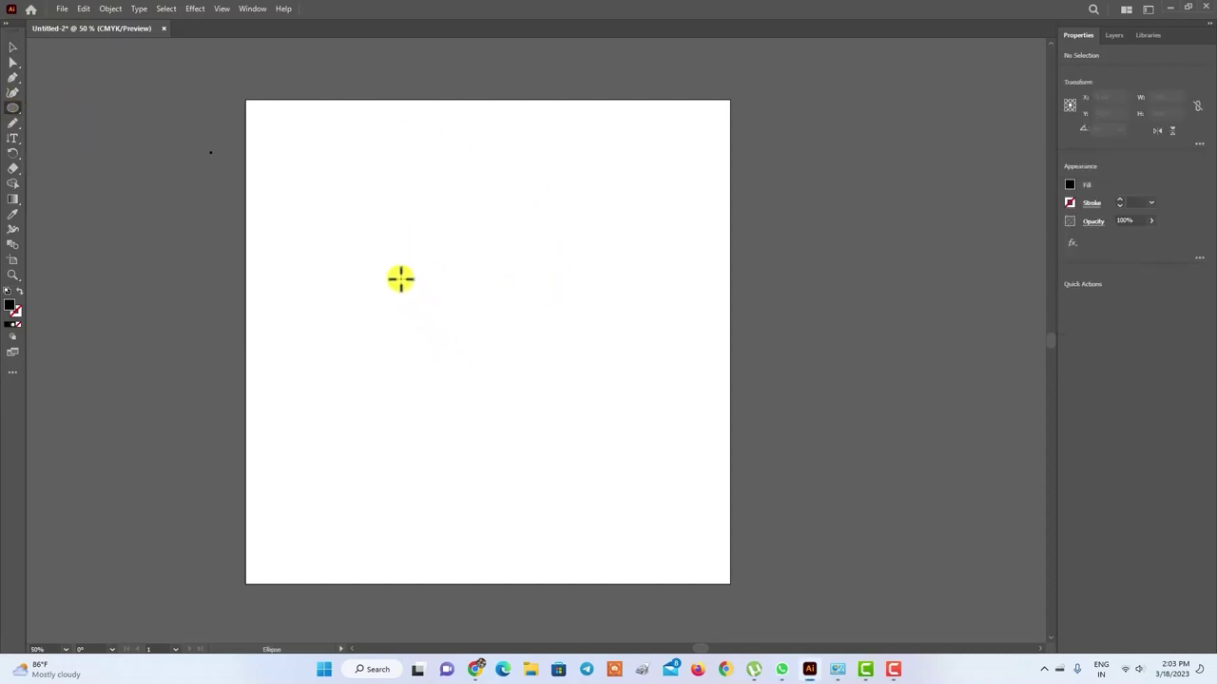
drag(400, 279, 530, 424)
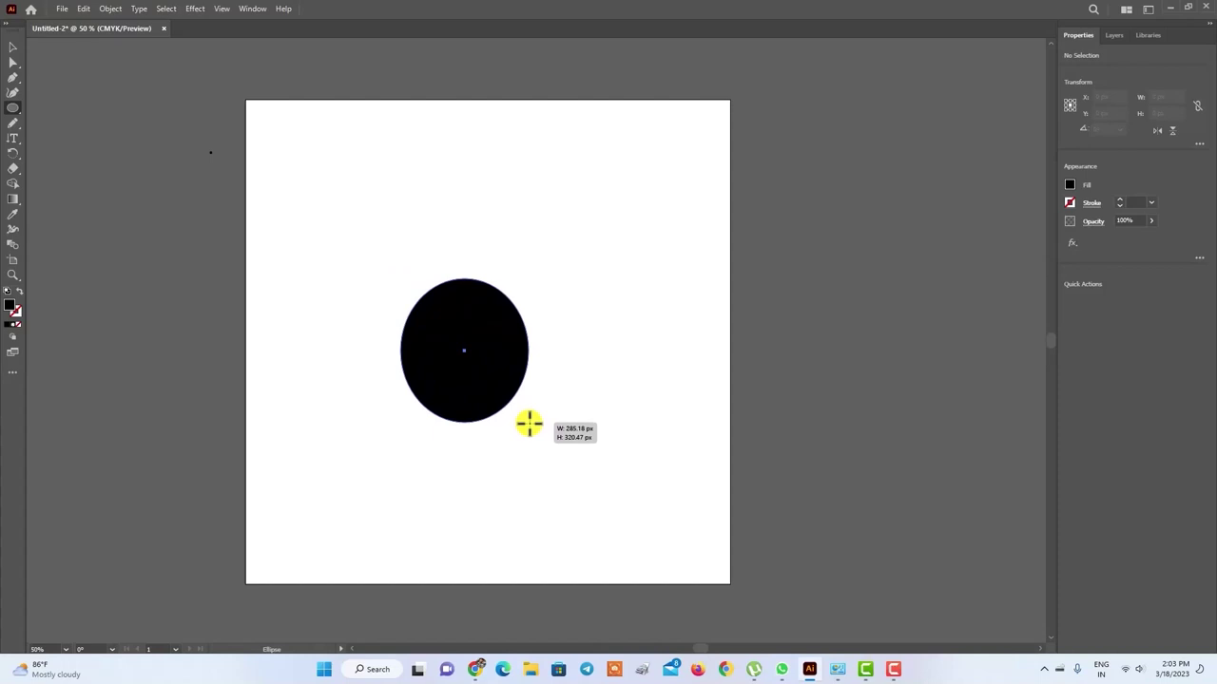
drag(530, 424, 530, 423)
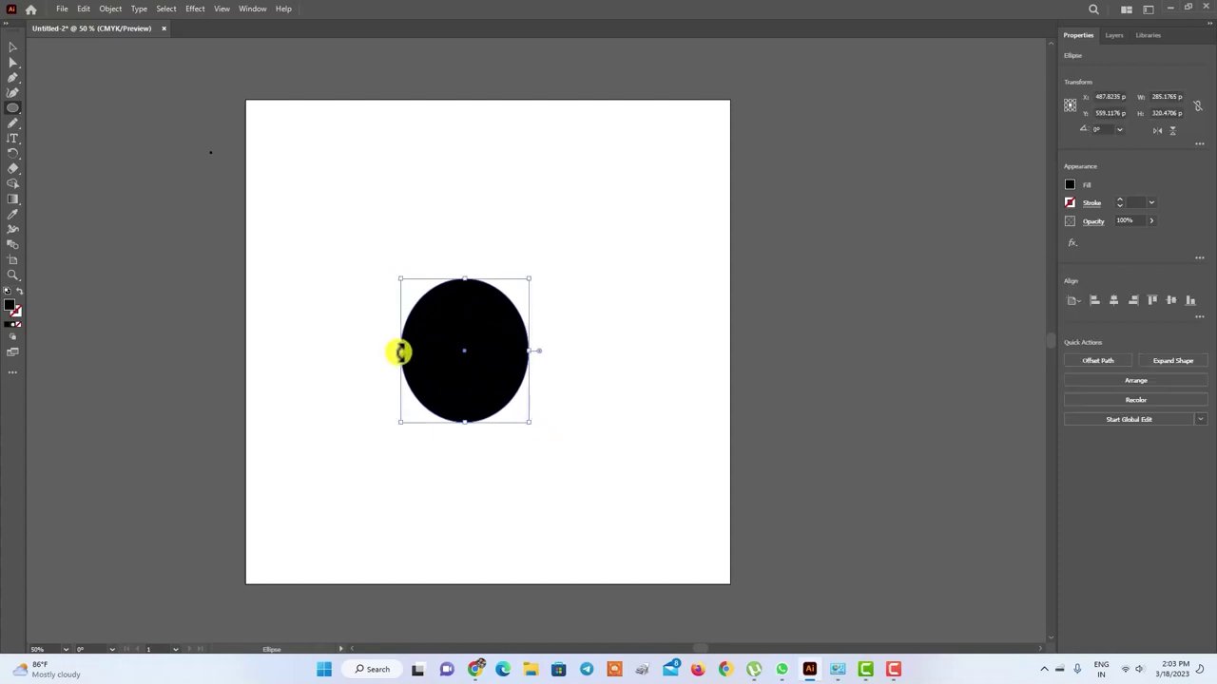
drag(400, 351, 385, 351)
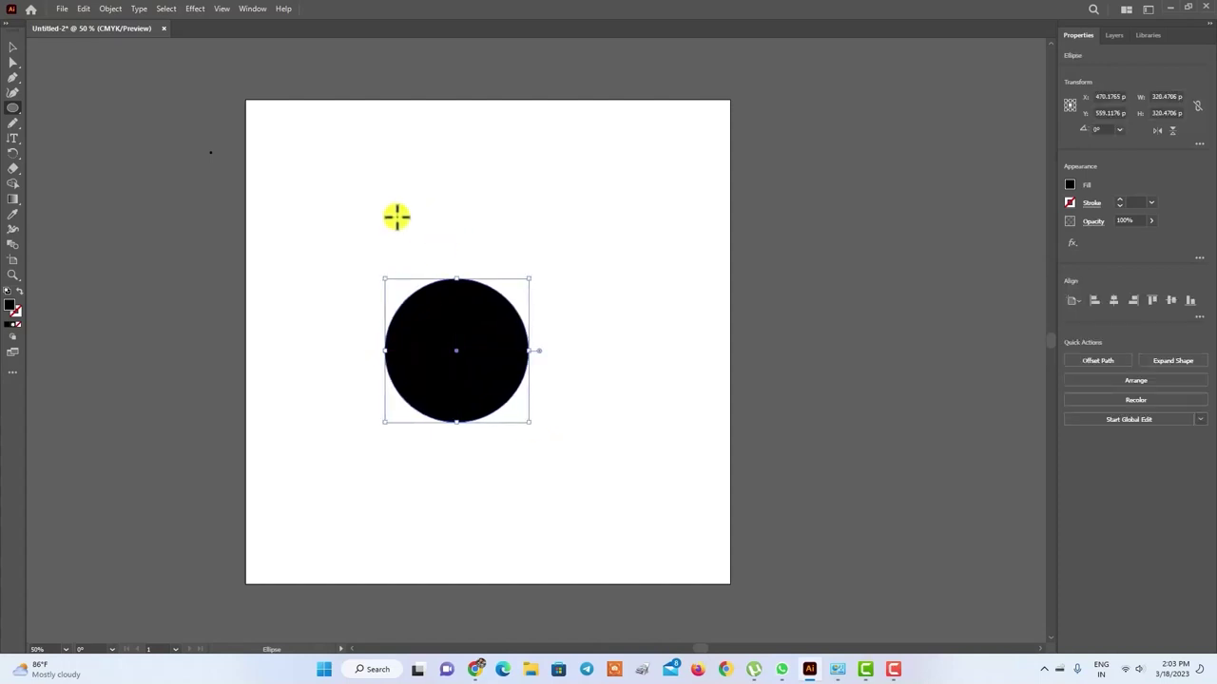
Step: Draw a 56 px circle just above the large one and select it
drag(447, 234, 471, 261)
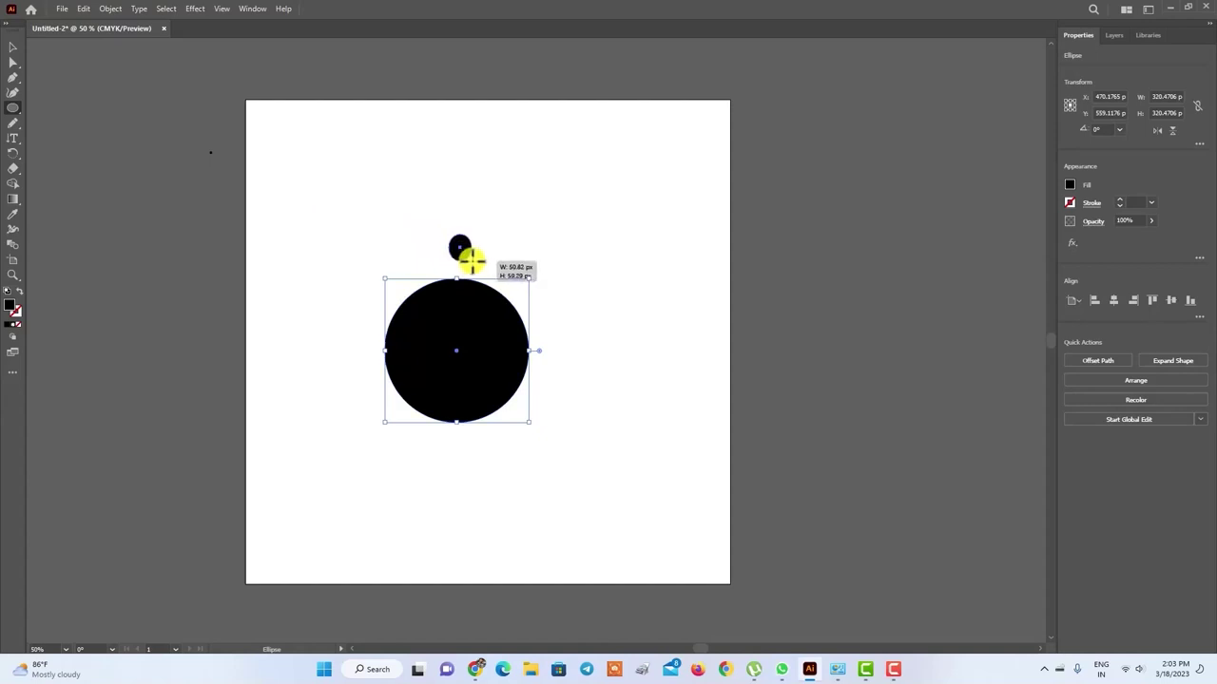
drag(471, 260, 473, 260)
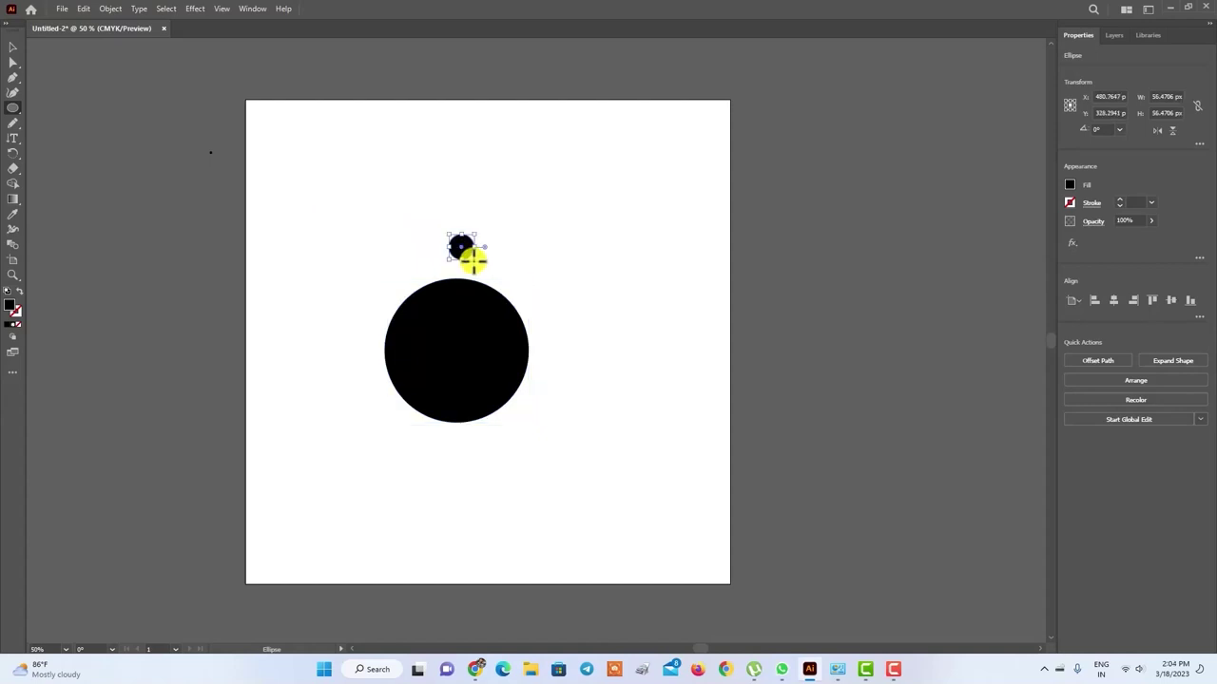
click(12, 47)
click(429, 257)
click(481, 334)
click(461, 246)
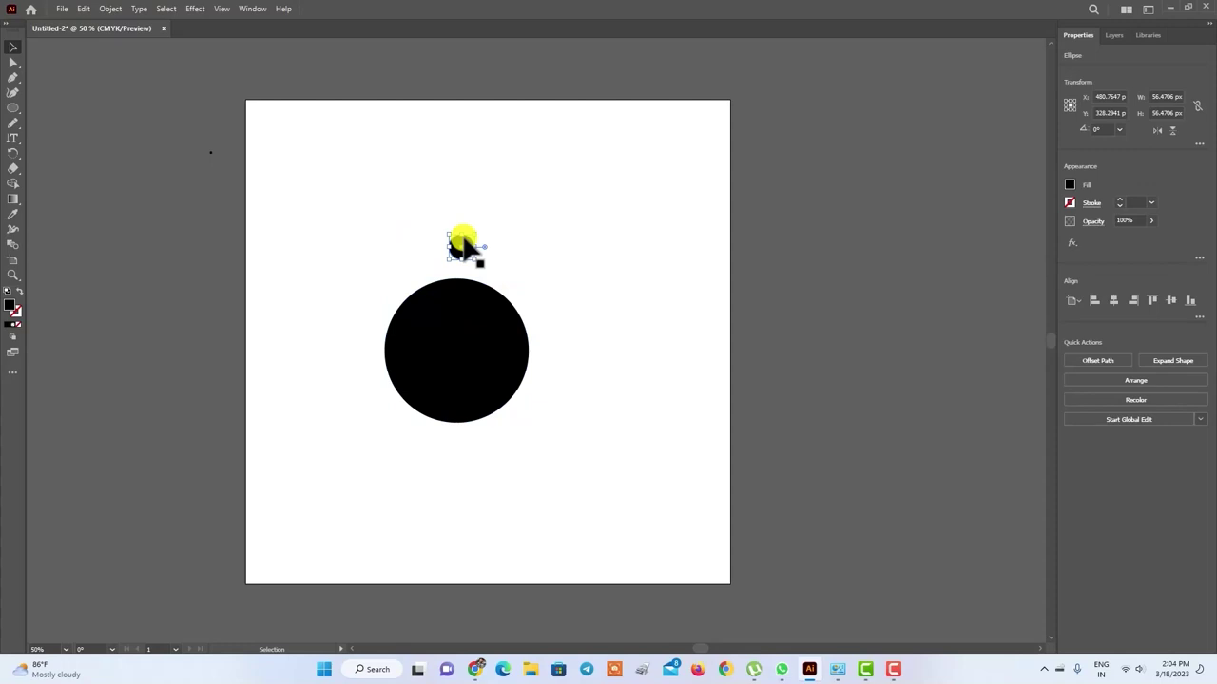
click(13, 154)
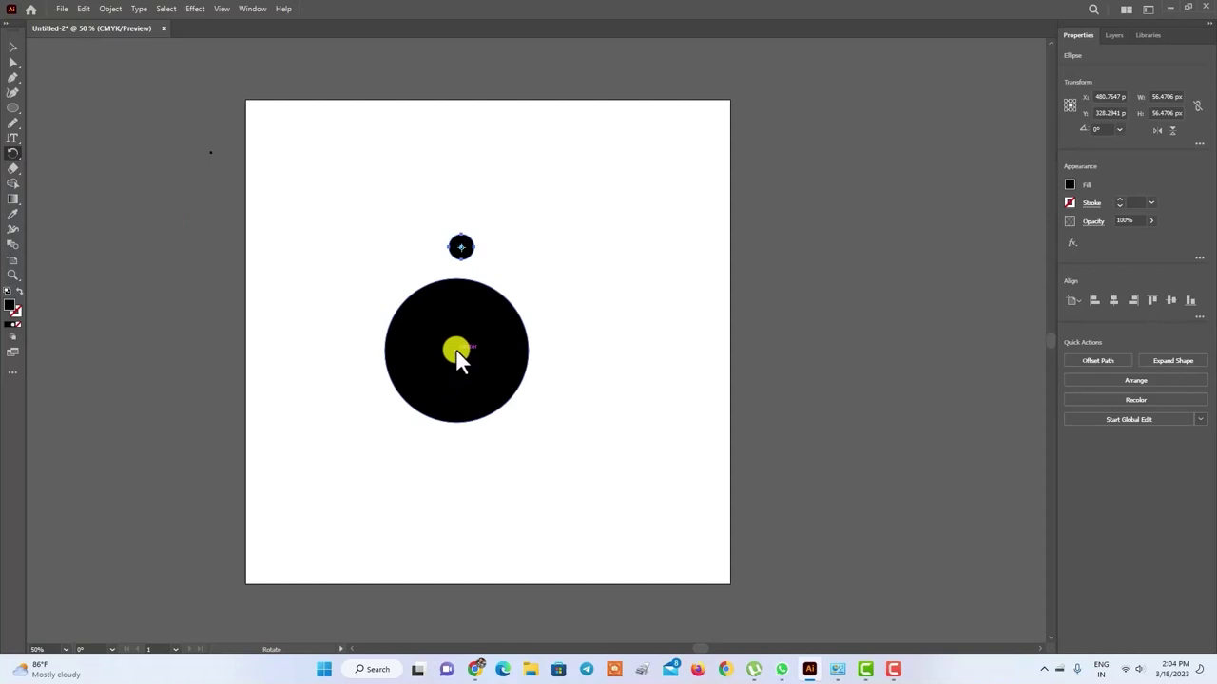
Step: Rotate-copy the small circle 18° about the big circle's centre, repeating with Ctrl+D to complete the ring
mouse_move(456, 350)
mouse_down()
mouse_move(461, 249)
mouse_move(456, 354)
mouse_up()
alt+click(457, 352)
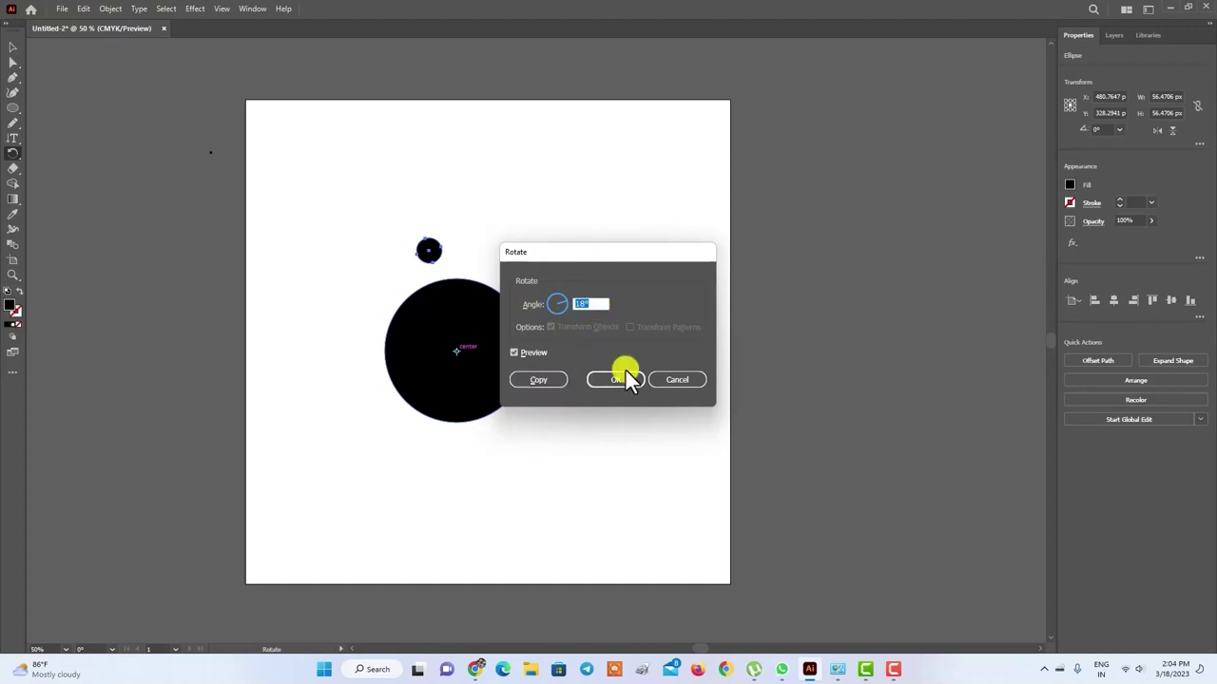
click(554, 381)
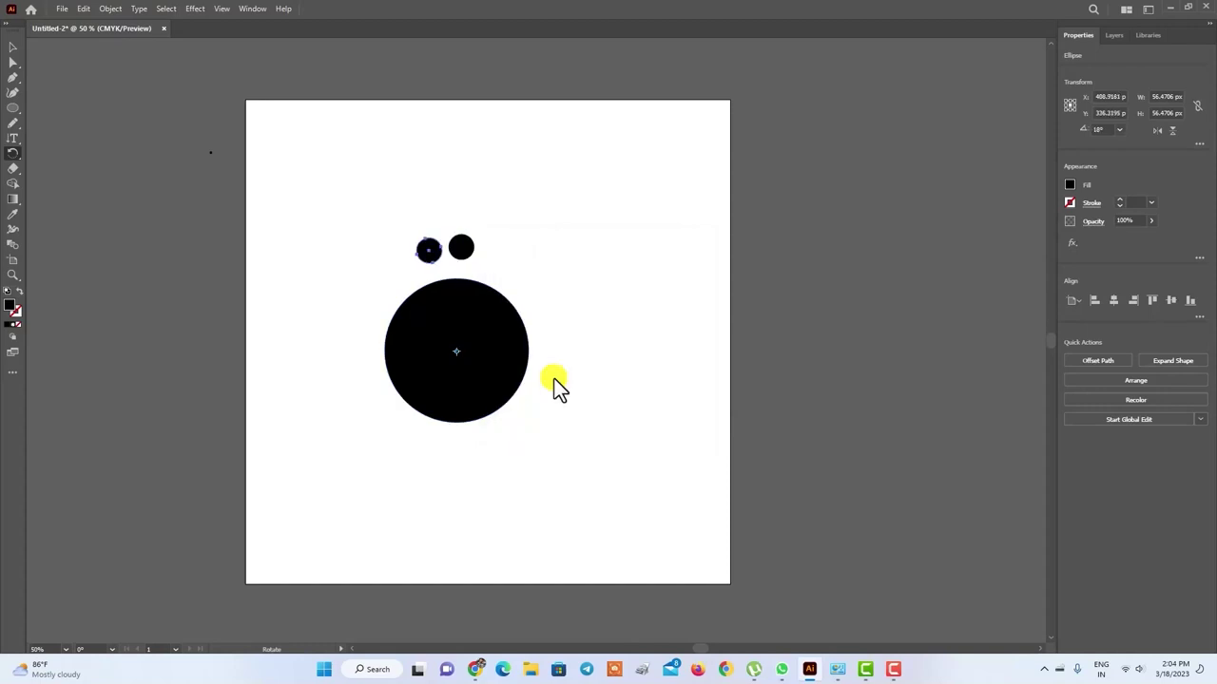
key(v)
key(ctrl+d)
key(ctrl+d)
key(ctrl+d)
key(ctrl+d)
key(ctrl+d)
key(ctrl+d)
key(ctrl+d)
key(ctrl+d)
key(ctrl+d)
key(ctrl+d)
key(ctrl+d)
key(ctrl+d)
key(ctrl+d)
key(ctrl+d)
key(ctrl+d)
key(ctrl+d)
key(ctrl+d)
key(ctrl+d)
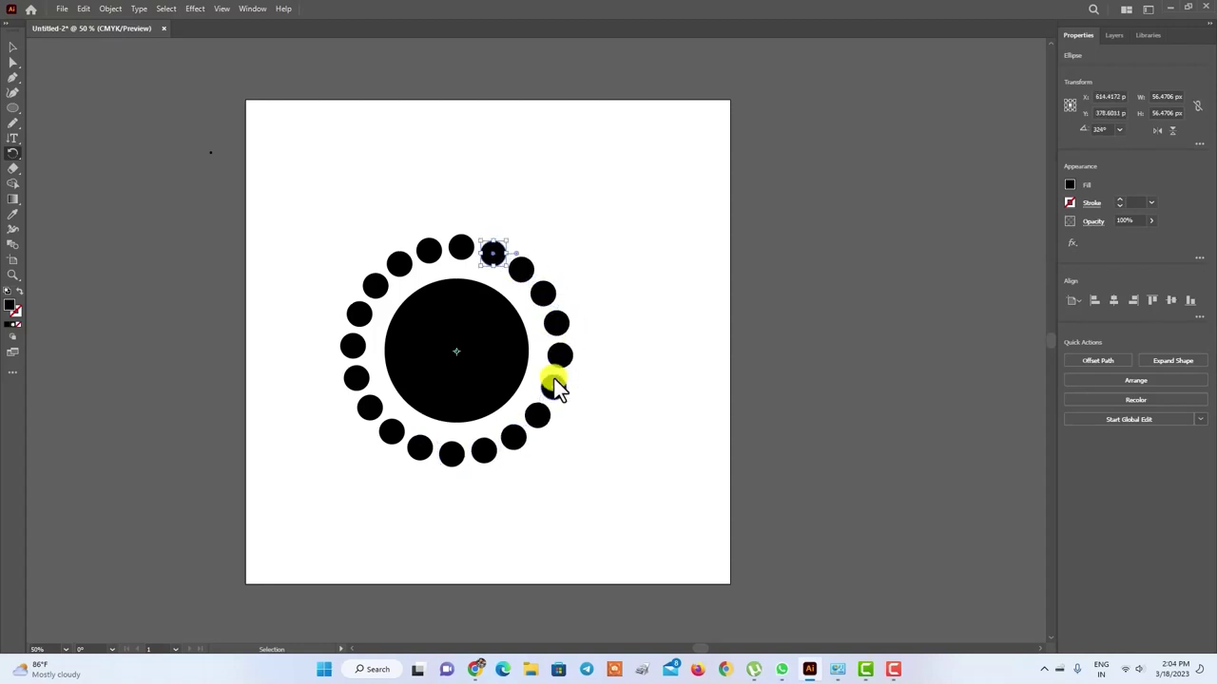
key(r)
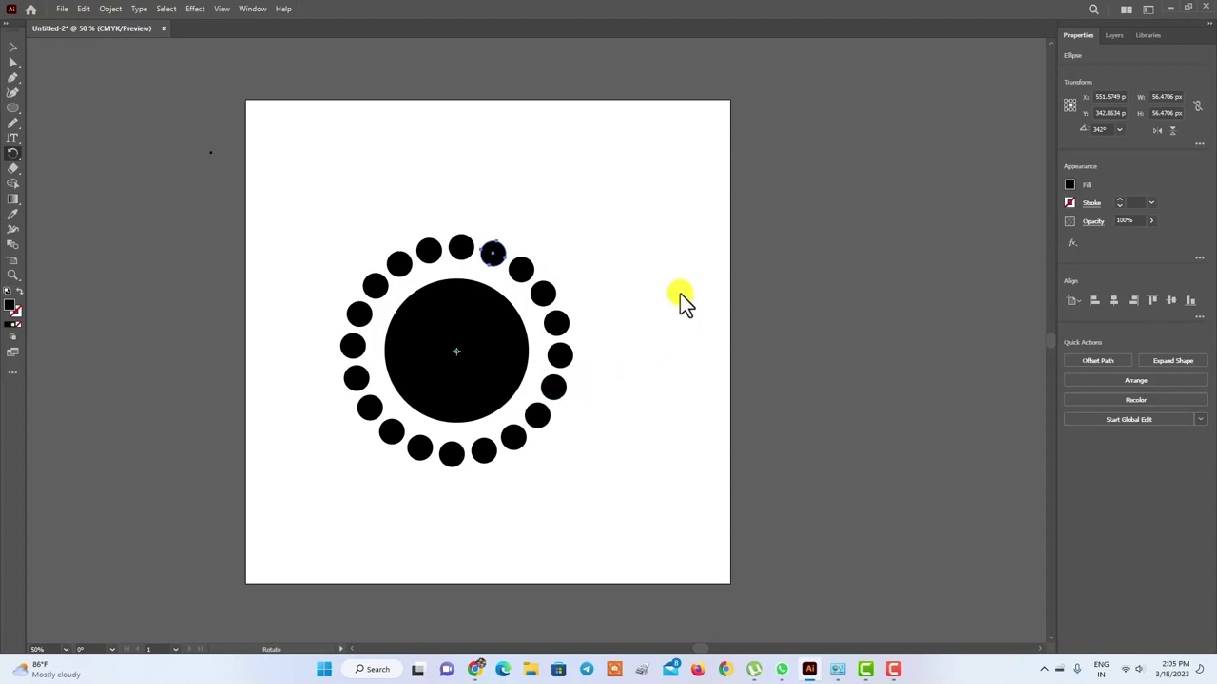
click(13, 47)
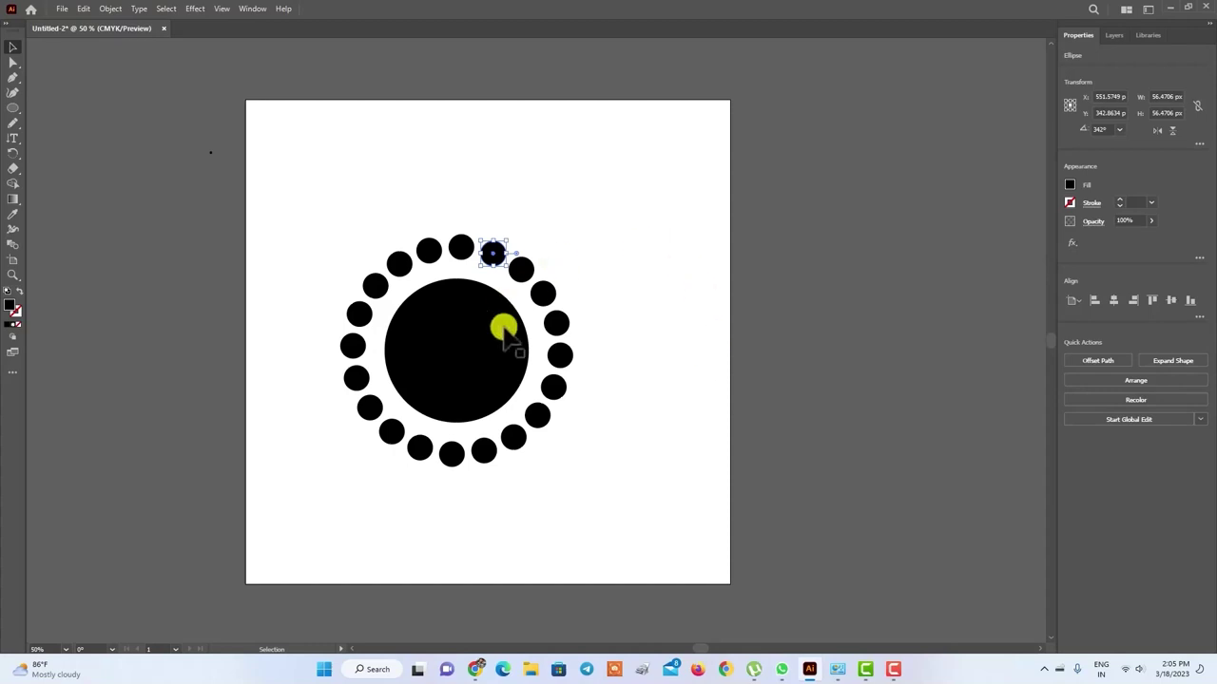
click(403, 246)
drag(484, 186, 349, 314)
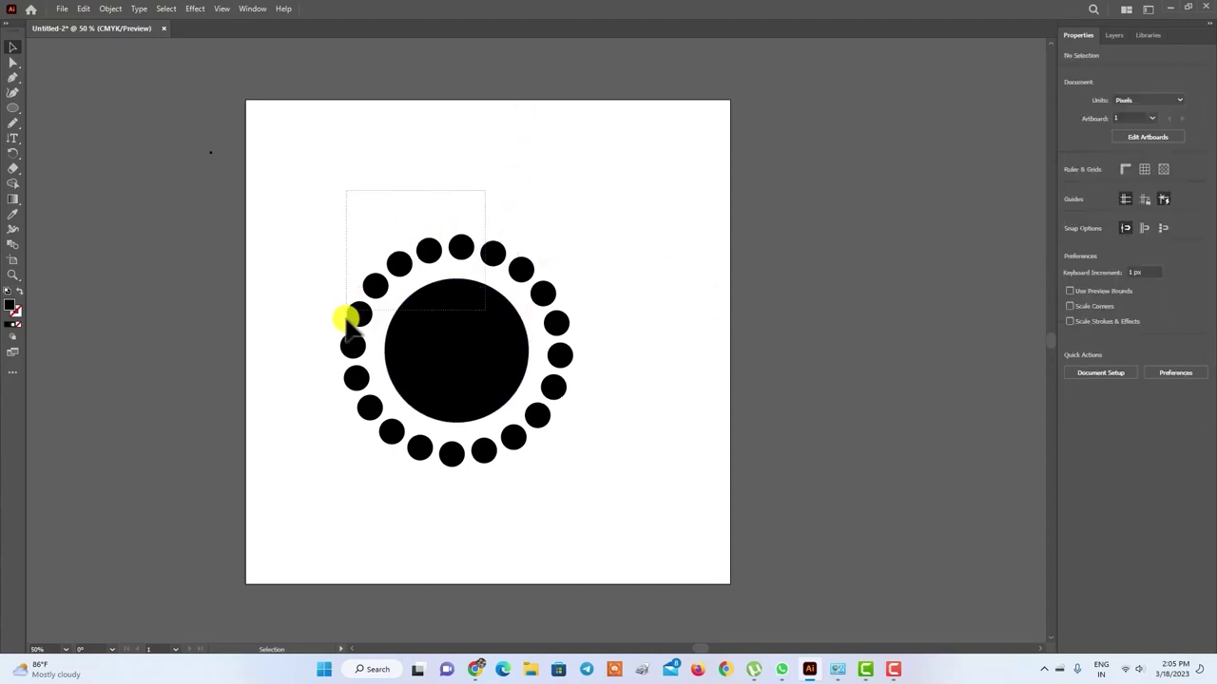
click(551, 184)
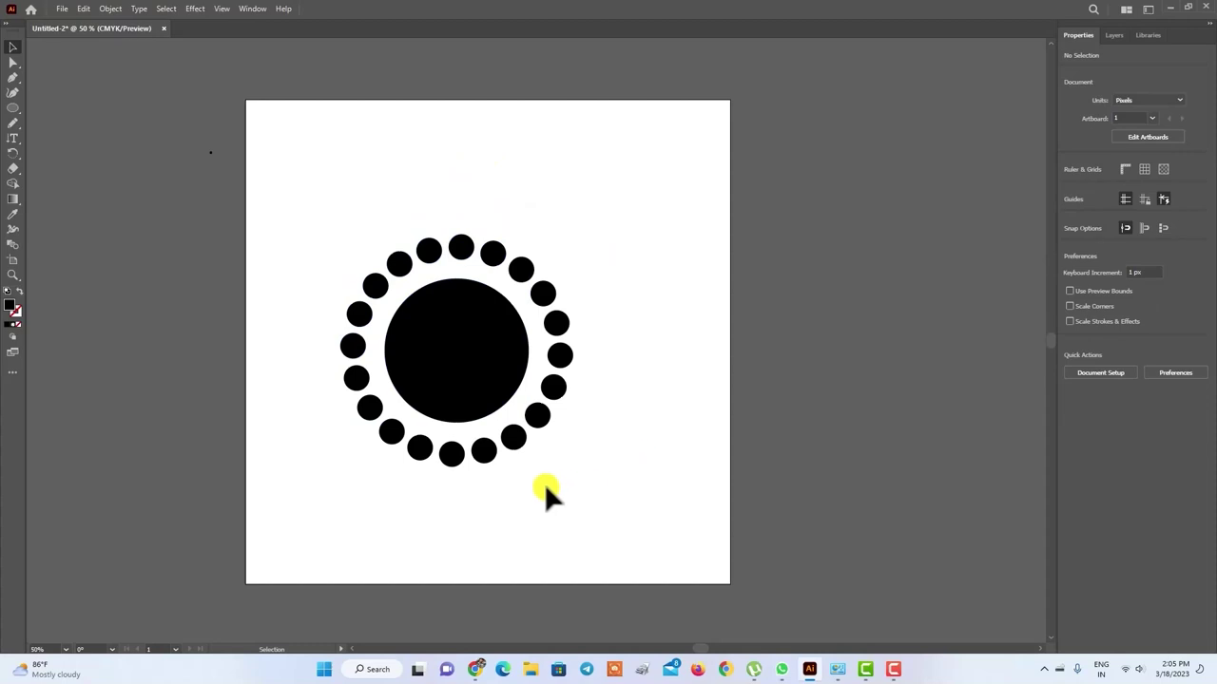
drag(516, 192, 488, 536)
click(702, 245)
click(473, 317)
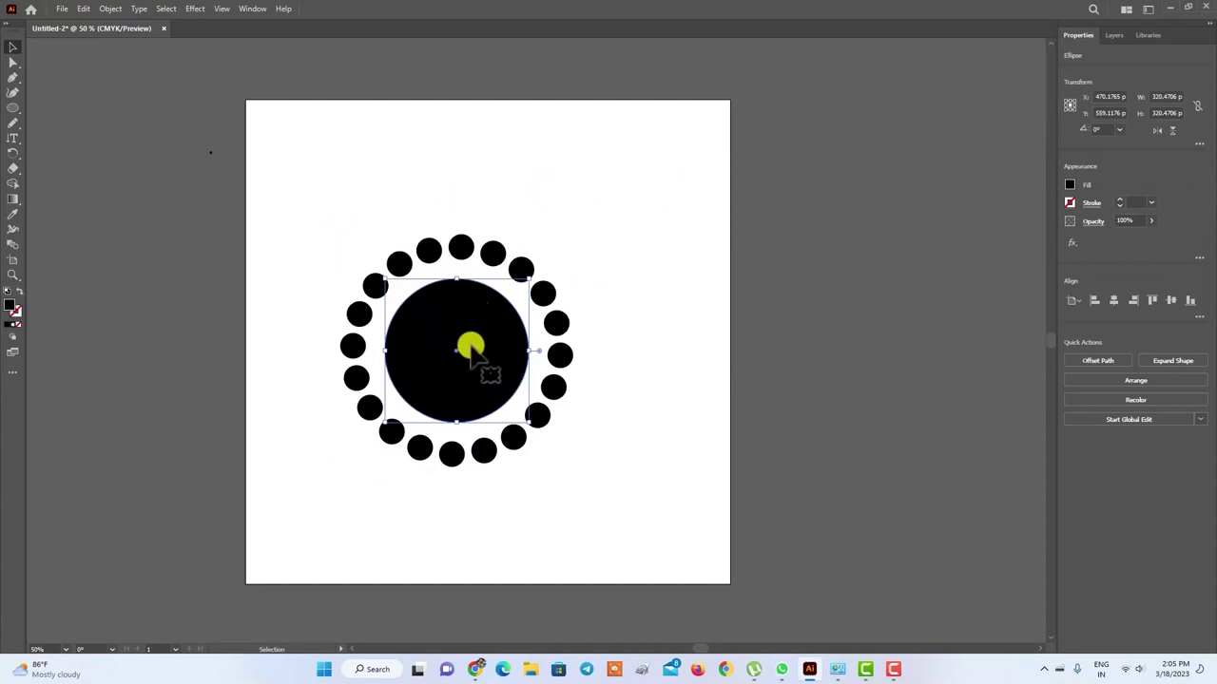
drag(292, 149, 647, 494)
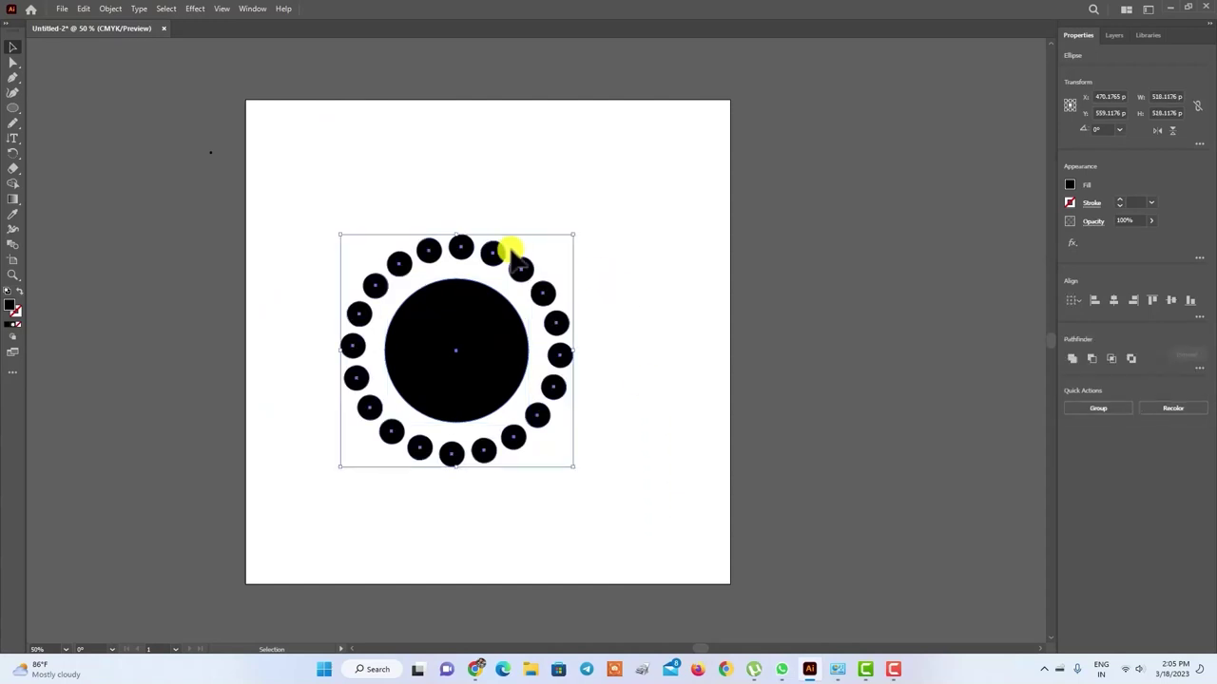
click(639, 267)
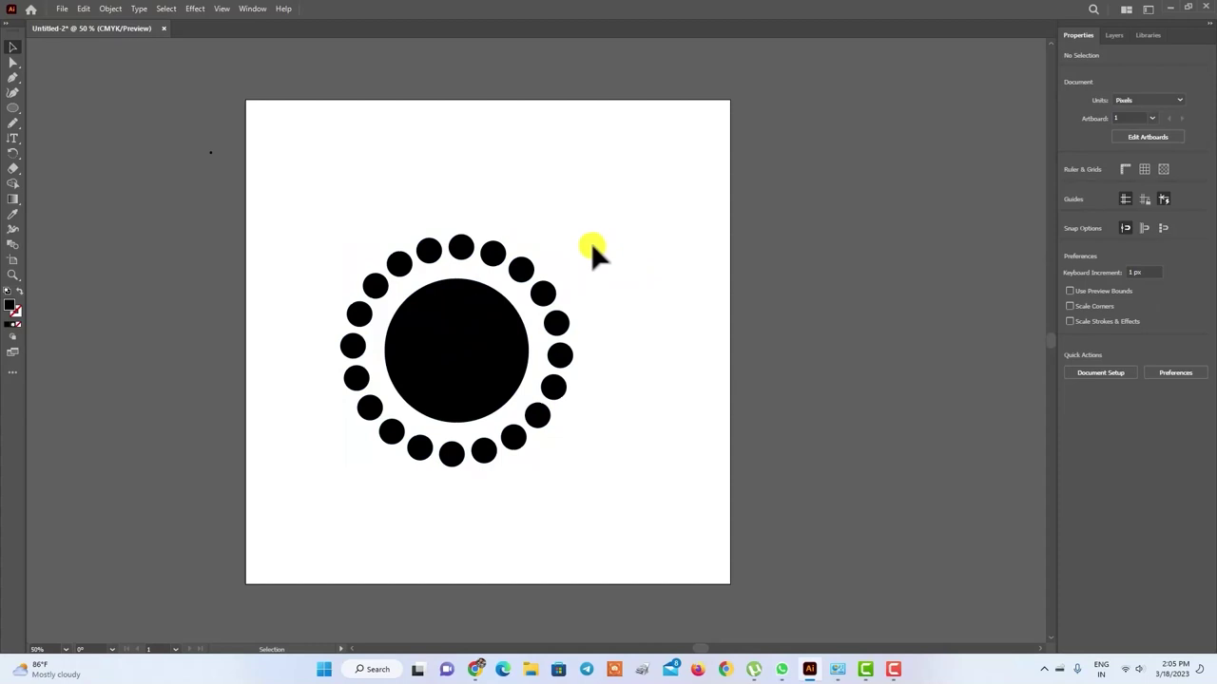
click(468, 248)
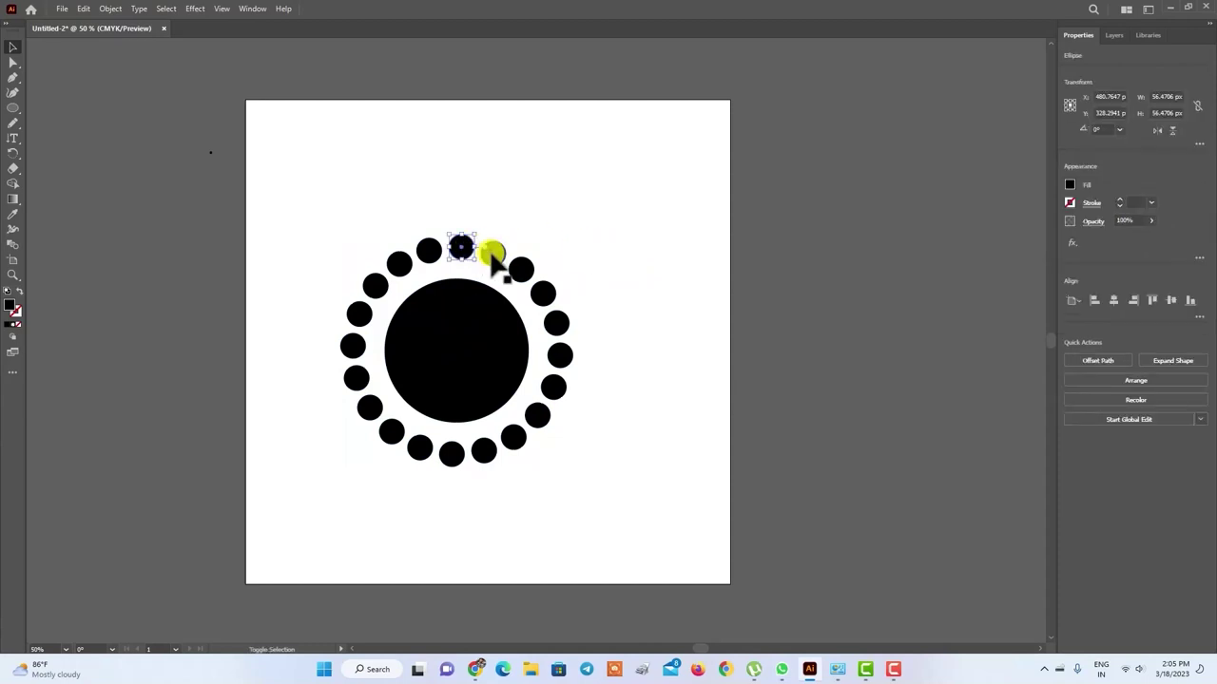
shift+click(492, 253)
shift+click(521, 269)
shift+click(542, 295)
shift+click(556, 323)
shift+click(560, 355)
shift+click(554, 386)
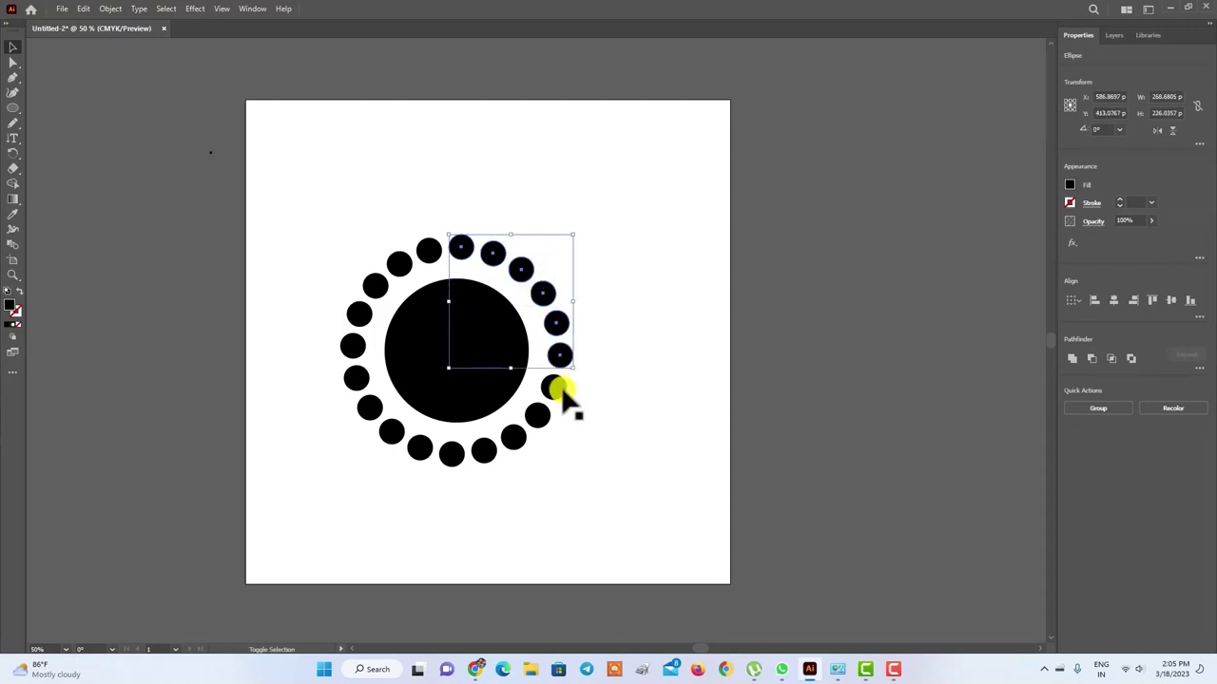
click(653, 309)
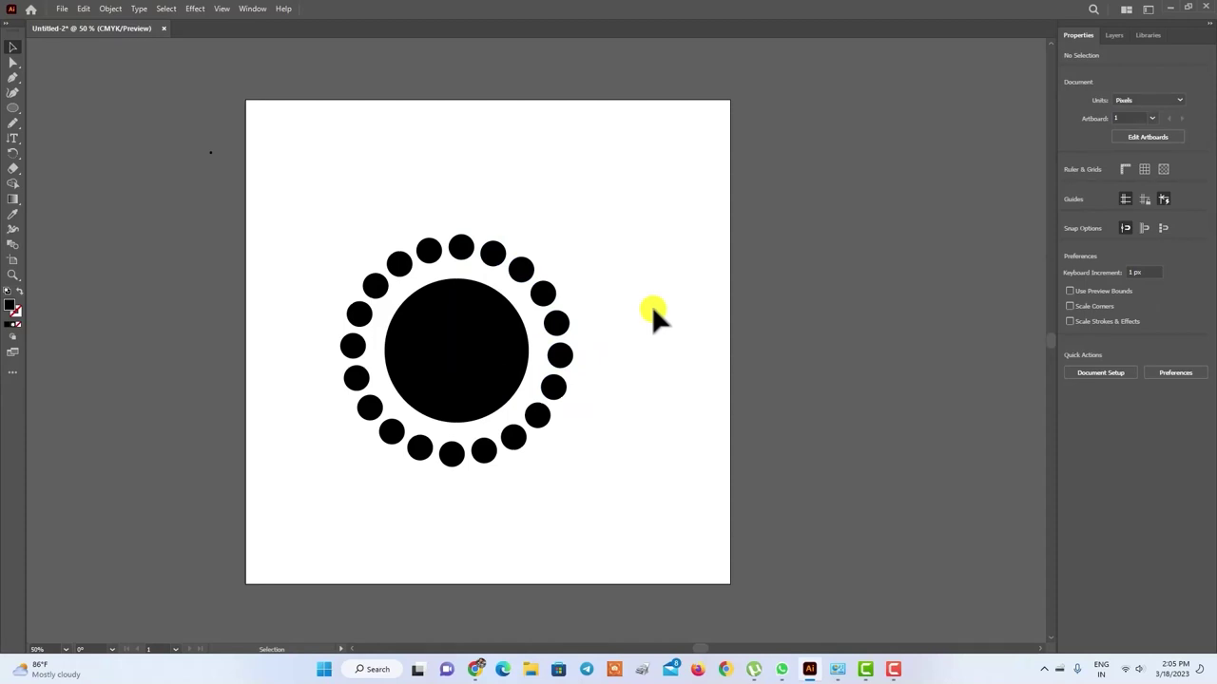
Step: Lock the big central circle with Object > Lock > Selection
click(110, 12)
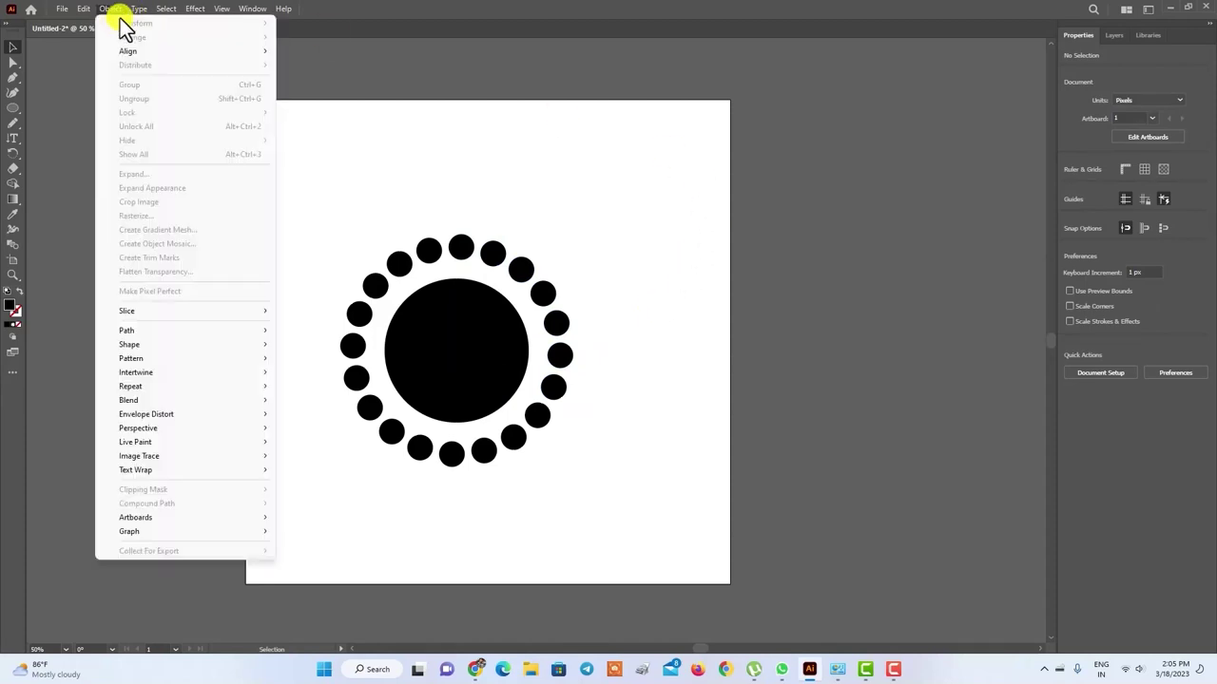
click(561, 195)
drag(296, 190, 625, 551)
click(679, 150)
click(502, 335)
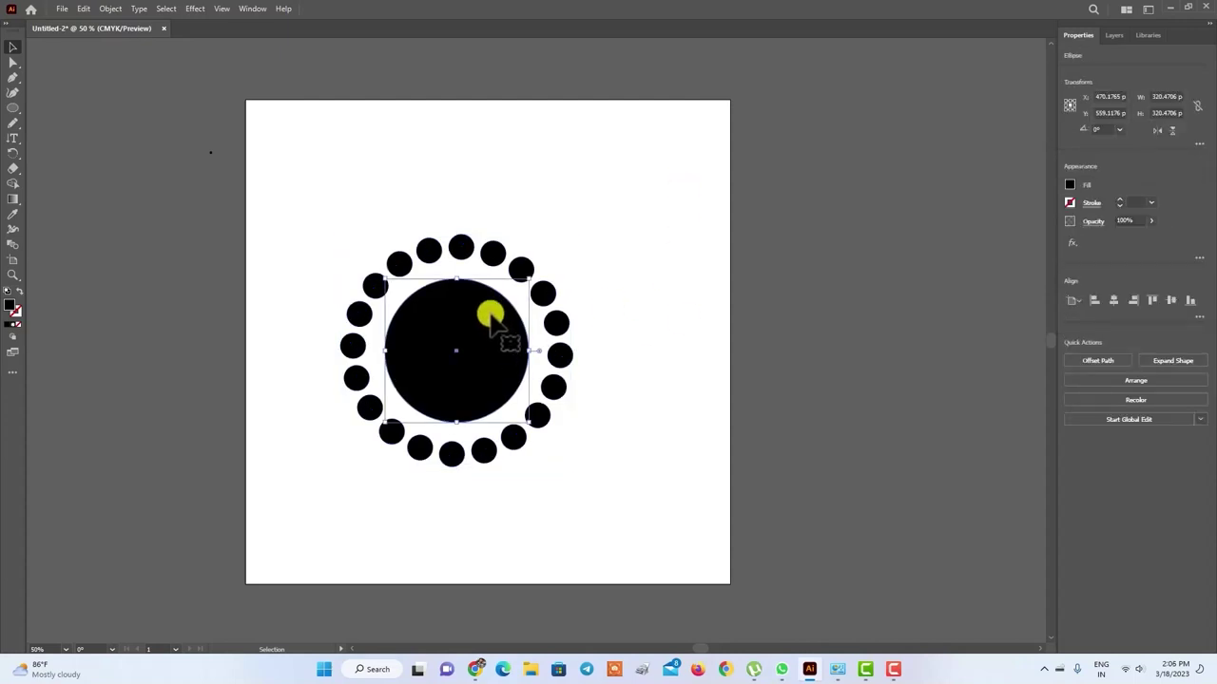
click(110, 9)
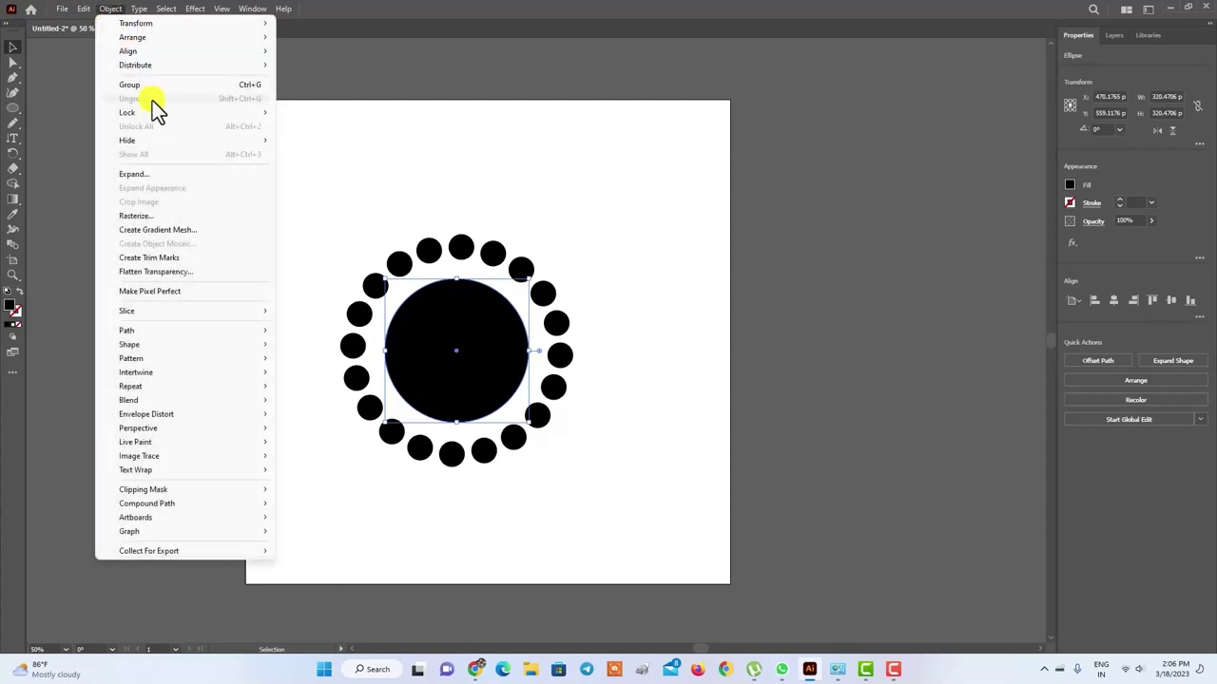
mouse_move(127, 112)
click(304, 118)
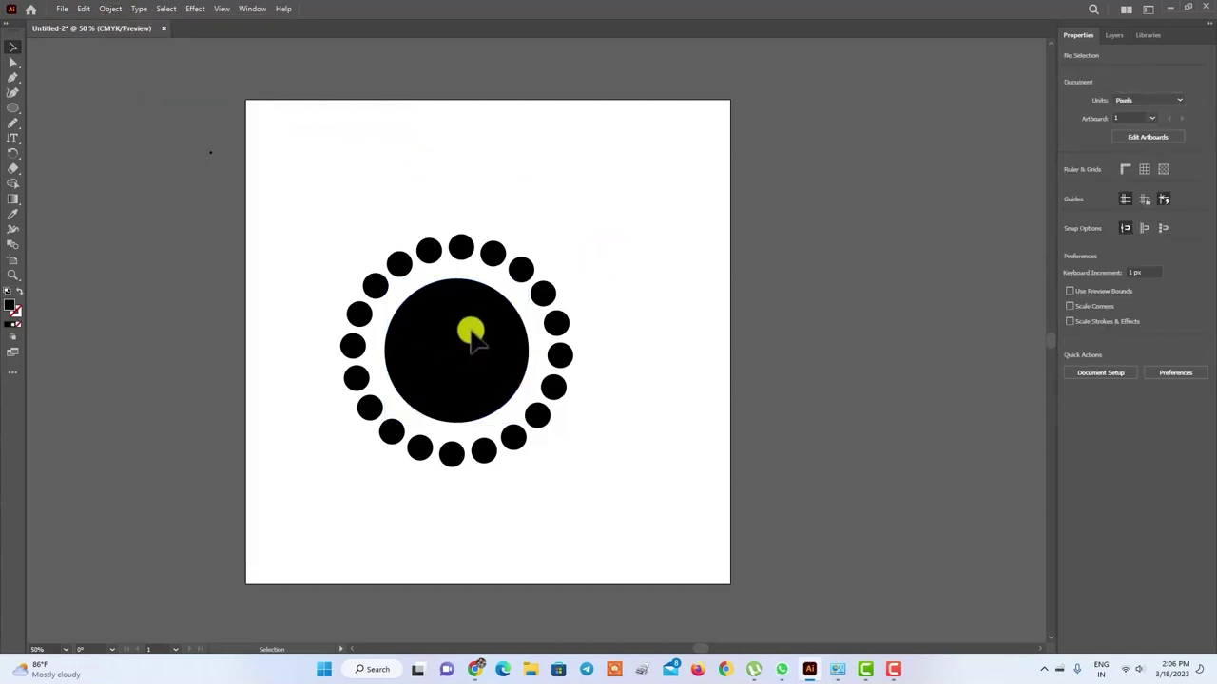
Step: Fill the ring of dots red, then unlock the central circle with Object > Unlock All
drag(381, 204, 680, 491)
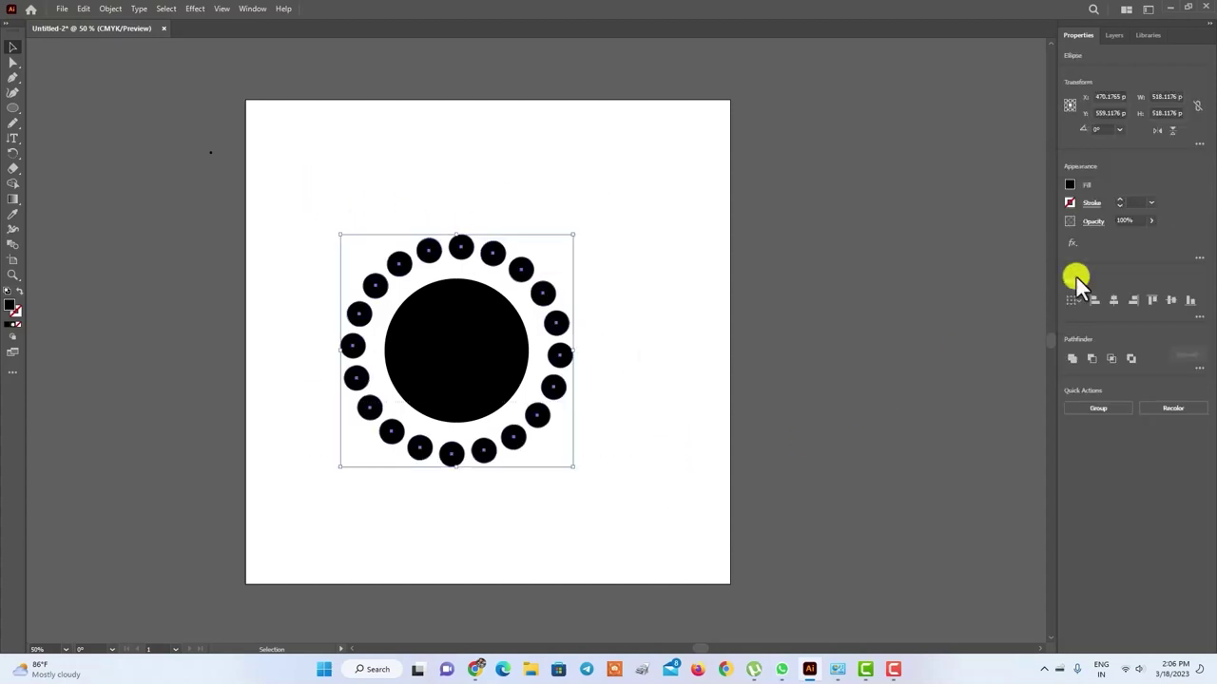
click(1074, 184)
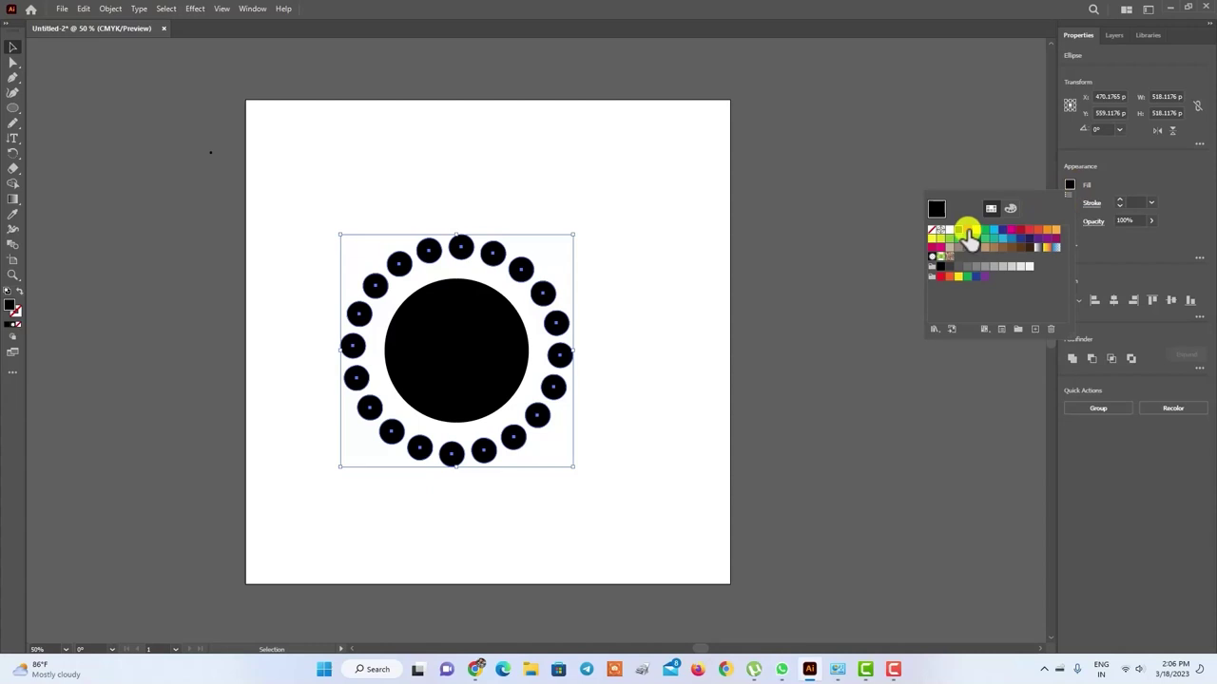
click(966, 230)
click(595, 153)
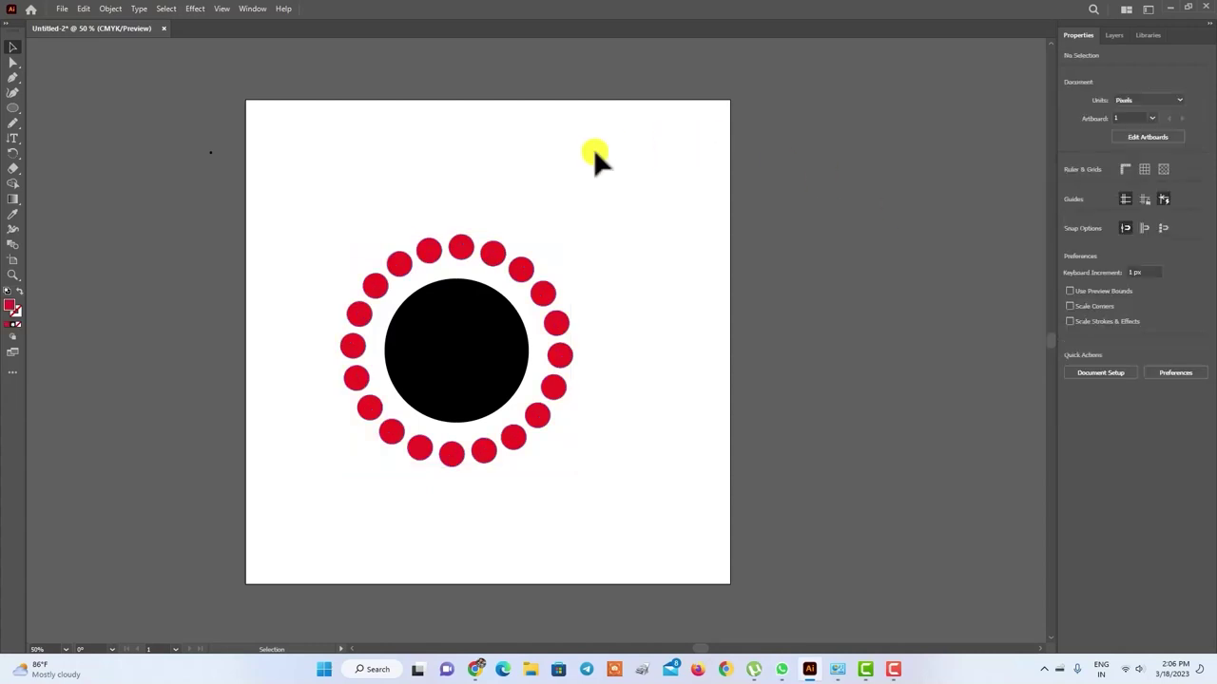
click(110, 7)
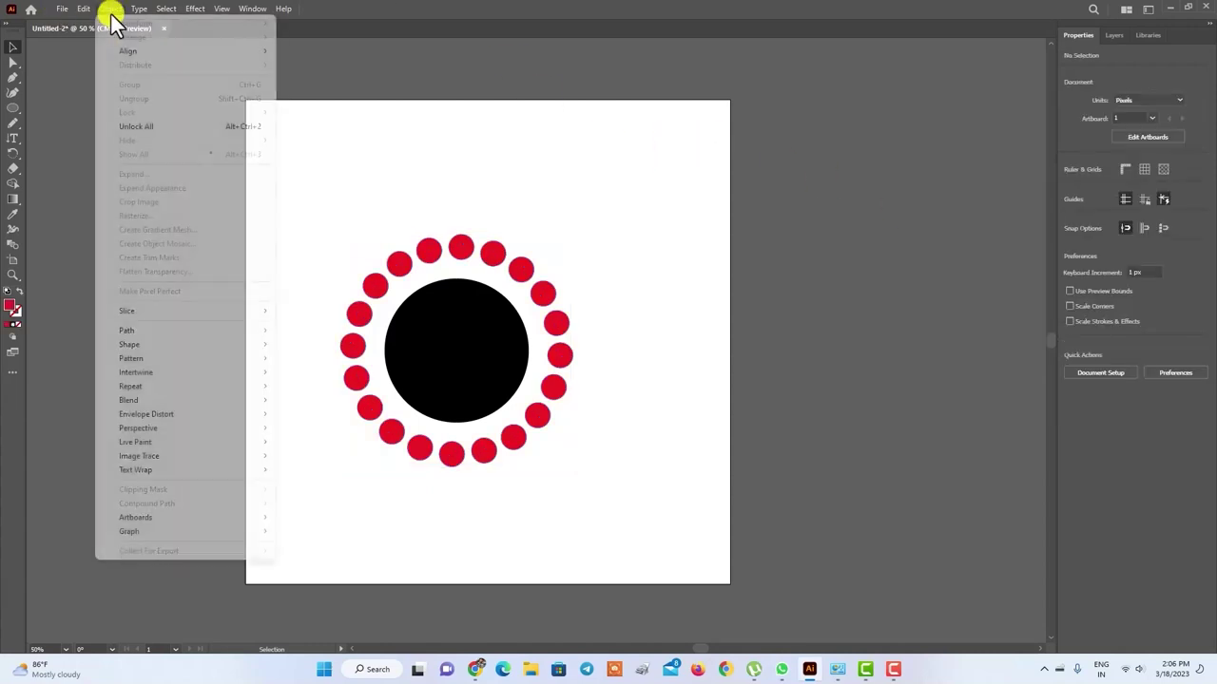
click(160, 125)
click(570, 142)
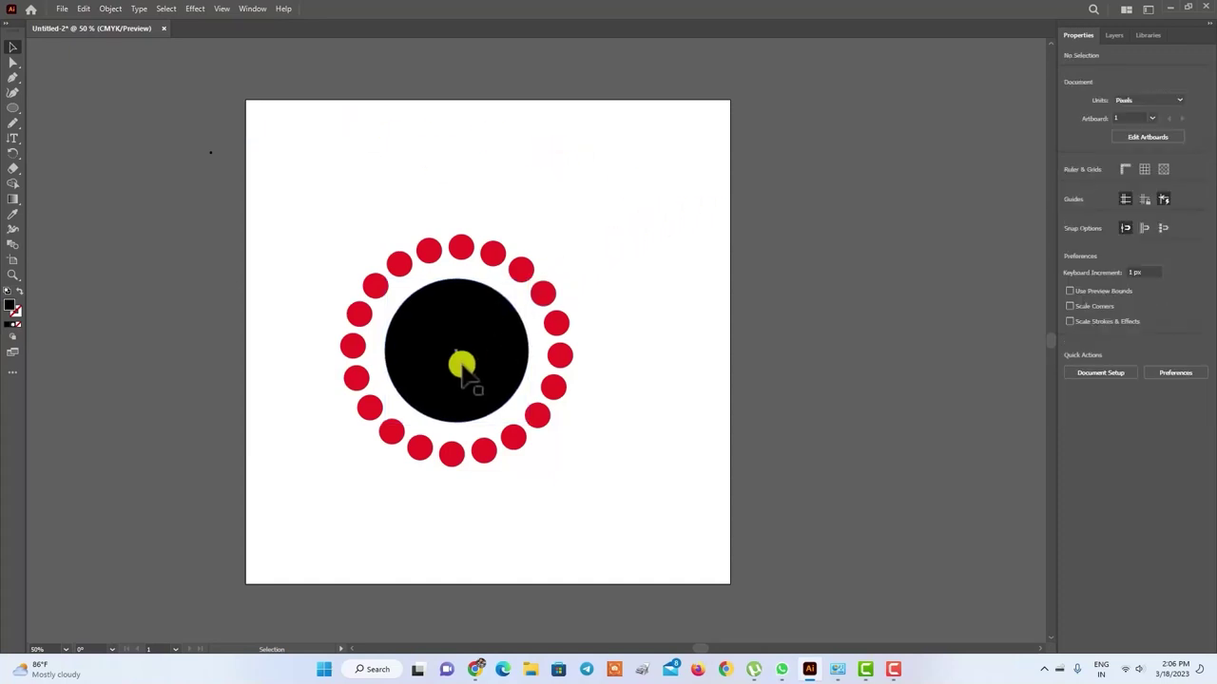
Step: Change the central circle's fill to yellow
click(458, 363)
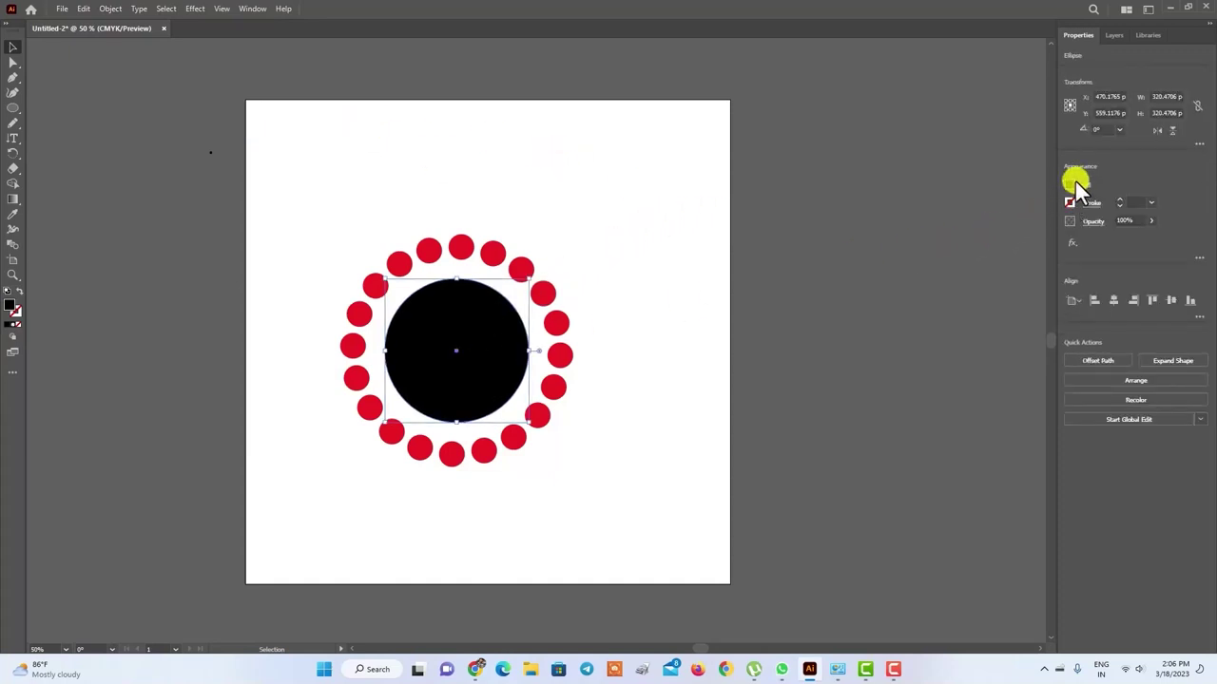
click(1070, 185)
click(985, 239)
click(975, 230)
click(642, 157)
click(642, 157)
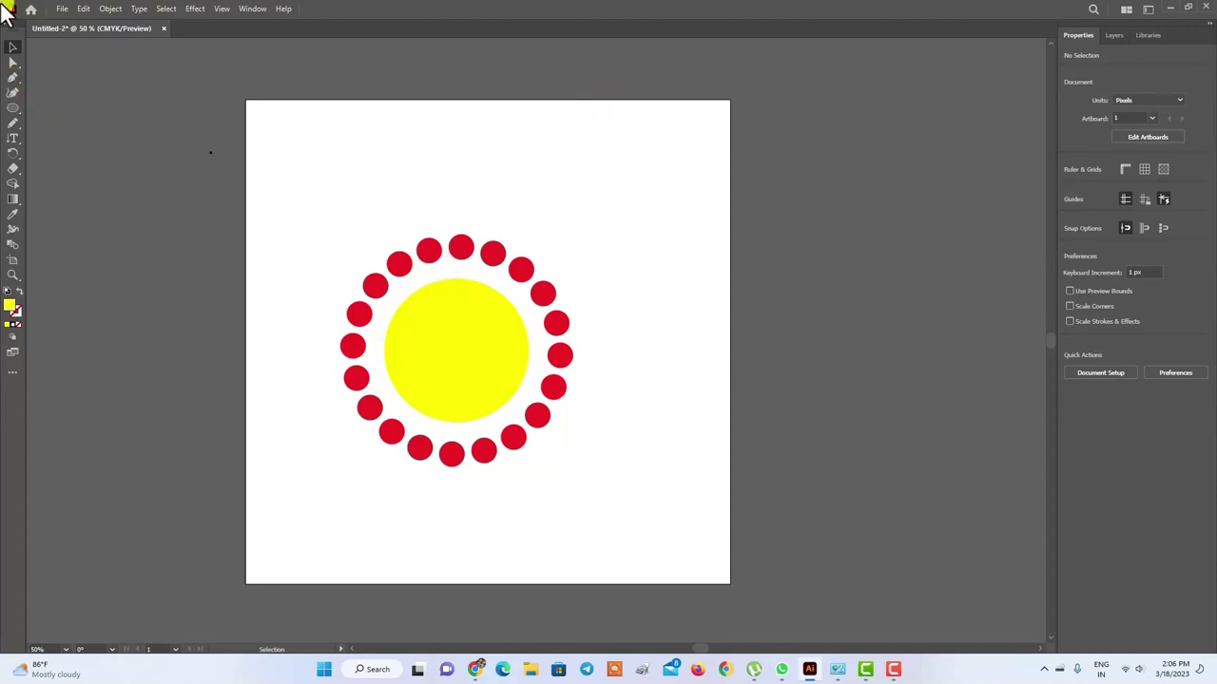
Step: Marquee-select every circle on the artboard and delete them
right_click(12, 108)
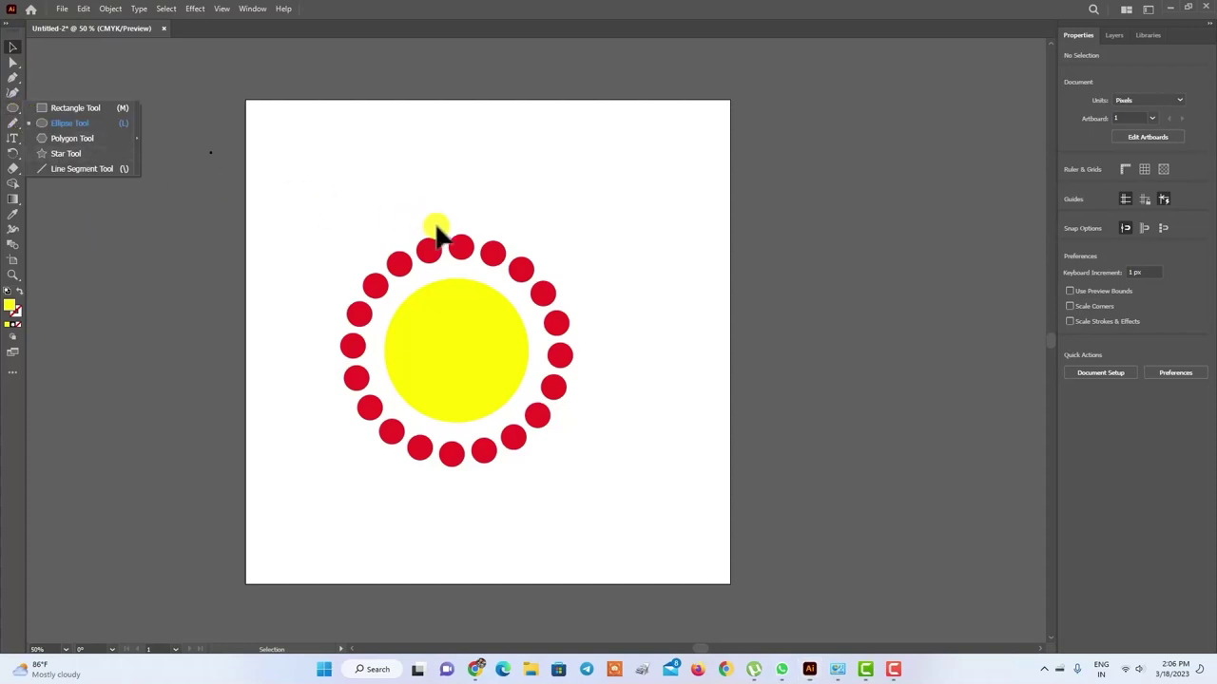
click(257, 89)
drag(351, 193, 659, 475)
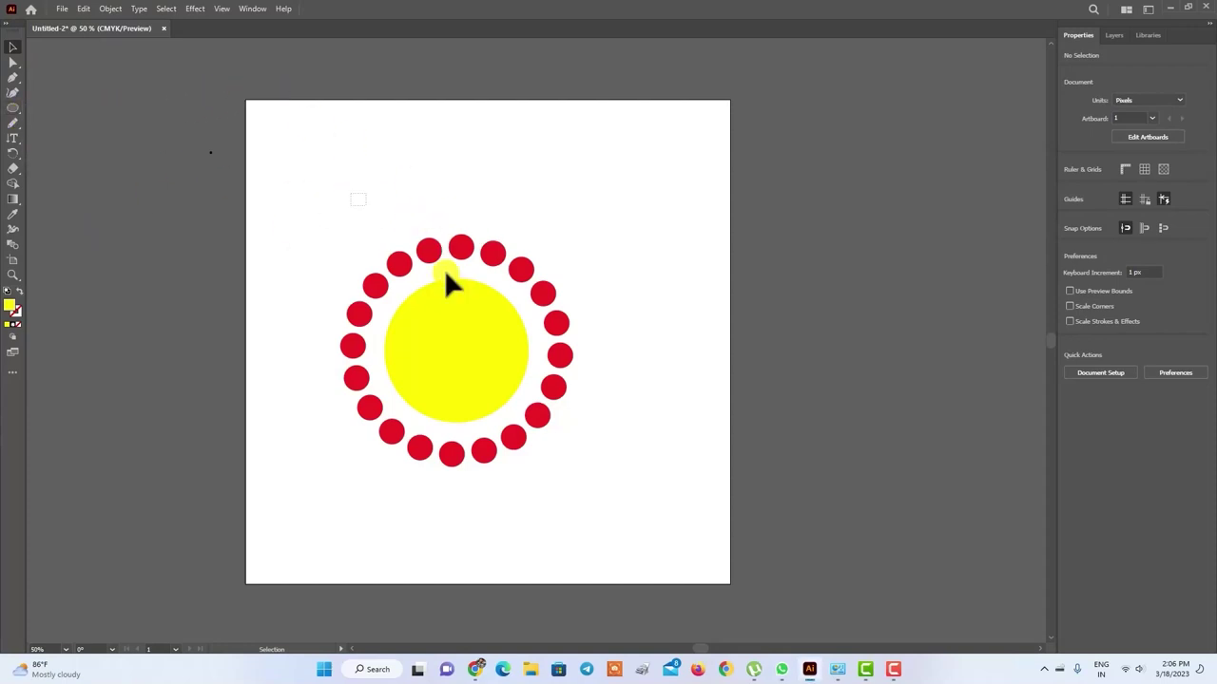
key(Delete)
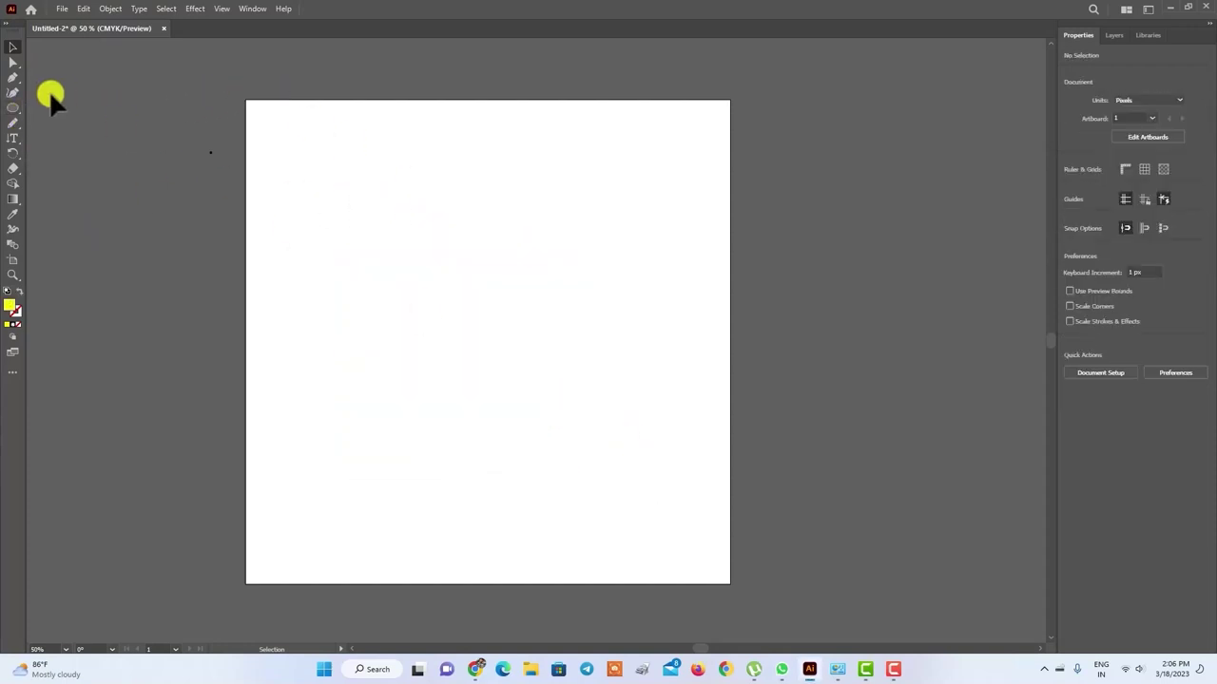
Step: Draw two overlapping yellow circles side by side, undoing an accidental tiny ellipse
right_click(13, 108)
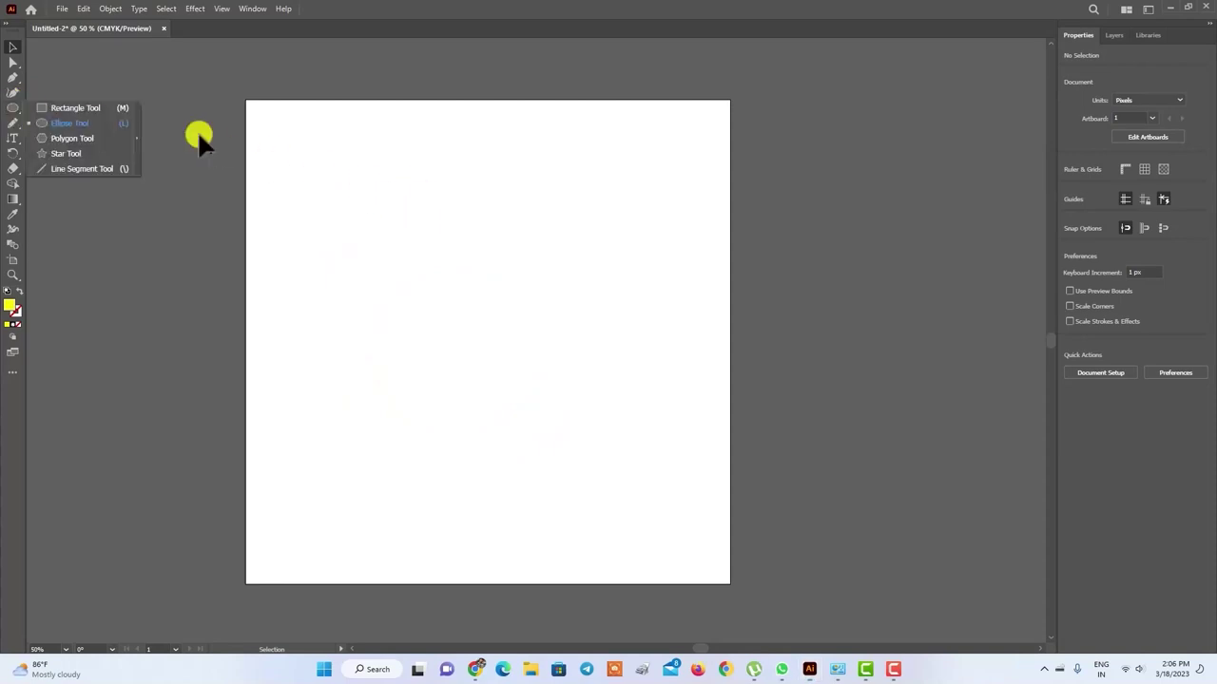
click(65, 125)
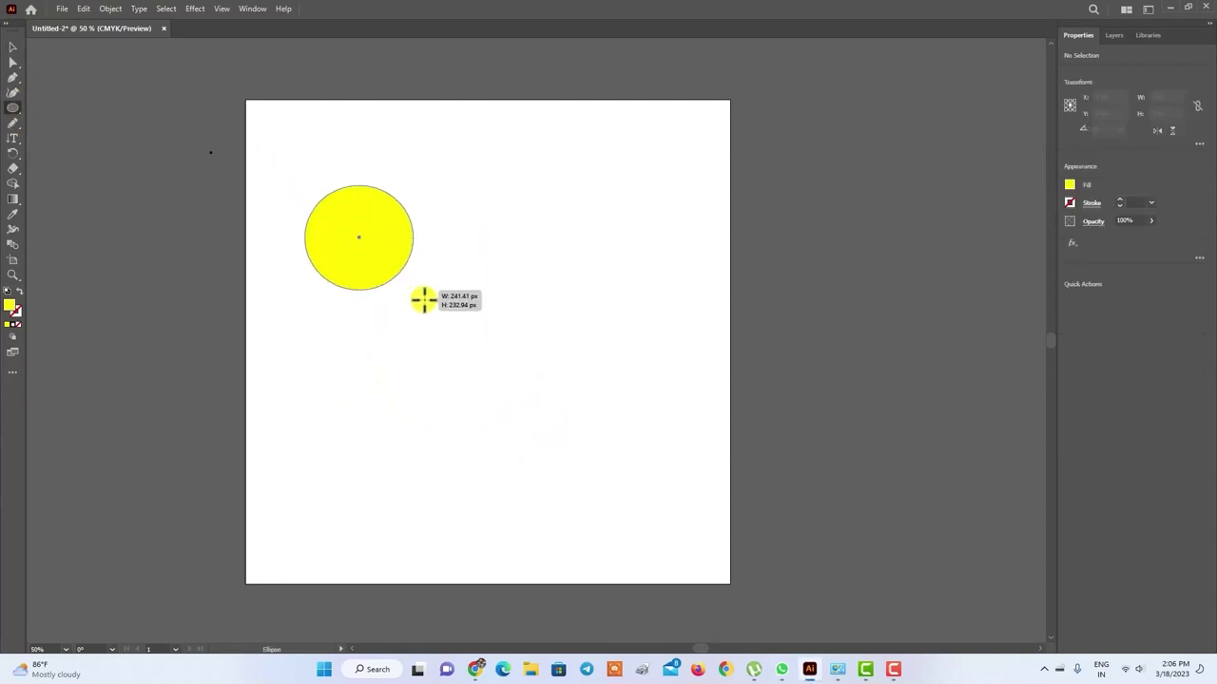
drag(305, 186, 460, 340)
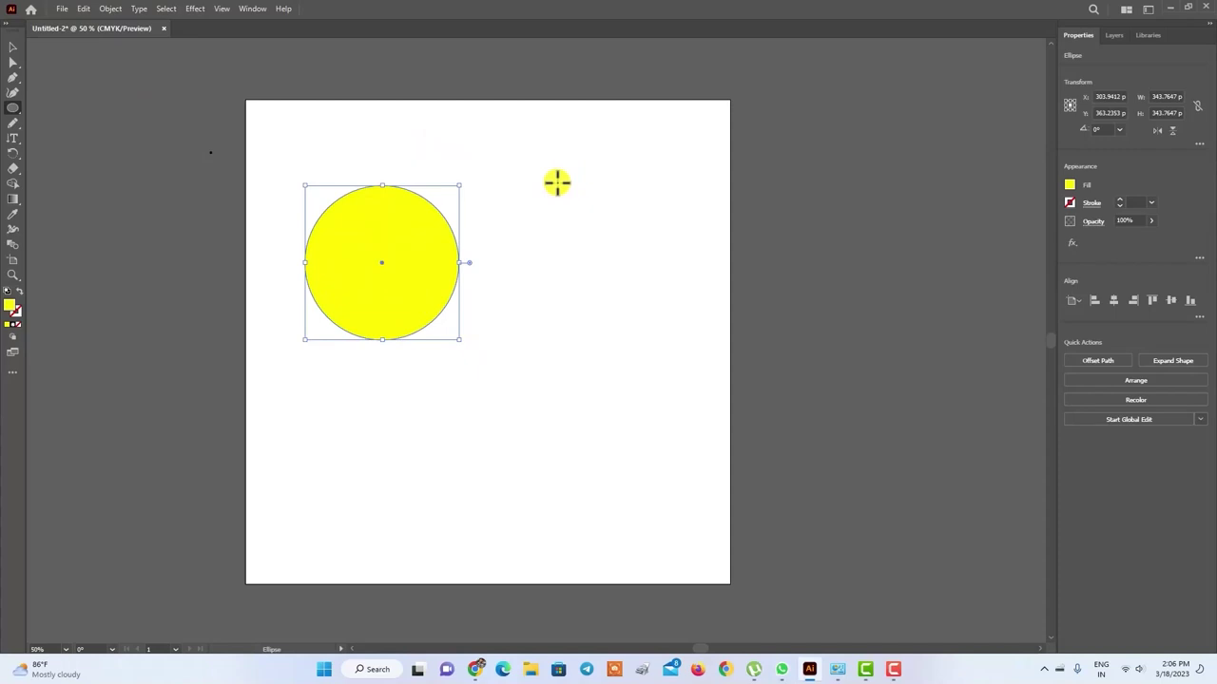
drag(570, 185, 420, 347)
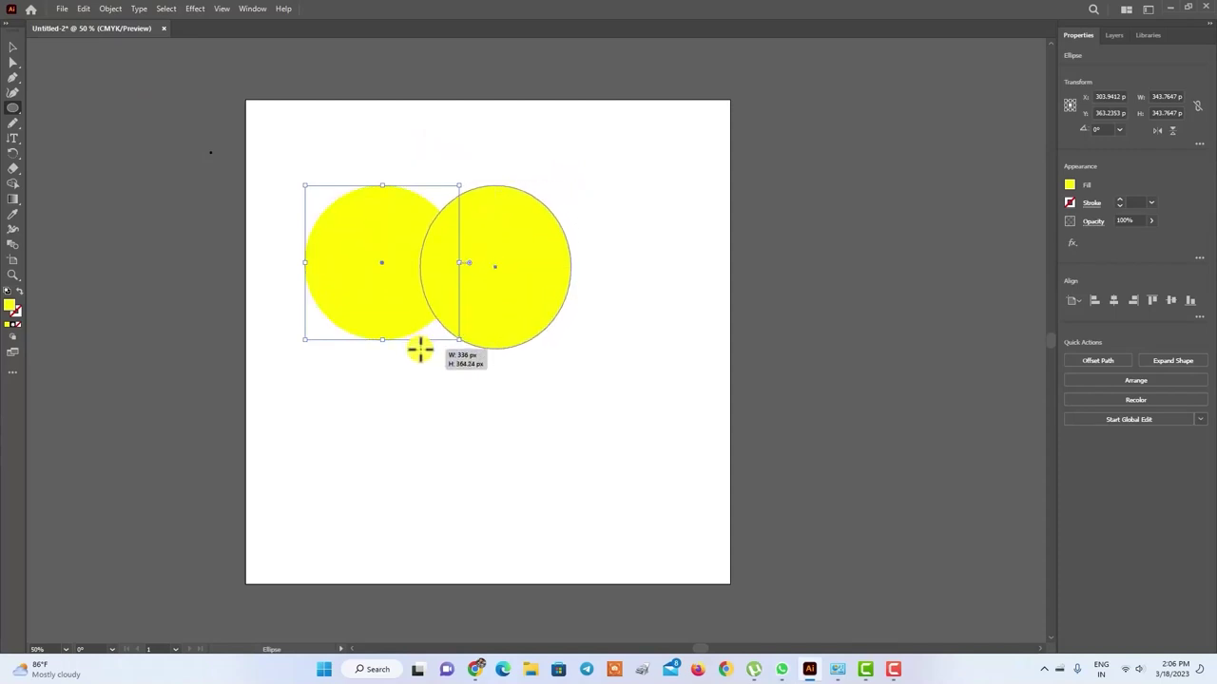
drag(419, 347, 420, 348)
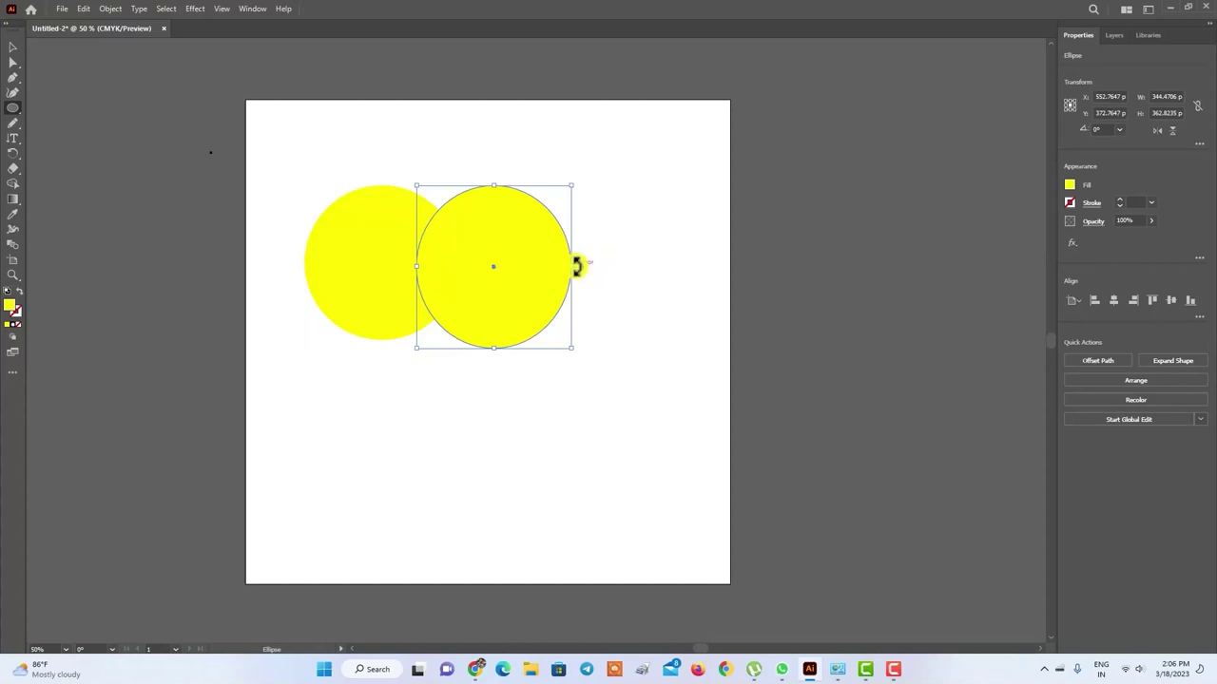
drag(576, 266, 574, 268)
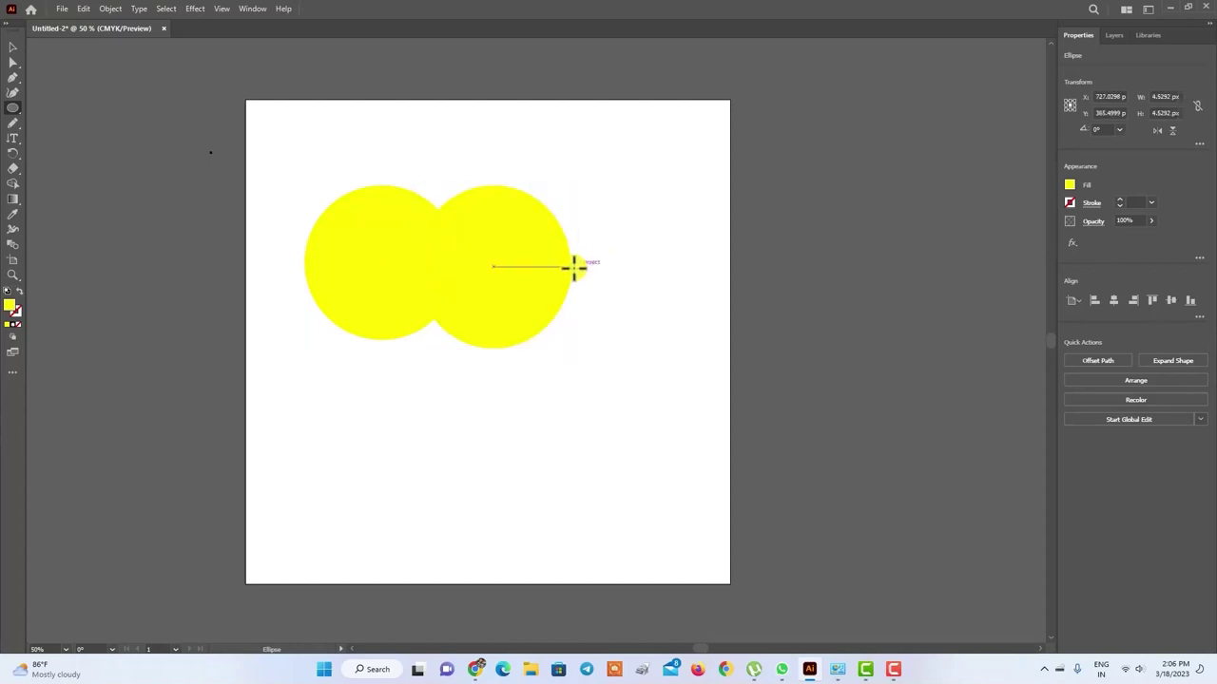
key(ctrl+z)
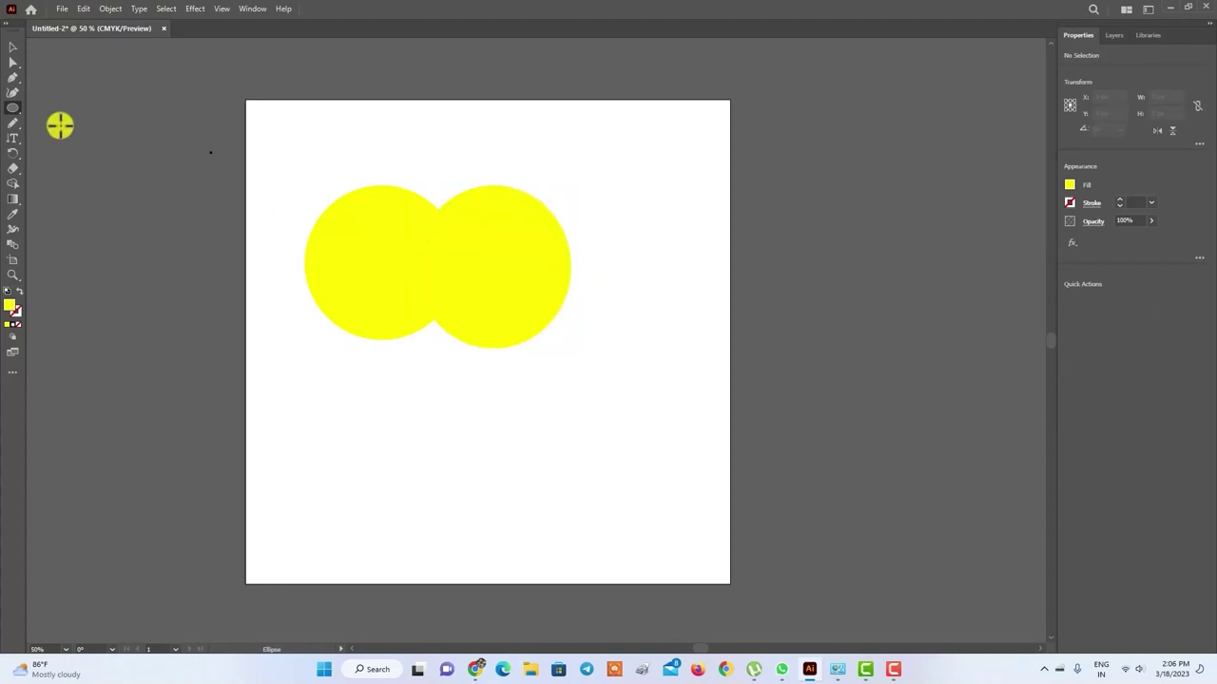
Step: Widen the right circle slightly to match the left, then select both circles
click(13, 47)
click(500, 260)
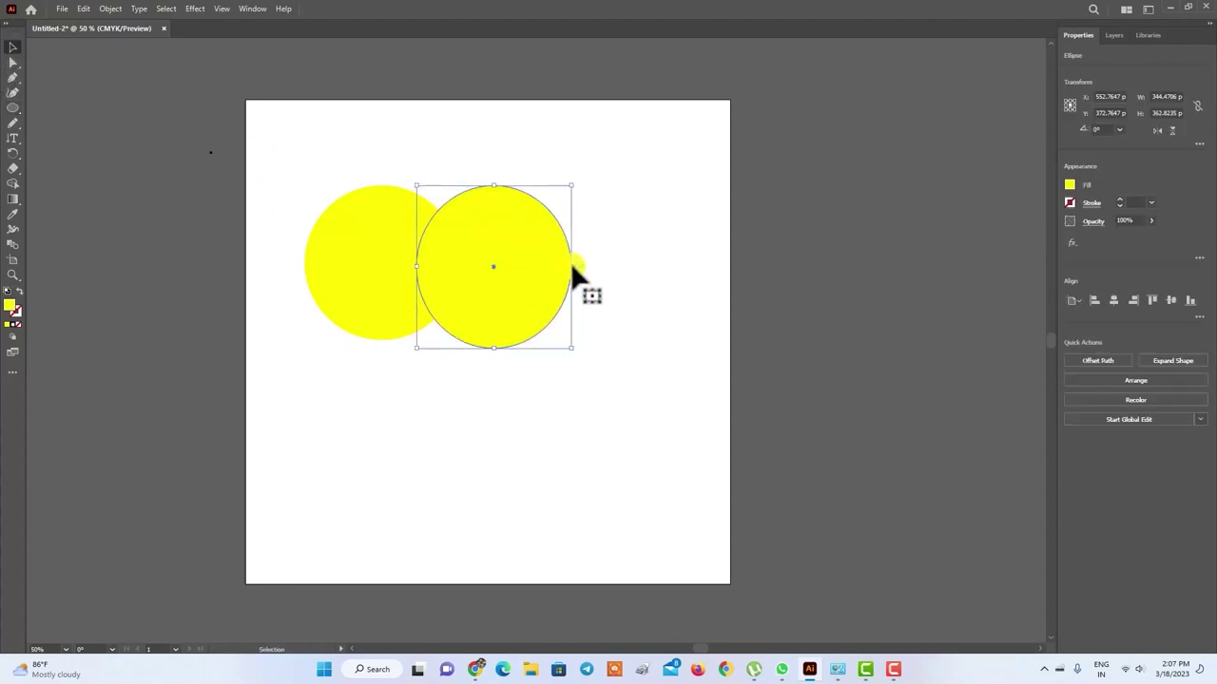
drag(572, 267, 584, 268)
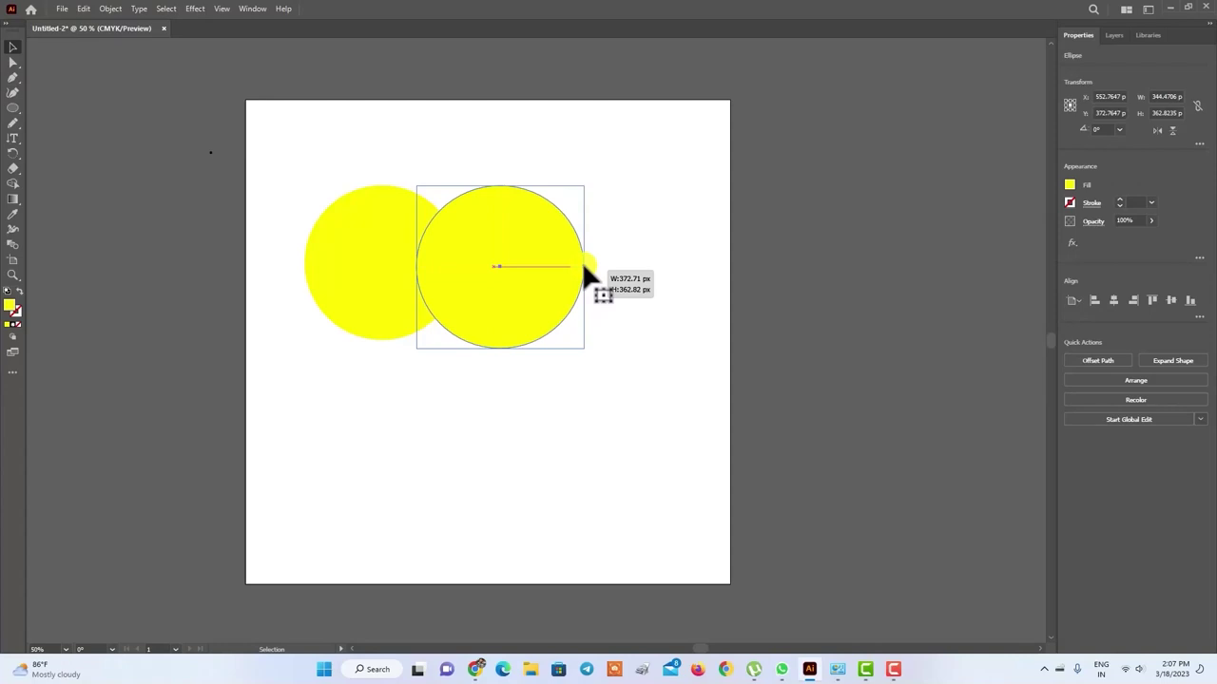
click(347, 155)
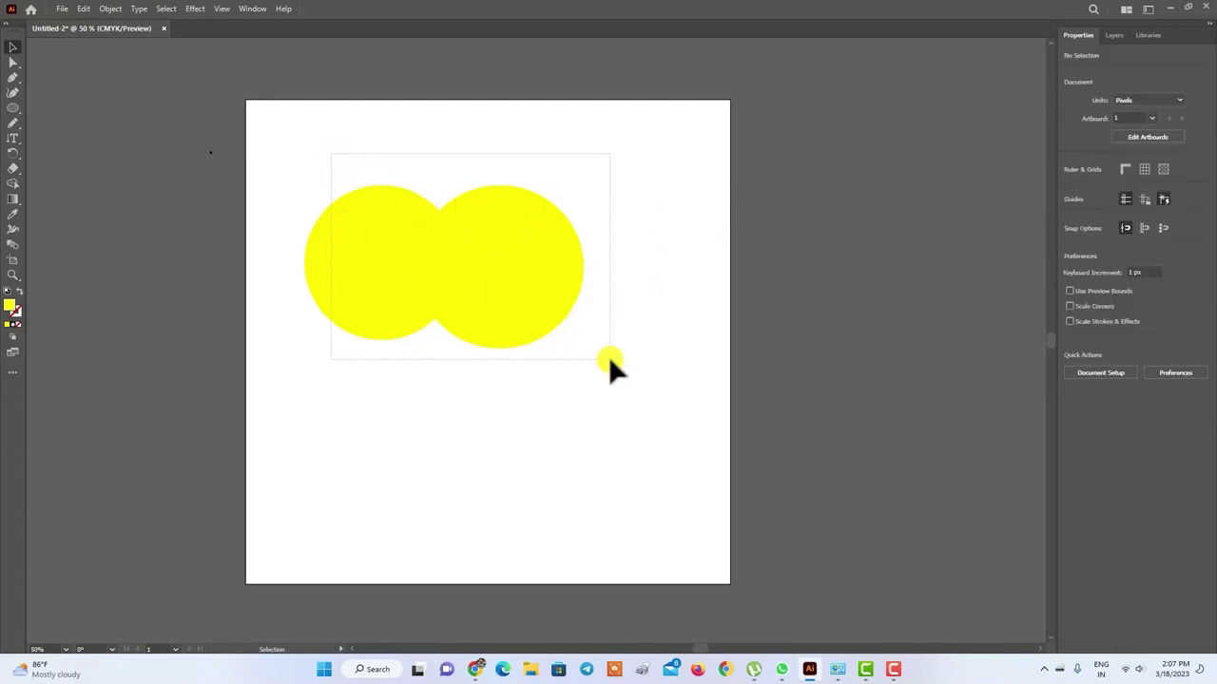
drag(425, 226, 608, 359)
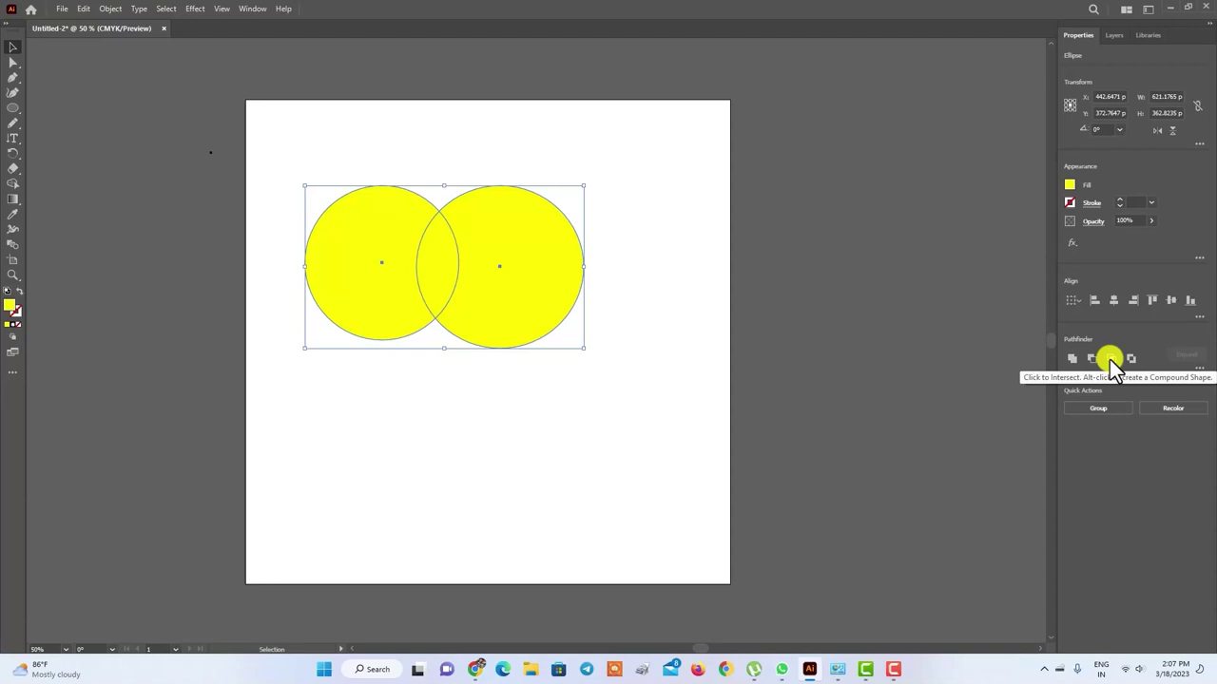
Step: Intersect the two circles with Pathfinder into a lens shape and reposition it
click(1109, 359)
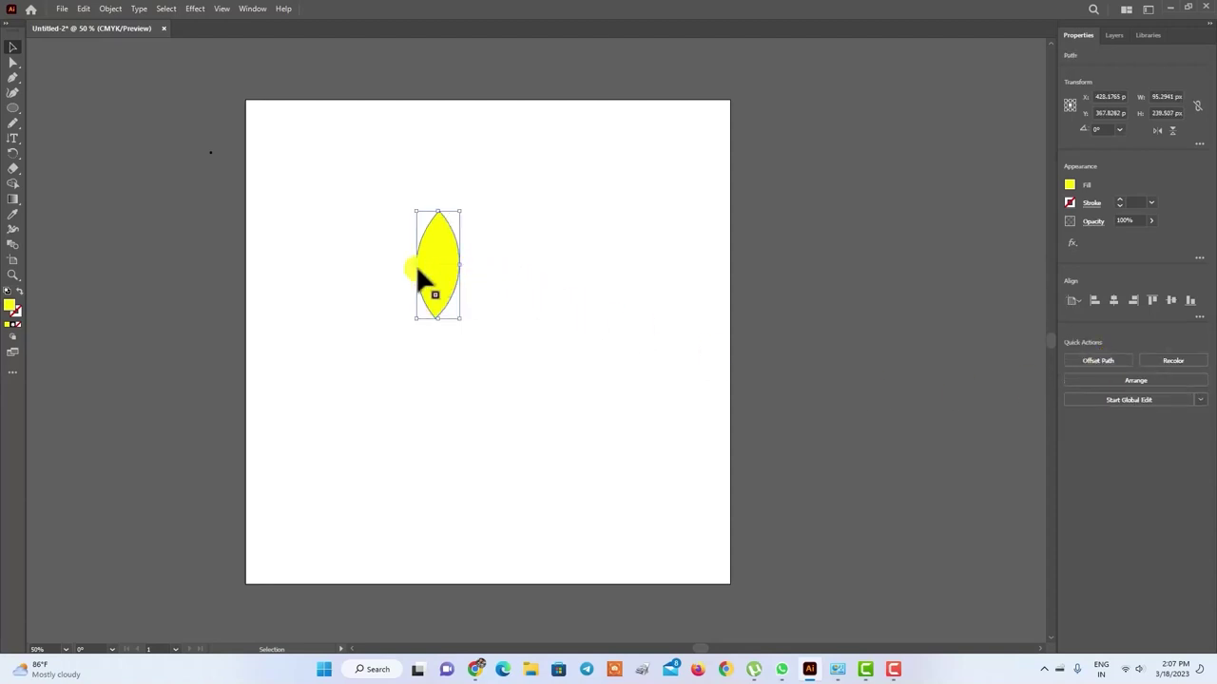
drag(443, 253, 457, 226)
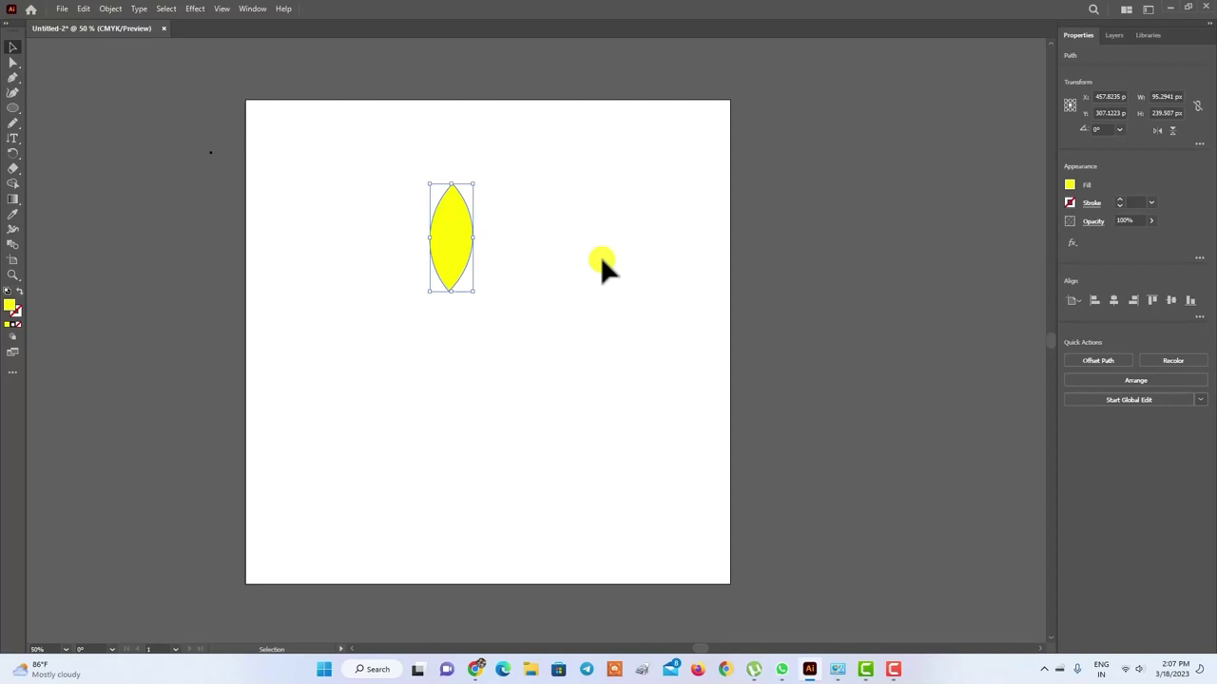
drag(453, 217, 420, 242)
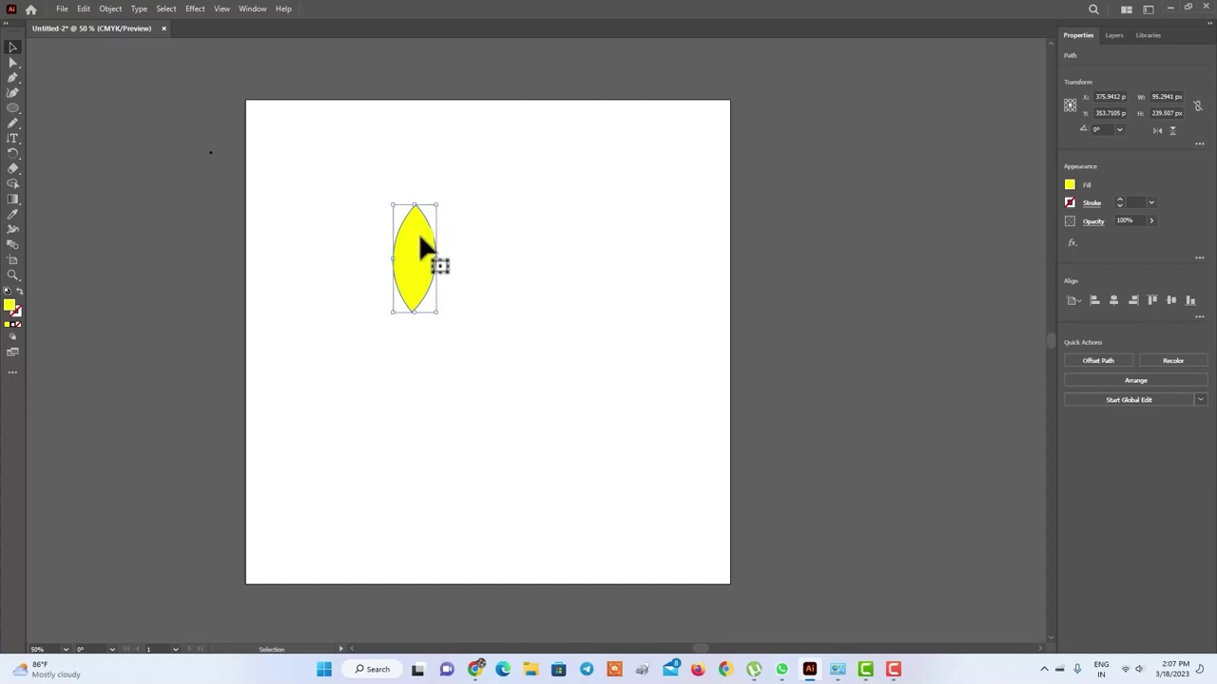
Step: Duplicate the lens and tilt the copy right so it overlaps the first
key(a)
key(ctrl+c)
key(ctrl+v)
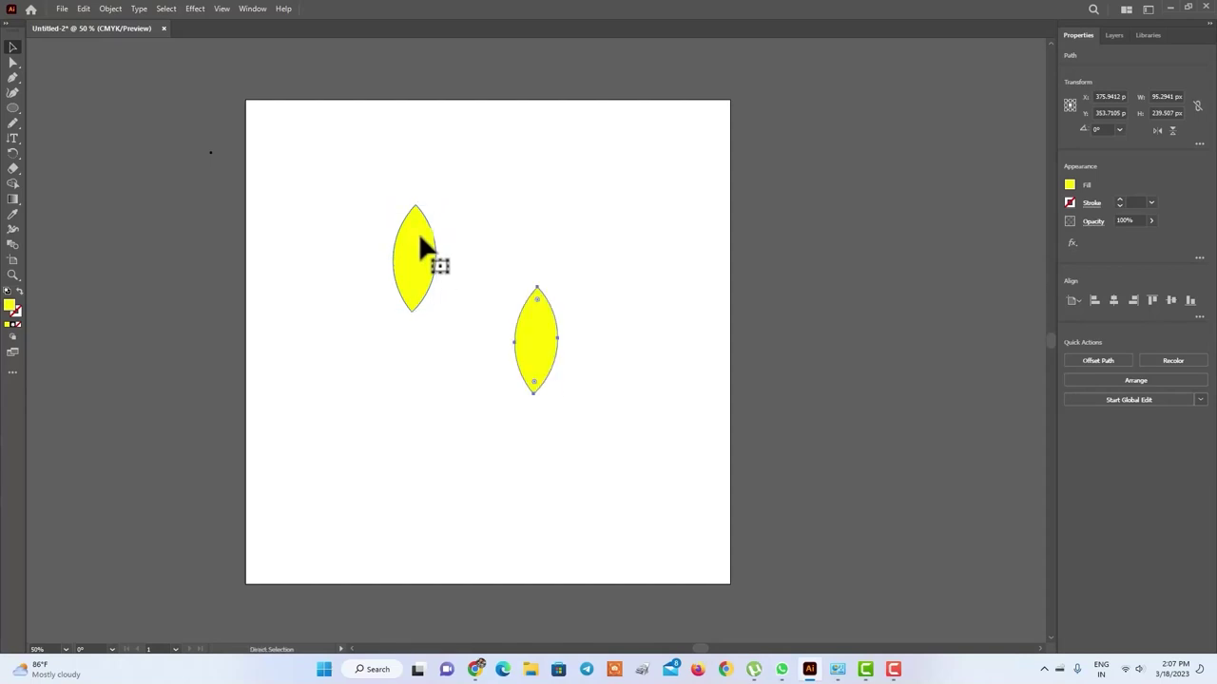
key(v)
mouse_move(535, 322)
mouse_down()
mouse_move(478, 247)
mouse_move(461, 251)
mouse_up()
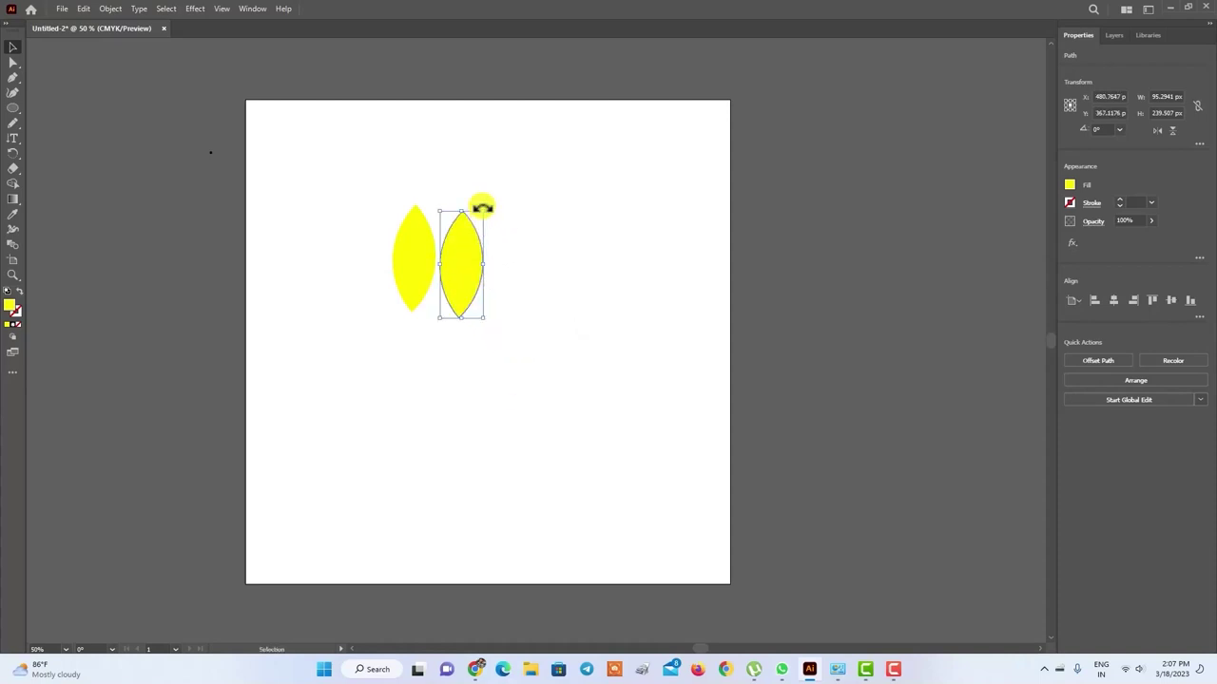
mouse_move(482, 208)
mouse_down()
mouse_move(510, 230)
mouse_move(463, 248)
mouse_up()
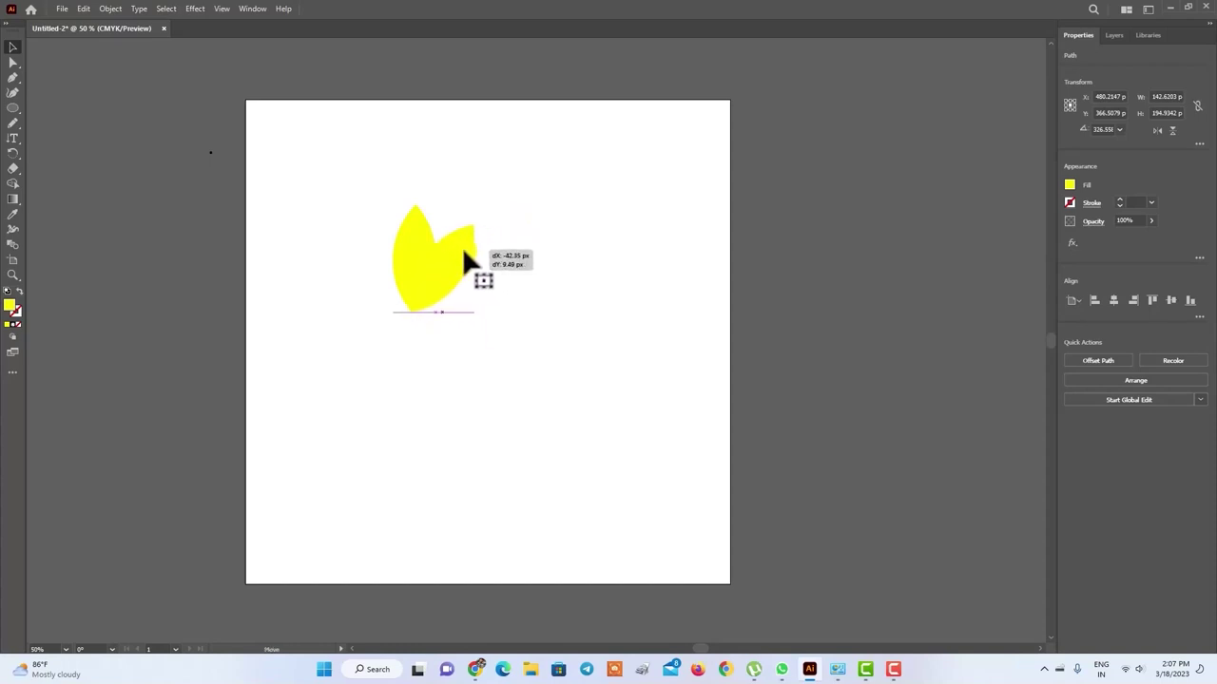
drag(463, 249, 463, 249)
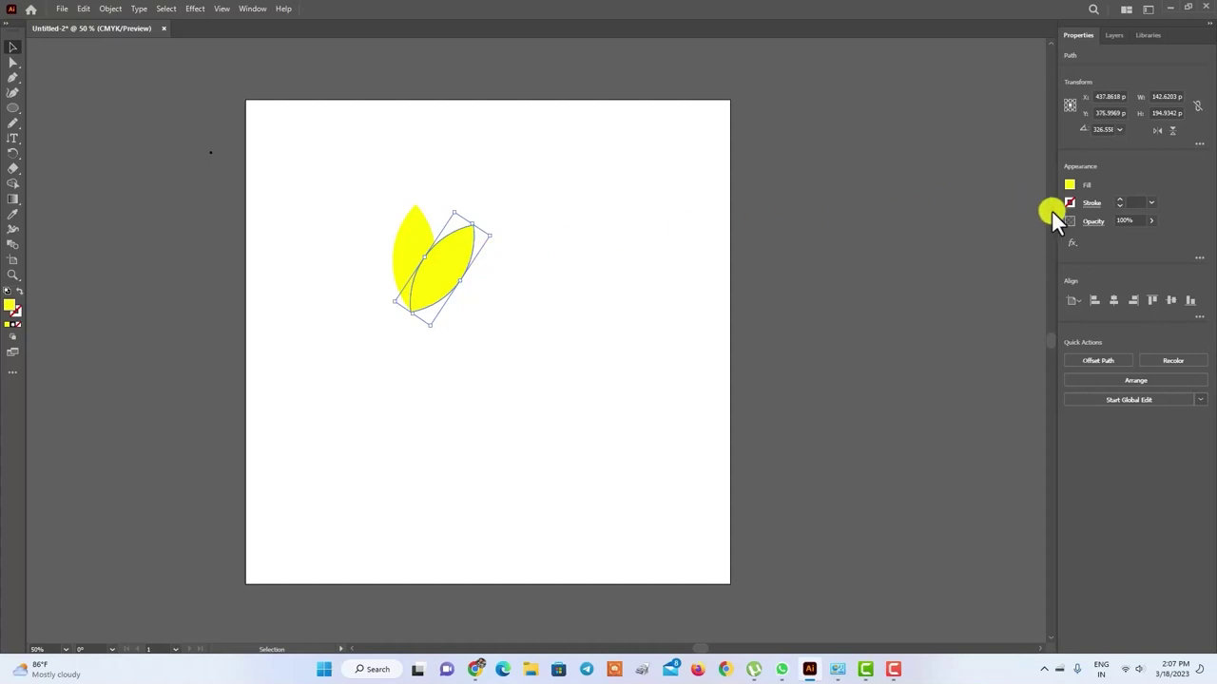
Step: Give both leaves a black 1 pt outline
click(1119, 199)
click(704, 224)
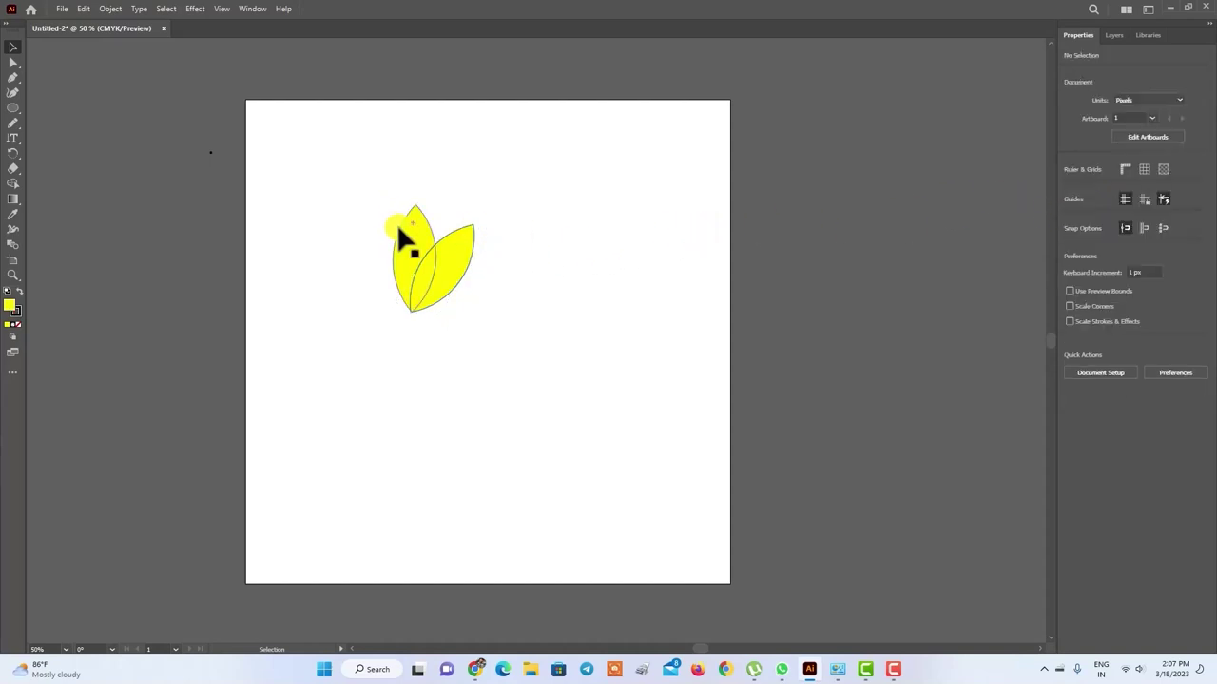
click(404, 238)
click(1118, 198)
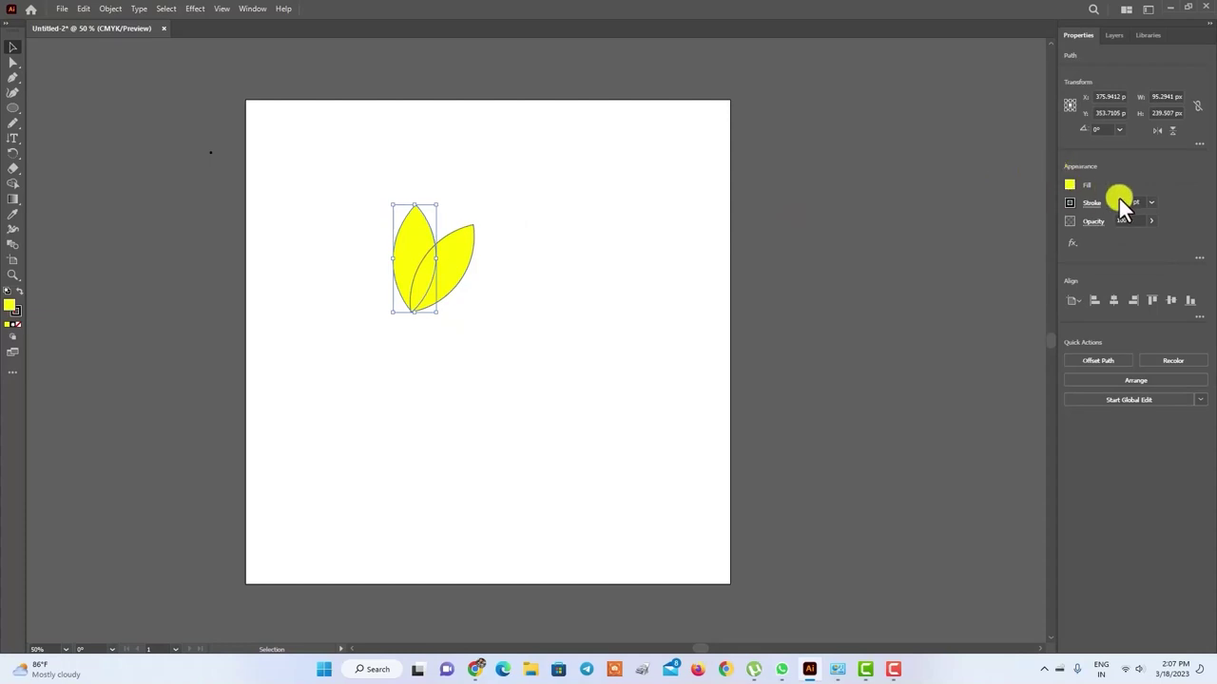
click(578, 240)
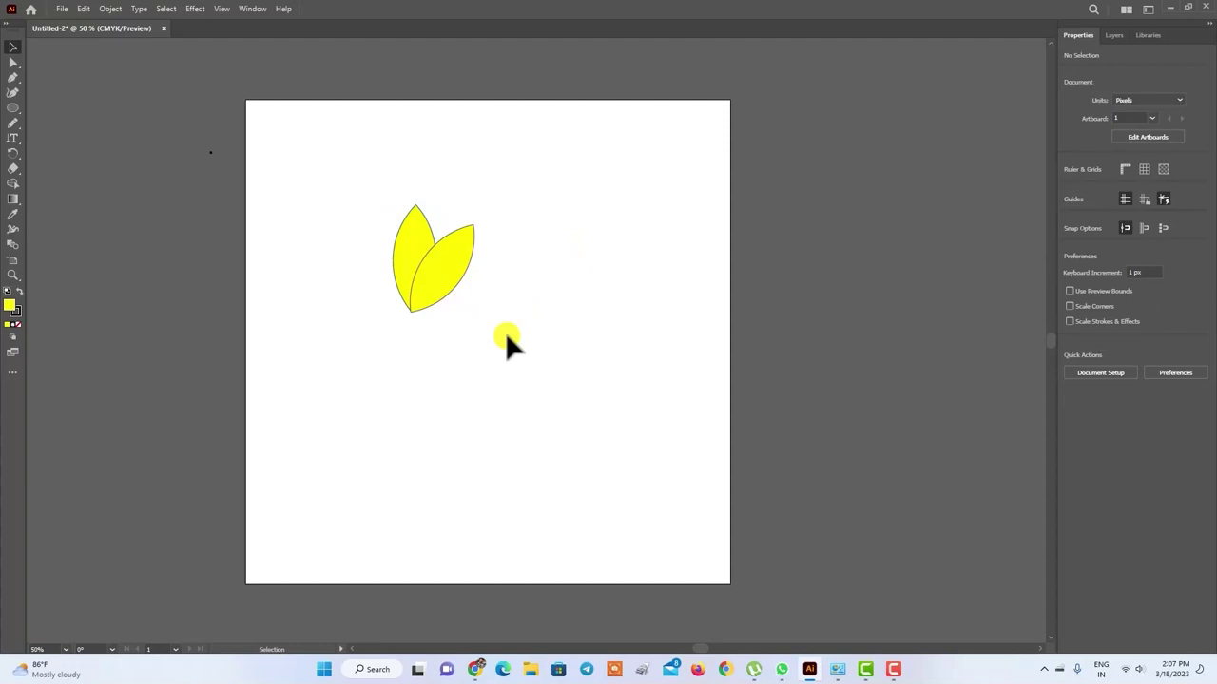
Step: Nudge the right leaf against the left one and group the two leaves
drag(421, 303, 424, 290)
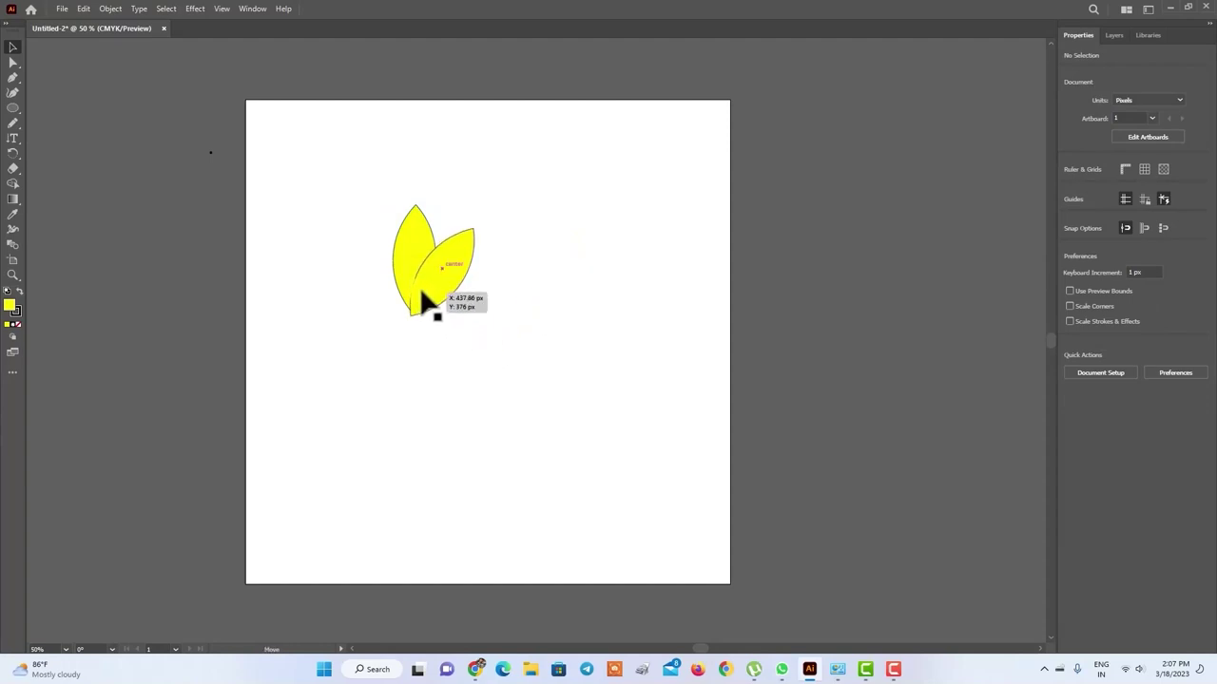
drag(422, 290, 422, 292)
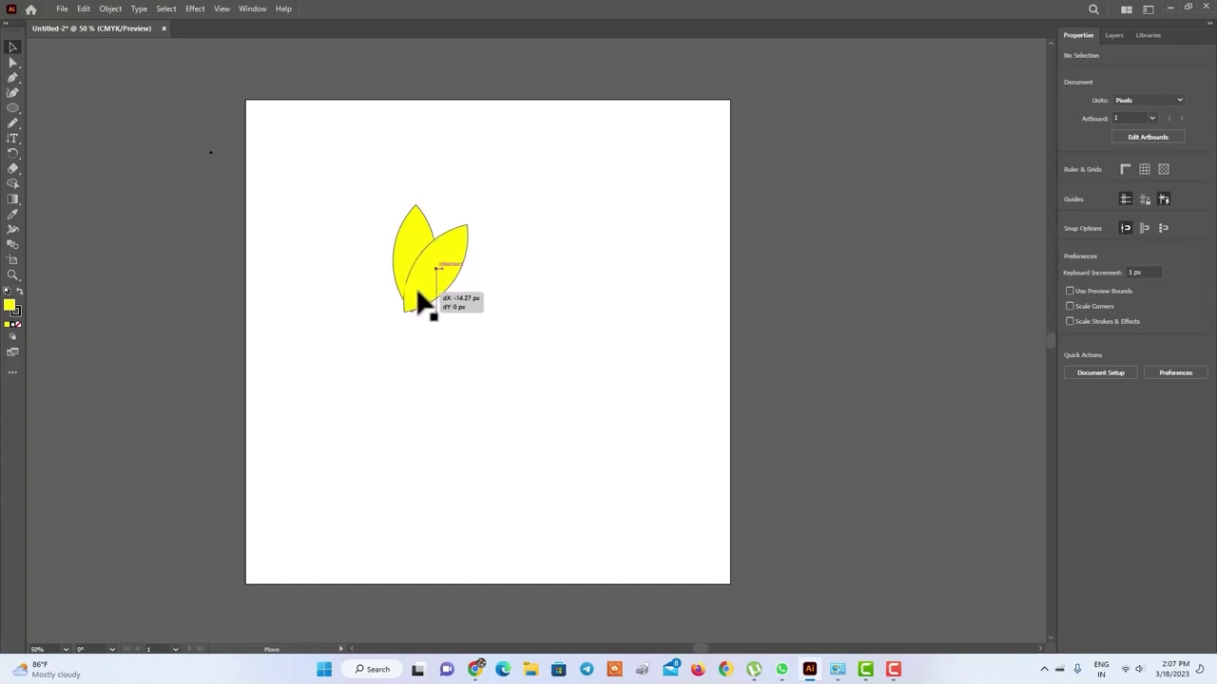
drag(418, 291, 422, 292)
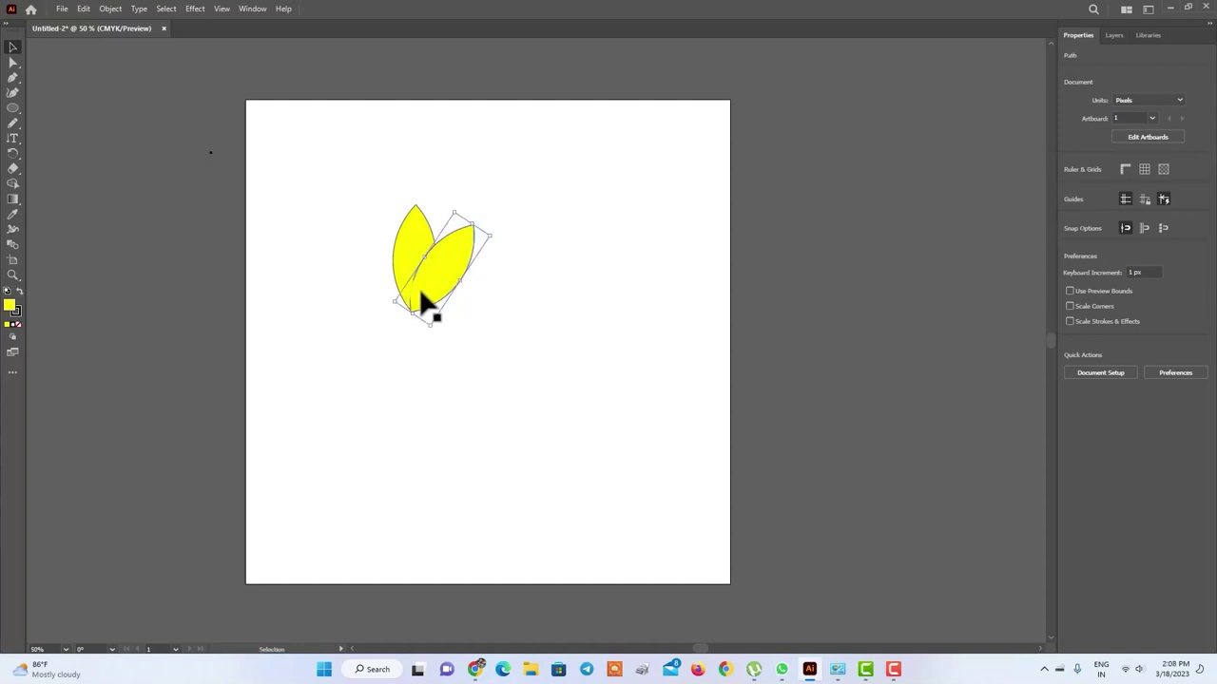
click(619, 278)
drag(380, 185, 516, 334)
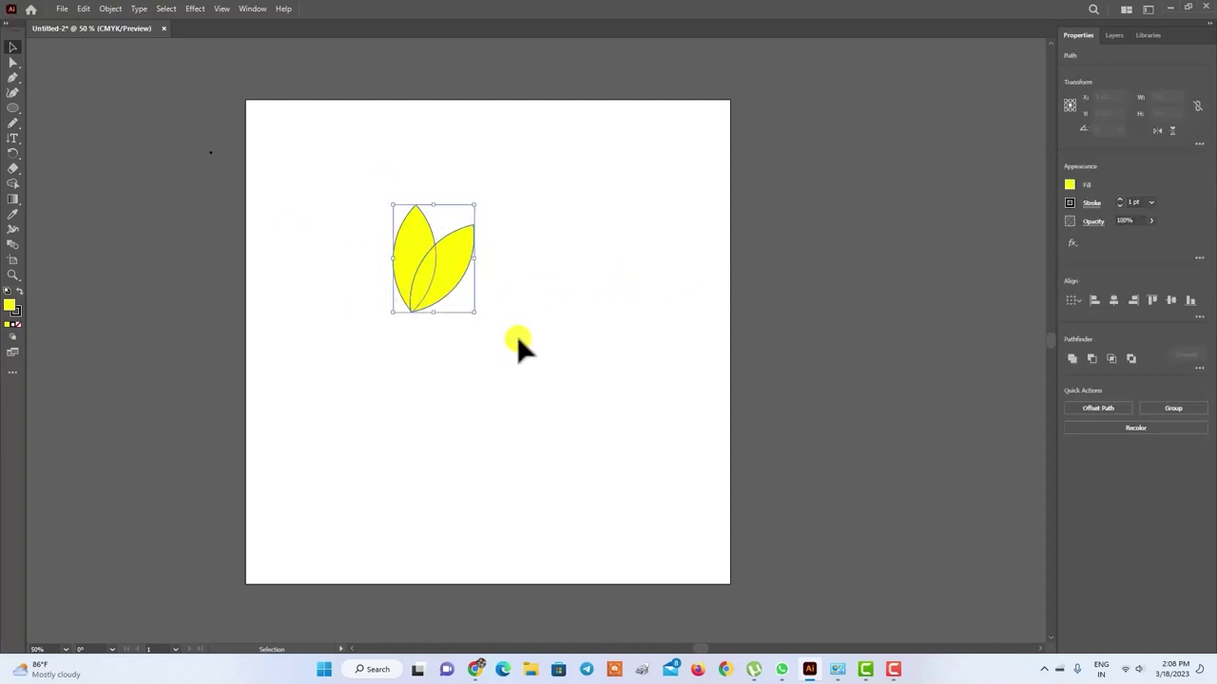
right_click(433, 274)
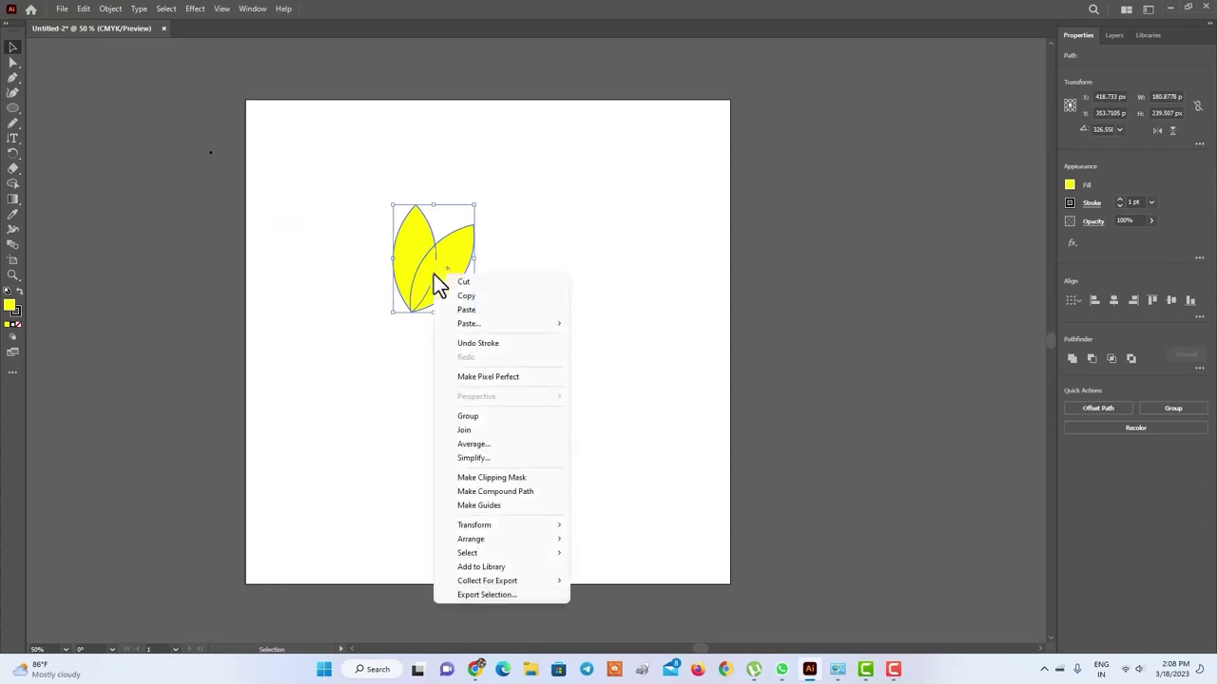
click(490, 415)
click(579, 270)
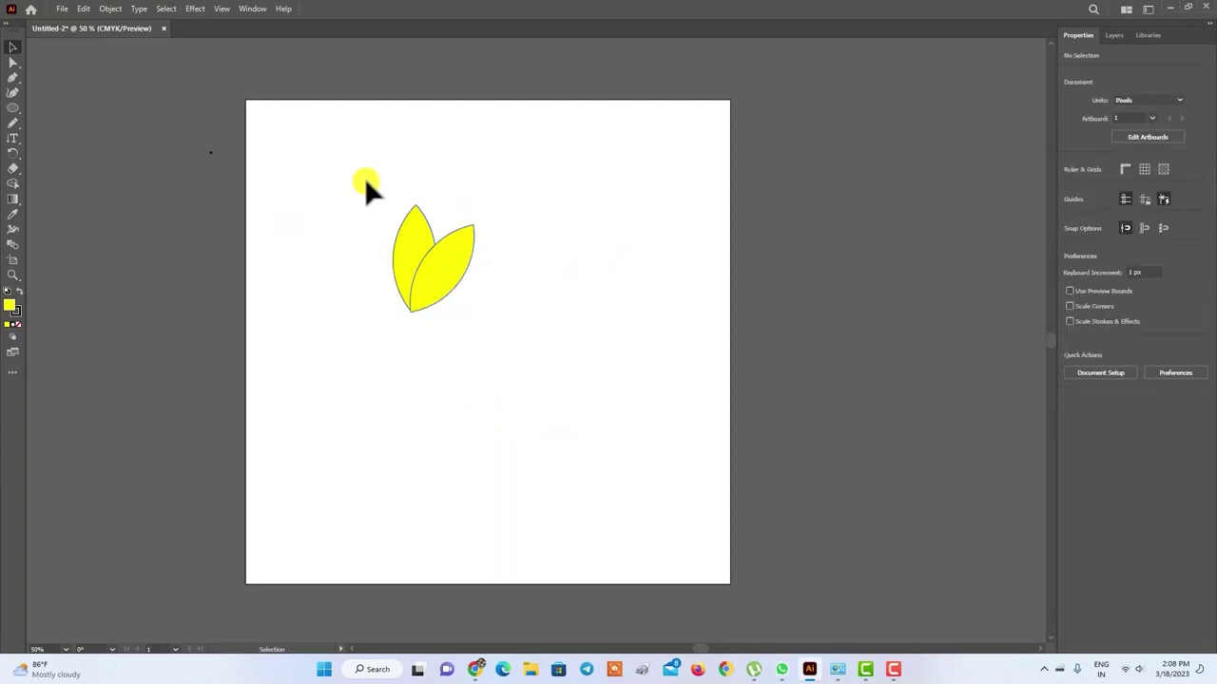
Step: Move the leaf group up-left and draw a circle below it
drag(445, 278, 415, 249)
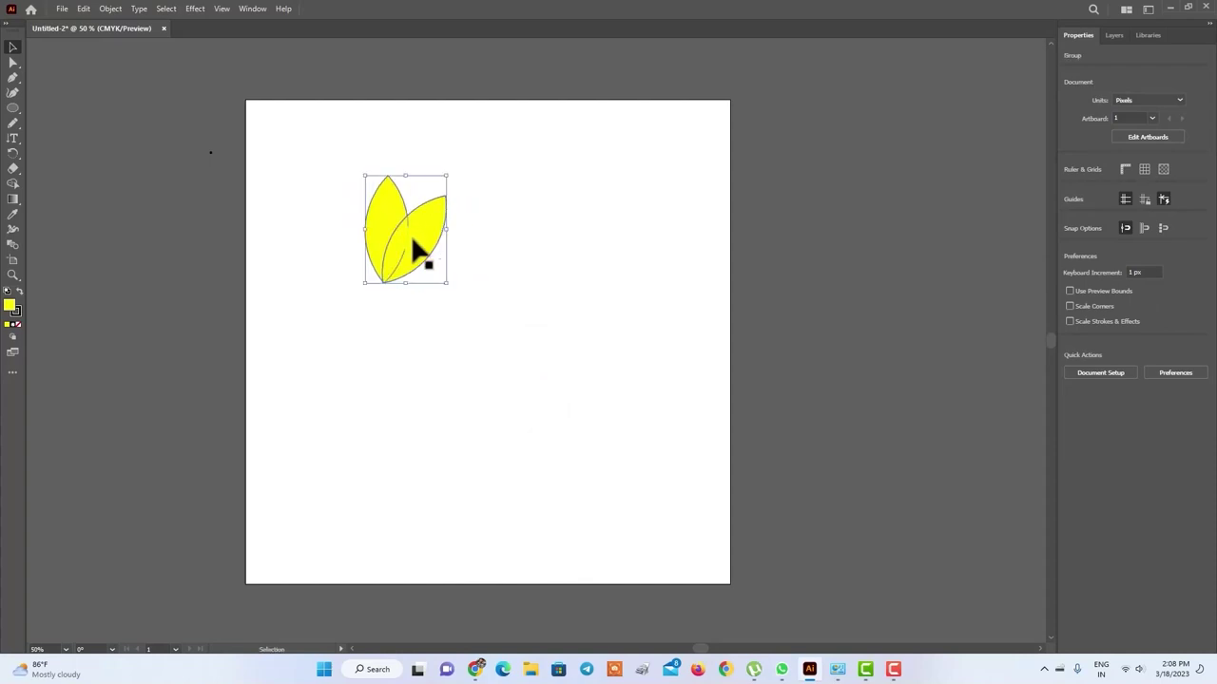
click(14, 108)
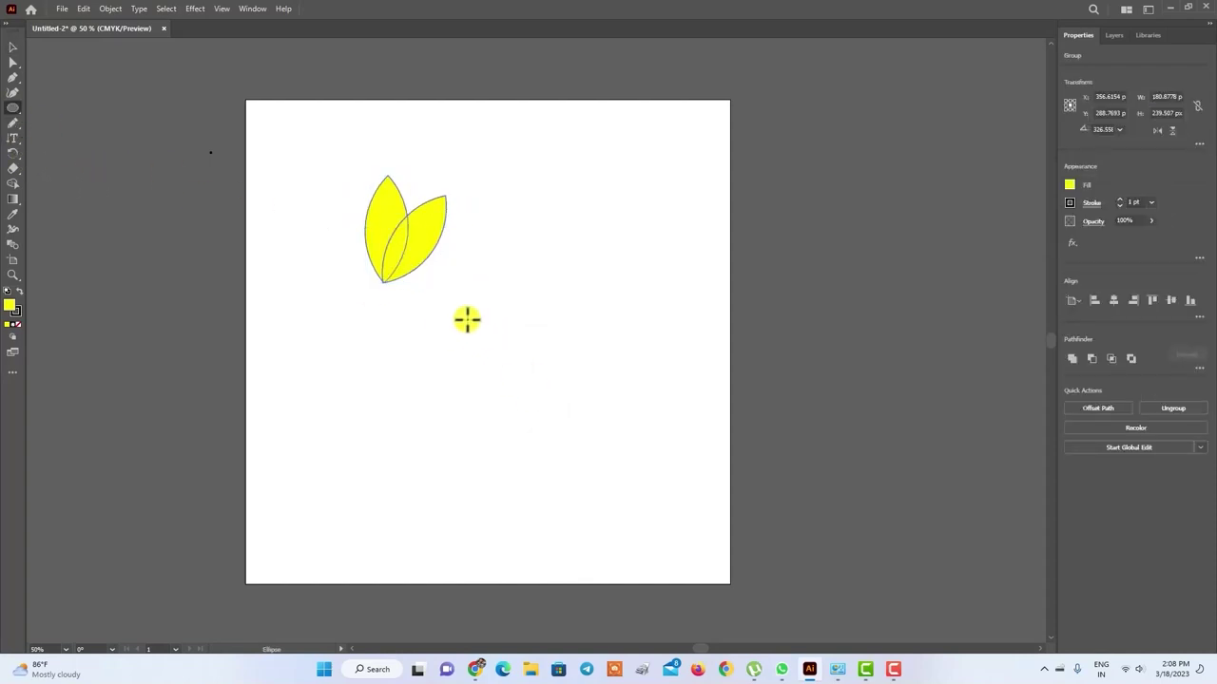
drag(466, 319, 599, 463)
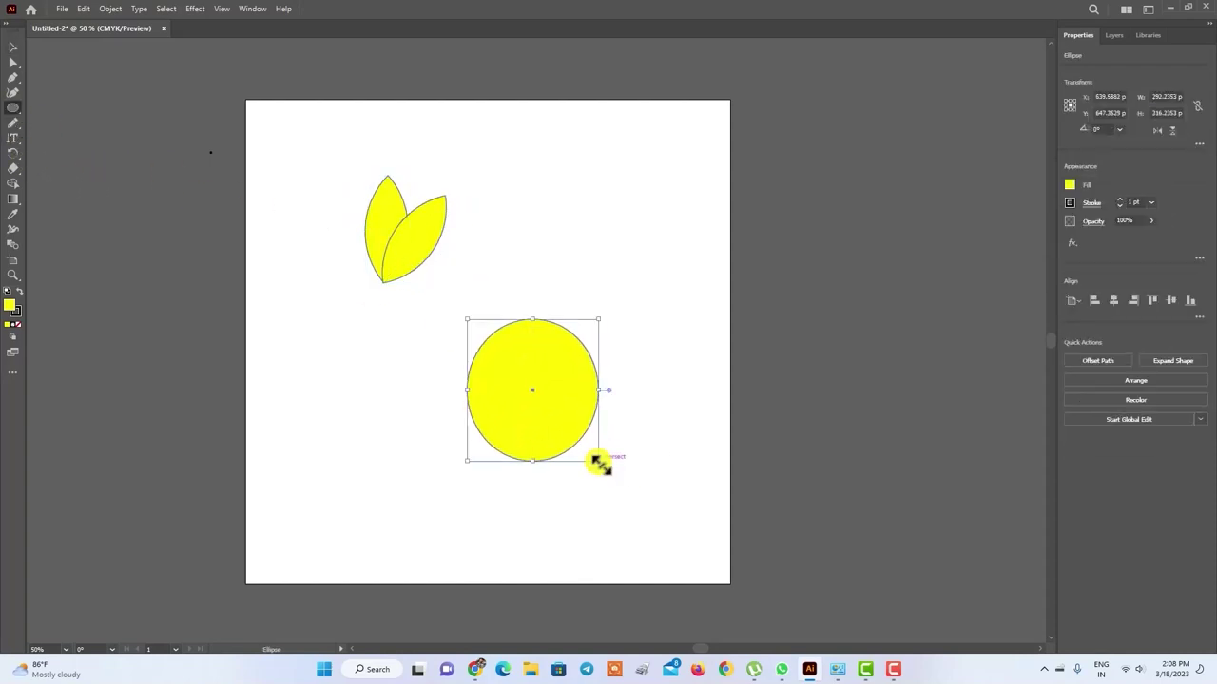
click(226, 234)
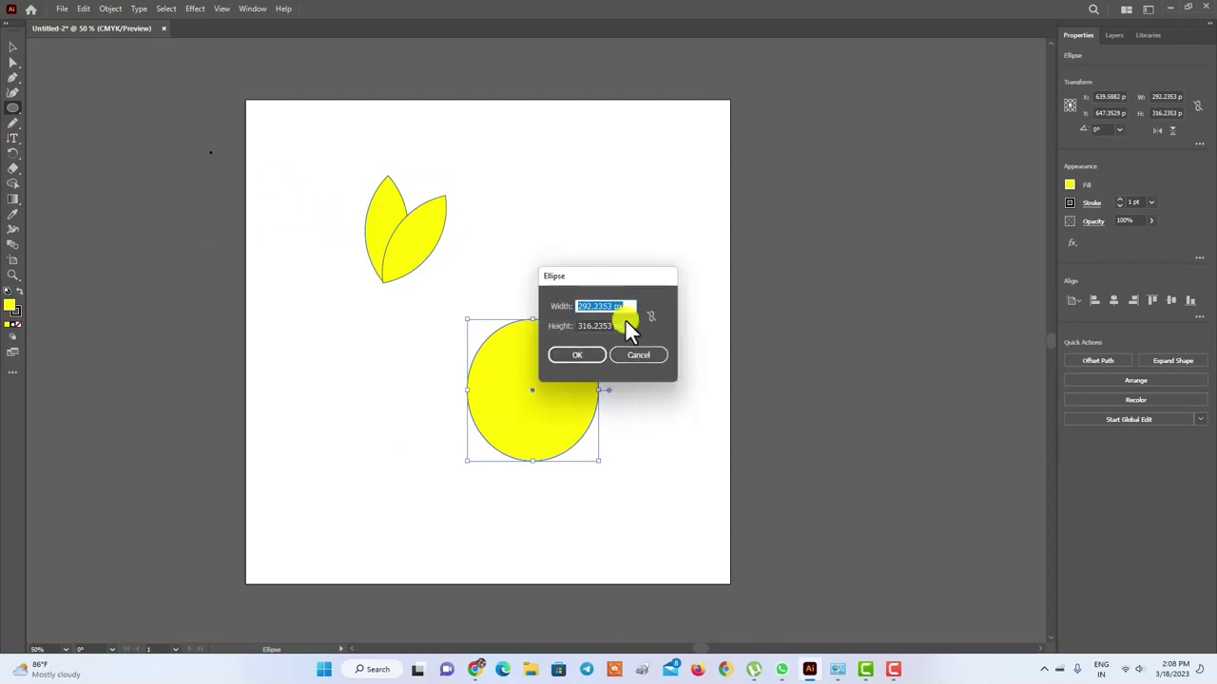
click(627, 354)
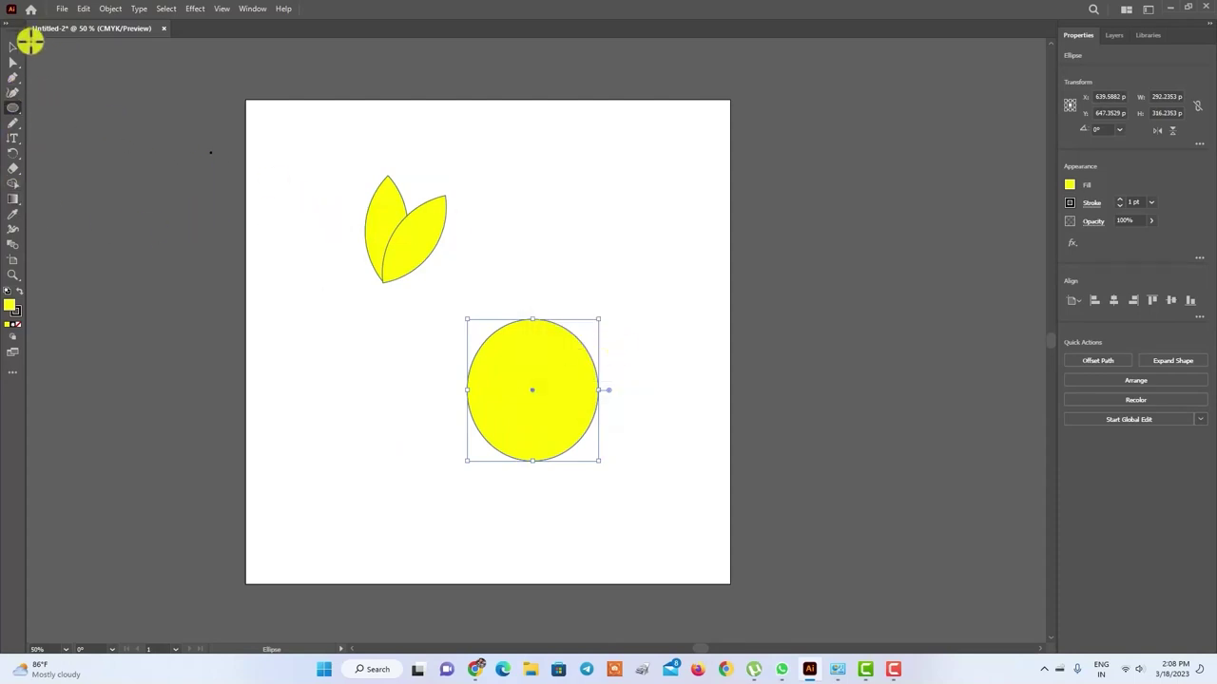
Step: Place the leaf pair on the circle's top and set the circle's fill to None
click(15, 49)
mouse_move(413, 261)
mouse_down()
mouse_move(548, 325)
mouse_move(543, 313)
mouse_up()
click(567, 395)
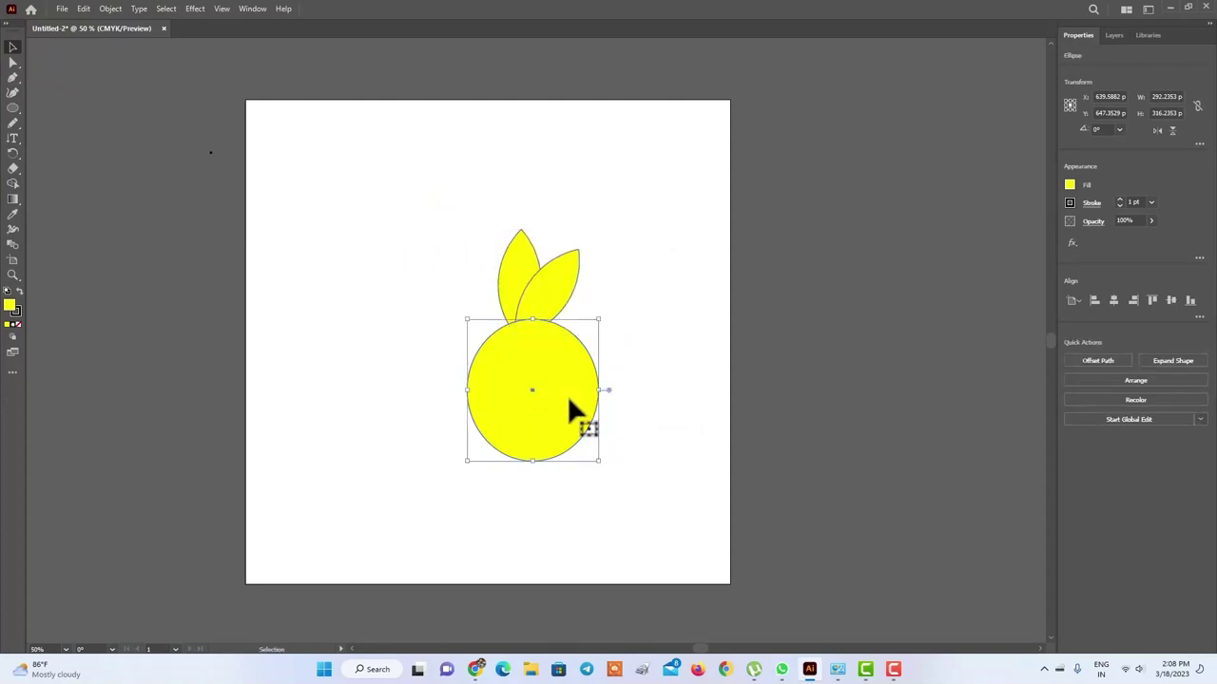
click(1067, 184)
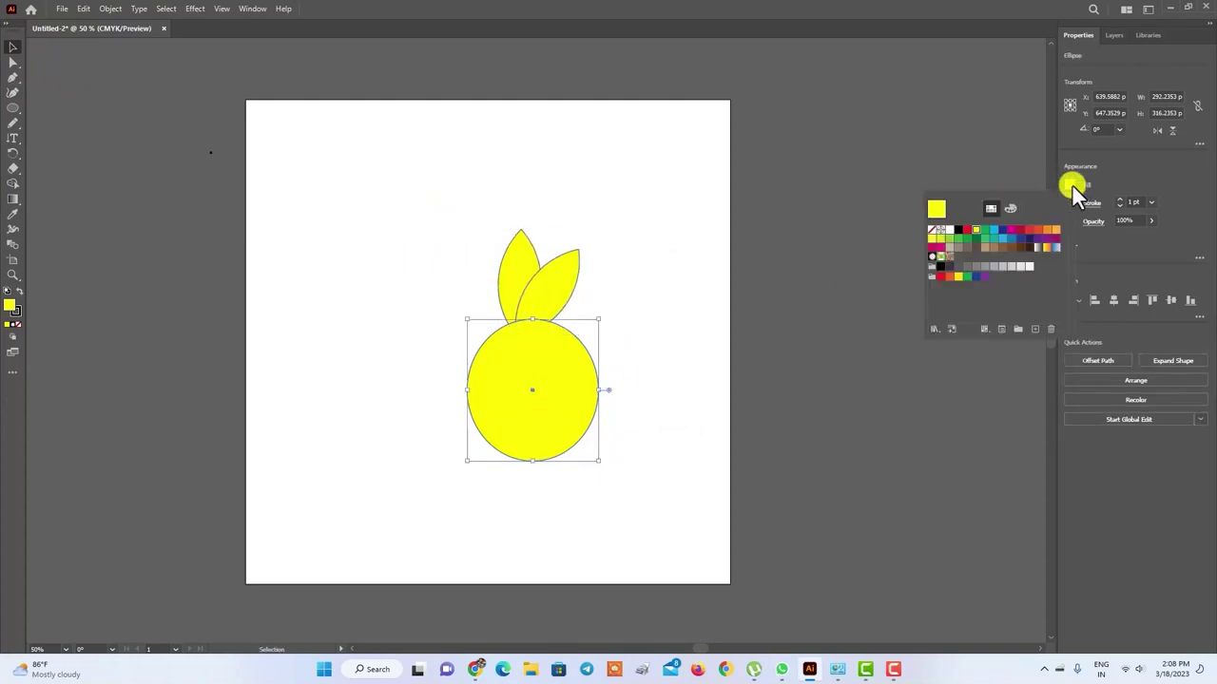
click(932, 230)
mouse_move(557, 291)
mouse_down()
mouse_move(567, 282)
mouse_move(549, 258)
mouse_up()
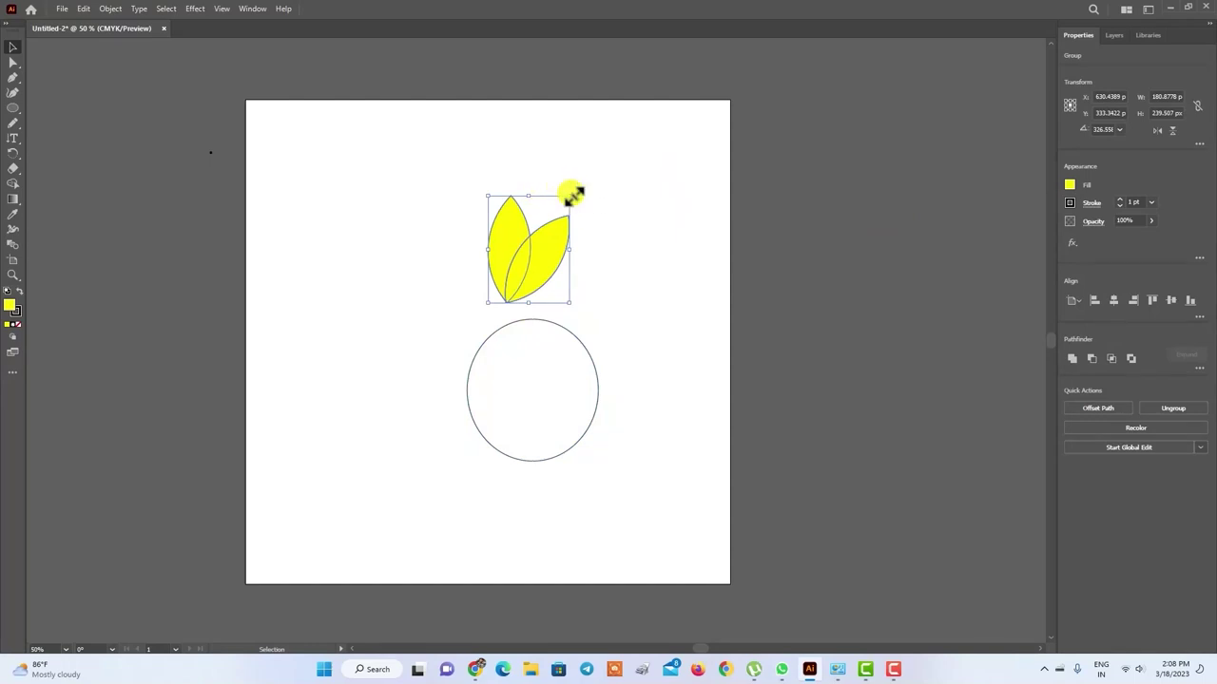
drag(582, 193, 632, 259)
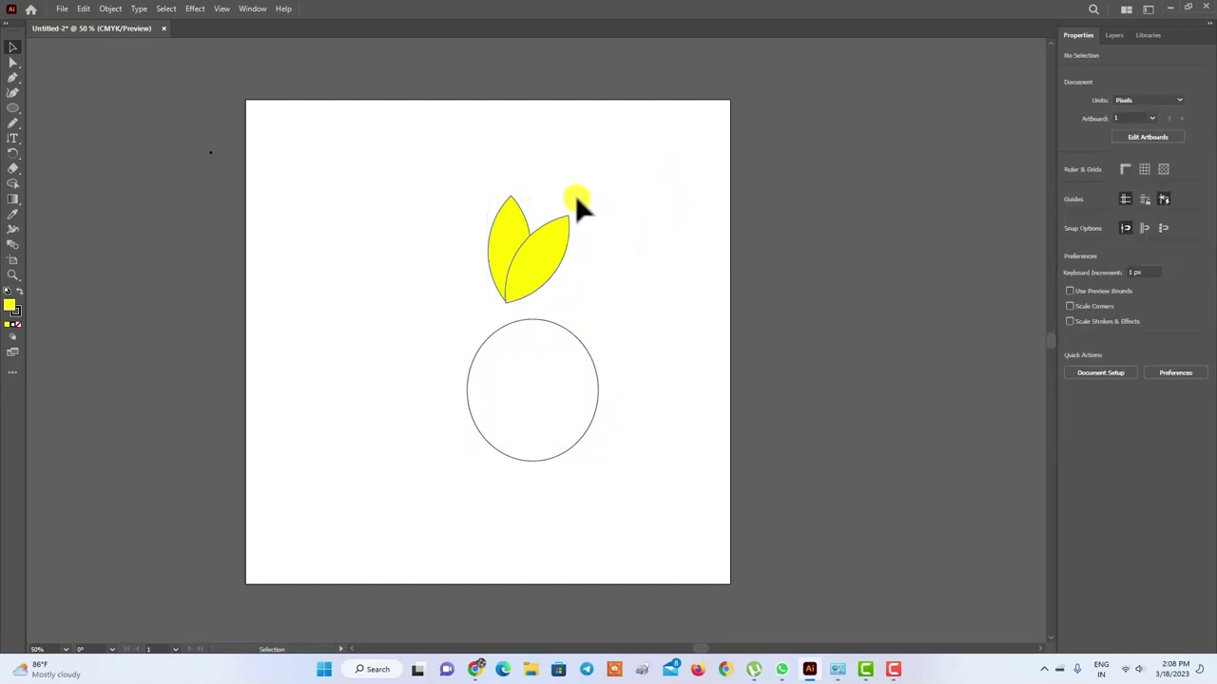
click(548, 257)
Step: Tilt the leaf group about 50° and move it onto the circle, then undo the last change
drag(573, 190, 611, 263)
mouse_move(535, 236)
mouse_down()
mouse_move(560, 313)
mouse_move(548, 242)
mouse_move(517, 202)
mouse_move(473, 236)
mouse_move(524, 326)
mouse_move(500, 277)
mouse_move(456, 244)
mouse_move(467, 240)
mouse_move(518, 324)
mouse_up()
click(636, 240)
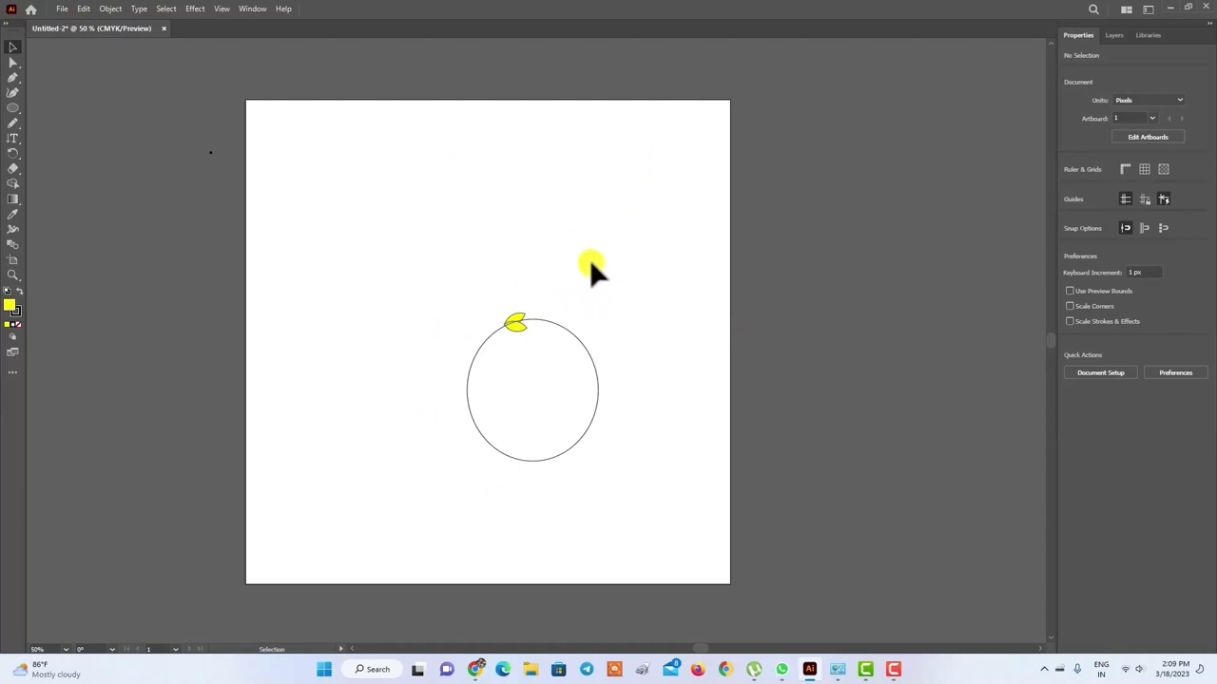
click(509, 323)
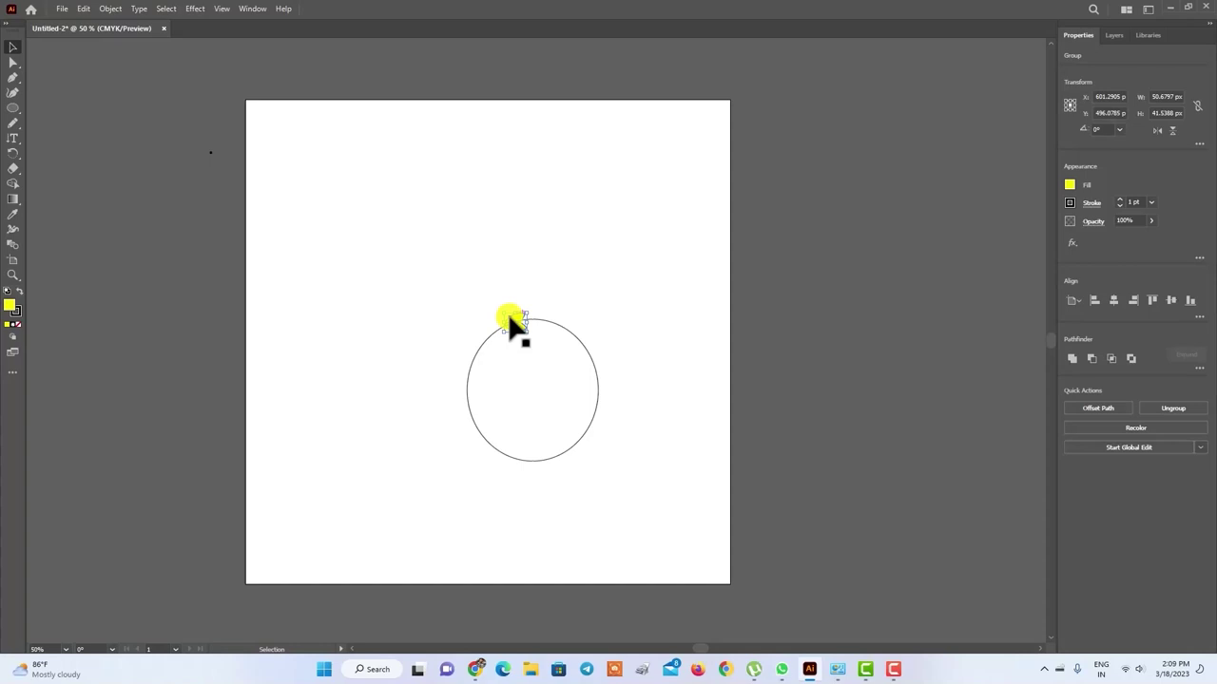
click(12, 153)
key(ctrl+z)
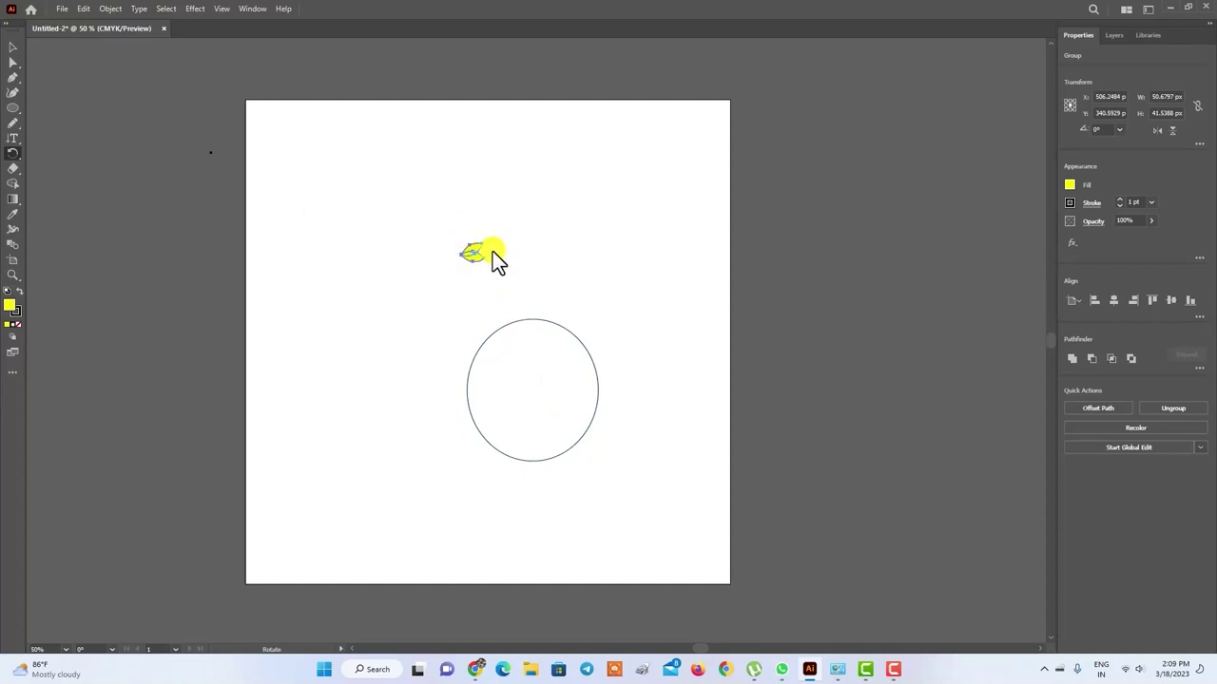
Step: Drag the leaf pair onto the circle's upper rim, just left of centre
click(13, 50)
drag(474, 252, 513, 328)
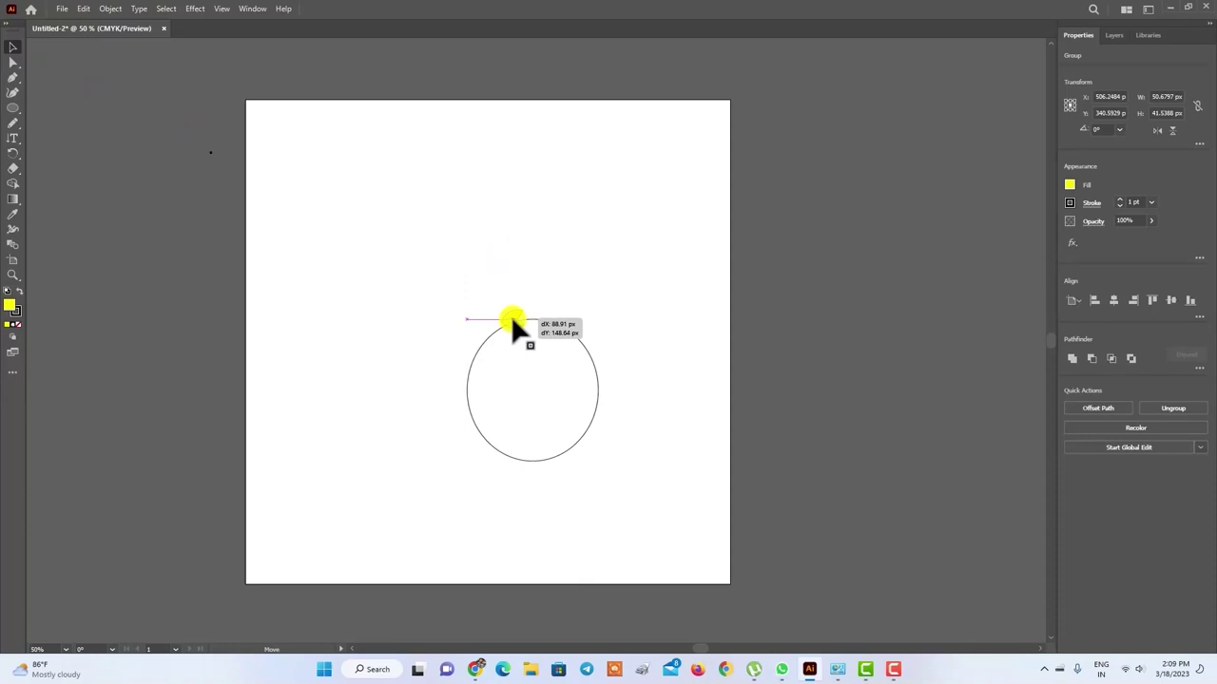
drag(513, 328, 511, 324)
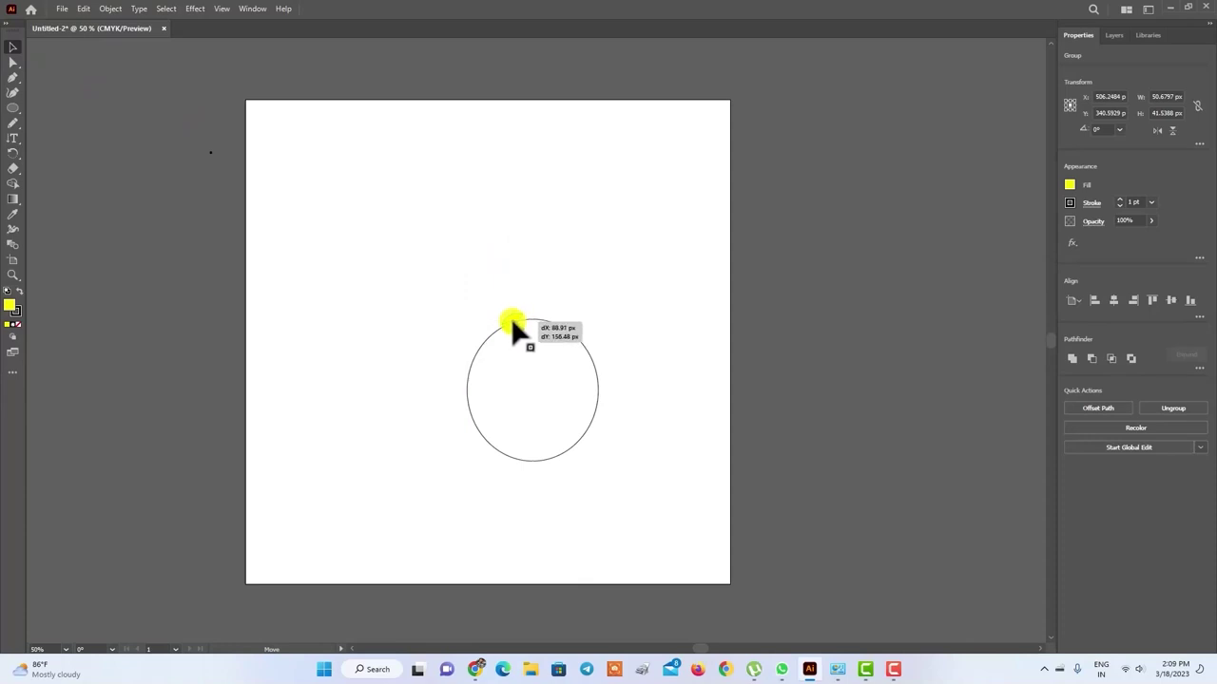
drag(511, 324, 511, 324)
click(581, 275)
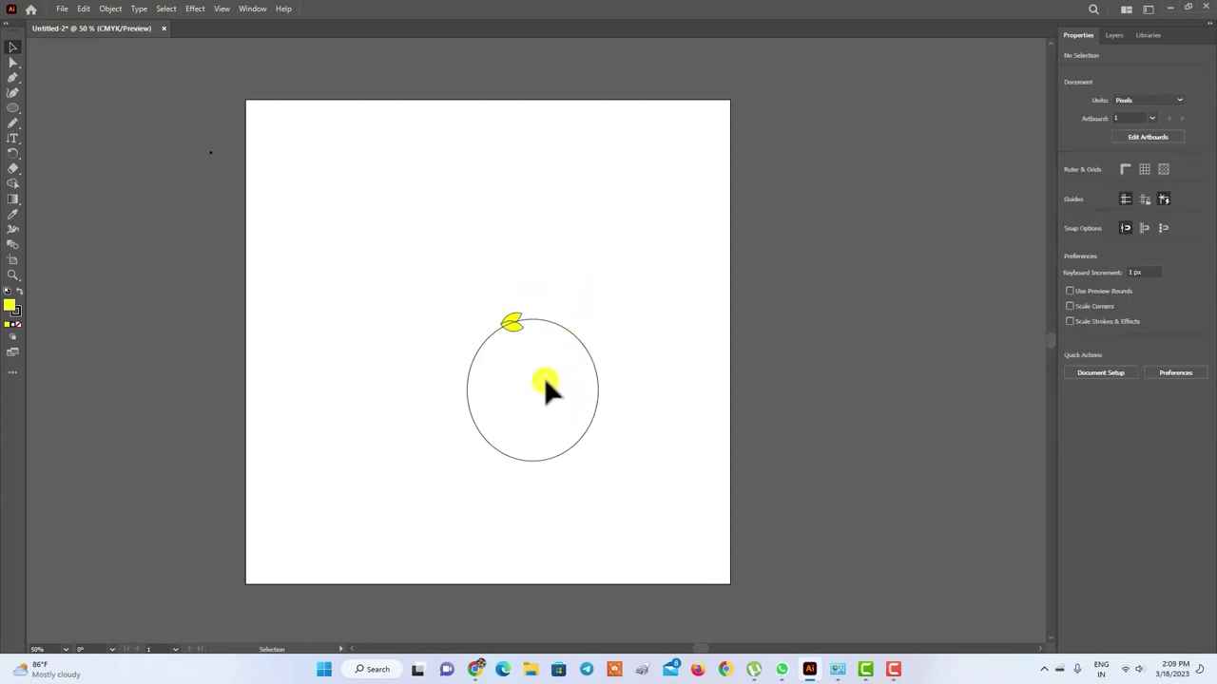
click(13, 154)
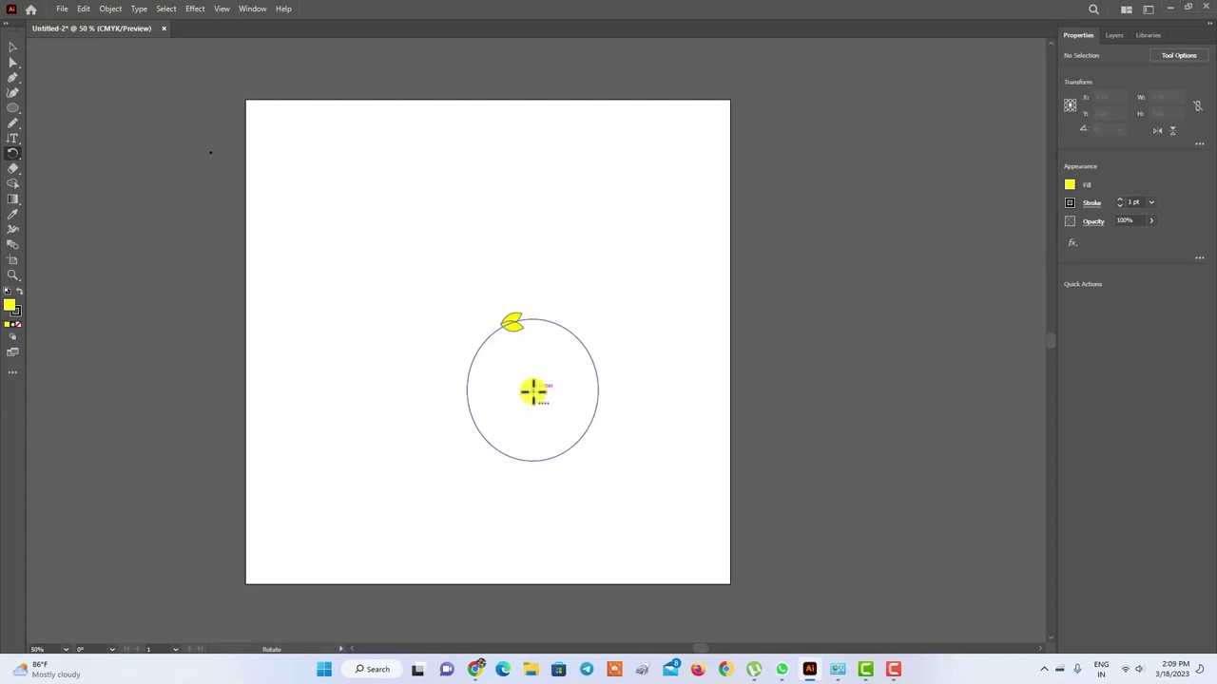
Step: Make one rotated copy of the leaf around the circle's centre with the Rotate tool
alt+click(532, 390)
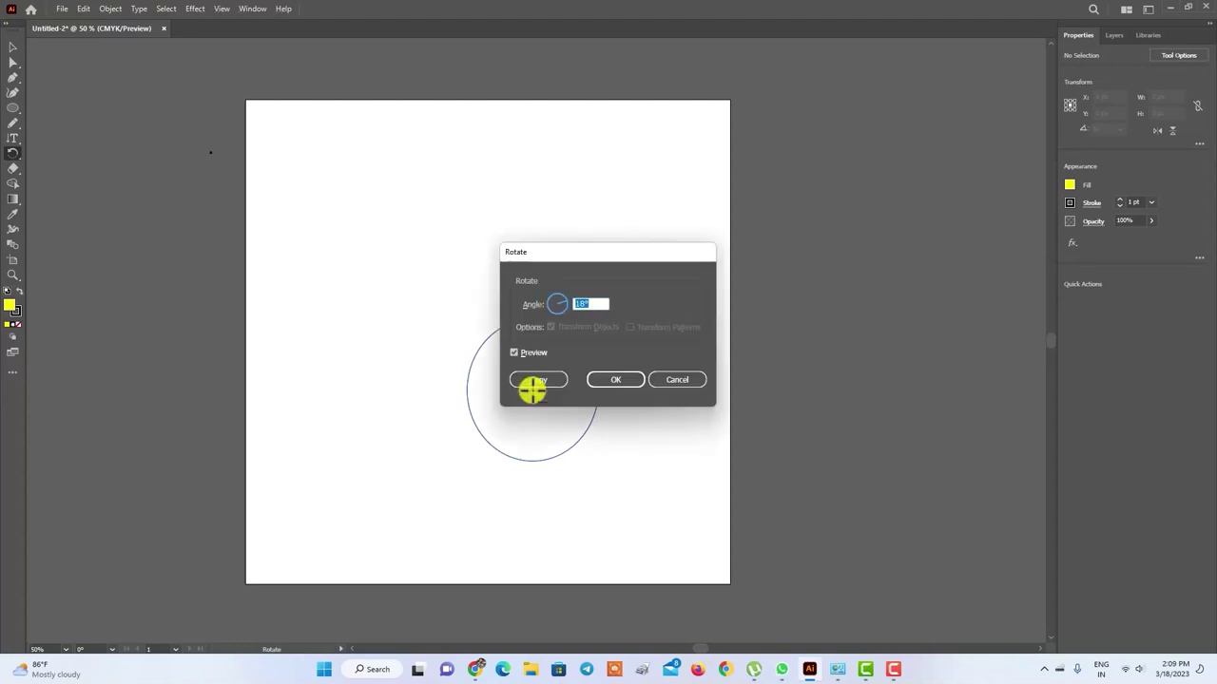
drag(608, 251, 732, 245)
click(662, 373)
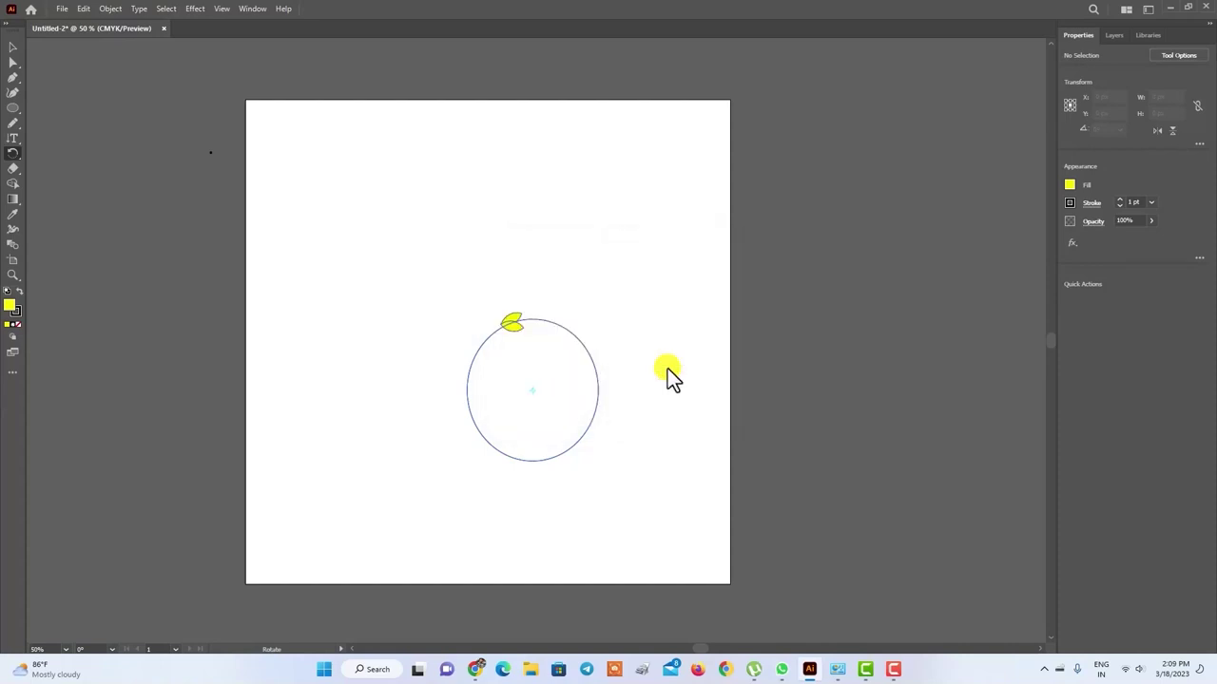
Step: Repeat the rotated leaf copy with Ctrl+D until the ring around the circle closes
key(v)
click(12, 46)
click(509, 323)
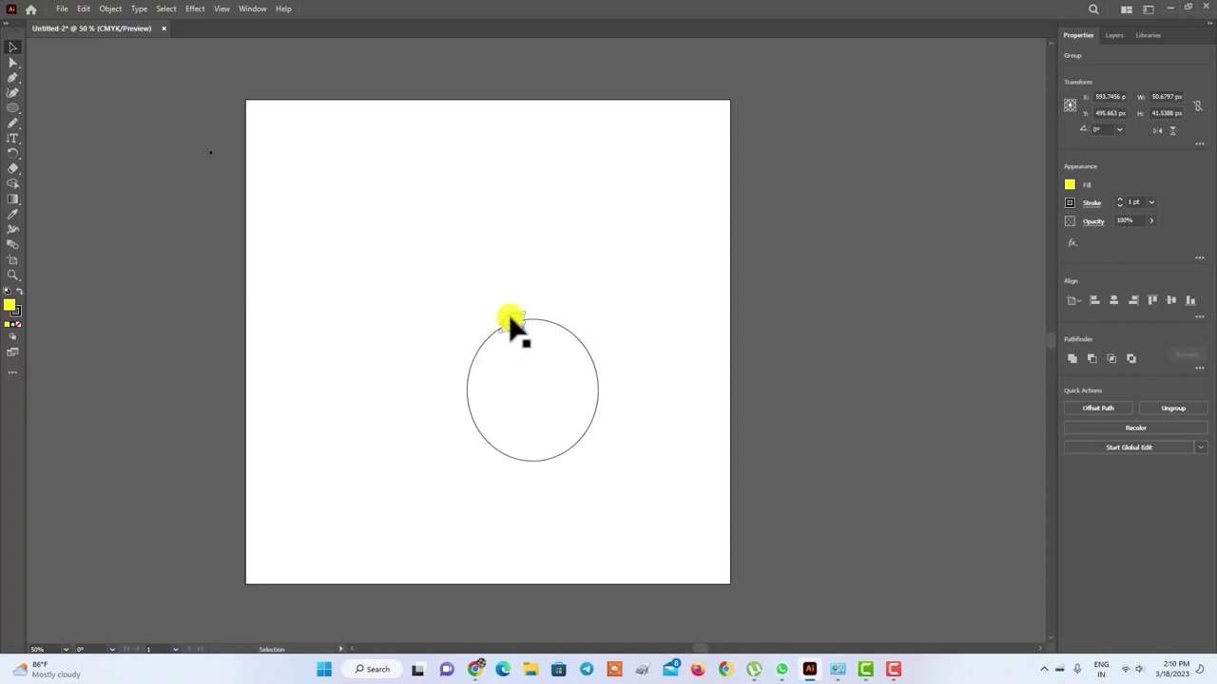
key(ctrl+d)
key(ctrl+d)
key(ctrl+d)
key(ctrl+d)
key(ctrl+d)
key(ctrl+d)
key(ctrl+d)
key(ctrl+d)
key(ctrl+d)
key(ctrl+d)
key(ctrl+d)
key(ctrl+d)
key(ctrl+d)
key(ctrl+d)
key(ctrl+d)
key(ctrl+d)
key(ctrl+d)
key(ctrl+d)
key(ctrl+d)
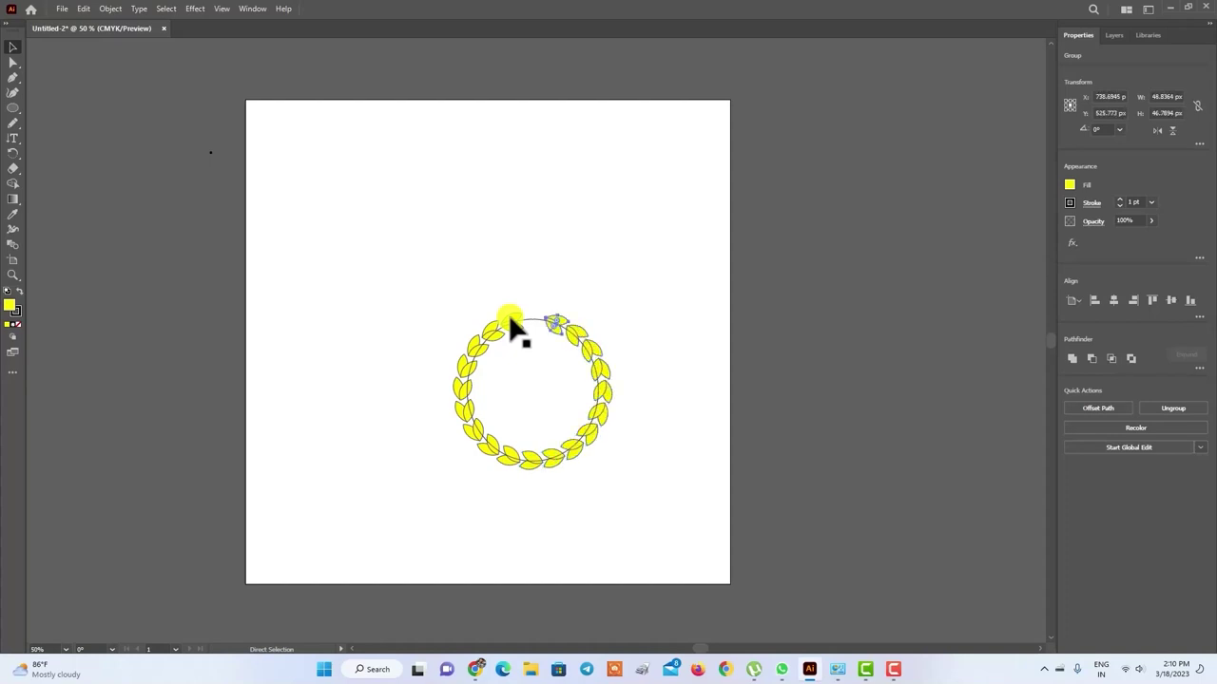
key(ctrl+d)
key(ctrl+d)
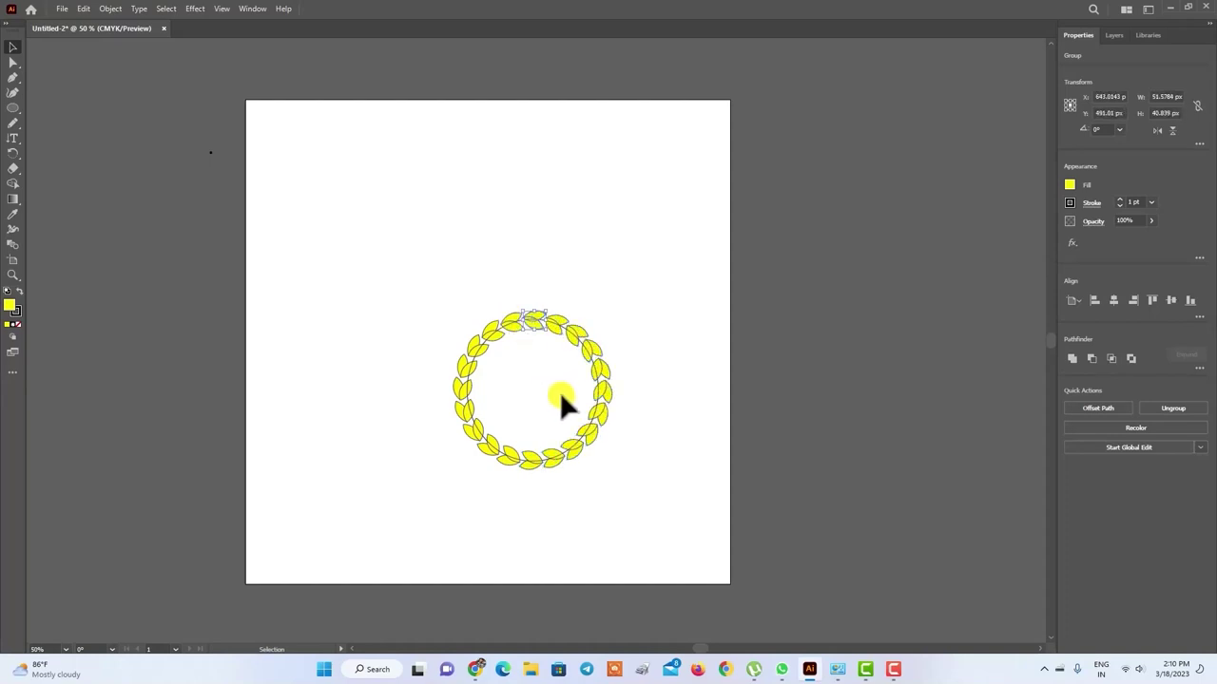
click(554, 395)
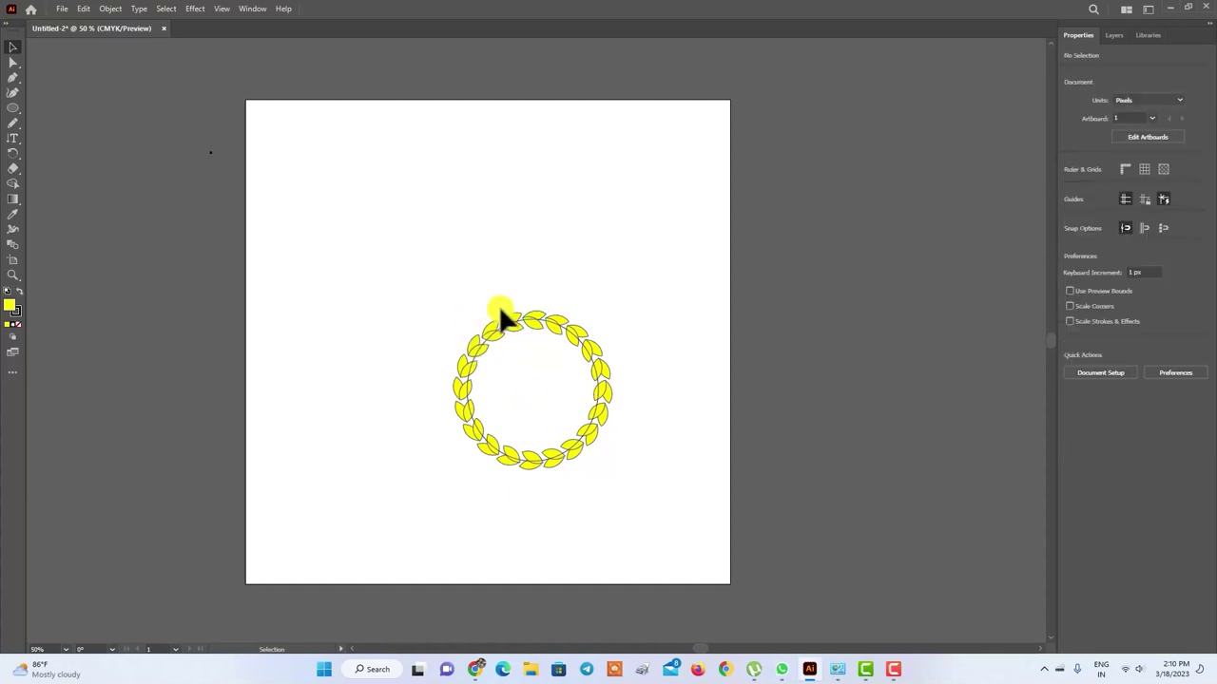
Step: Try selecting the guide circle beneath the leaves directly on the canvas
click(467, 403)
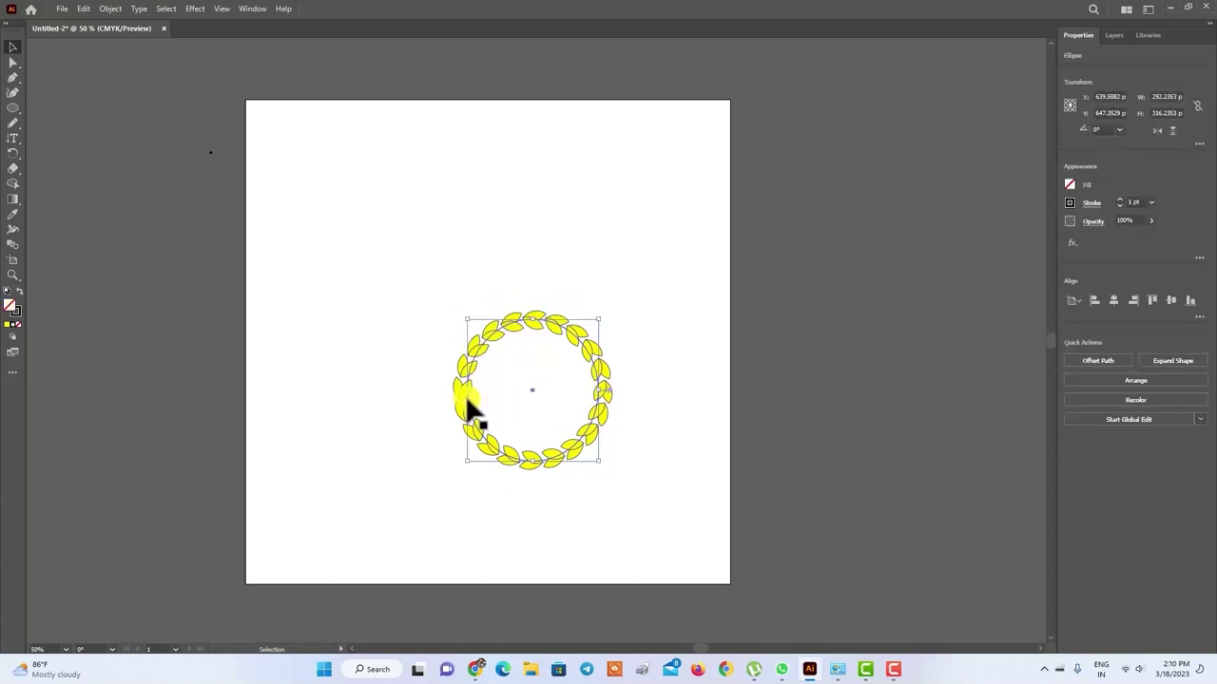
click(679, 366)
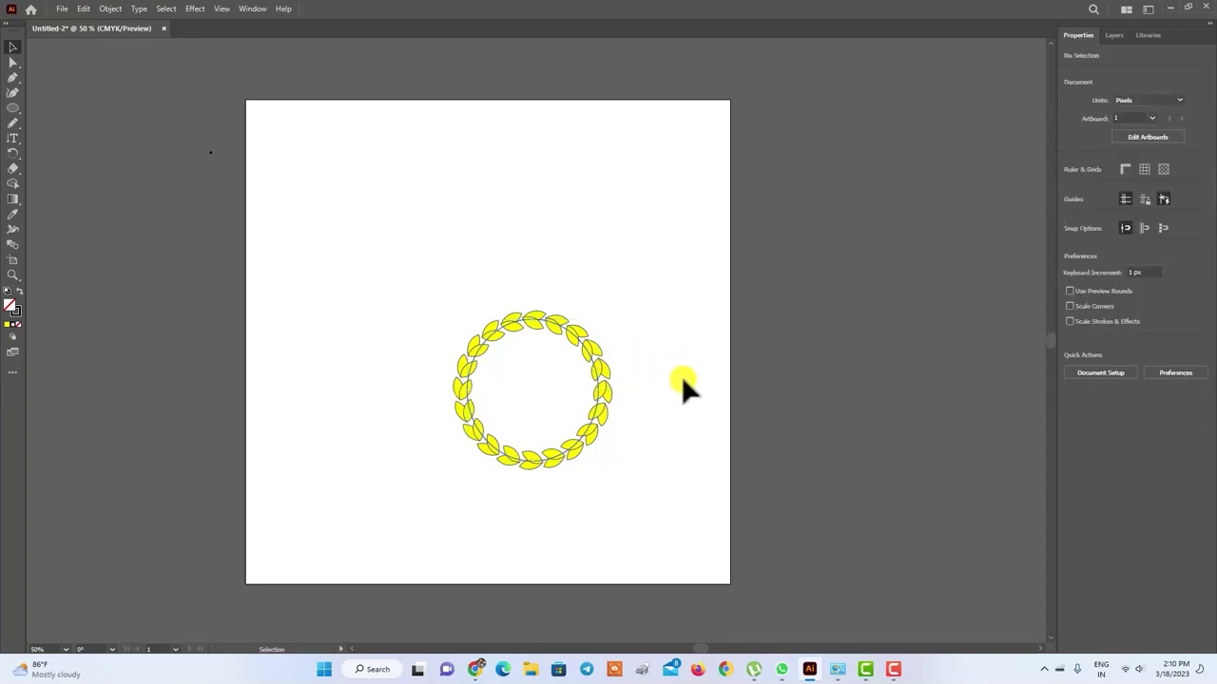
click(469, 407)
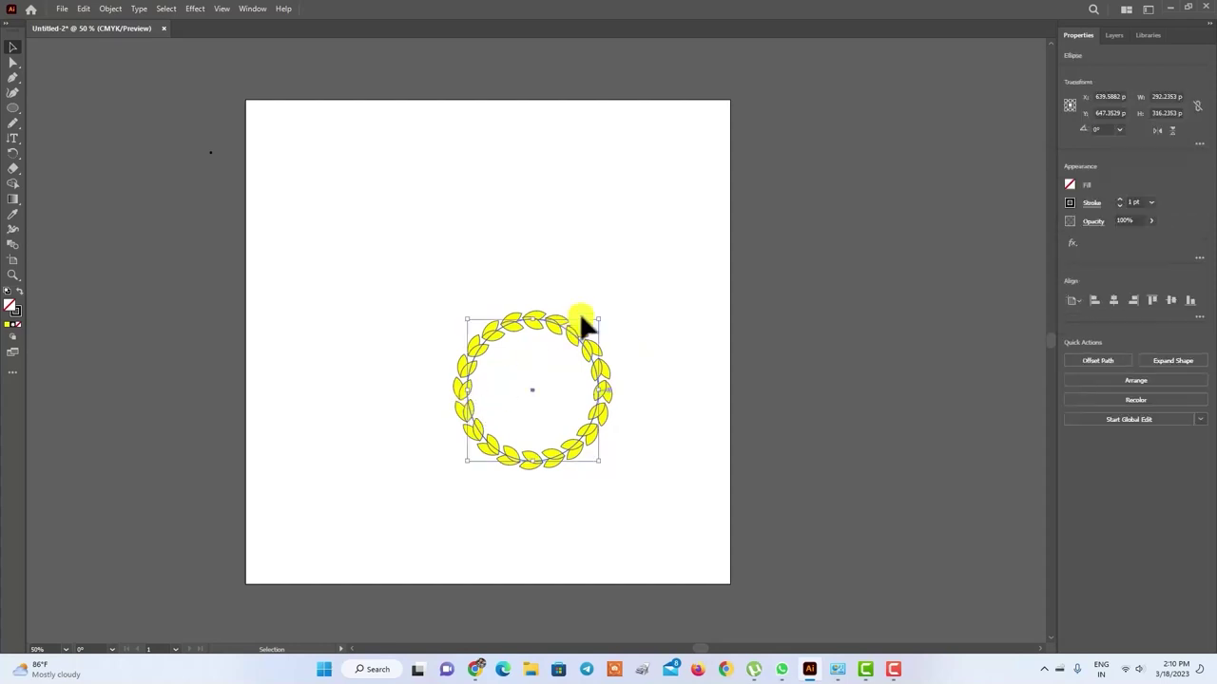
click(598, 226)
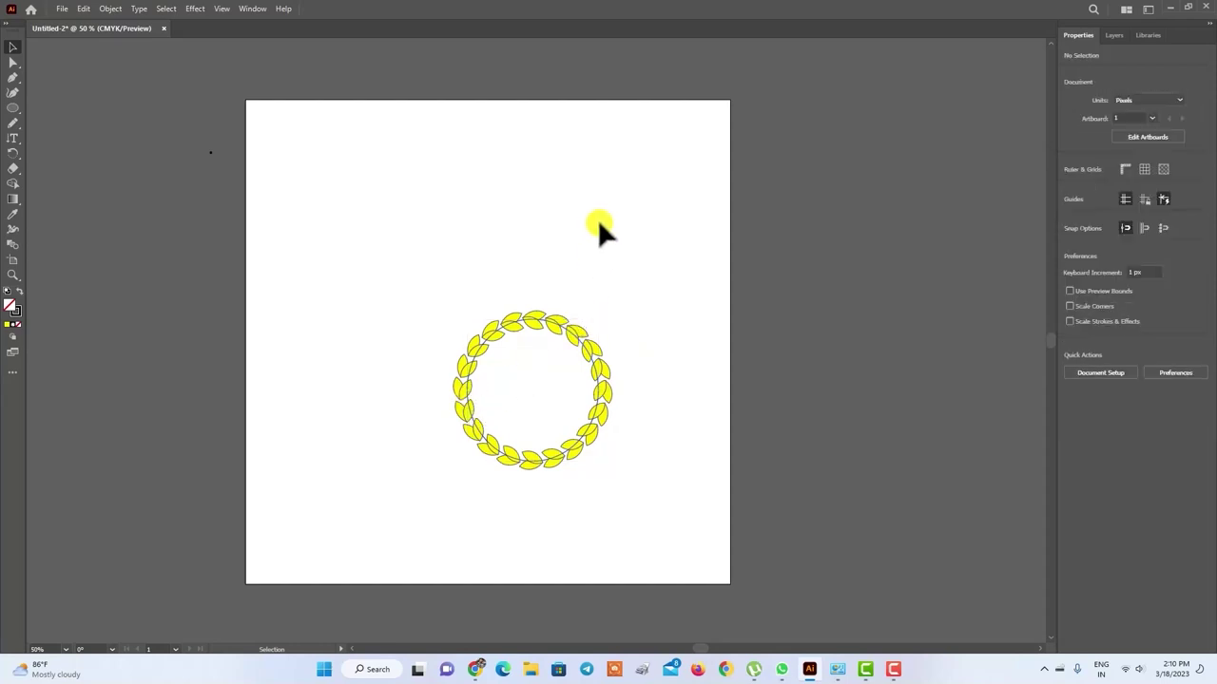
Step: Delete the Ellipse from Layer 1 in the Layers panel, then select the whole wreath
click(1114, 35)
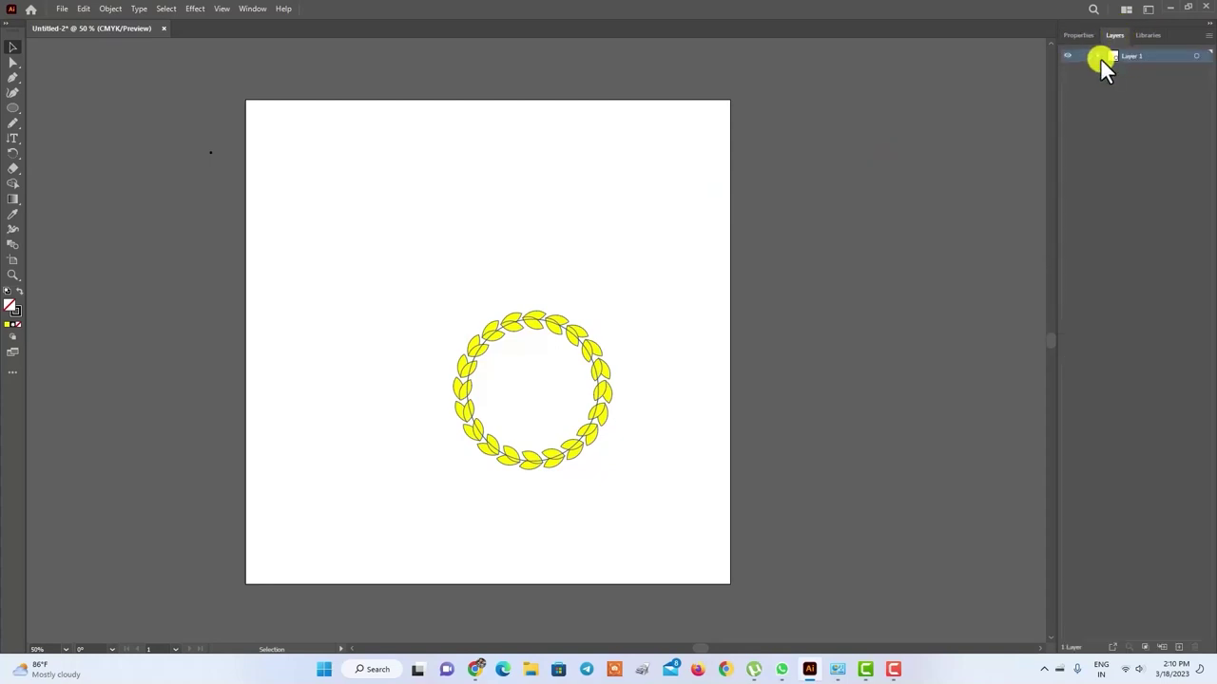
click(1098, 56)
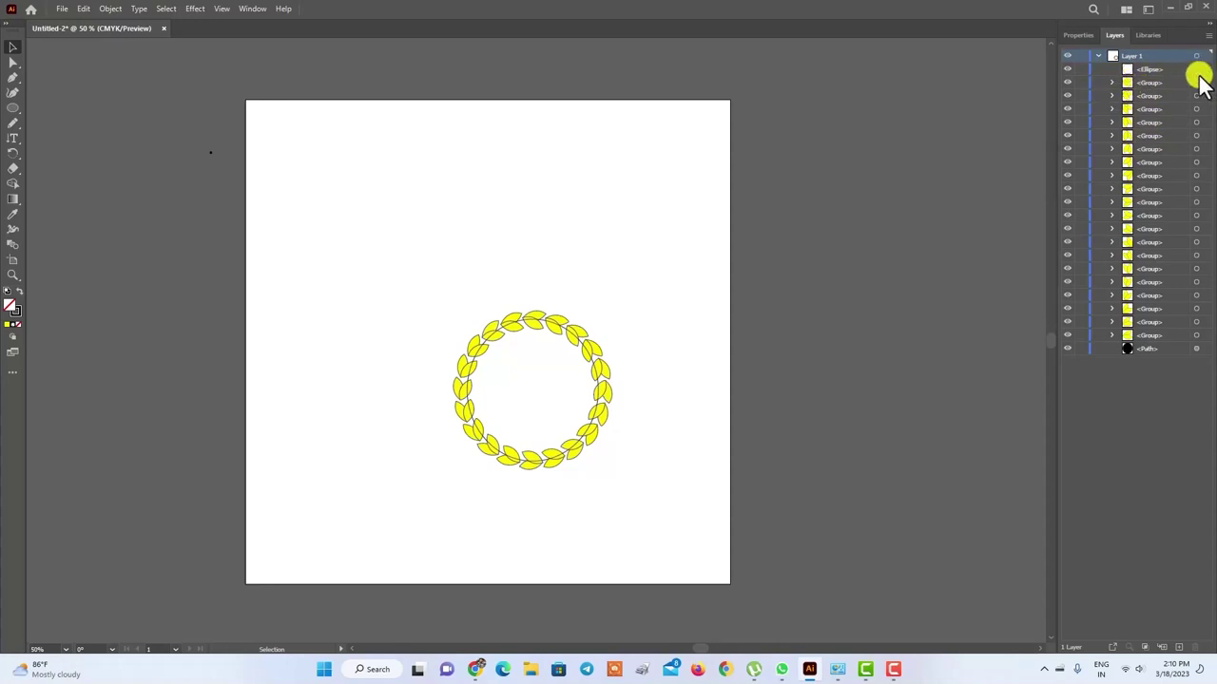
click(1197, 69)
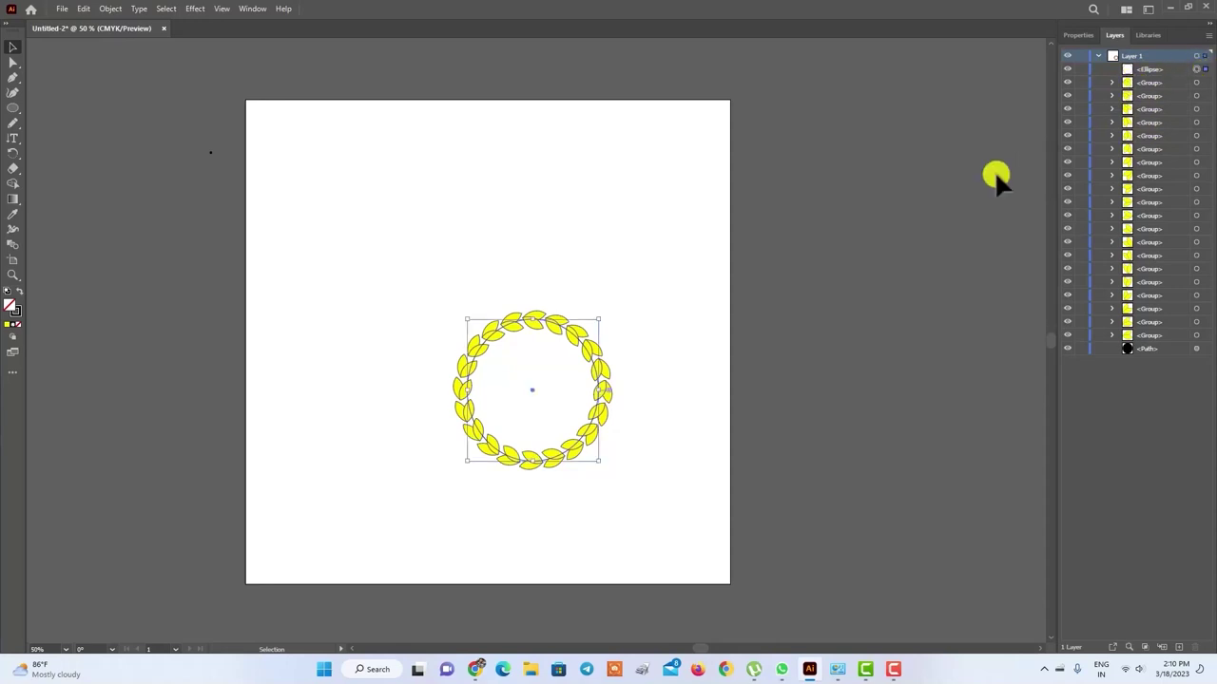
key(Delete)
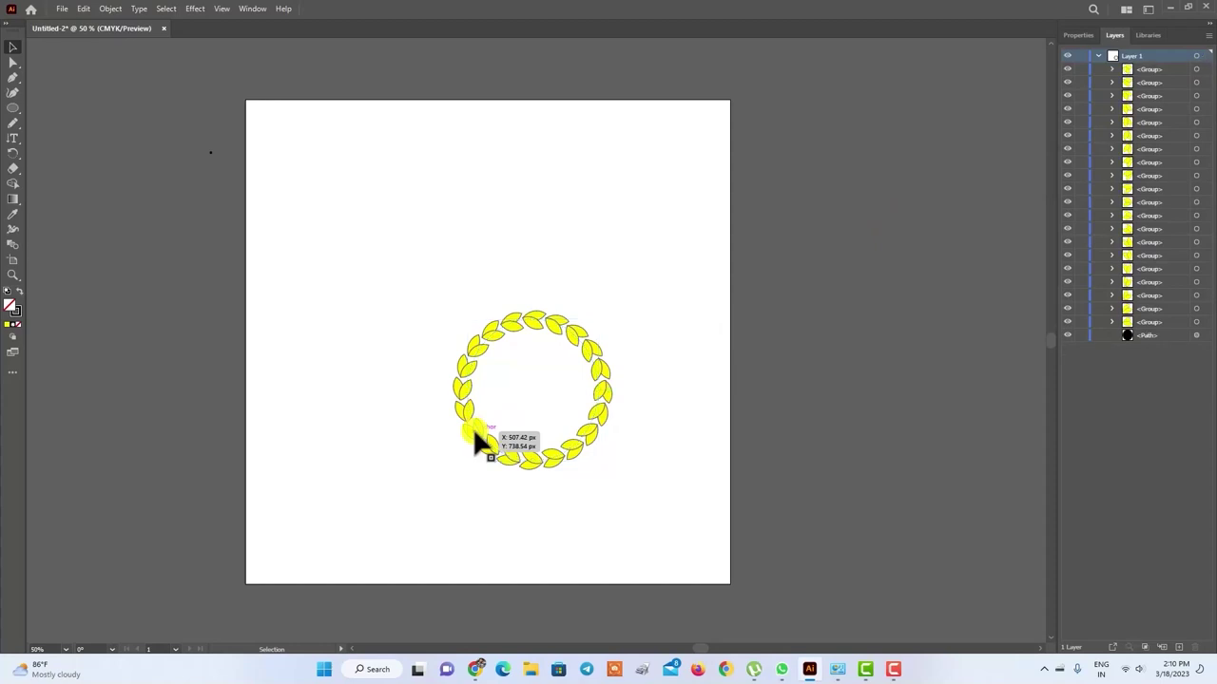
click(1078, 35)
drag(666, 510, 710, 582)
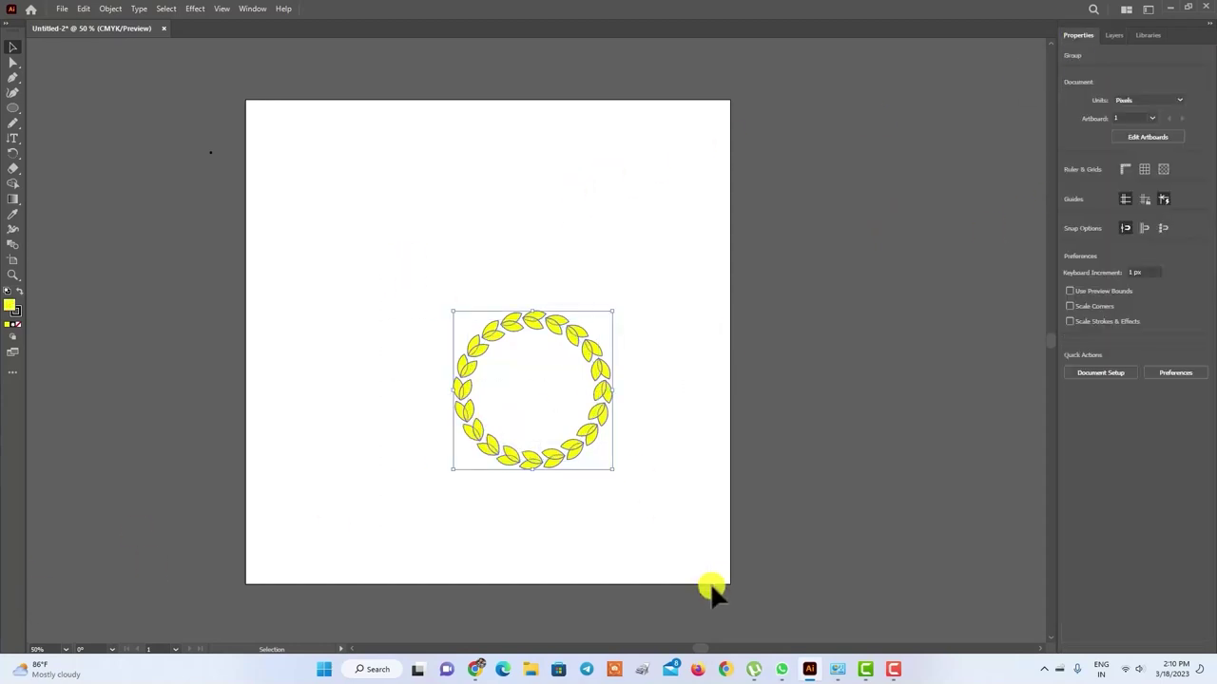
Step: Fill the selected leaf wreath with a green swatch
click(1074, 180)
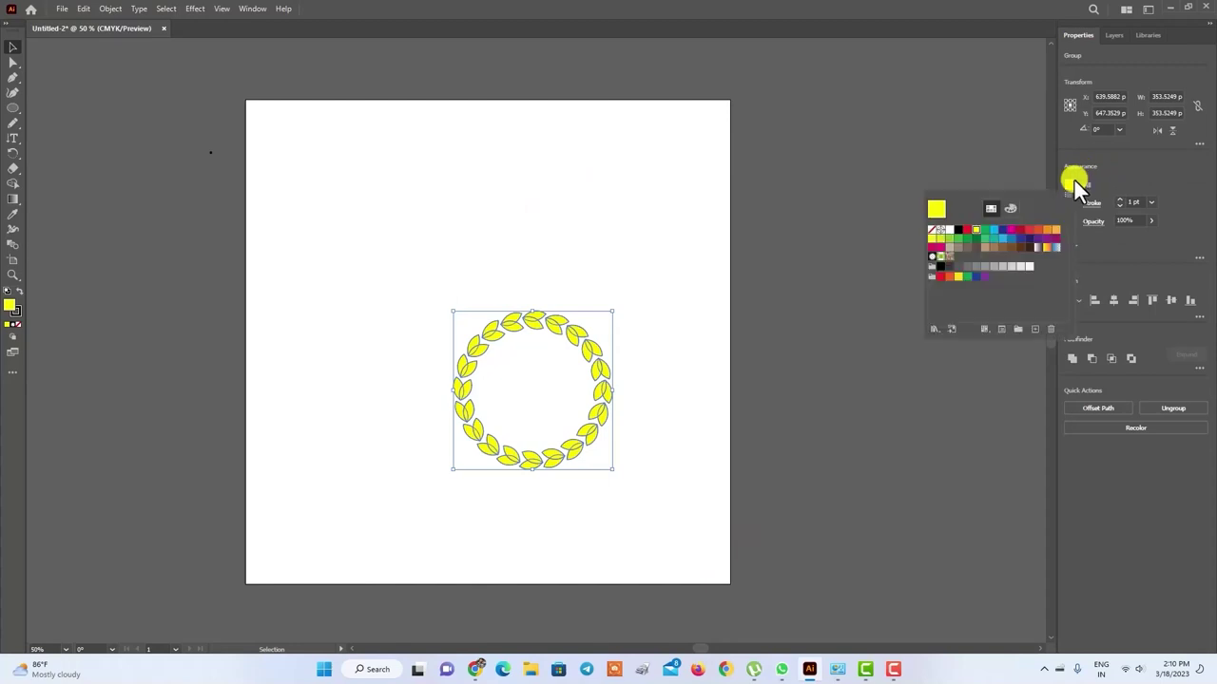
click(985, 233)
click(634, 199)
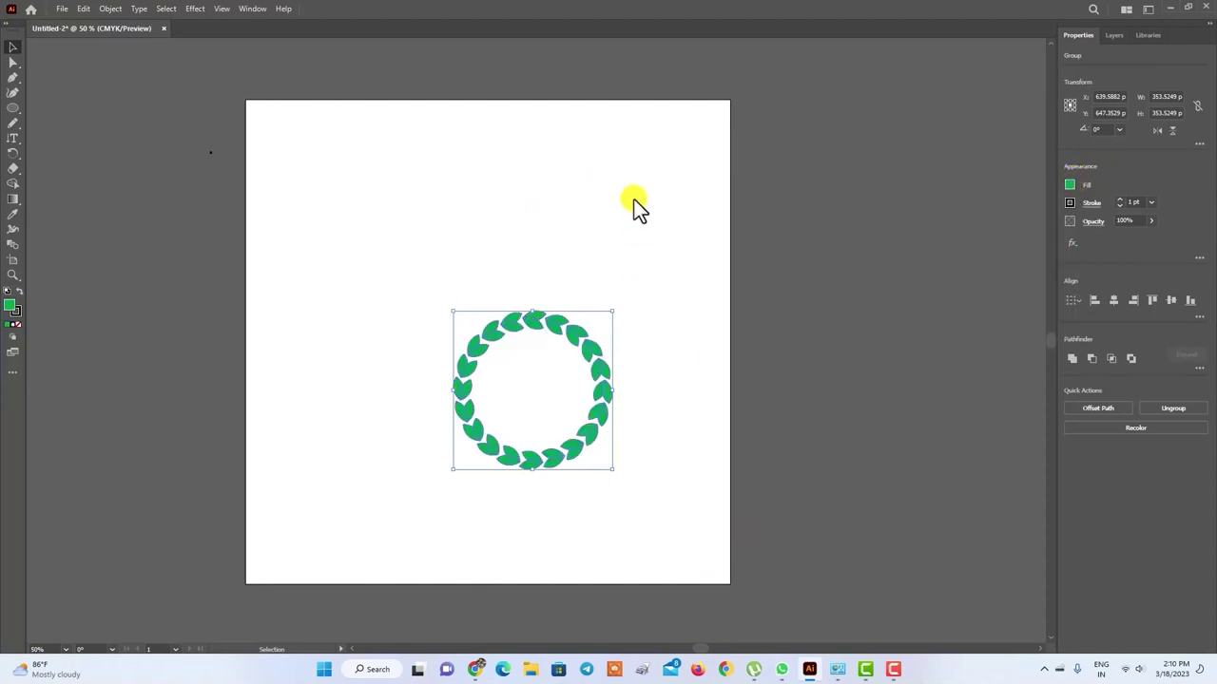
click(634, 200)
Step: Group the wreath leaves and move the group to the artboard's upper left
drag(463, 234, 677, 591)
right_click(582, 351)
click(638, 514)
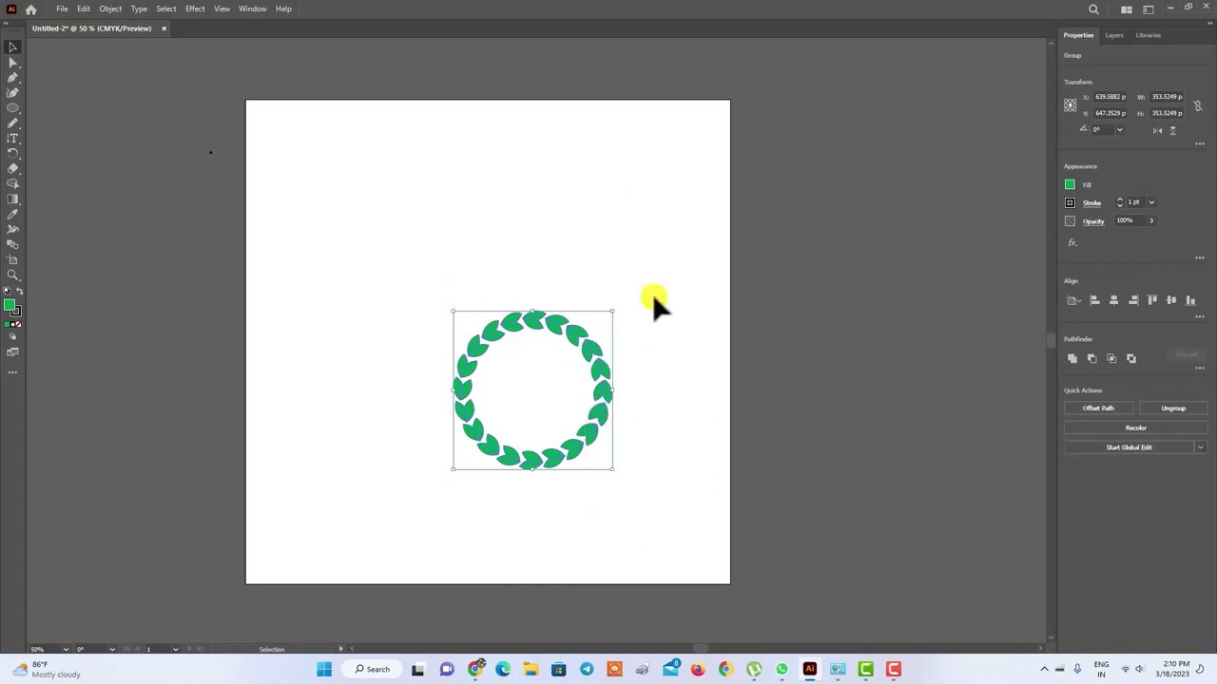
click(628, 313)
drag(555, 302, 418, 143)
click(662, 264)
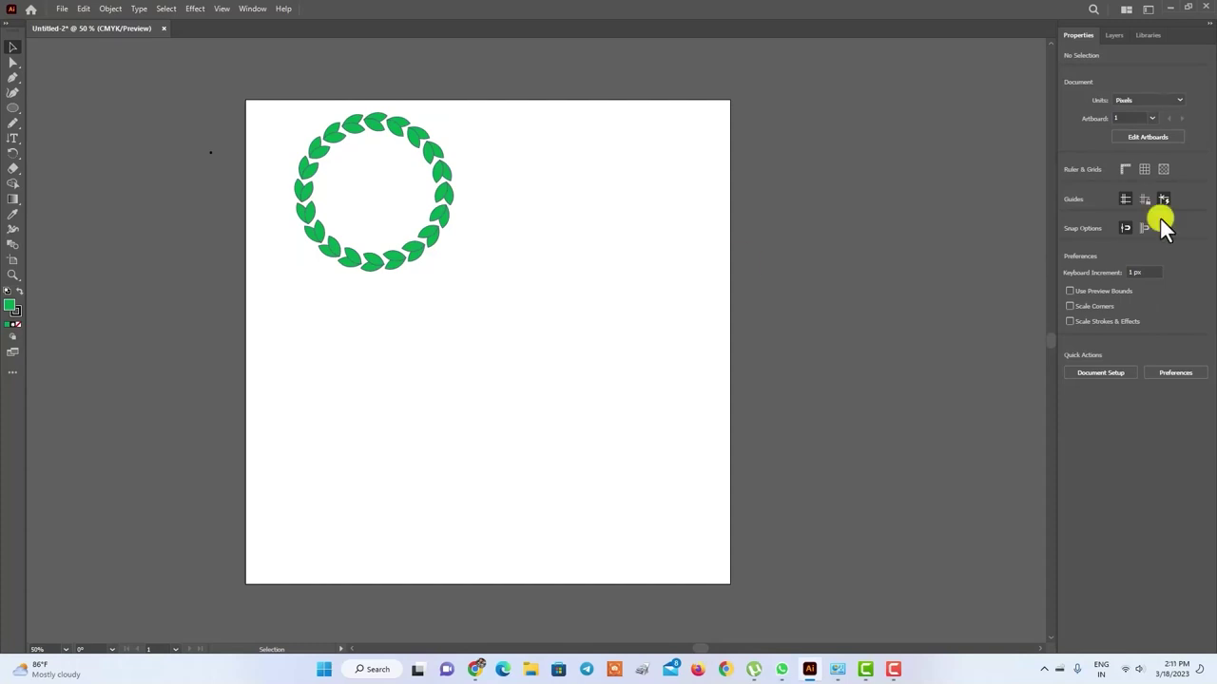
Step: Draw a roughly 465 px square below the wreath and open the Scale dialog for it
right_click(21, 155)
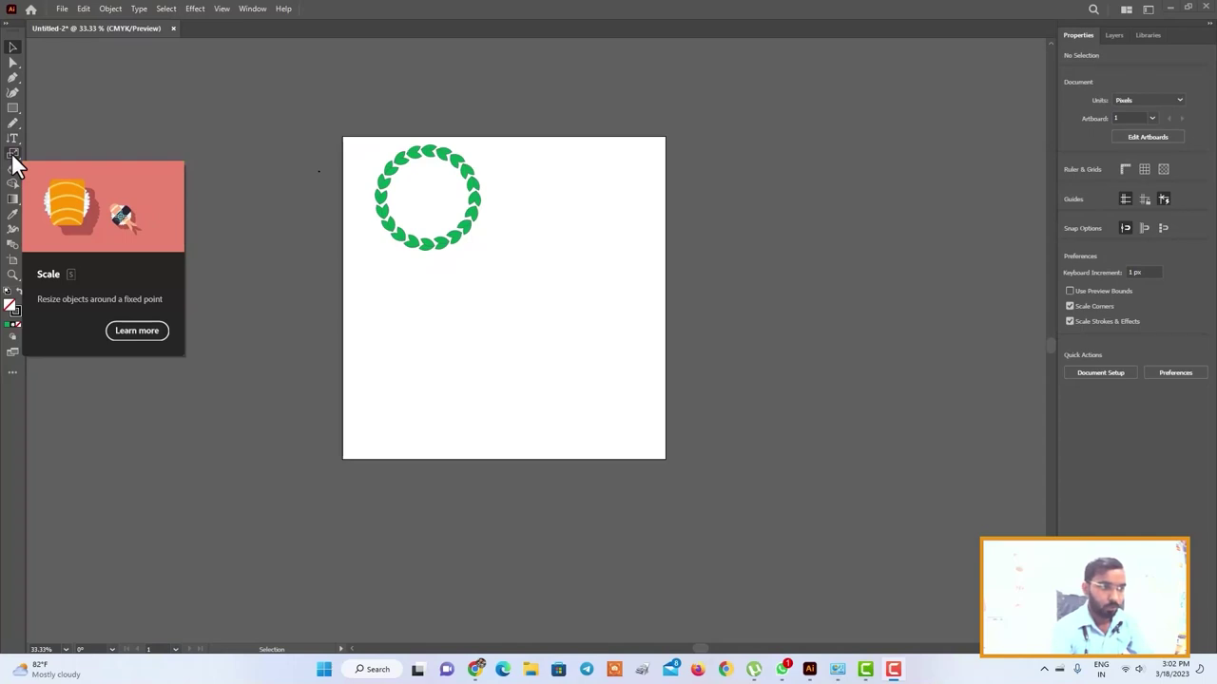
click(12, 154)
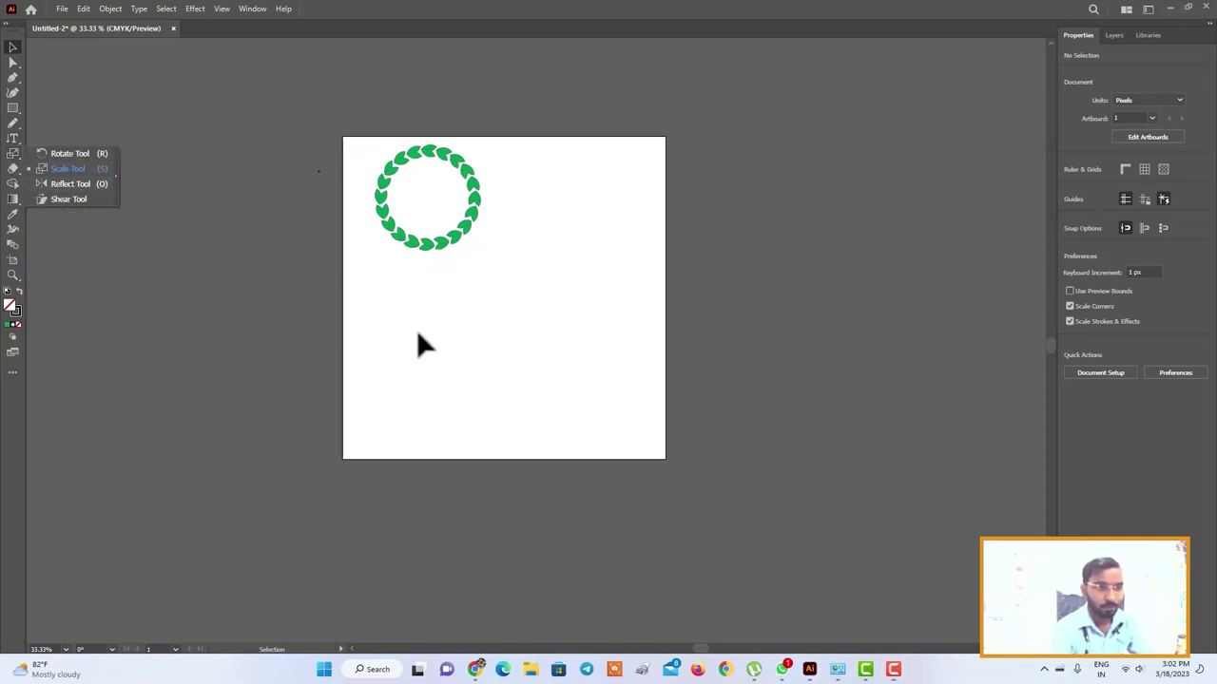
click(94, 169)
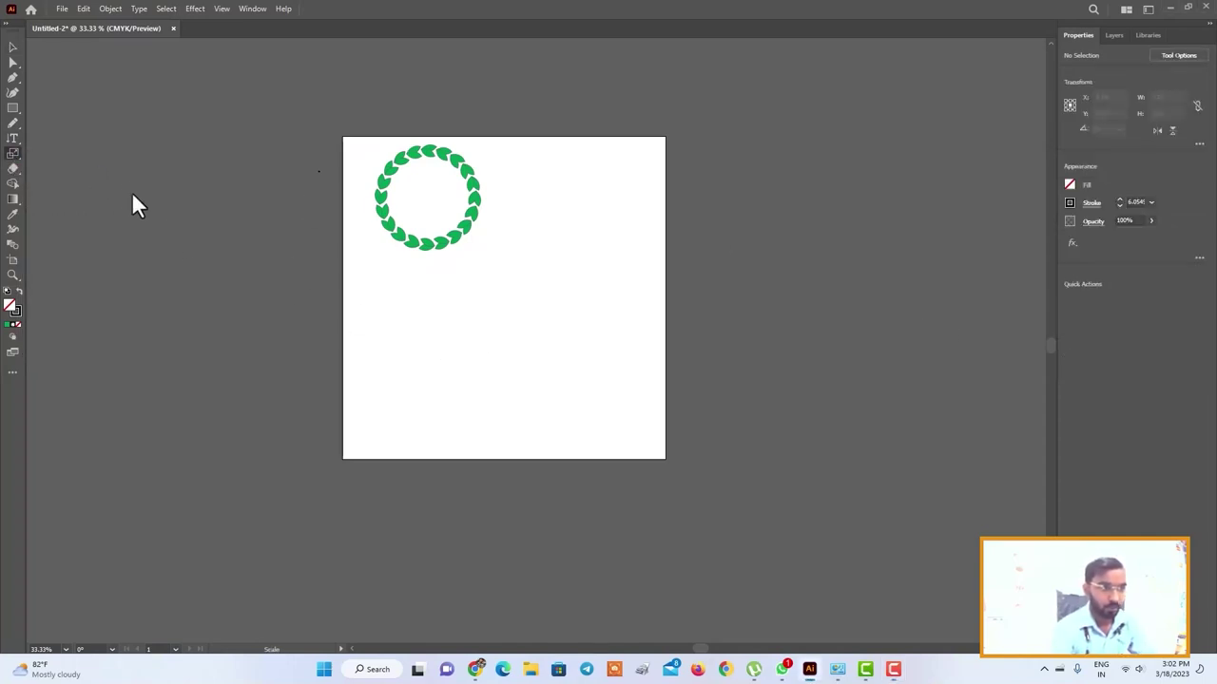
drag(13, 109, 55, 109)
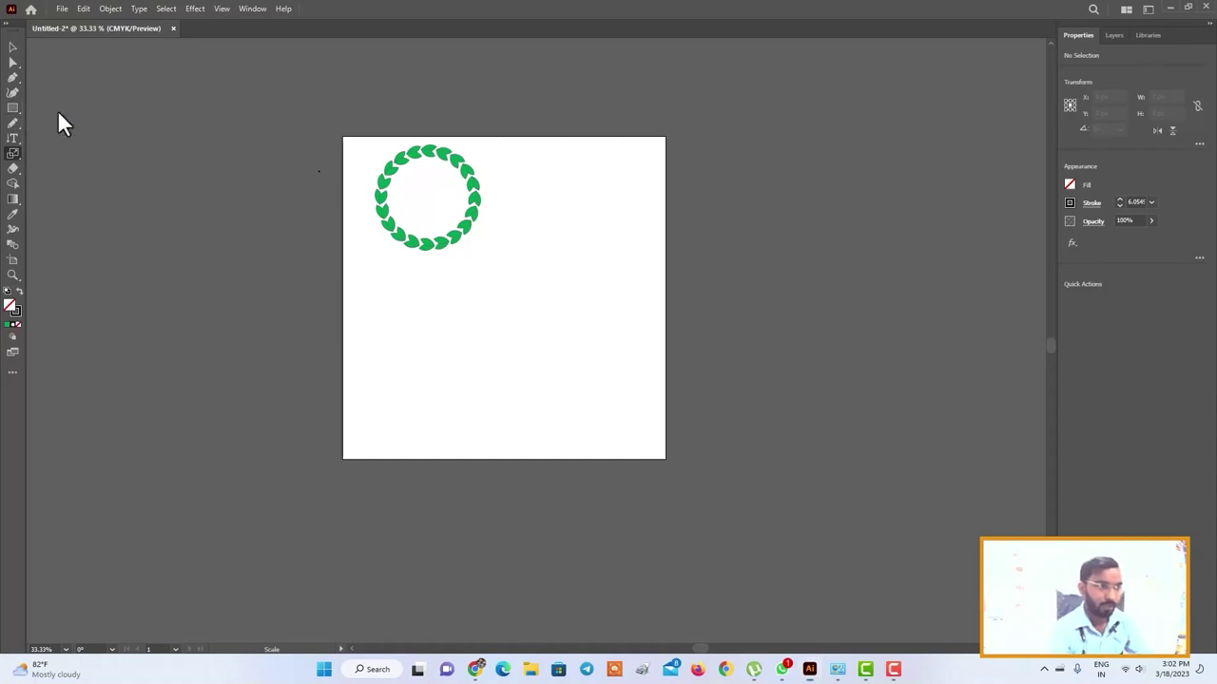
drag(465, 298, 605, 437)
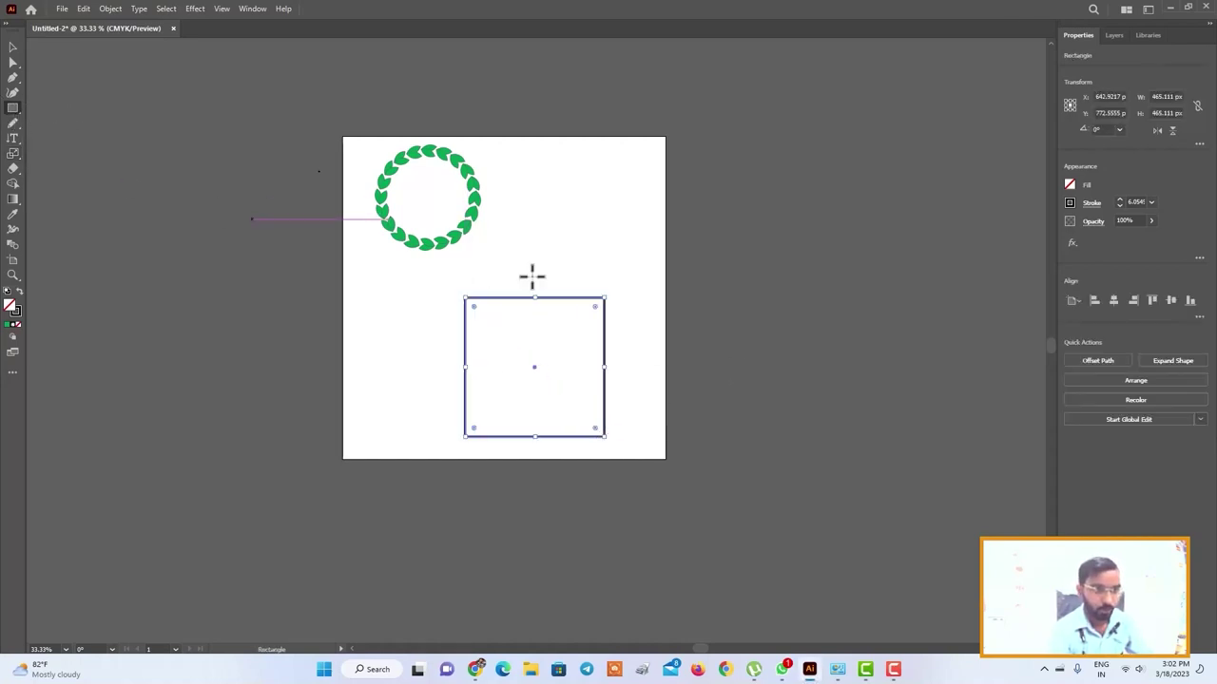
click(16, 154)
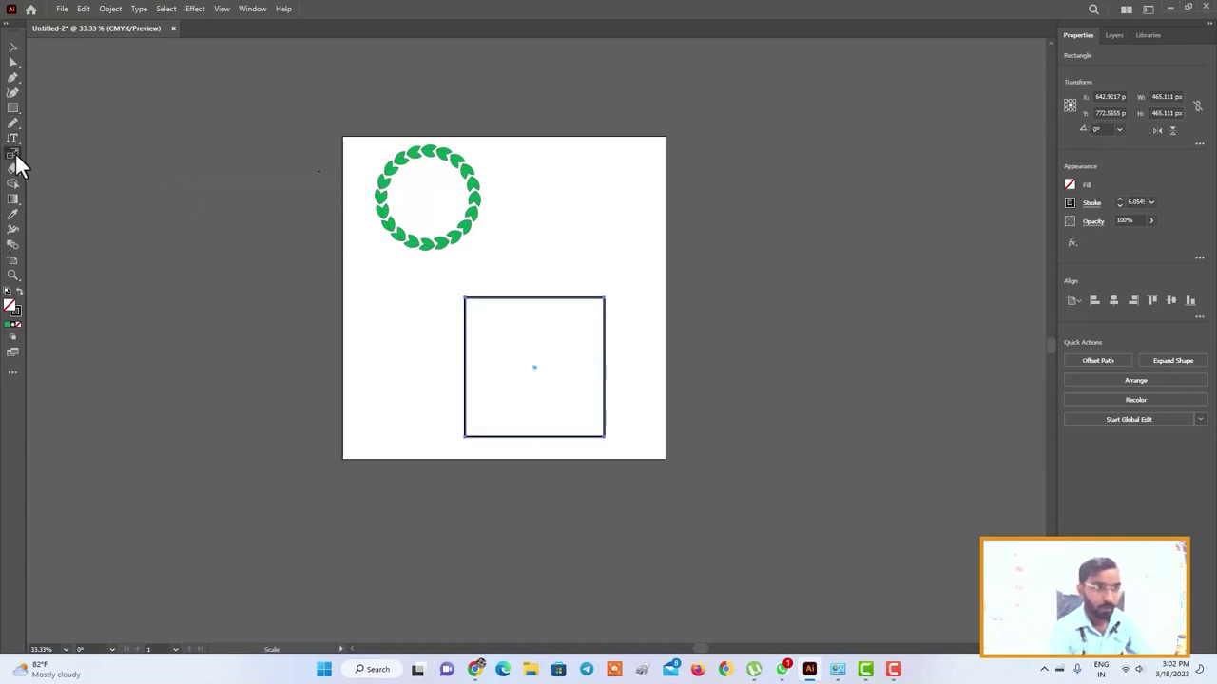
alt+click(574, 404)
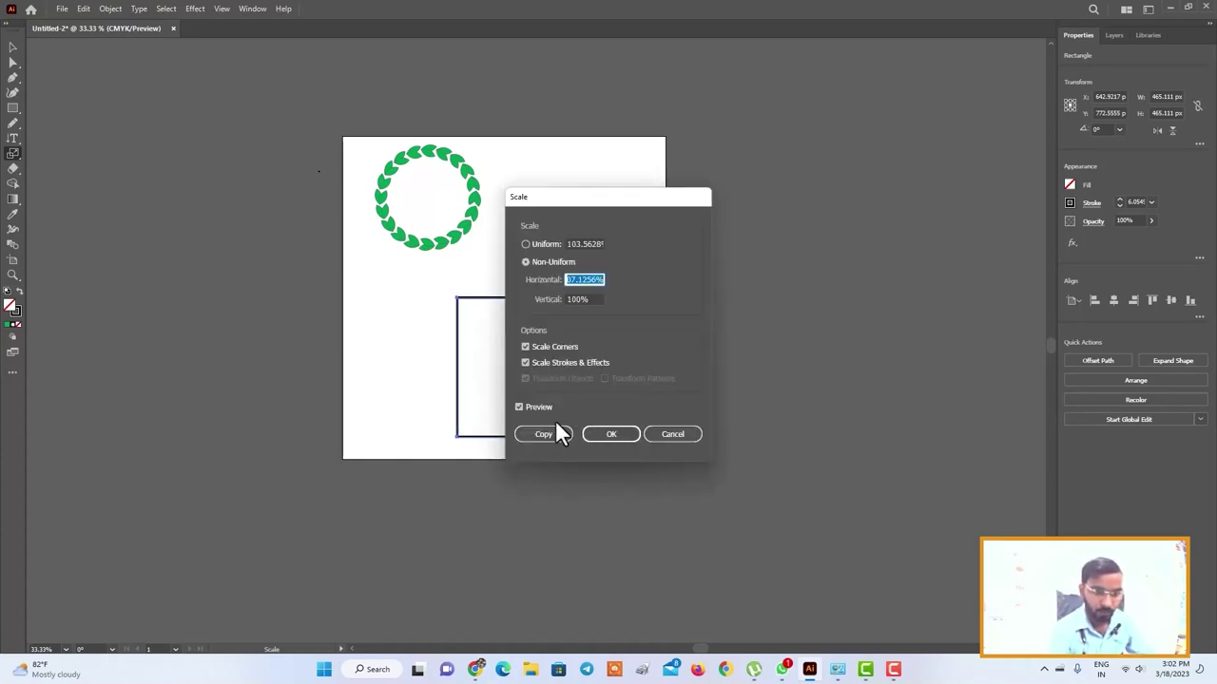
Step: Repeat 97.1256% horizontal scaled copies of the square into vertical stripes, undoing two extras
drag(589, 198, 684, 204)
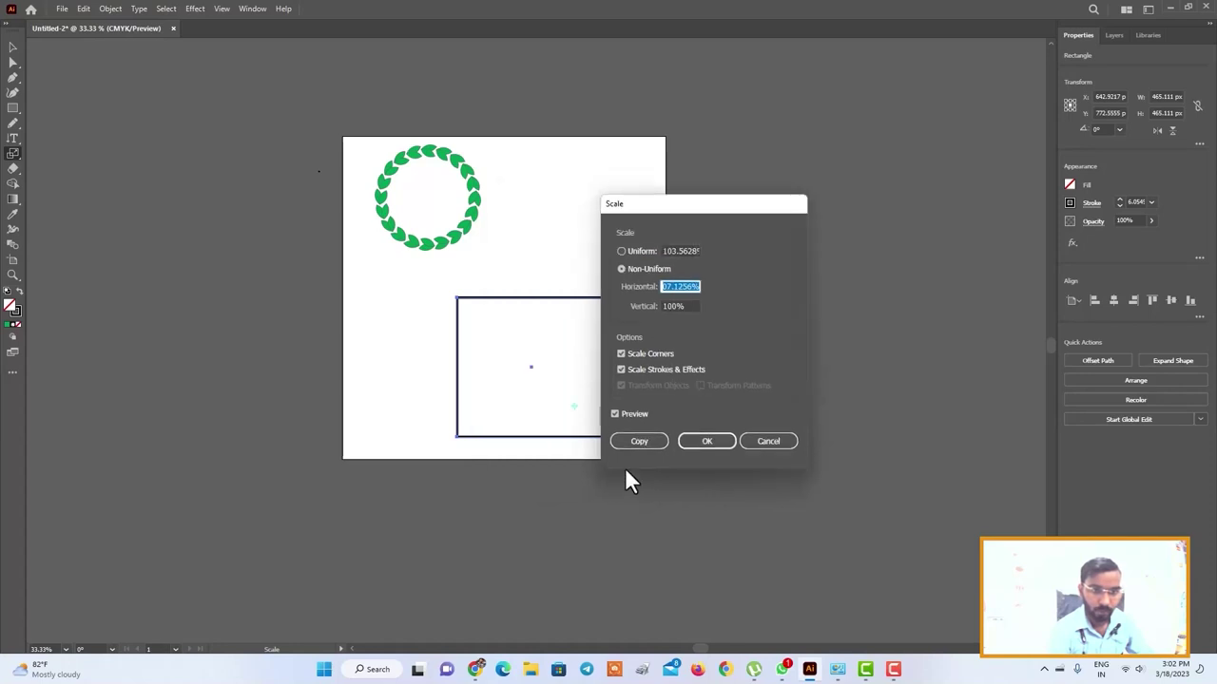
click(637, 441)
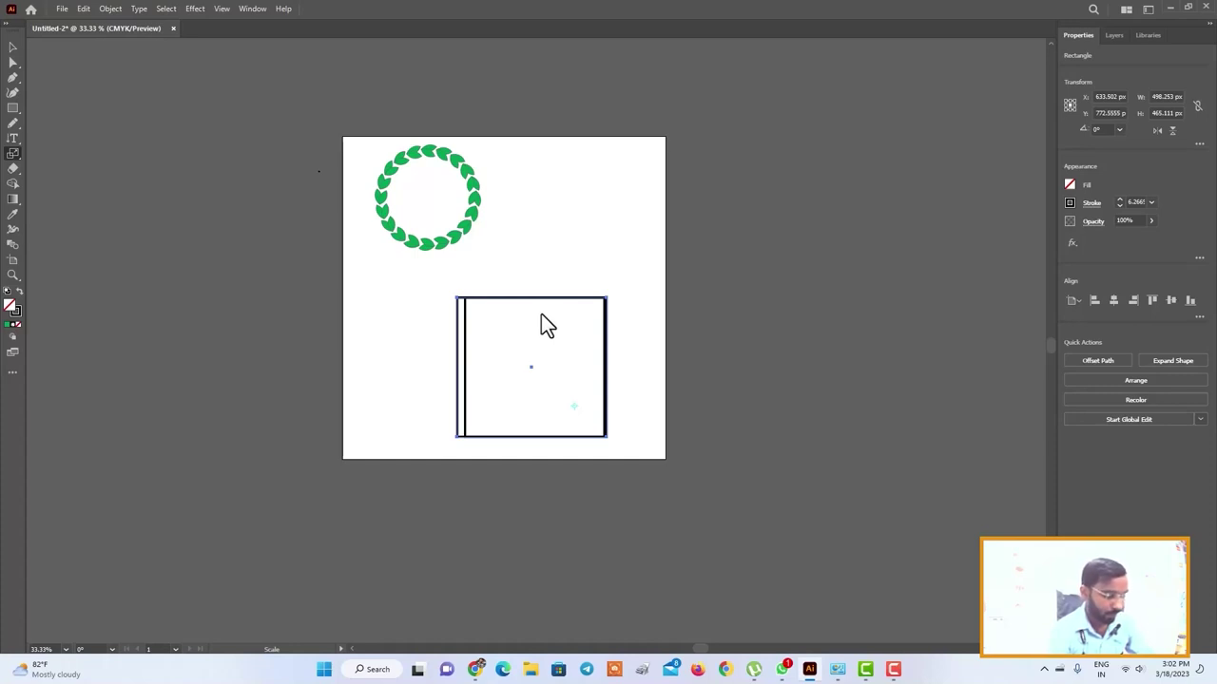
key(v)
key(ctrl+d)
key(ctrl+d)
key(ctrl+d)
key(ctrl+d)
key(ctrl+d)
key(ctrl+d)
key(ctrl+d)
key(ctrl+d)
key(ctrl+d)
key(ctrl+d)
key(ctrl+z)
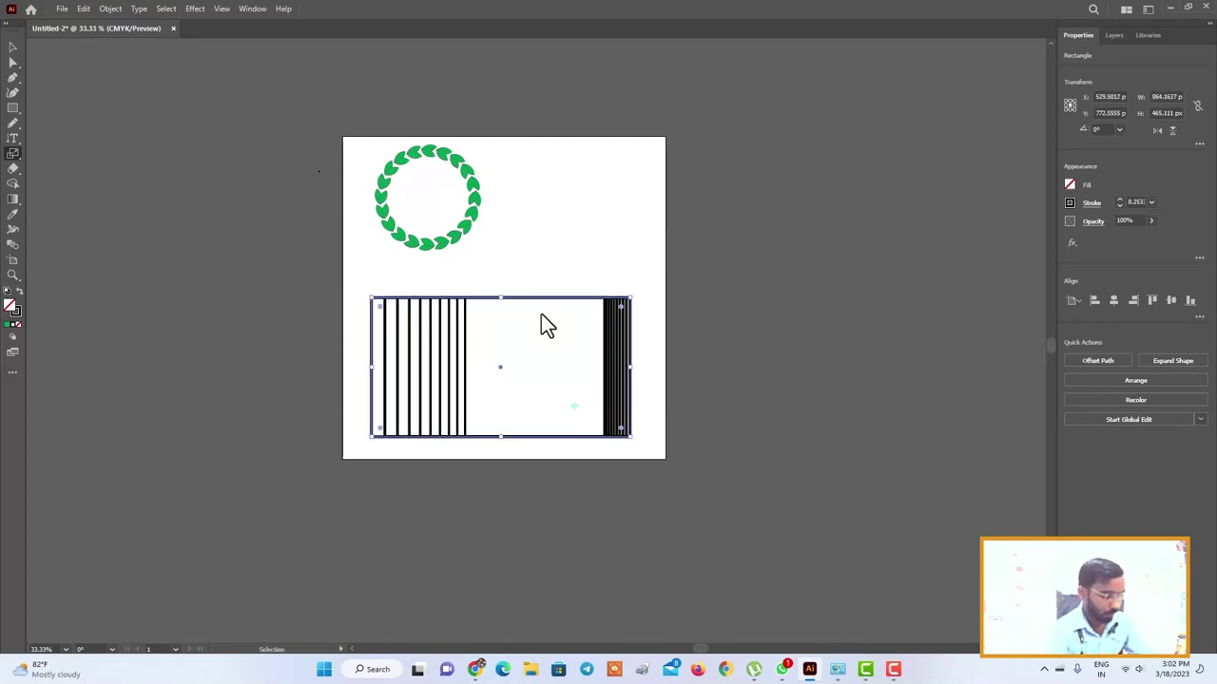
key(ctrl+z)
click(12, 46)
Step: Enlarge the striped rectangle's outline toward the lower right and upper left
drag(625, 437, 637, 453)
drag(385, 299, 365, 275)
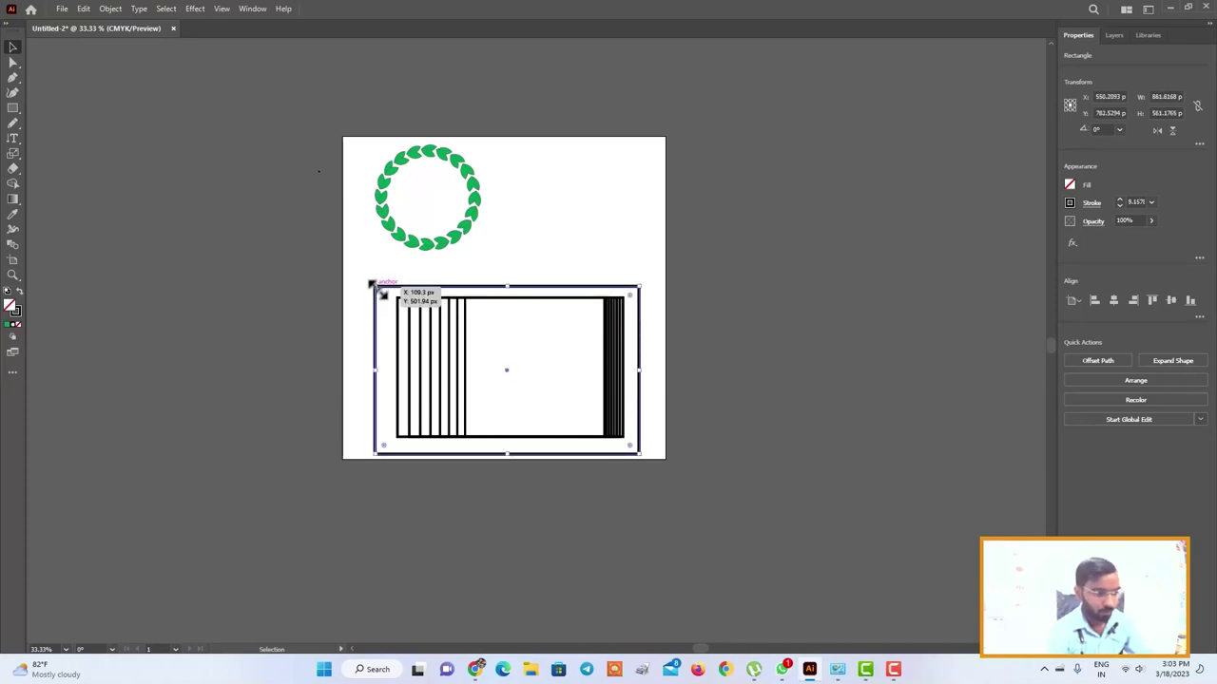
key(a)
drag(372, 283, 354, 261)
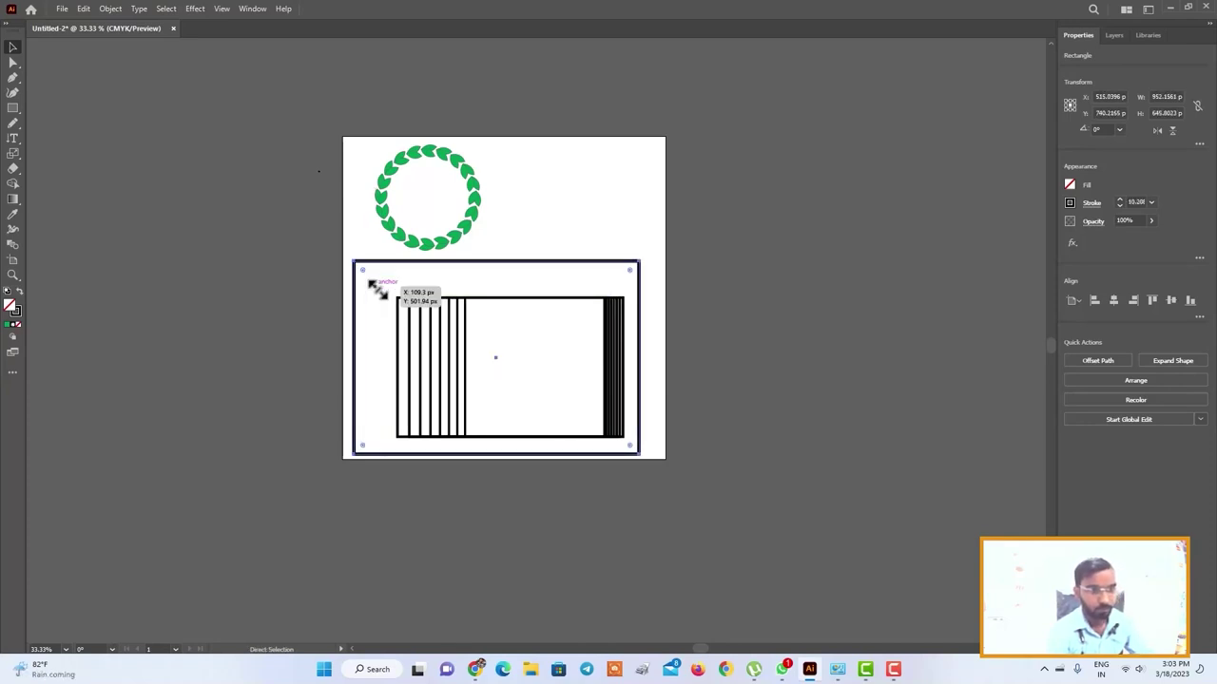
click(690, 395)
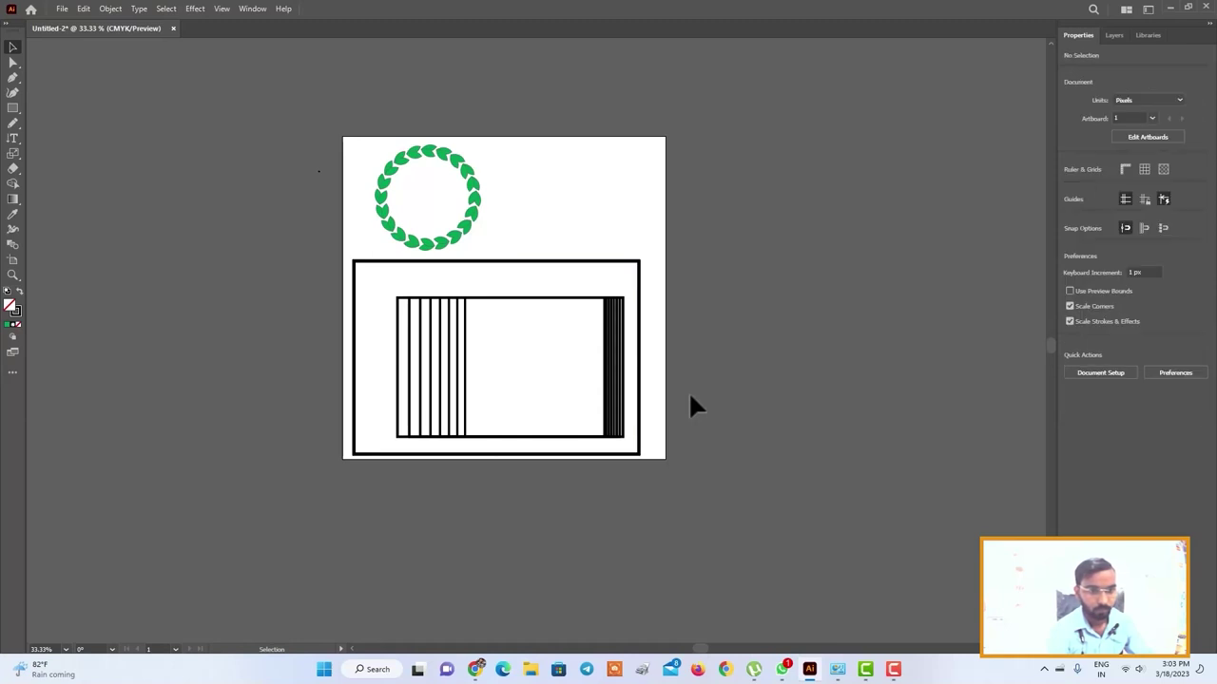
Step: Marquee-select all the striped rectangle artwork and delete it
mouse_move(533, 205)
mouse_down()
mouse_move(532, 487)
mouse_move(517, 494)
mouse_up()
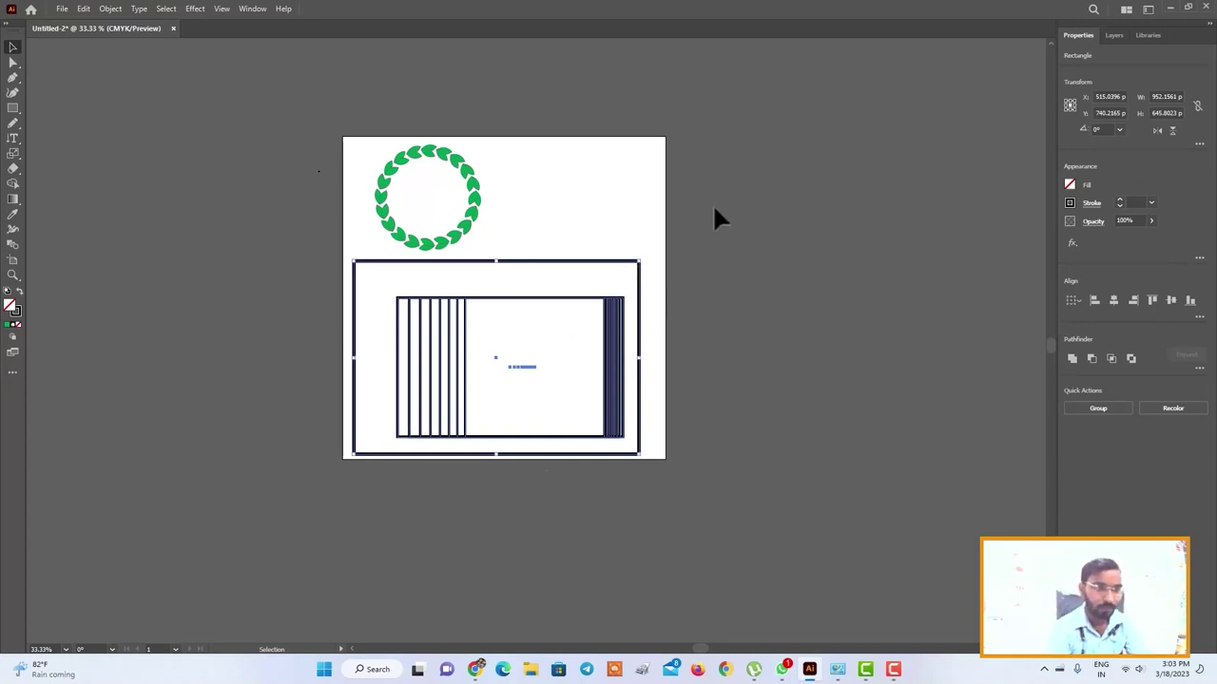
key(Delete)
click(19, 153)
Step: Draw a practice square below the wreath and resize it by dragging its corner
click(14, 109)
drag(425, 306, 552, 424)
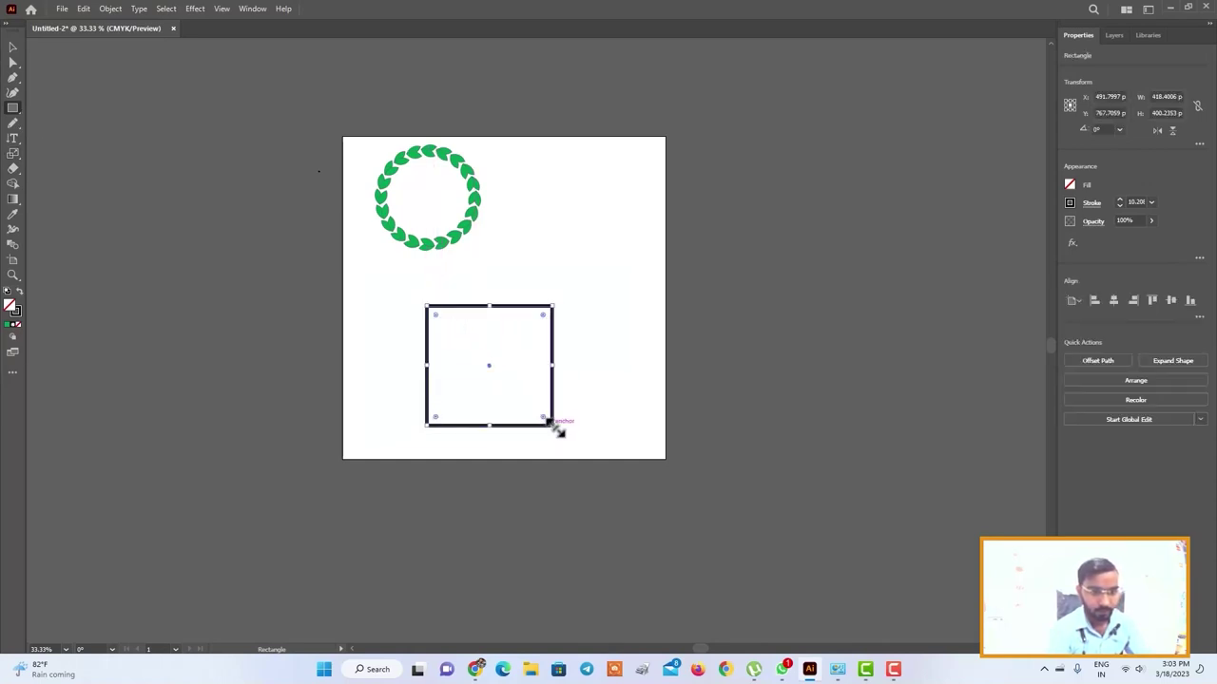
drag(559, 429, 481, 361)
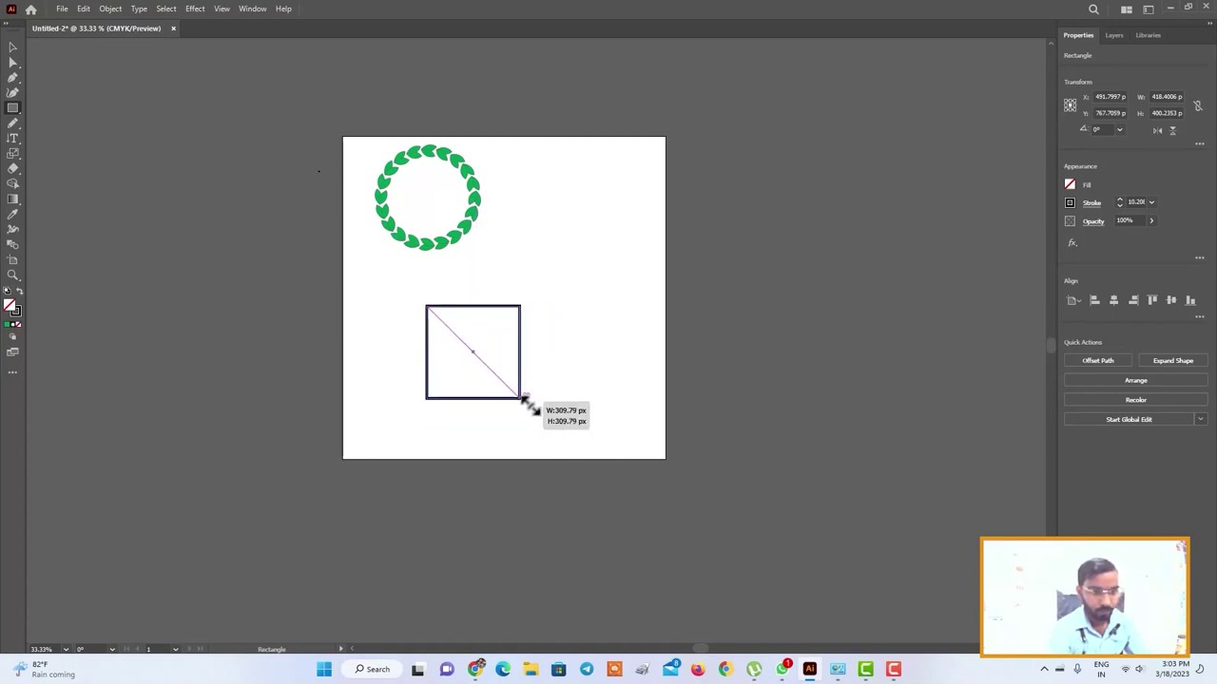
drag(478, 359, 545, 416)
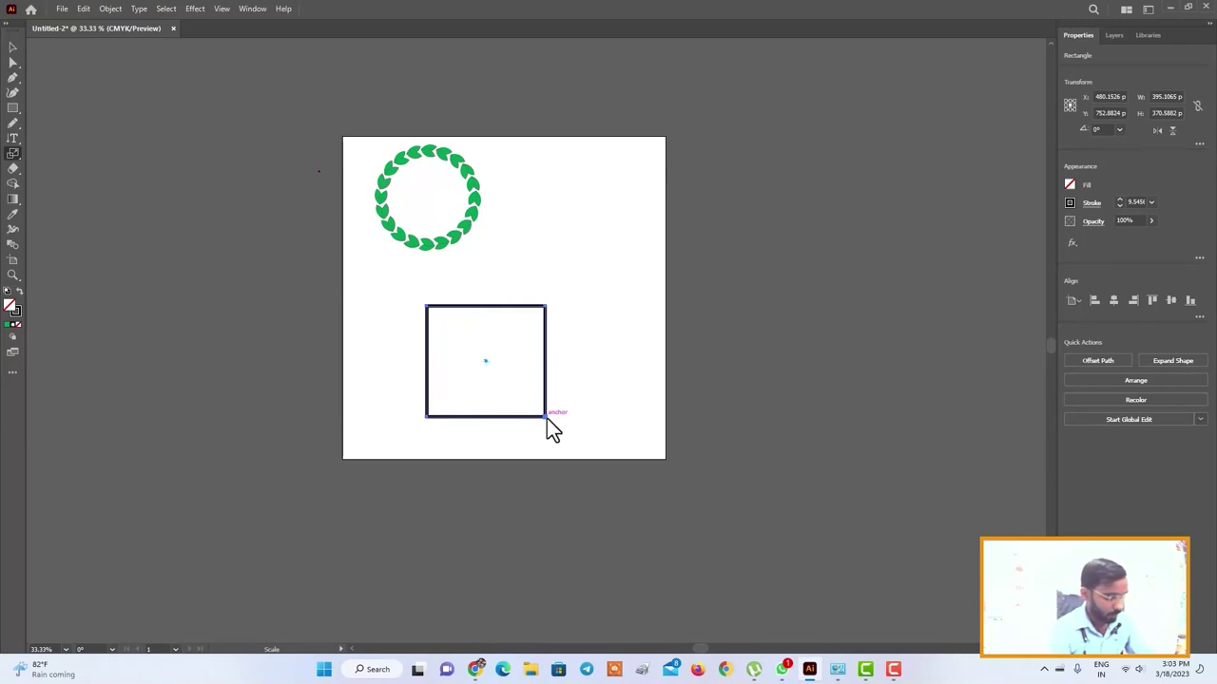
mouse_move(547, 418)
mouse_down()
mouse_move(578, 457)
mouse_move(535, 414)
mouse_move(564, 382)
mouse_move(814, 436)
mouse_move(558, 450)
mouse_move(499, 291)
mouse_move(613, 449)
mouse_move(578, 502)
mouse_move(356, 458)
mouse_move(539, 509)
mouse_move(171, 435)
mouse_move(331, 389)
mouse_move(434, 279)
mouse_move(449, 314)
mouse_move(453, 448)
mouse_move(335, 405)
mouse_move(163, 413)
mouse_move(60, 470)
mouse_move(561, 452)
mouse_up()
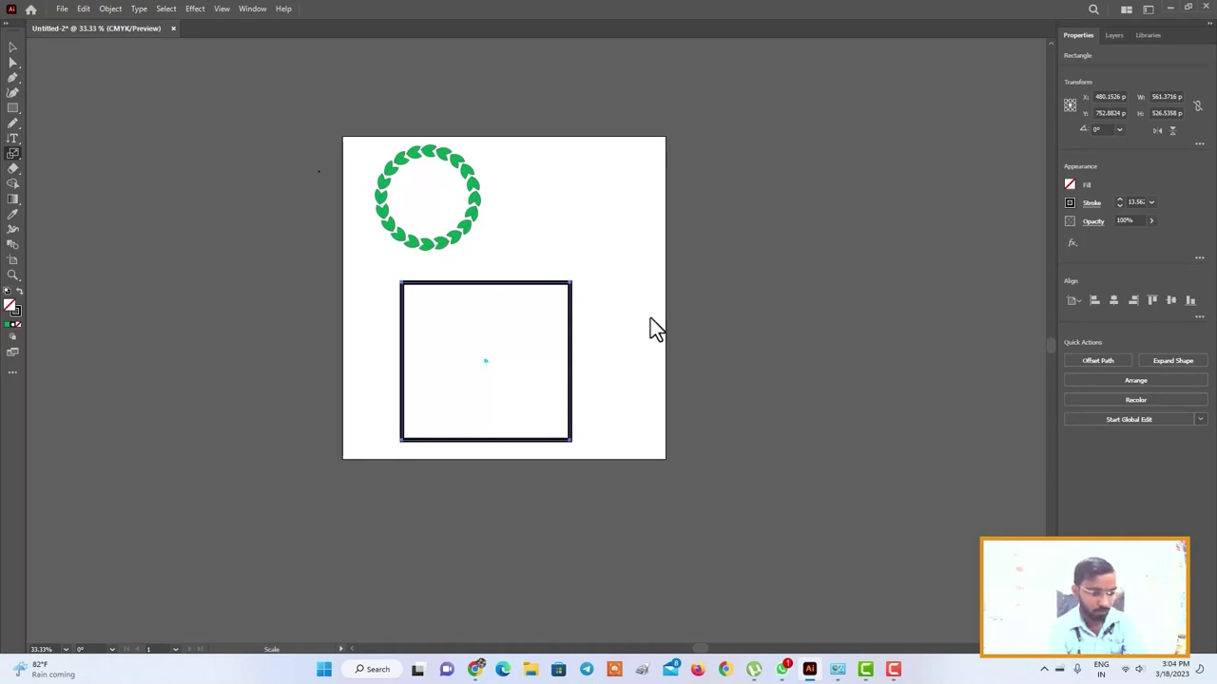
Step: Delete the practice square and bring up the basic shape tools
key(Delete)
click(14, 153)
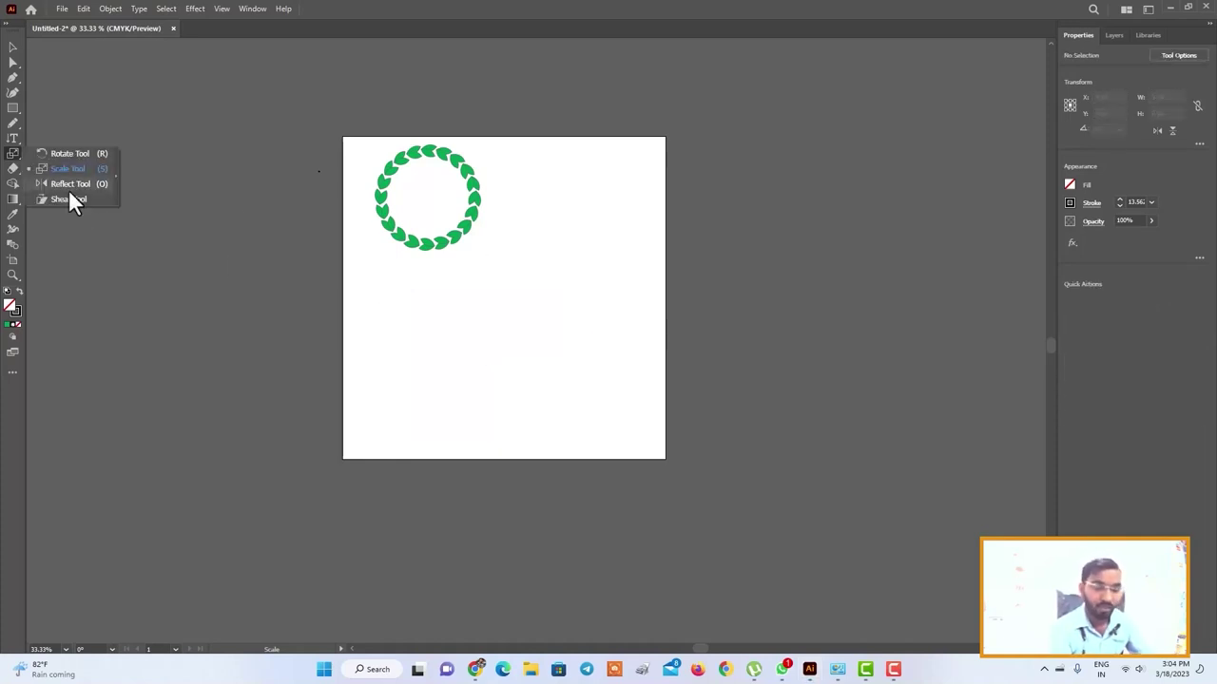
click(549, 318)
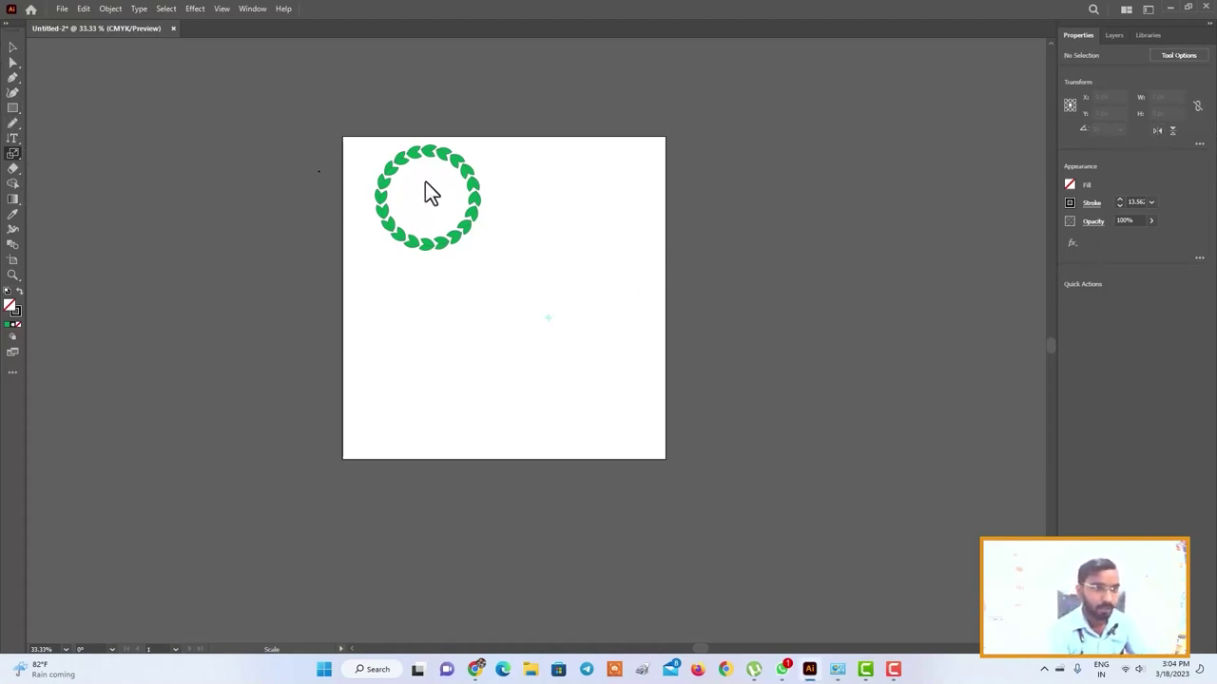
click(13, 108)
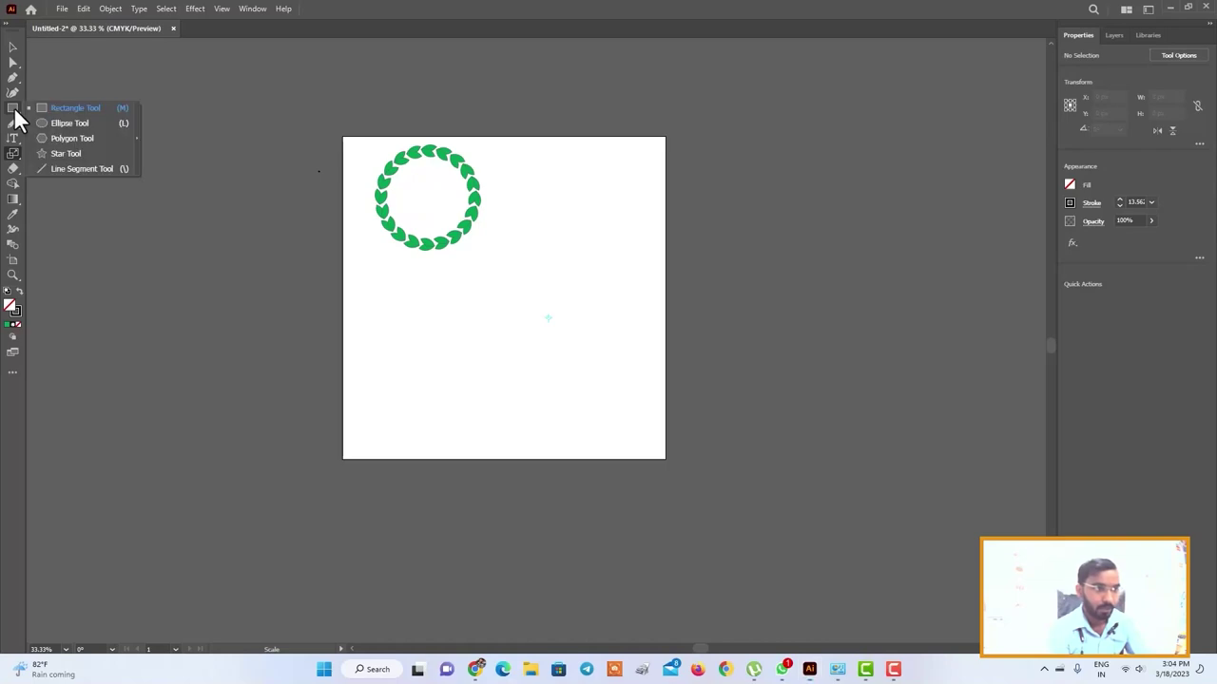
Step: Draw a 10-point star outline below the wreath using the Star dialog
click(70, 152)
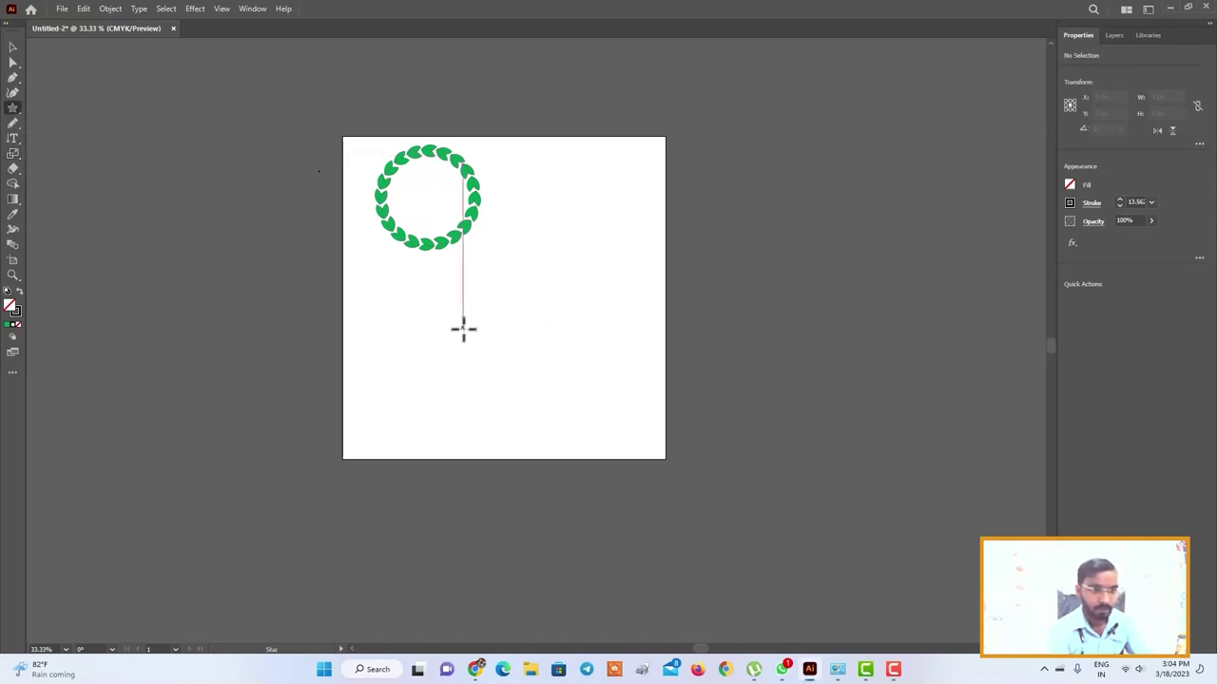
mouse_move(404, 292)
mouse_down()
mouse_move(484, 365)
mouse_move(476, 356)
mouse_up()
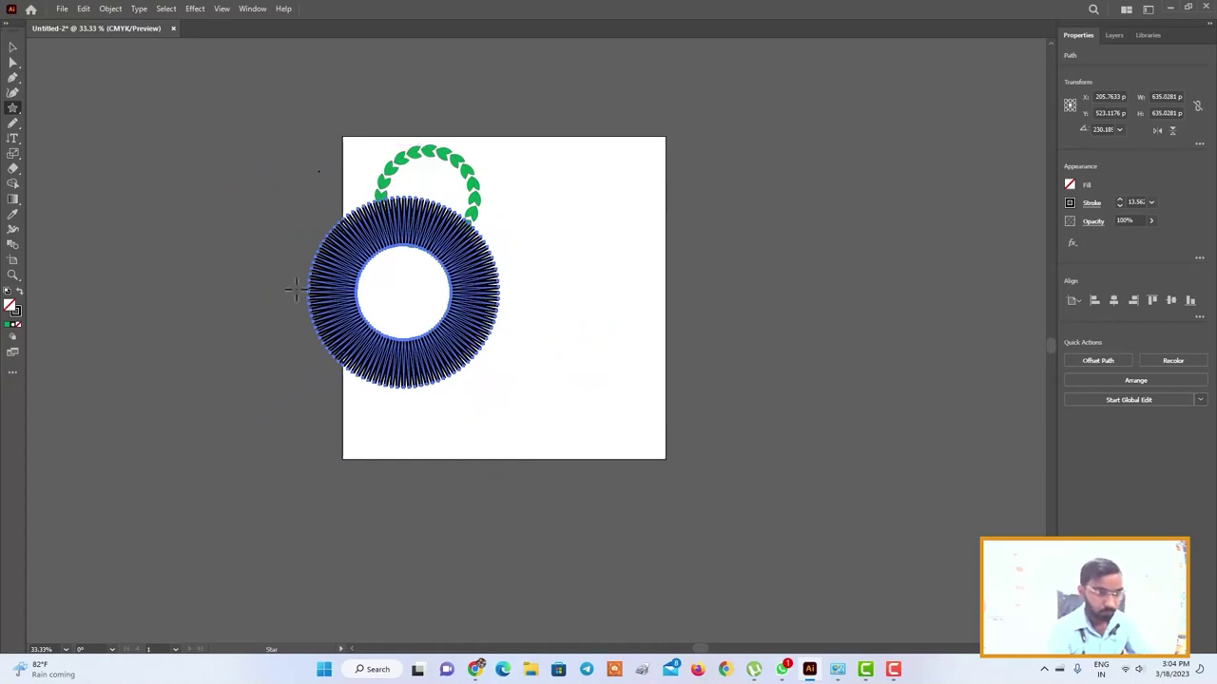
key(Delete)
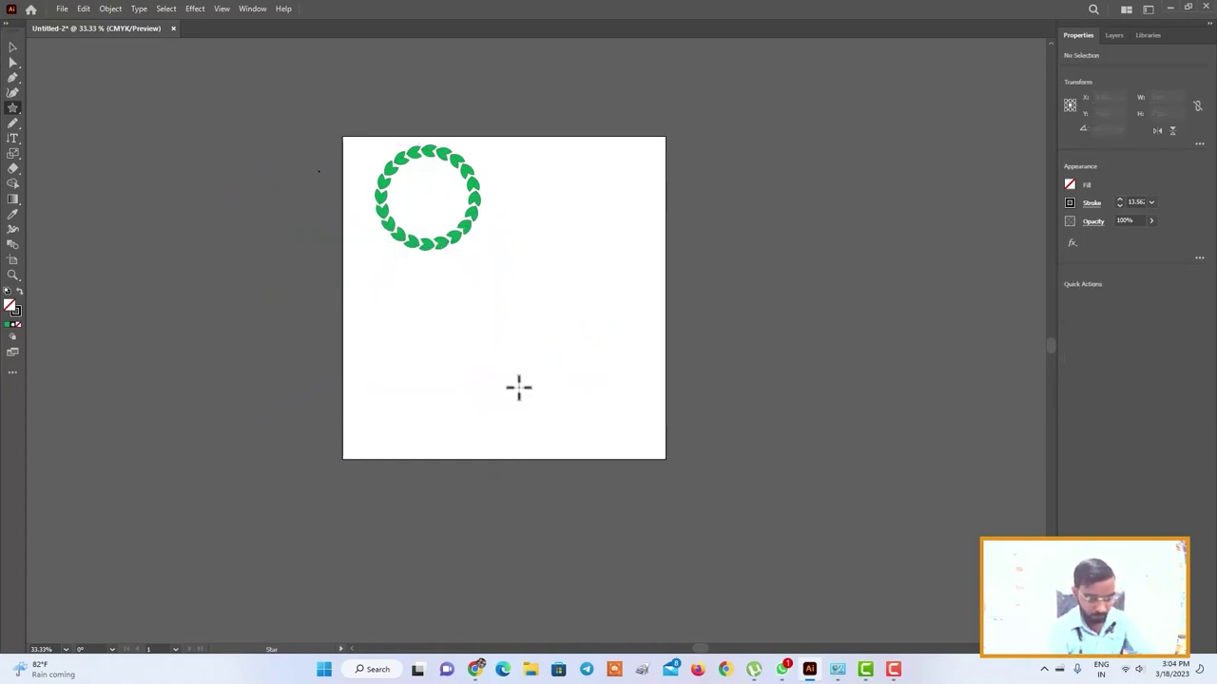
click(470, 344)
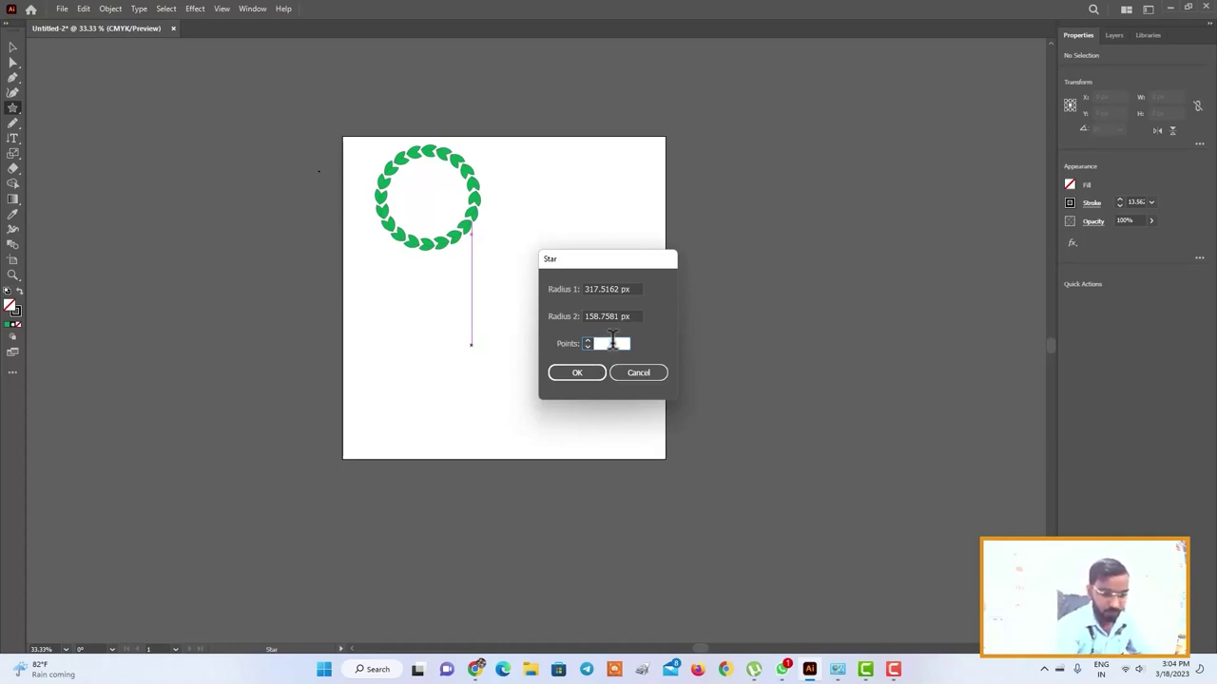
text(10)
click(579, 372)
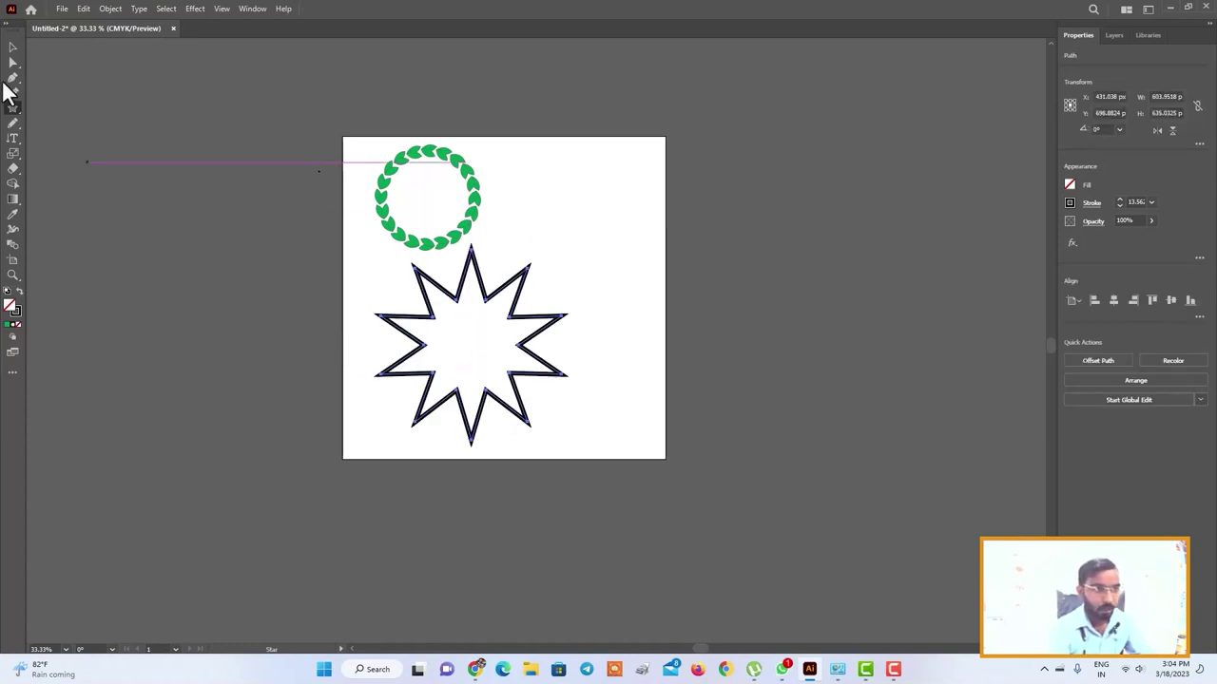
click(12, 62)
Step: Pull one inner star point out of place and flip the anchor horizontally and vertically
mouse_move(531, 268)
mouse_down()
mouse_move(584, 282)
mouse_move(518, 379)
mouse_up()
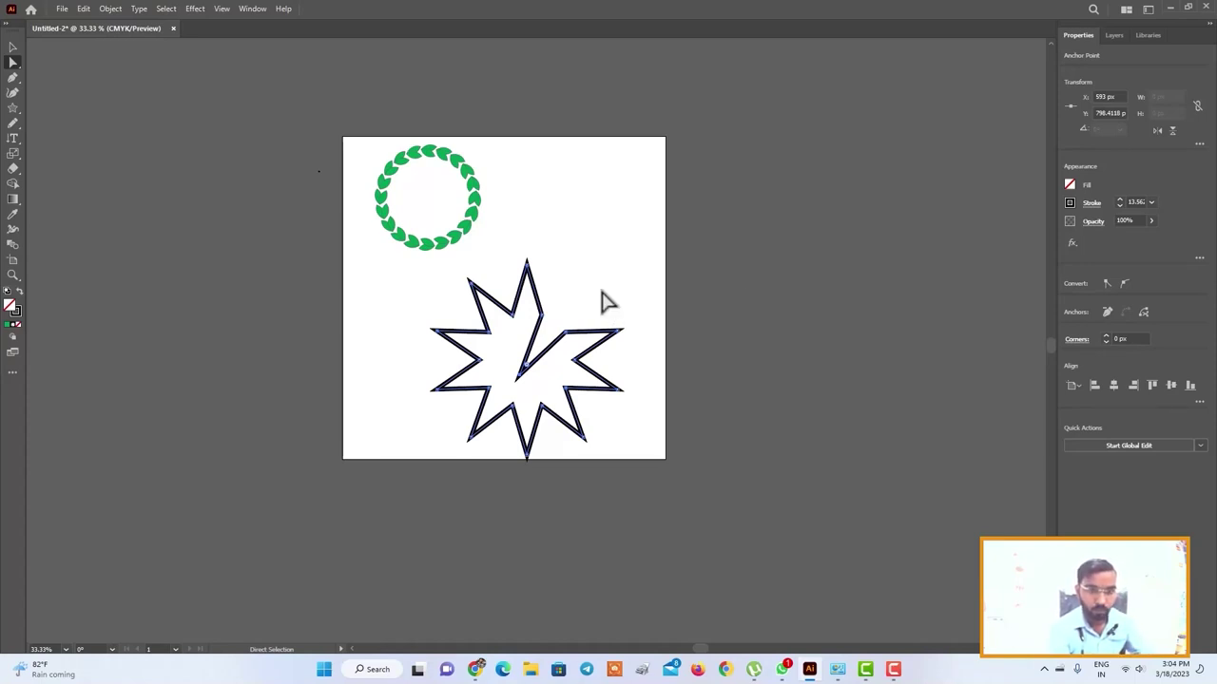
click(1161, 132)
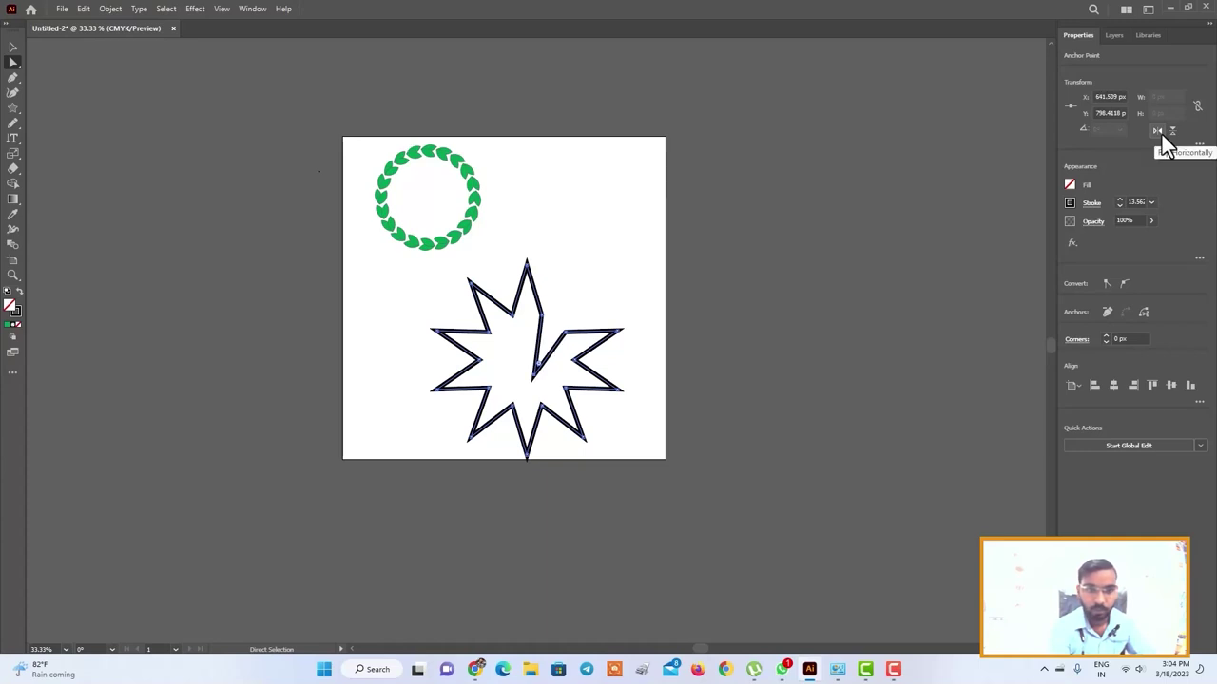
click(1171, 132)
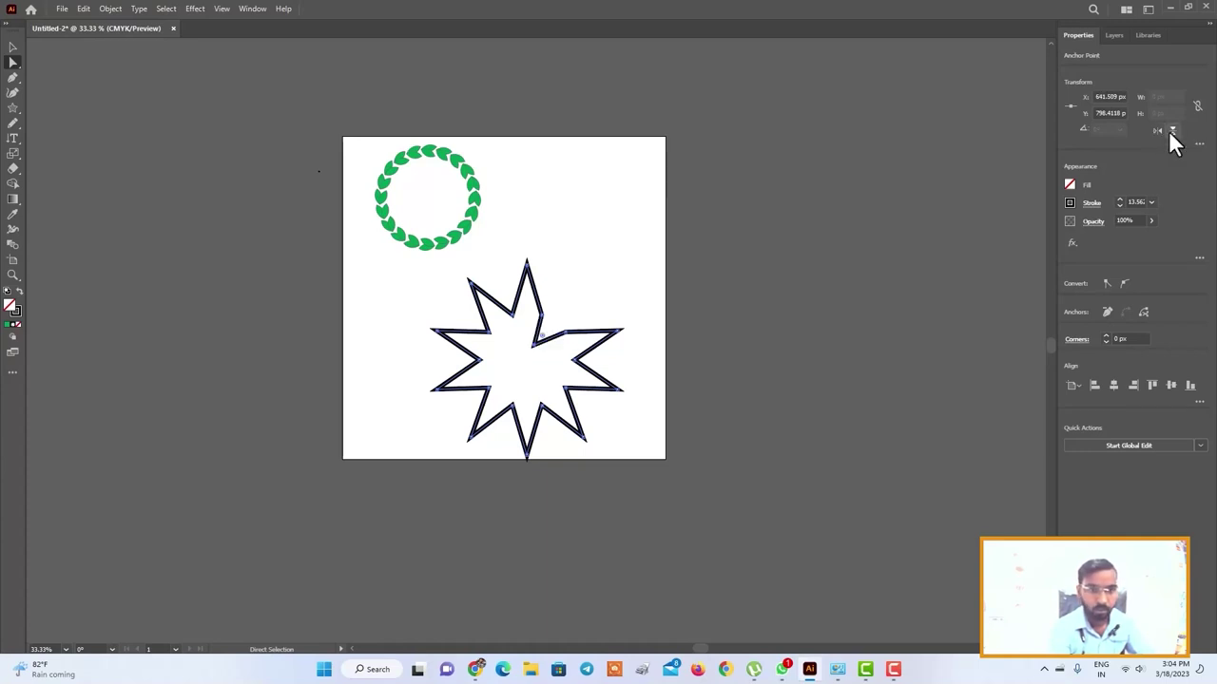
click(1155, 132)
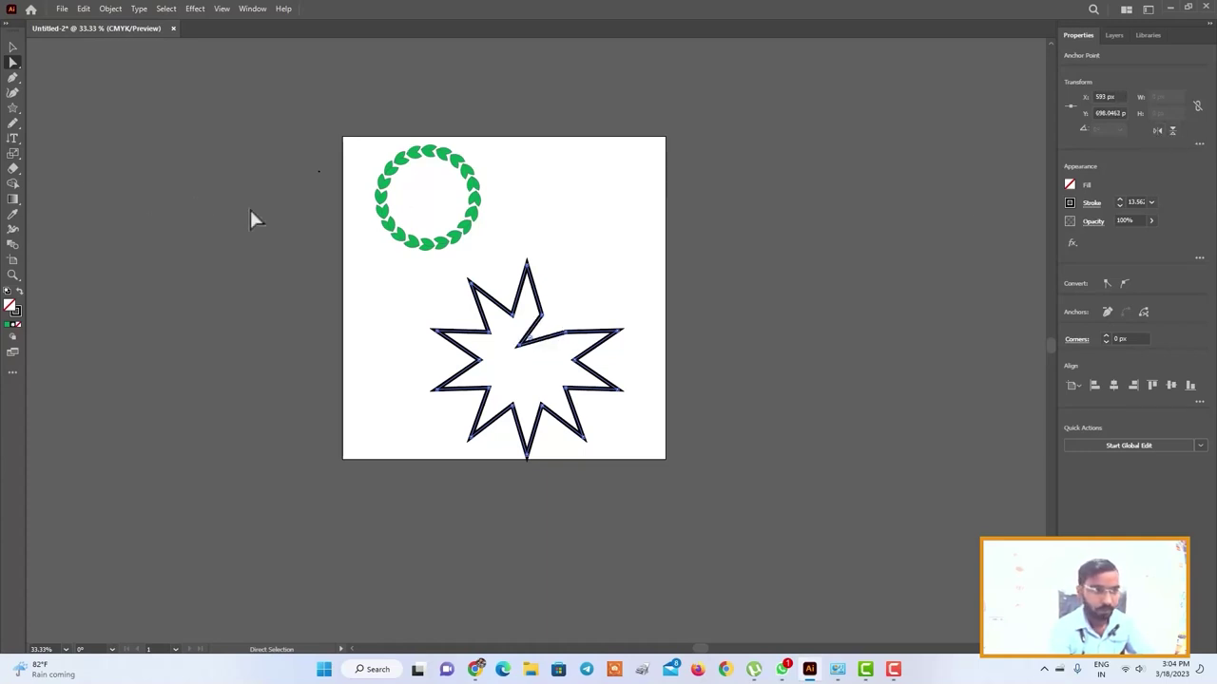
Step: Select the whole star, flip it again, then undo the edit and delete the star
click(13, 46)
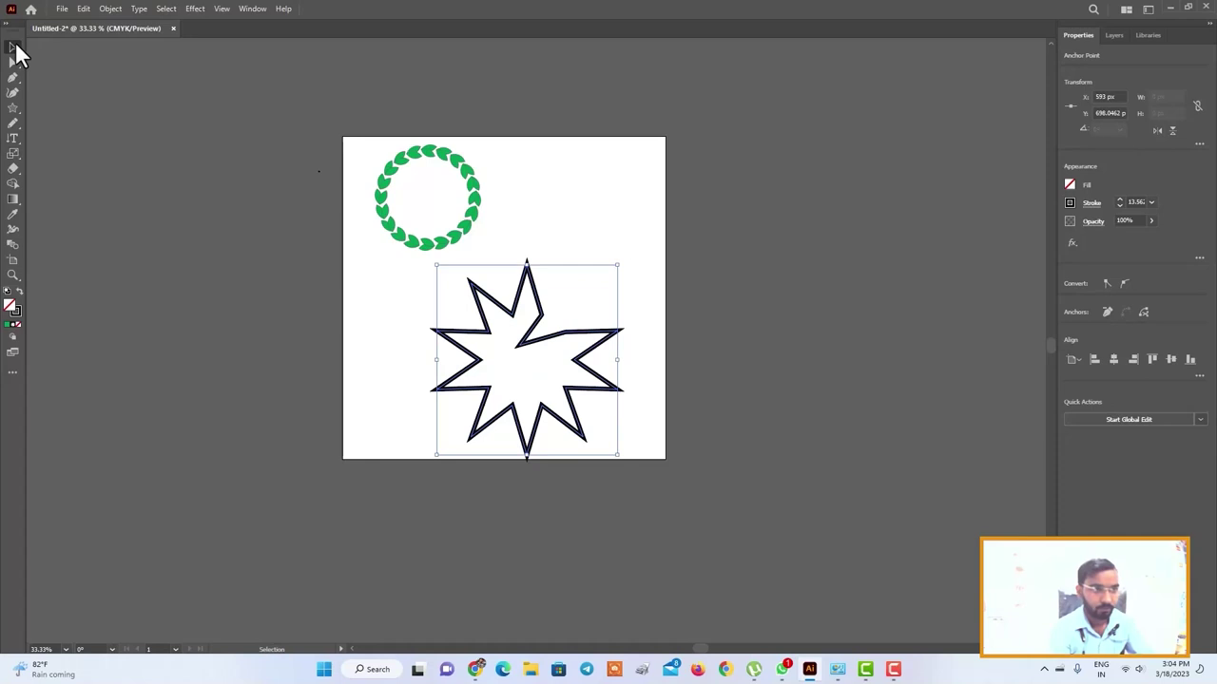
click(1154, 131)
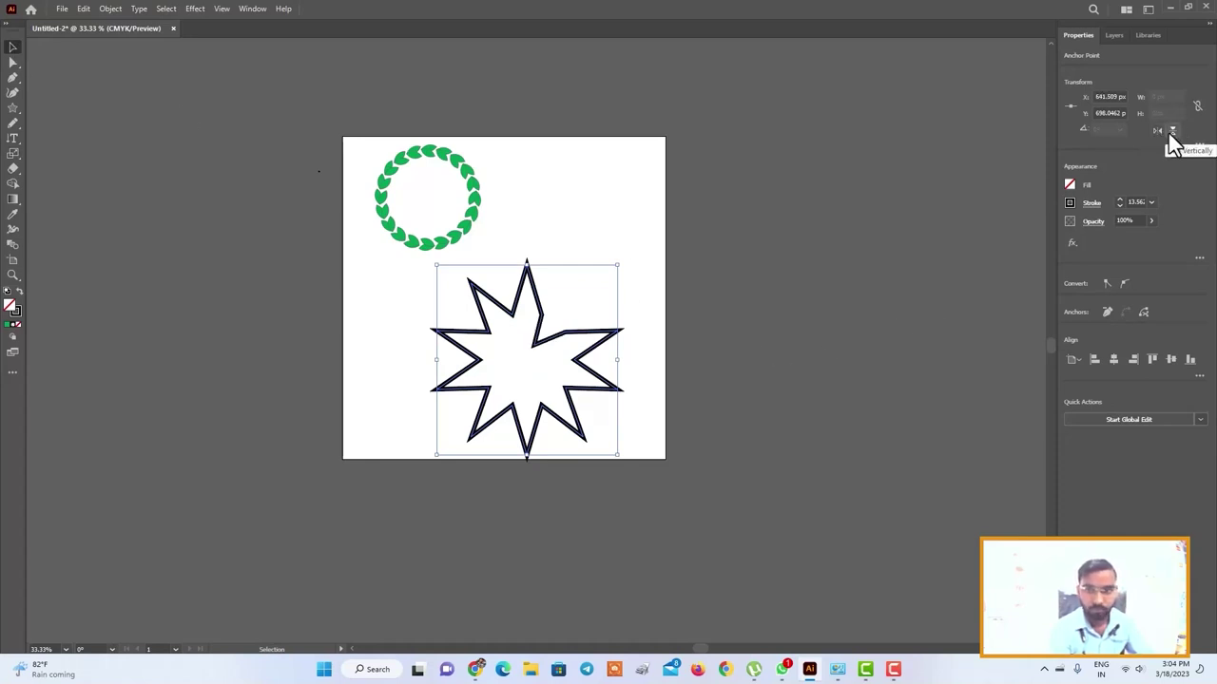
click(1170, 132)
click(1155, 131)
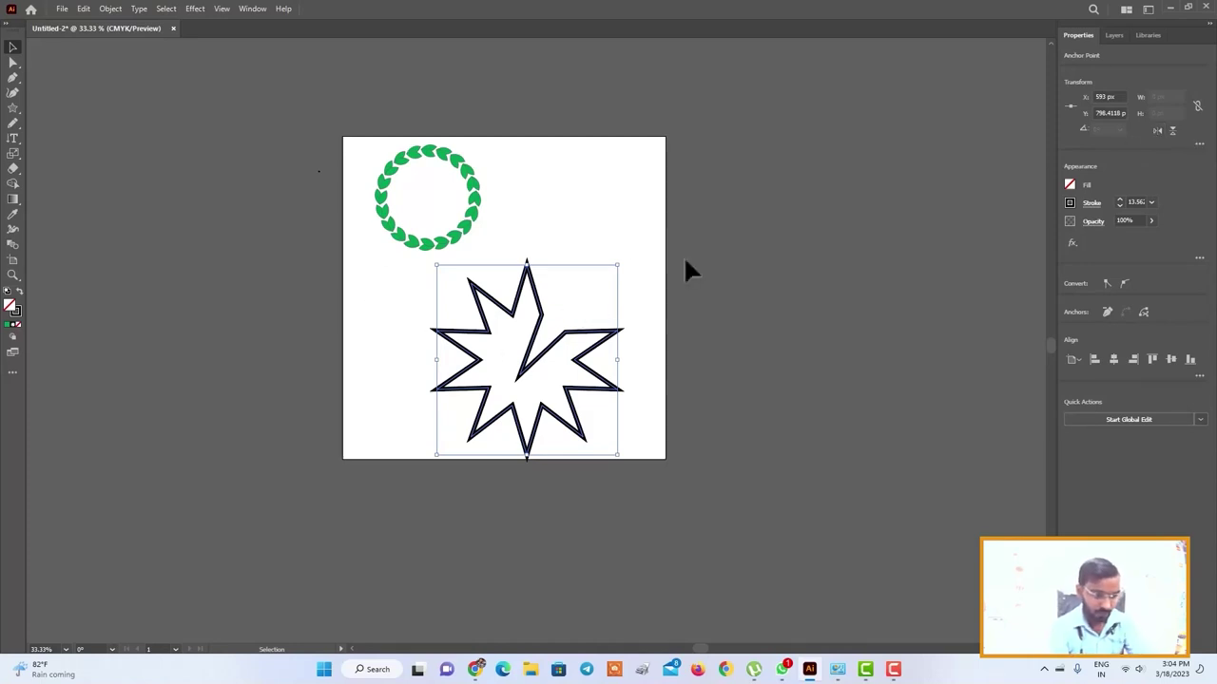
key(ctrl+z)
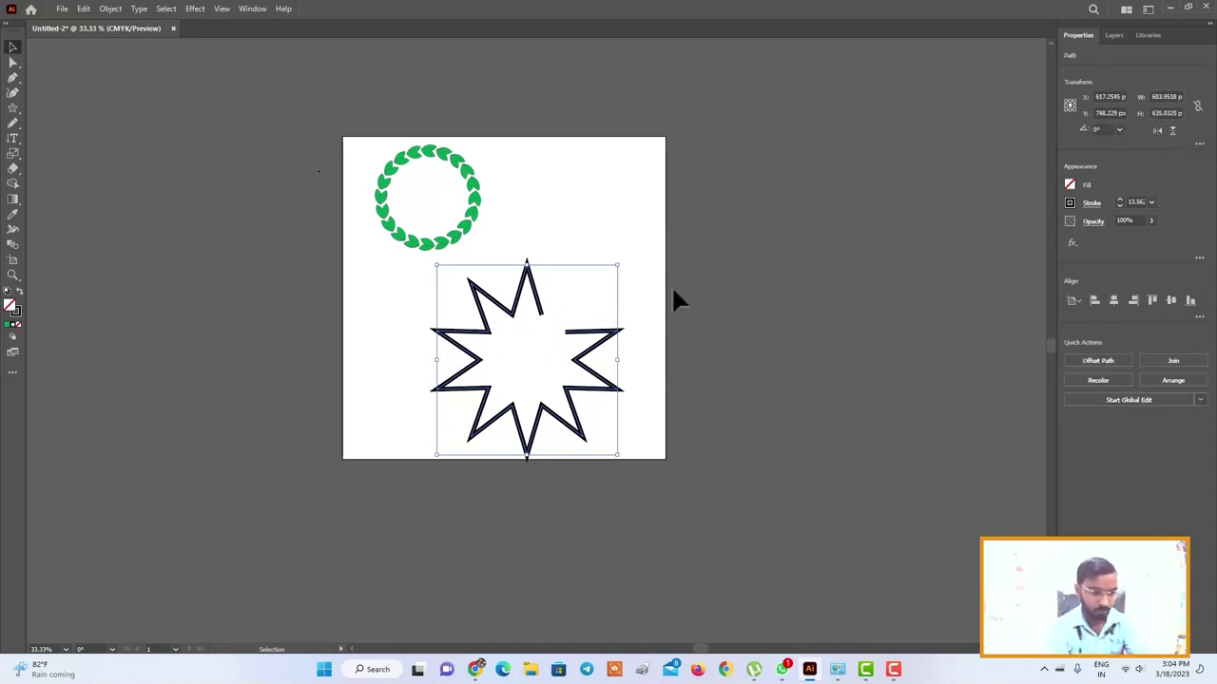
key(Delete)
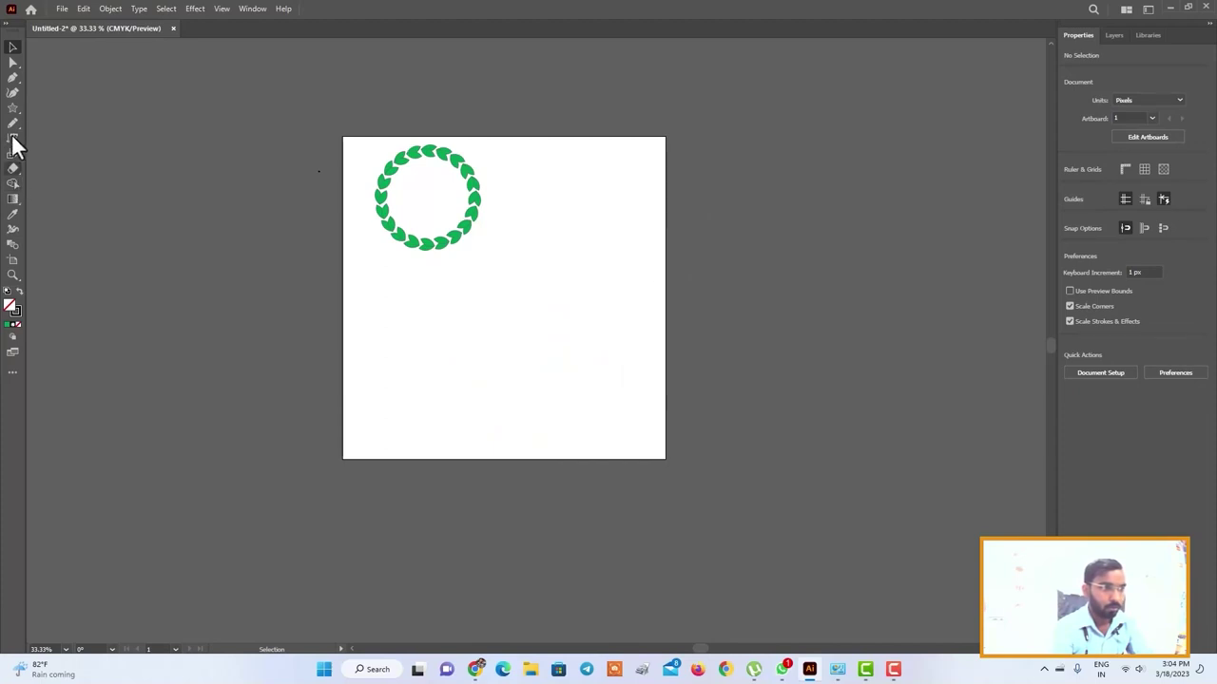
Step: Draw a square below the wreath with a small ellipse in its upper left
click(14, 107)
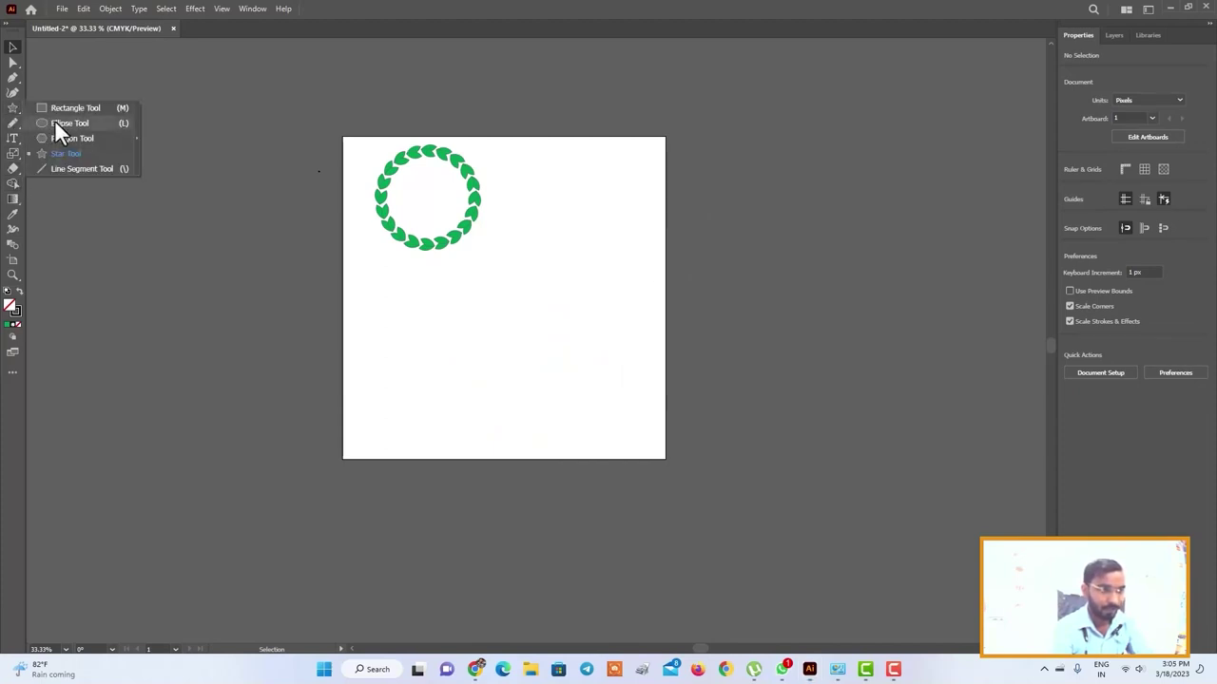
click(66, 109)
drag(425, 311, 569, 460)
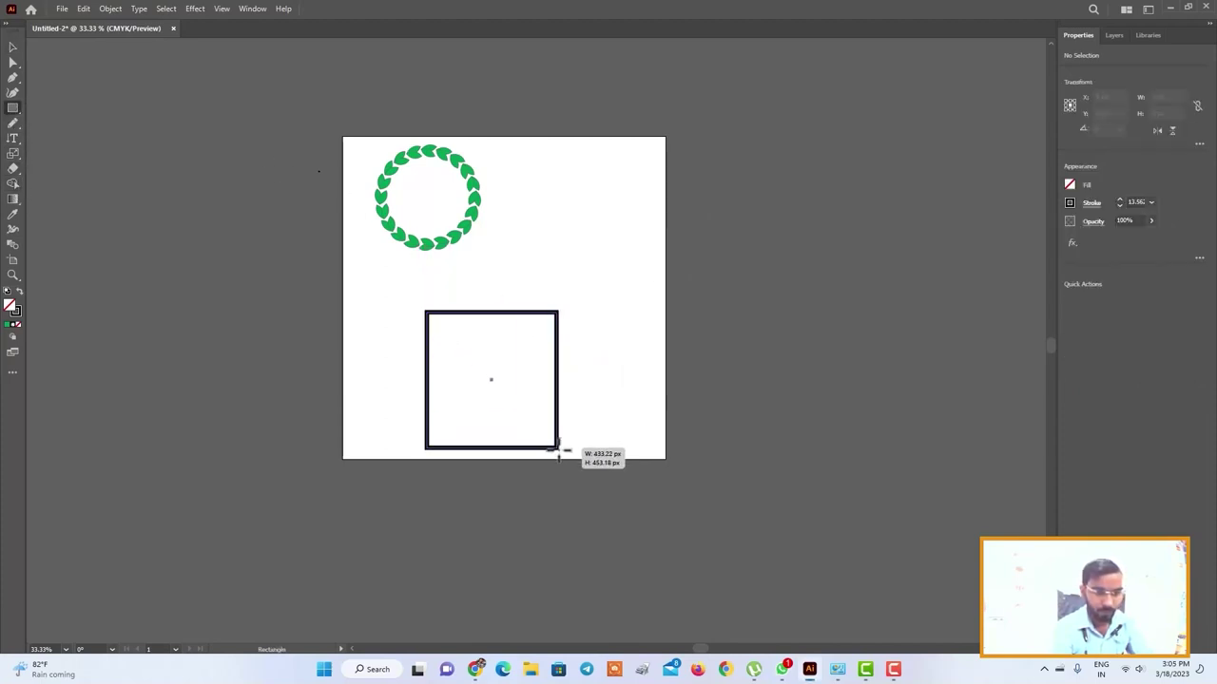
click(13, 106)
click(38, 122)
drag(442, 333, 472, 371)
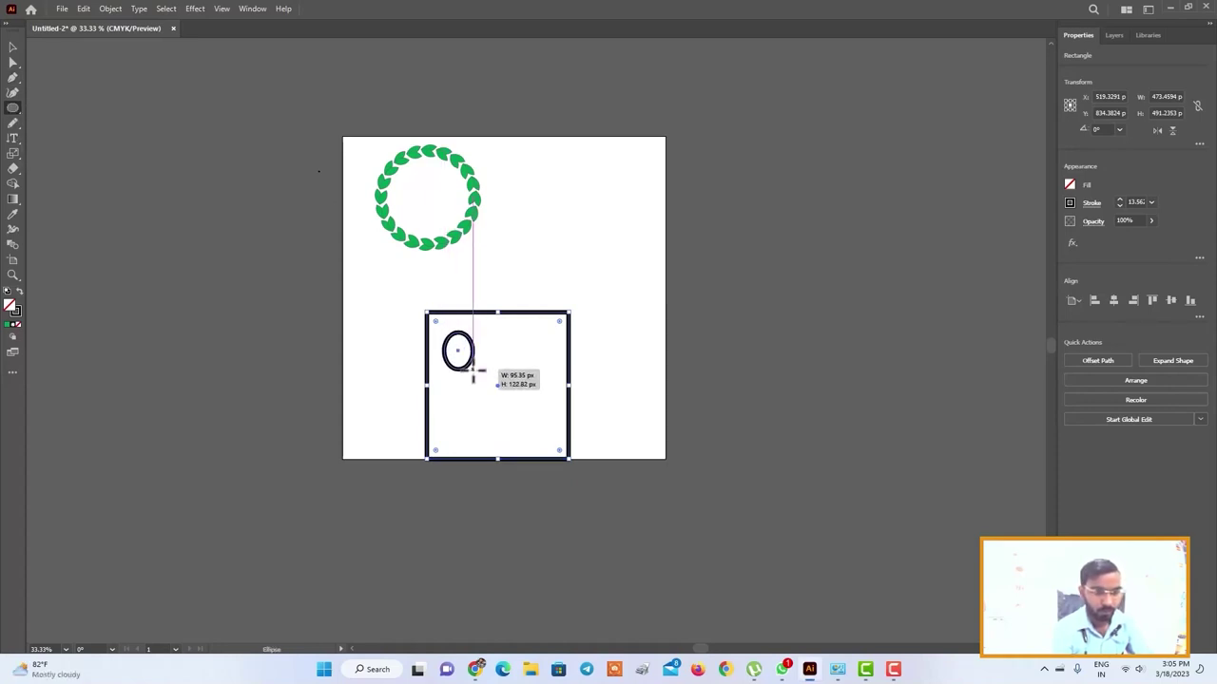
drag(472, 370, 475, 371)
Step: Select the square and ellipse together and group them
click(12, 47)
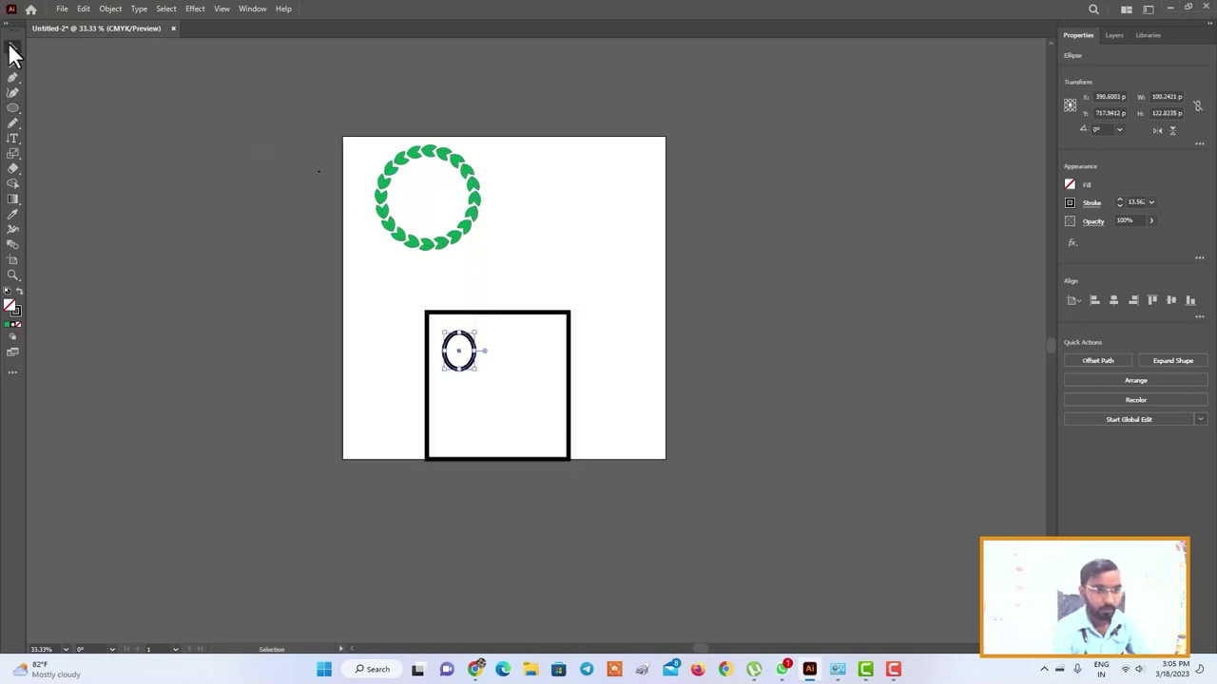
drag(428, 276, 552, 432)
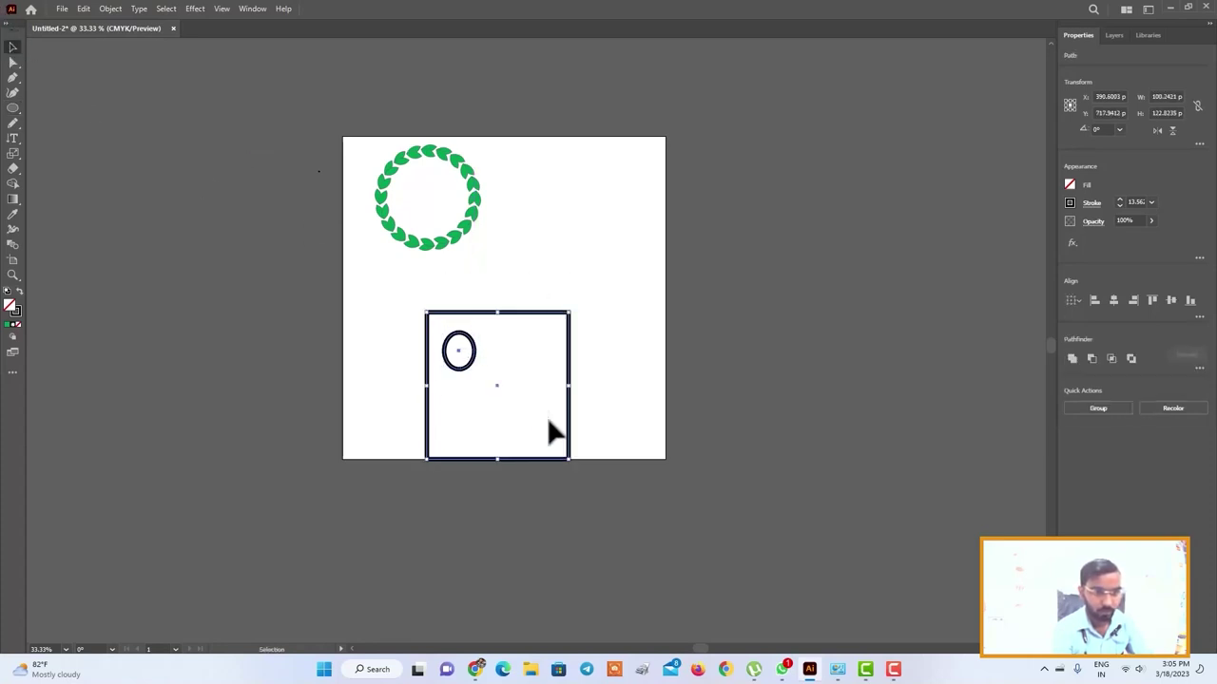
right_click(475, 361)
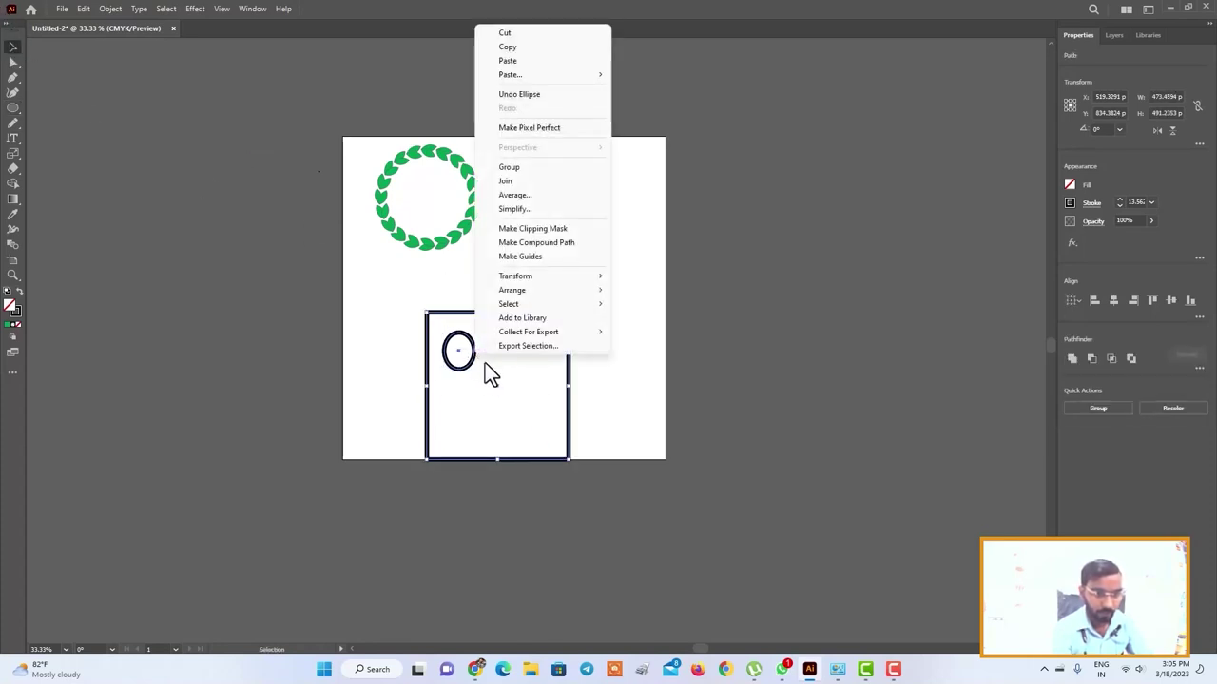
click(520, 166)
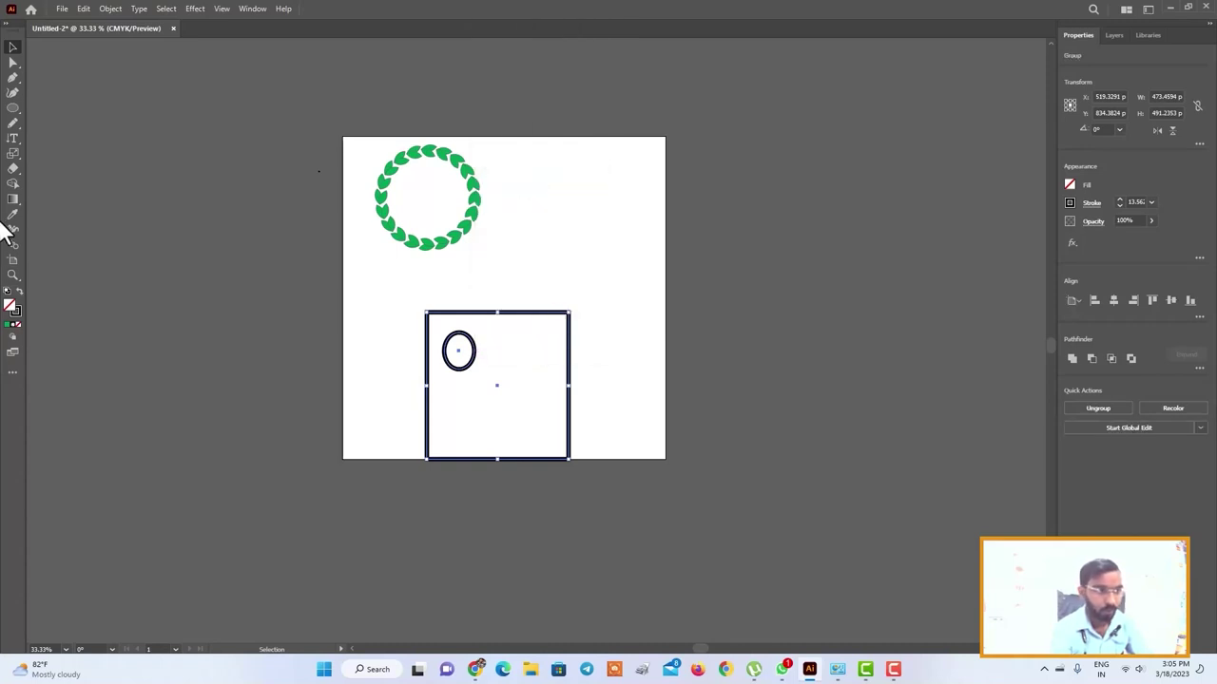
click(12, 153)
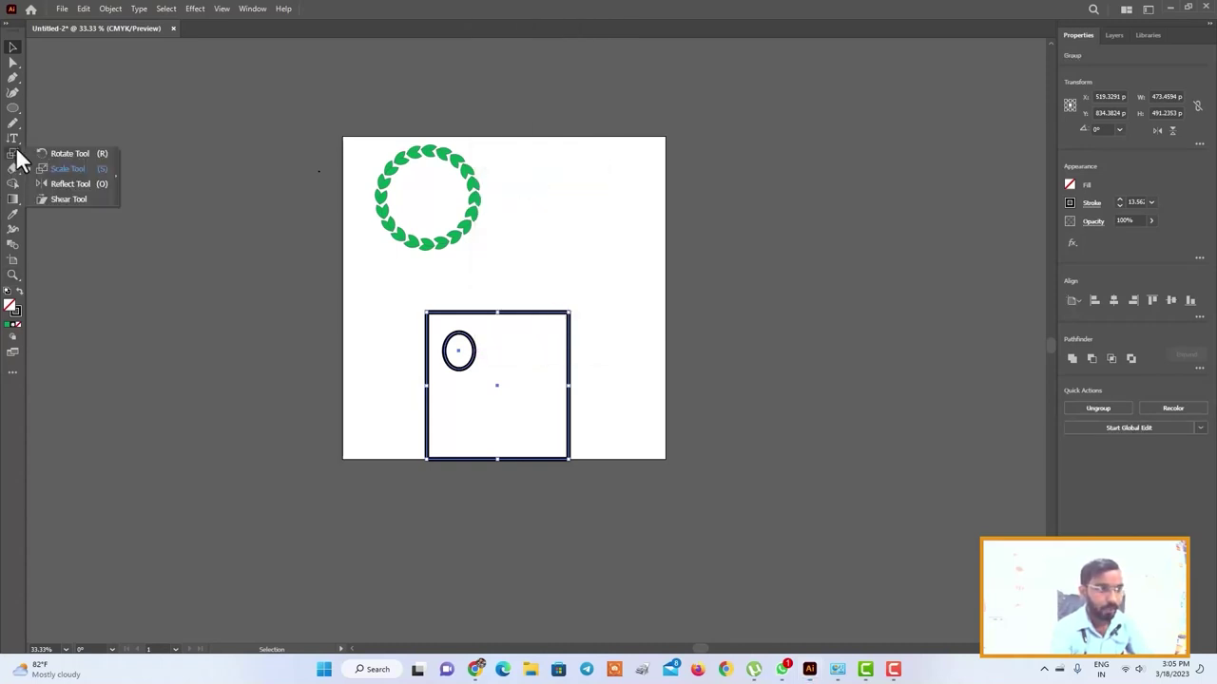
Step: Try reflecting the square-and-ellipse group with the Reflect tool, then bring up the Reflect dialog
click(55, 184)
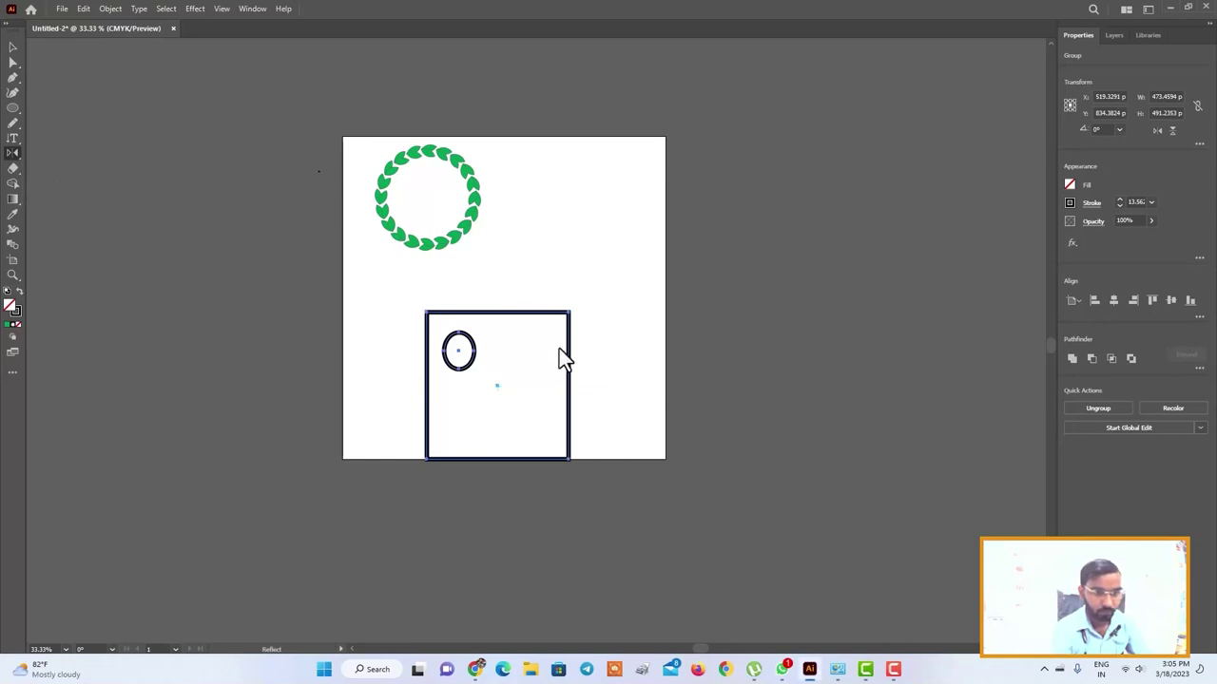
mouse_move(497, 389)
mouse_down()
mouse_move(537, 374)
mouse_move(575, 387)
mouse_up()
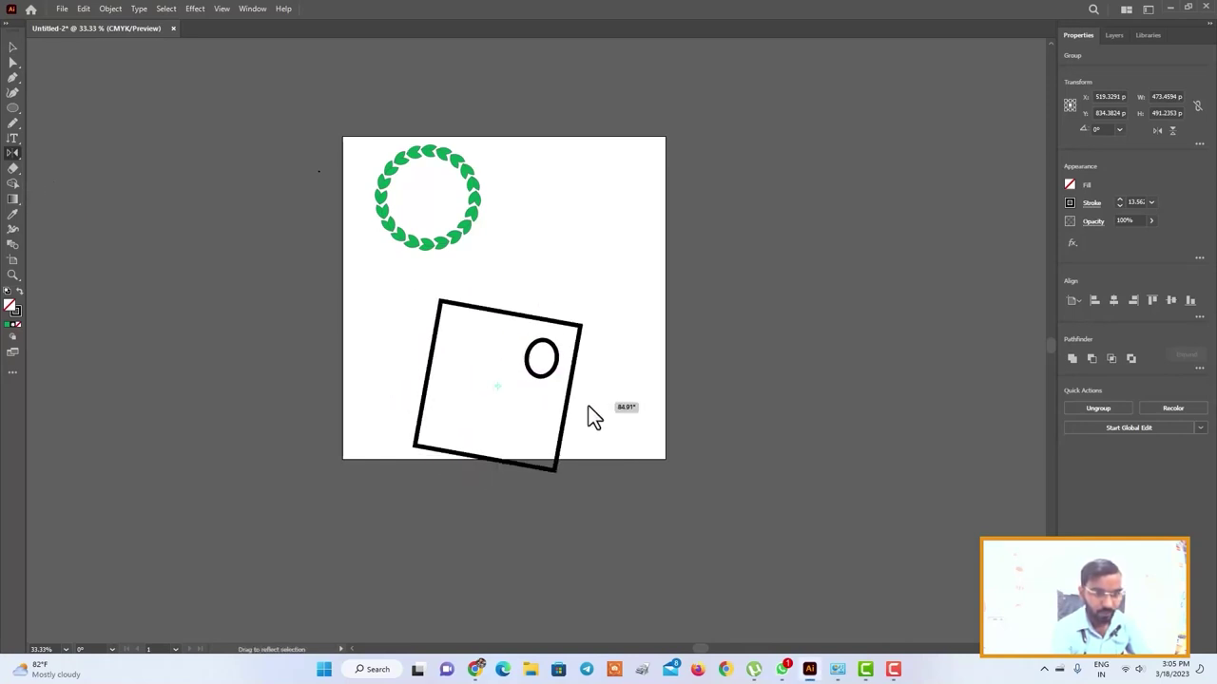
drag(578, 387, 576, 389)
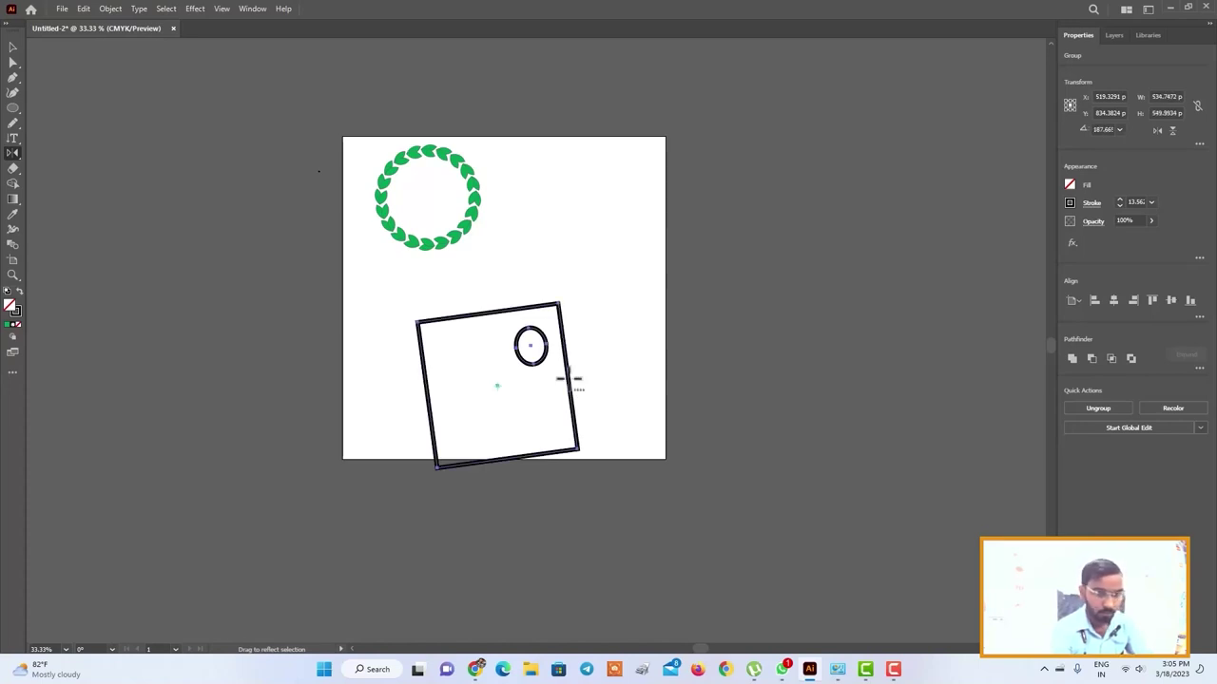
alt+click(497, 388)
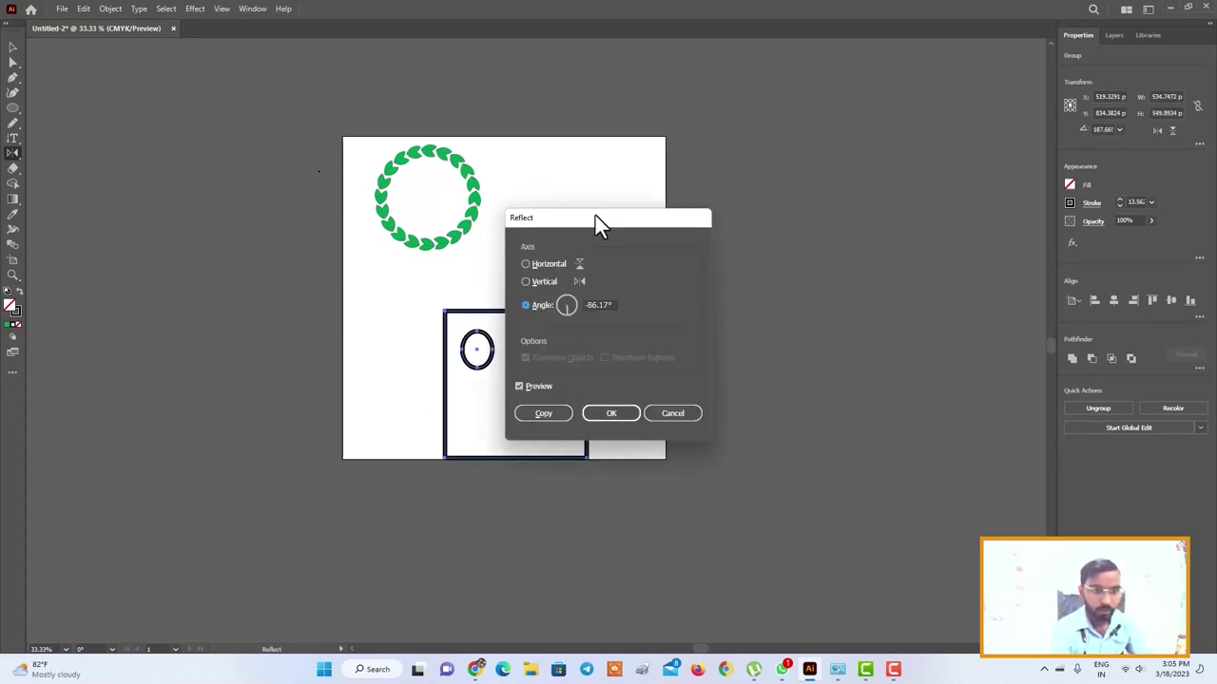
drag(595, 215, 767, 206)
Step: Preview horizontal, vertical and 134°/267° reflections, then copy the group reflected on the vertical axis
click(698, 273)
click(697, 255)
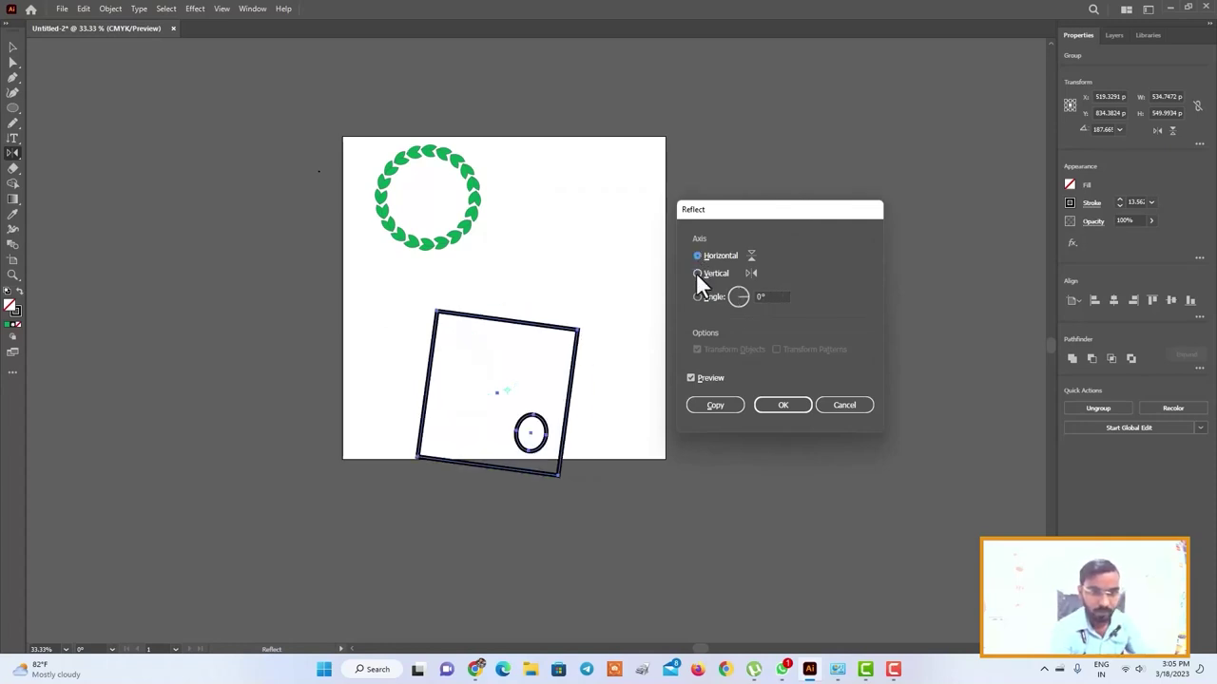
click(697, 272)
click(697, 255)
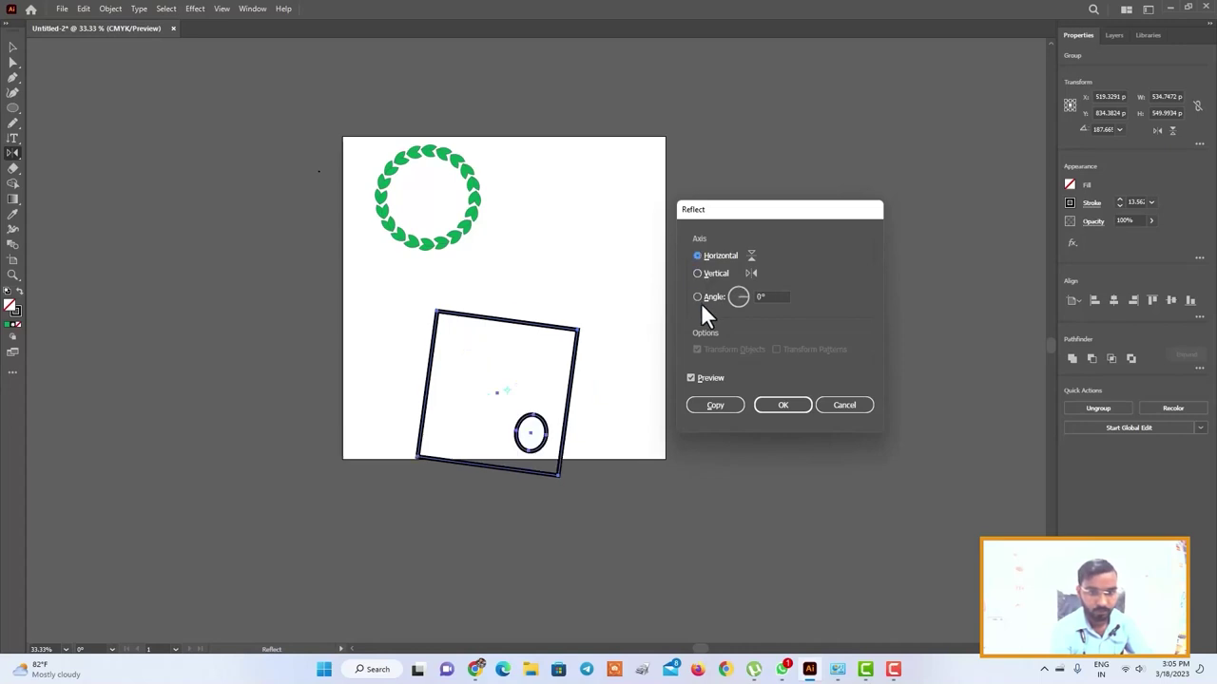
drag(744, 295, 729, 286)
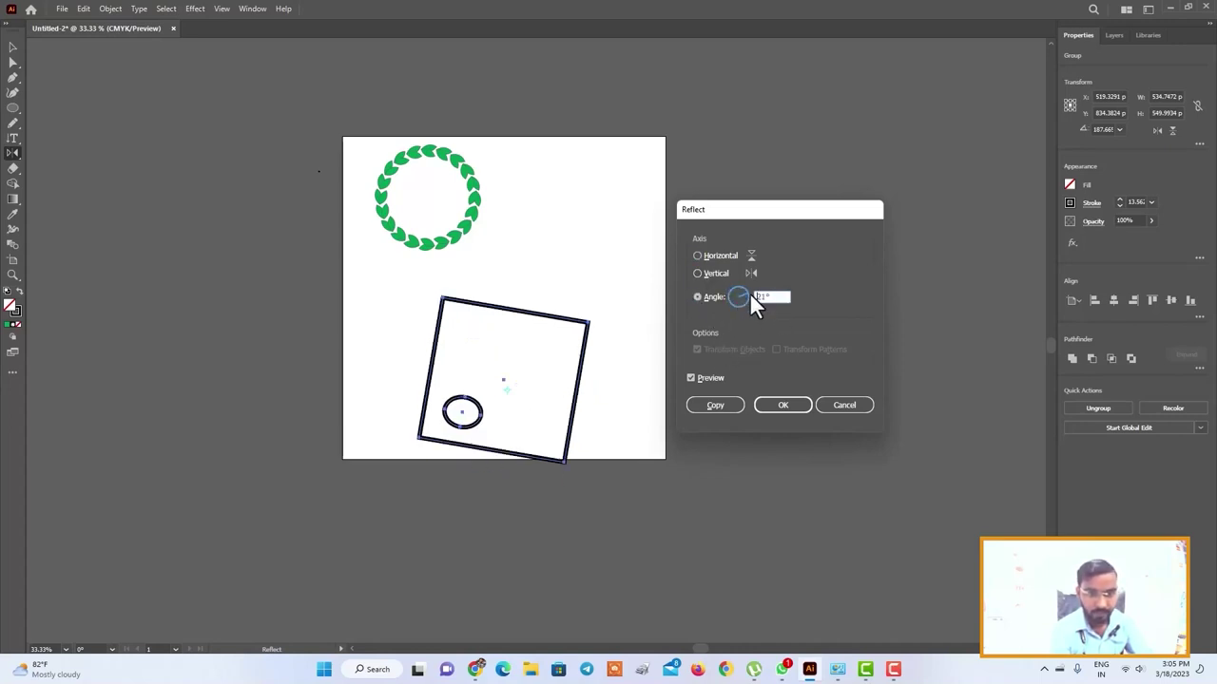
drag(746, 305, 737, 309)
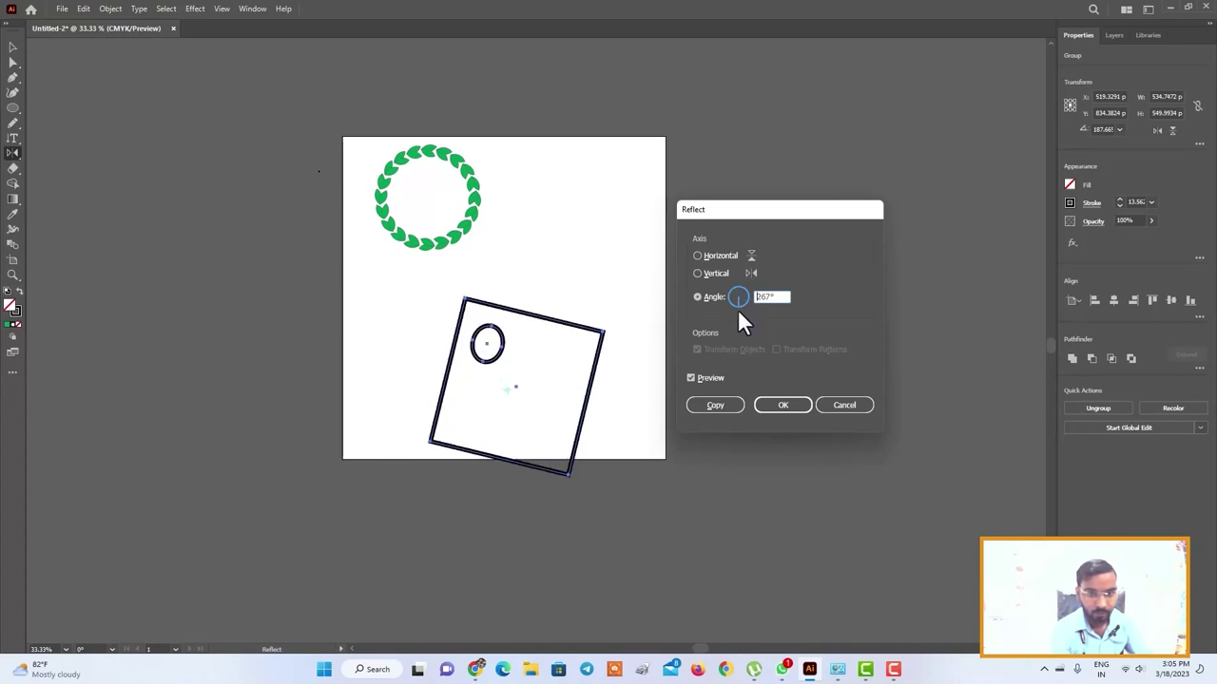
click(693, 256)
click(697, 274)
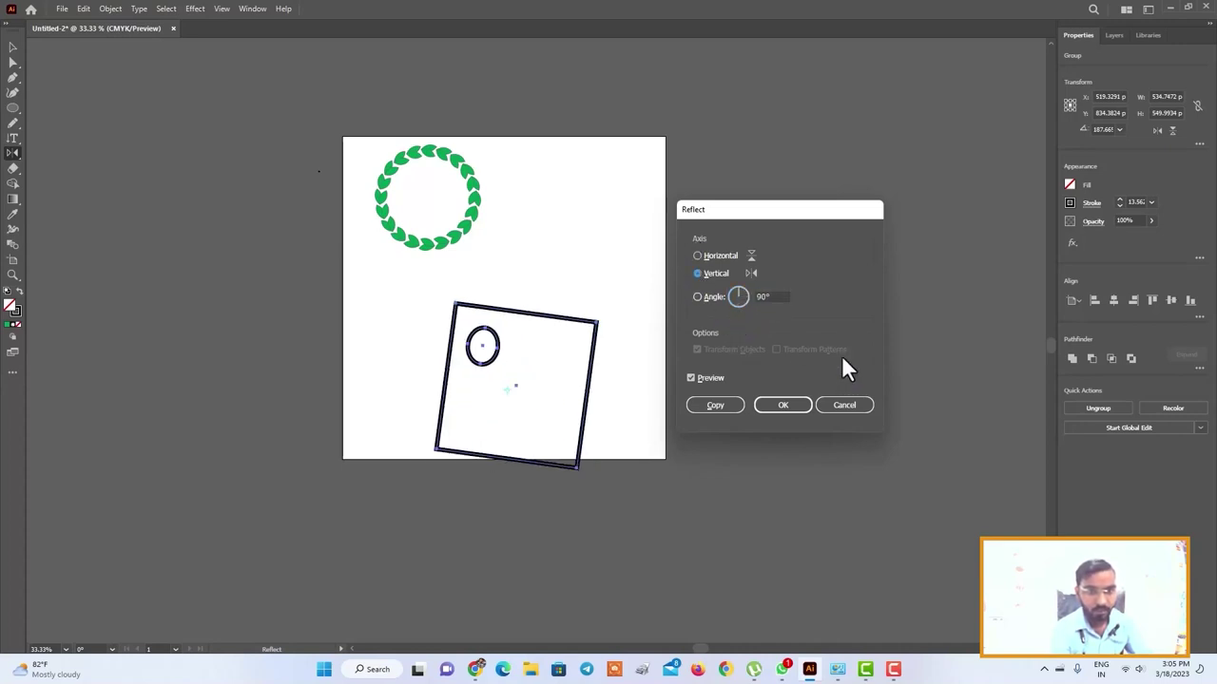
click(734, 405)
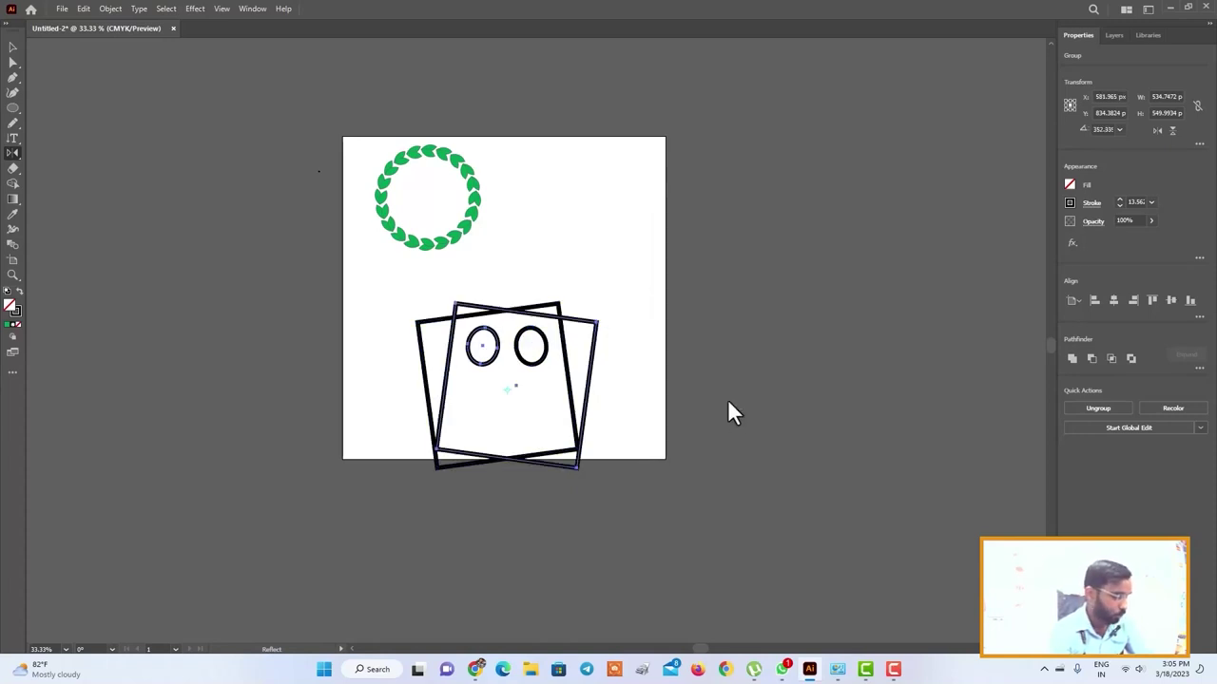
key(v)
key(ctrl+z)
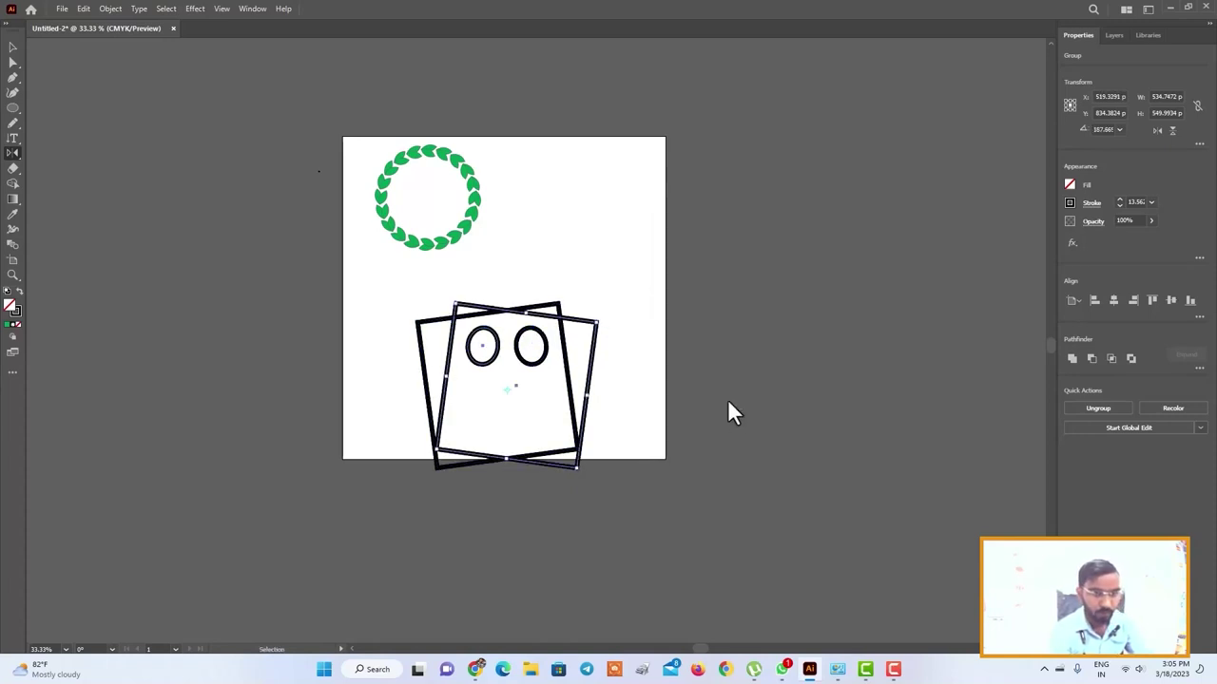
Step: Pull a copy of the tilted square group off the artboard to the left
key(ctrl+z)
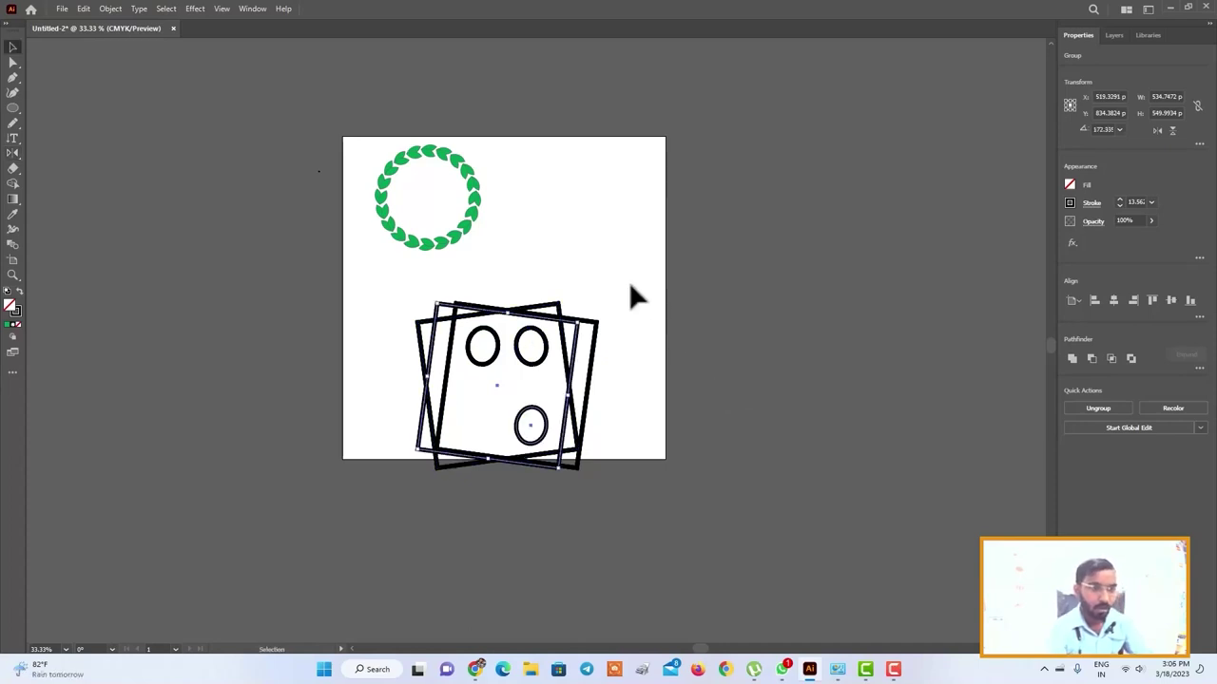
click(13, 153)
click(53, 182)
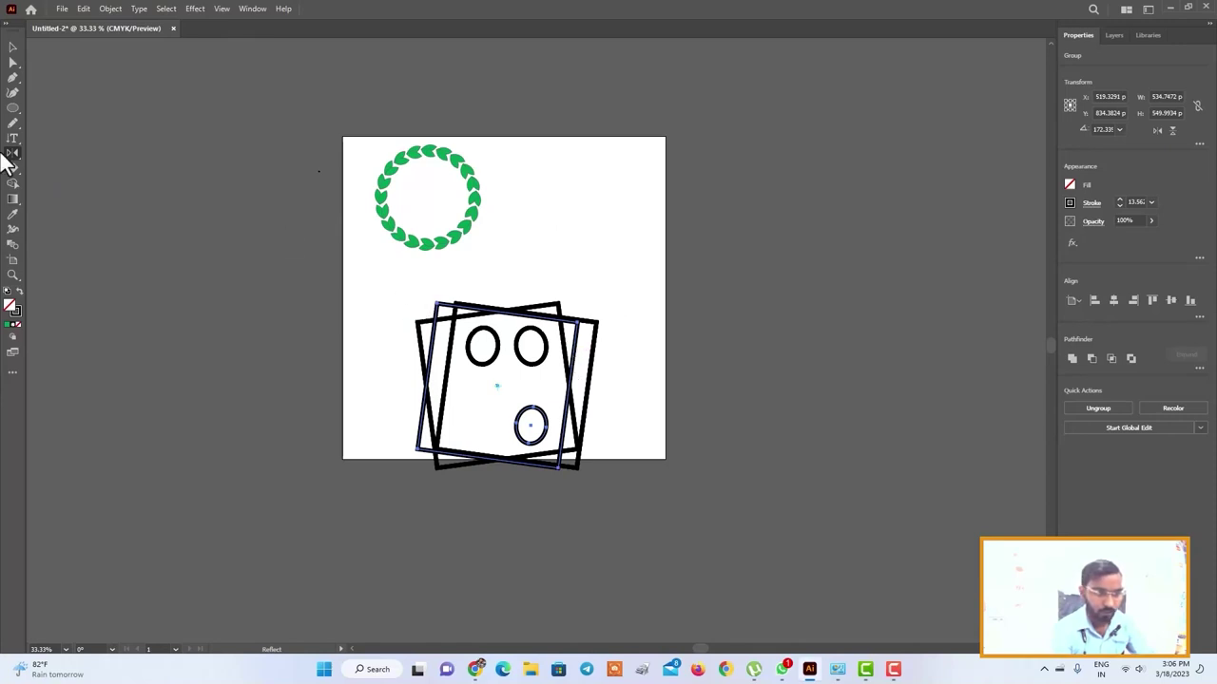
click(13, 47)
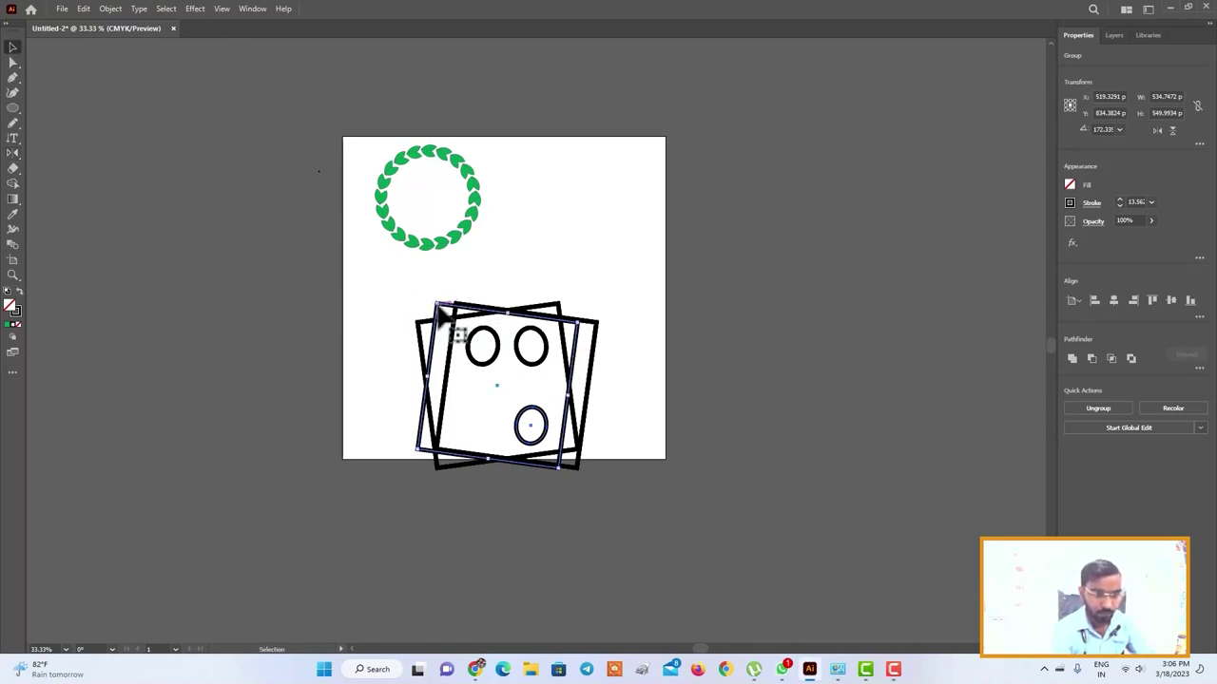
mouse_move(437, 306)
mouse_down()
mouse_move(255, 277)
mouse_move(420, 302)
mouse_up()
drag(514, 323, 258, 262)
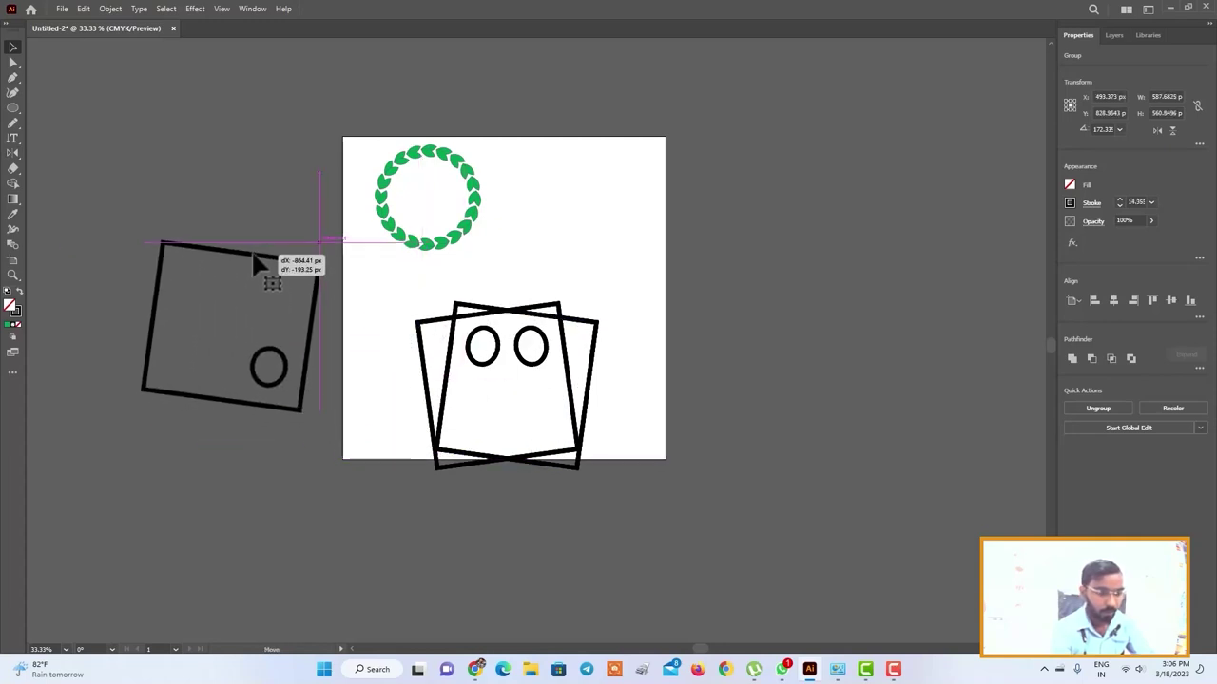
Step: Add a reflected copy of the tilted square below the artboard, toggling undo/redo to check it
click(13, 153)
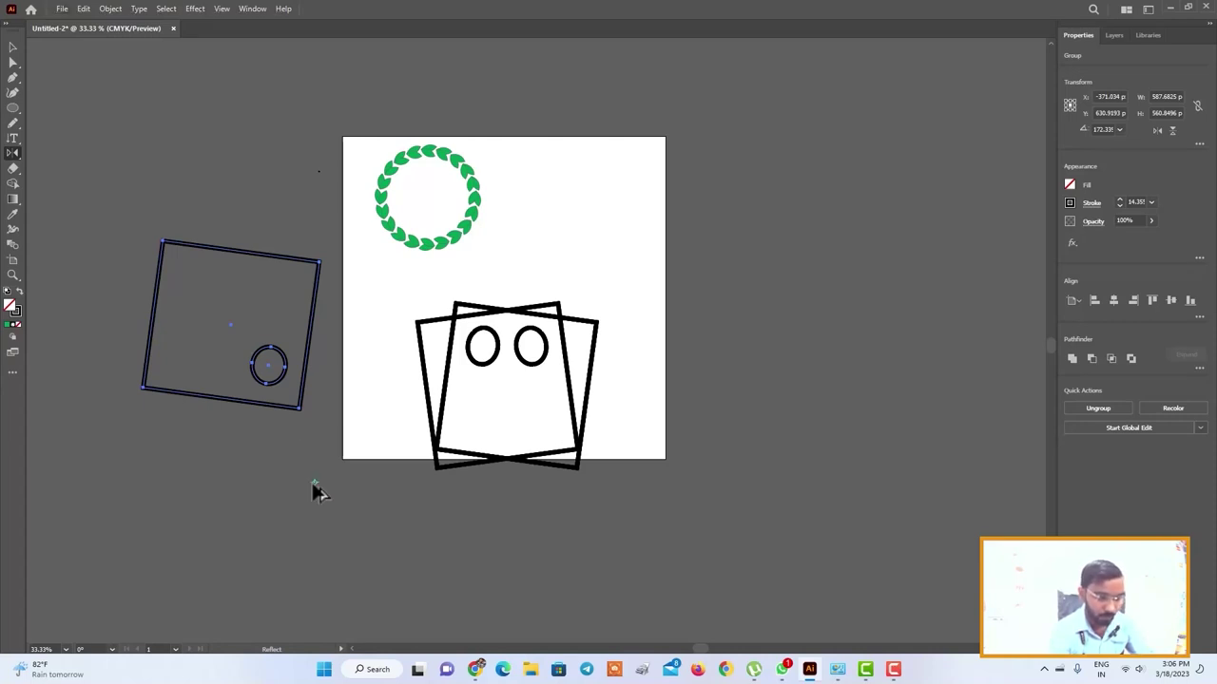
drag(318, 491, 319, 492)
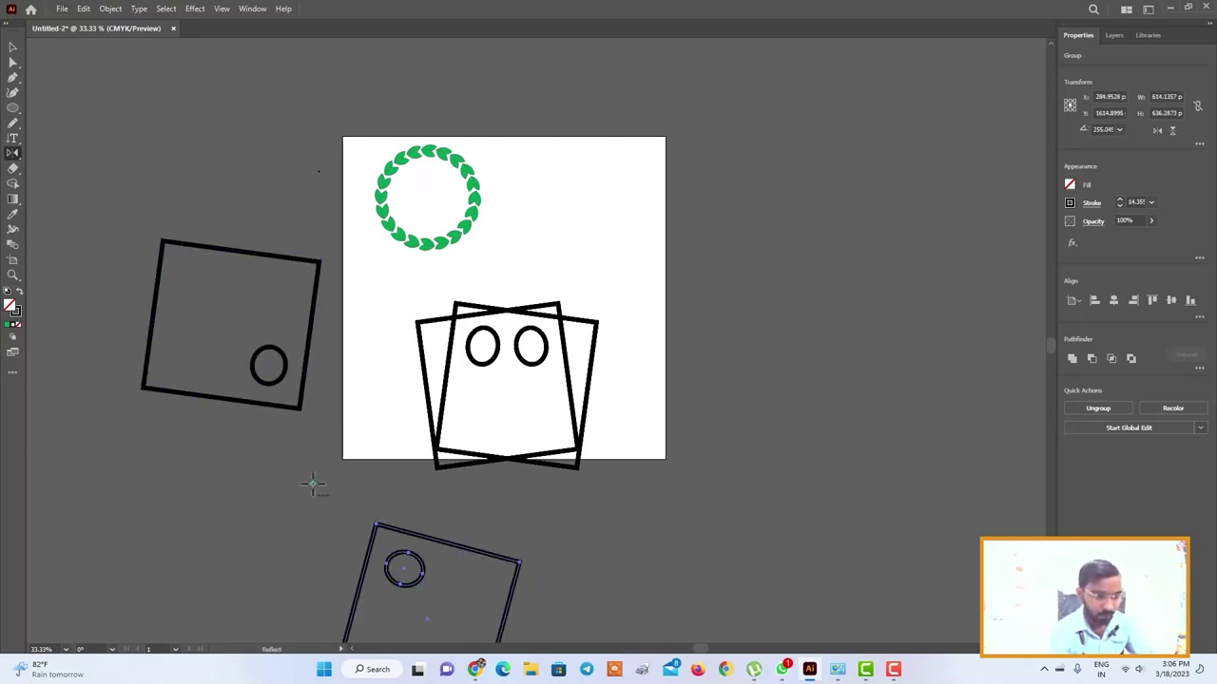
alt+click(313, 485)
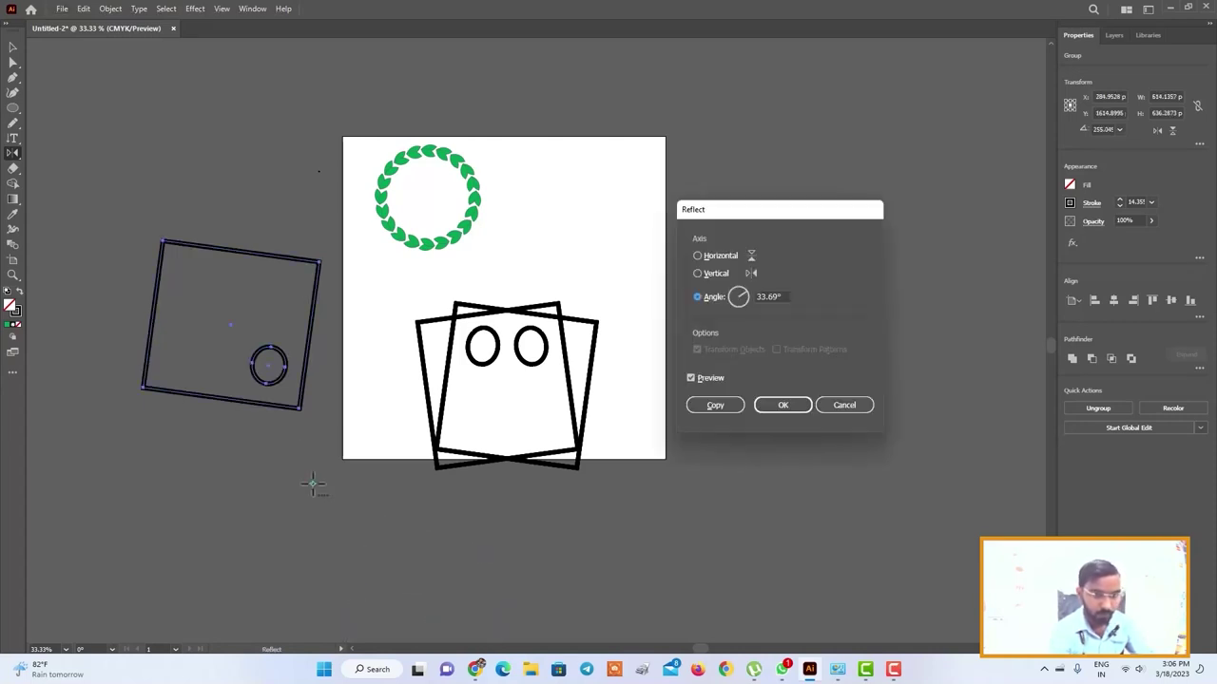
click(717, 403)
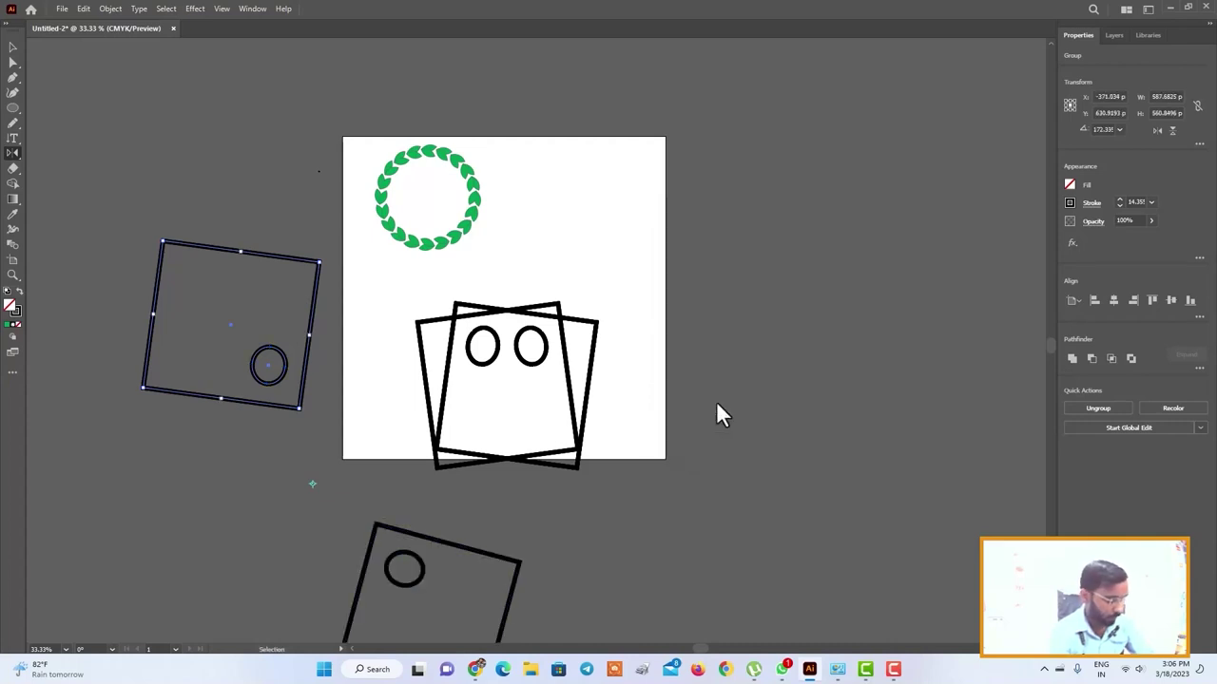
key(ctrl+shift+z)
key(ctrl+z)
key(ctrl+shift+z)
key(ctrl+z)
key(ctrl+shift+z)
key(ctrl+z)
key(ctrl+shift+z)
key(ctrl+z)
key(ctrl+shift+z)
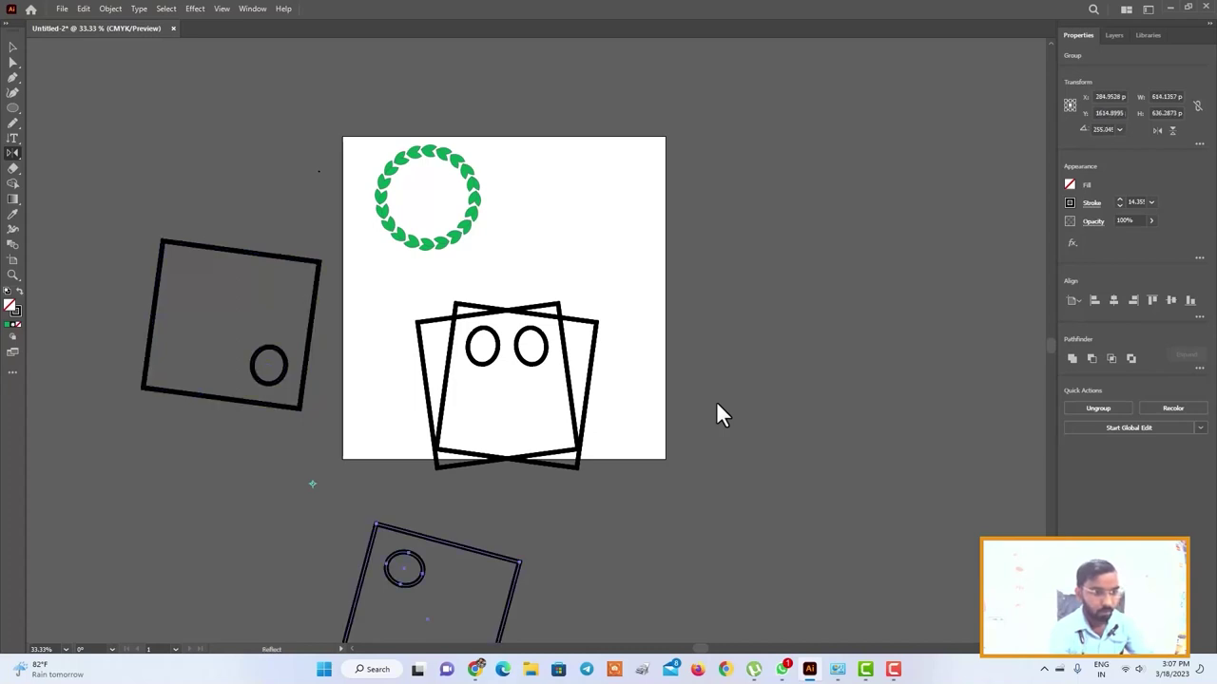
Step: Alt-drag several copies of the square-with-circle onto the artboard, including its bottom edge
click(13, 47)
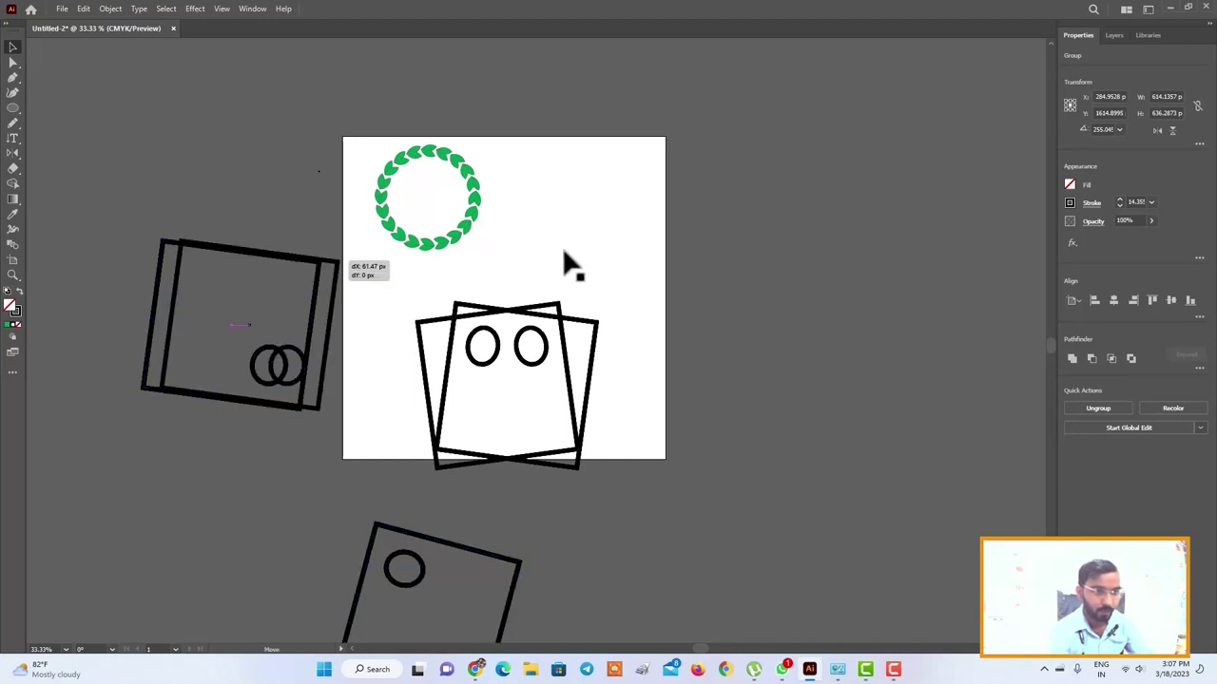
drag(308, 272, 580, 262)
drag(313, 272, 330, 181)
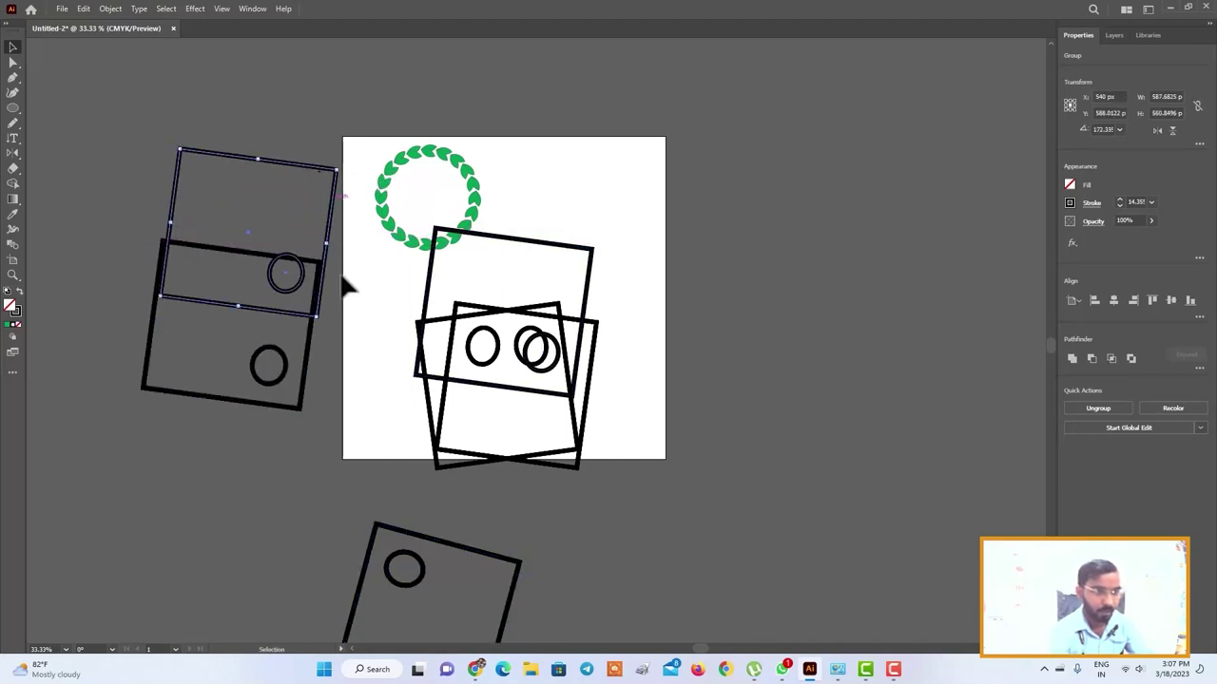
drag(307, 380, 295, 475)
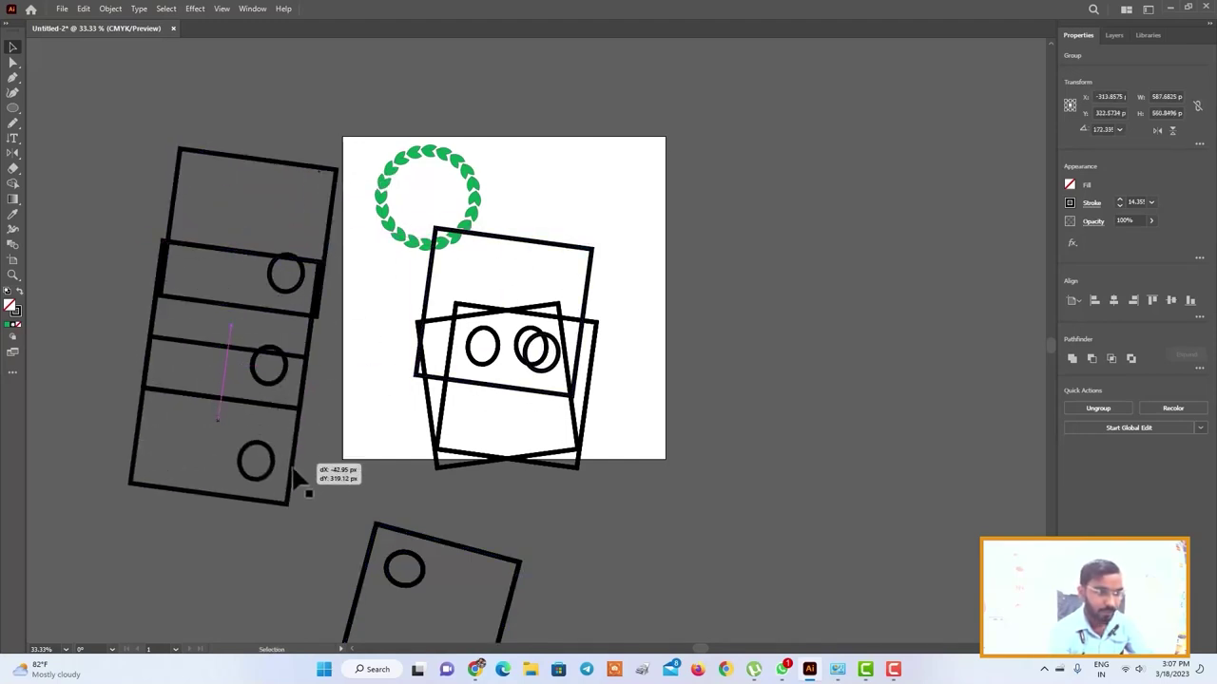
drag(314, 344, 478, 553)
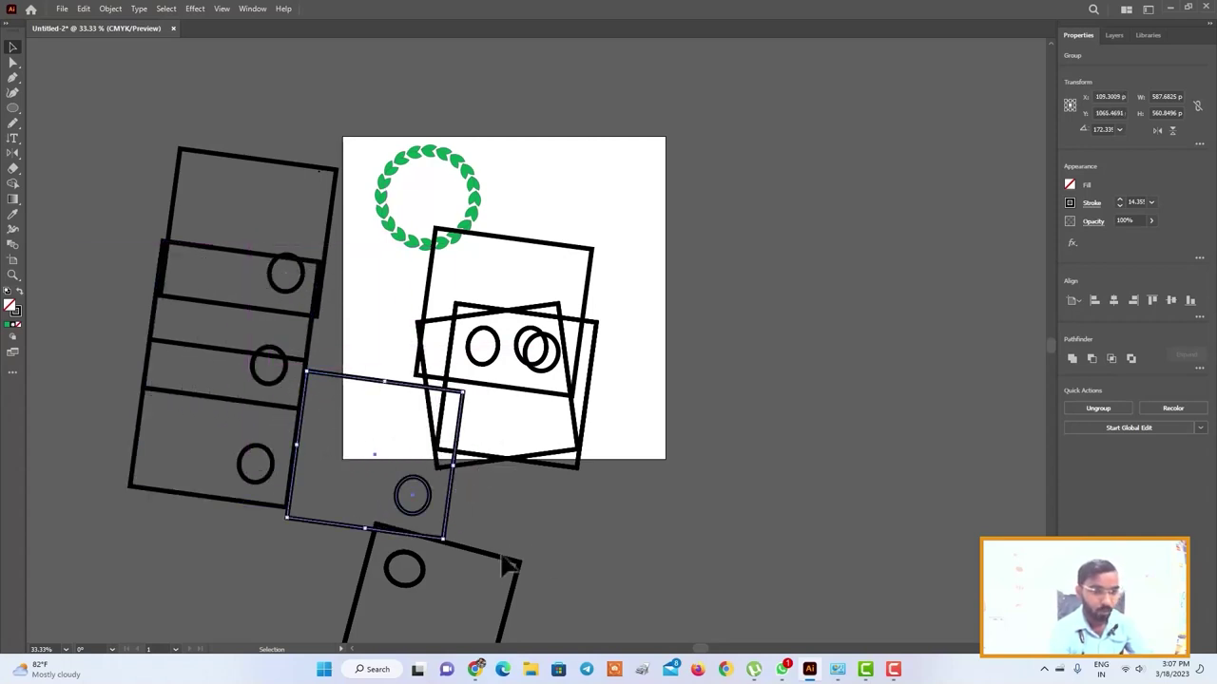
Step: Add two more copies along the artboard's right edge, then select all artwork
click(504, 397)
drag(483, 565, 683, 321)
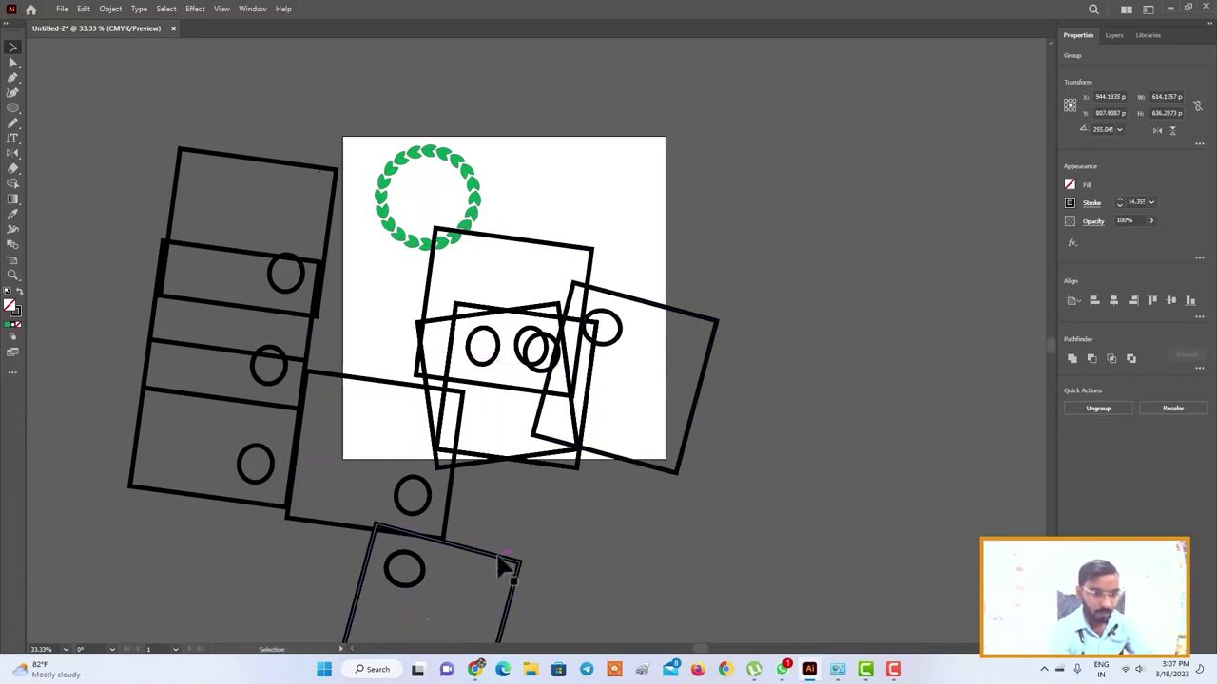
drag(504, 568, 770, 441)
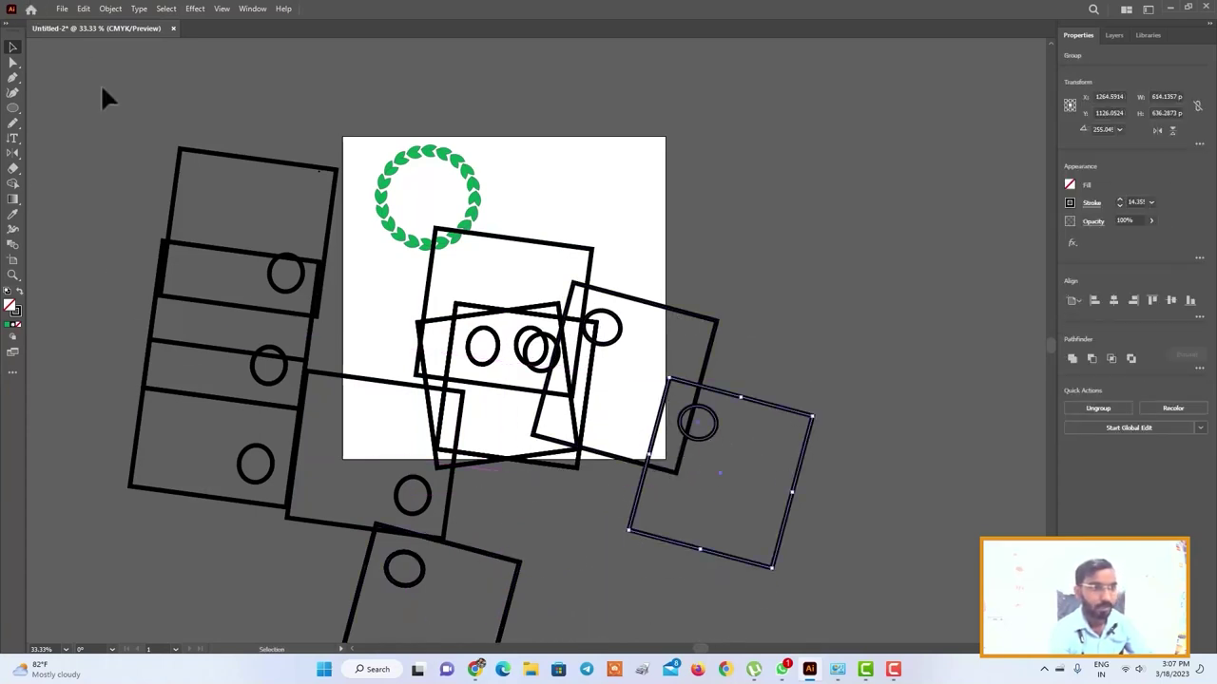
scroll(810, 622, down, 3)
key(ctrl+a)
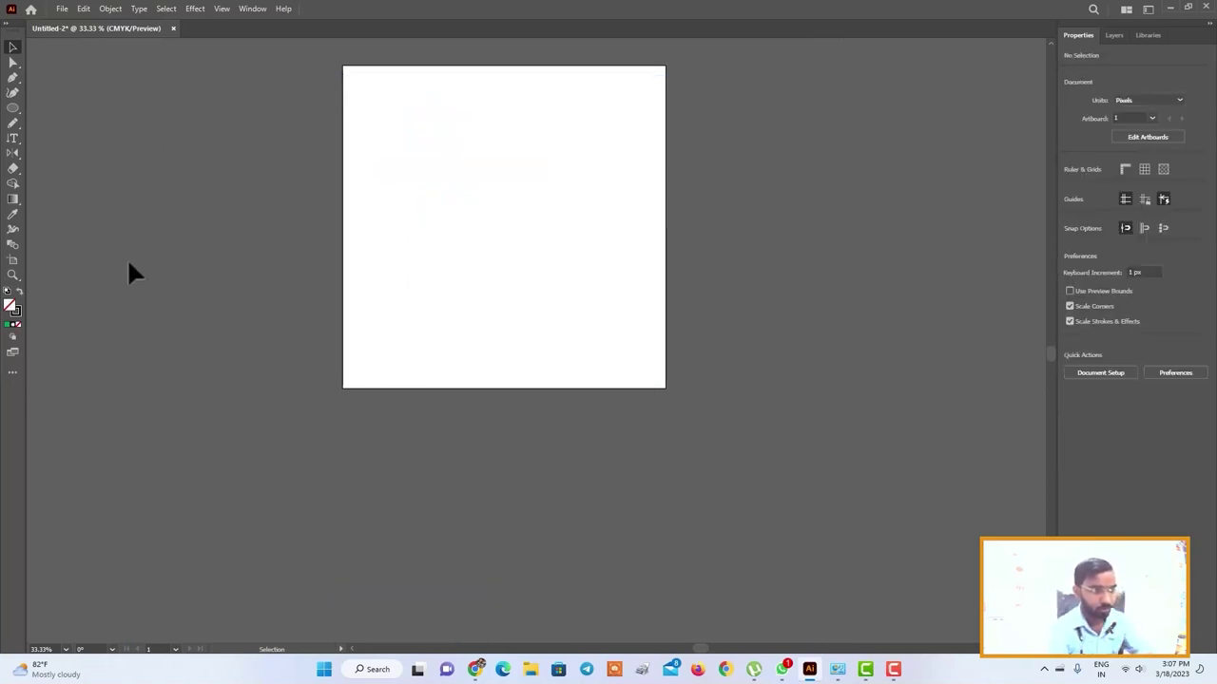
Step: Pick the Shear tool, then draw and delete a black rectangle near the top-left
scroll(128, 258, up, 2)
drag(12, 155, 55, 183)
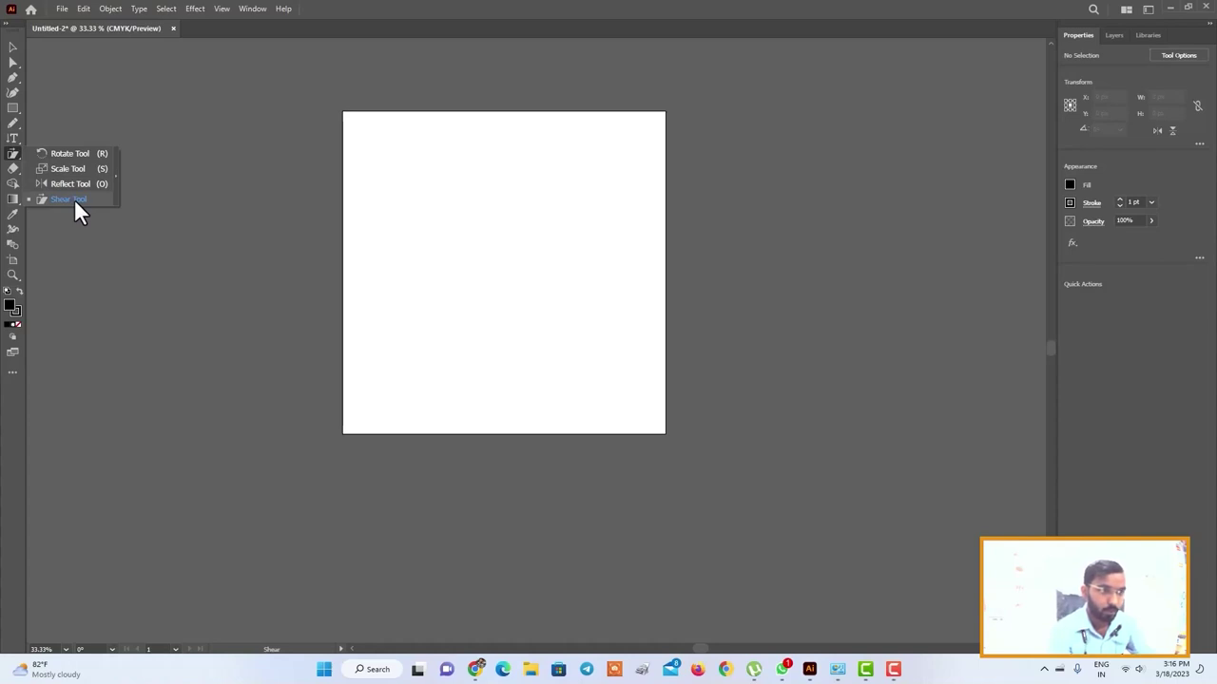
click(83, 199)
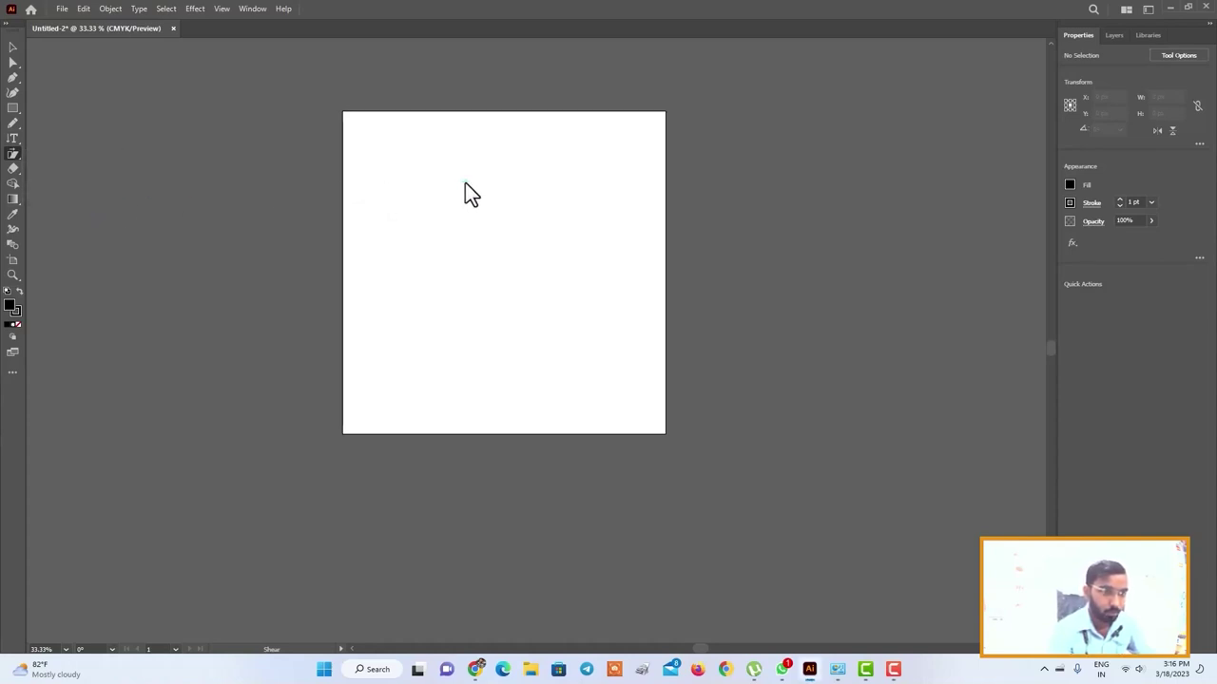
click(13, 107)
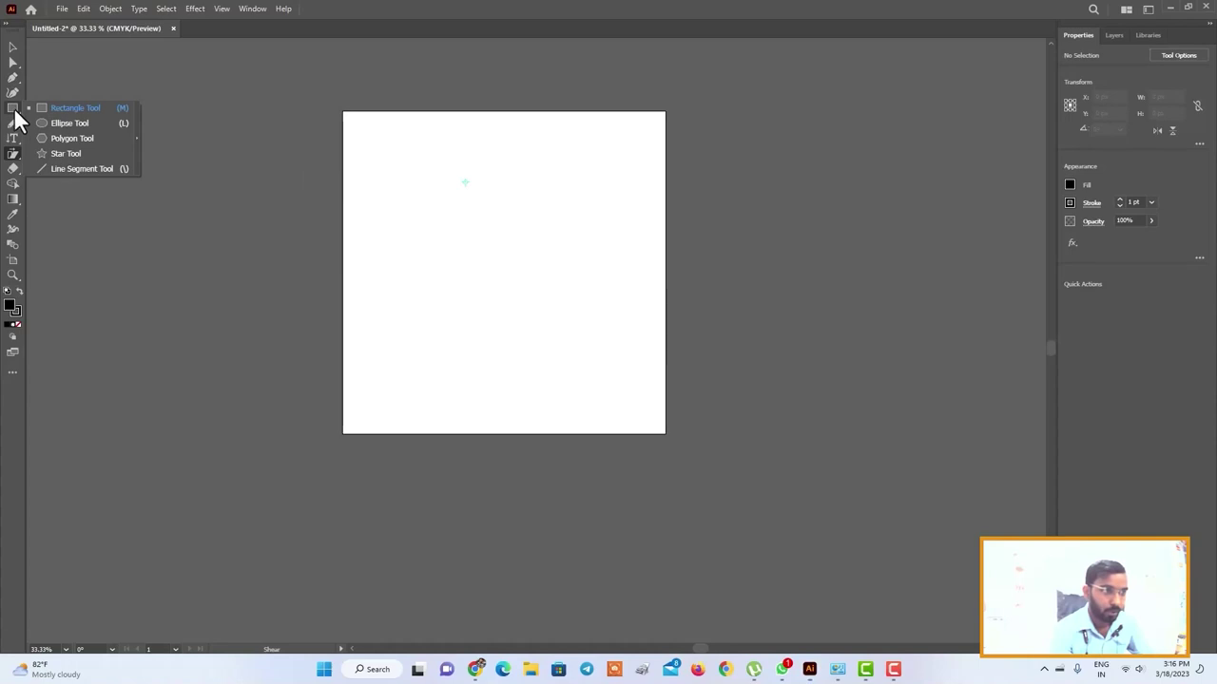
click(72, 107)
drag(388, 162, 443, 203)
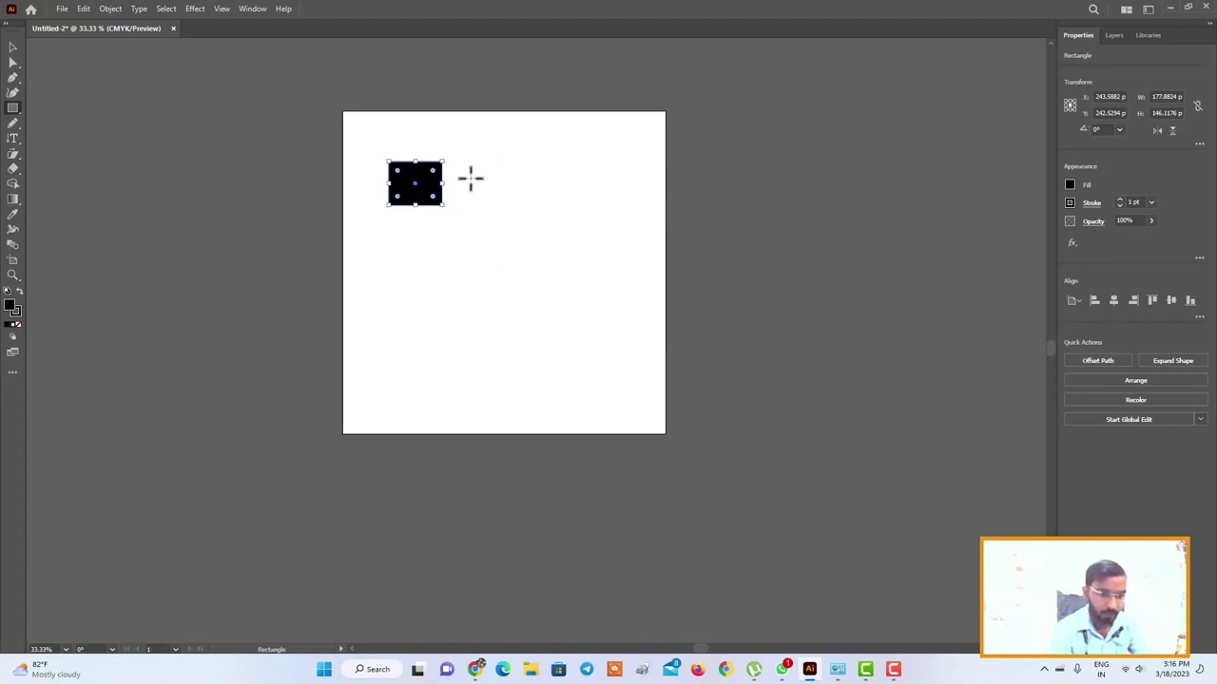
key(Delete)
Step: Draw a black ellipse at the artboard's top-left, removing a second ellipse drawn beside it
right_click(13, 108)
click(57, 123)
drag(389, 176, 438, 229)
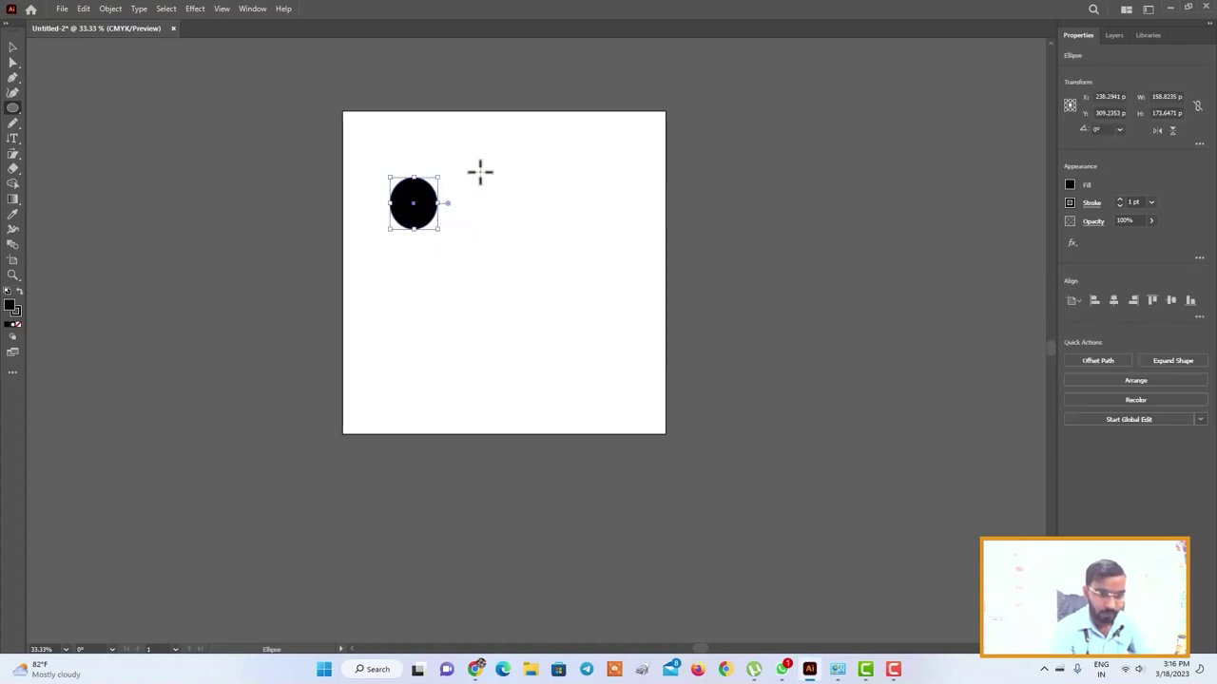
drag(466, 184, 513, 239)
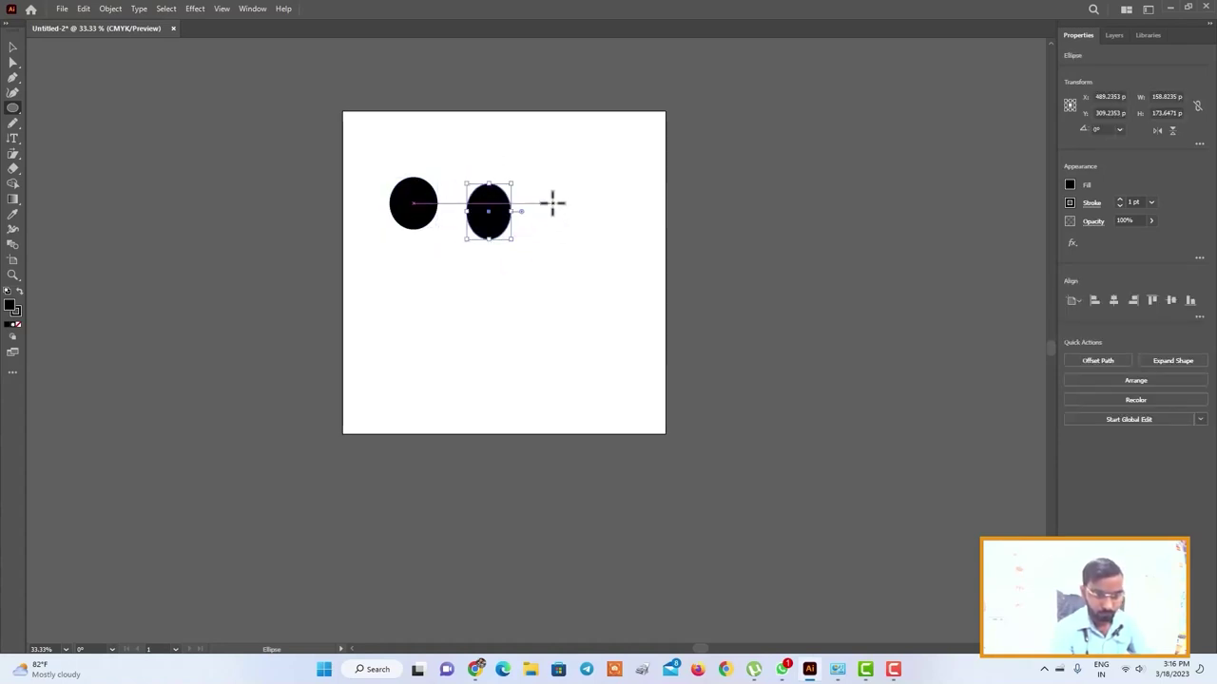
key(Delete)
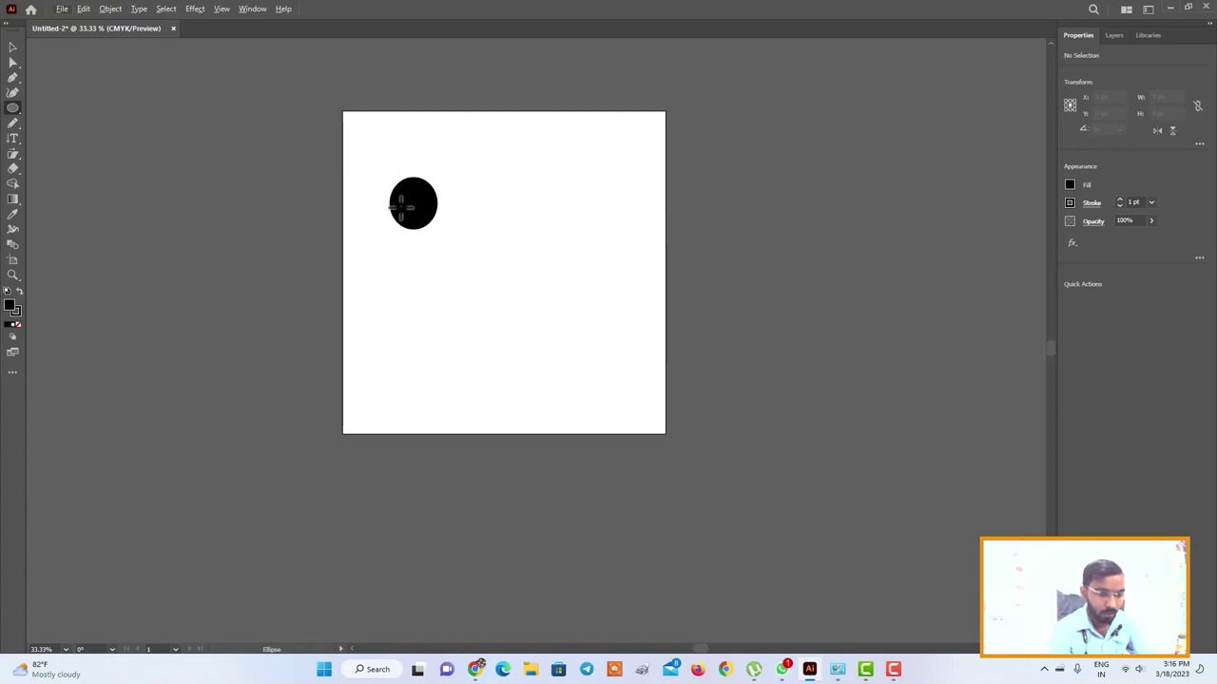
Step: Alt-drag the ellipse into a row of four and align their vertical centres
click(12, 47)
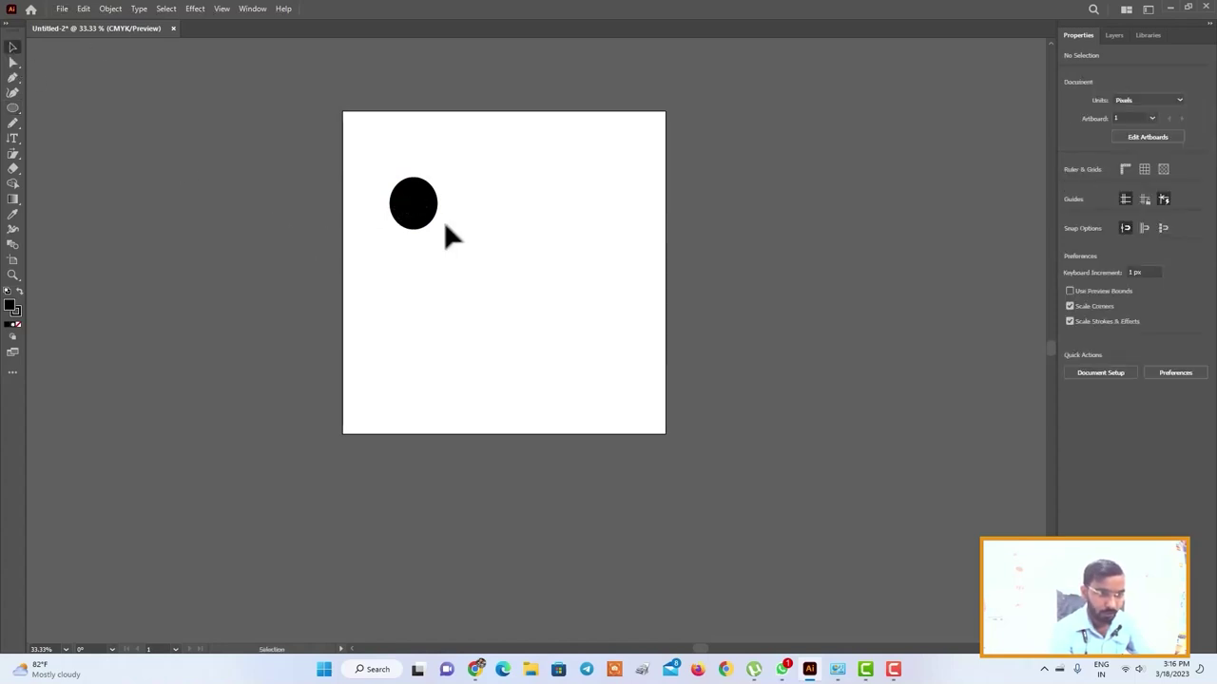
click(416, 231)
drag(412, 220, 470, 219)
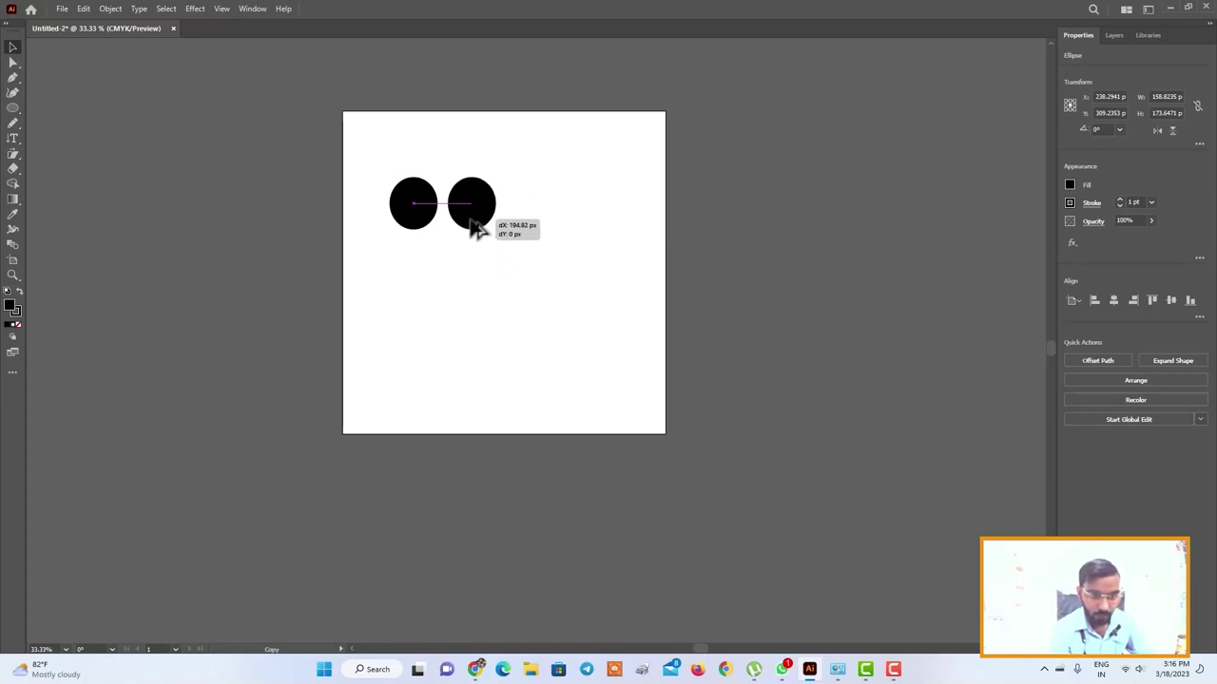
drag(475, 228, 603, 220)
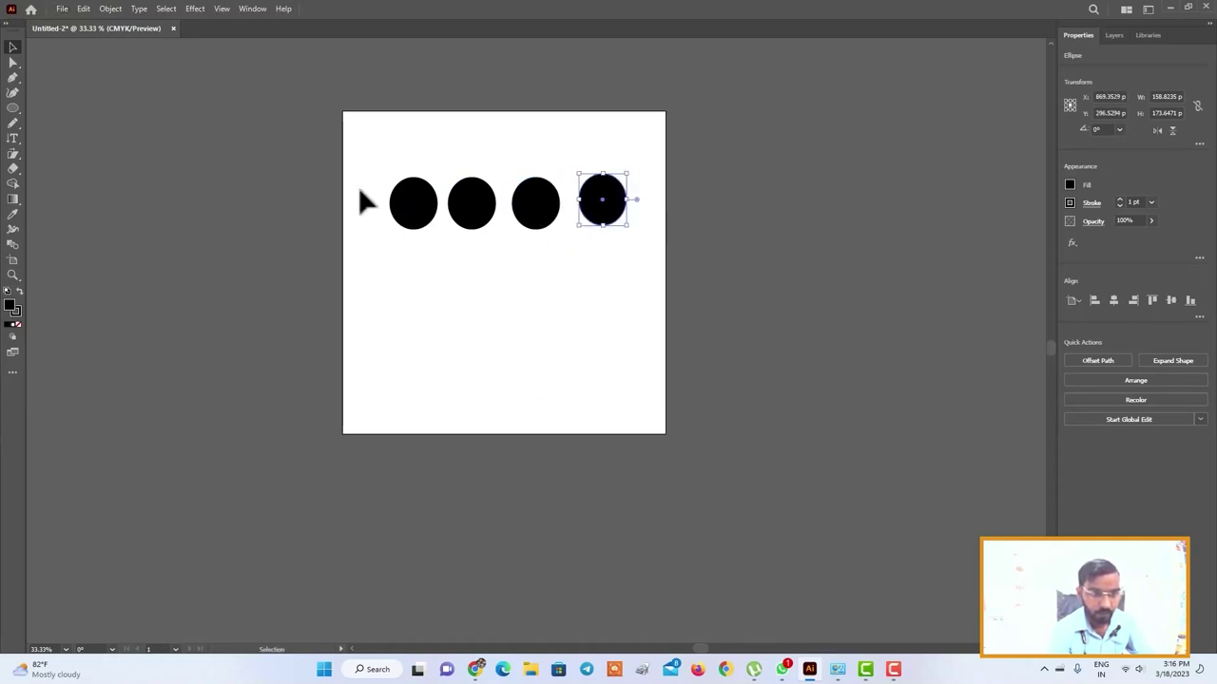
drag(326, 183, 668, 244)
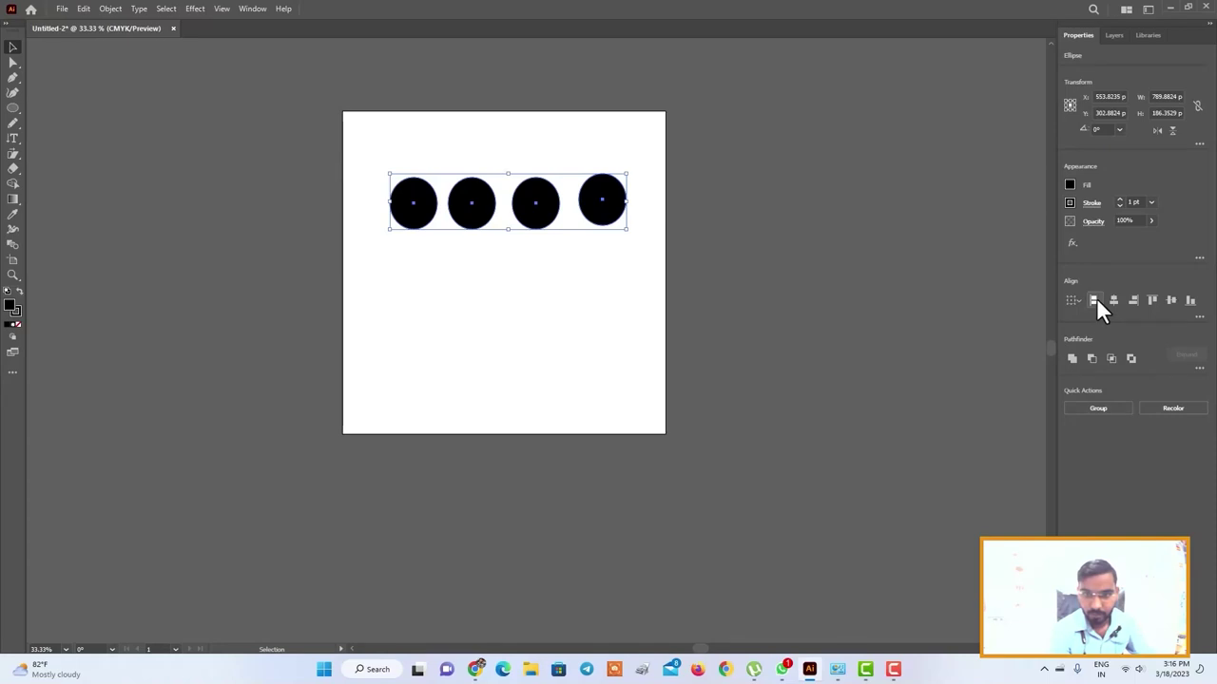
click(1172, 301)
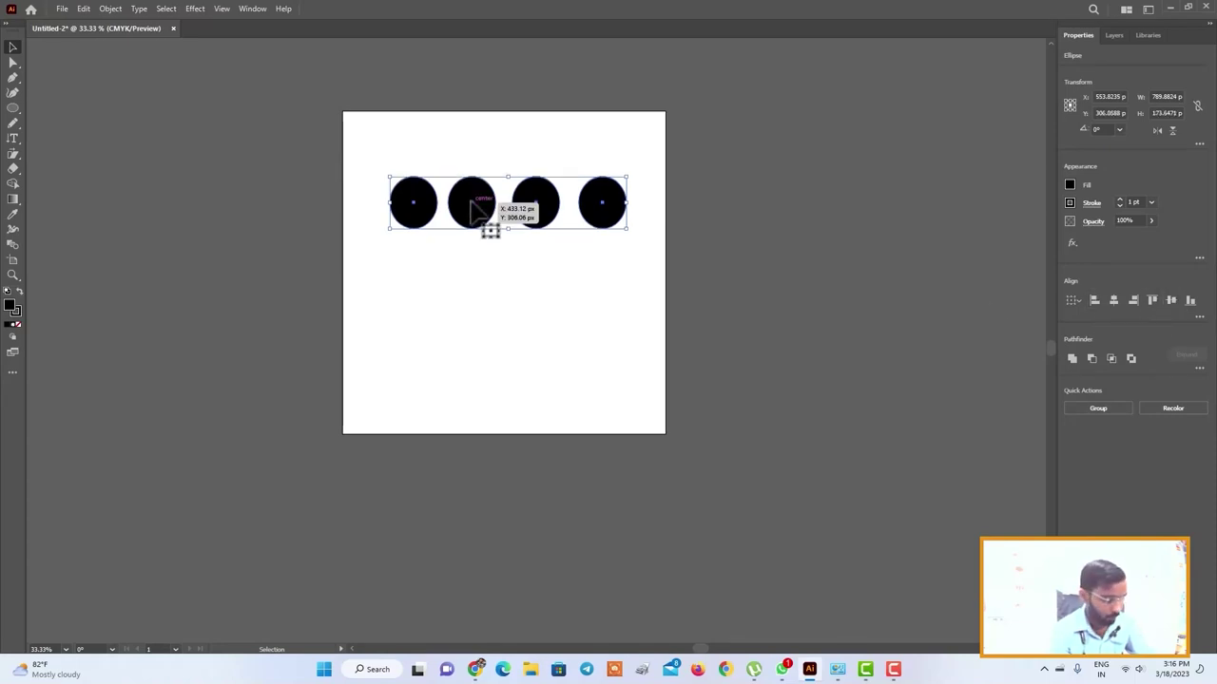
Step: Duplicate the row downward to make four rows of four, adjusting the top row
drag(475, 209, 478, 409)
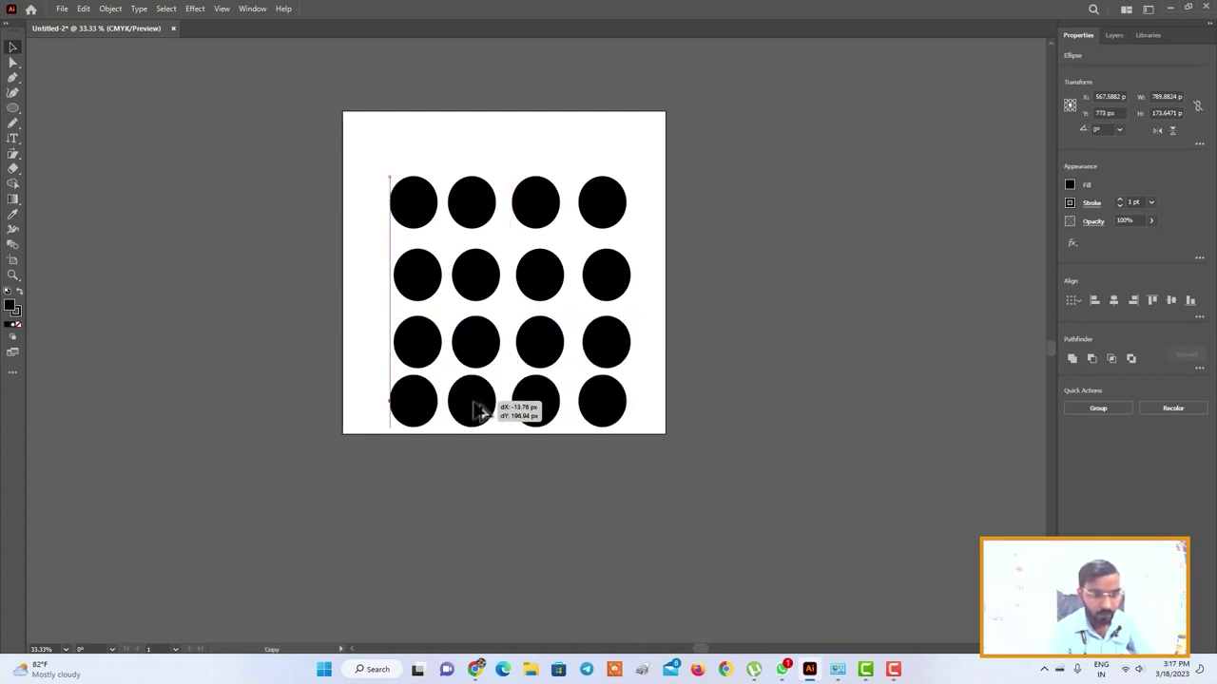
drag(478, 408, 482, 409)
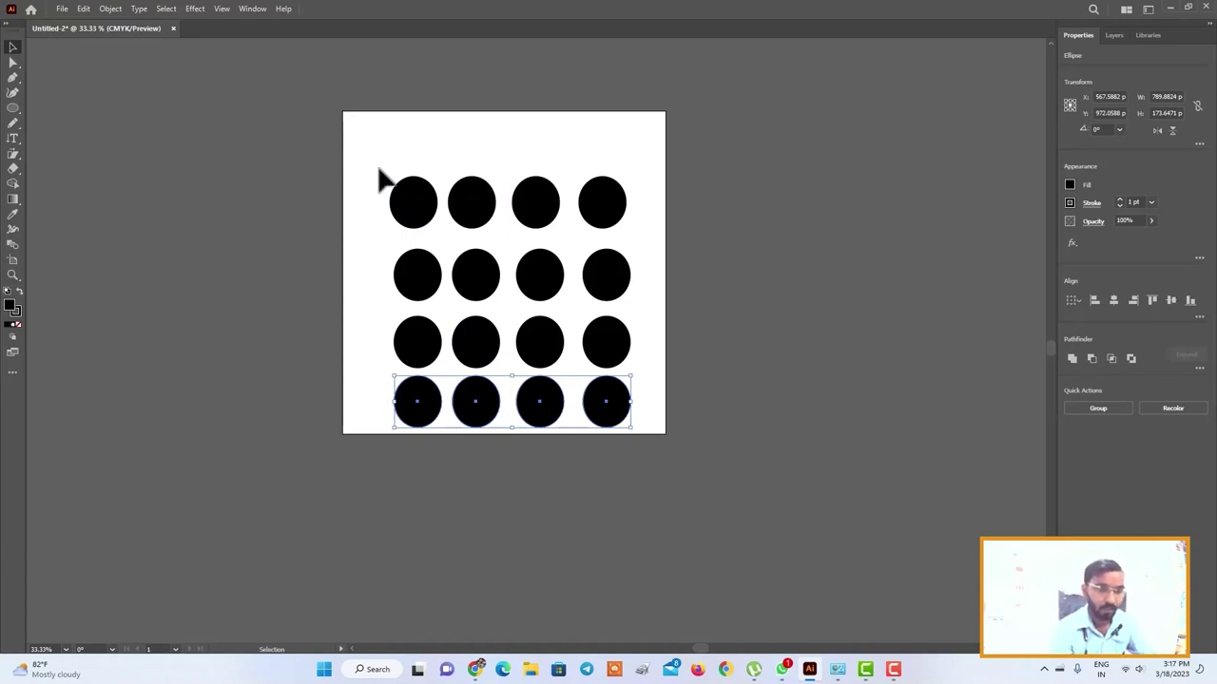
drag(370, 162, 657, 234)
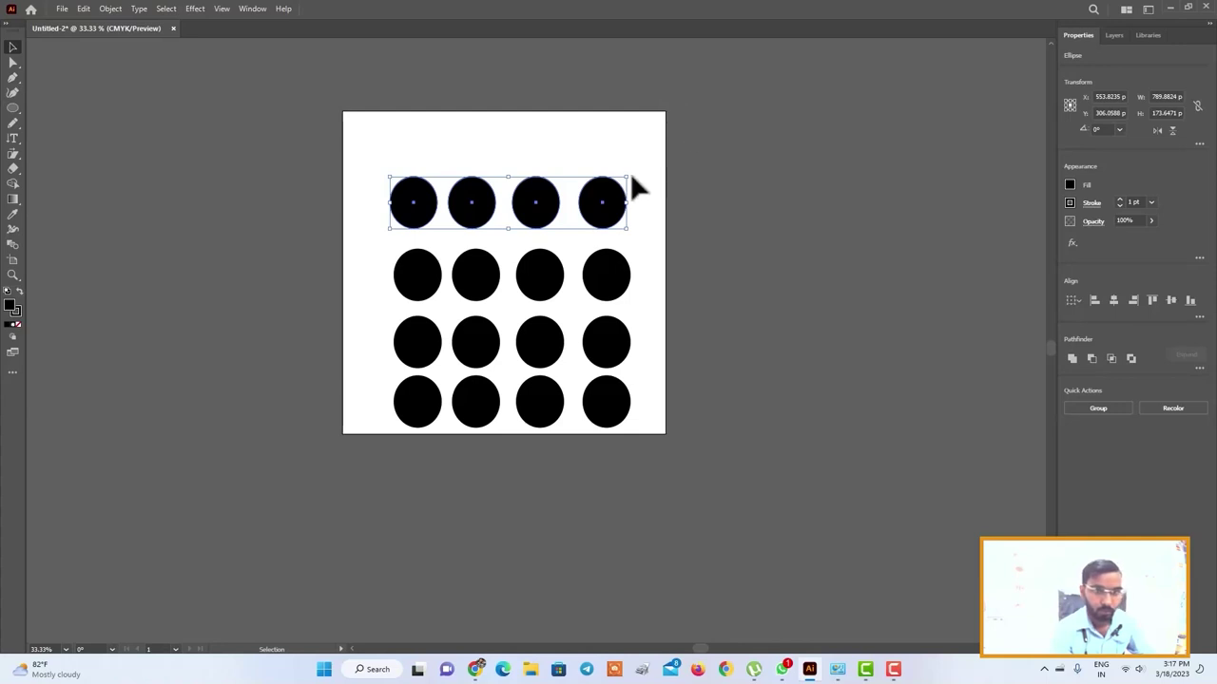
mouse_move(628, 174)
mouse_down()
mouse_move(612, 211)
mouse_move(622, 209)
mouse_up()
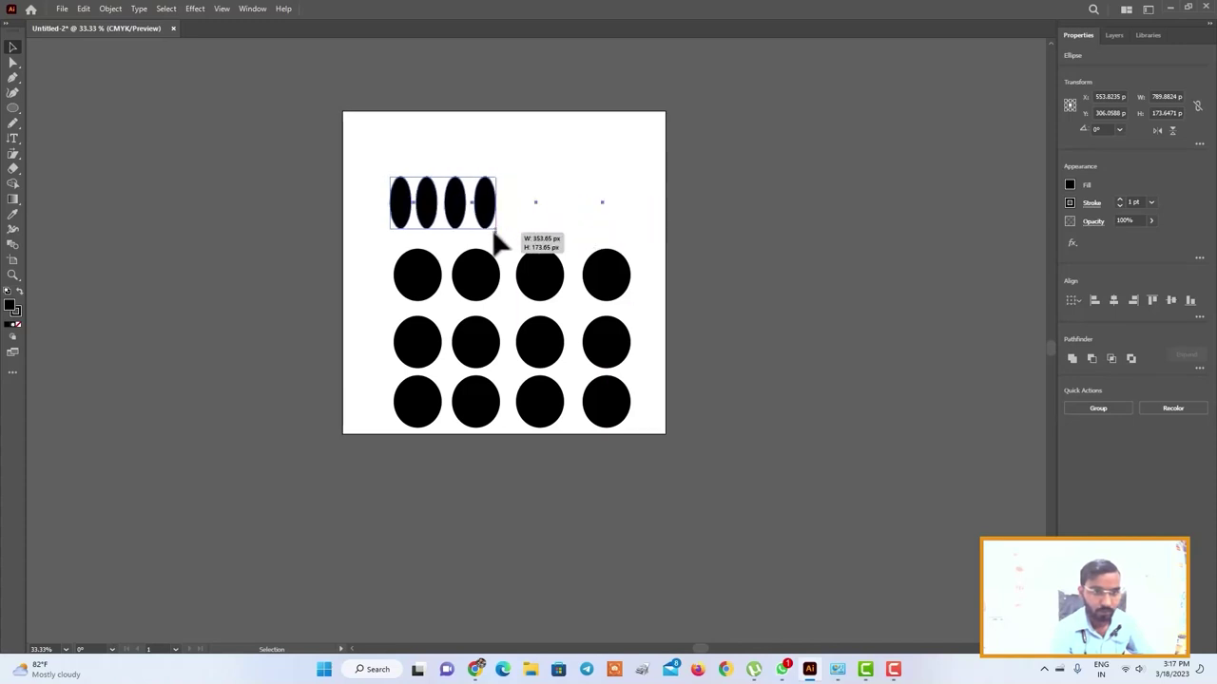
drag(627, 217, 631, 203)
click(605, 155)
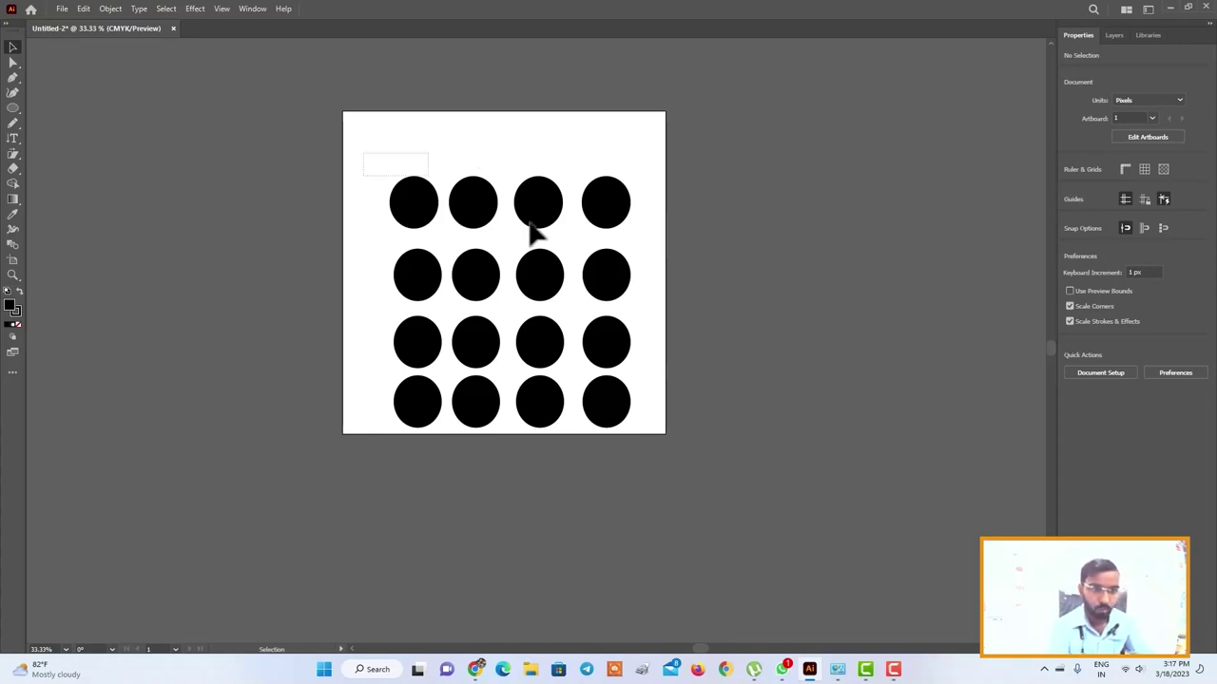
Step: Select all sixteen circles and shear them into slanted ellipses with the Shear tool
drag(364, 155, 683, 441)
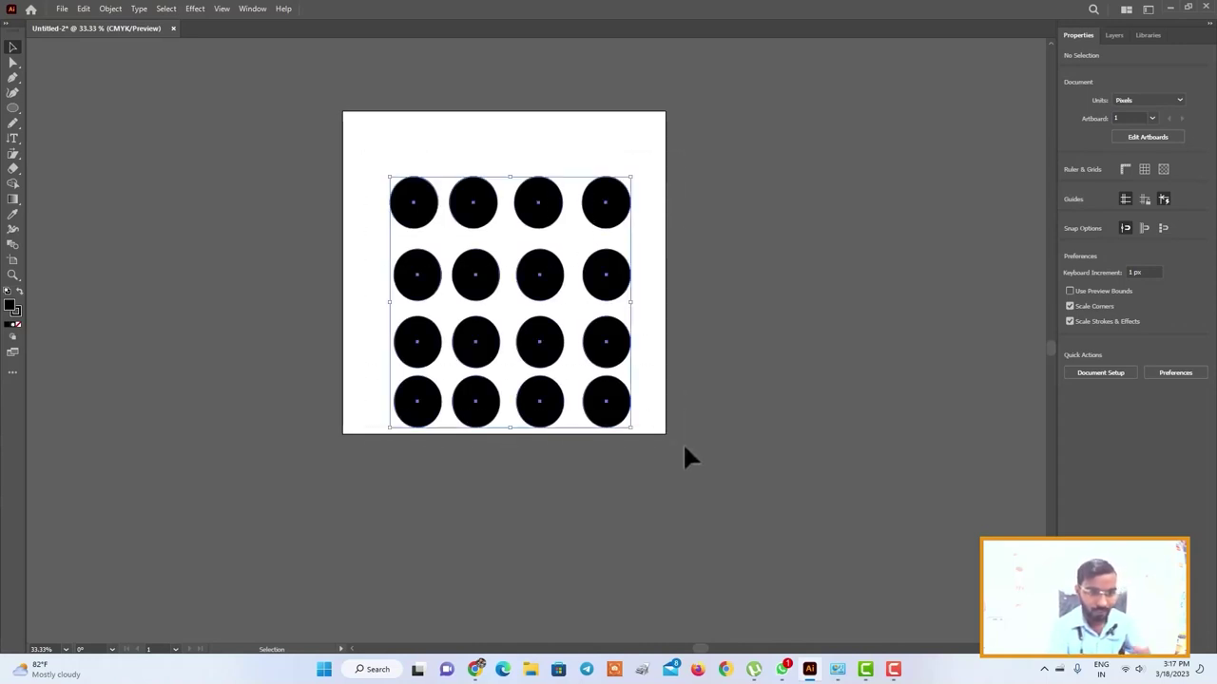
click(14, 155)
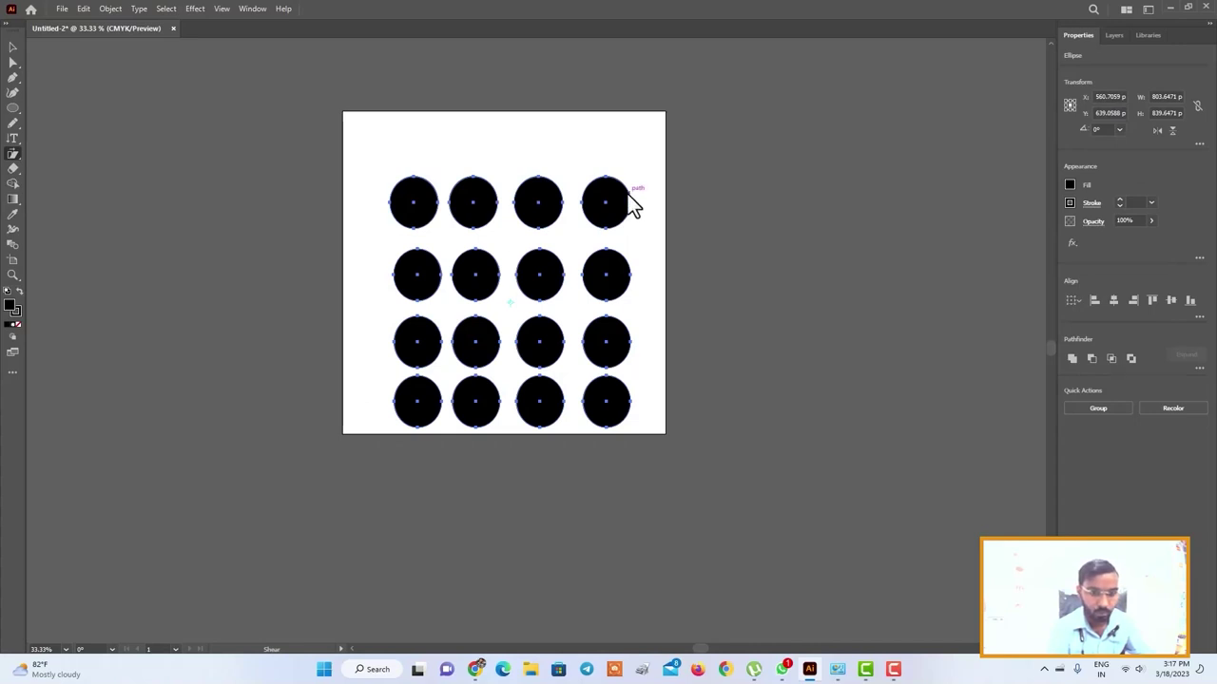
mouse_move(619, 187)
mouse_down()
mouse_move(639, 179)
mouse_move(628, 179)
mouse_move(672, 222)
mouse_move(633, 263)
mouse_move(648, 206)
mouse_move(644, 224)
mouse_up()
drag(509, 302, 581, 370)
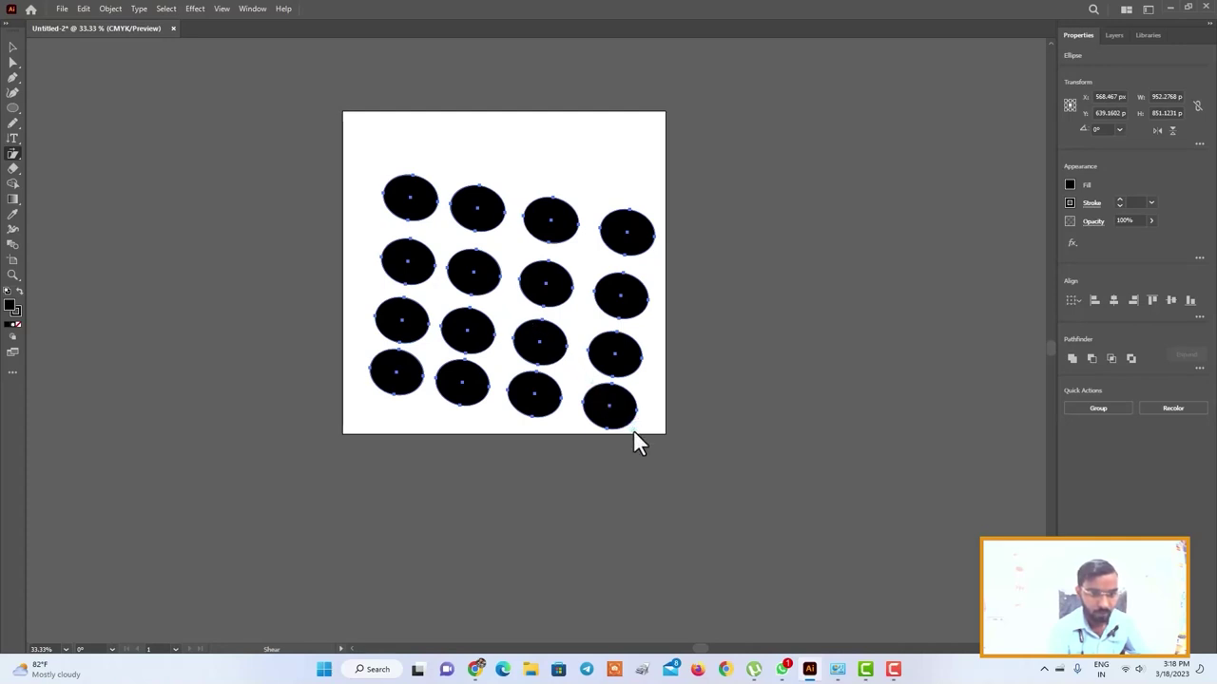
mouse_move(656, 232)
mouse_down()
mouse_move(652, 203)
mouse_move(629, 233)
mouse_move(645, 236)
mouse_move(633, 361)
mouse_up()
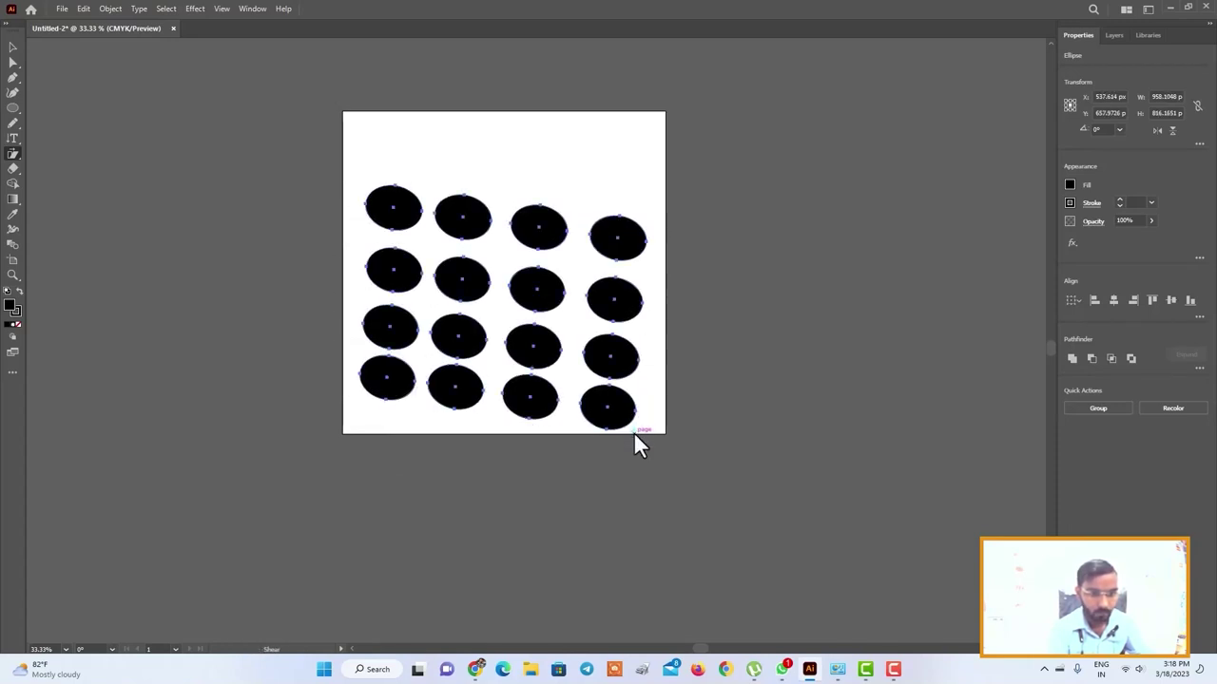
drag(633, 361, 645, 339)
Step: Shear the grid several more times until it forms a diagonal tilted lattice
mouse_move(370, 275)
mouse_down()
mouse_move(451, 275)
mouse_move(516, 245)
mouse_move(603, 296)
mouse_move(543, 266)
mouse_move(576, 239)
mouse_move(646, 225)
mouse_move(448, 277)
mouse_move(504, 225)
mouse_move(489, 253)
mouse_move(519, 238)
mouse_move(462, 263)
mouse_move(503, 235)
mouse_up()
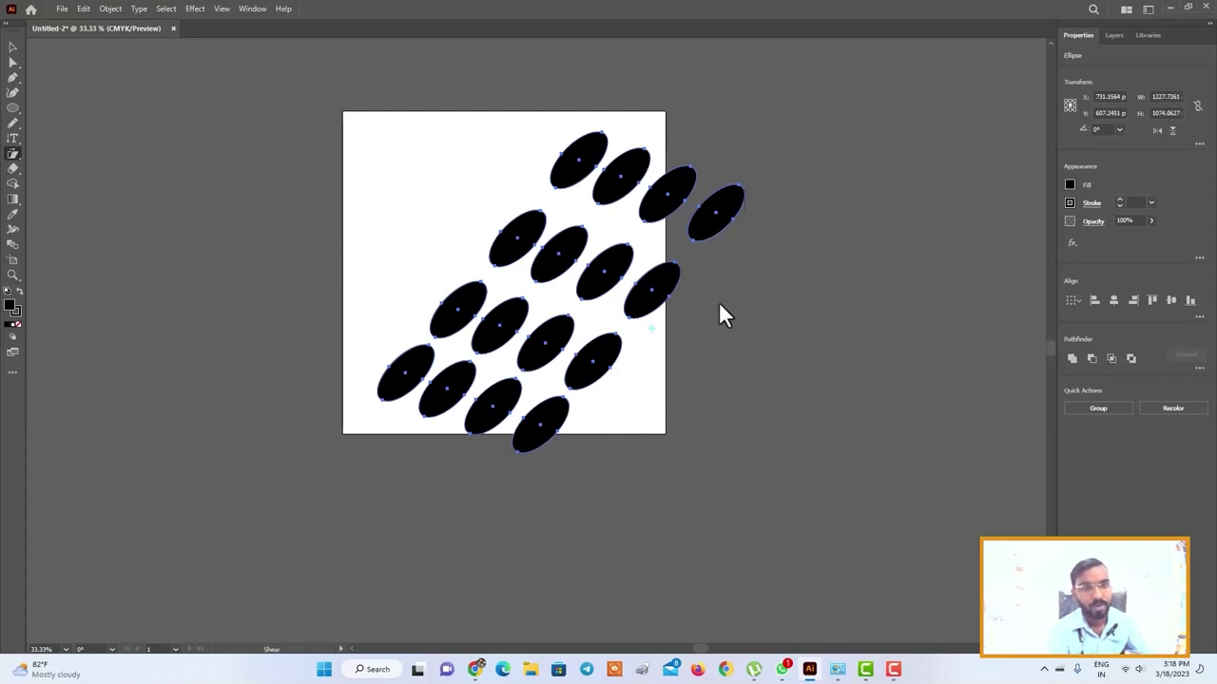
mouse_move(539, 441)
mouse_down()
mouse_move(505, 399)
mouse_move(508, 351)
mouse_move(510, 380)
mouse_move(576, 405)
mouse_move(571, 301)
mouse_move(608, 240)
mouse_move(653, 242)
mouse_move(543, 358)
mouse_move(592, 397)
mouse_move(598, 355)
mouse_move(600, 375)
mouse_move(655, 288)
mouse_move(538, 407)
mouse_move(557, 408)
mouse_up()
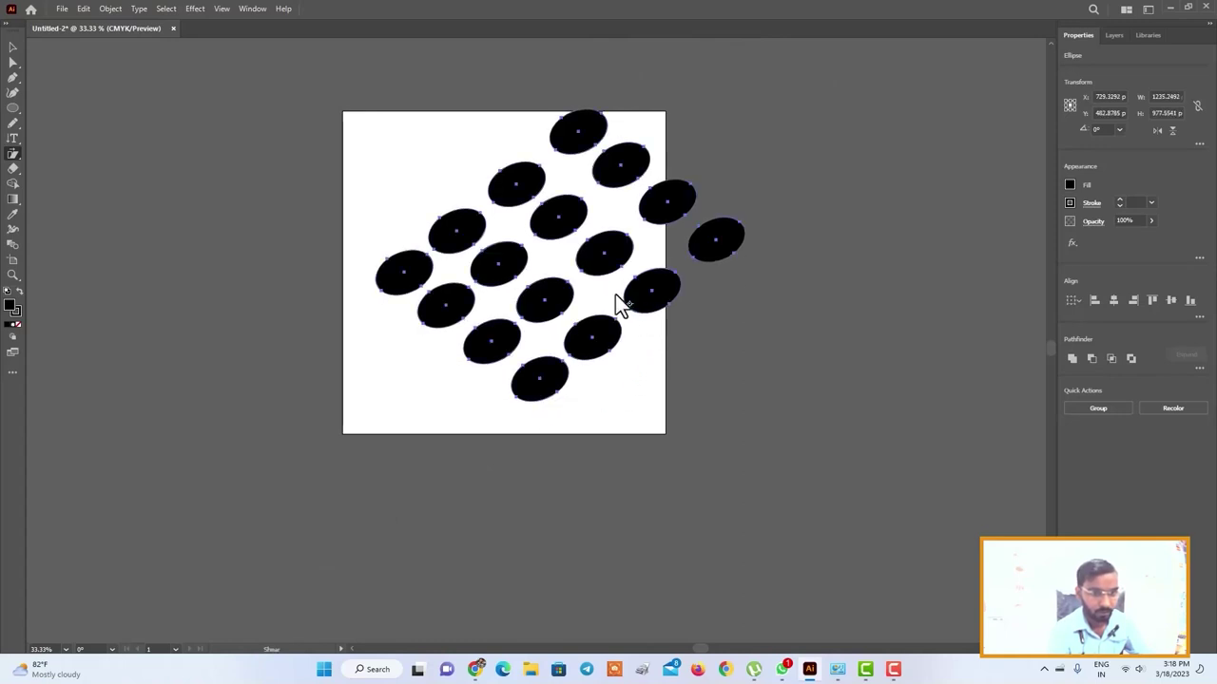
mouse_move(747, 232)
mouse_down()
mouse_move(715, 206)
mouse_move(659, 203)
mouse_move(669, 188)
mouse_up()
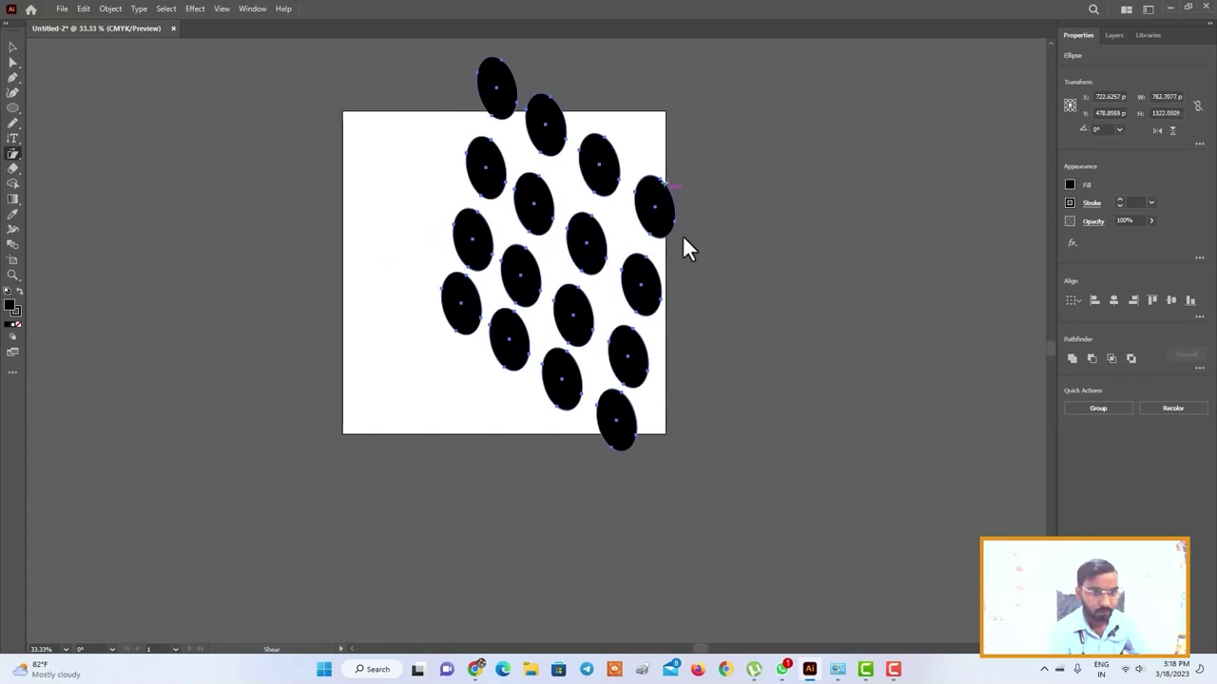
mouse_move(629, 448)
mouse_down()
mouse_move(637, 429)
mouse_move(565, 443)
mouse_move(667, 437)
mouse_up()
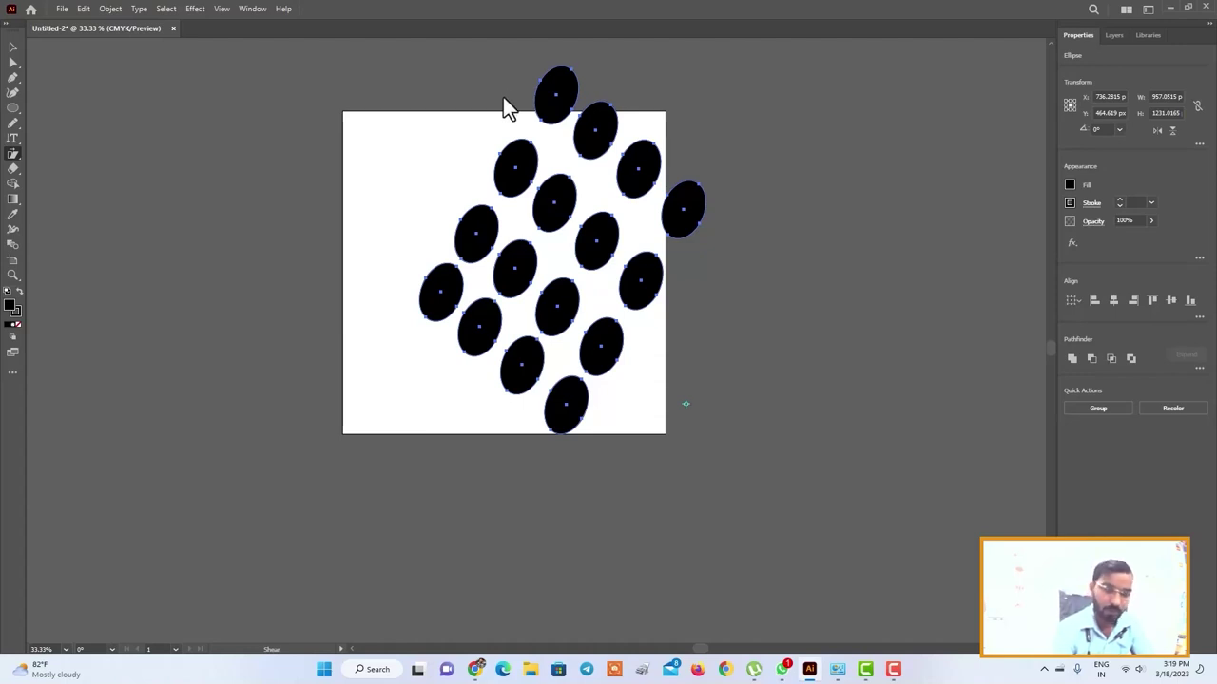
click(13, 46)
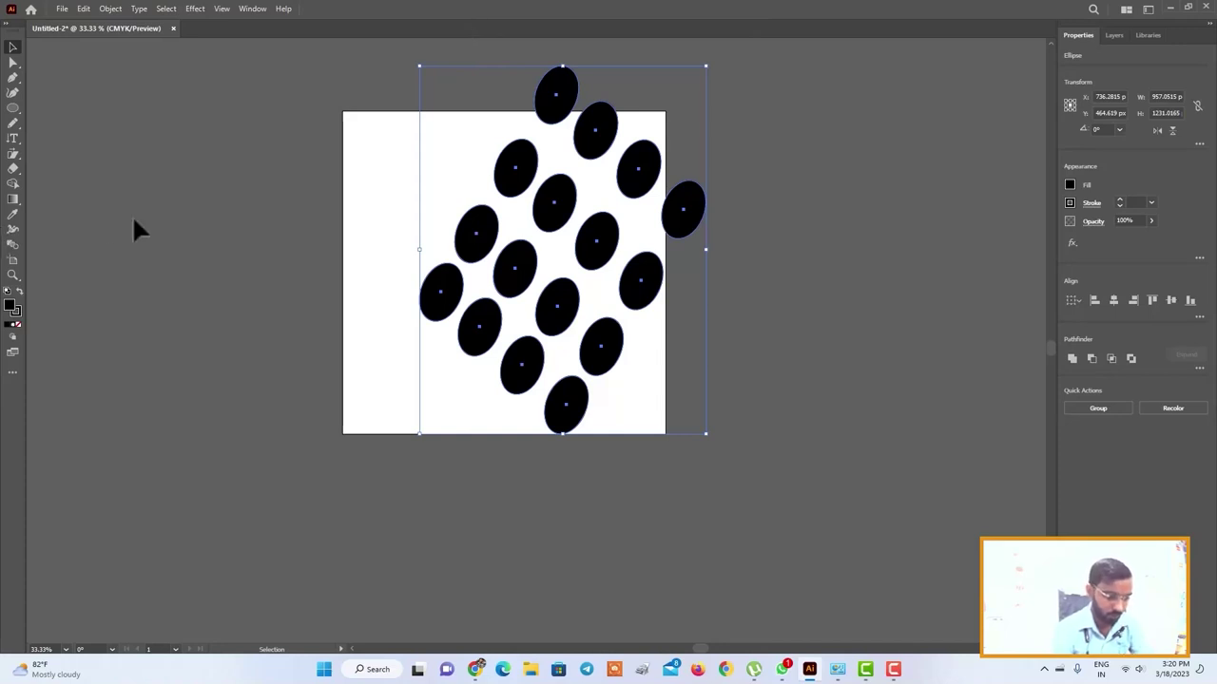
Step: Delete the ellipse grid and draw a large yellow-filled ellipse, about 557 × 656 px, at upper left
key(Delete)
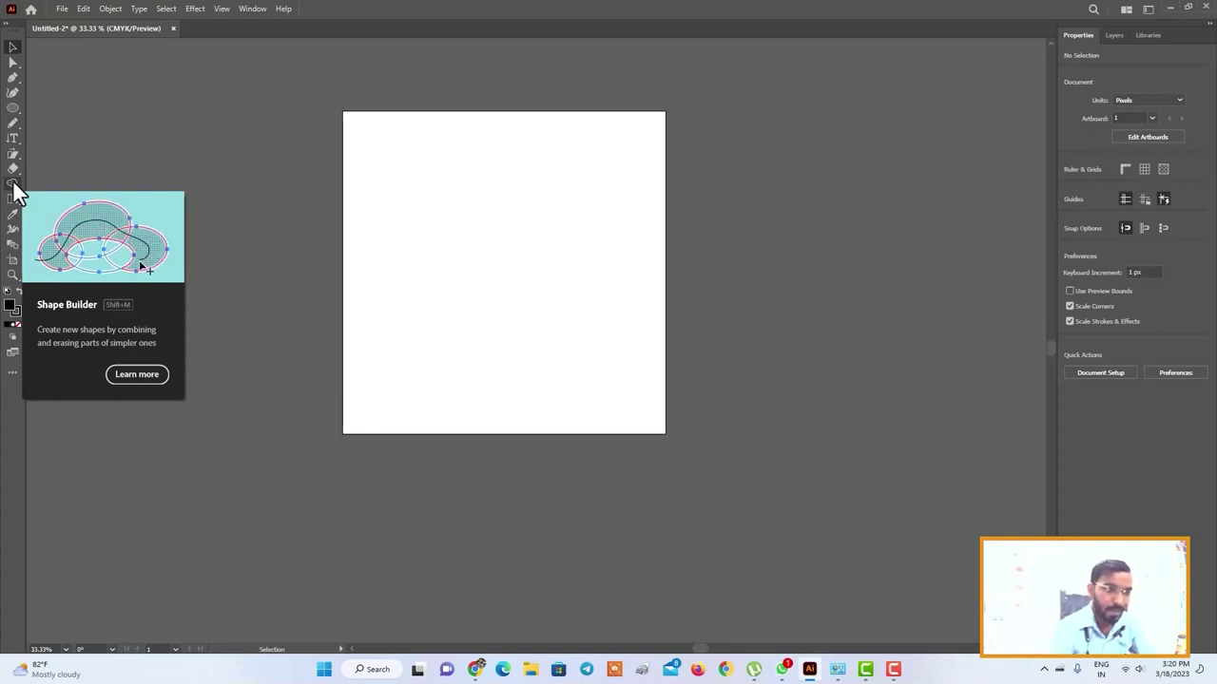
right_click(14, 107)
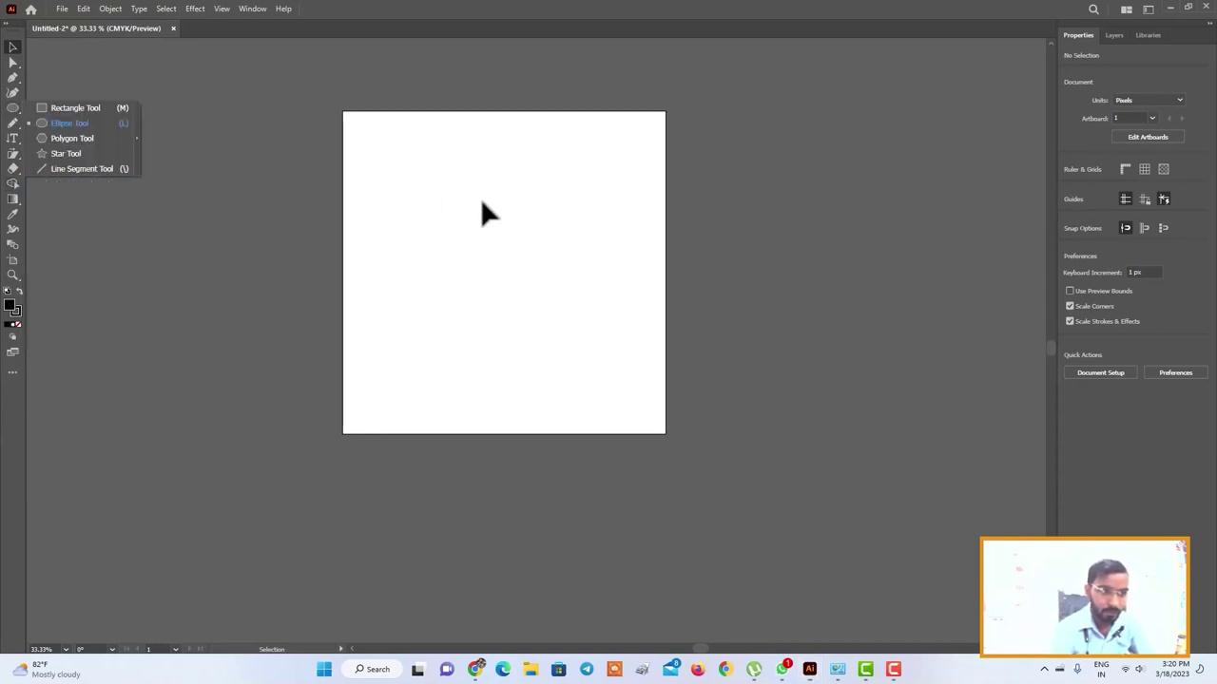
click(89, 121)
mouse_move(401, 147)
mouse_down()
mouse_move(533, 264)
mouse_move(569, 344)
mouse_up()
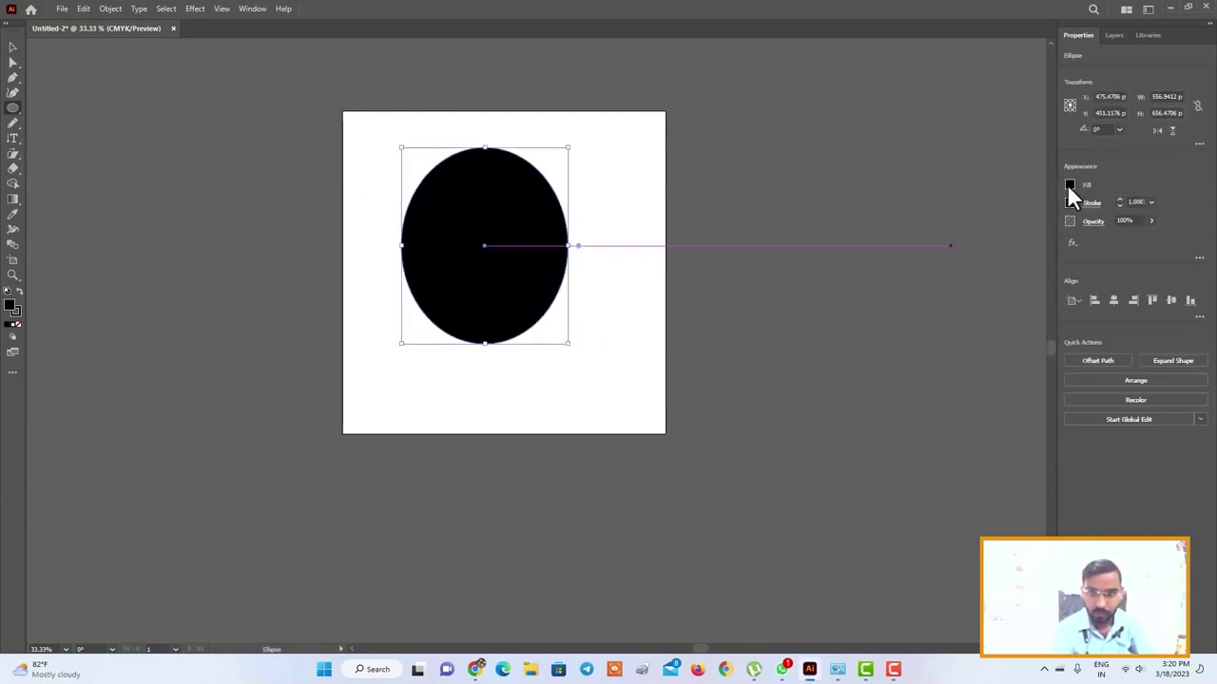
click(1069, 185)
click(977, 232)
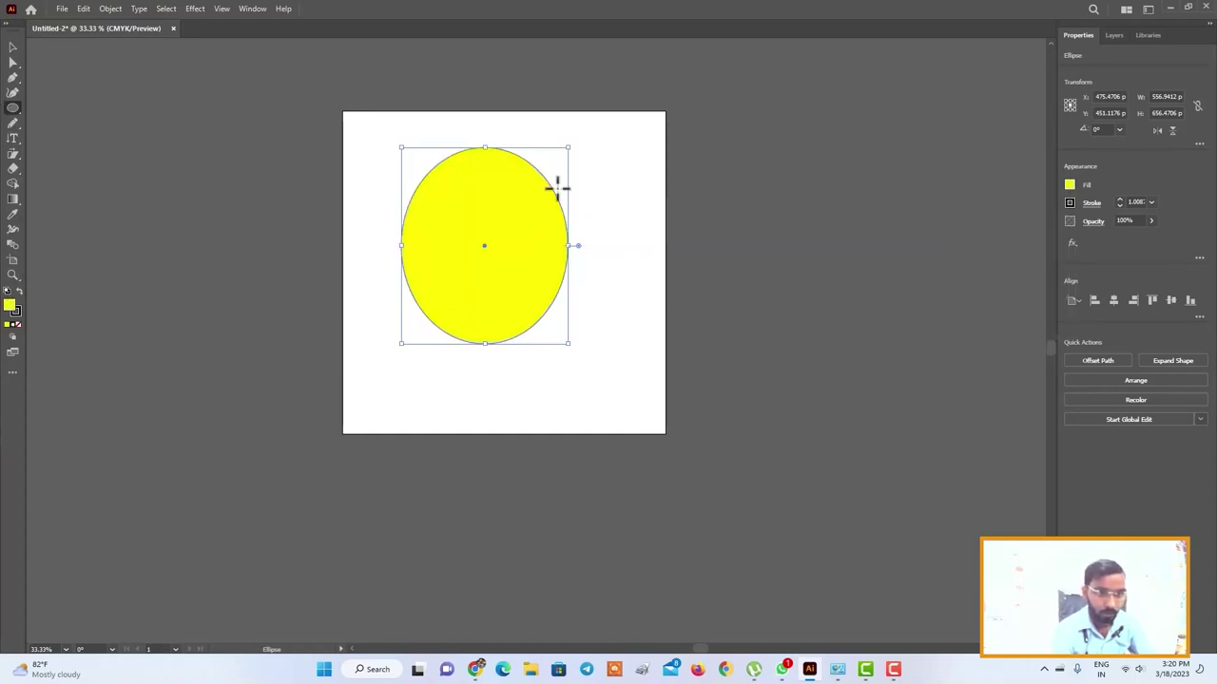
Step: Draw a second ellipse overlapping the first and nudge it up and left
mouse_move(537, 174)
mouse_down()
mouse_move(635, 326)
mouse_move(696, 378)
mouse_up()
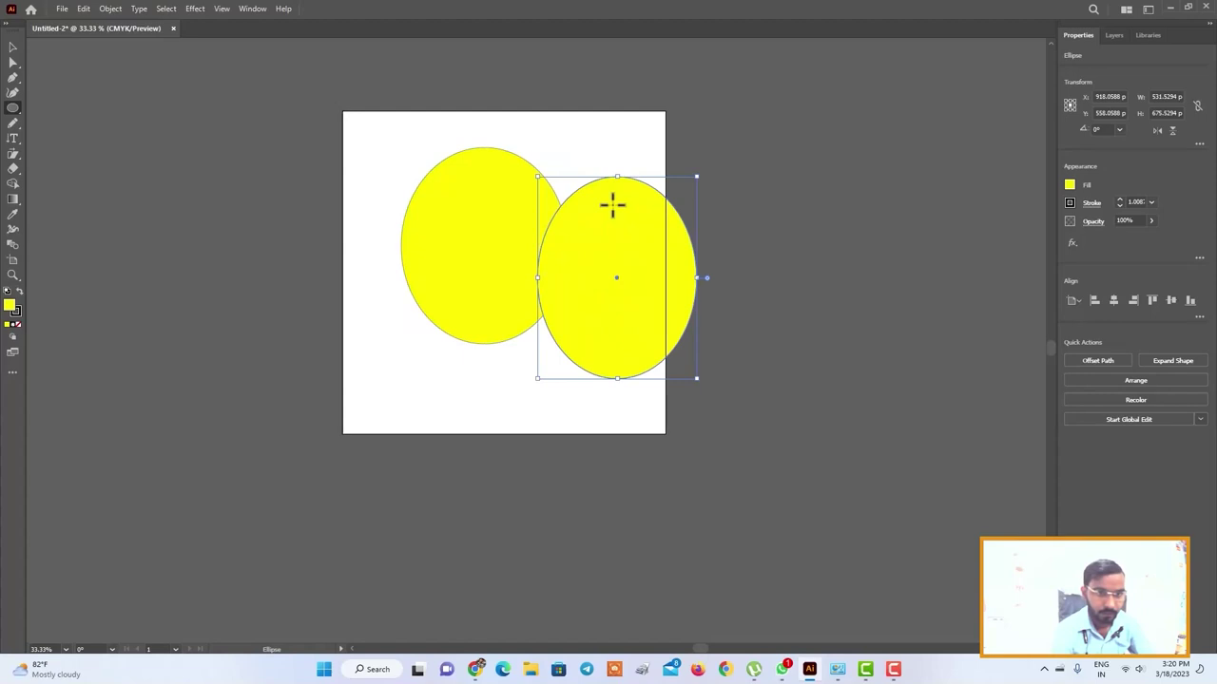
click(12, 47)
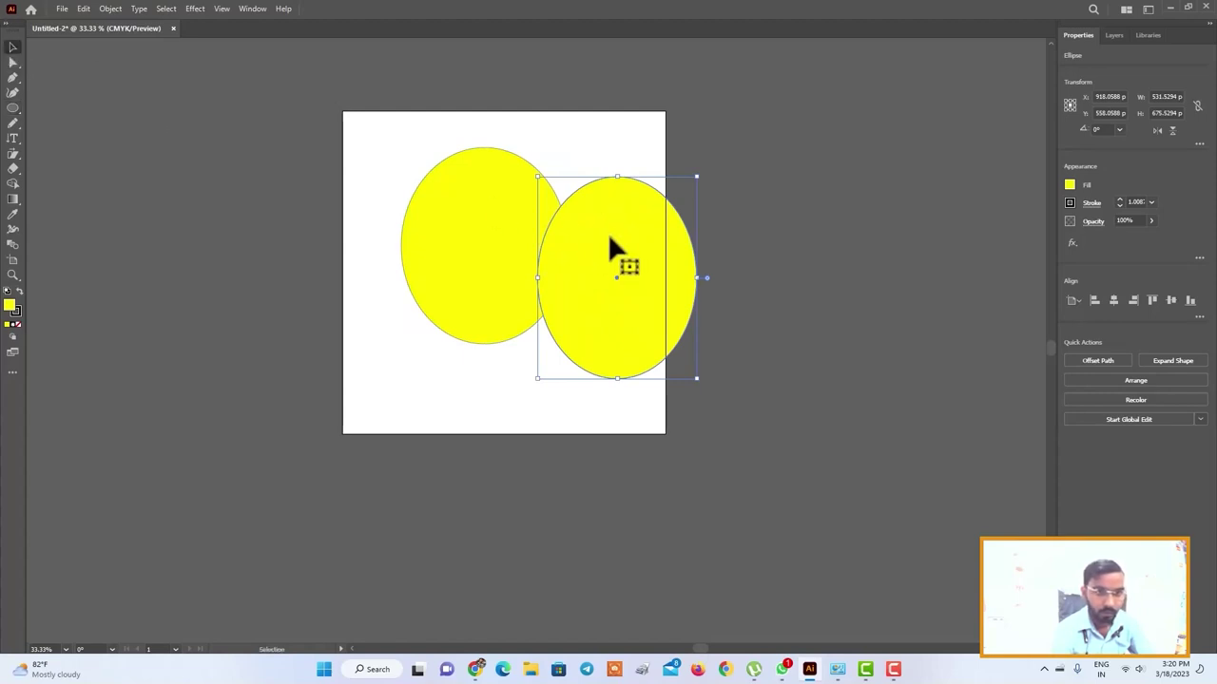
drag(608, 233, 588, 210)
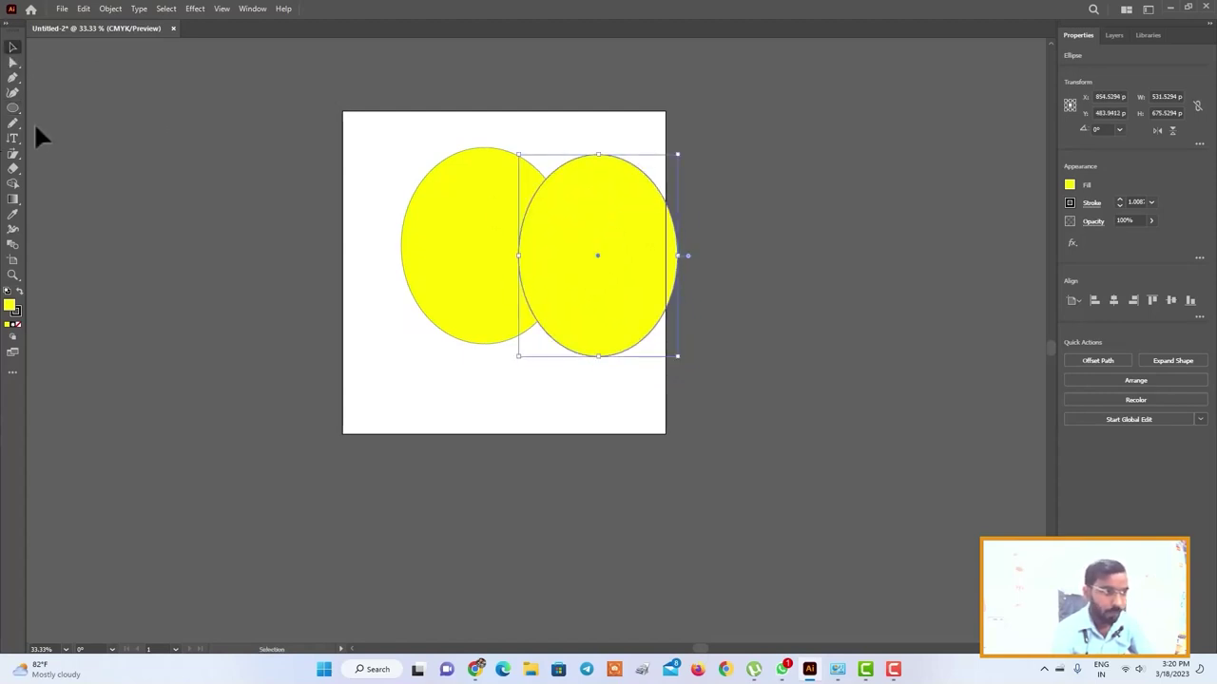
Step: Draw a yellow rectangle across the lower artboard, shortening it to the bottom edge
right_click(11, 110)
click(57, 109)
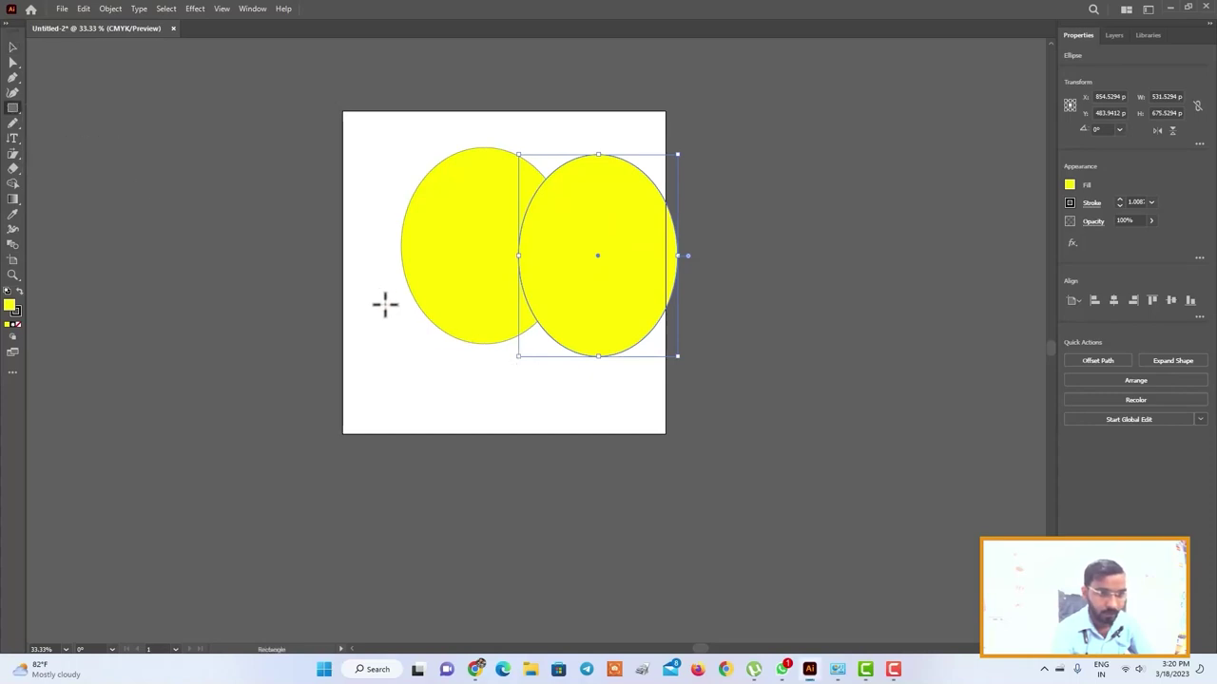
drag(364, 294, 668, 454)
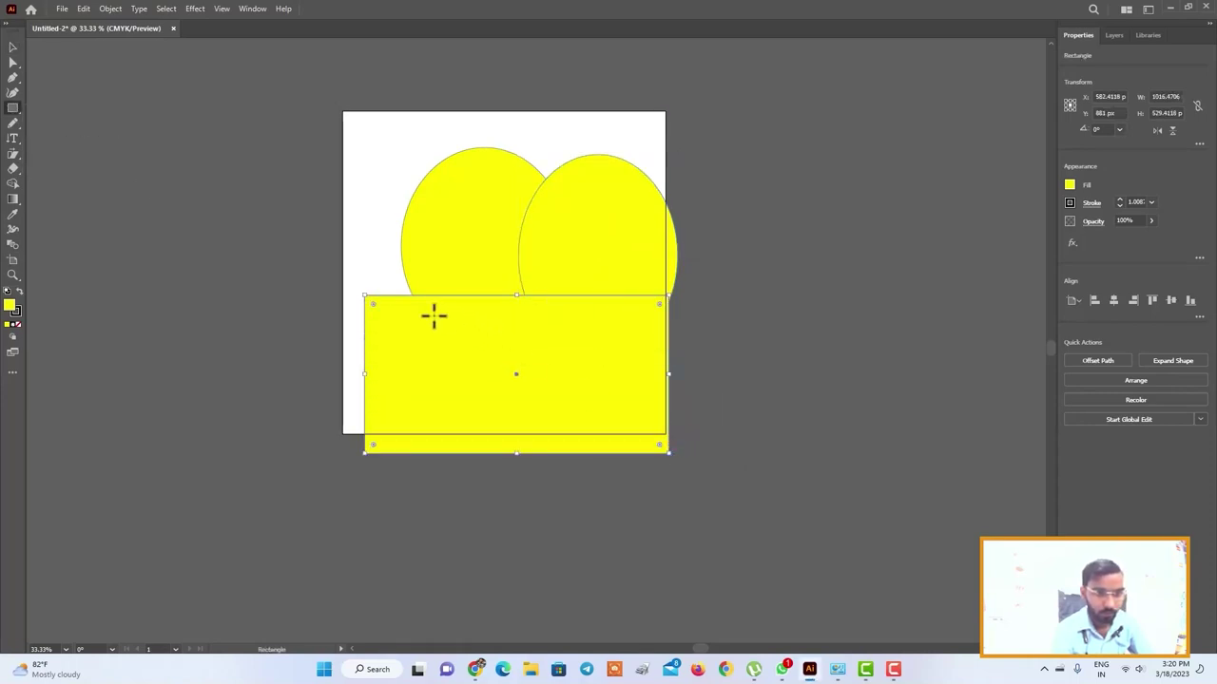
click(13, 47)
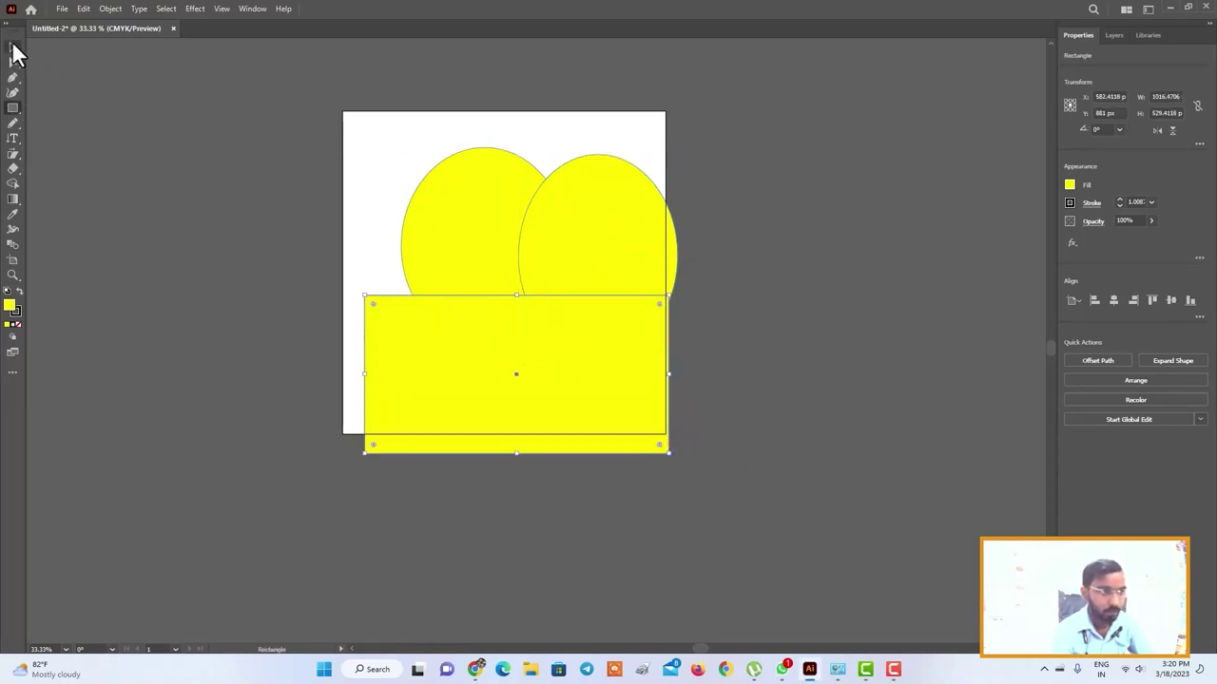
click(354, 136)
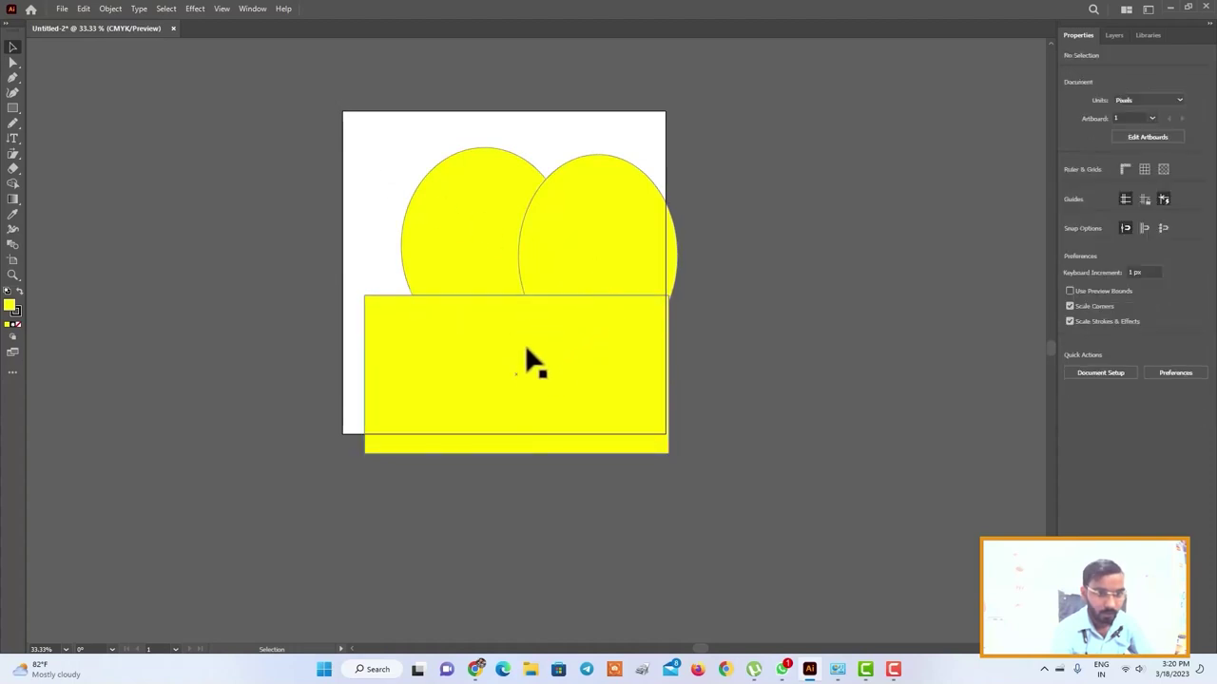
click(525, 442)
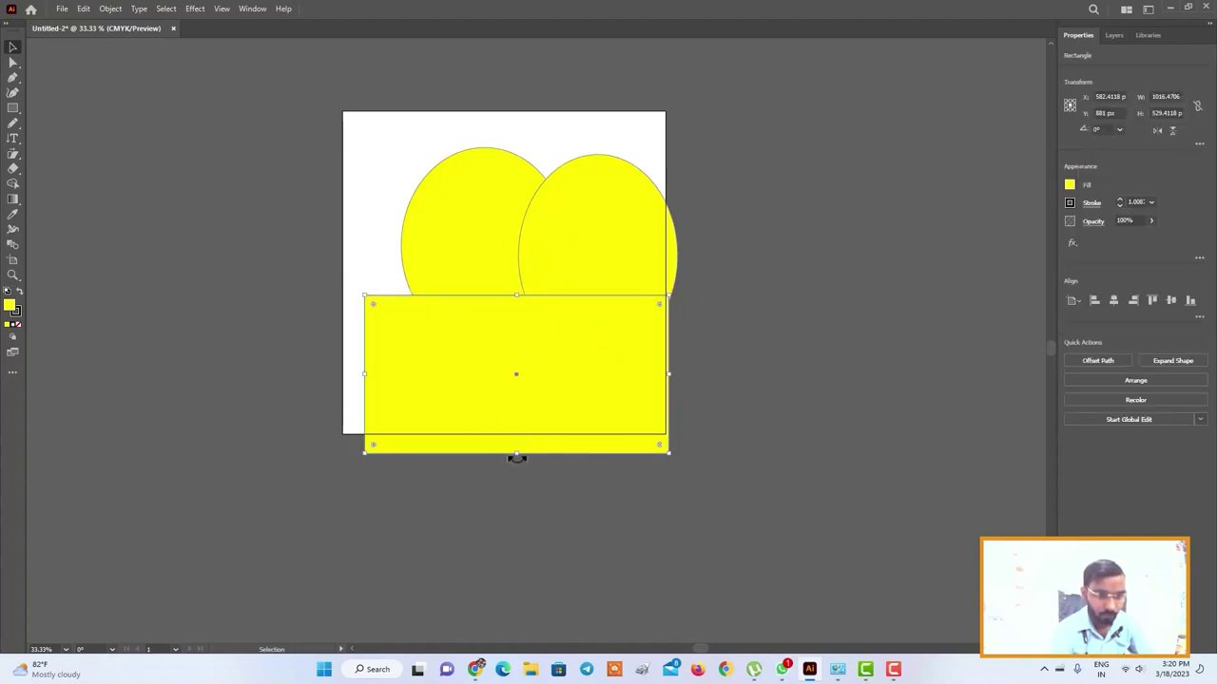
drag(516, 453, 516, 424)
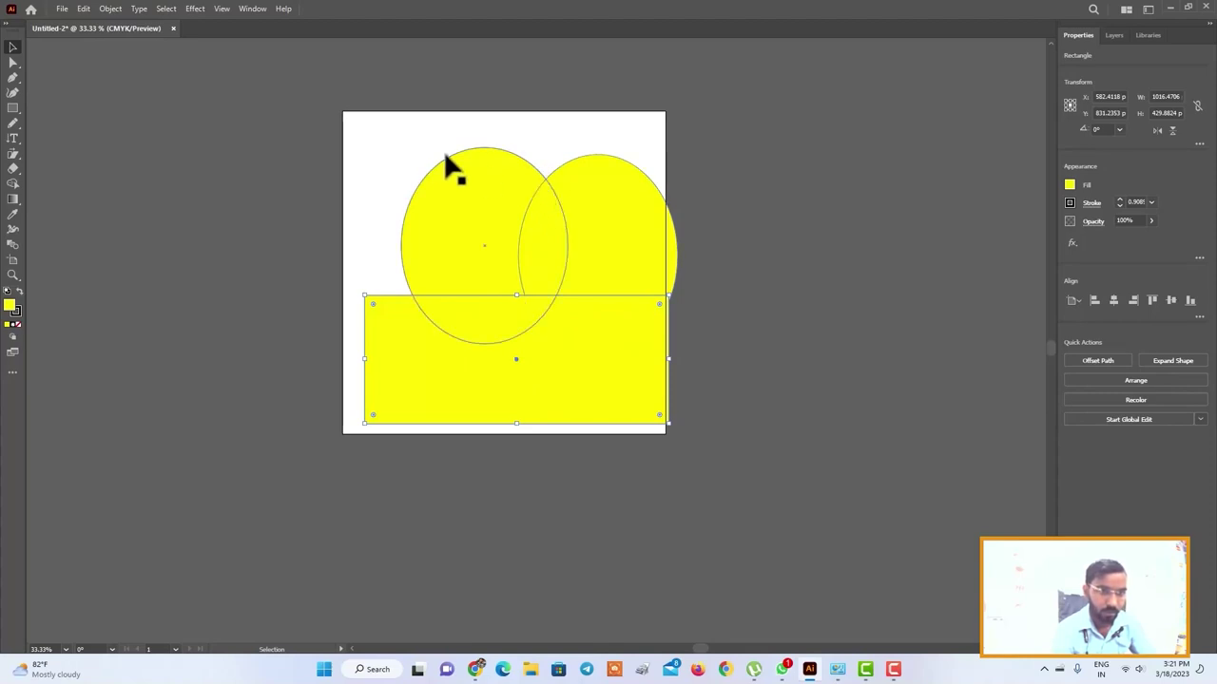
Step: Select both yellow ellipses and the rectangle and group them via the context menu
key(ctrl+a)
right_click(504, 291)
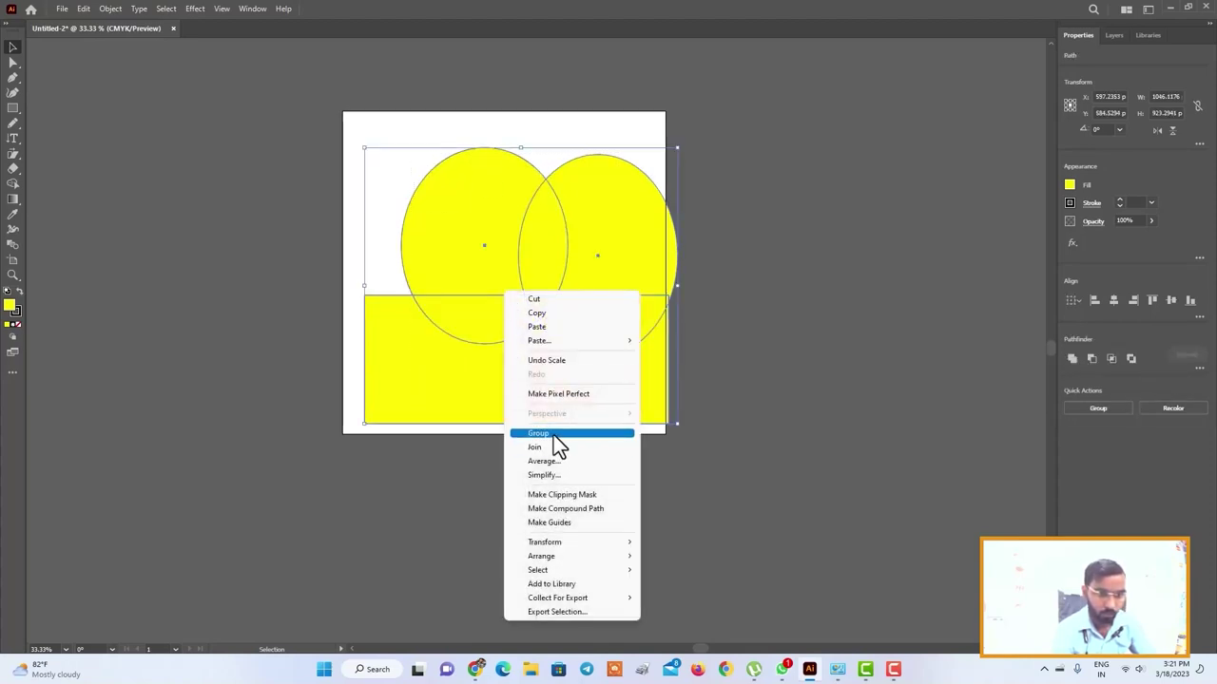
click(553, 435)
click(893, 330)
click(537, 266)
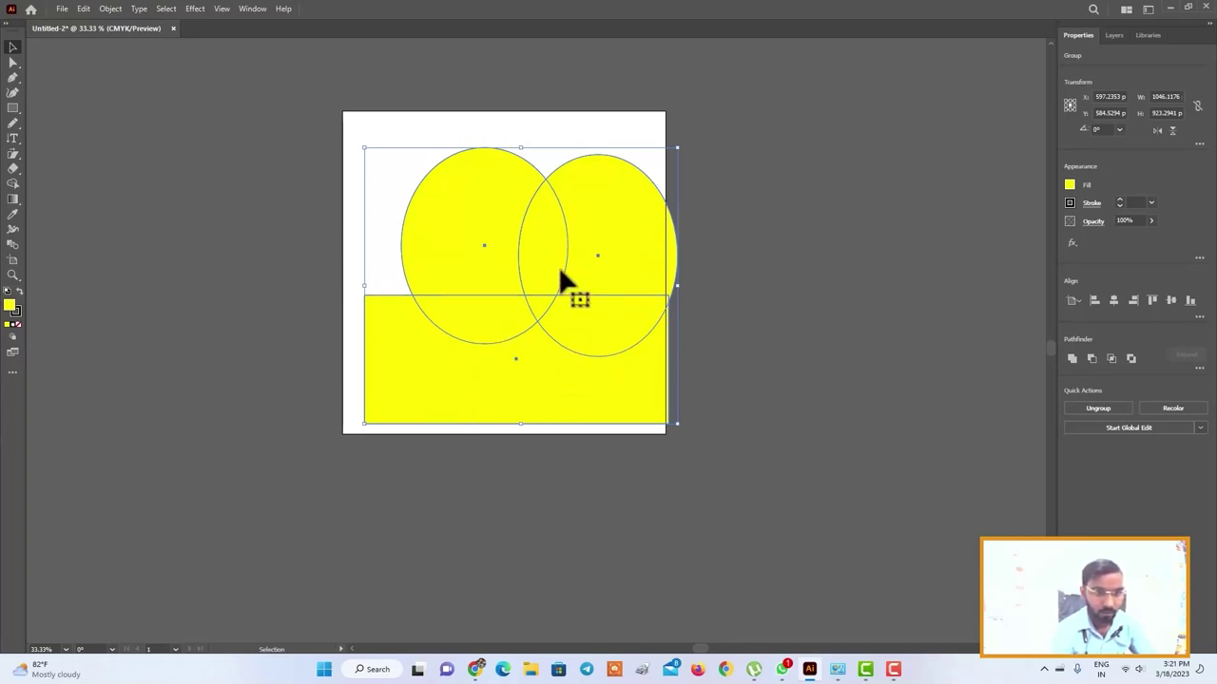
click(14, 183)
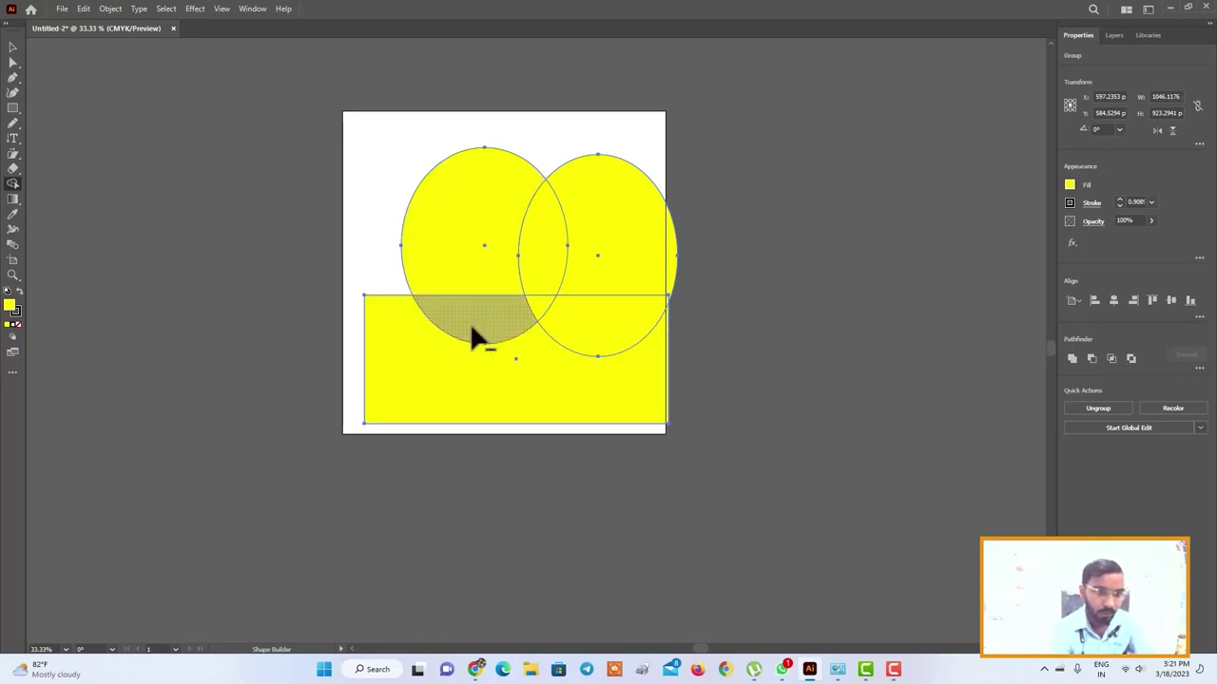
Step: With Shape Builder, delete both circle–rectangle overlaps and the lens between the two circles
alt+click(471, 328)
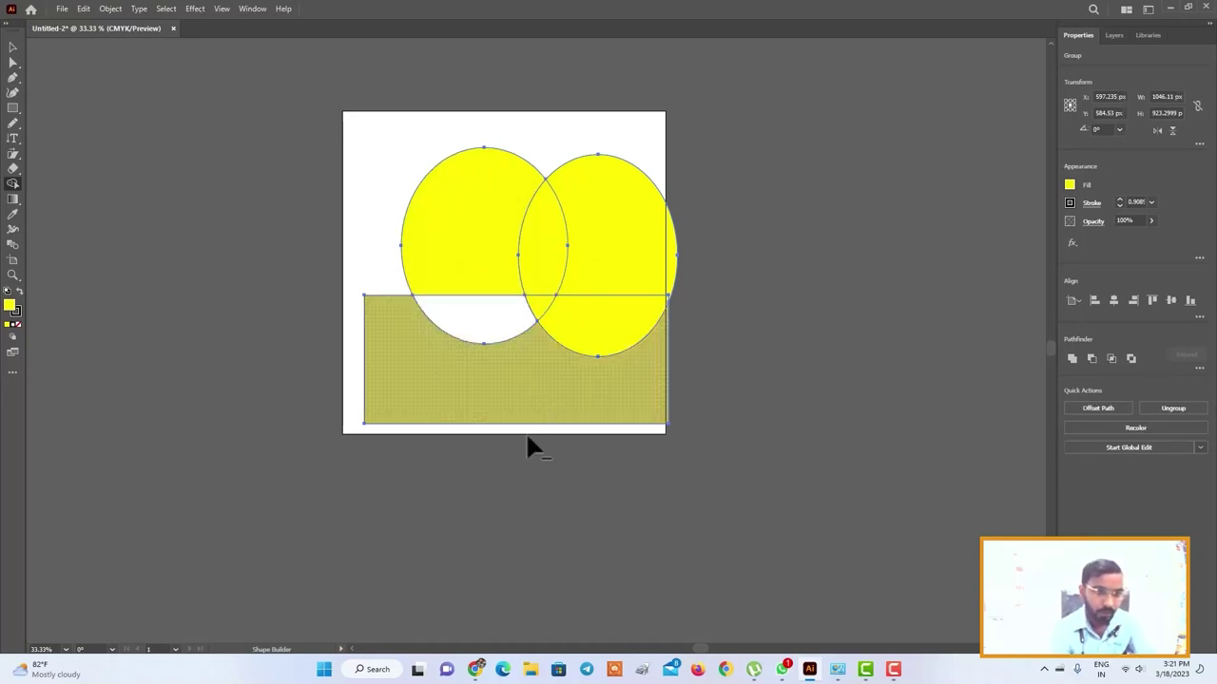
alt+click(581, 324)
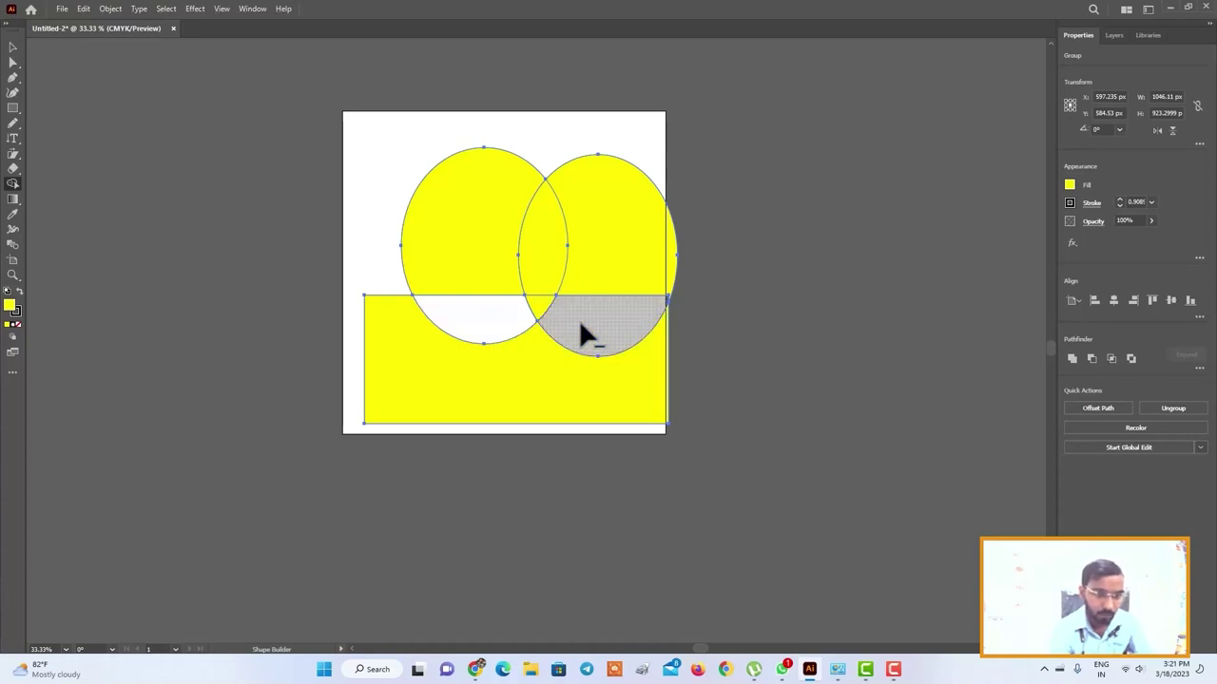
alt+click(580, 325)
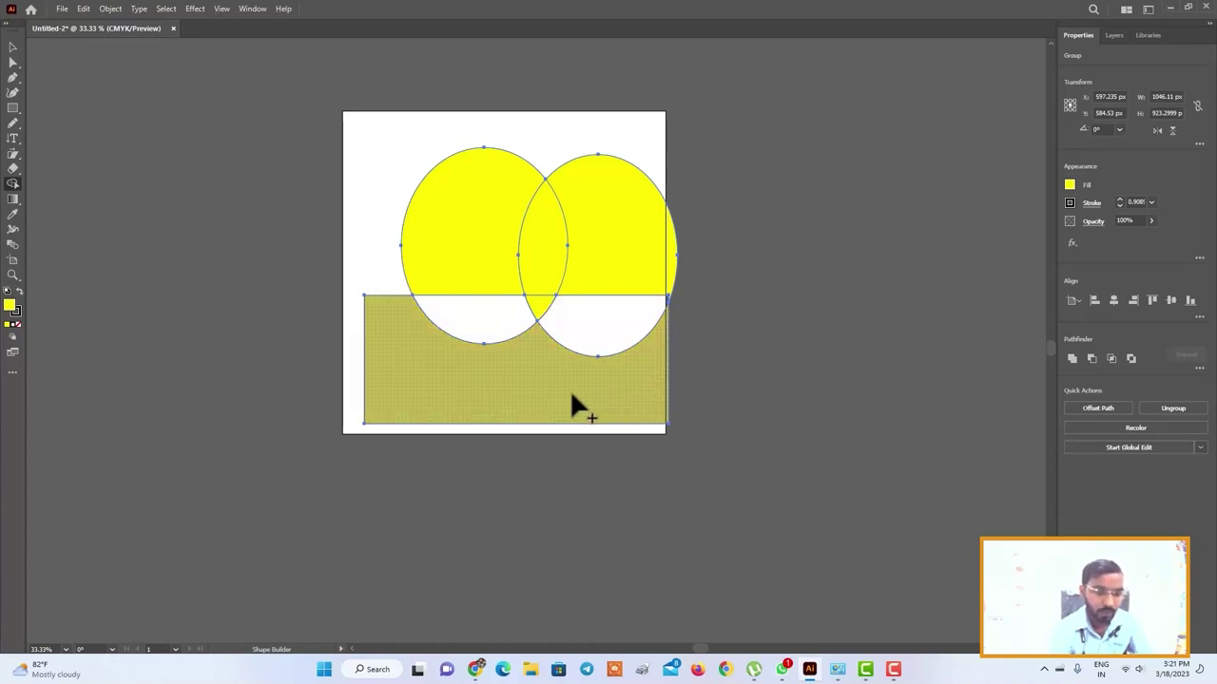
click(522, 375)
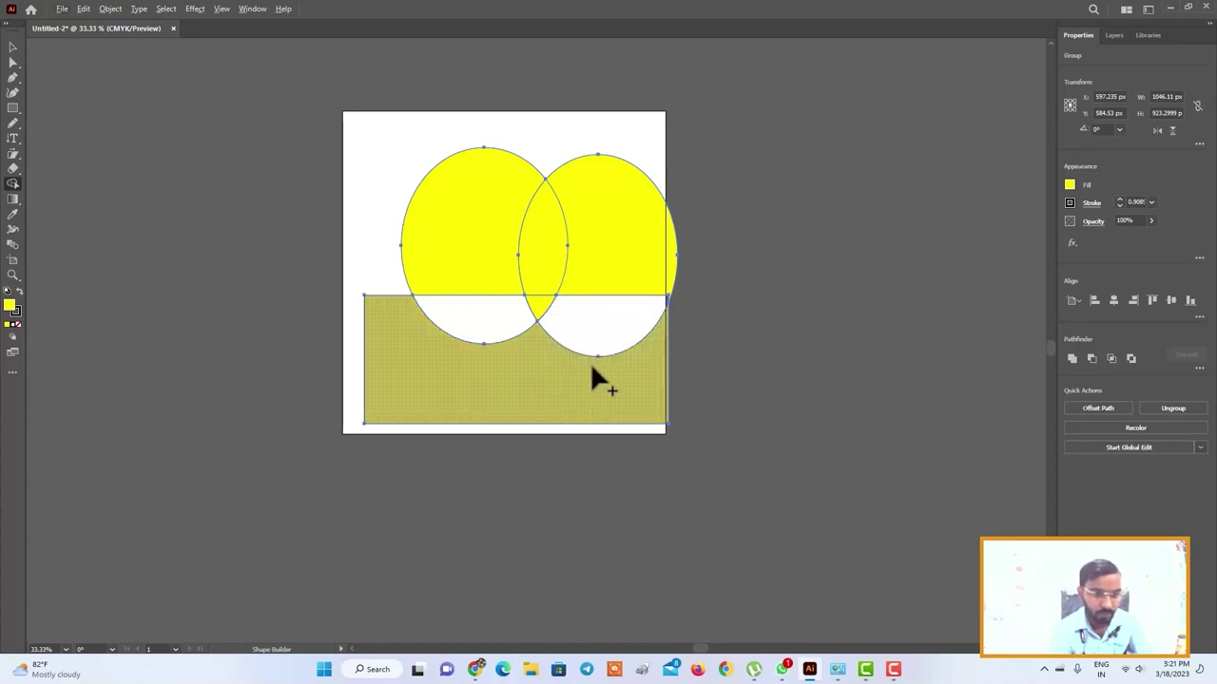
alt+click(531, 321)
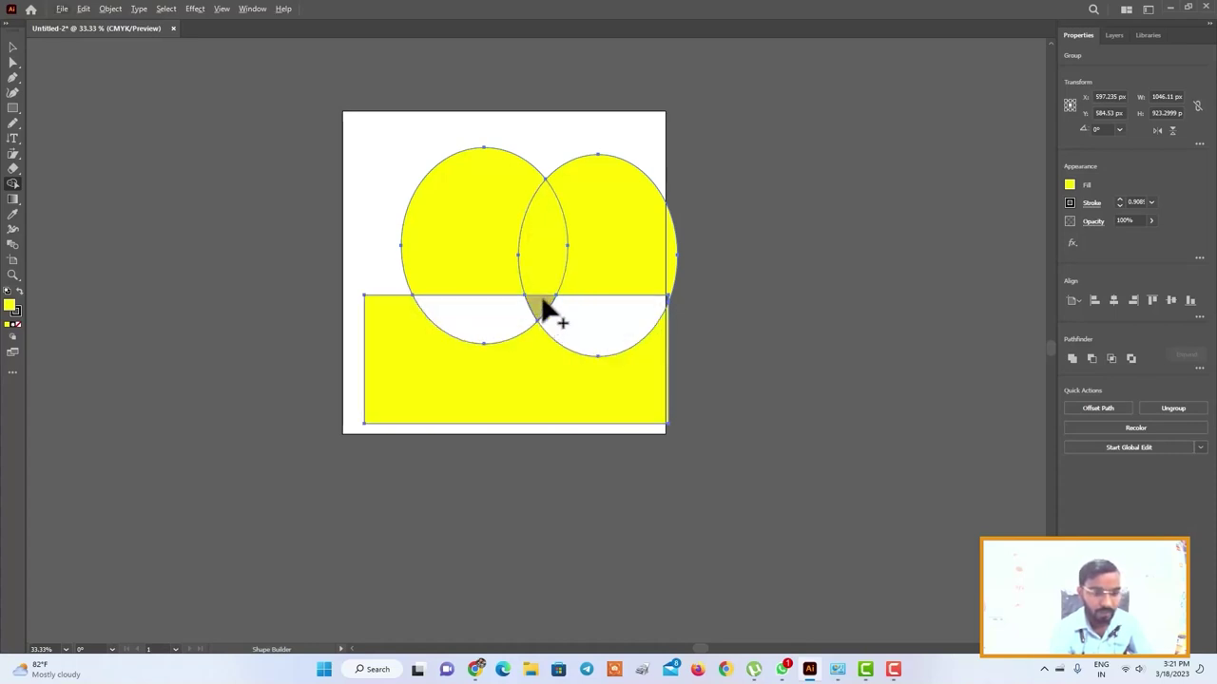
alt+click(541, 239)
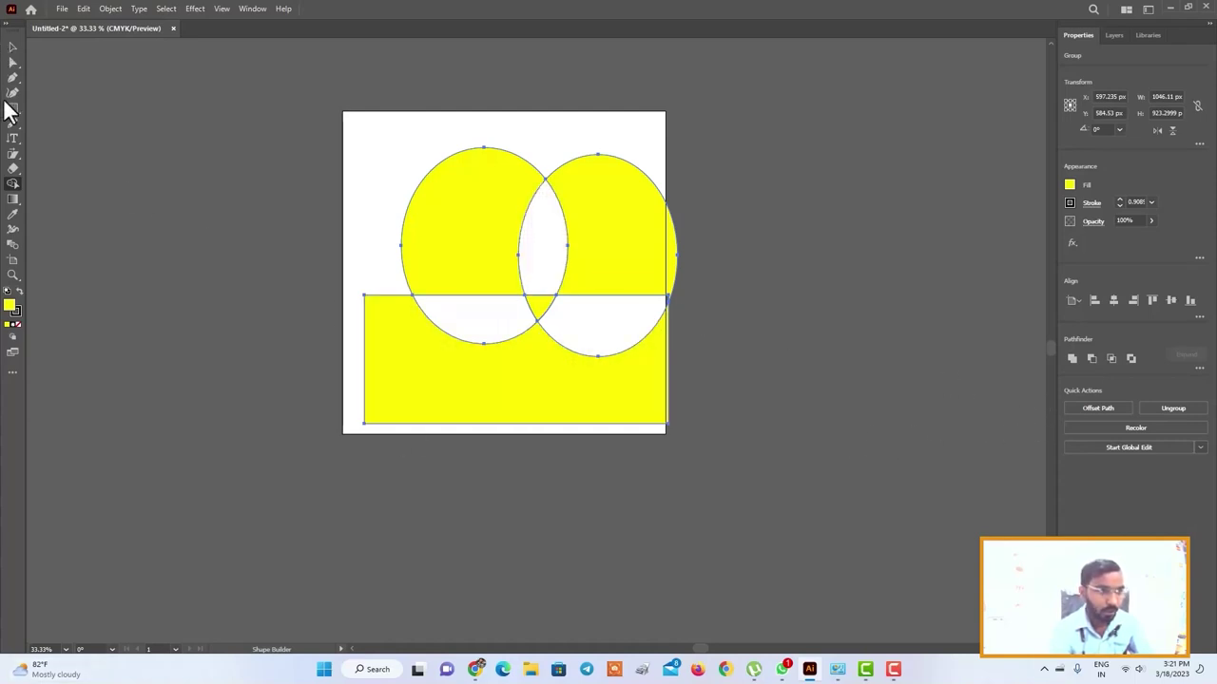
drag(9, 112, 60, 129)
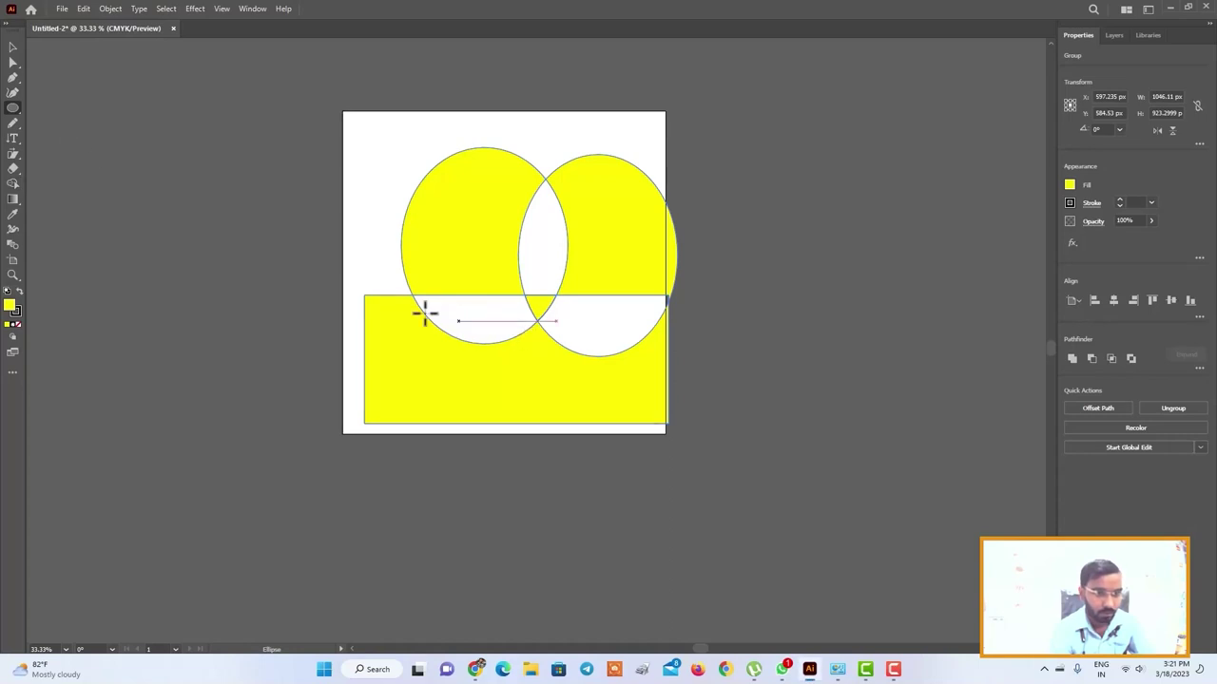
Step: Draw a wide ellipse over the rectangle, then marquee-select all shapes and group them
drag(386, 275, 654, 426)
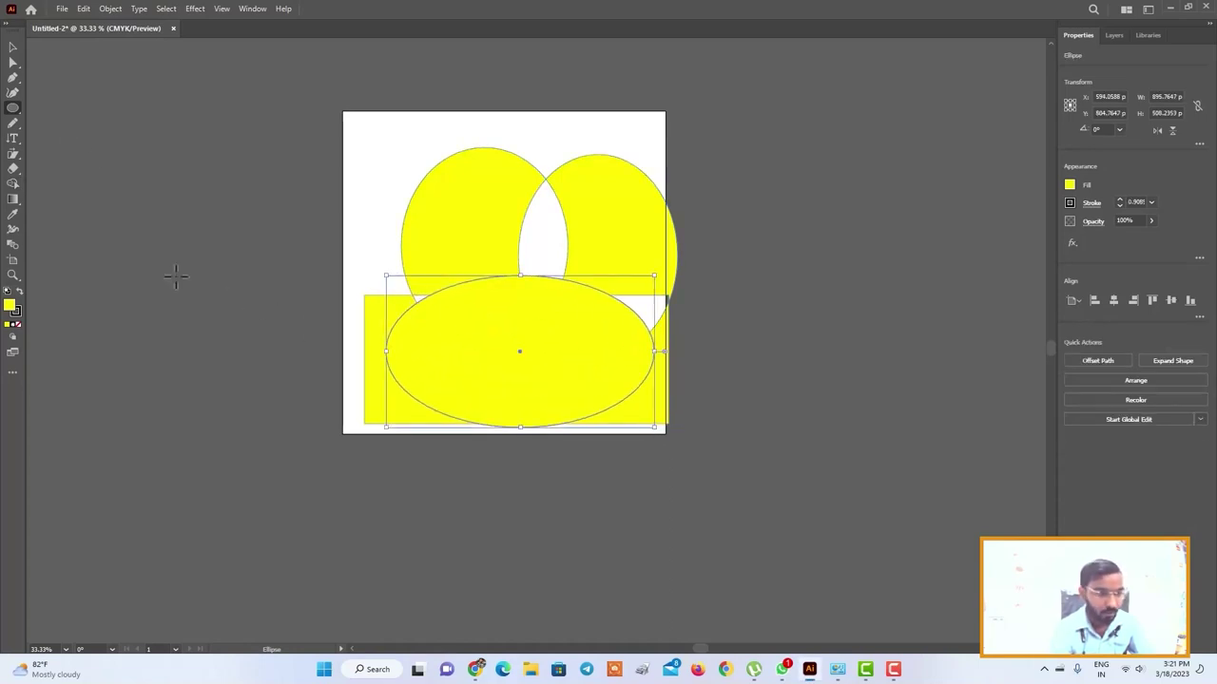
click(12, 183)
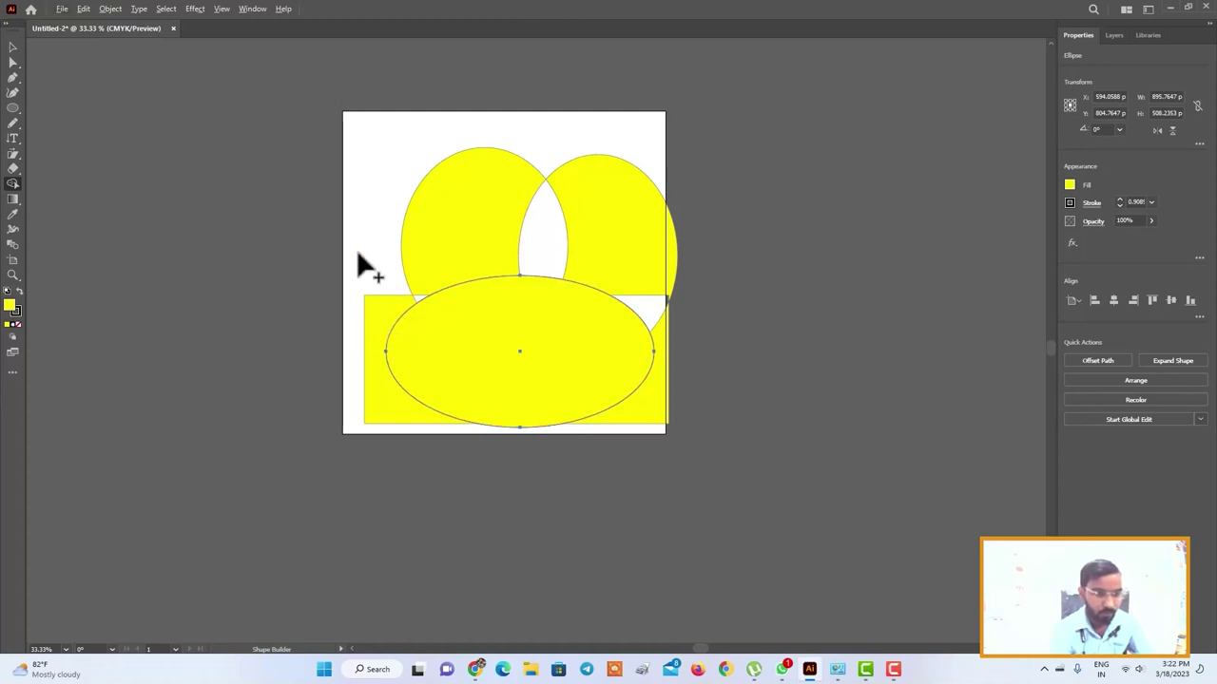
click(12, 46)
drag(374, 181, 567, 440)
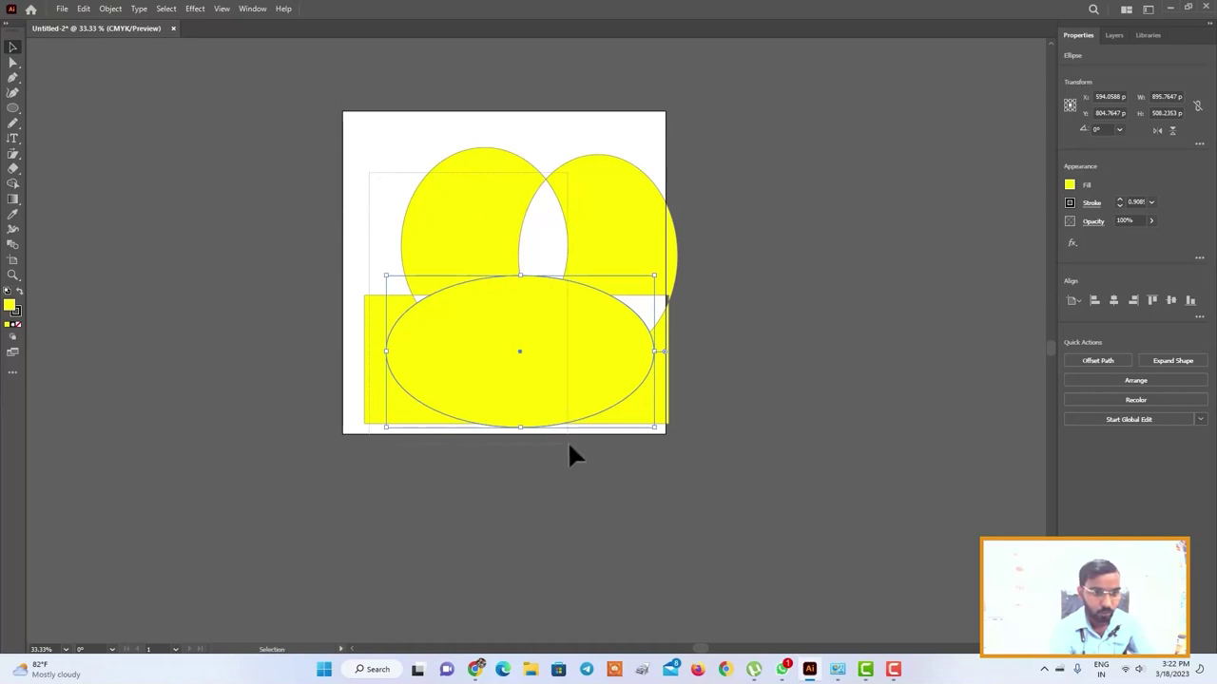
right_click(510, 367)
click(559, 530)
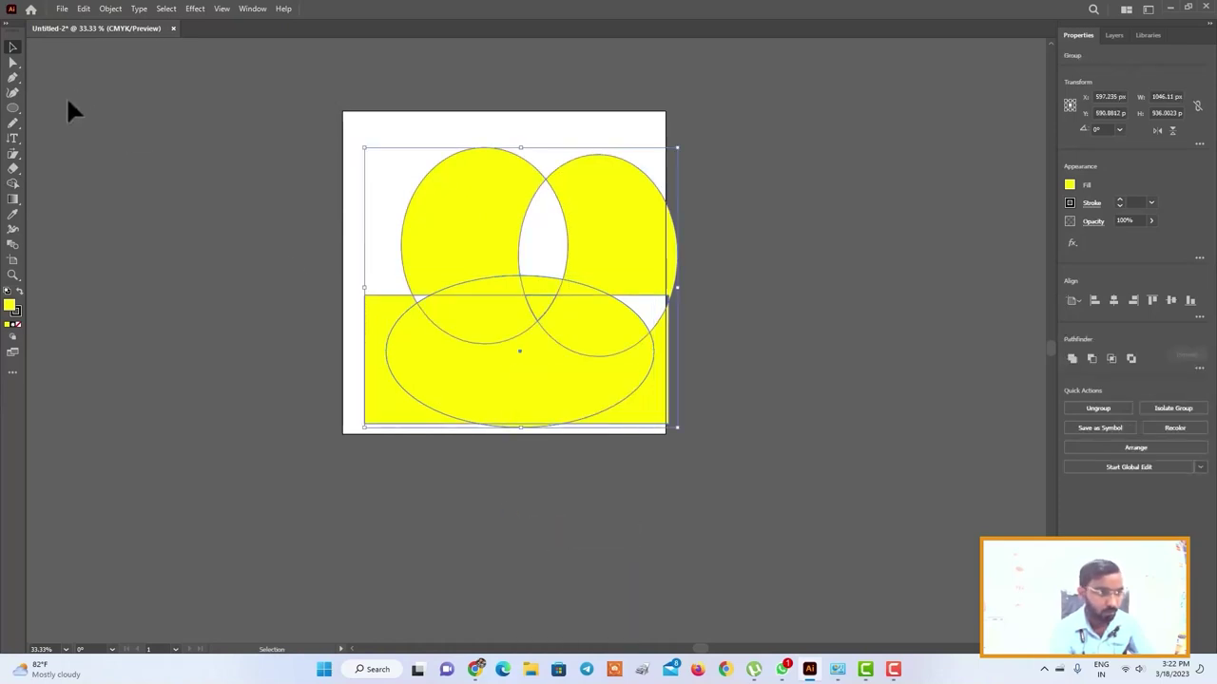
click(13, 183)
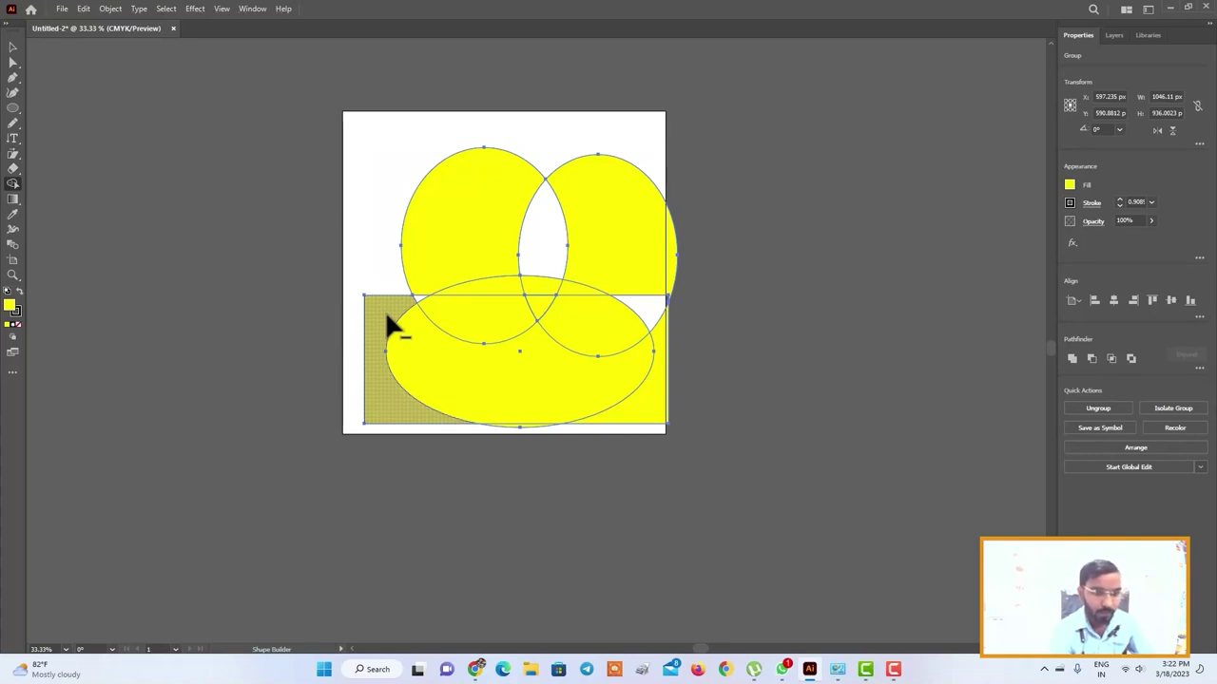
Step: Delete the rectangle's leftover strips and the overlaps between the circles and the lower ellipse
alt+click(389, 326)
alt+click(658, 413)
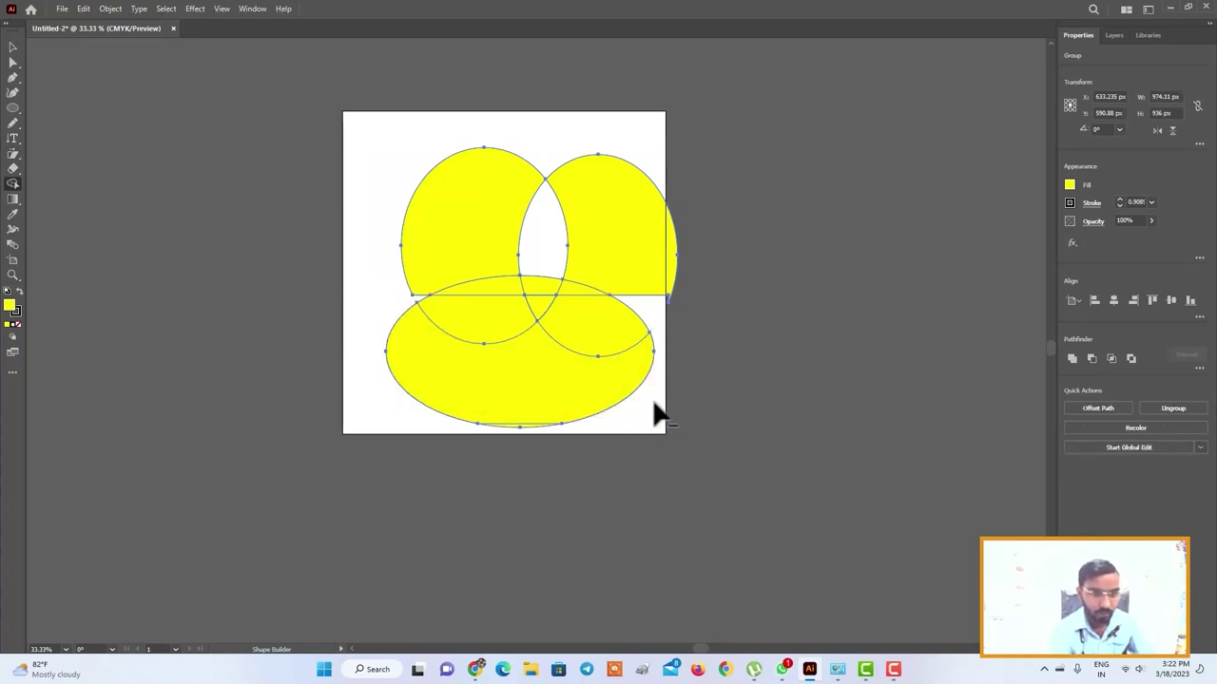
alt+click(581, 313)
alt+click(494, 316)
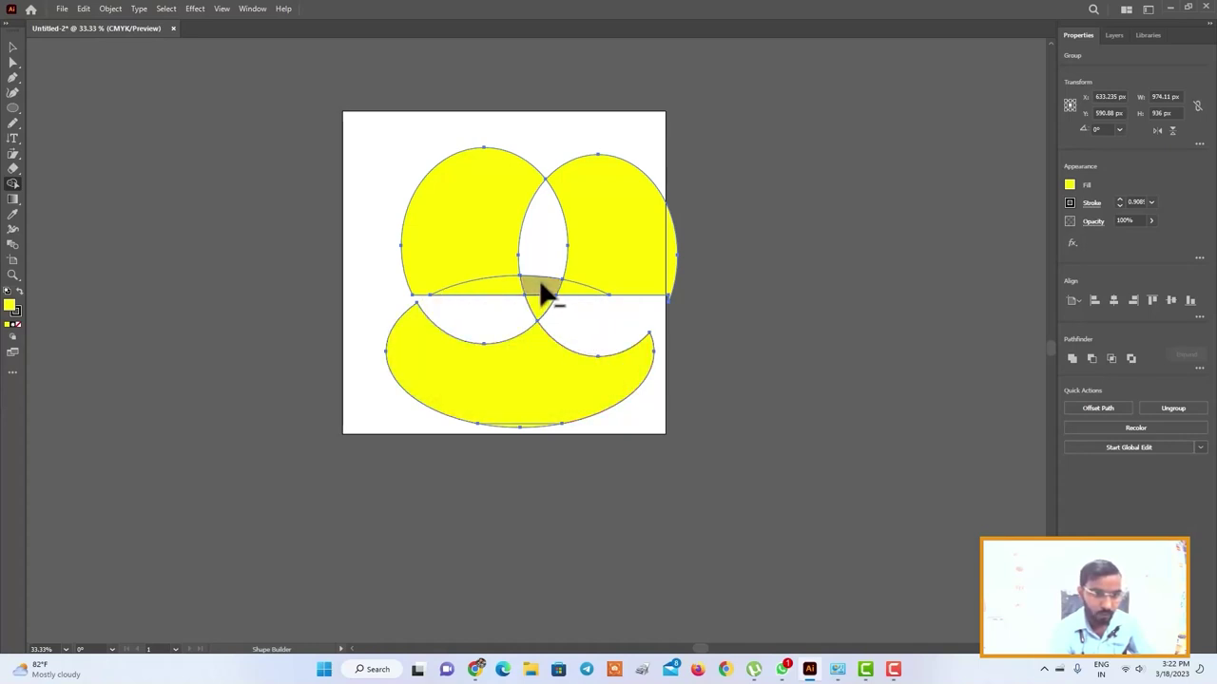
Step: Delete the small slivers and the lens where the top circles overlap
alt+click(508, 290)
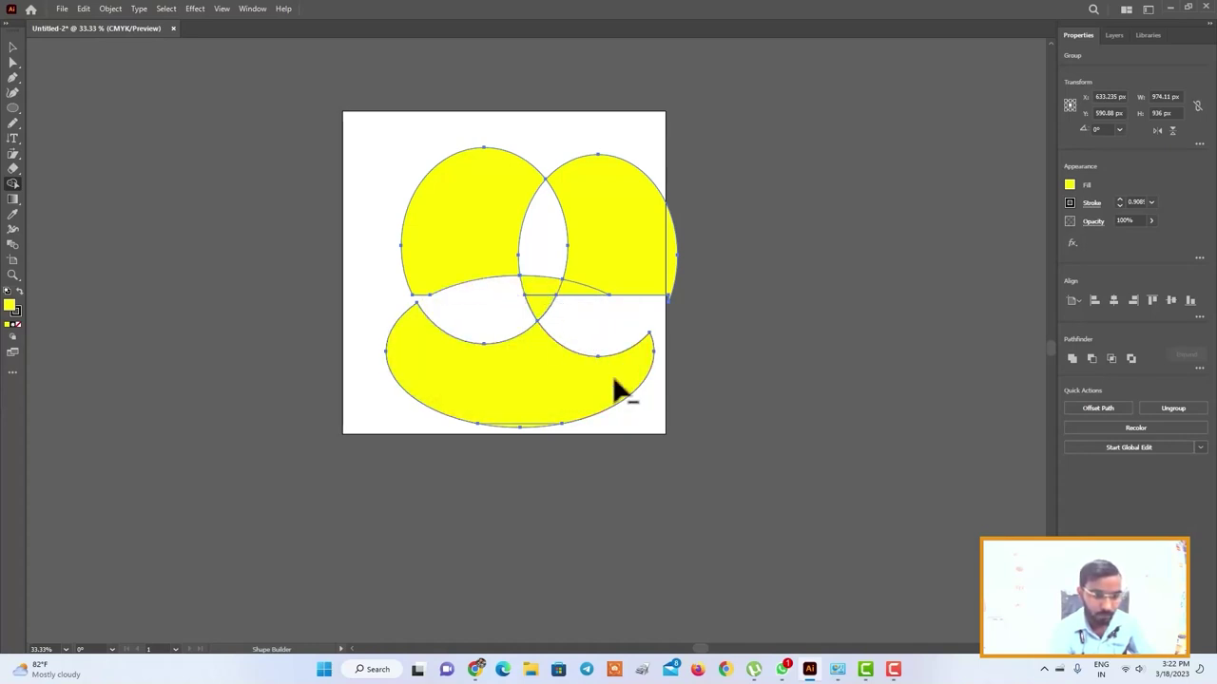
alt+click(587, 296)
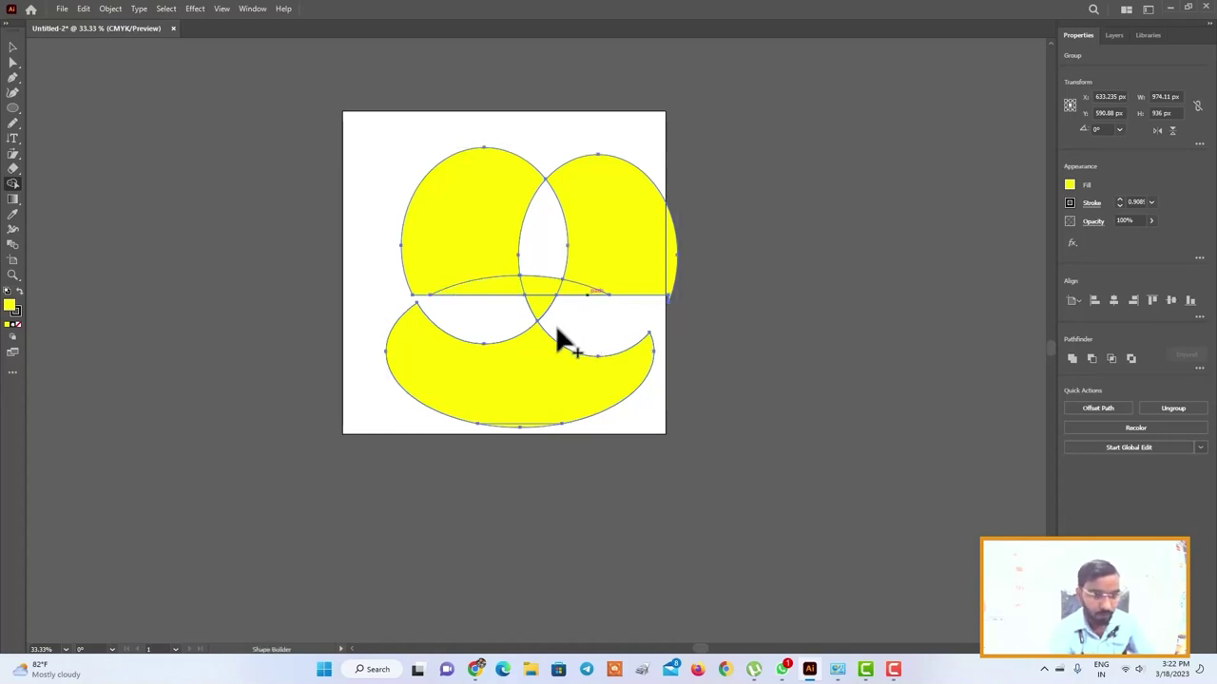
alt+click(543, 297)
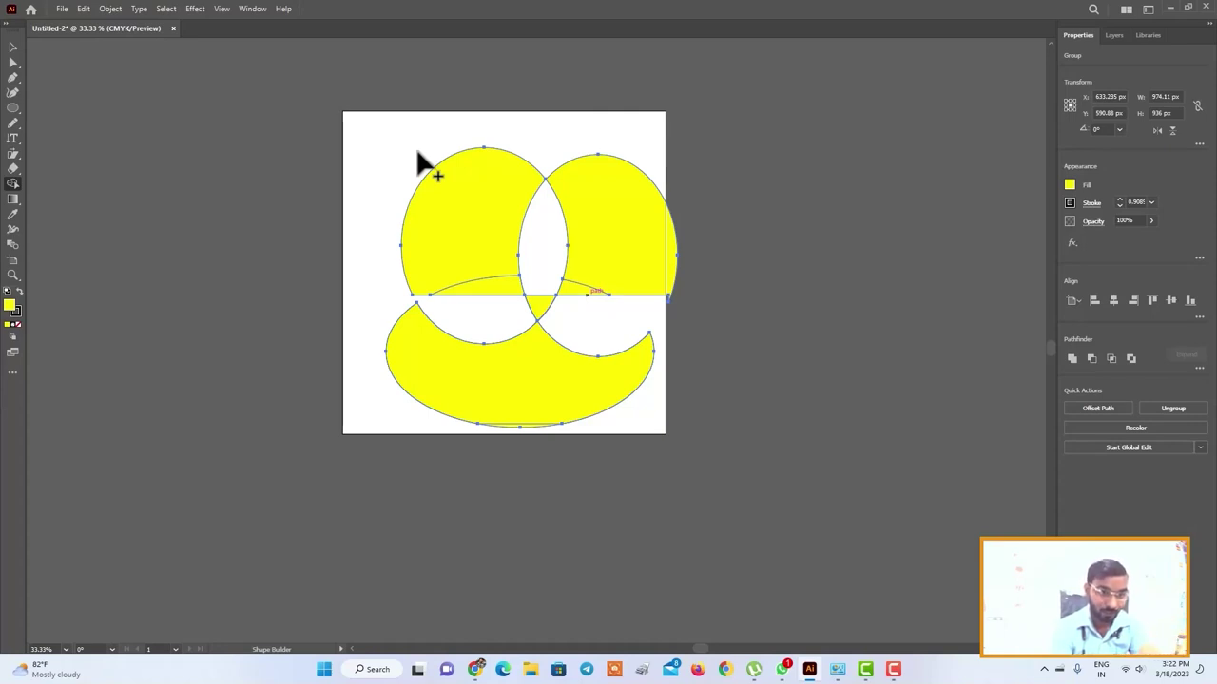
Step: Try merging the circles, the lens and the lower crescent with Shape Builder drags
drag(418, 154, 652, 461)
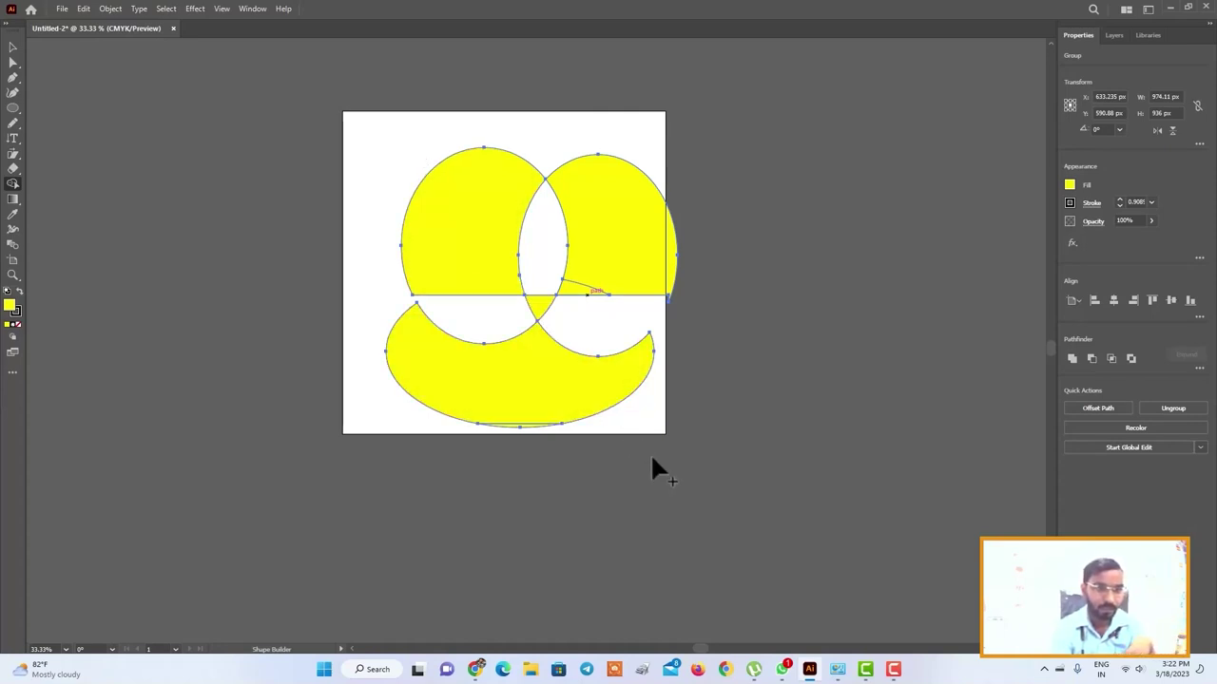
drag(558, 192, 499, 378)
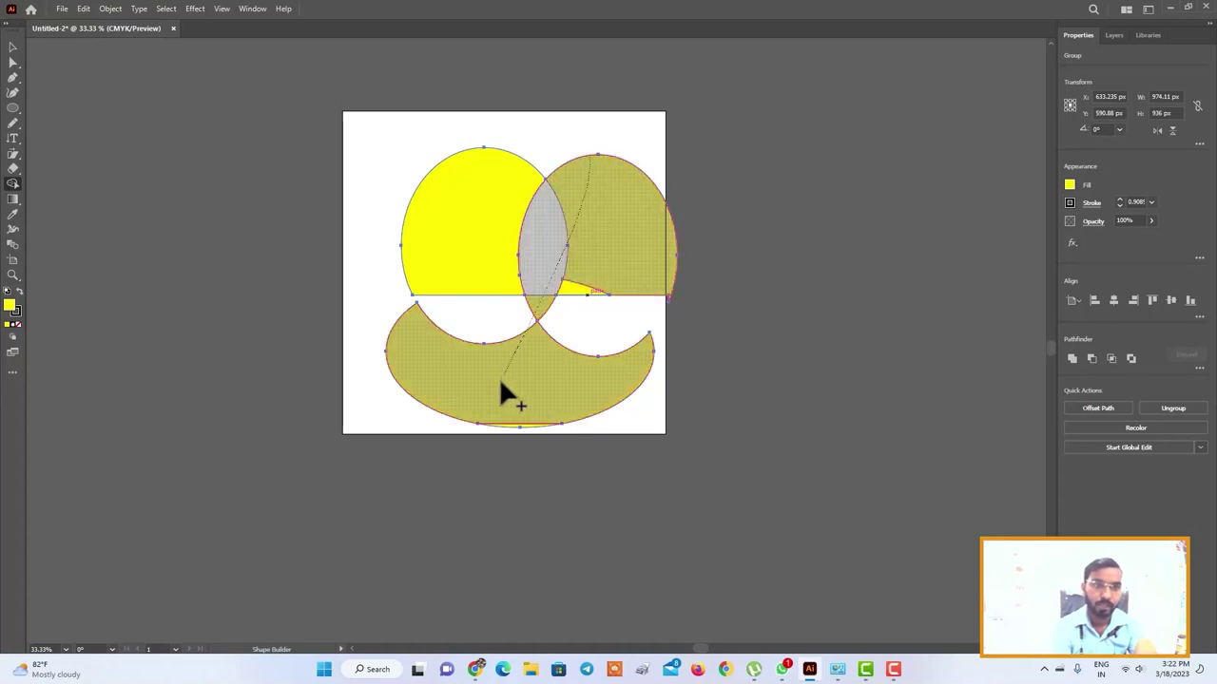
drag(618, 238, 394, 434)
drag(638, 222, 467, 447)
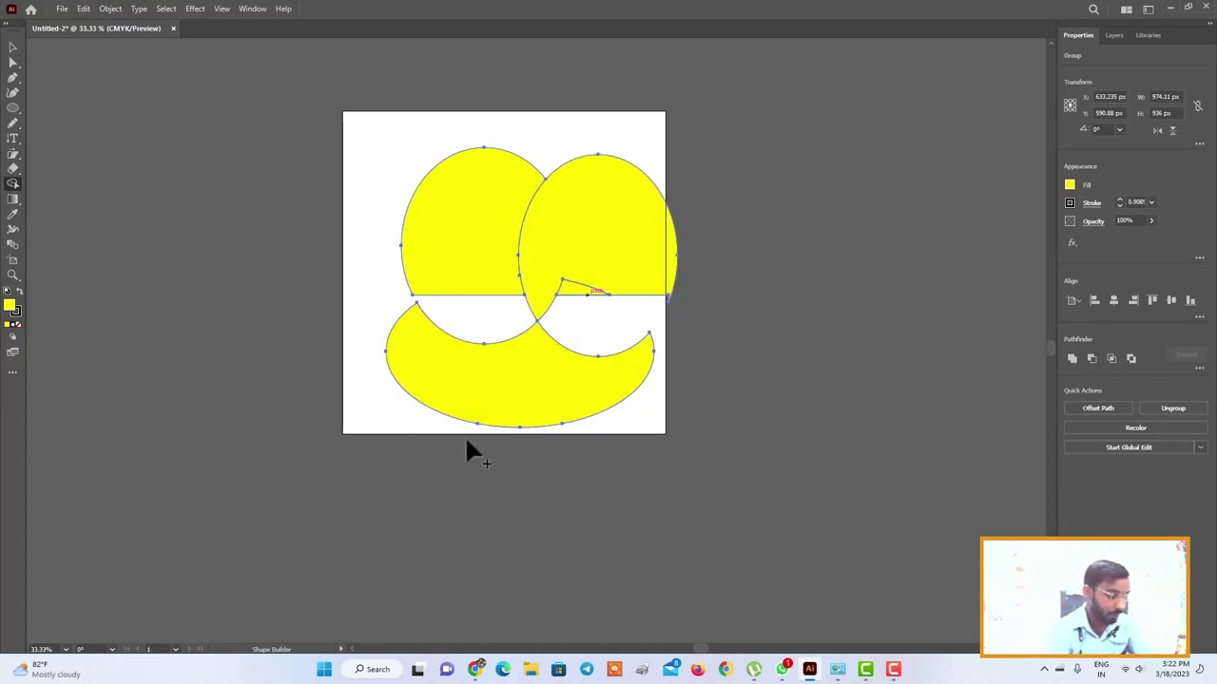
Step: Undo those merges, then merge the left circle, lens and right circle into one shape
key(v)
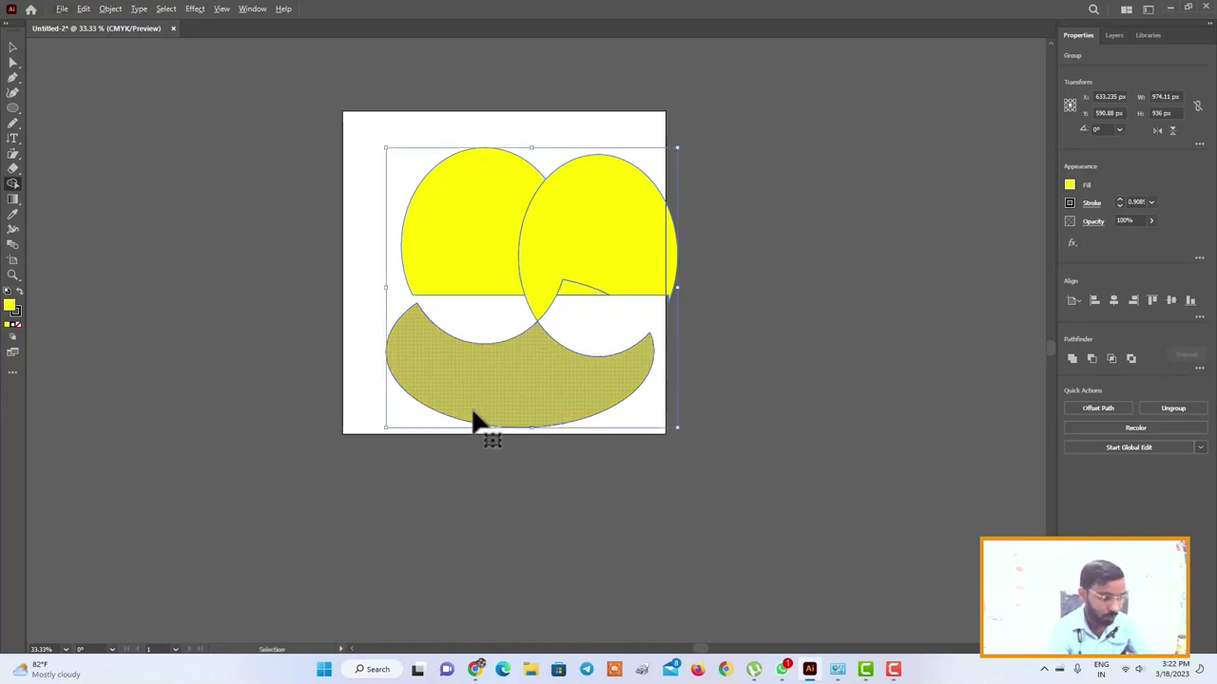
key(ctrl+z)
key(shift+m)
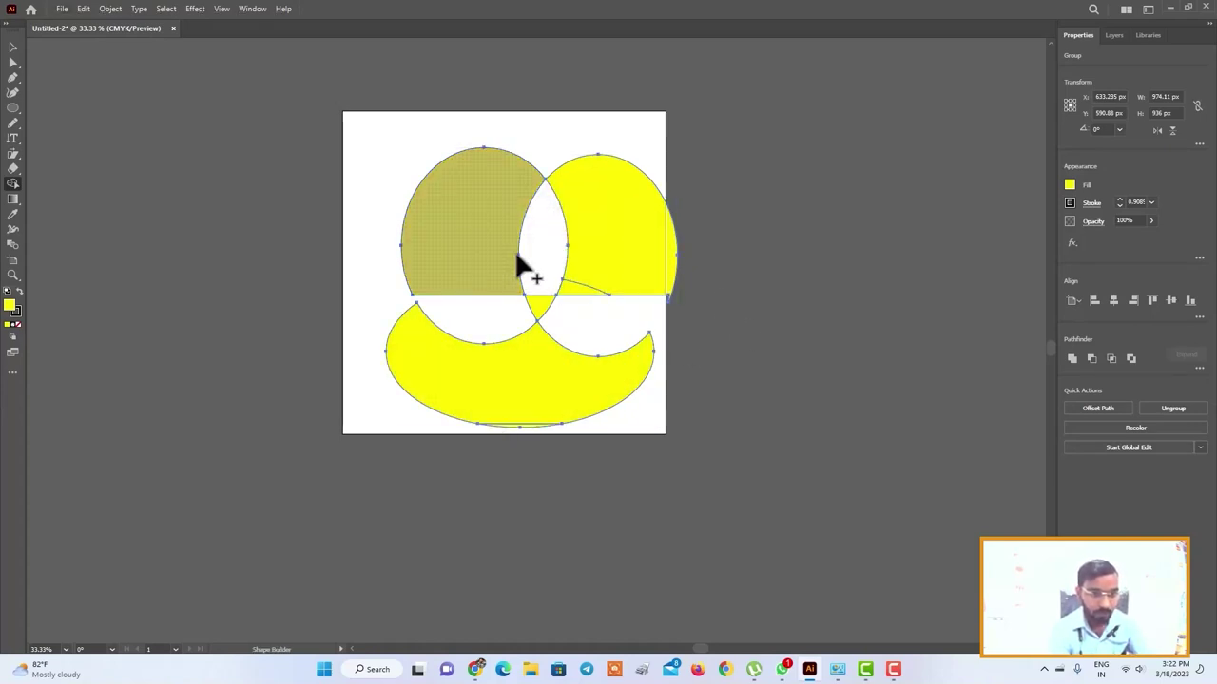
drag(518, 254, 569, 253)
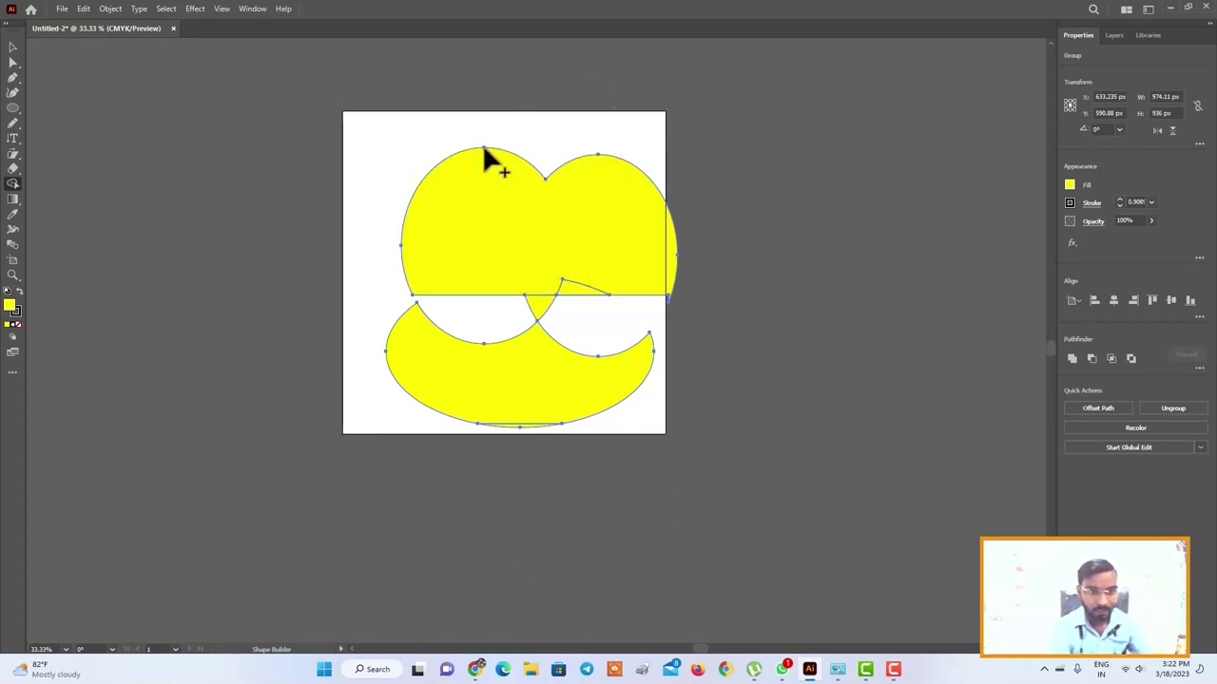
Step: Try merging the top regions and extending the top shape down through its notch
drag(483, 149, 444, 230)
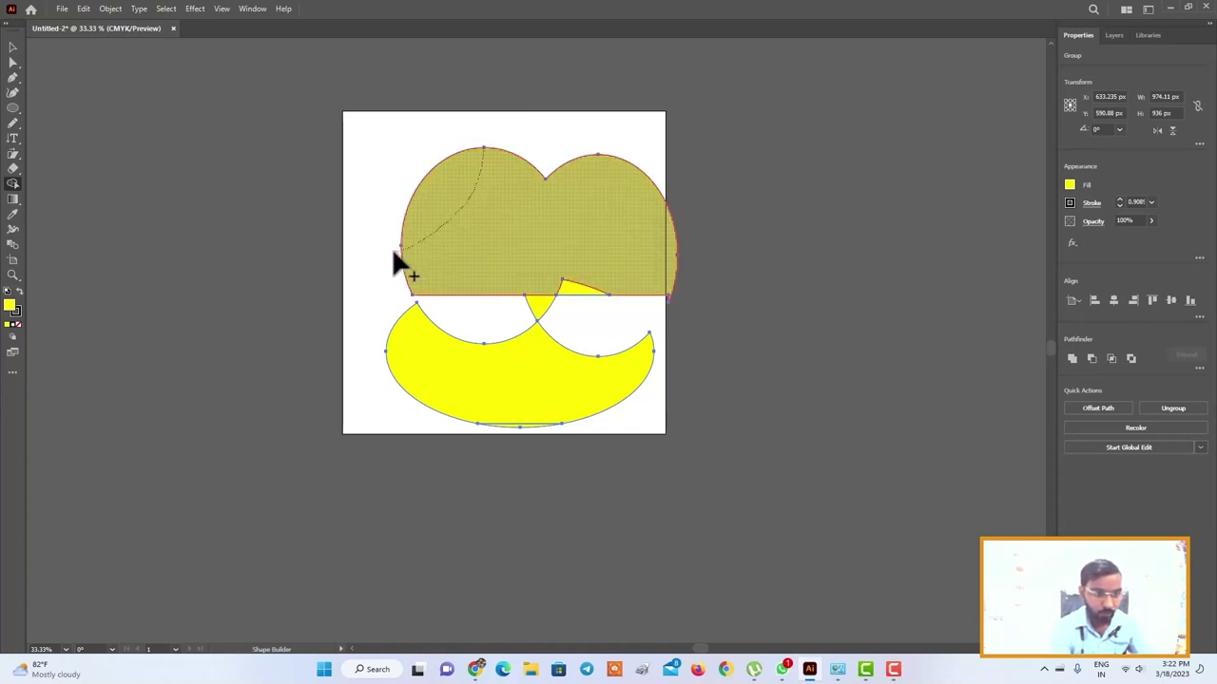
drag(400, 245, 402, 249)
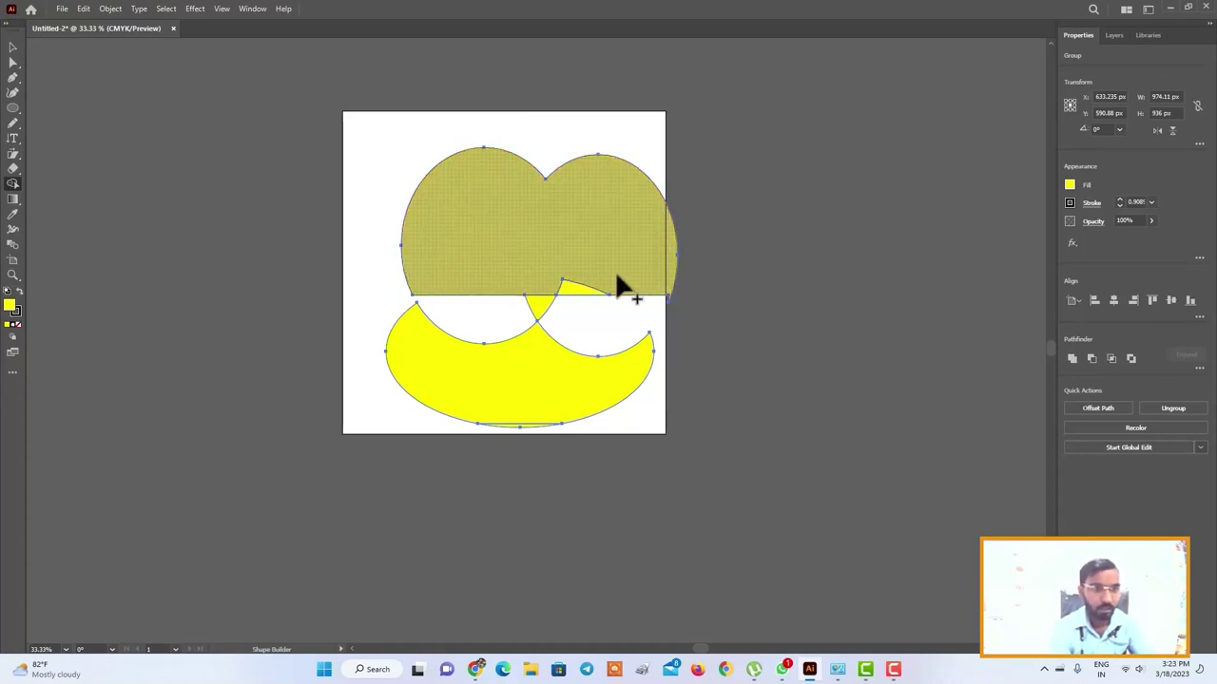
drag(483, 149, 463, 183)
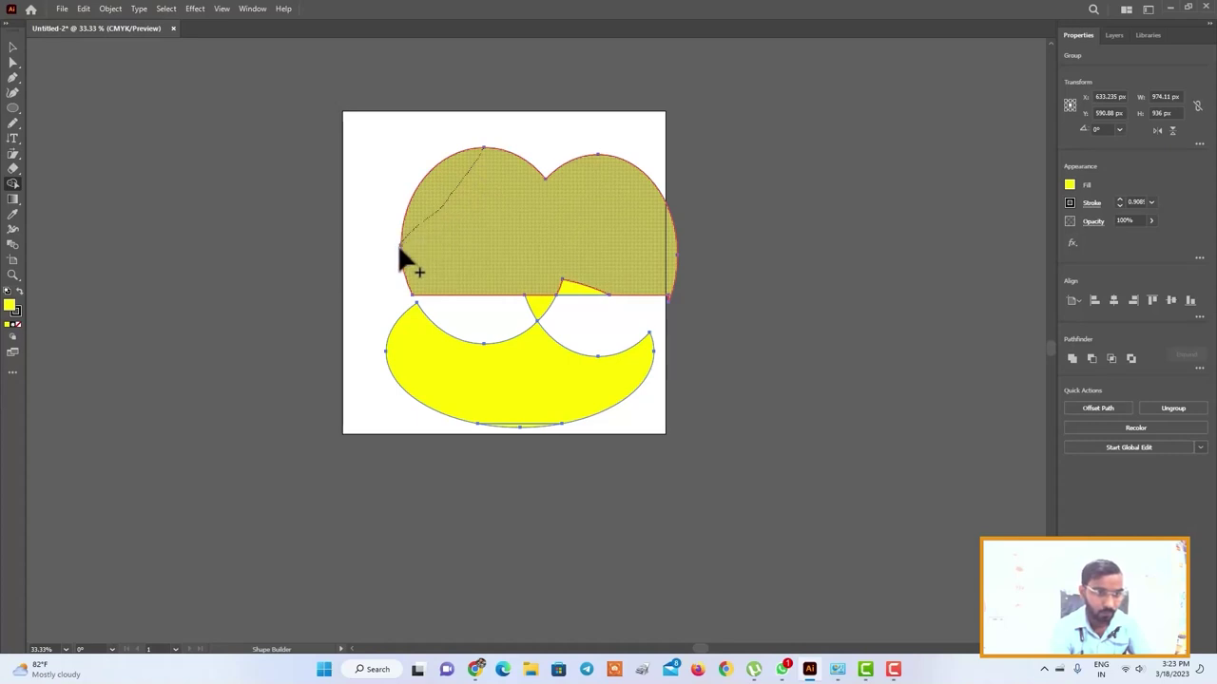
drag(400, 249, 398, 246)
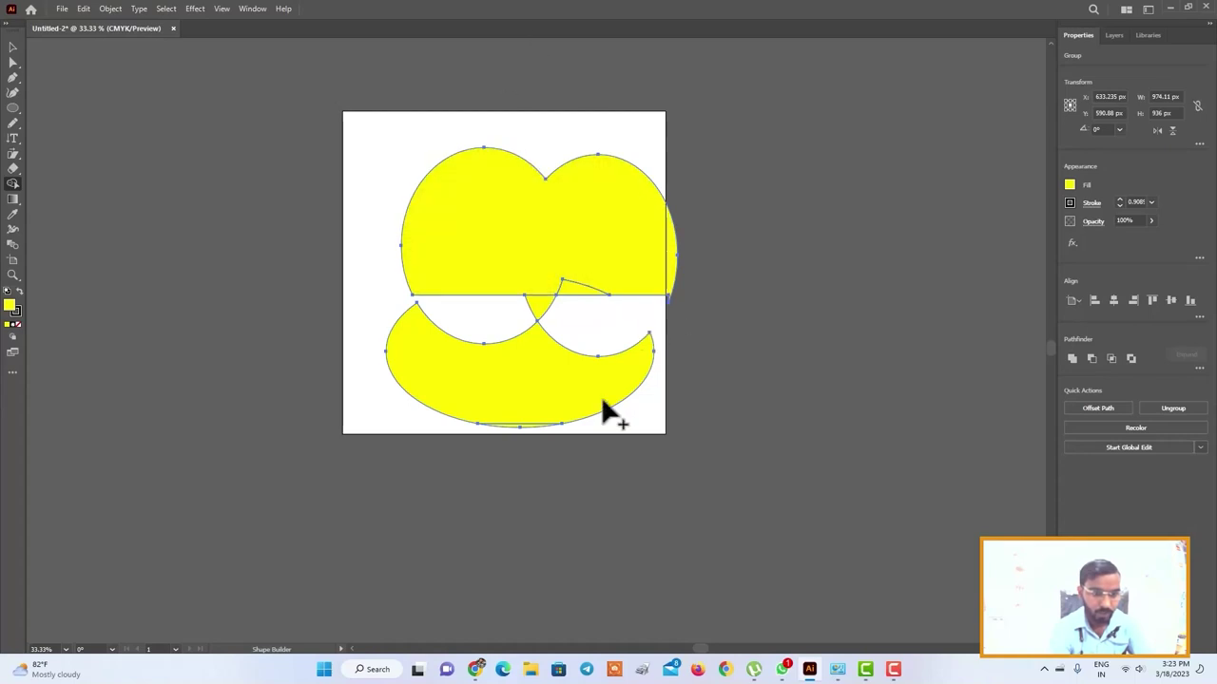
mouse_move(545, 177)
mouse_down()
mouse_move(557, 284)
mouse_move(568, 290)
mouse_up()
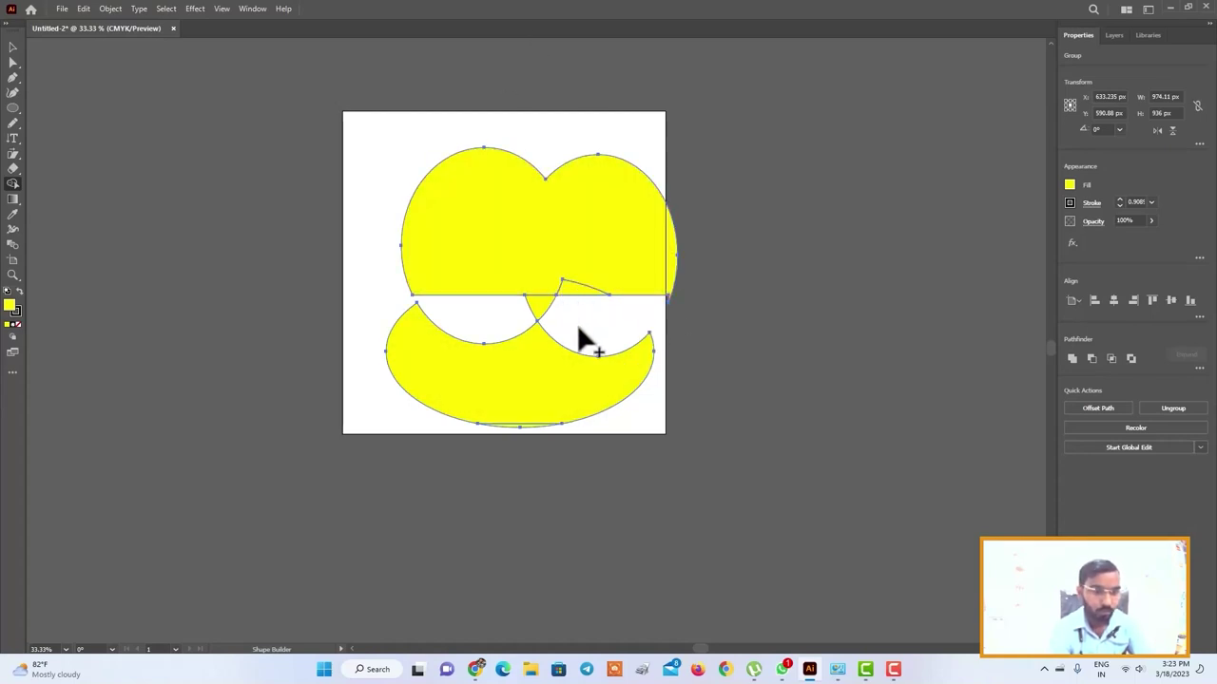
Step: Undo, re-merge the circles and lens, then add the small yellow sliver below
key(v)
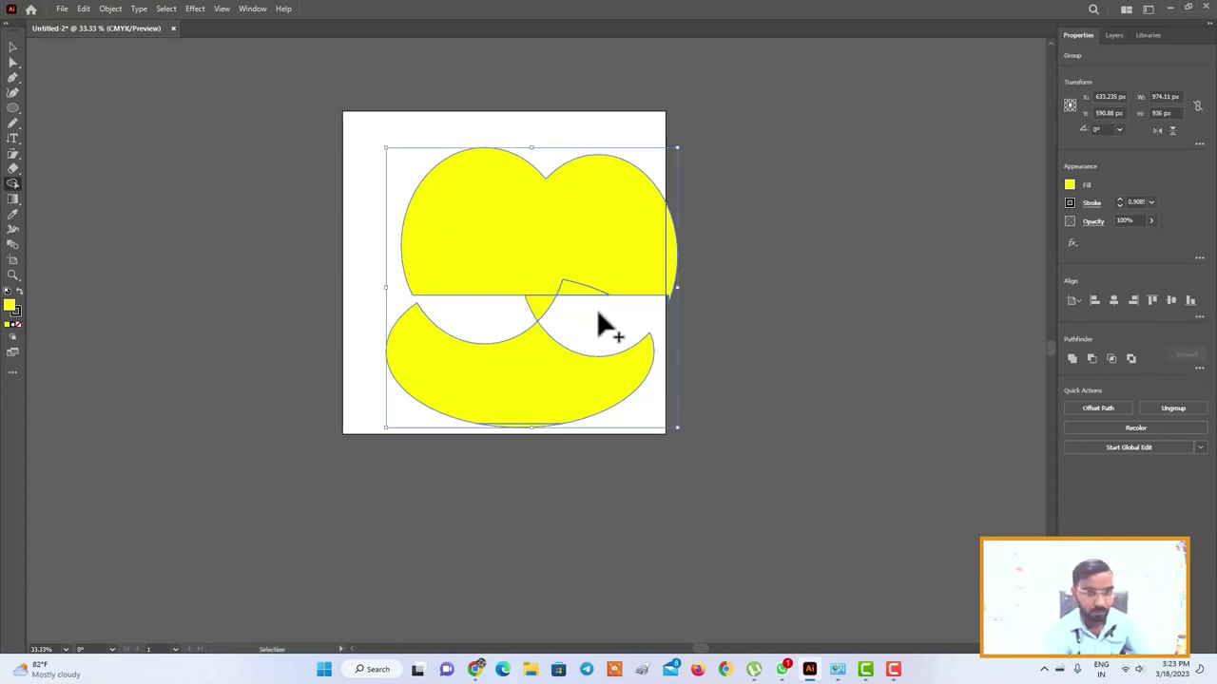
key(ctrl+z)
key(shift+m)
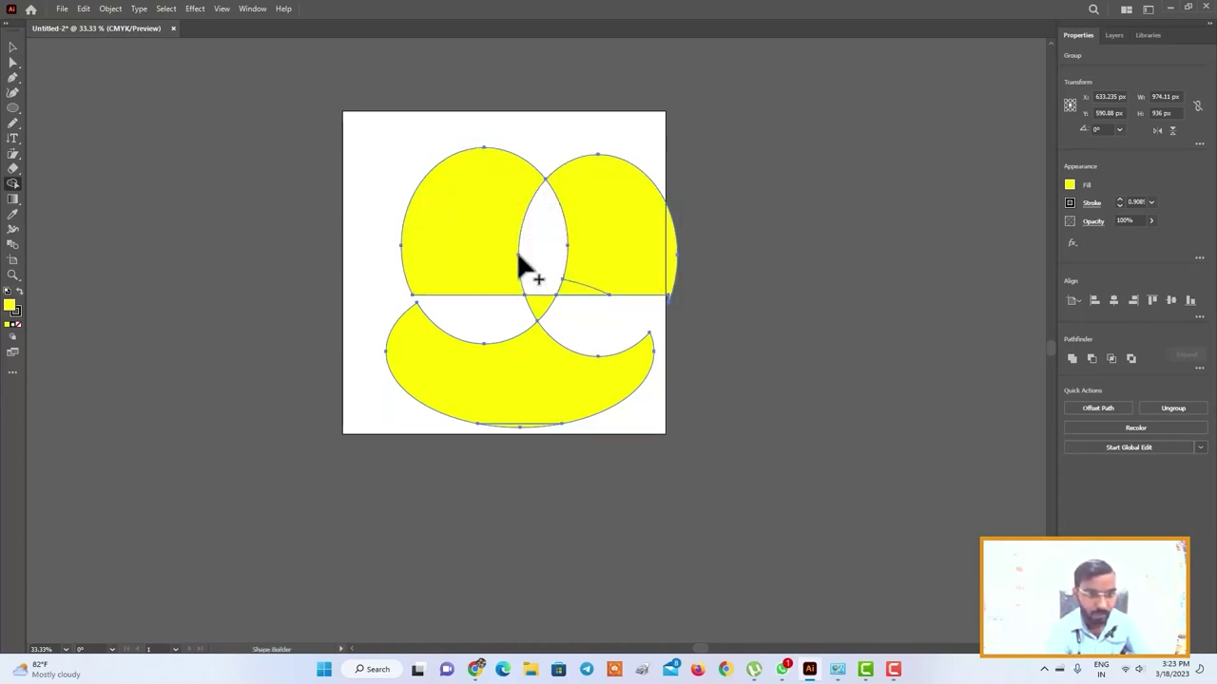
drag(526, 255, 571, 263)
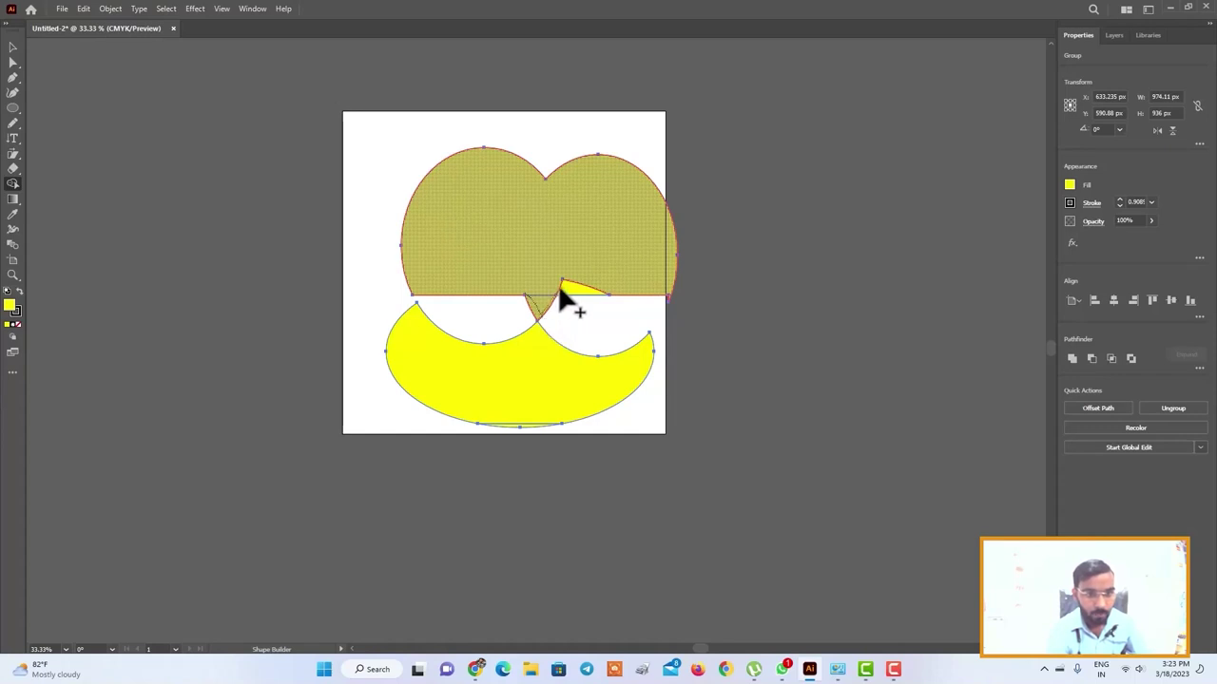
drag(542, 327, 561, 294)
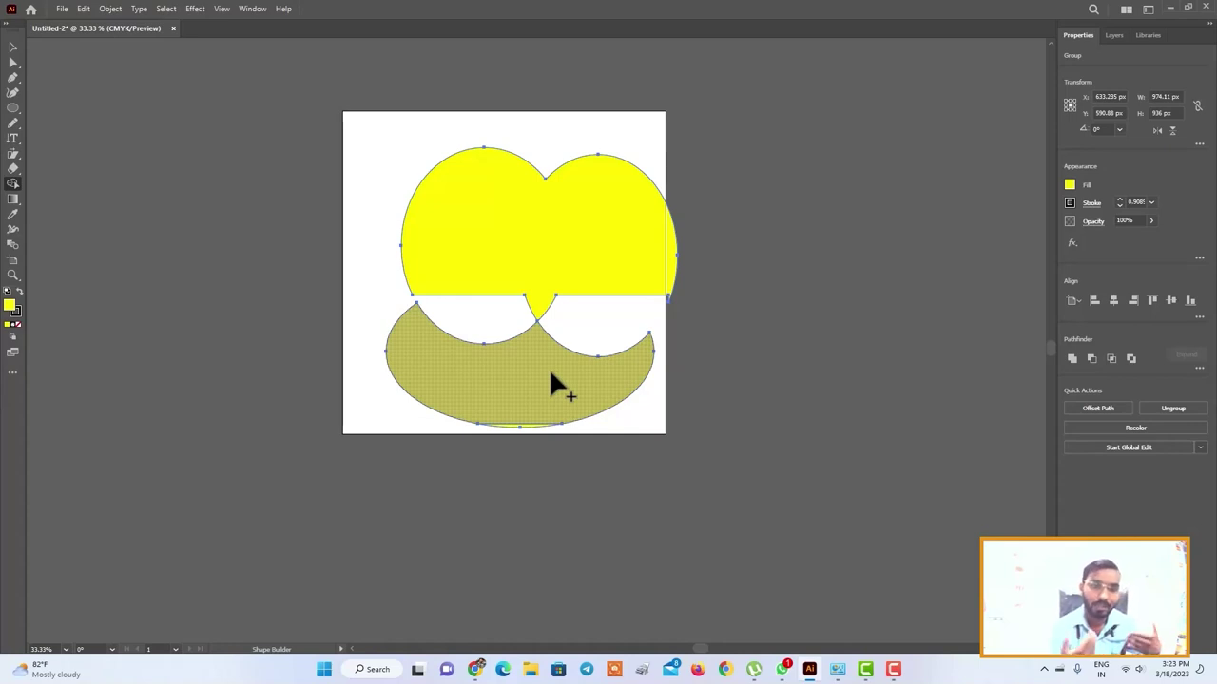
Step: Delete the lower crescent, then merge, select and delete all remaining yellow shapes
click(550, 374)
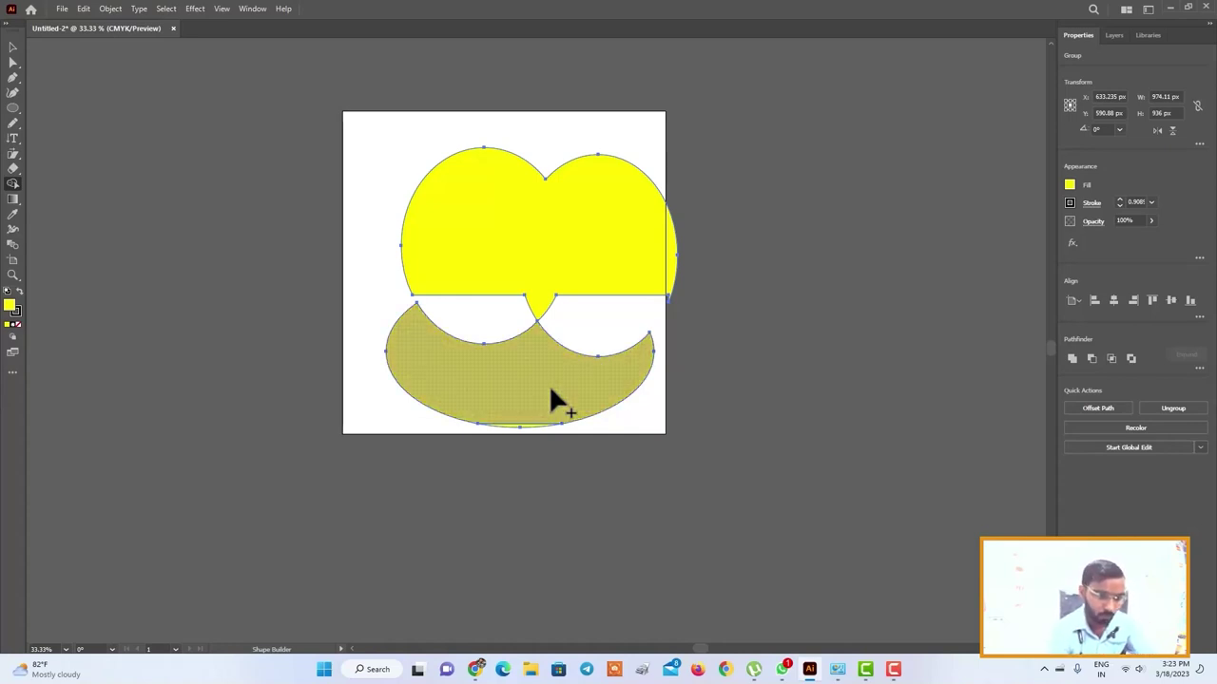
alt+click(551, 389)
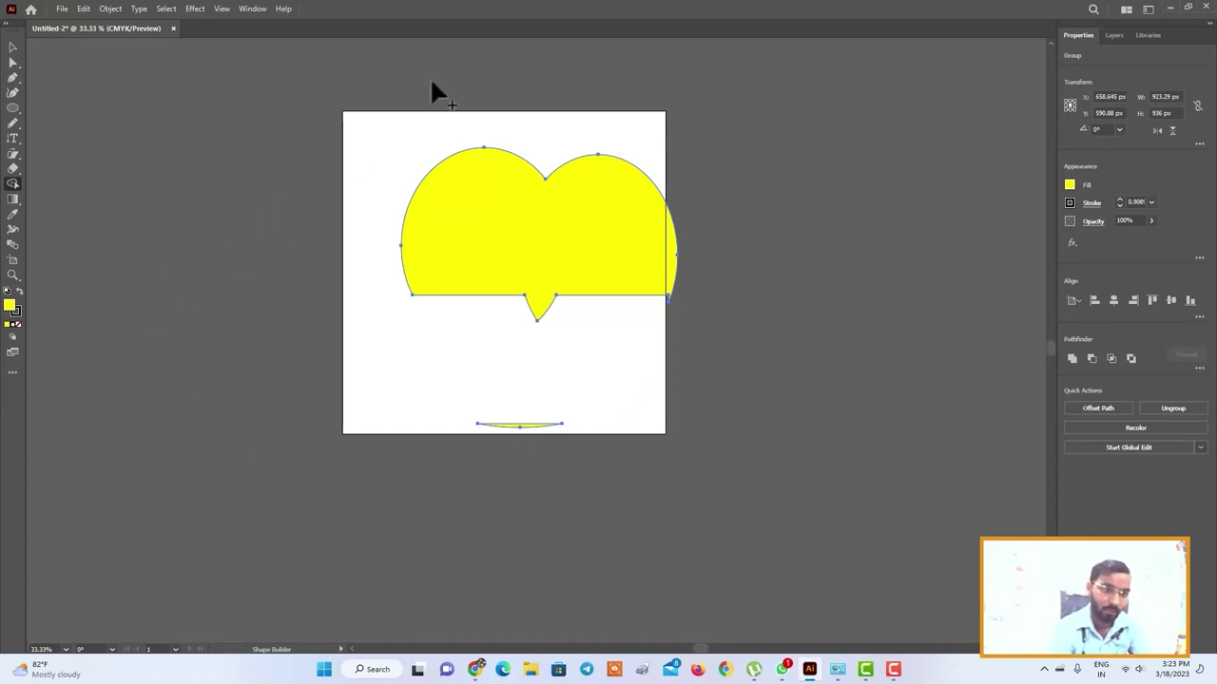
drag(375, 121, 704, 458)
click(13, 48)
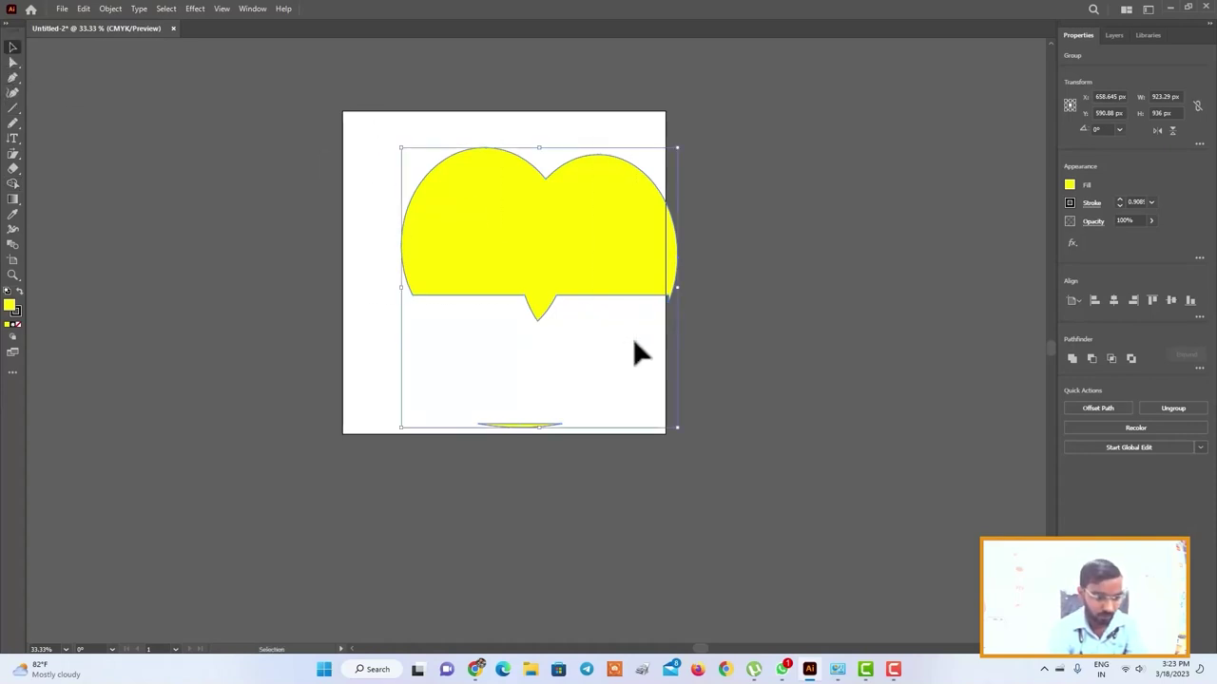
key(Delete)
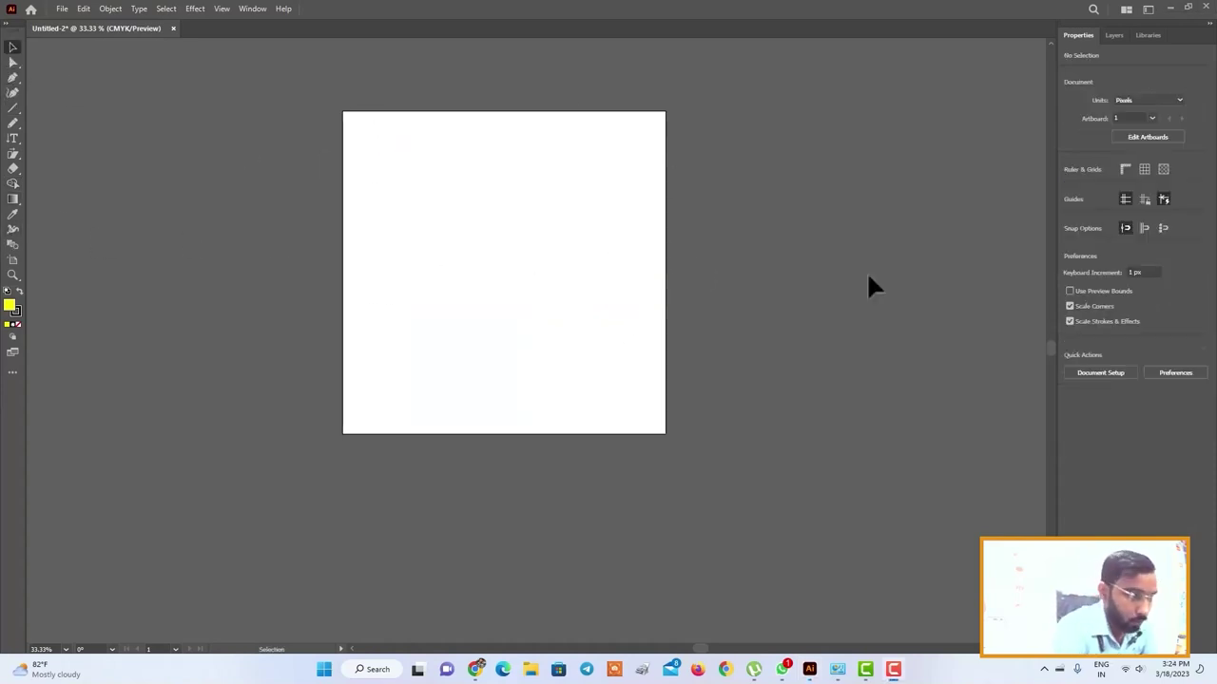
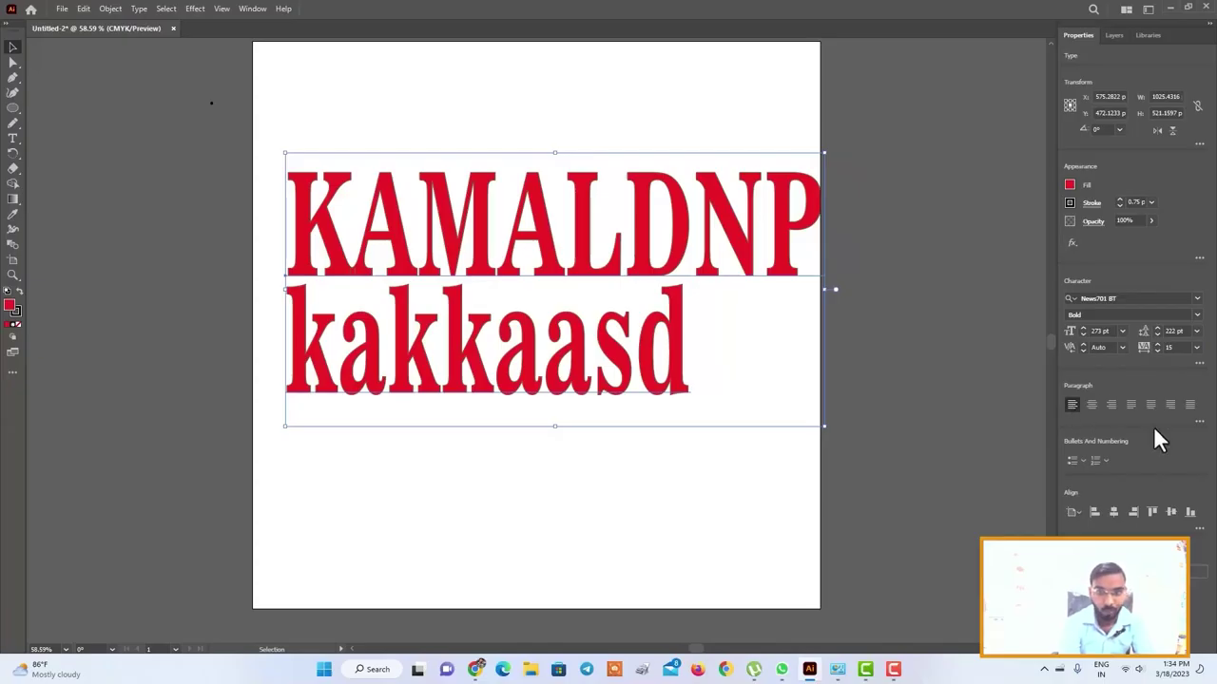
Step: Try centre, left and right alignment on the text, ending with left alignment
click(1091, 405)
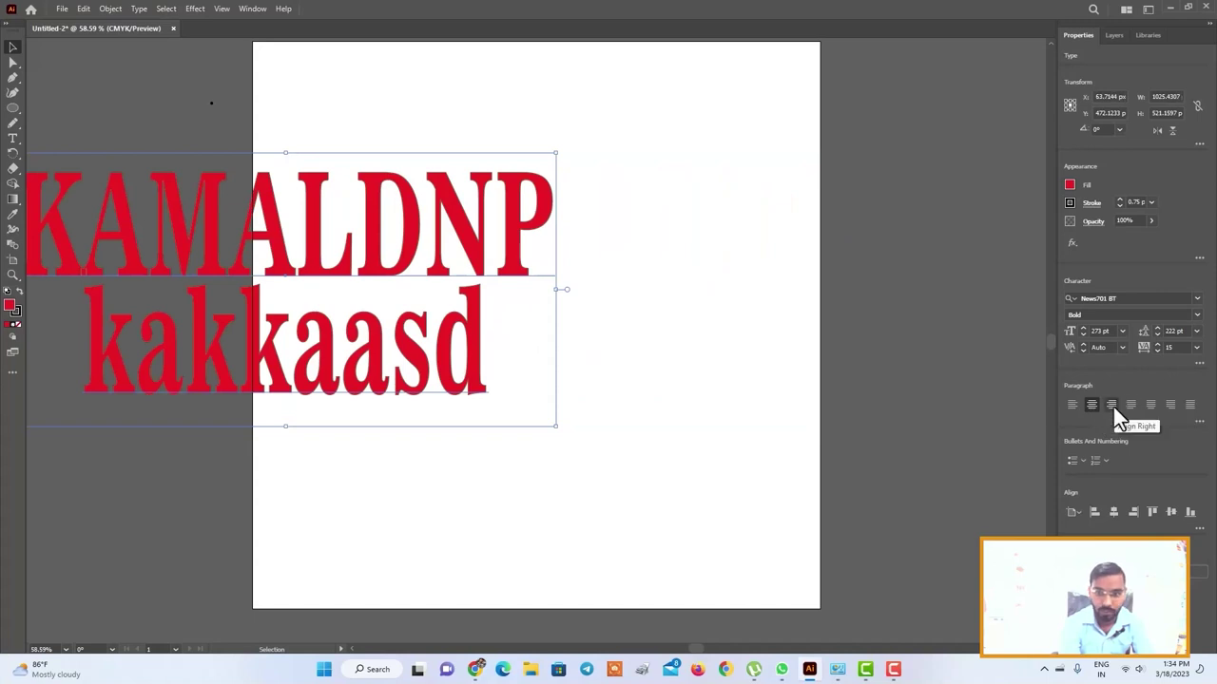
click(1071, 404)
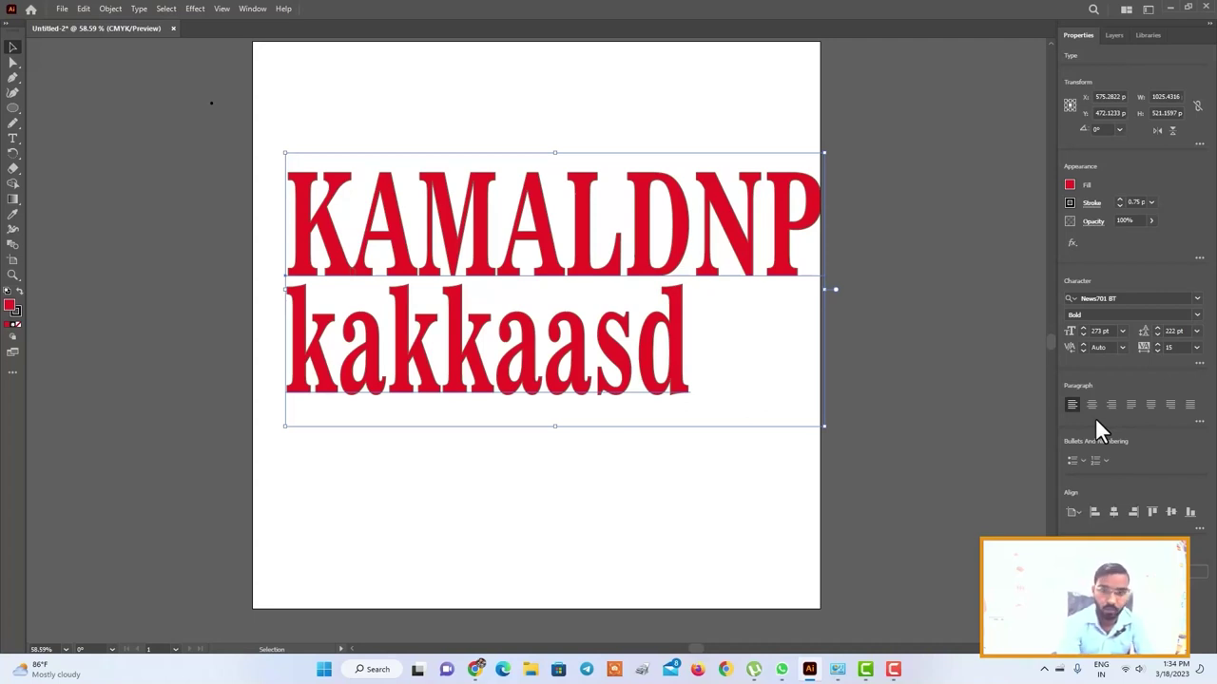
click(1092, 405)
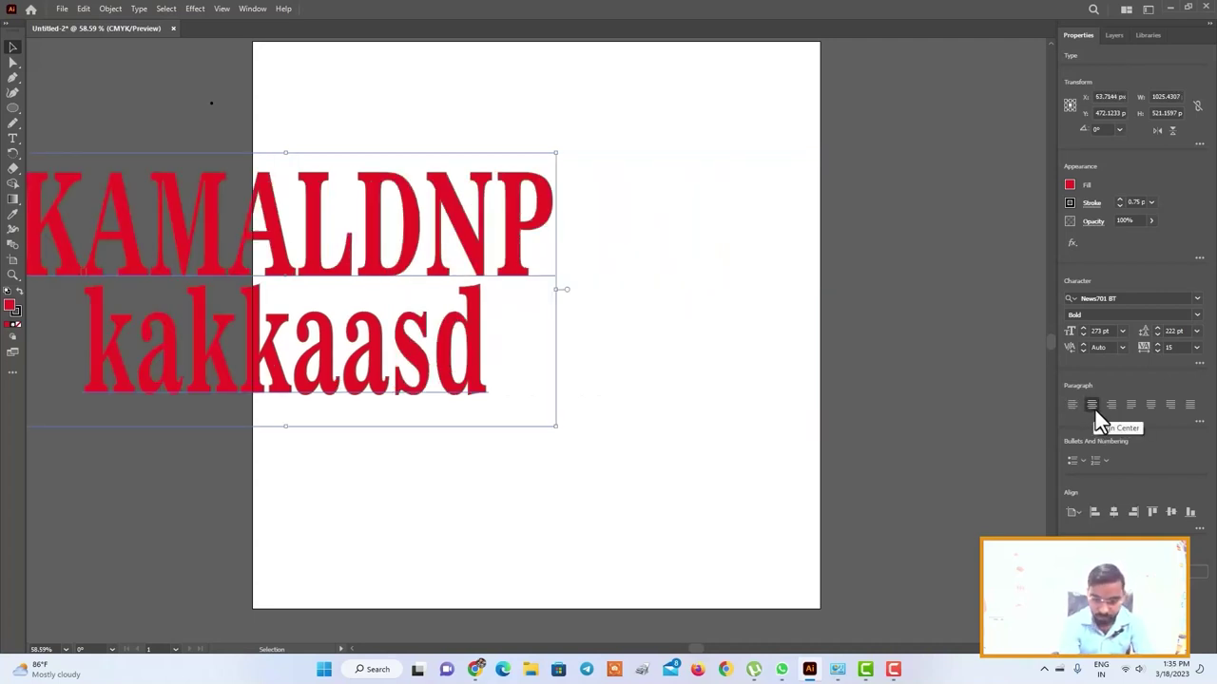
click(1110, 405)
click(1072, 406)
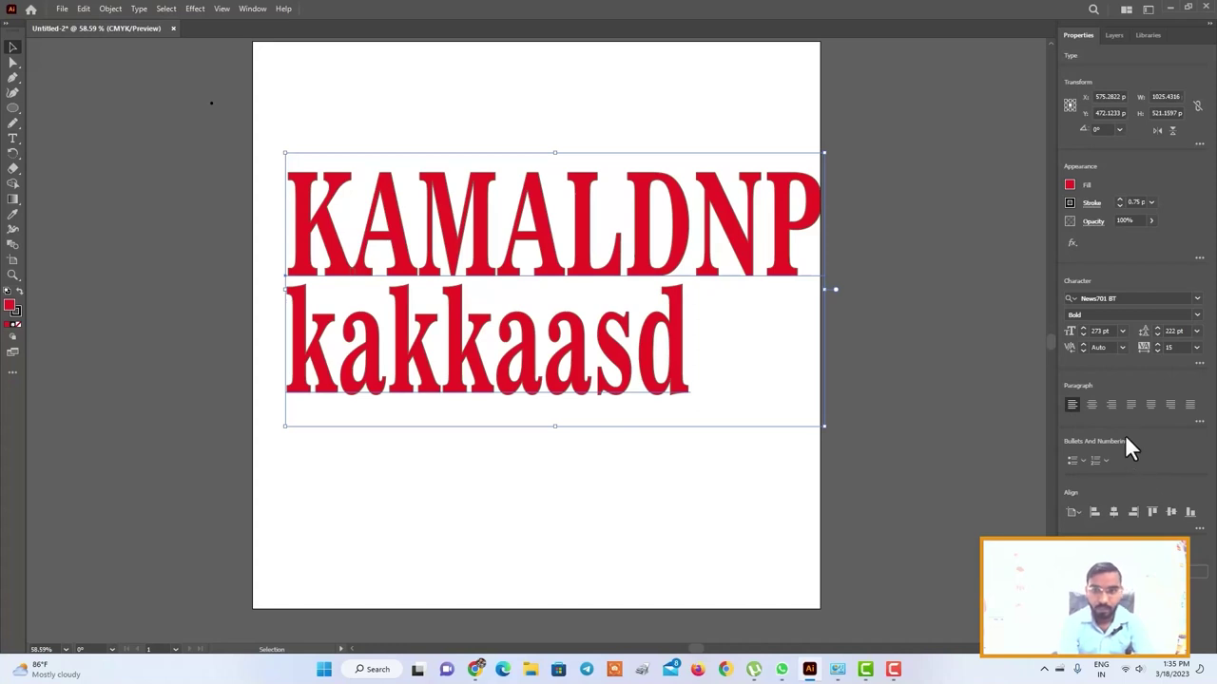
Step: Try bullet and numbered list formatting on the two lines, then remove the list formatting
click(1071, 460)
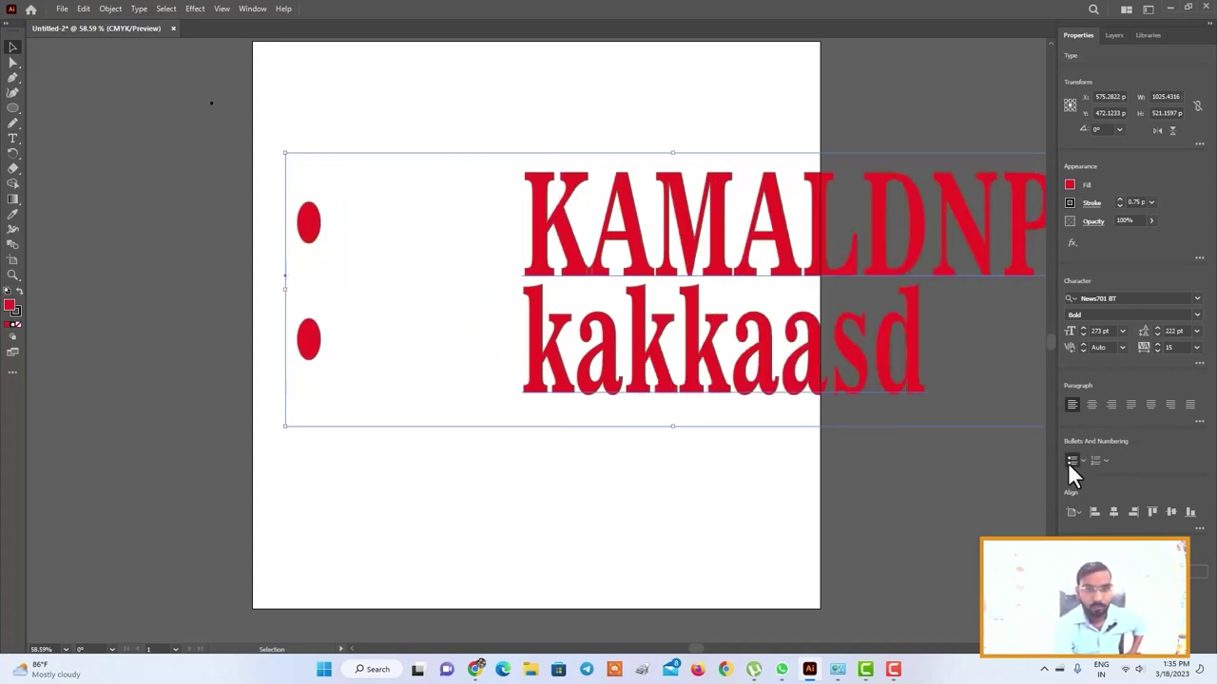
click(1068, 463)
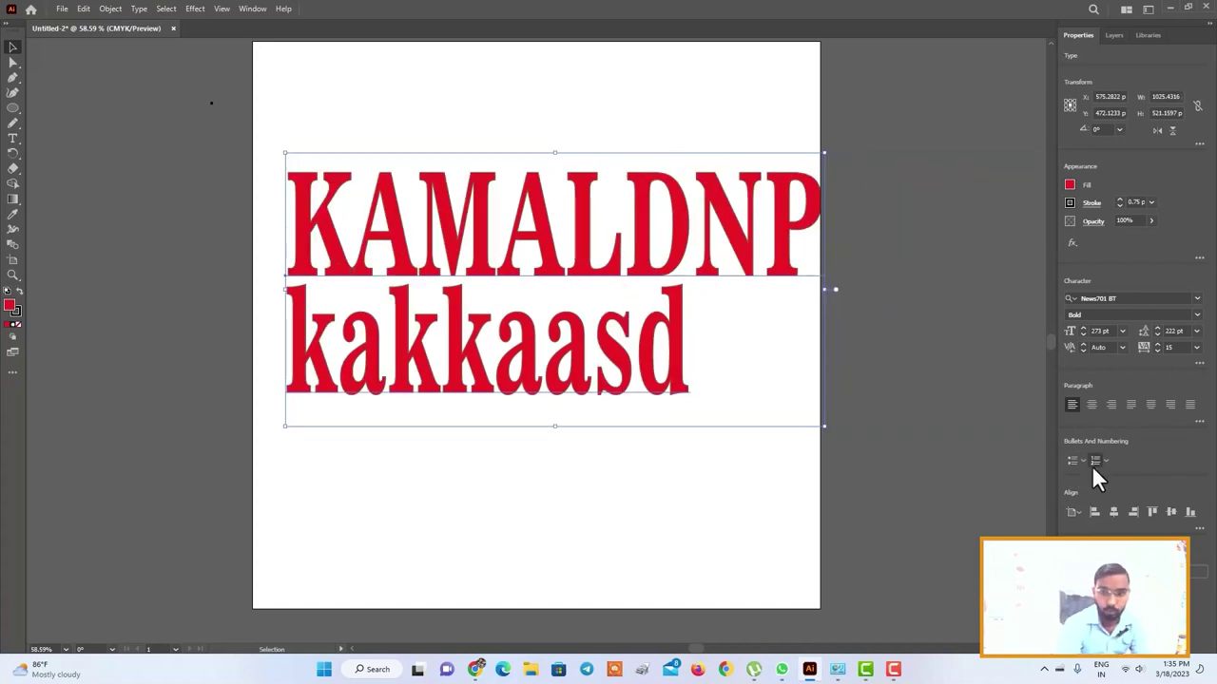
click(1093, 464)
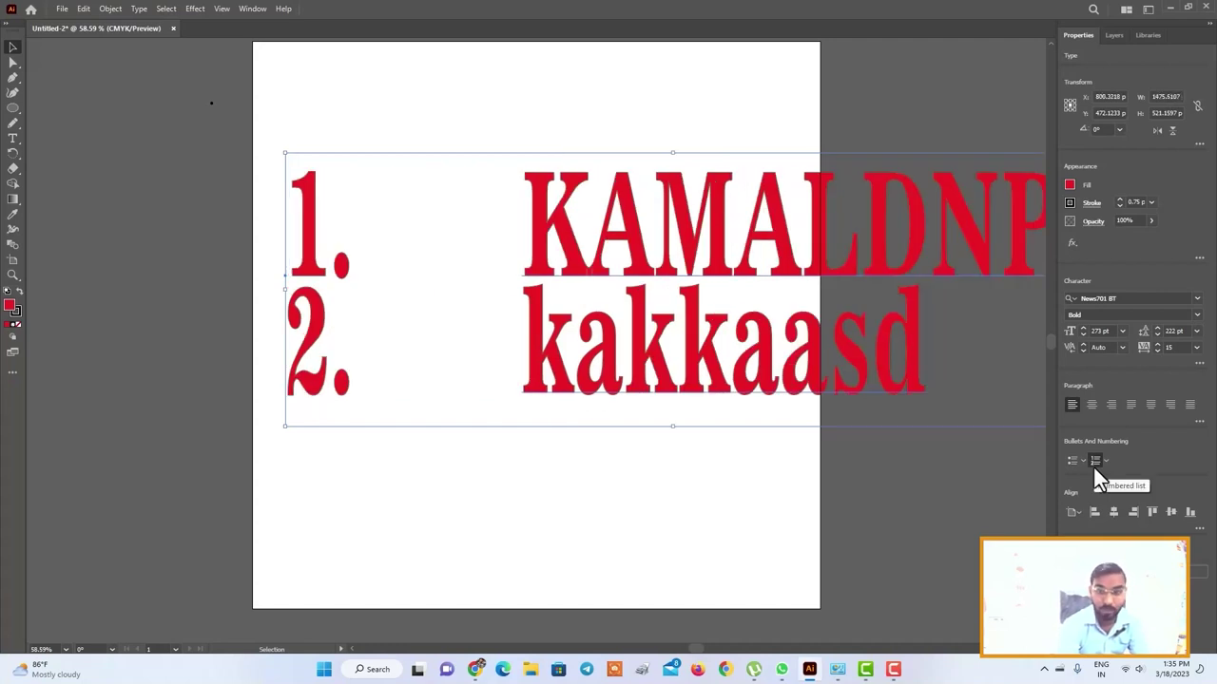
click(1072, 460)
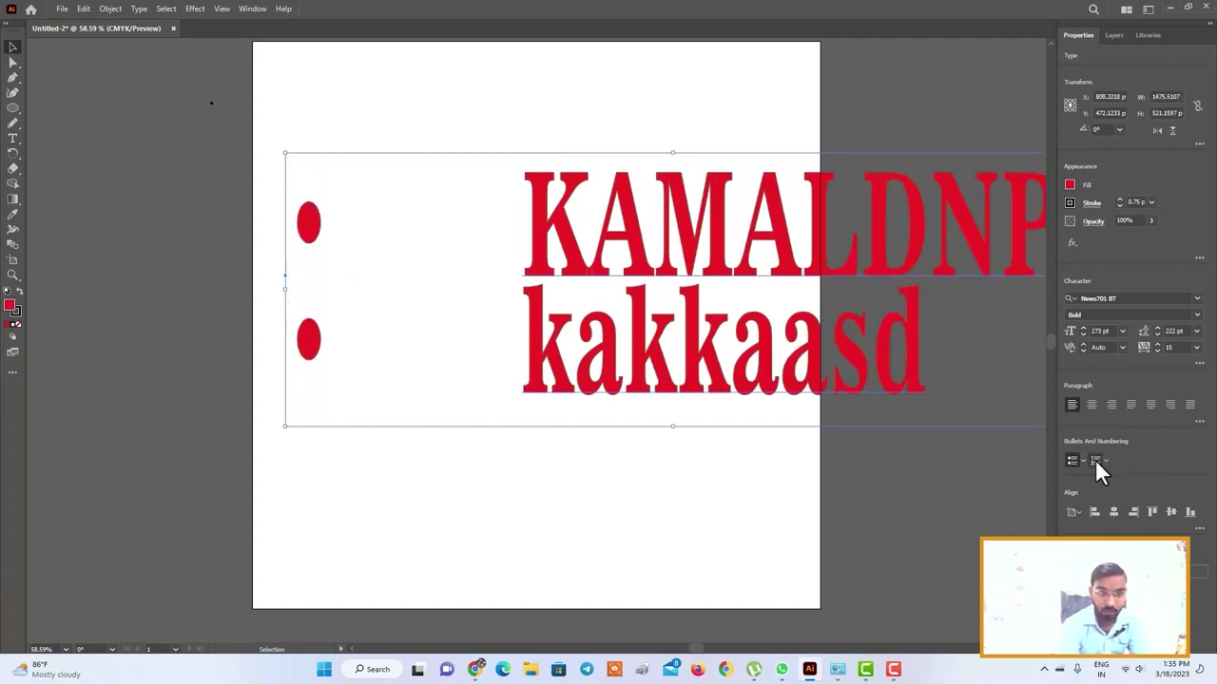
click(1097, 460)
click(466, 232)
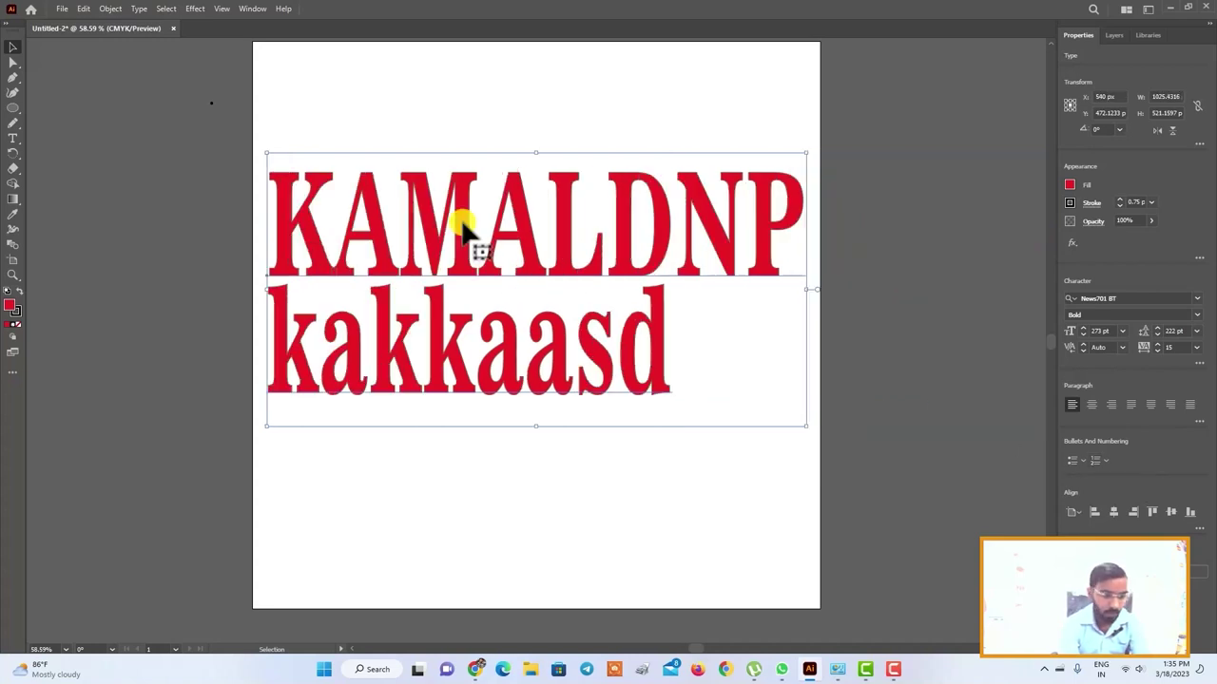
Step: Delete the red text and draw a circle in the artboard centre
key(Delete)
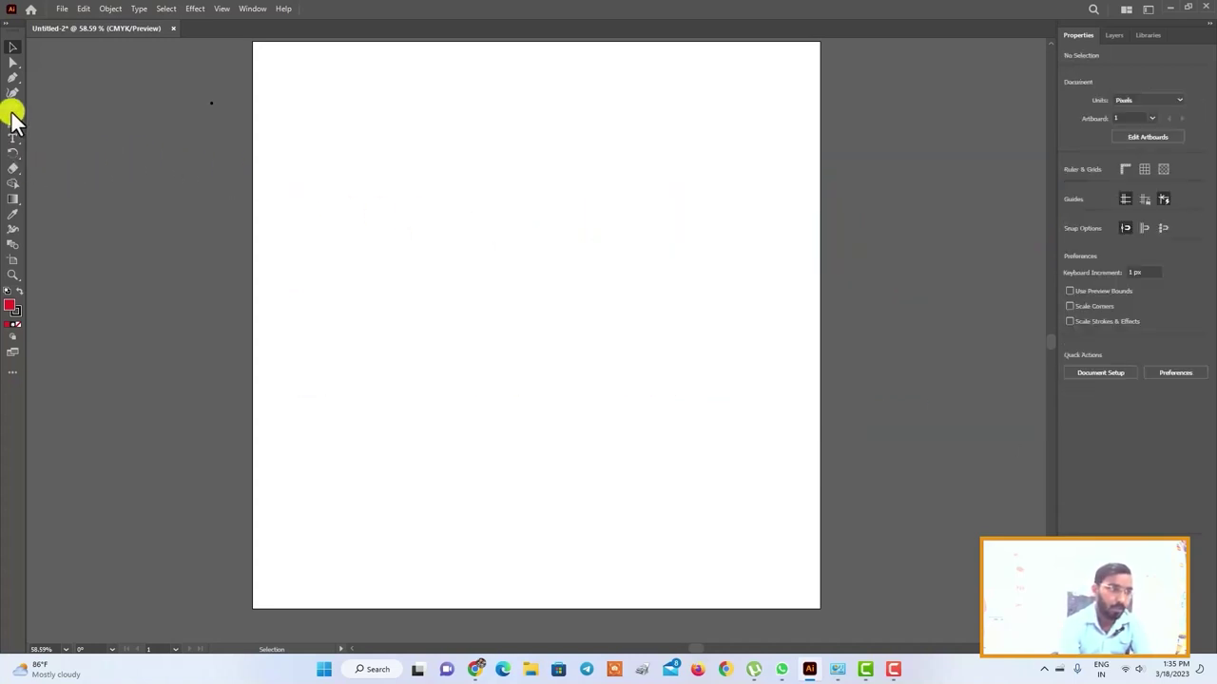
right_click(13, 138)
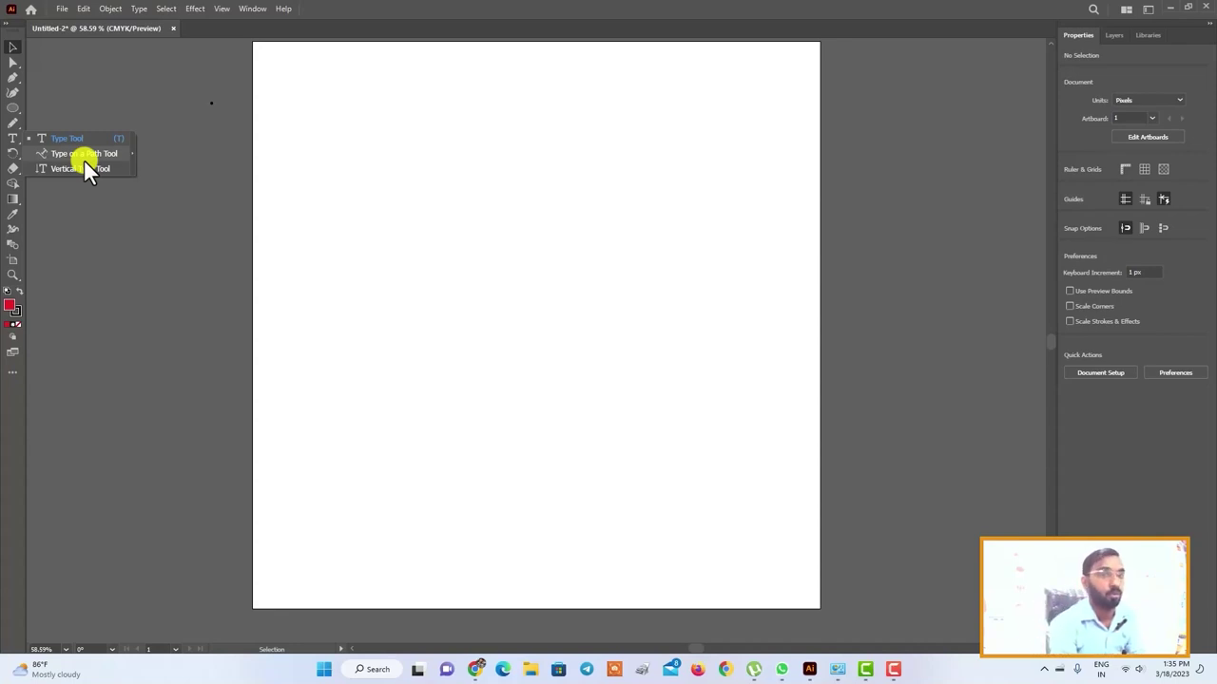
click(4, 108)
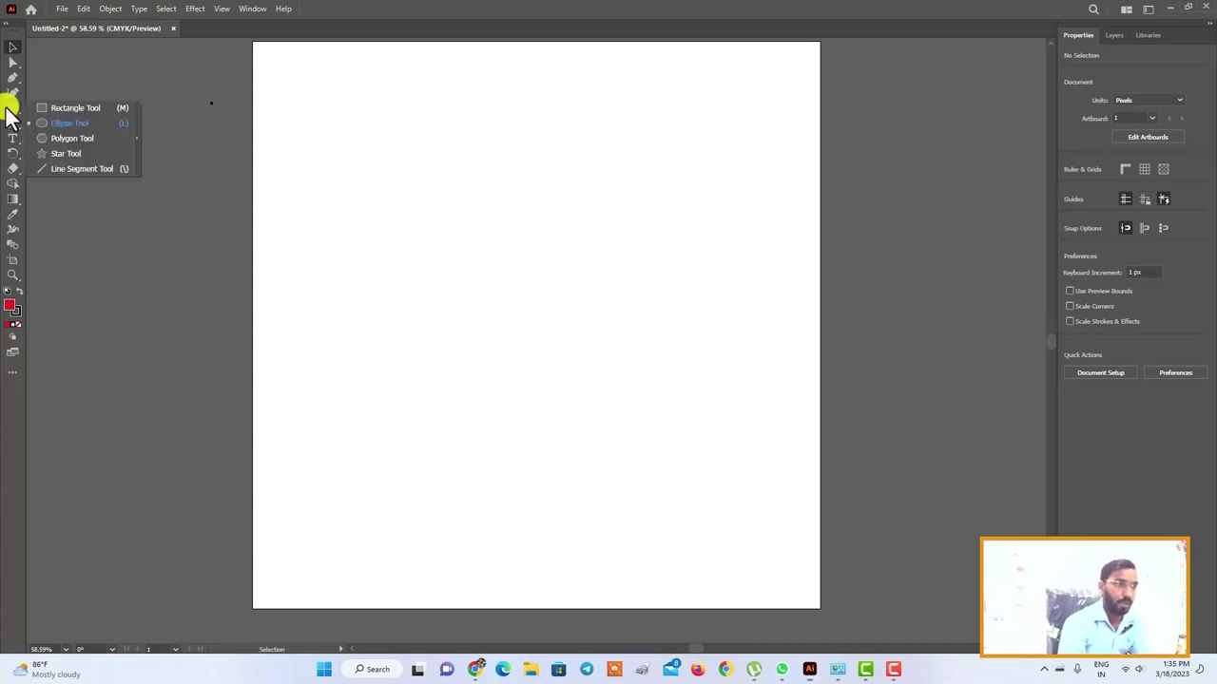
click(404, 175)
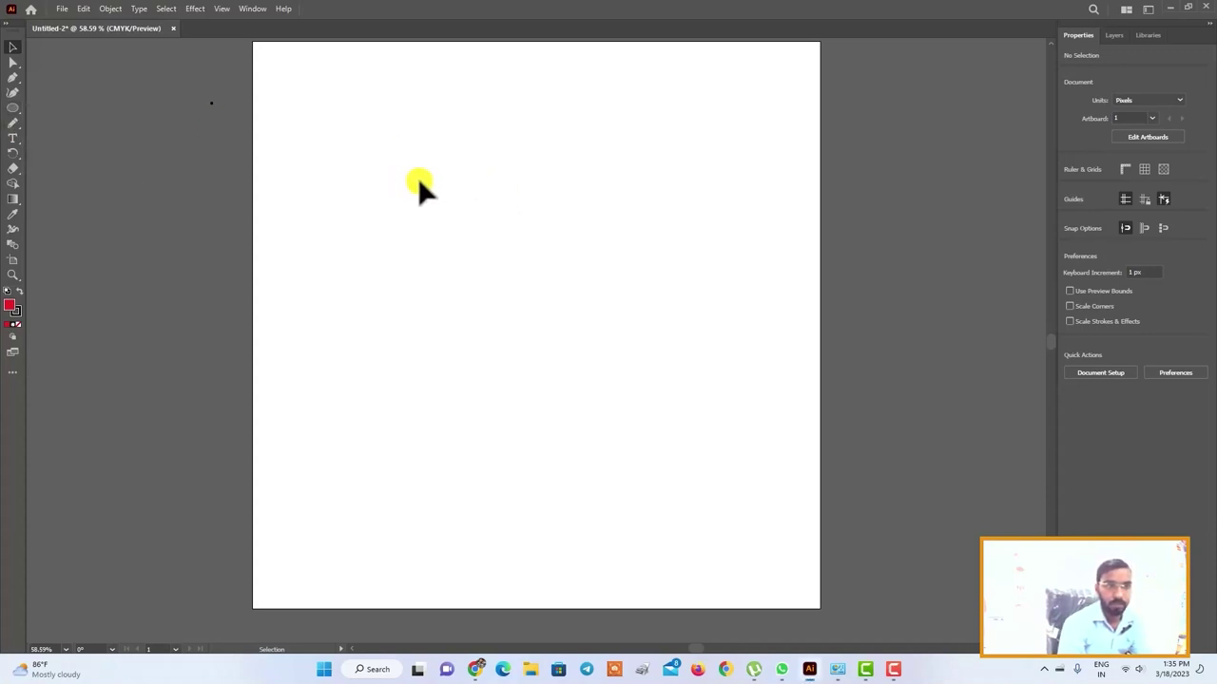
click(10, 108)
click(51, 122)
drag(406, 158, 646, 396)
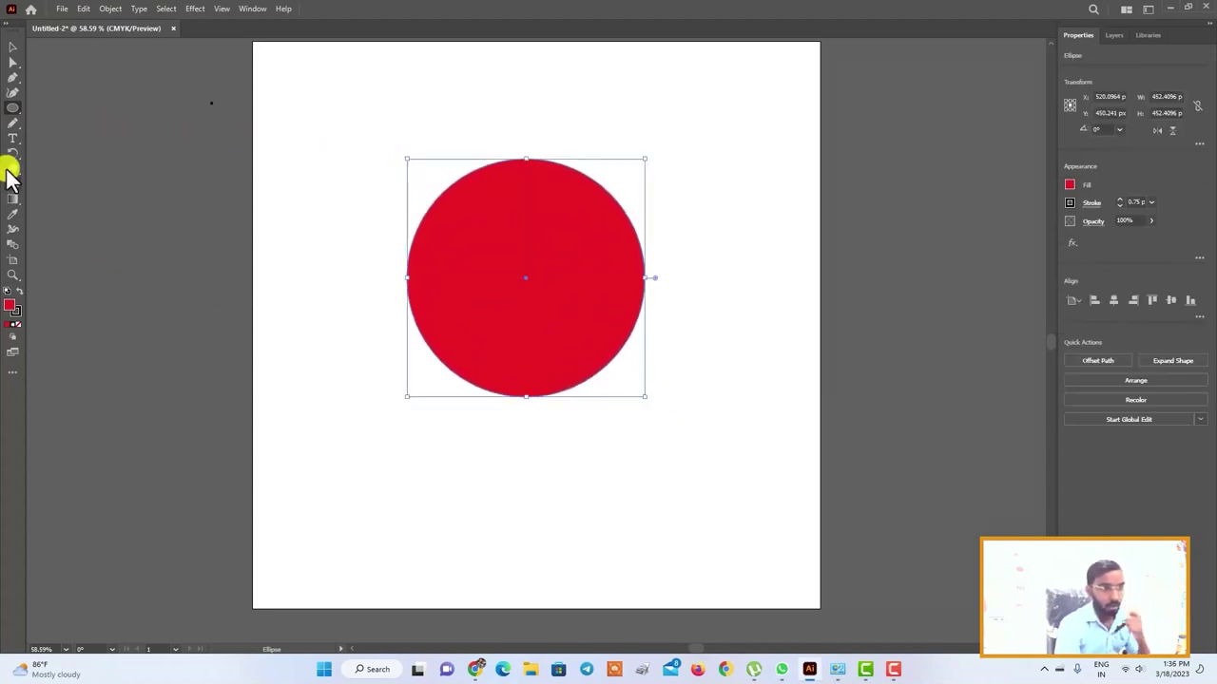
Step: Type 'kamaldnp' along the circle's outline as path text
mouse_move(13, 138)
mouse_down()
mouse_move(52, 170)
mouse_move(52, 155)
mouse_up()
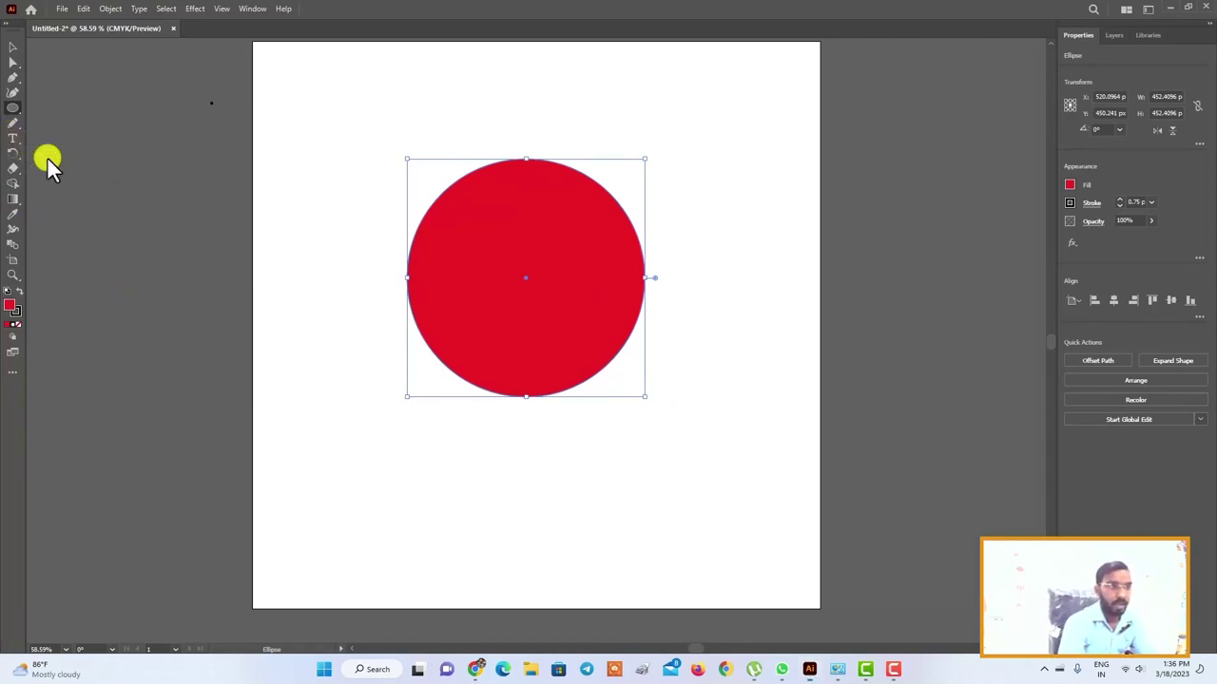
click(542, 158)
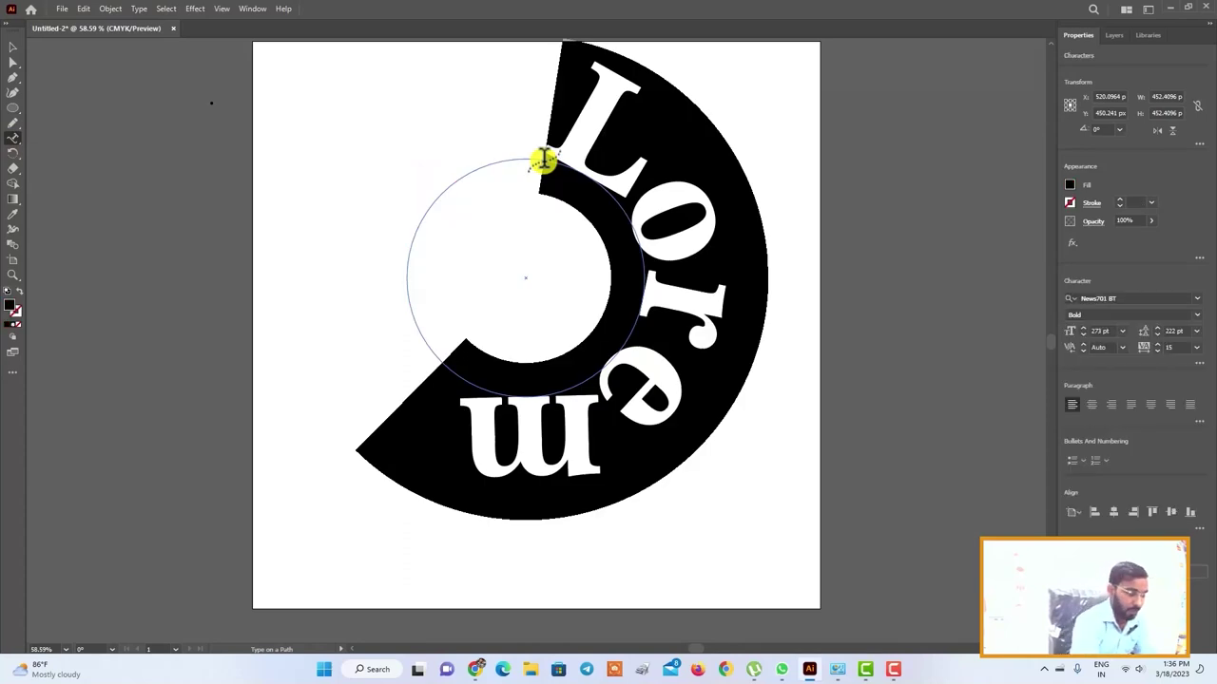
text(kamal)
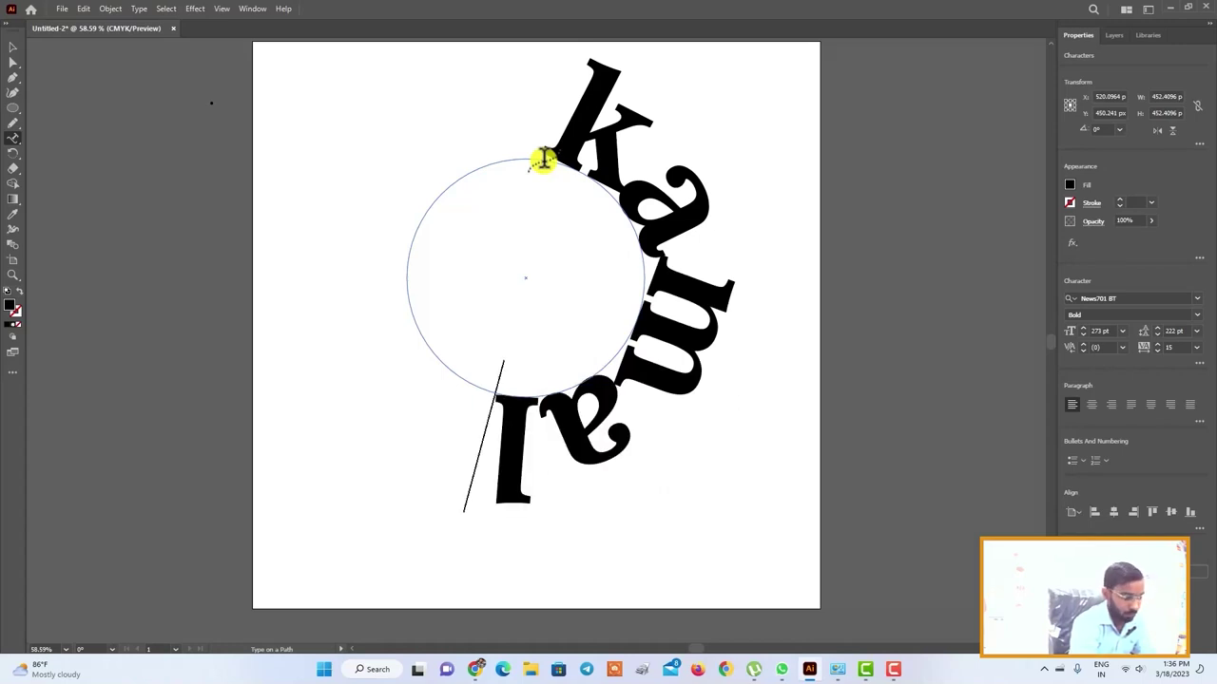
text(dnp)
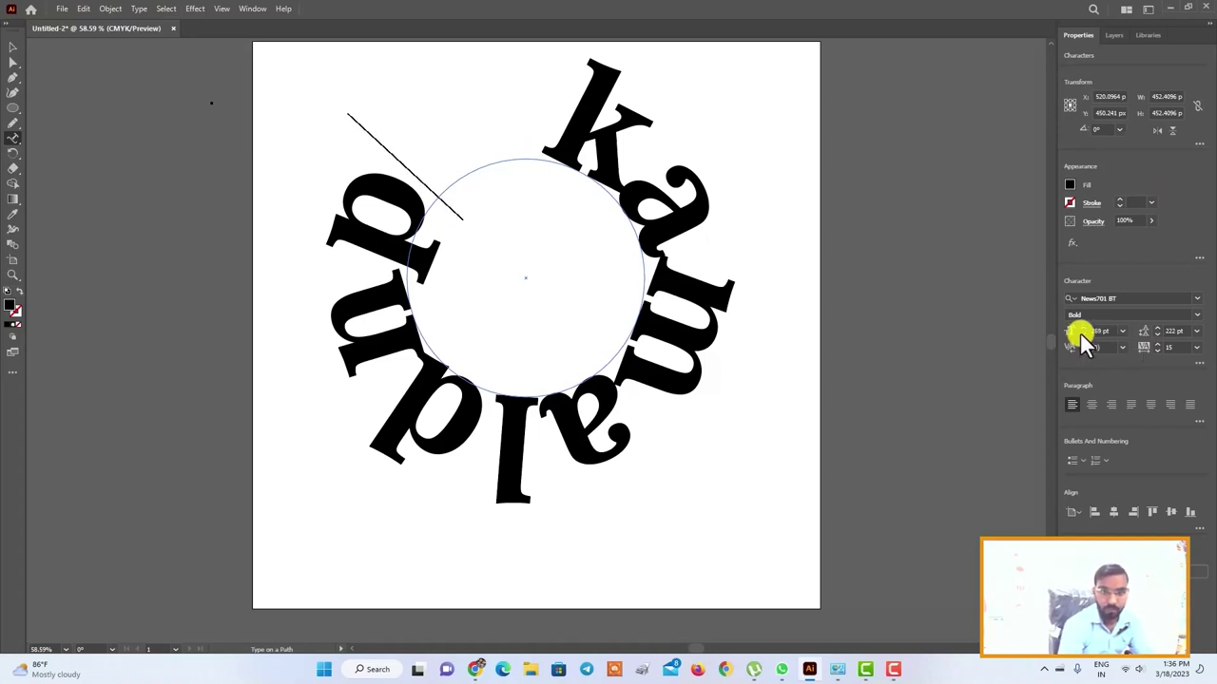
click(13, 50)
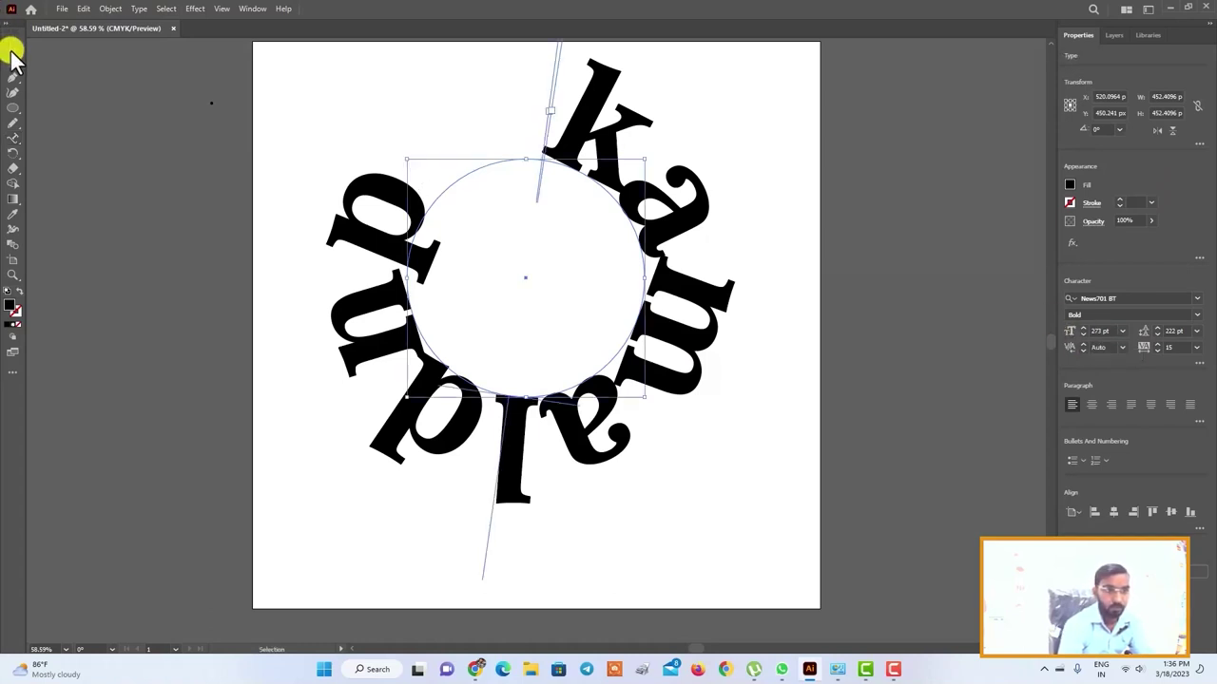
Step: Step the curved kamaldnp text's font size down from 273 pt to 47 pt
click(1083, 336)
click(1084, 335)
click(1083, 336)
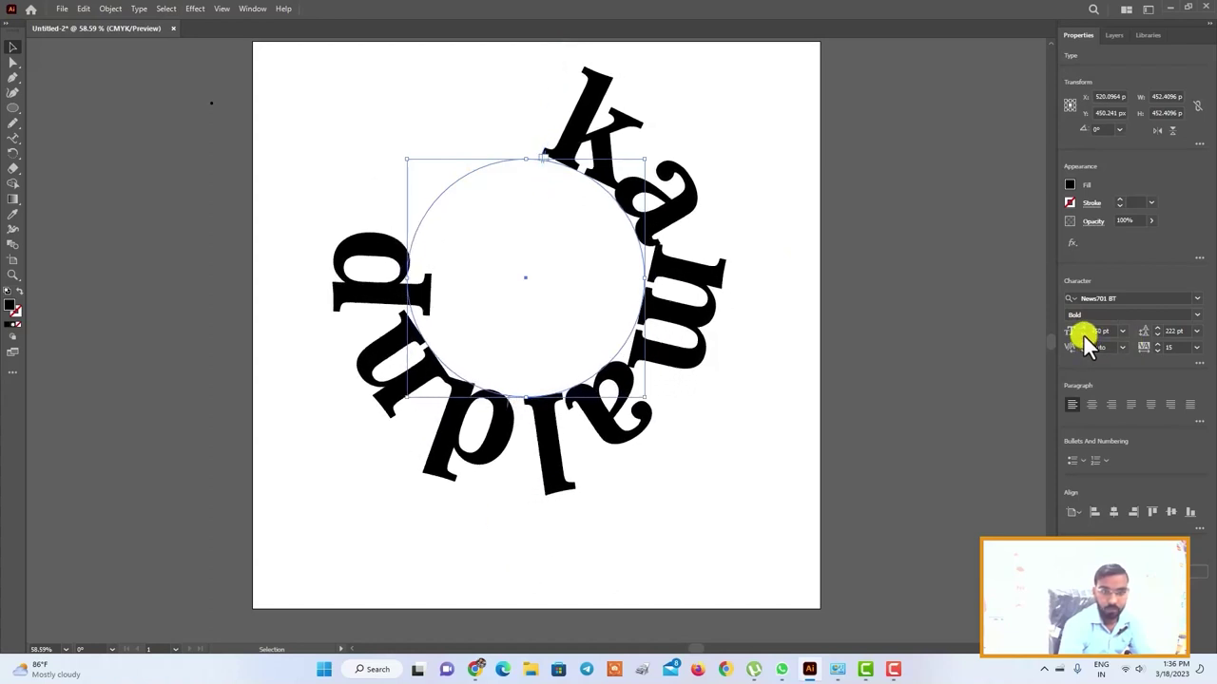
click(1084, 335)
click(1083, 334)
click(1082, 334)
click(1083, 334)
click(1082, 334)
click(1083, 333)
click(1083, 334)
click(1082, 334)
click(1082, 334)
click(1082, 333)
click(1082, 334)
click(1082, 334)
click(1083, 334)
click(1083, 334)
click(1083, 333)
click(1083, 334)
click(1082, 333)
click(1082, 334)
click(1083, 333)
click(1082, 334)
click(1082, 334)
click(1083, 333)
click(1082, 334)
click(1082, 333)
click(1082, 334)
click(1082, 334)
click(1082, 333)
click(1082, 334)
click(1082, 333)
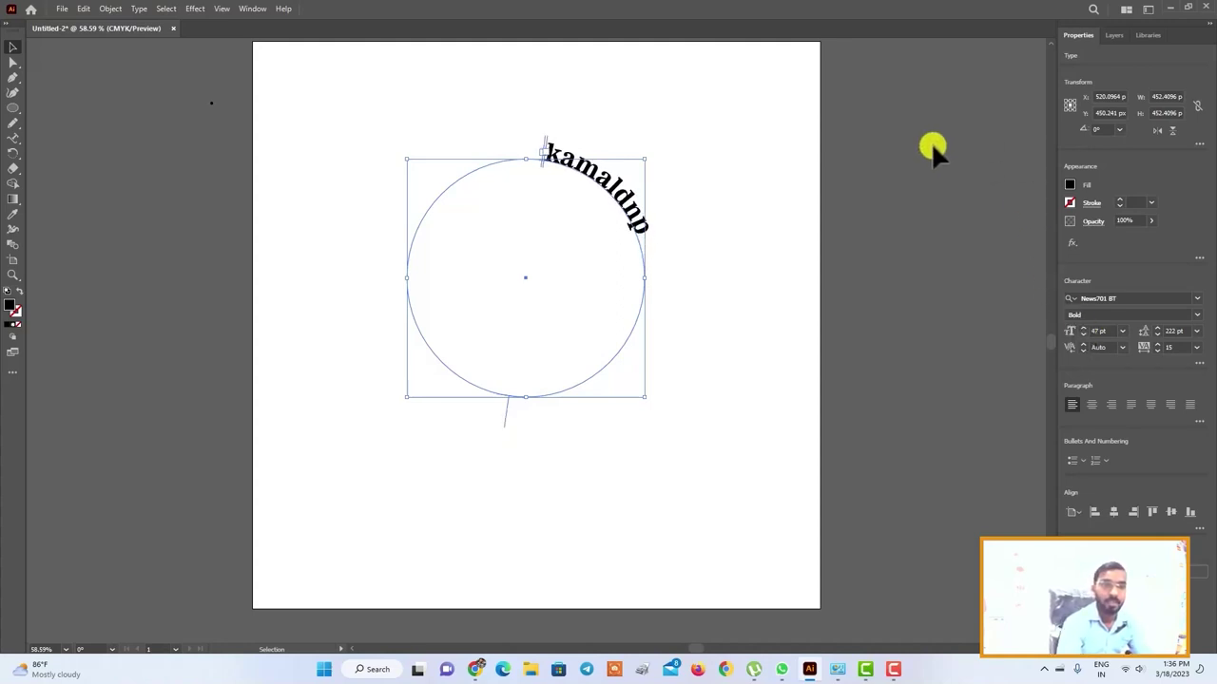
click(13, 109)
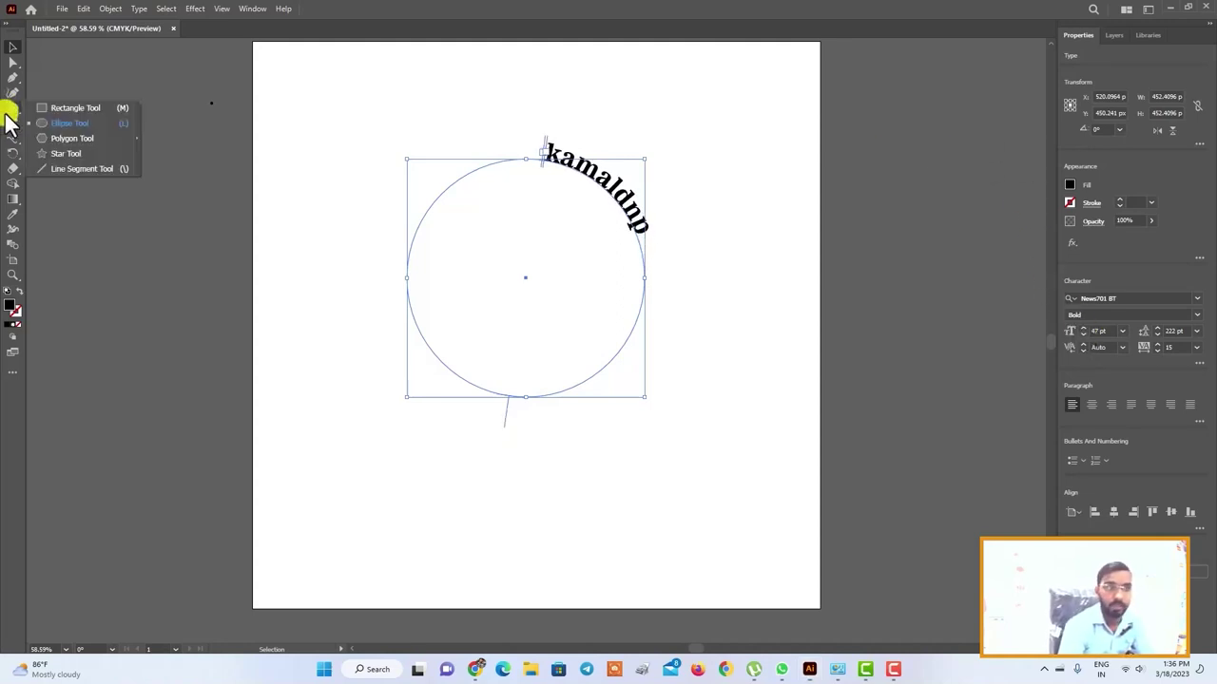
Step: Draw a rectangle near the top left and type text beginning 'kamaldnp' along its edges
click(57, 107)
drag(300, 97, 394, 213)
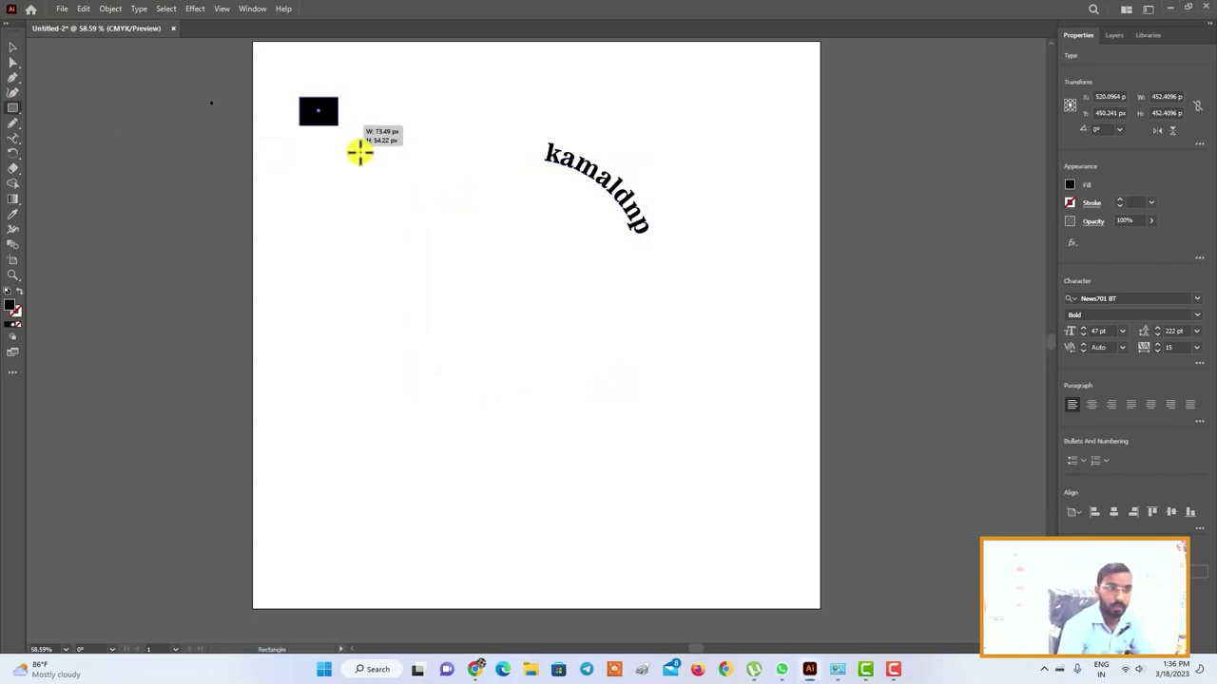
click(13, 139)
click(350, 133)
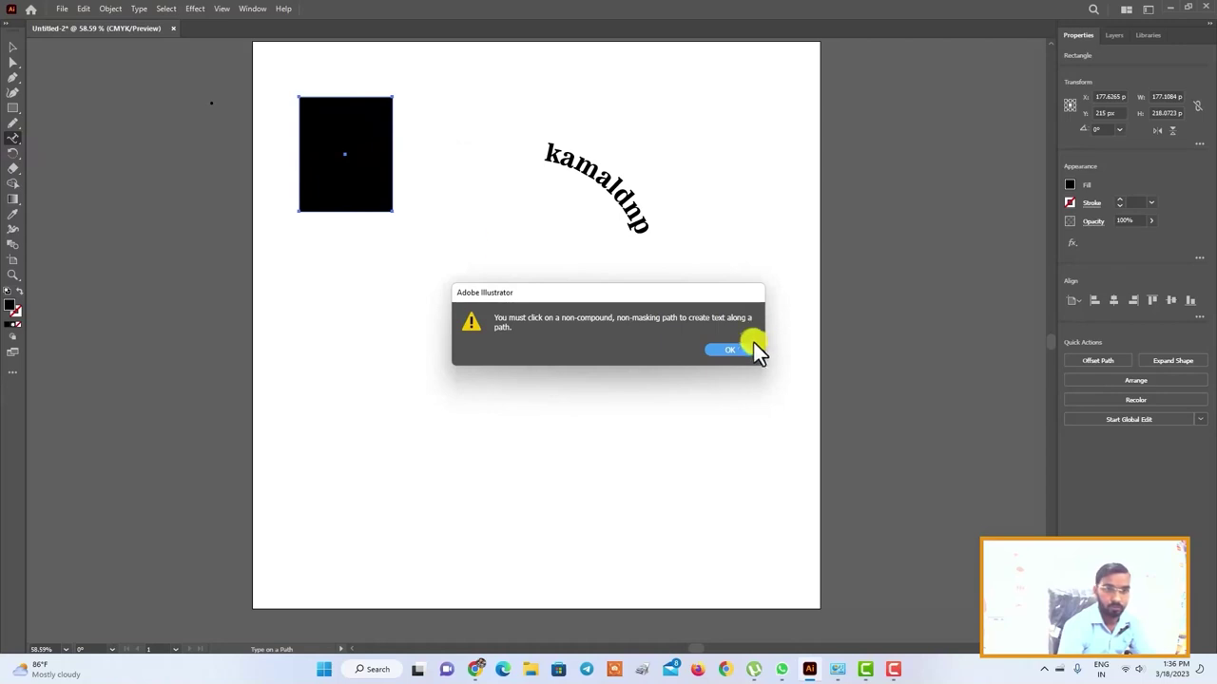
click(729, 350)
click(351, 96)
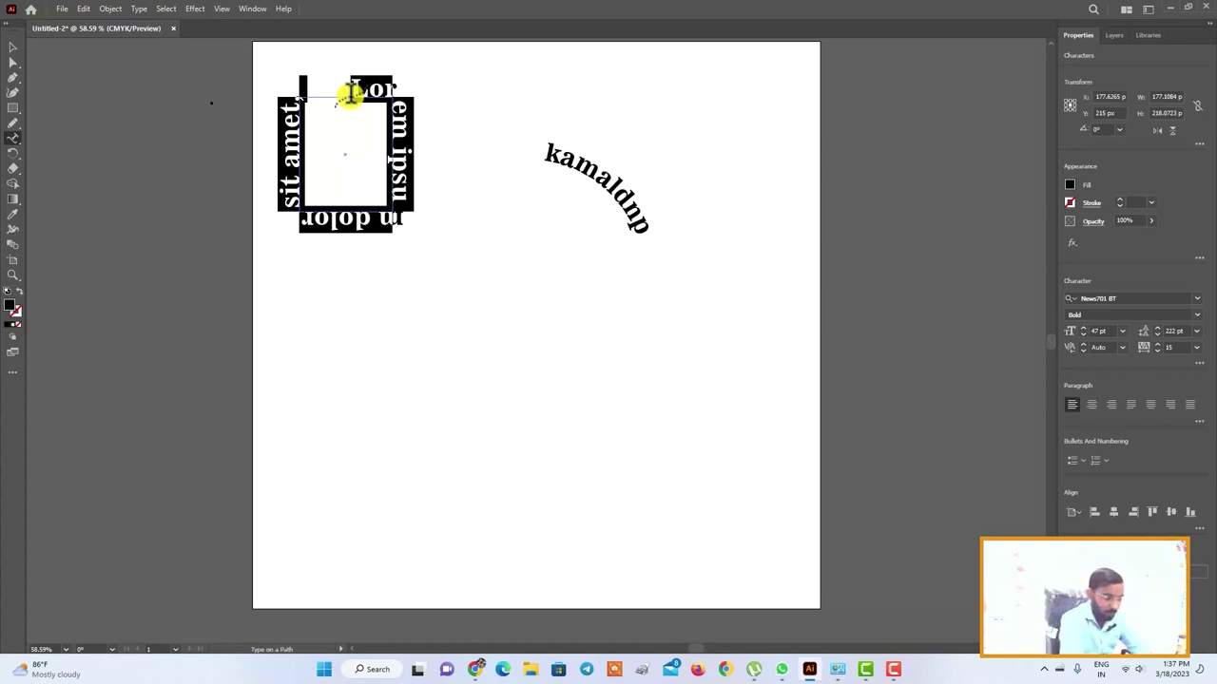
text(kama)
text(ldnp s)
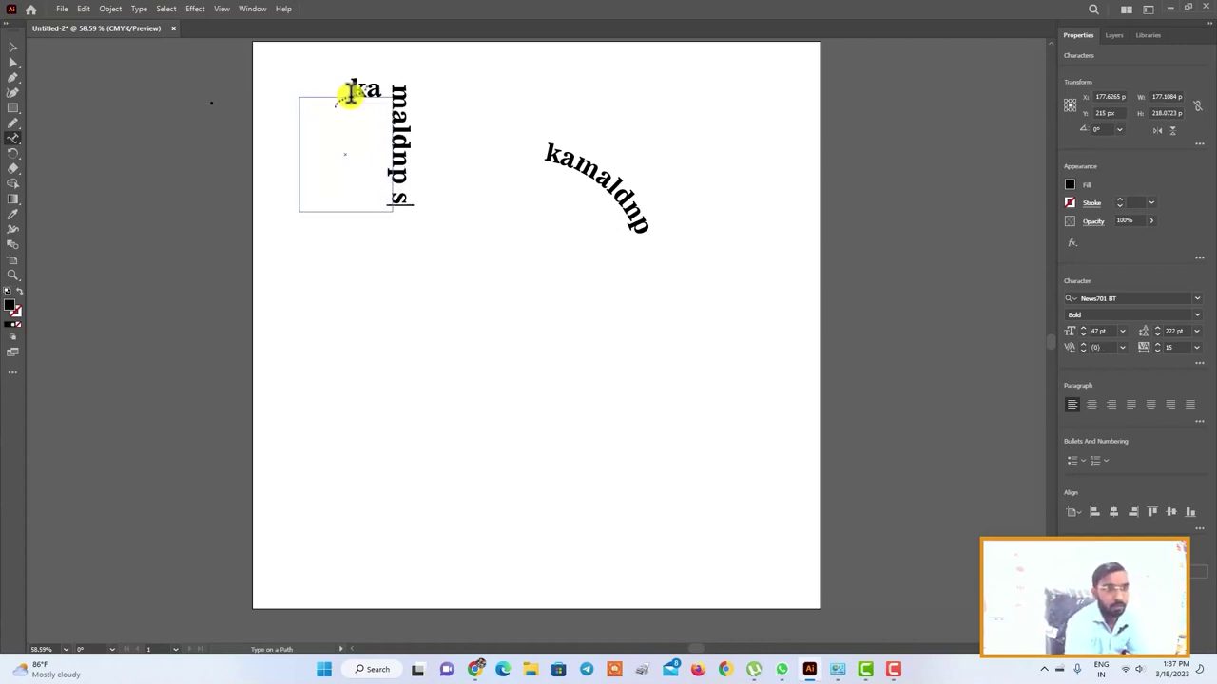
text(ikfhkshfioeutnergm)
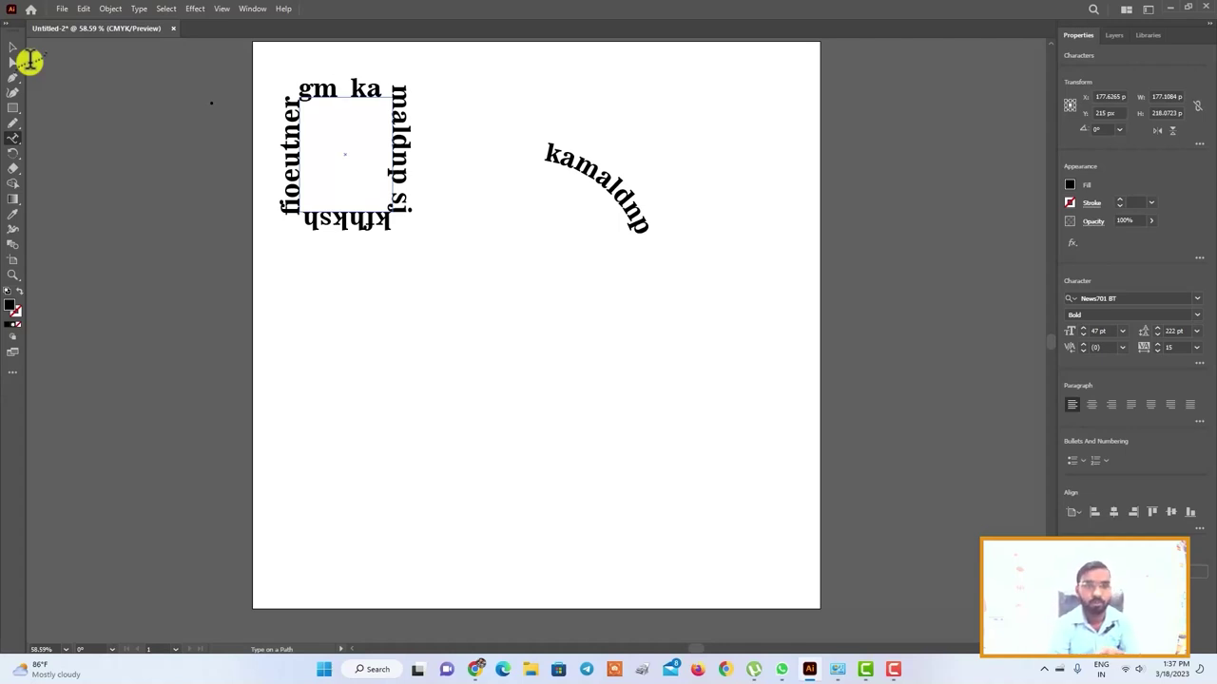
Step: Slide and rotate the kamaldnp path text so the word sits centred on the circle's top
click(13, 46)
drag(574, 162, 553, 165)
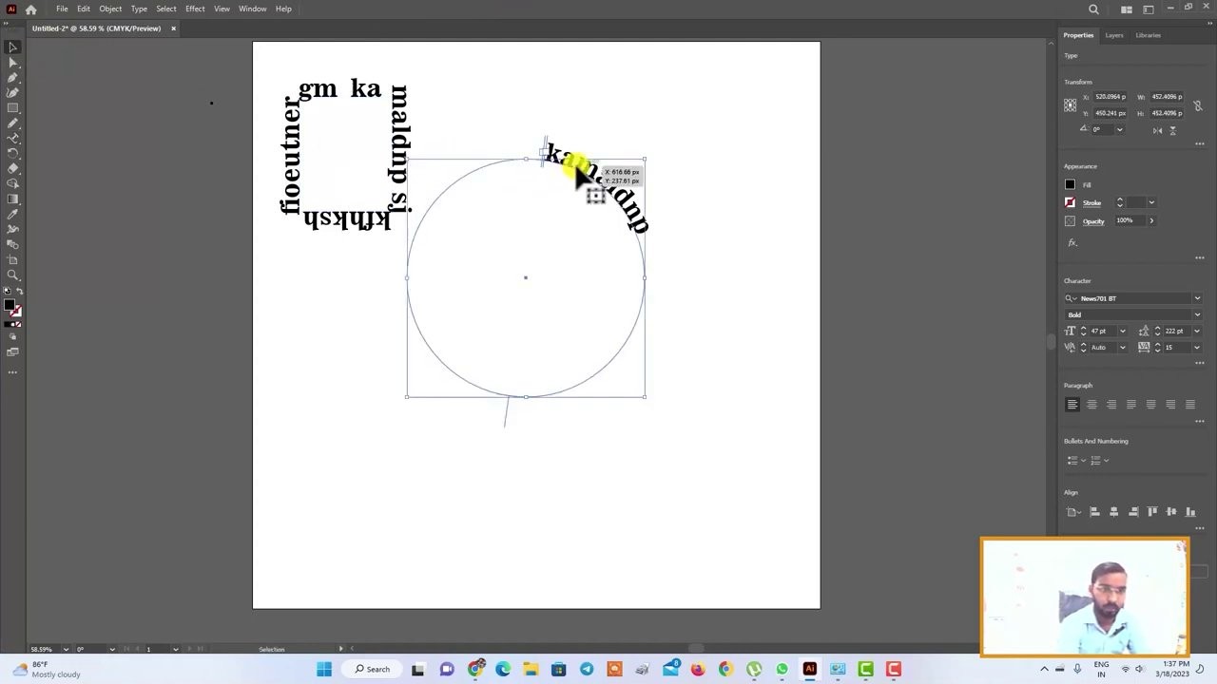
drag(556, 170, 570, 183)
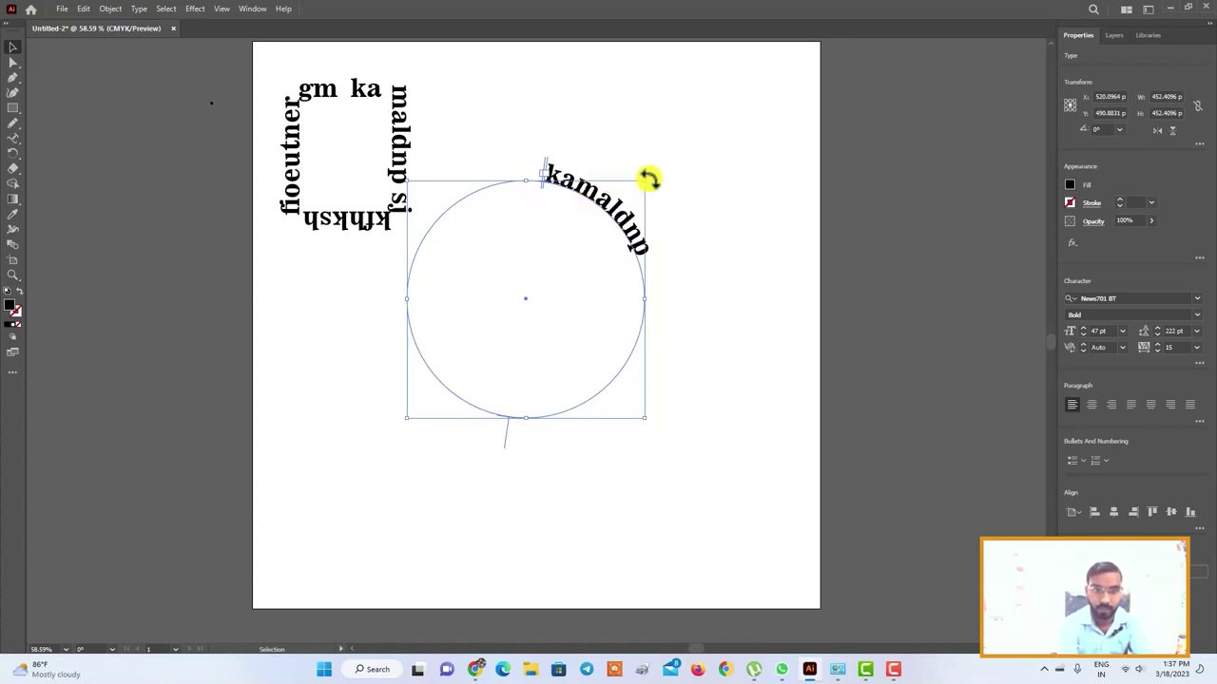
drag(648, 179, 542, 145)
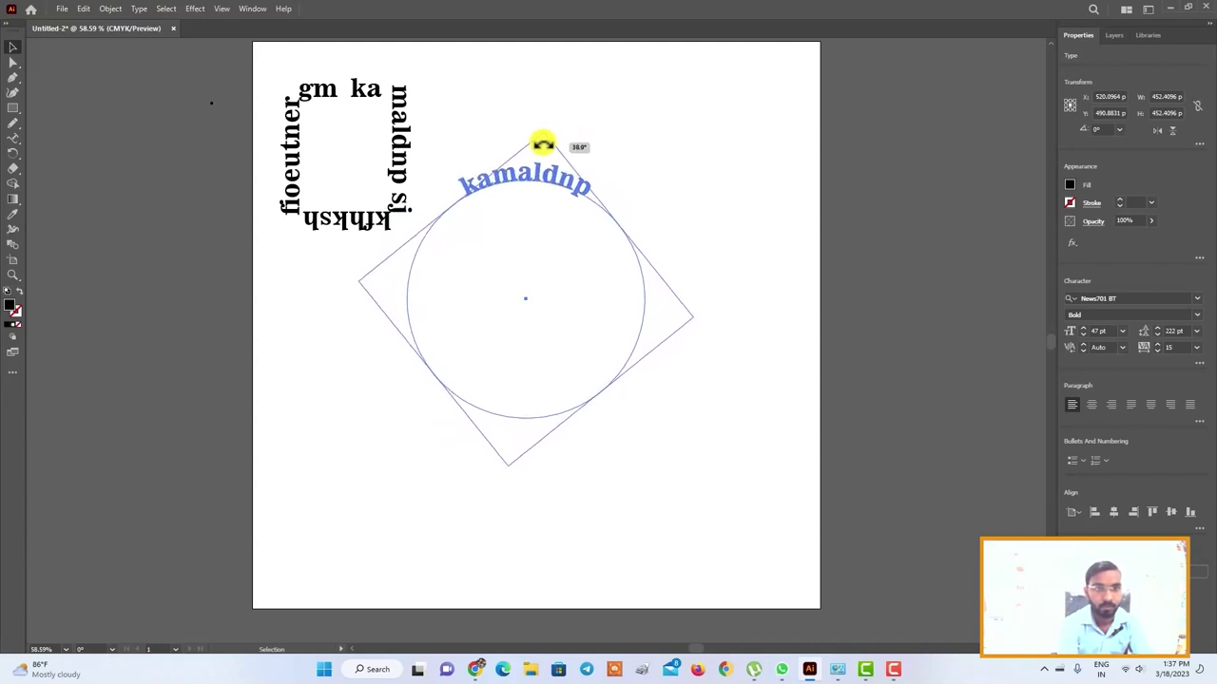
click(693, 162)
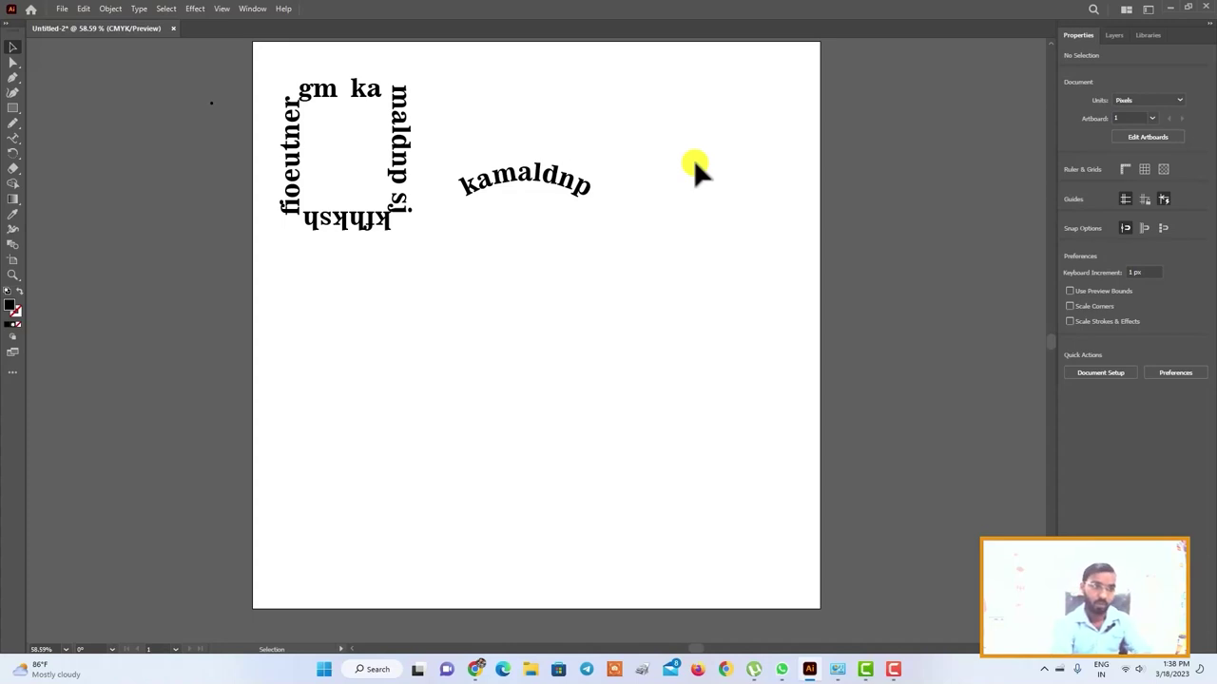
click(14, 138)
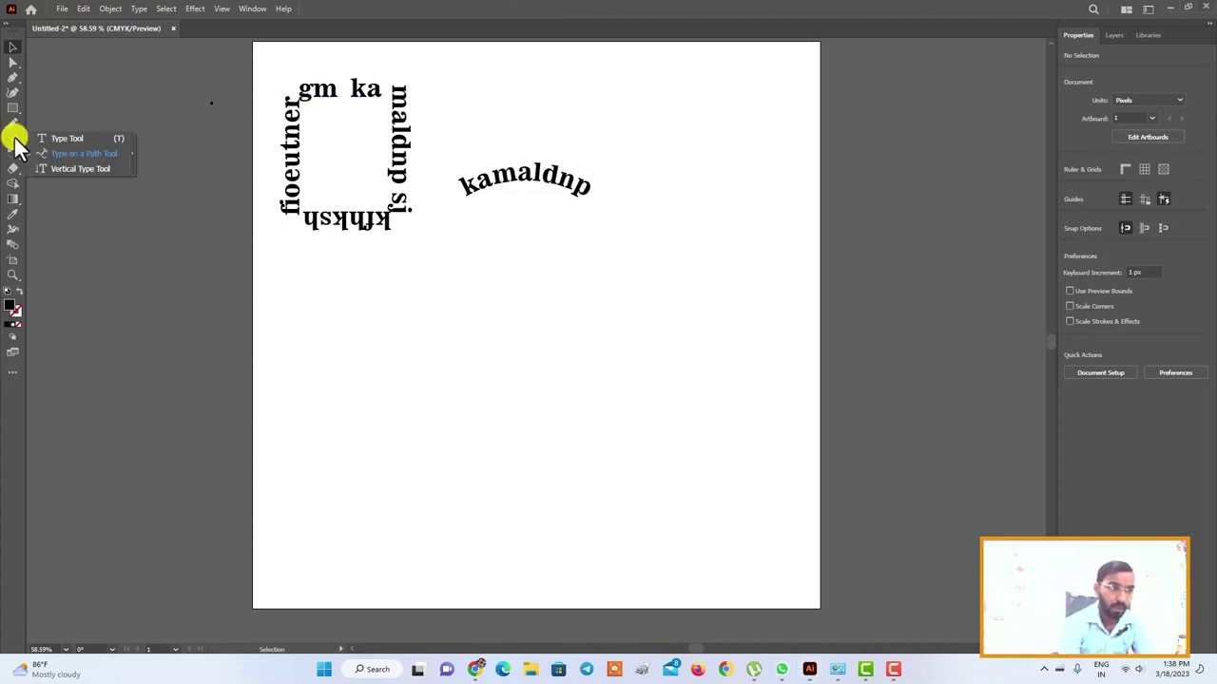
Step: Add vertical text 'kamaldnp' on the artboard's right side
click(61, 169)
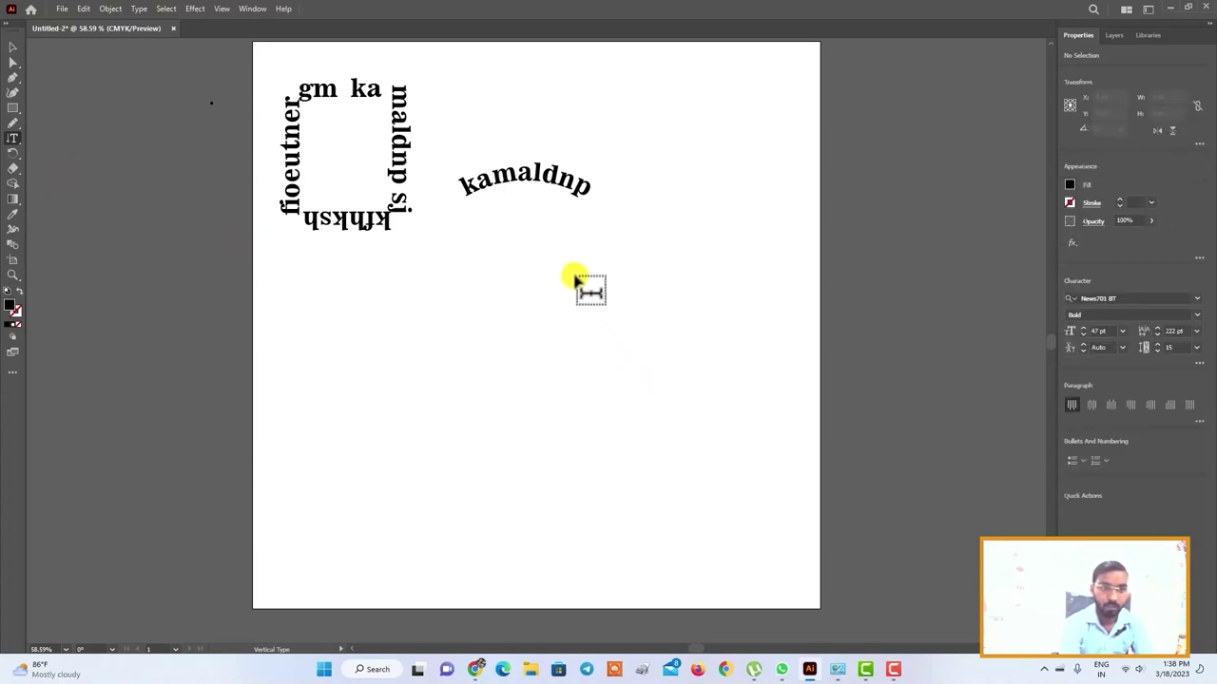
click(785, 203)
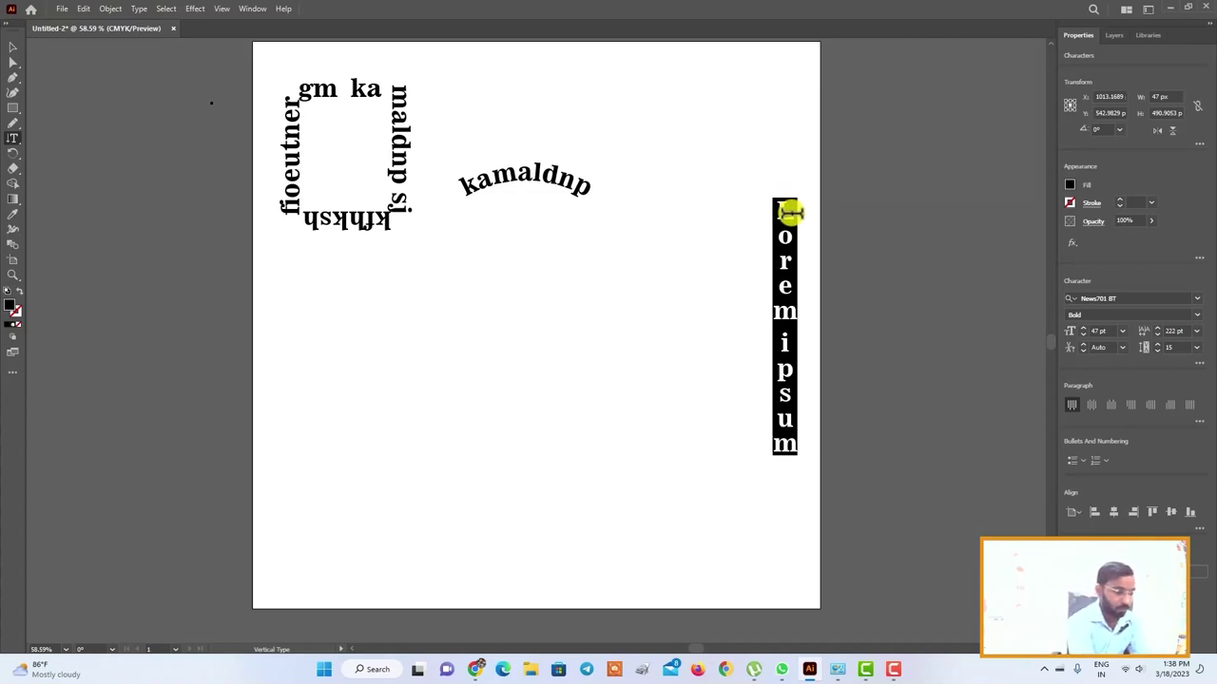
text(kaamll)
key(BackSpace)
key(BackSpace)
key(BackSpace)
key(BackSpace)
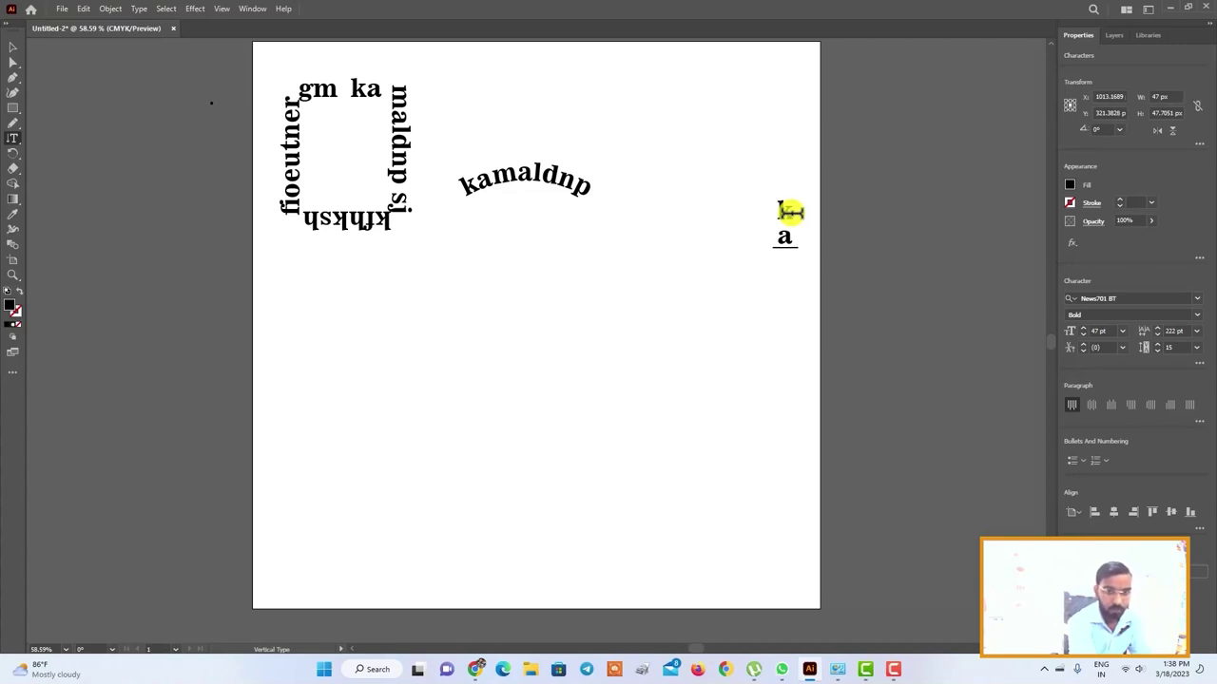
text(maldnp)
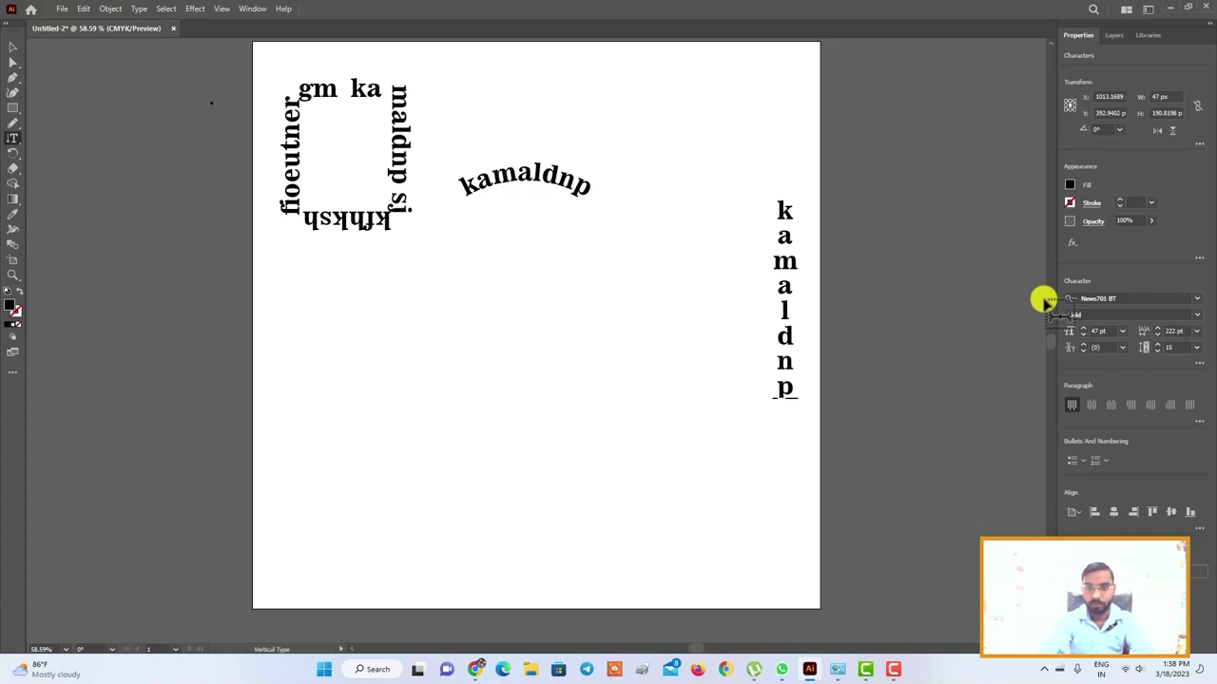
Step: Select the vertical text, then marquee-select all the text objects on the artboard
click(13, 138)
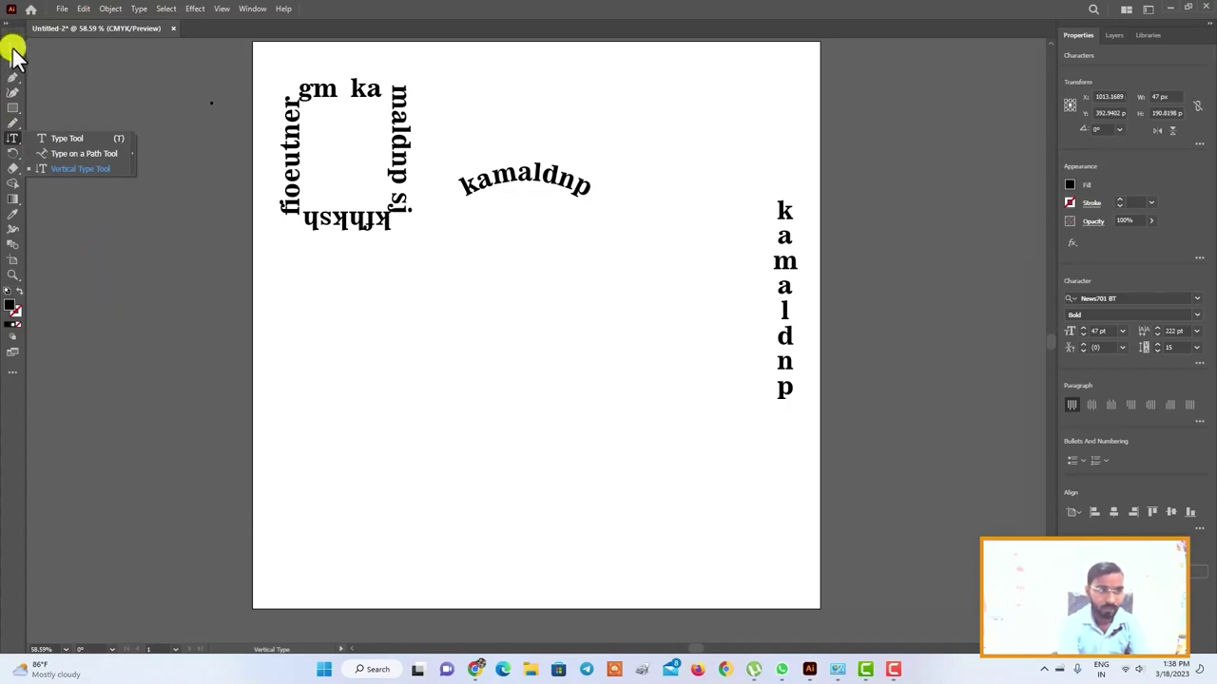
click(12, 48)
click(13, 153)
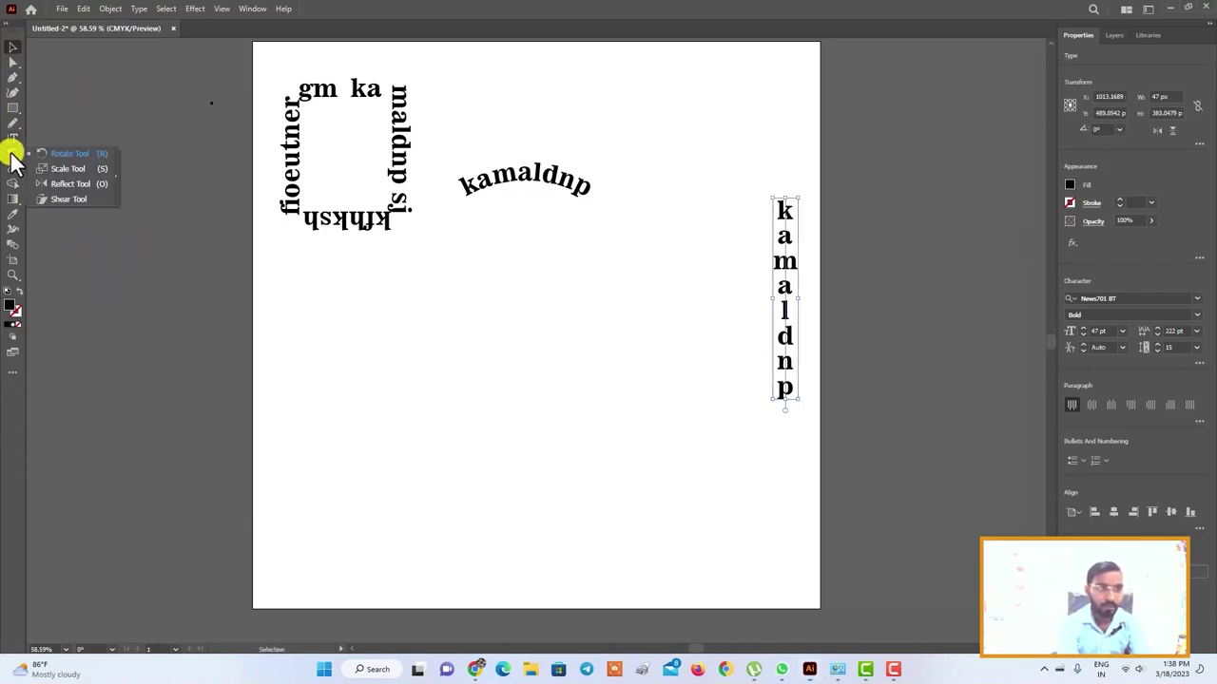
drag(284, 58, 869, 397)
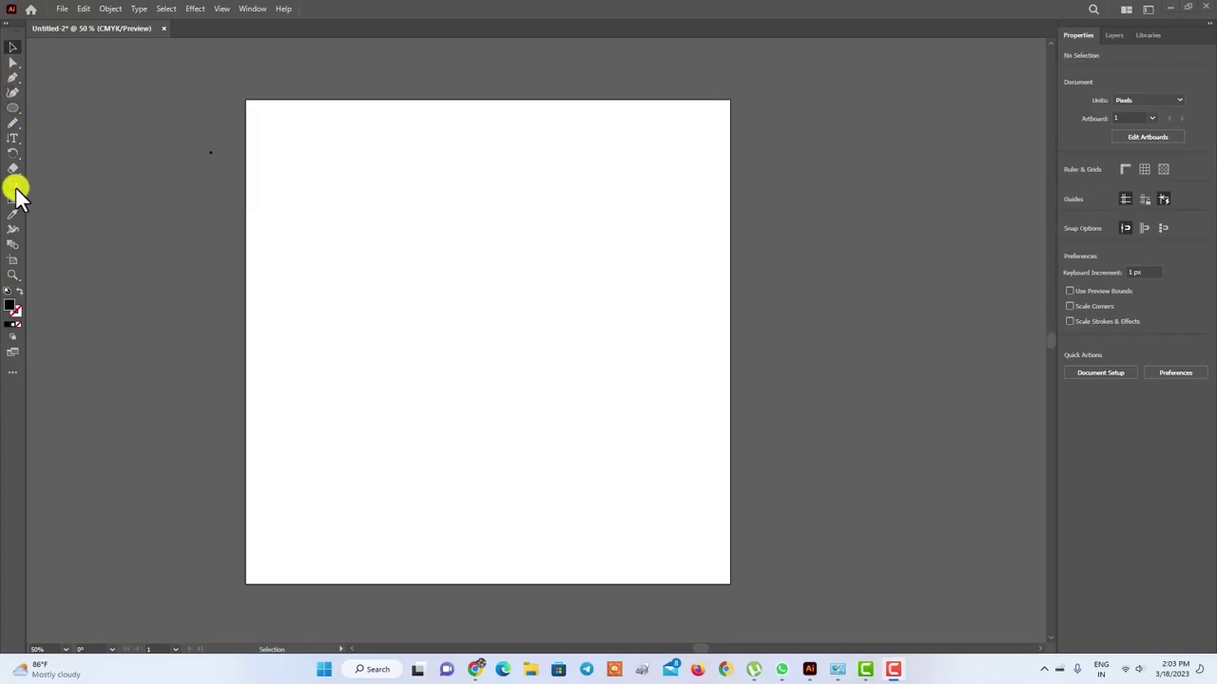
Step: Choose the Ellipse Tool from the shape tools group
right_click(13, 153)
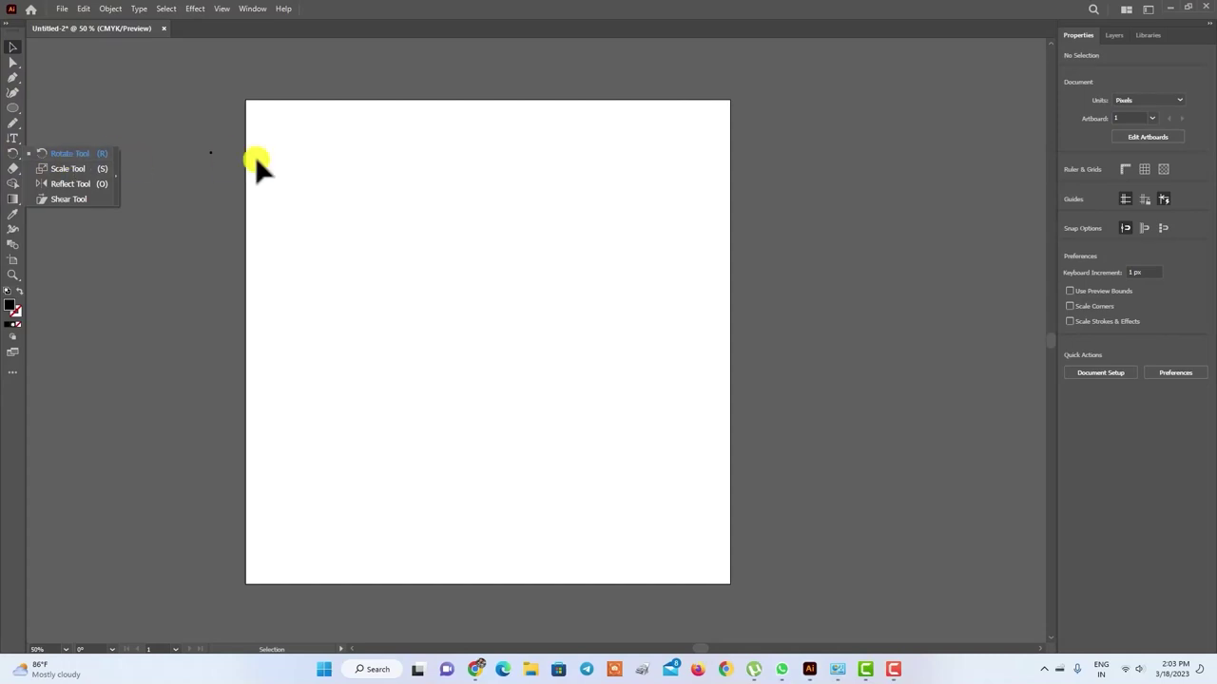
right_click(12, 107)
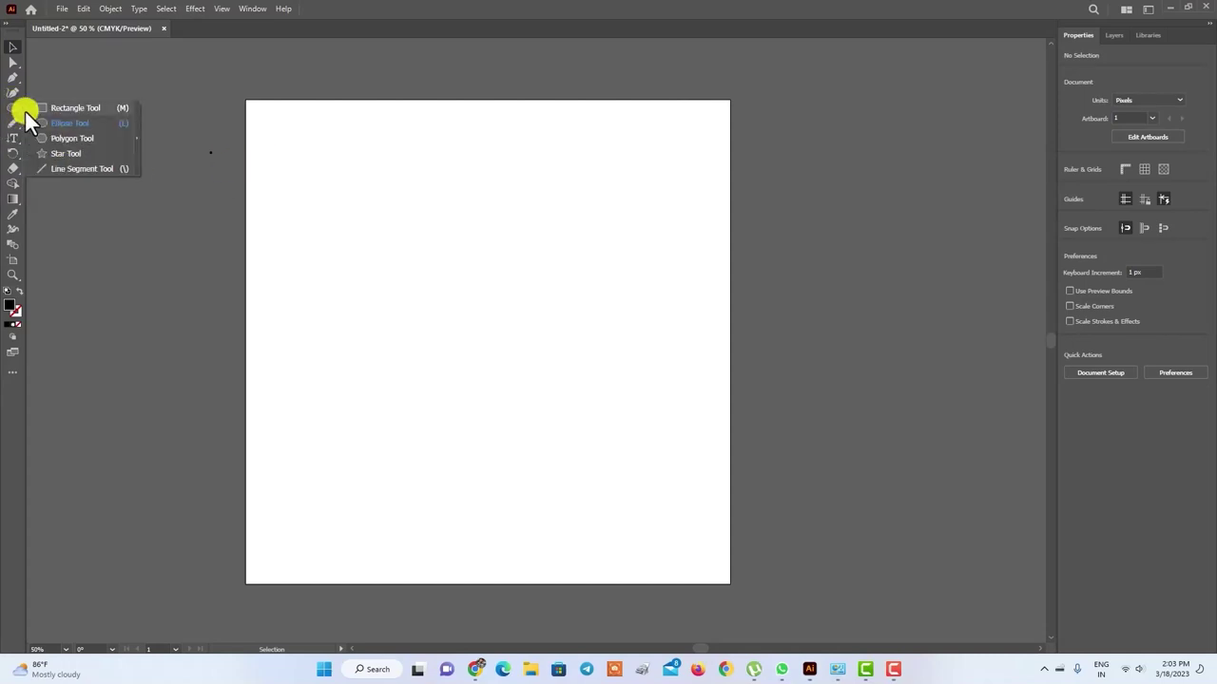
click(92, 122)
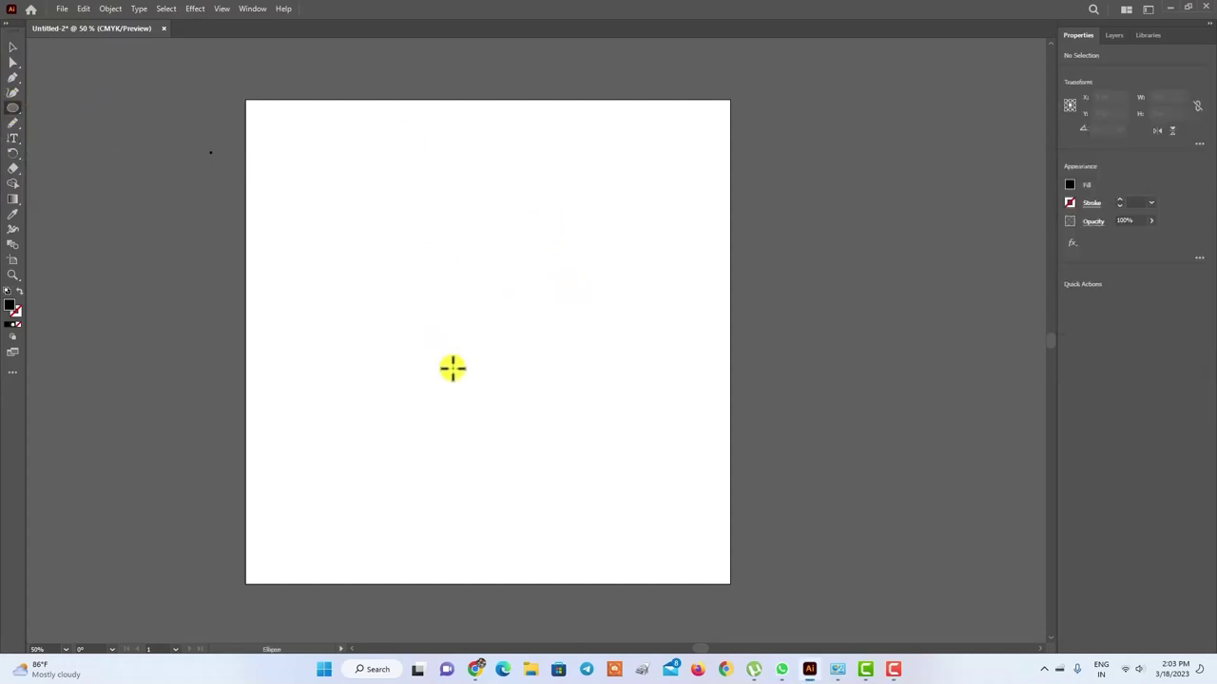
Step: Draw a 320 px black circle mid-artboard and a 56 px circle above it, then select the small one
drag(400, 278, 530, 422)
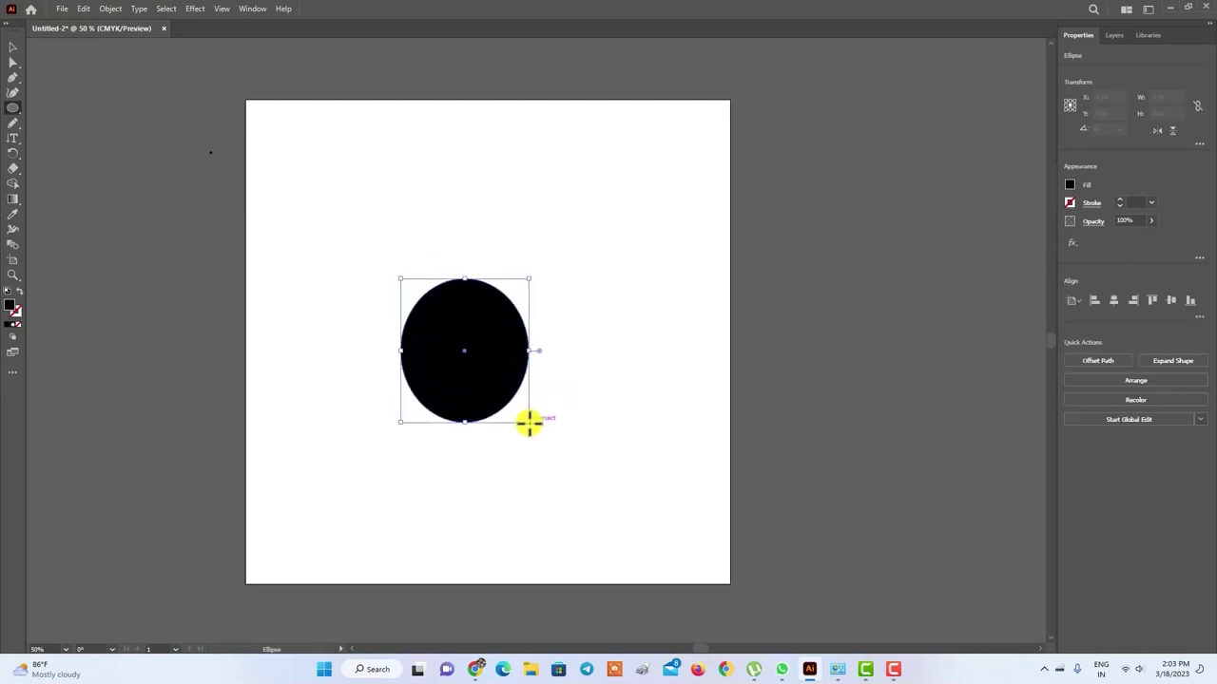
drag(400, 350, 385, 351)
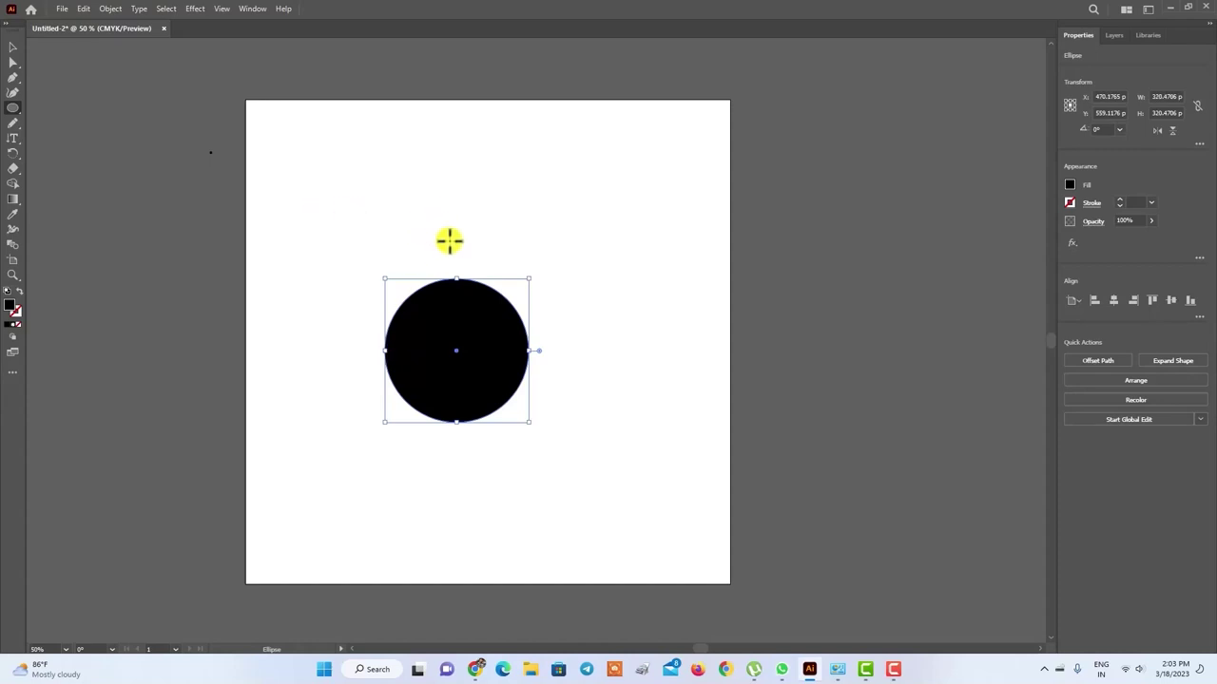
drag(449, 232, 472, 260)
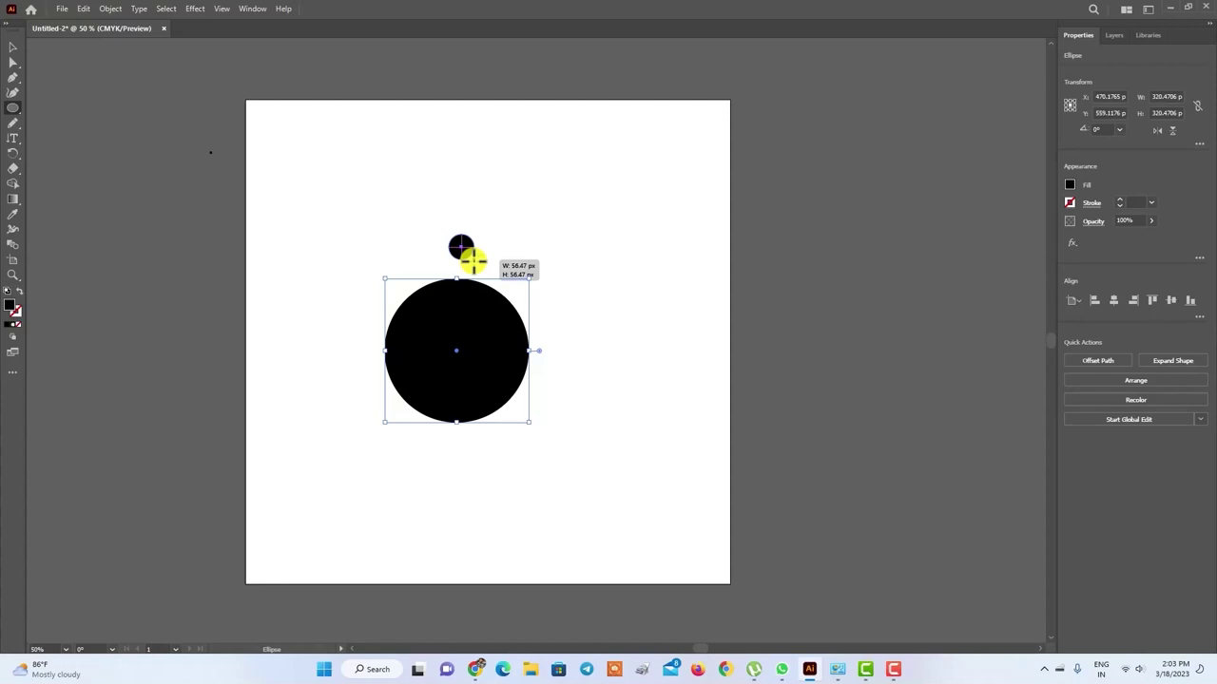
drag(472, 260, 473, 260)
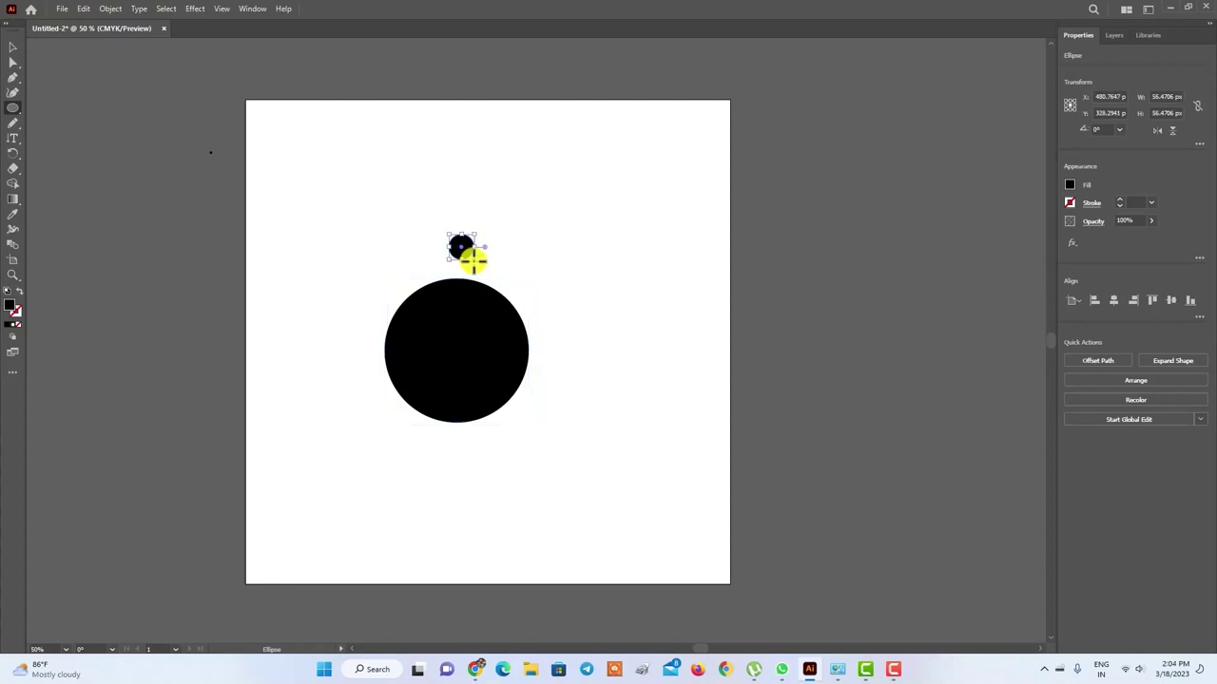
click(13, 47)
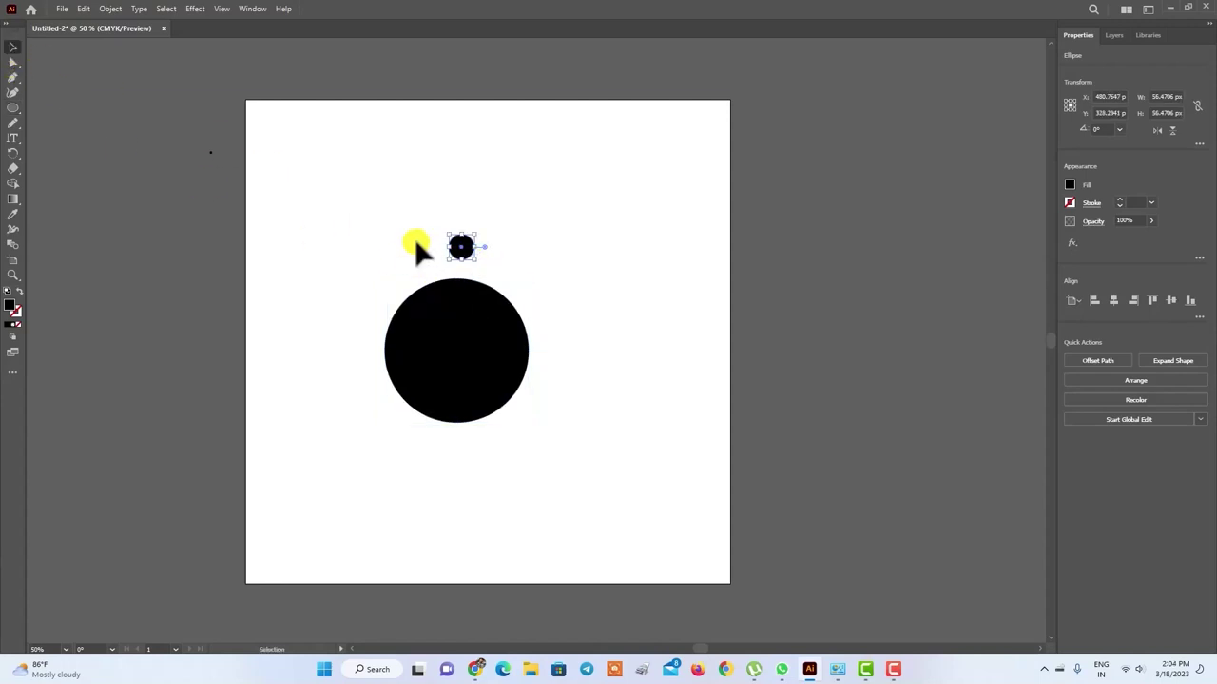
click(482, 337)
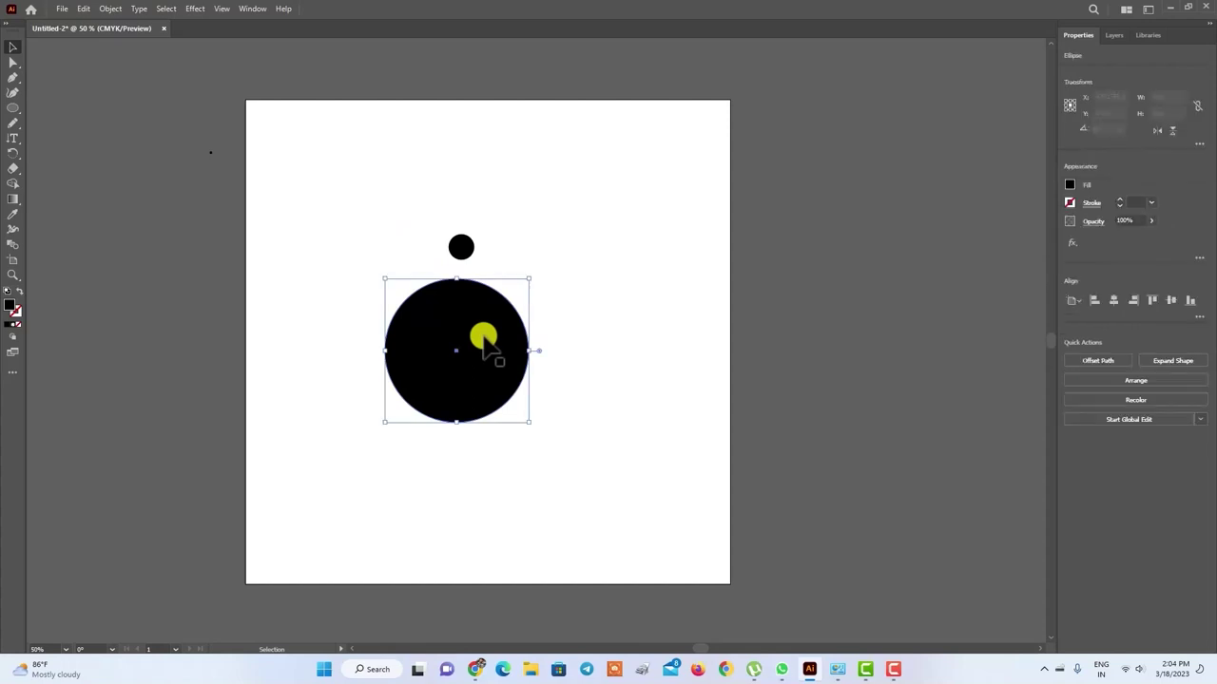
click(461, 247)
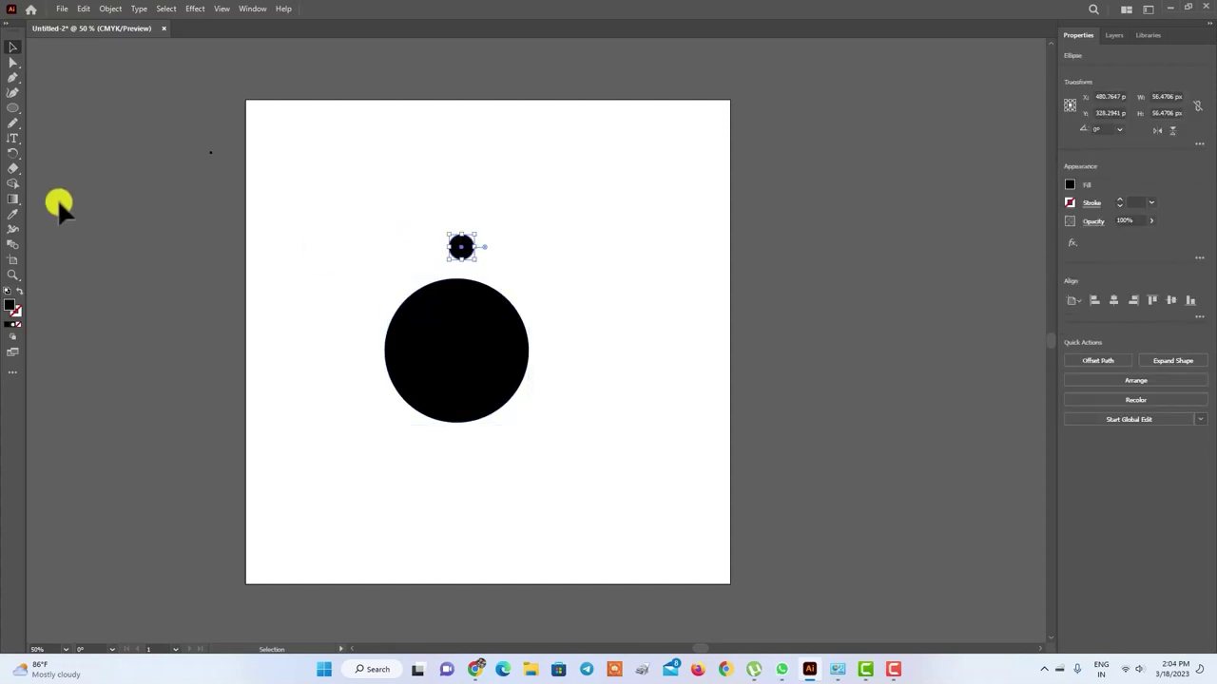
click(12, 153)
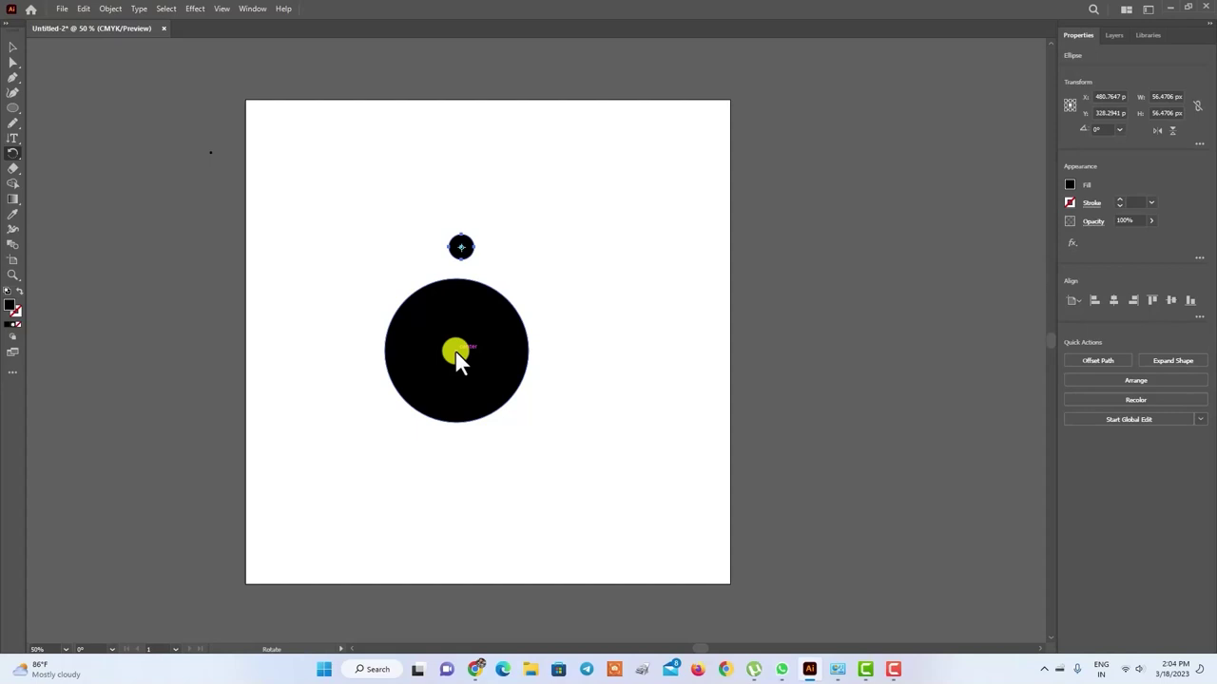
Step: Copy the small circle at 18° around the big circle's centre, repeating to form a ring
alt+click(456, 351)
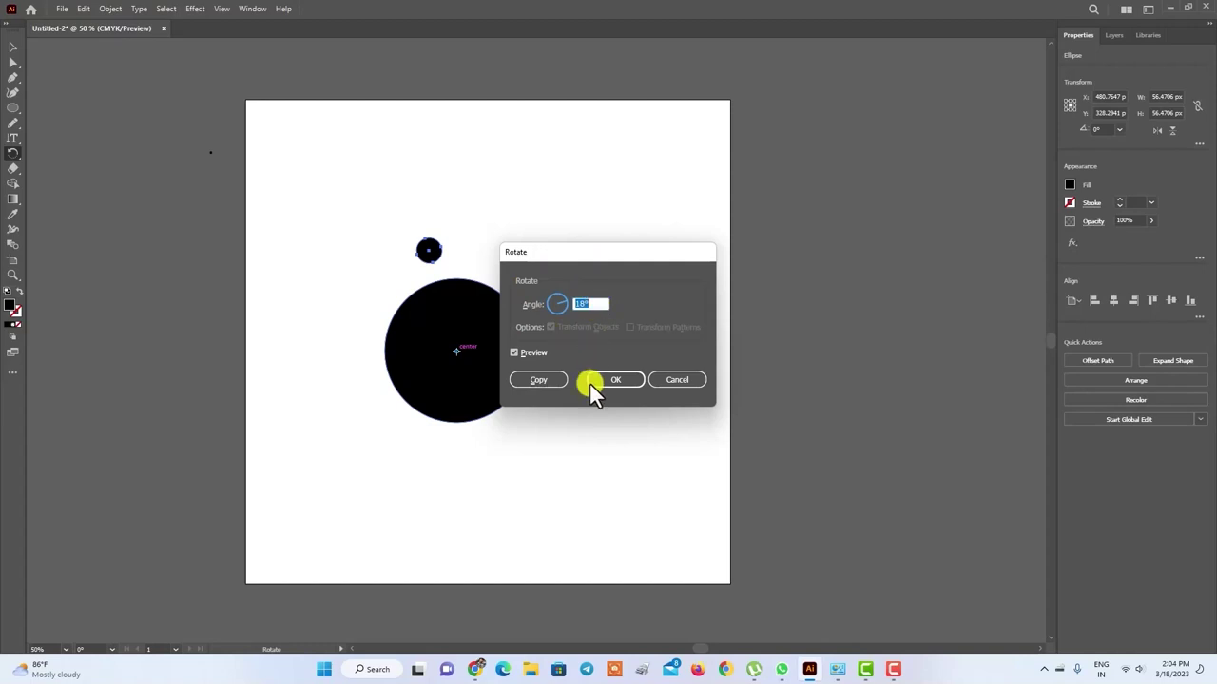
click(538, 380)
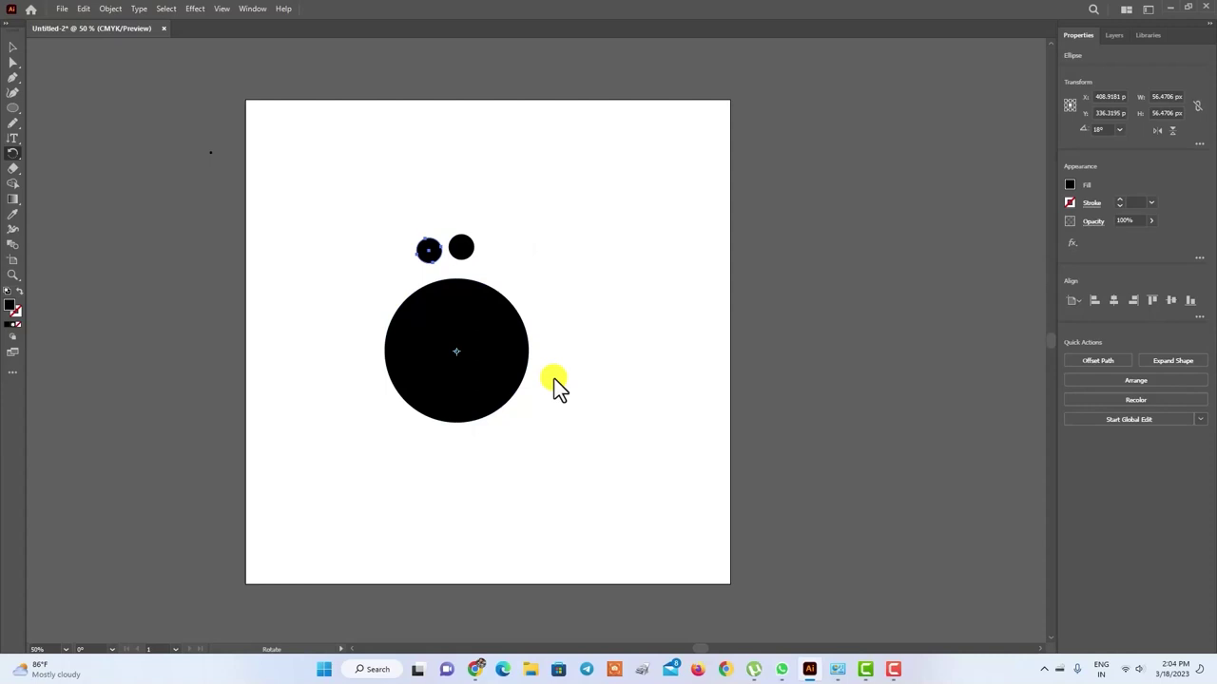
key(v)
key(ctrl+d)
key(ctrl+d)
key(ctrl+d)
key(ctrl+d)
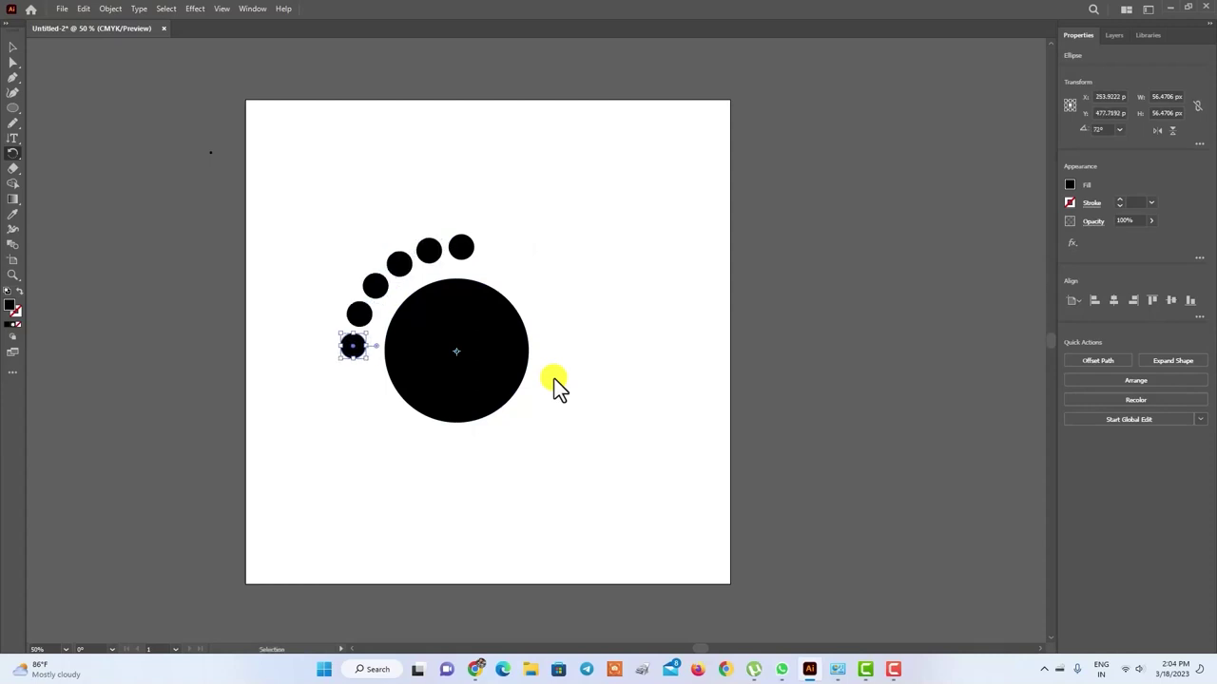
key(ctrl+d)
key(ctrl+d)
key(ctrl+d)
key(ctrl+d)
key(ctrl+d)
key(ctrl+d)
key(ctrl+d)
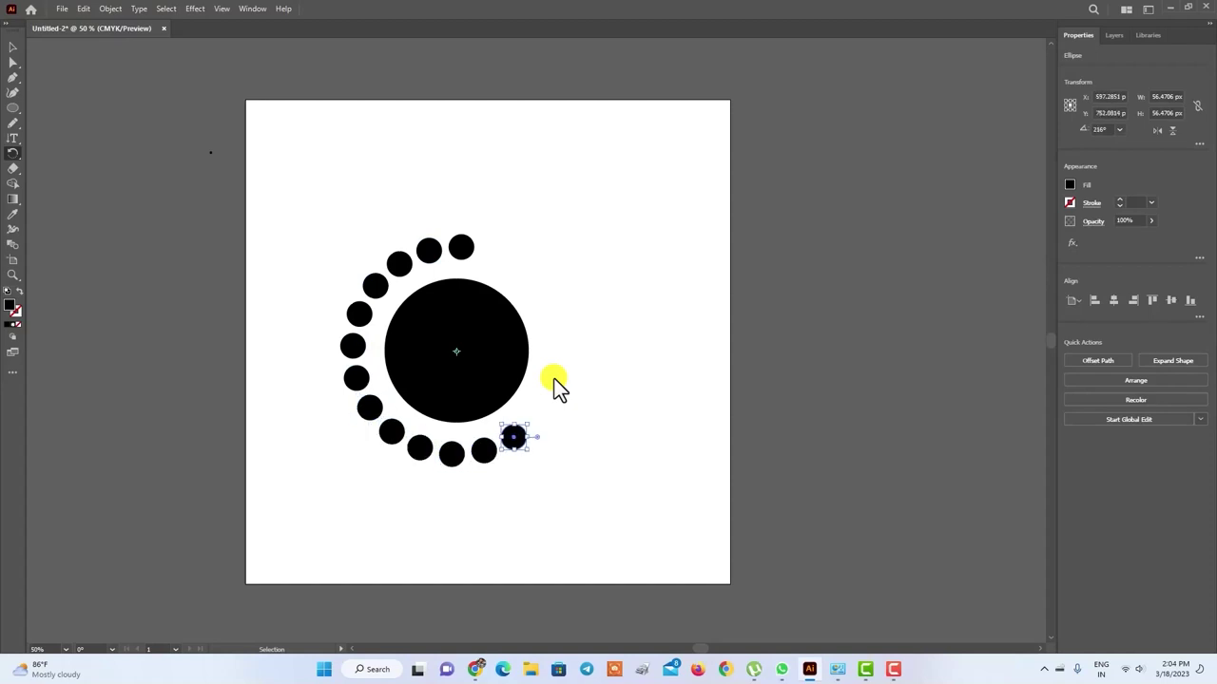
key(ctrl+d)
key(ctrl+d)
key(ctrl+d)
key(ctrl+d)
key(ctrl+d)
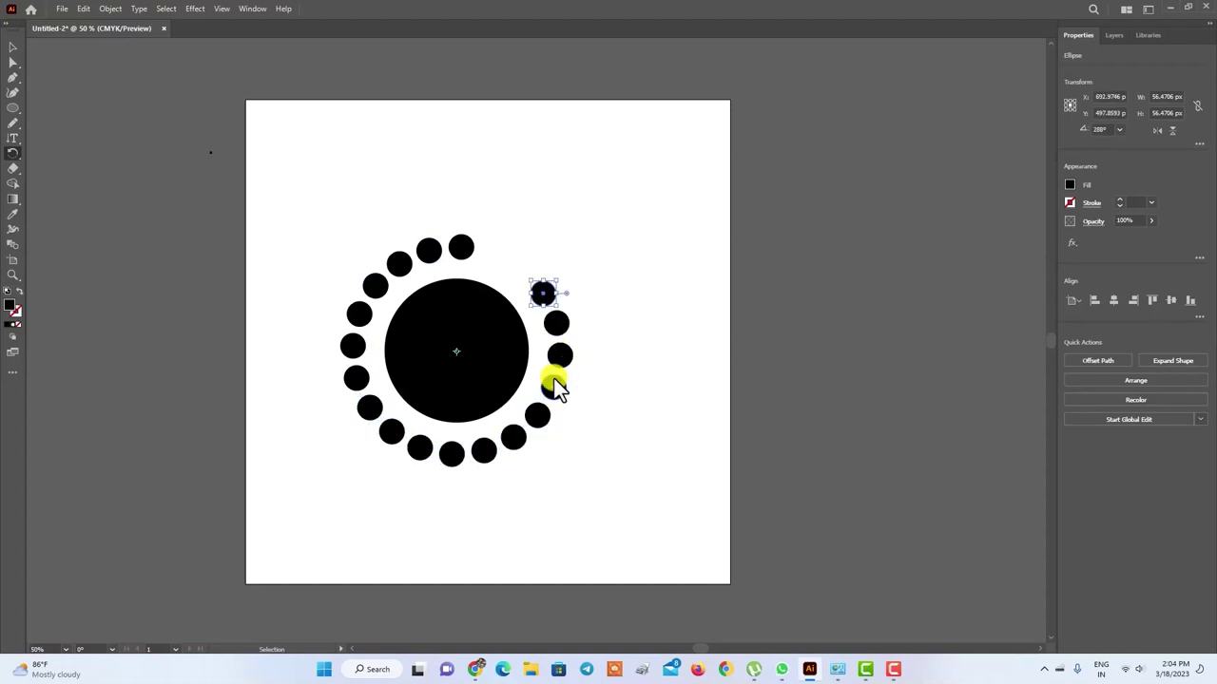
key(ctrl+d)
key(ctrl+d)
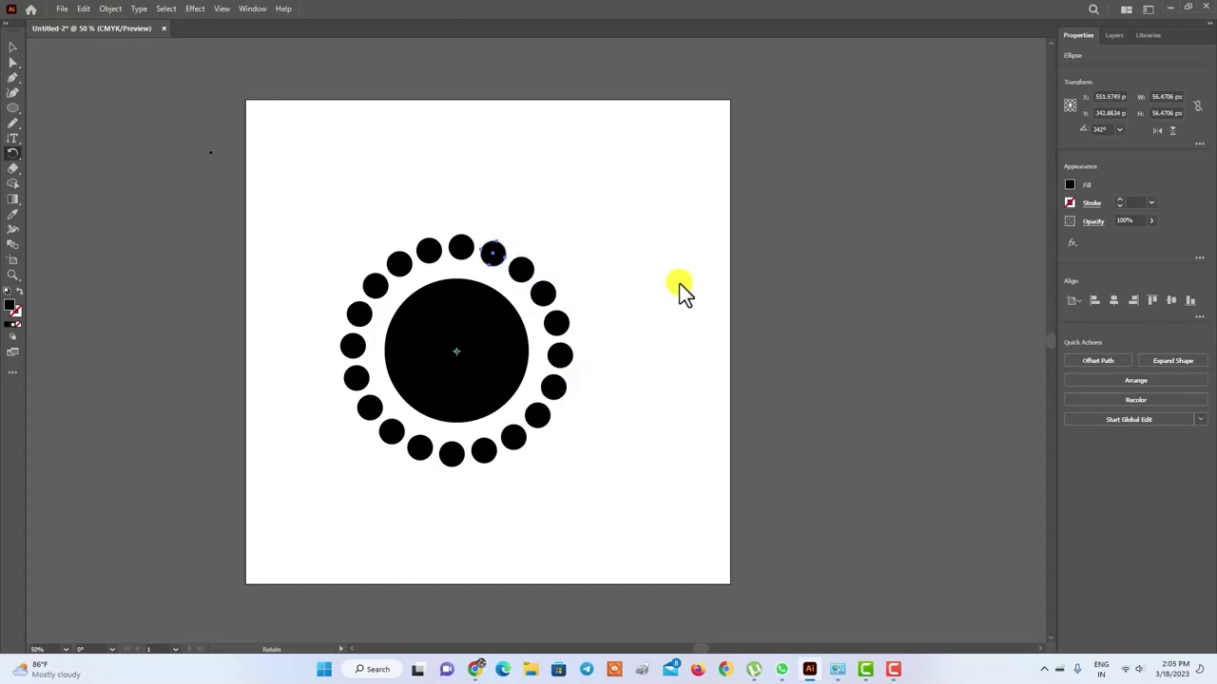
click(13, 47)
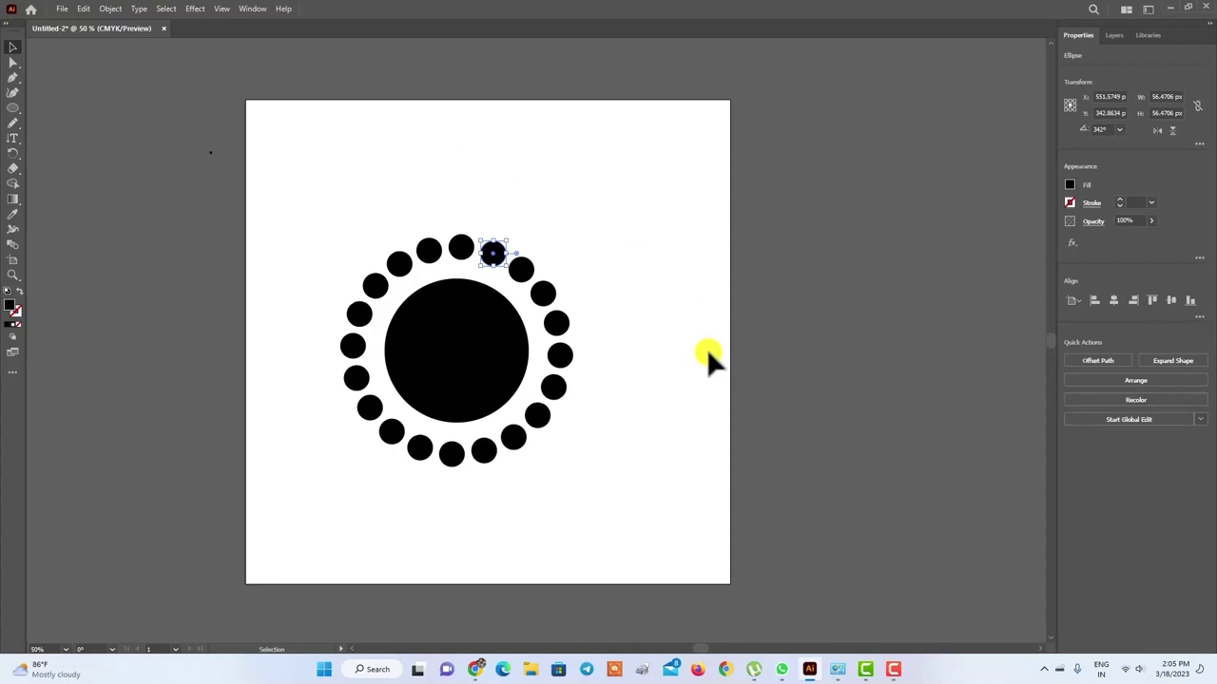
click(512, 116)
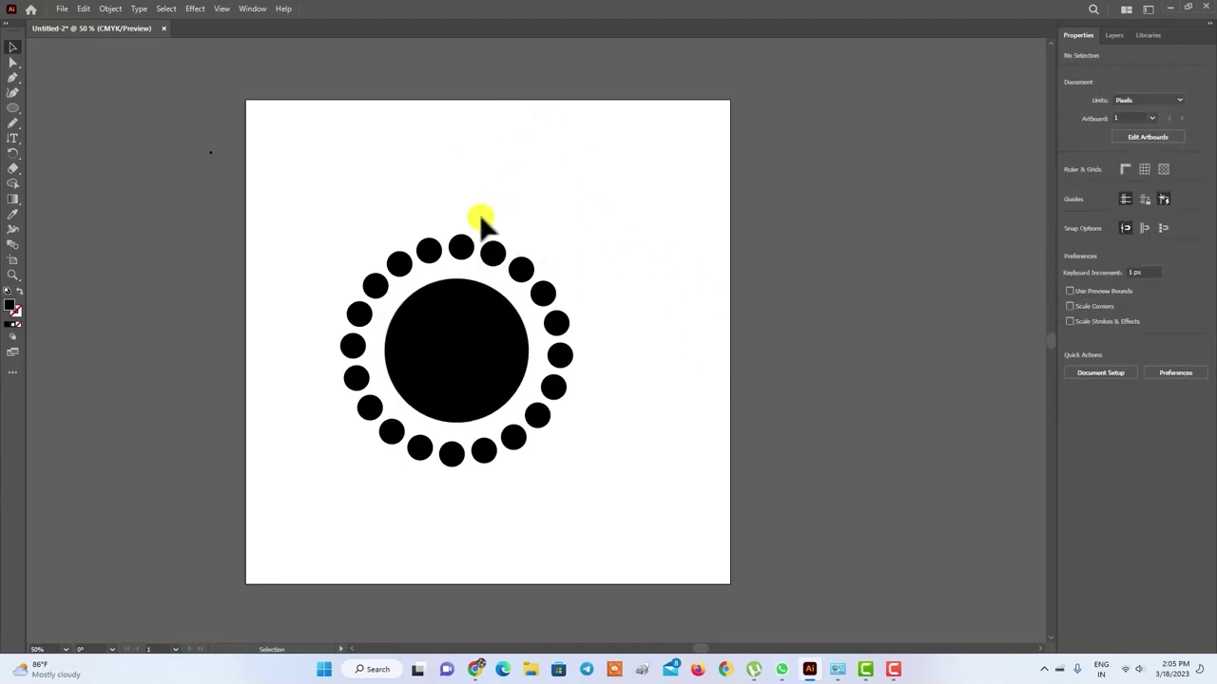
drag(485, 190, 342, 354)
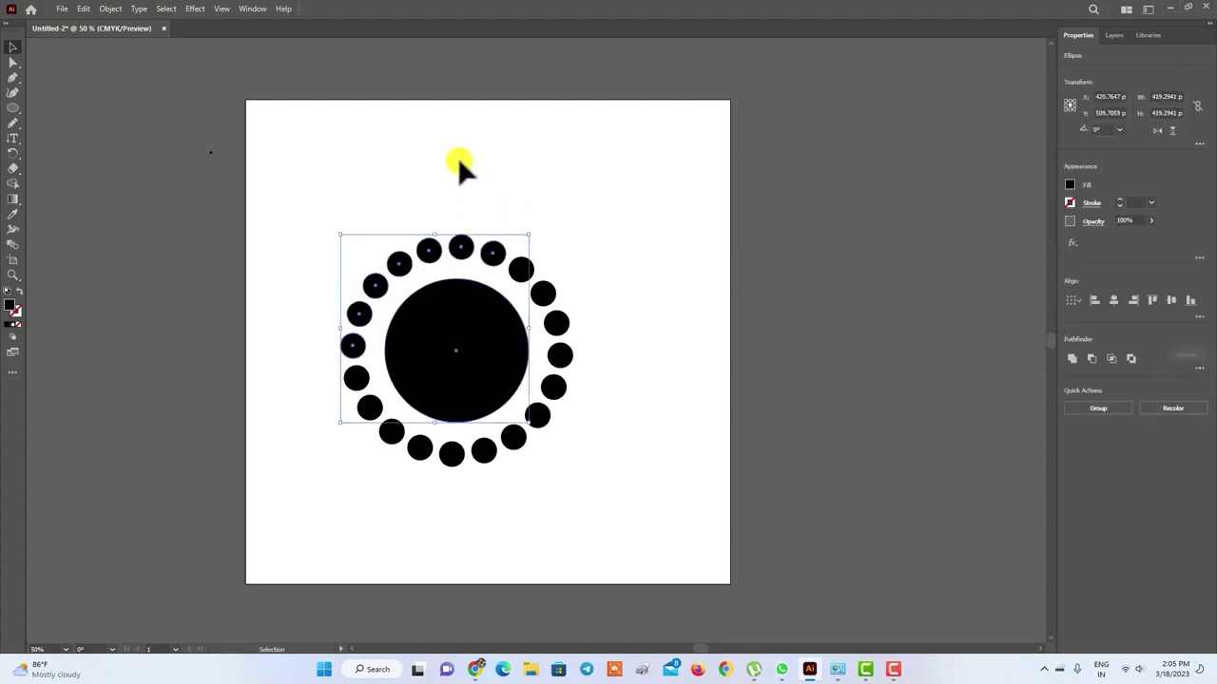
click(522, 161)
drag(435, 192, 485, 535)
click(703, 245)
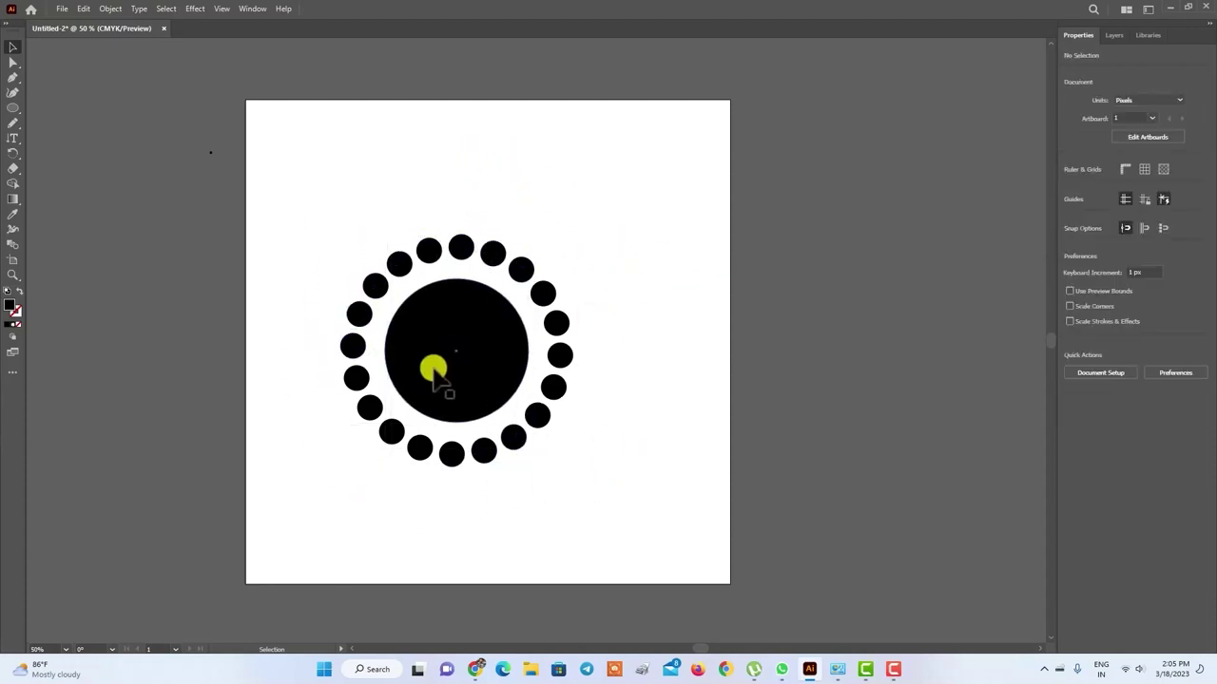
click(476, 323)
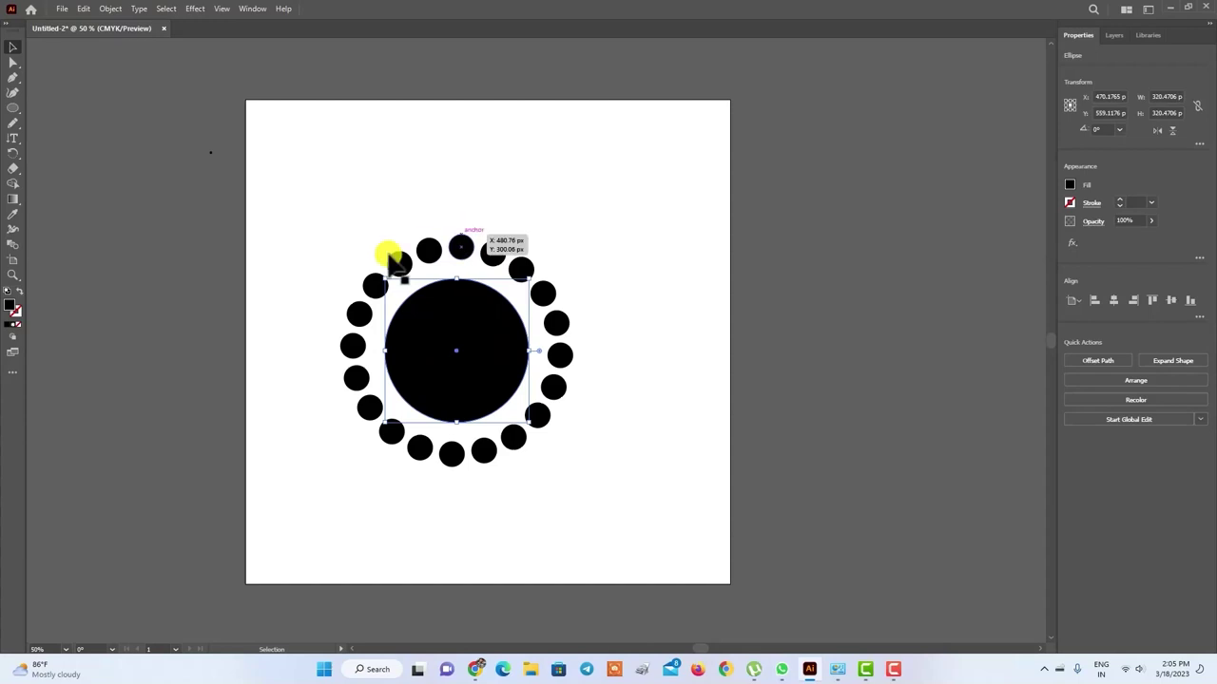
mouse_move(291, 146)
mouse_down()
mouse_move(617, 441)
mouse_move(647, 494)
mouse_up()
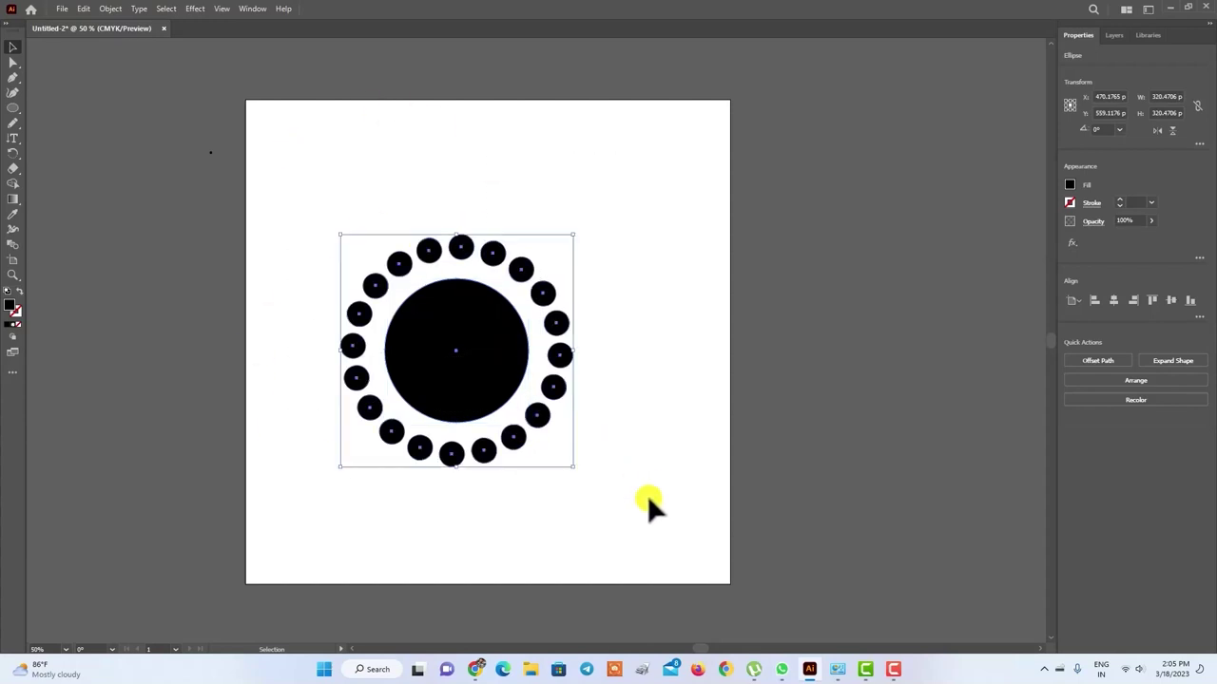
click(640, 269)
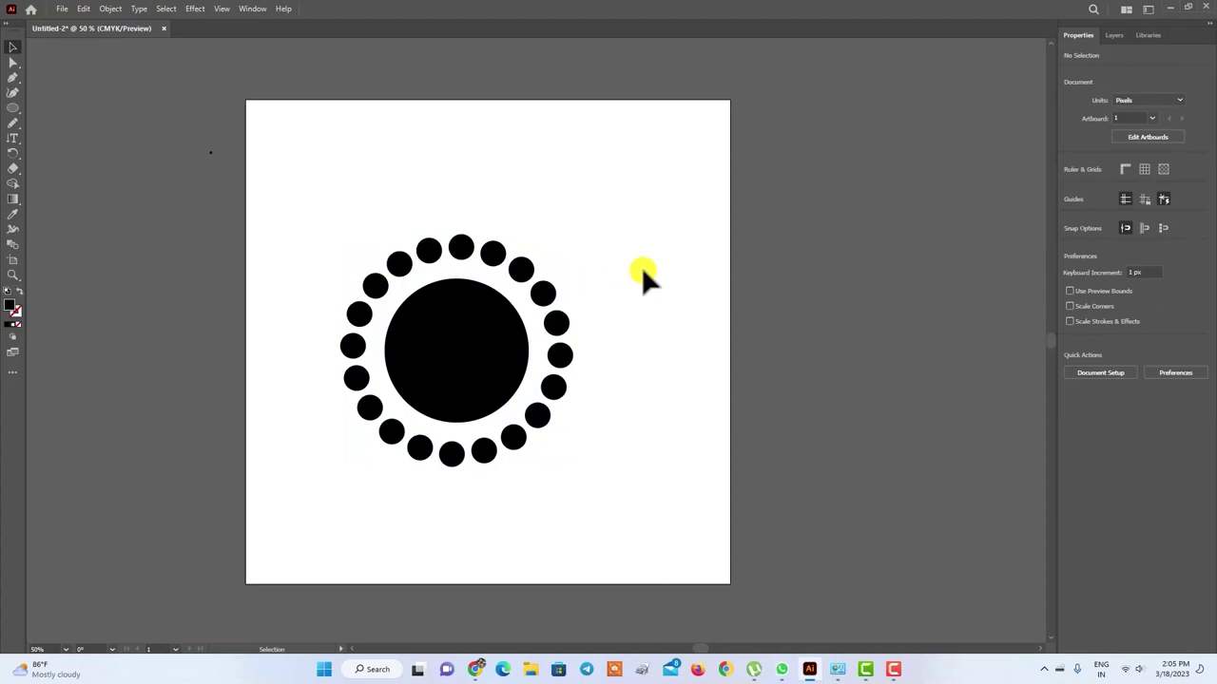
click(466, 247)
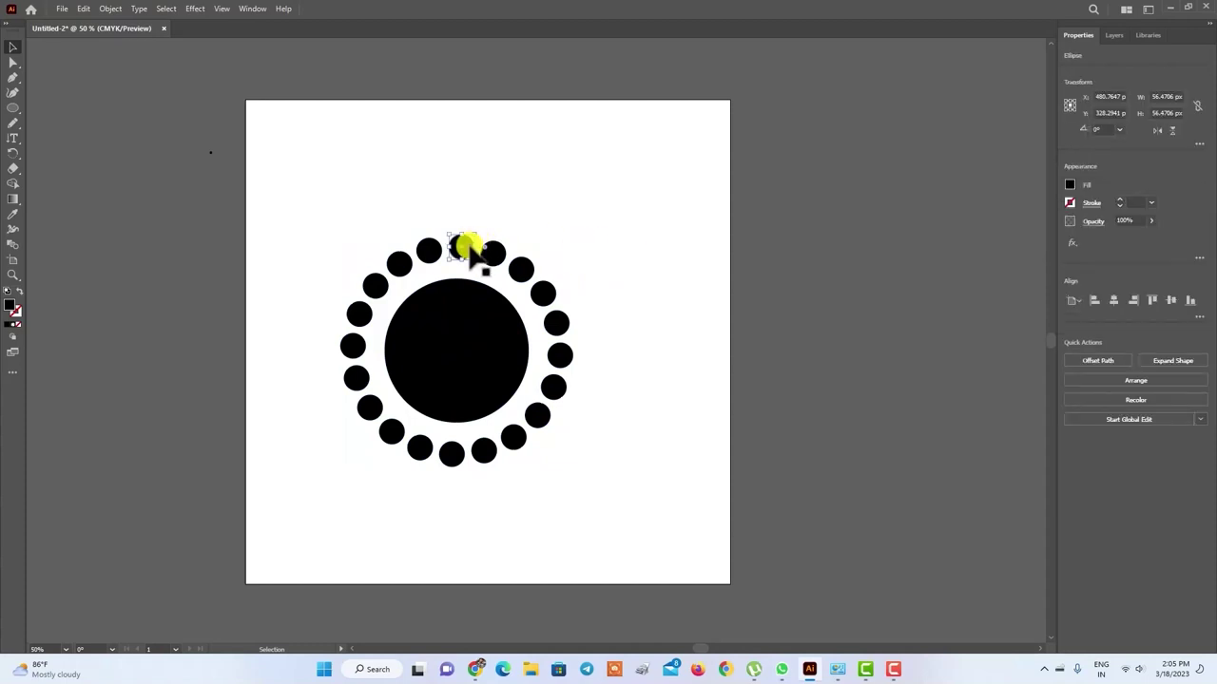
shift+click(493, 253)
shift+click(520, 269)
shift+click(543, 293)
shift+click(556, 323)
shift+click(560, 355)
shift+click(557, 388)
click(653, 310)
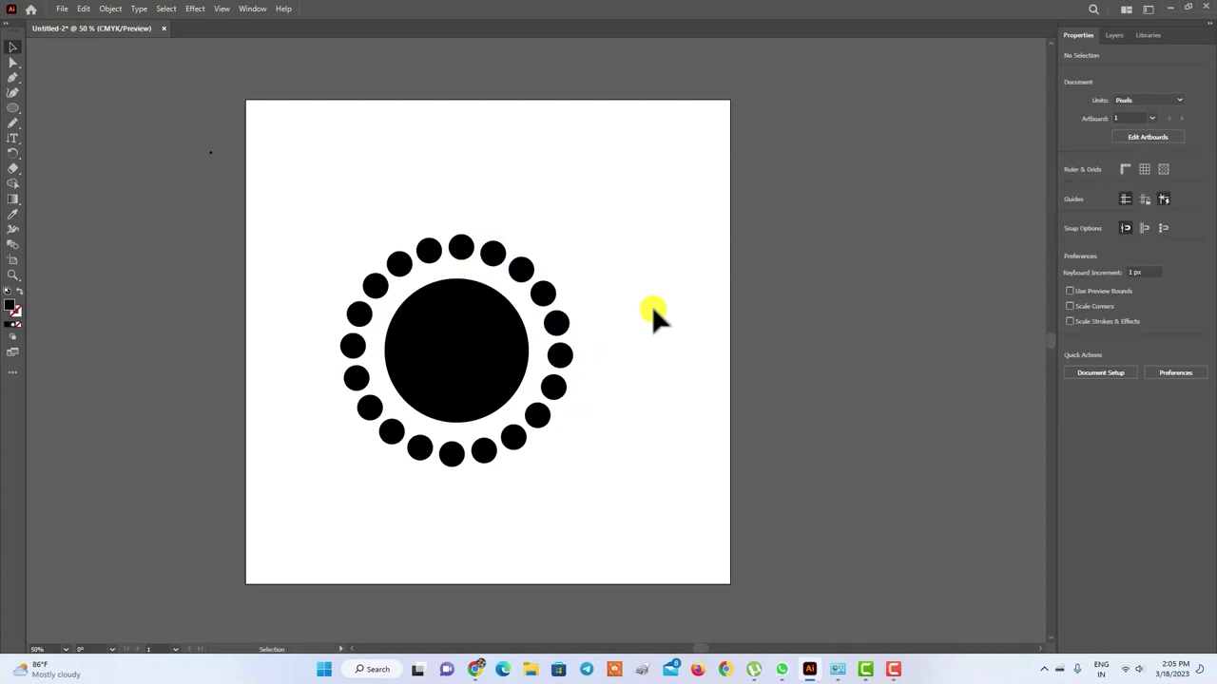
click(114, 8)
click(571, 199)
drag(297, 193, 623, 547)
click(493, 335)
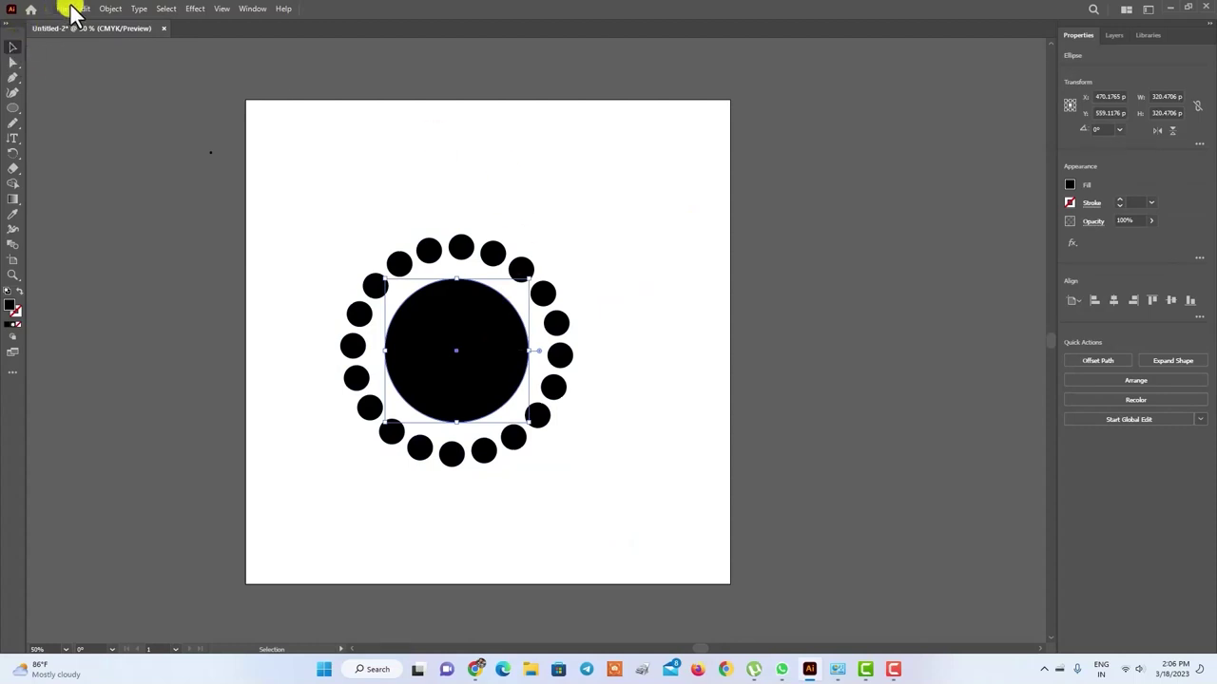
Step: Lock the central circle, then select the ring of dots and fill them red
click(110, 9)
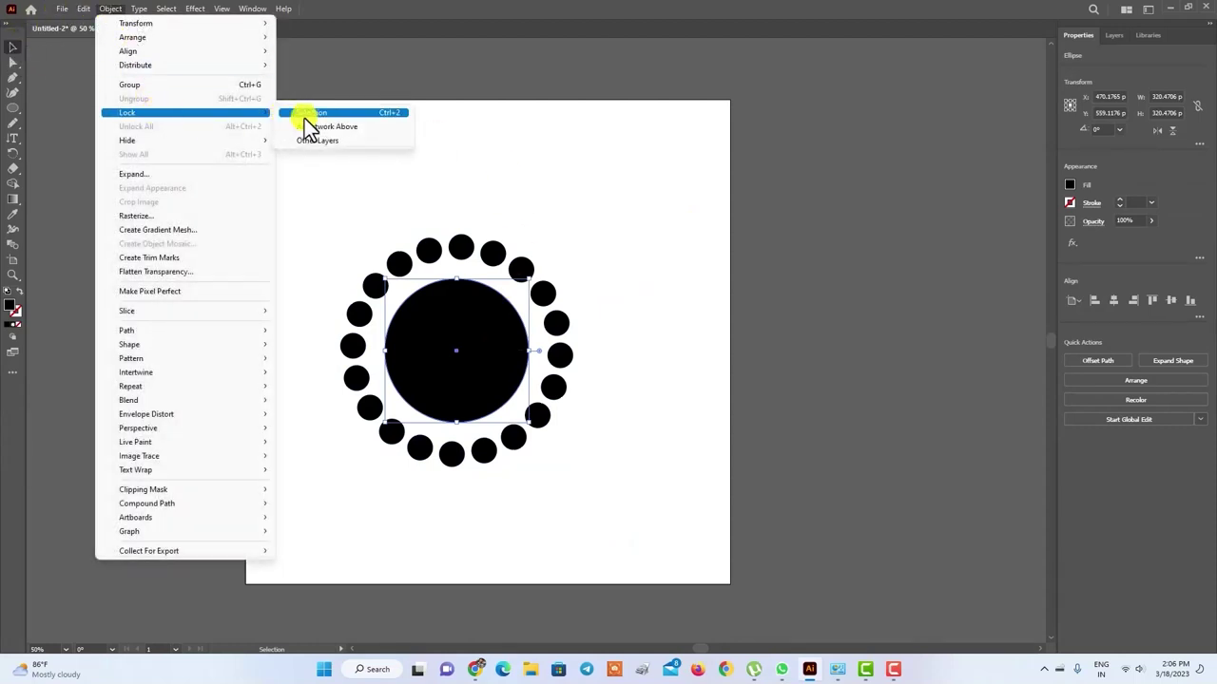
click(307, 112)
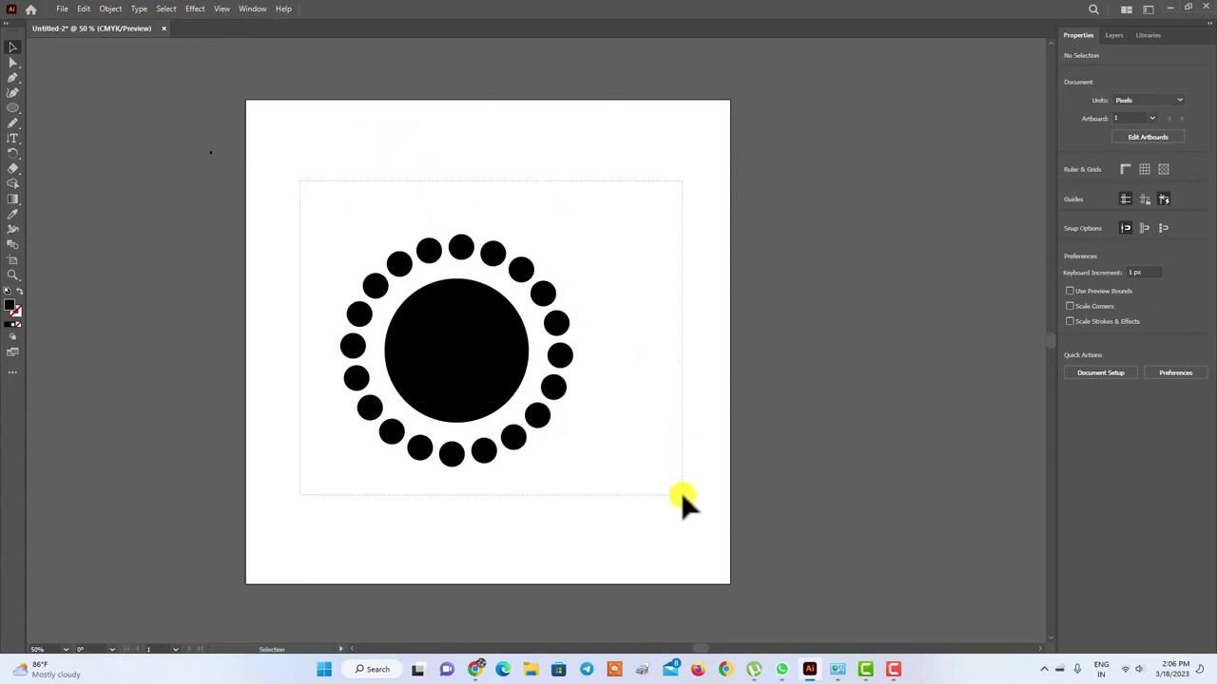
drag(300, 176, 680, 491)
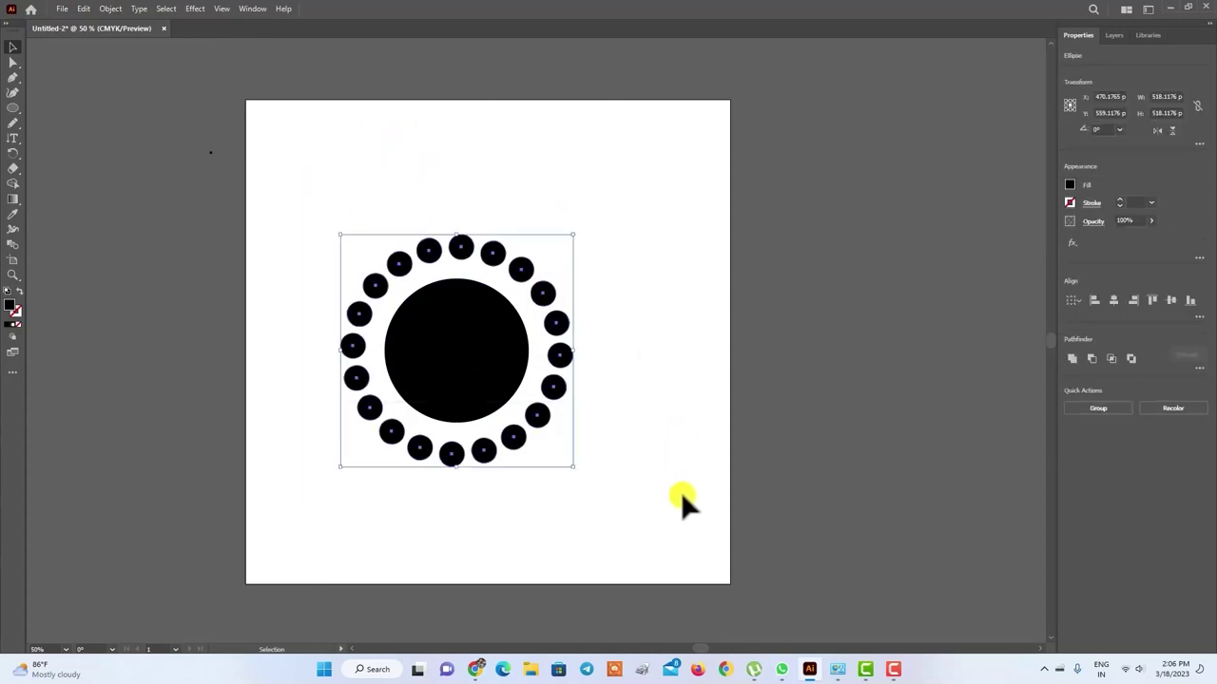
click(1072, 186)
click(967, 231)
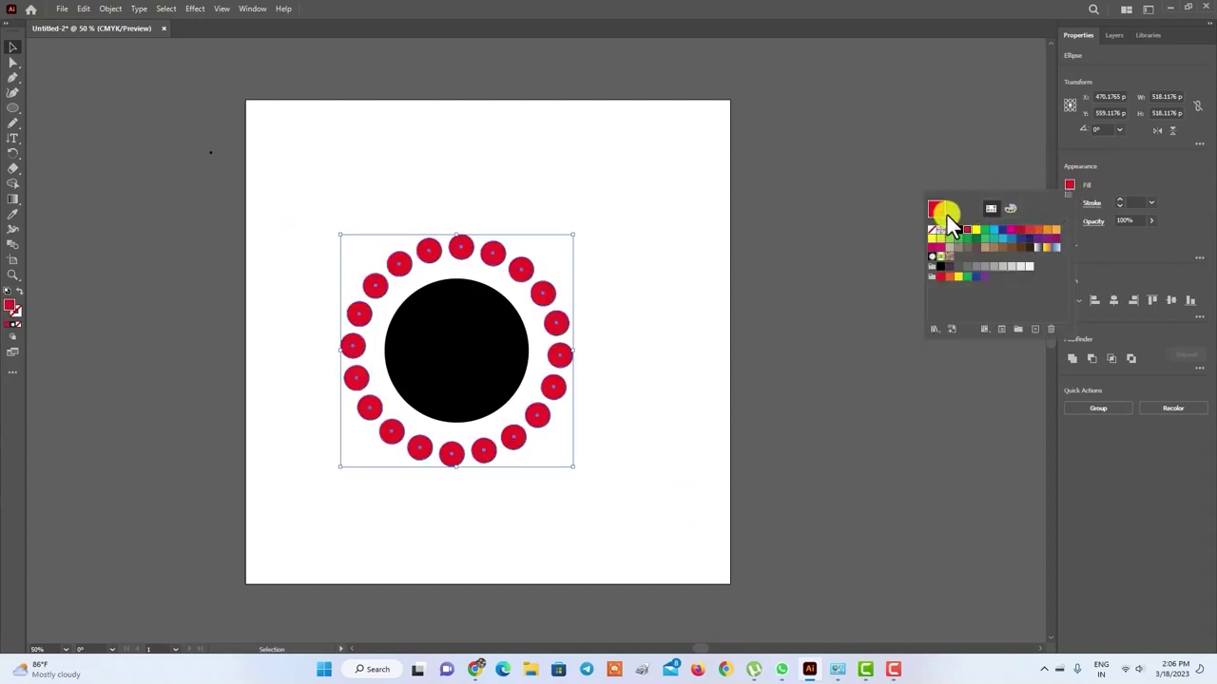
click(595, 153)
click(594, 153)
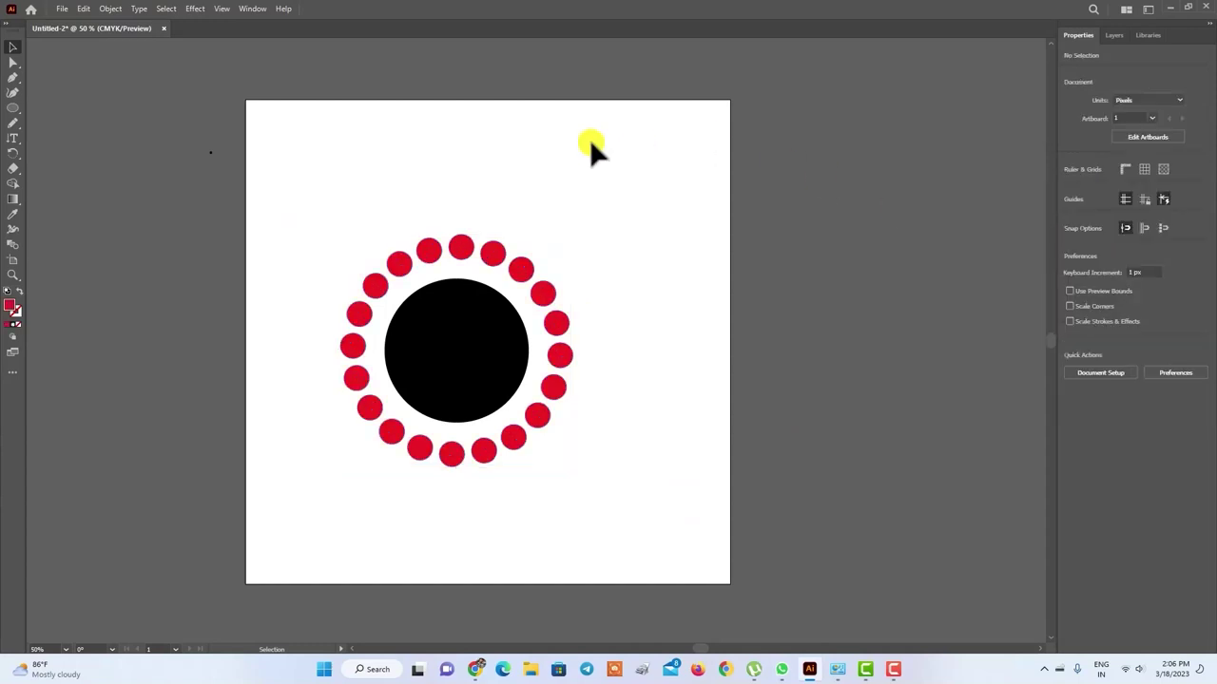
click(111, 11)
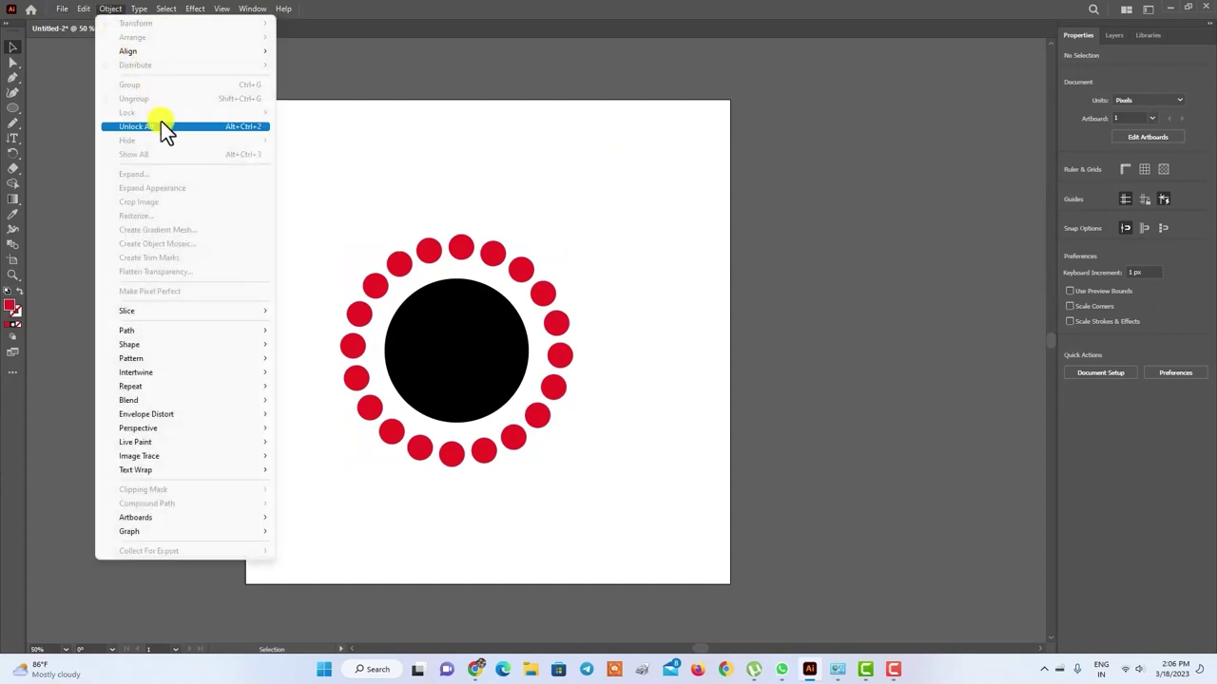
Step: Unlock the central circle and change its fill to yellow
click(161, 127)
click(570, 143)
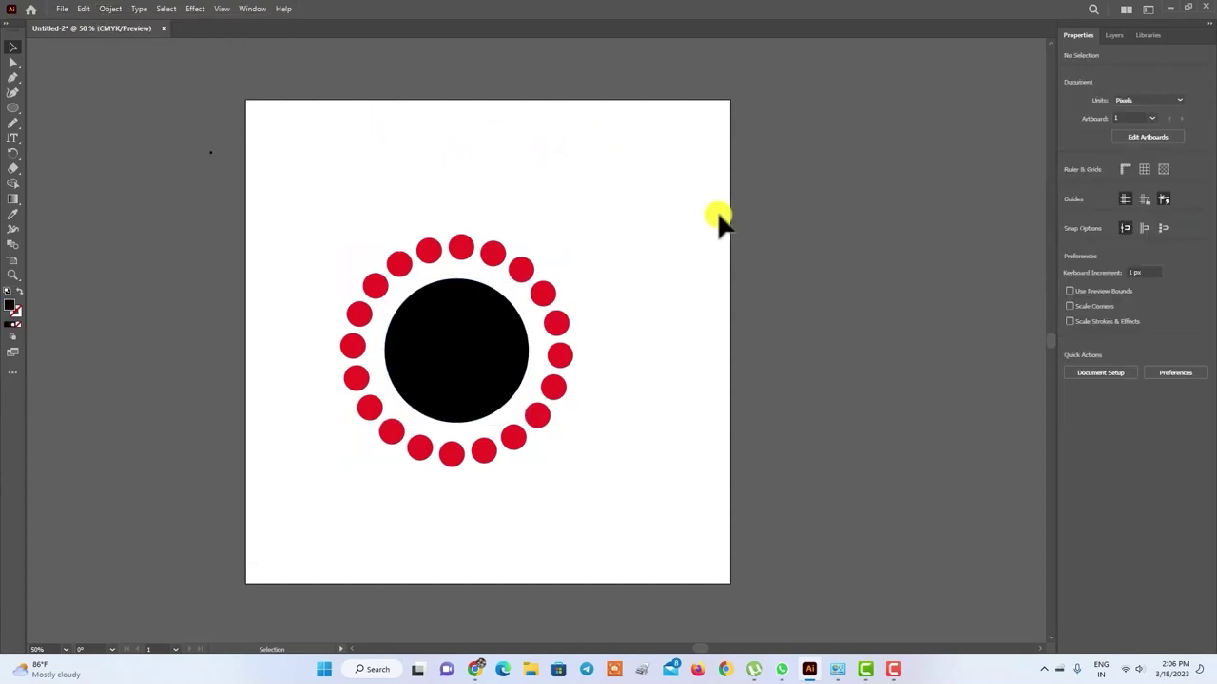
click(460, 368)
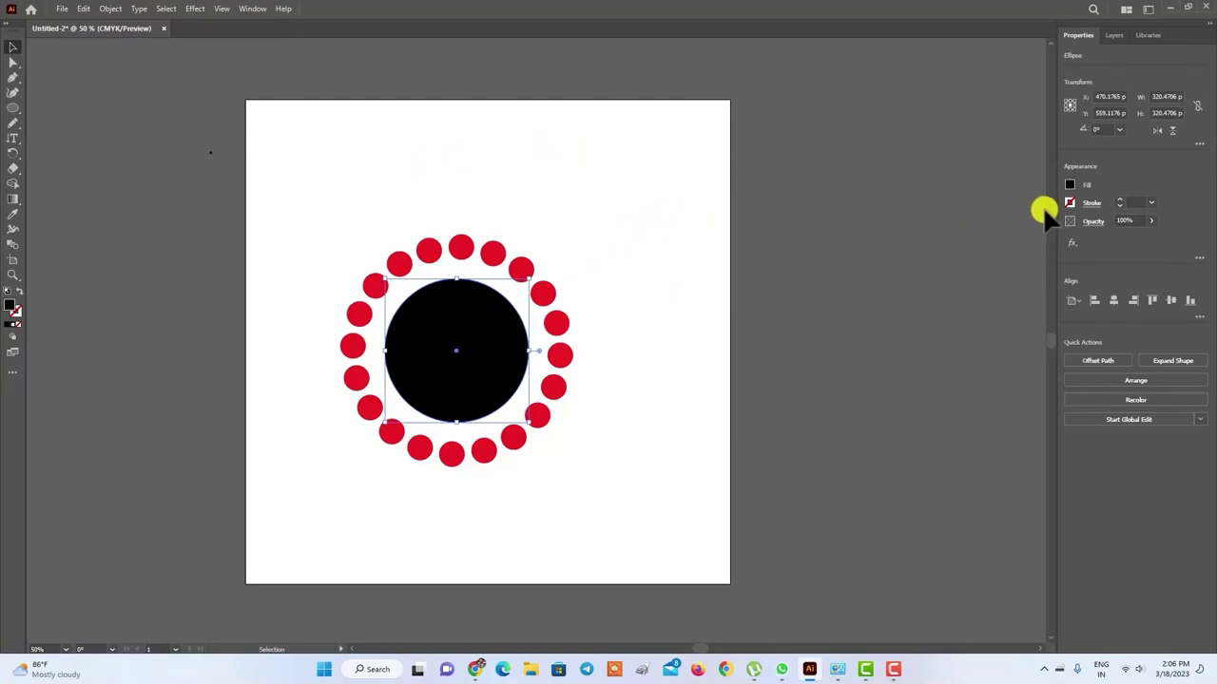
click(1070, 184)
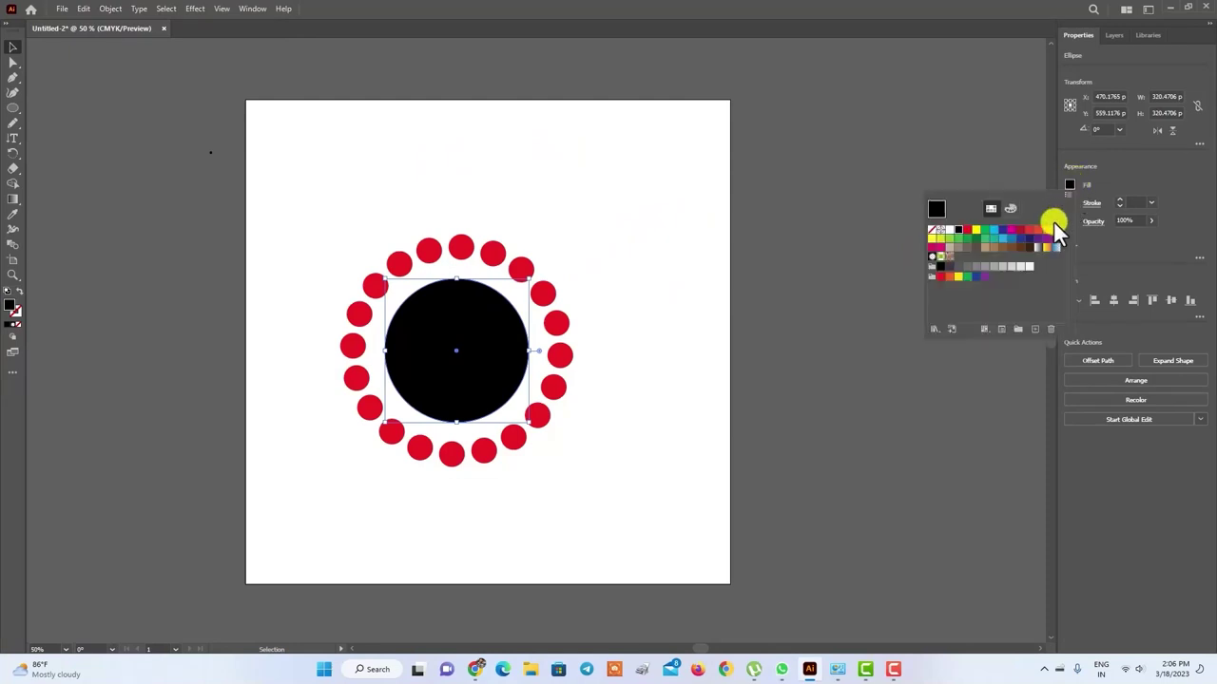
click(979, 237)
click(975, 237)
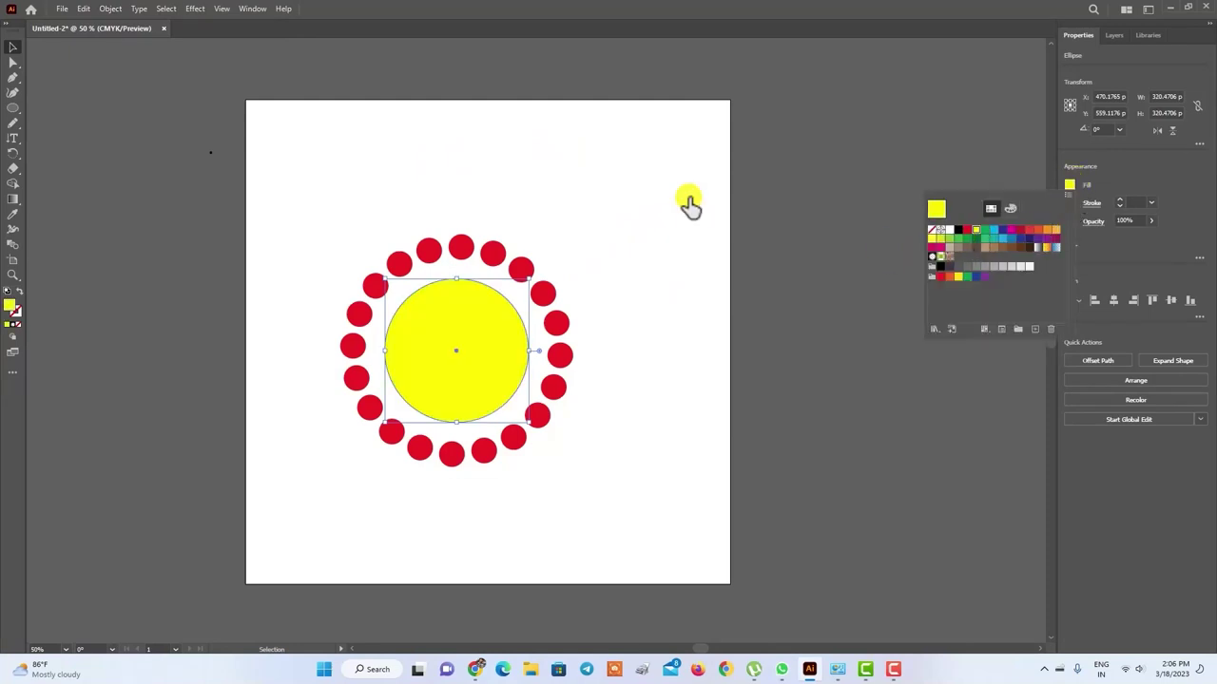
click(640, 147)
click(639, 146)
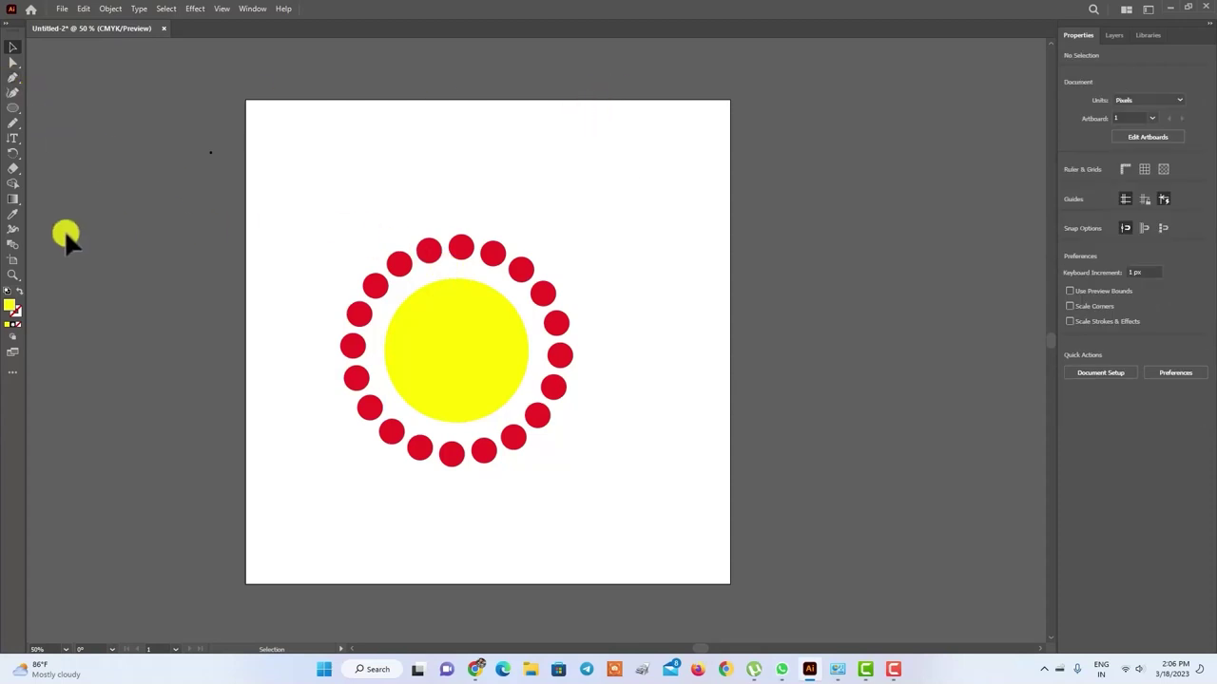
Step: Marquee-select the whole sun design and delete it
right_click(13, 109)
click(485, 228)
drag(350, 190, 658, 474)
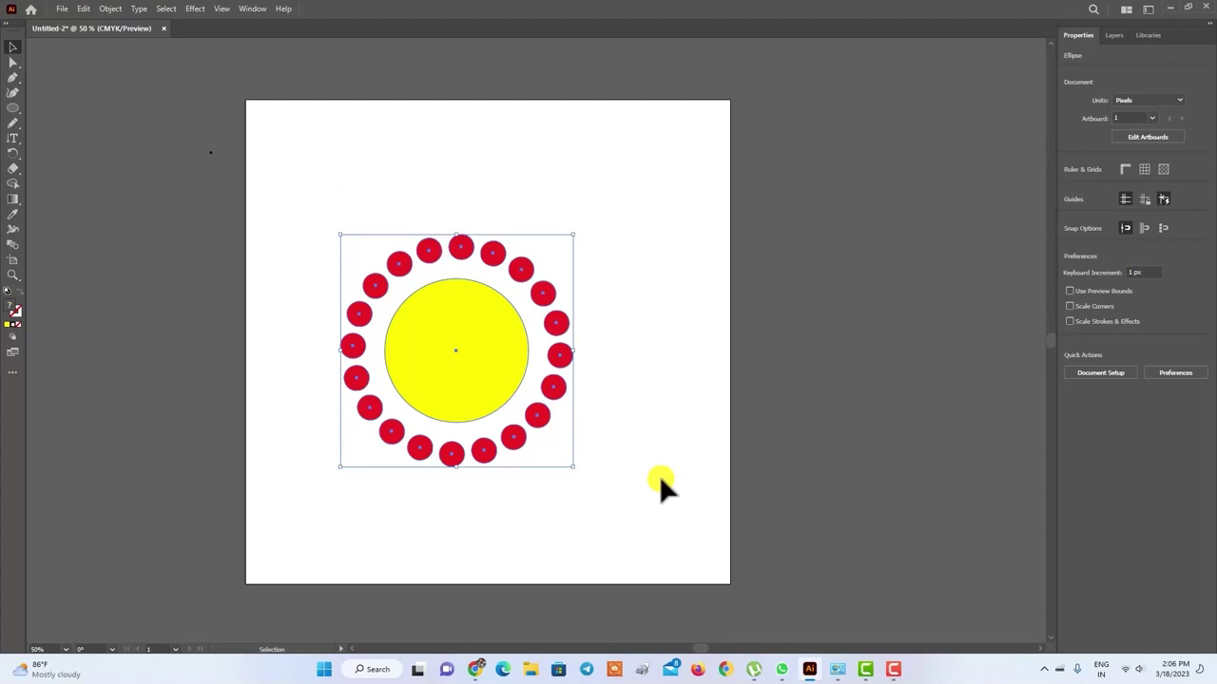
key(Delete)
Step: Draw two overlapping yellow circles side by side with the Ellipse tool
click(12, 107)
click(63, 126)
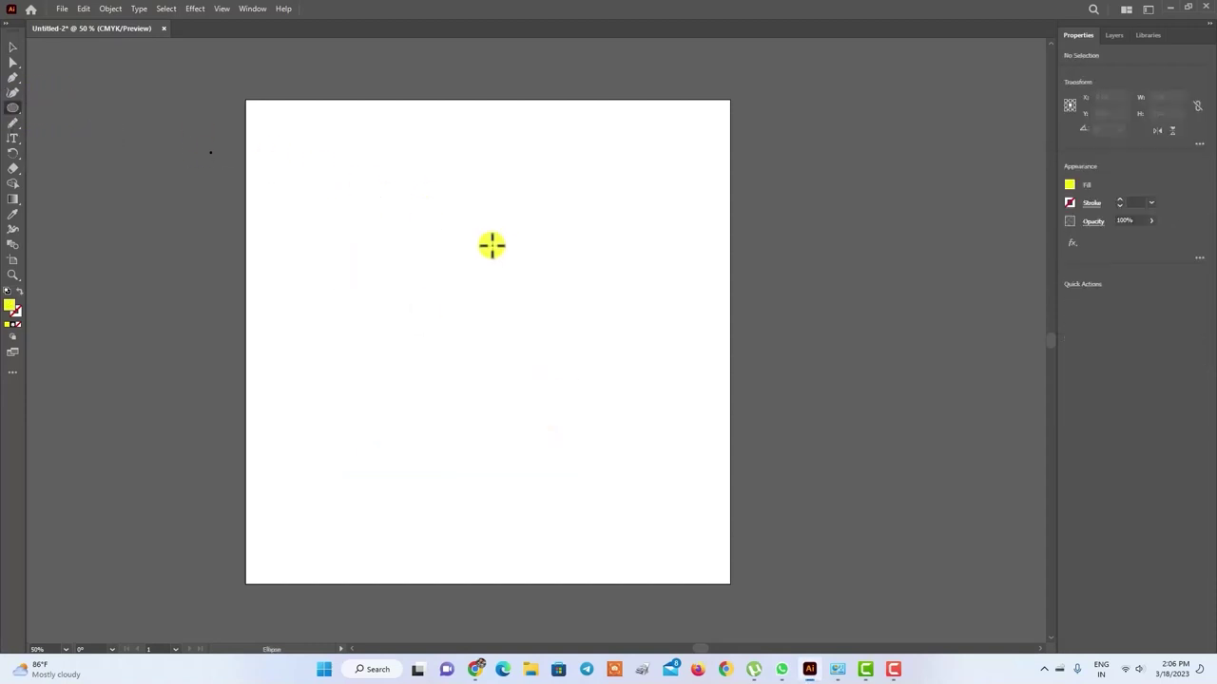
drag(304, 186, 461, 340)
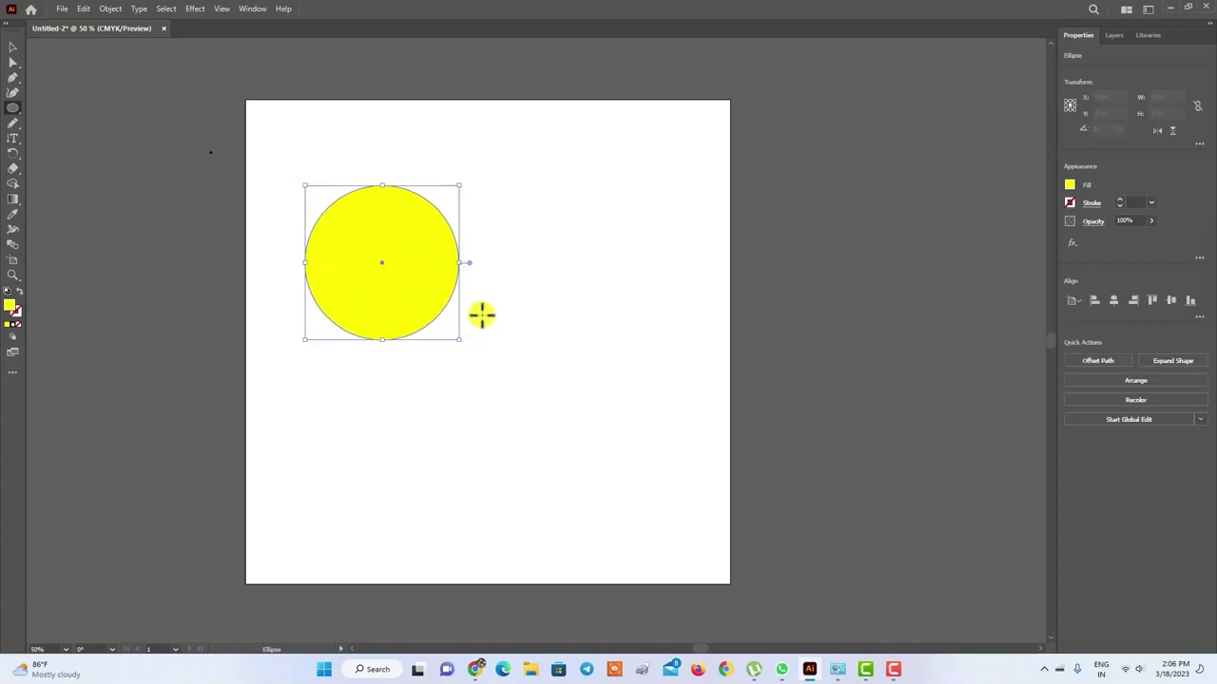
mouse_move(572, 187)
mouse_down()
mouse_move(435, 350)
mouse_move(415, 350)
mouse_up()
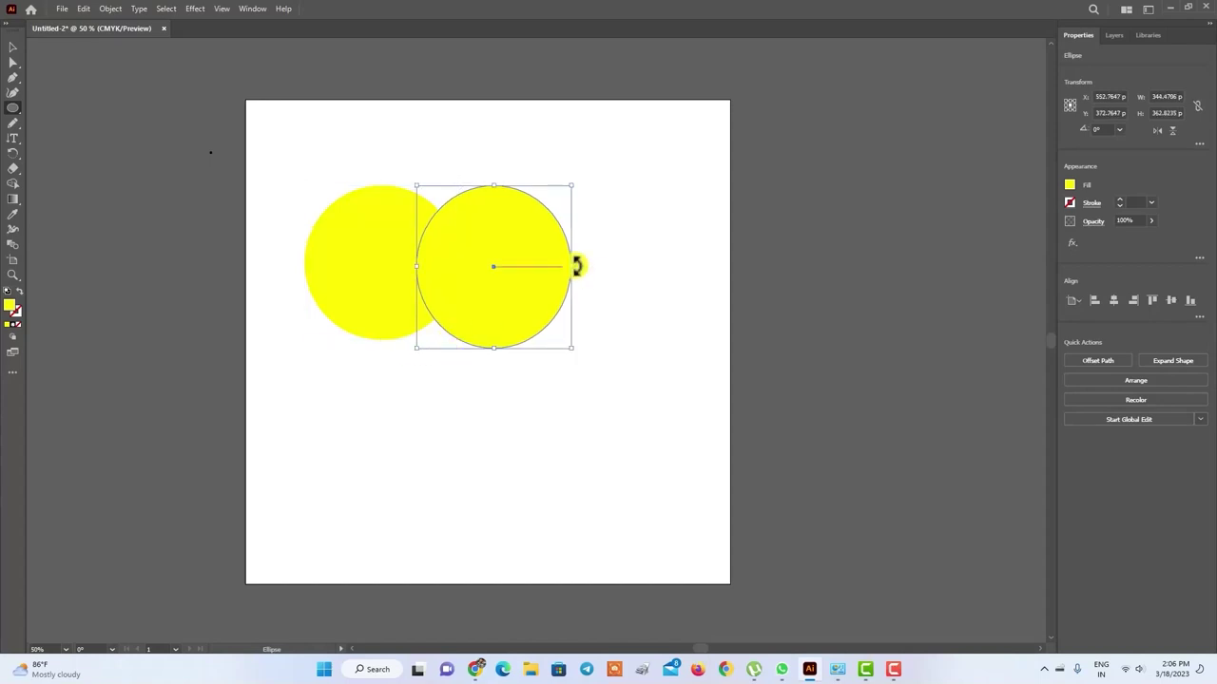
drag(573, 266, 574, 267)
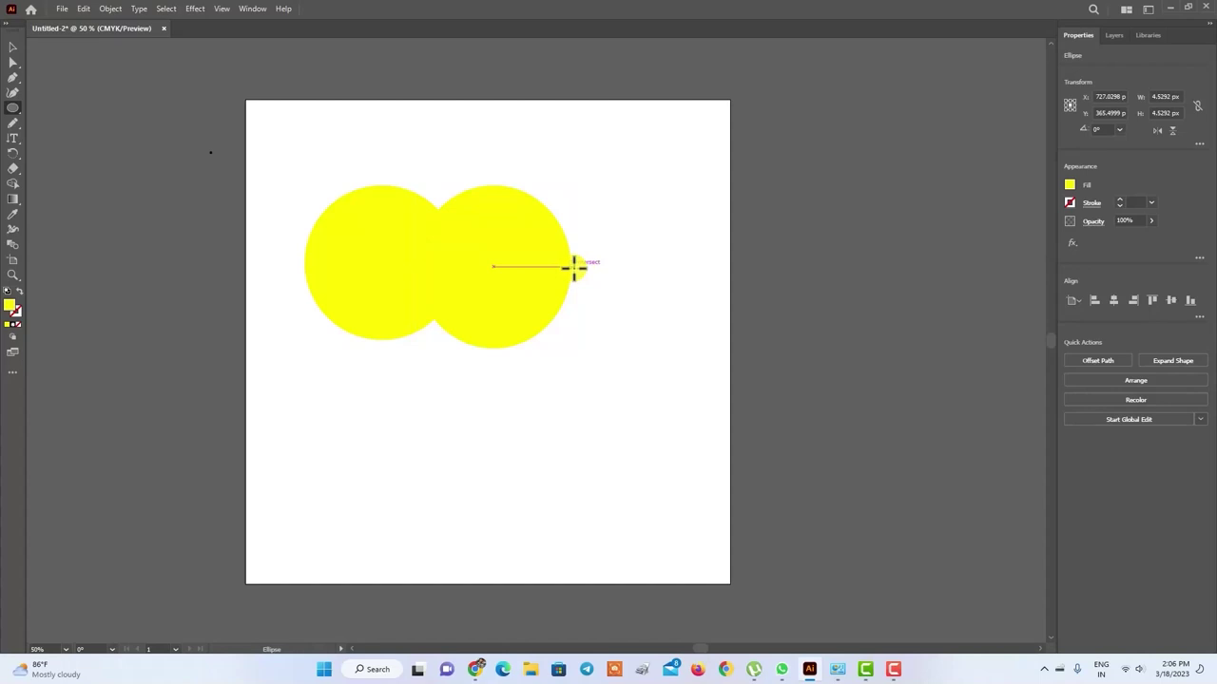
drag(574, 266, 574, 266)
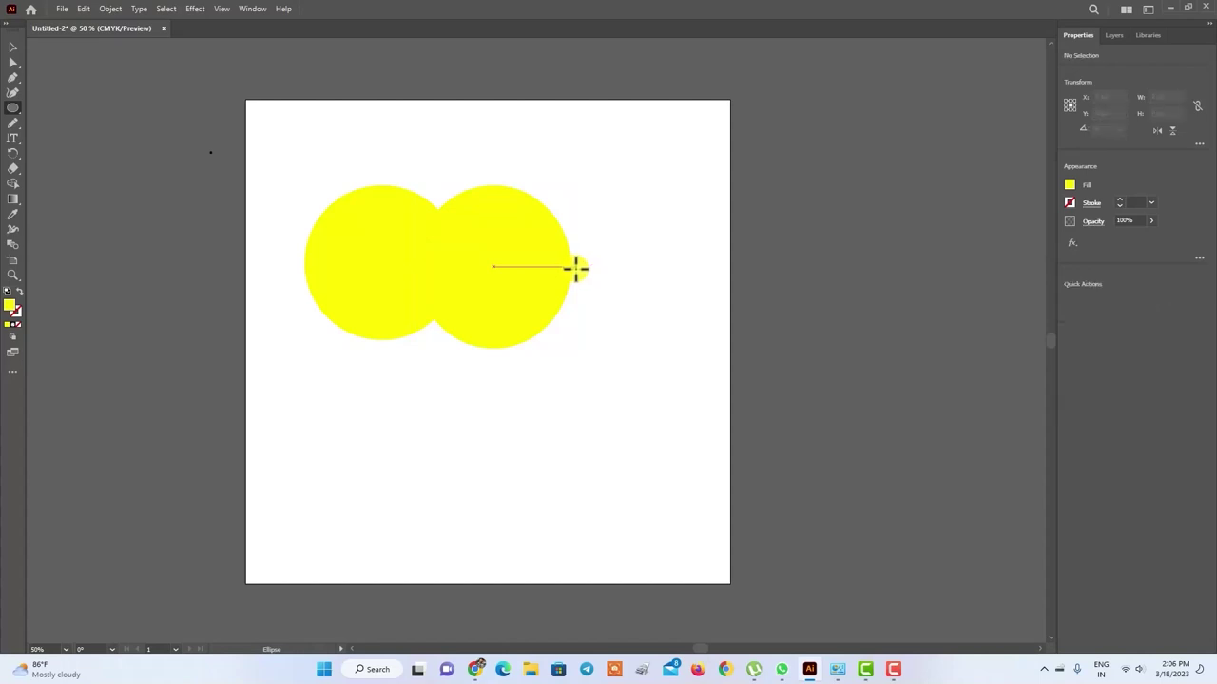
Step: Widen the right circle slightly, select both circles, and apply Pathfinder Intersect
click(13, 47)
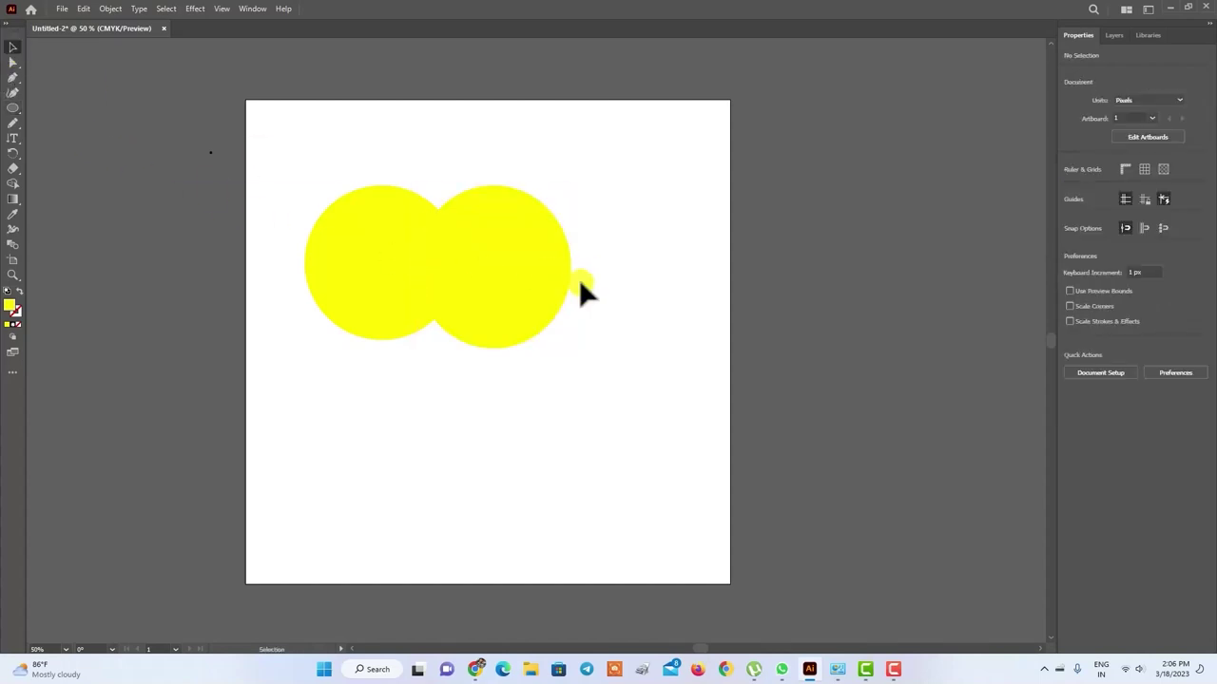
click(501, 261)
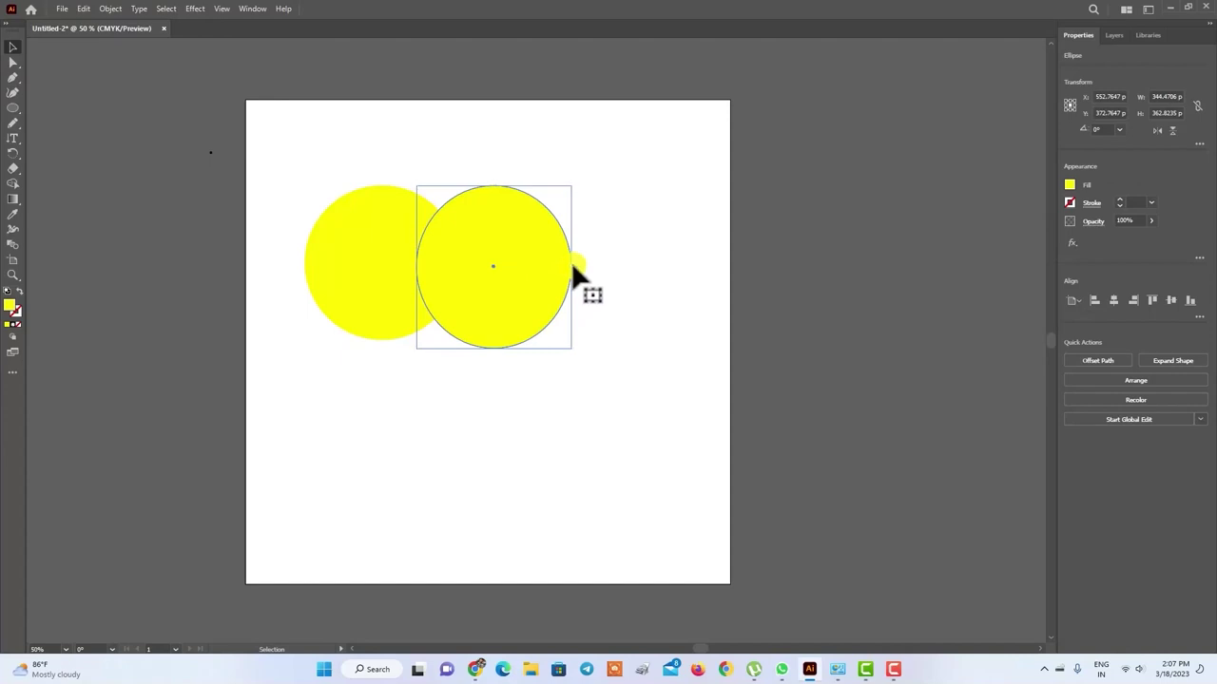
drag(571, 264, 583, 263)
click(665, 190)
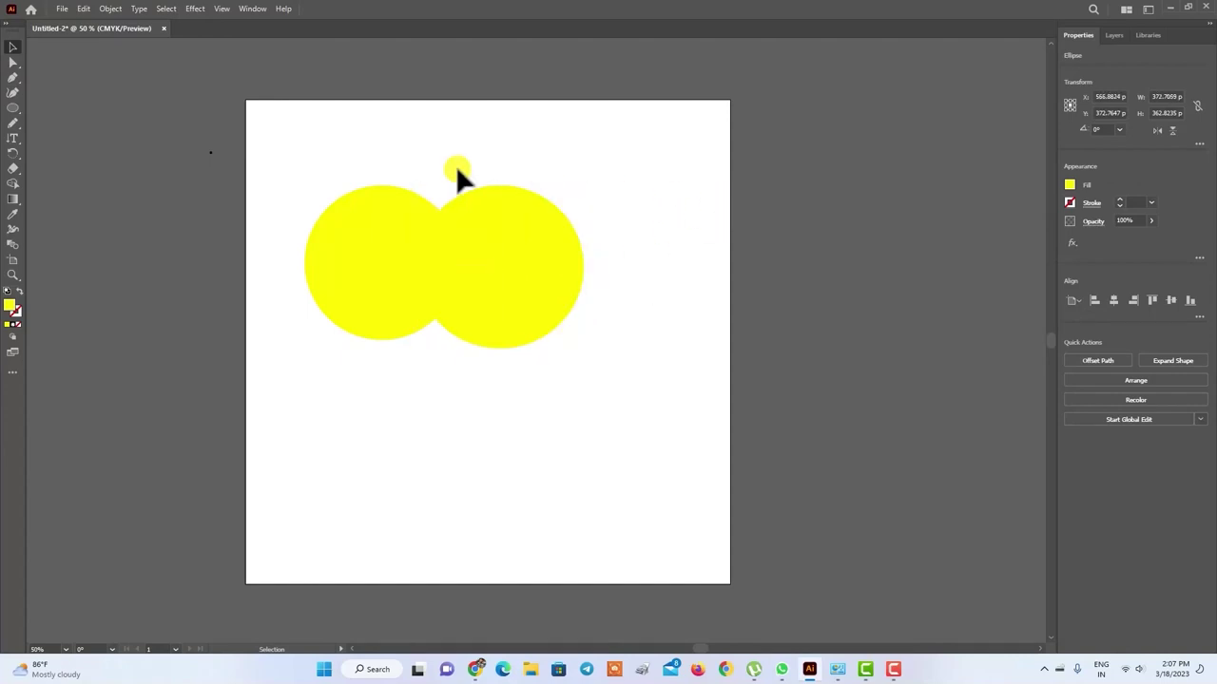
drag(332, 152, 608, 355)
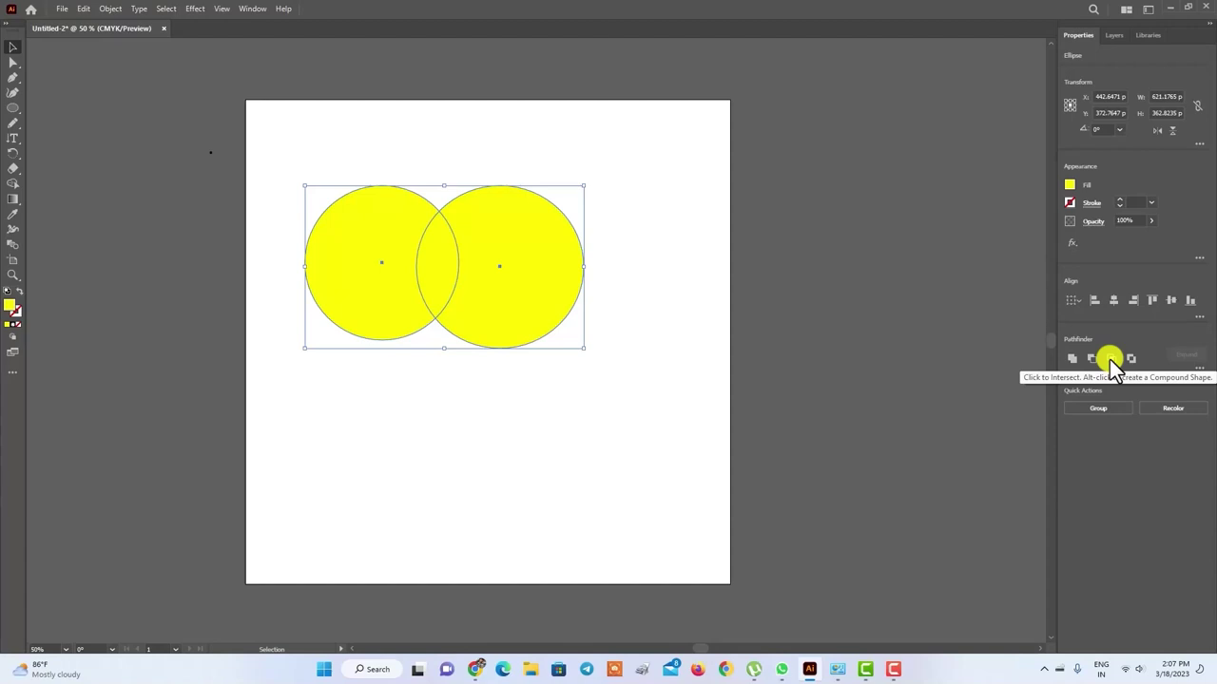
click(1109, 360)
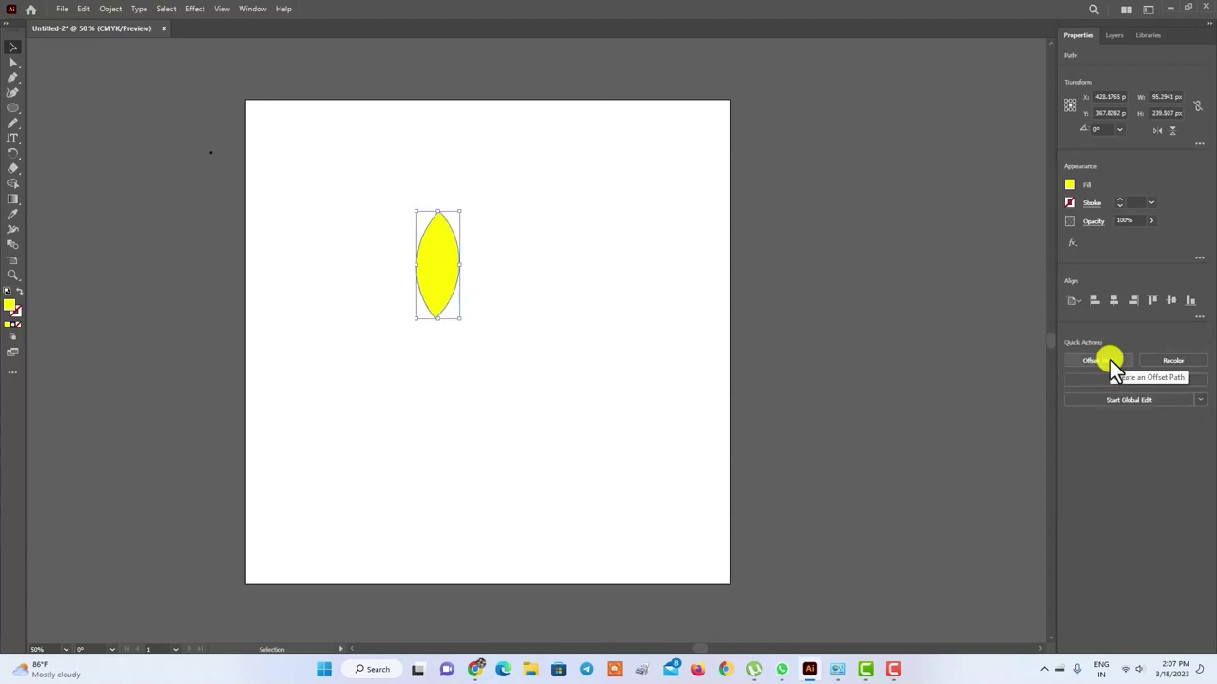
Step: Duplicate the lens shape, rotate the copy, and overlap it onto the original lens
drag(443, 253, 457, 226)
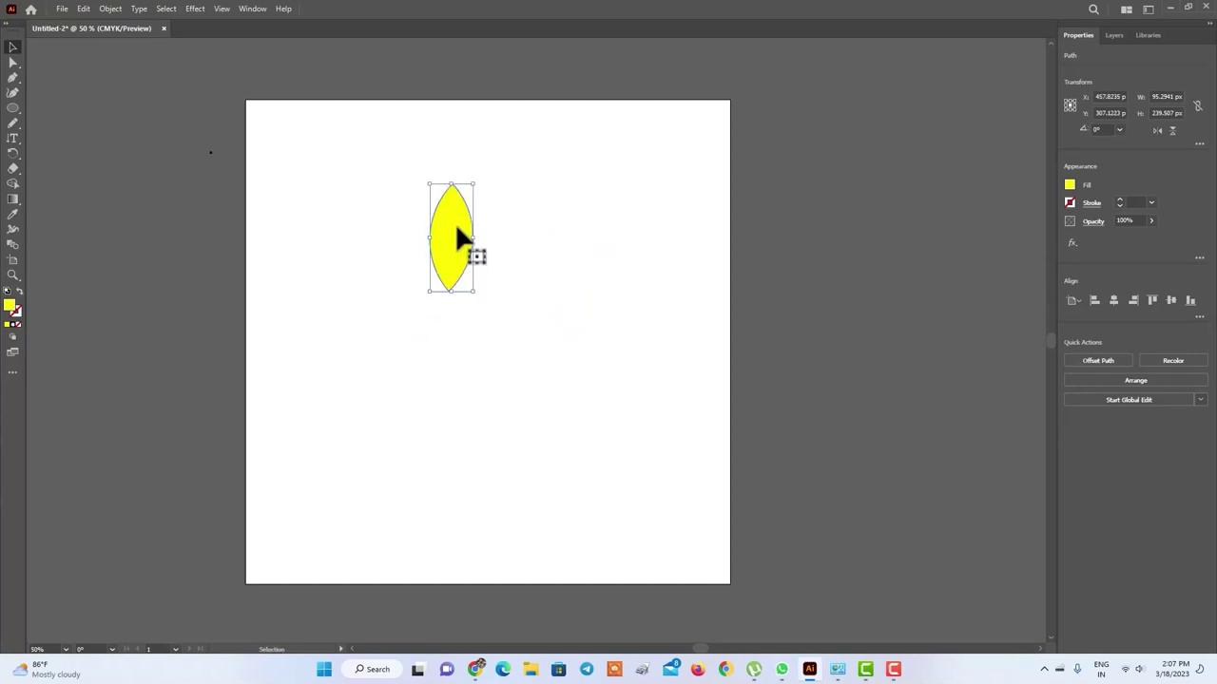
drag(437, 231, 416, 239)
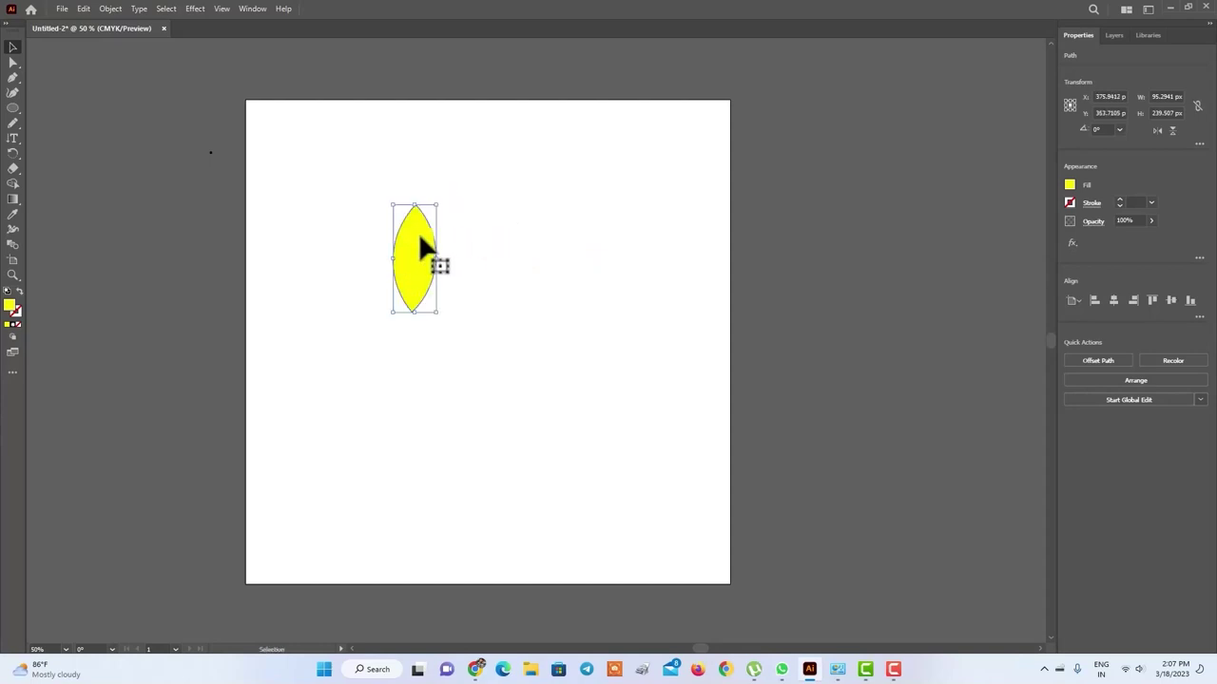
key(a)
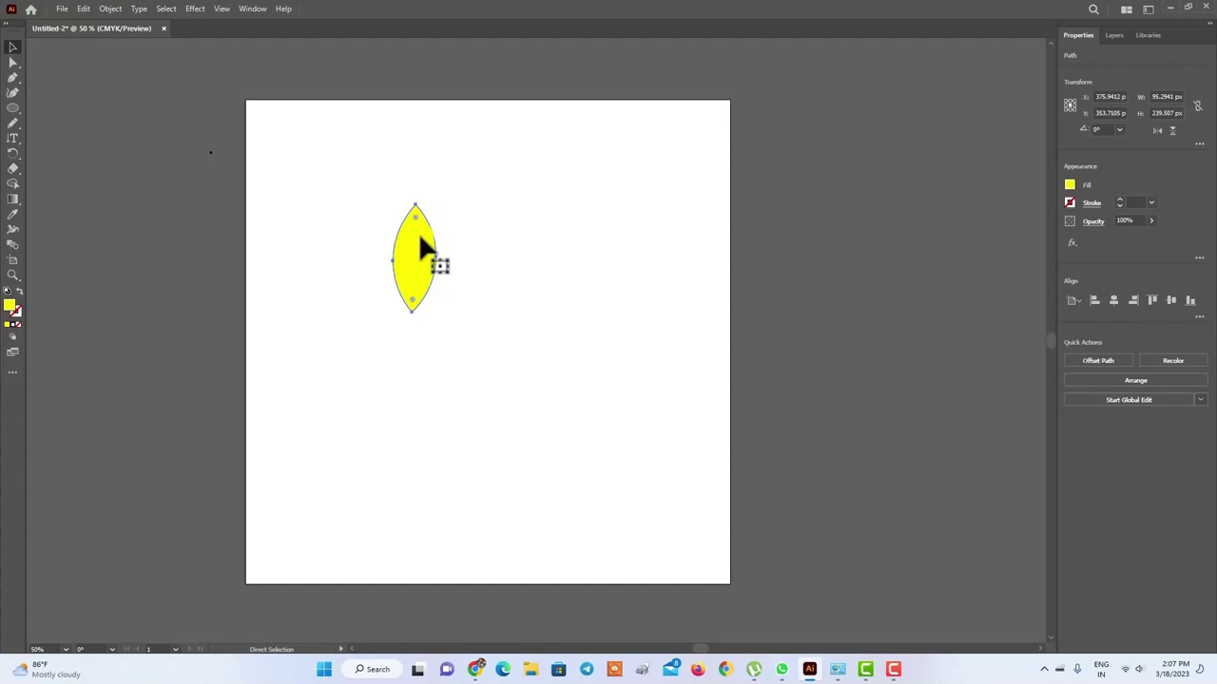
key(v)
key(ctrl+c)
key(ctrl+v)
mouse_move(535, 326)
mouse_down()
mouse_move(489, 264)
mouse_move(460, 247)
mouse_up()
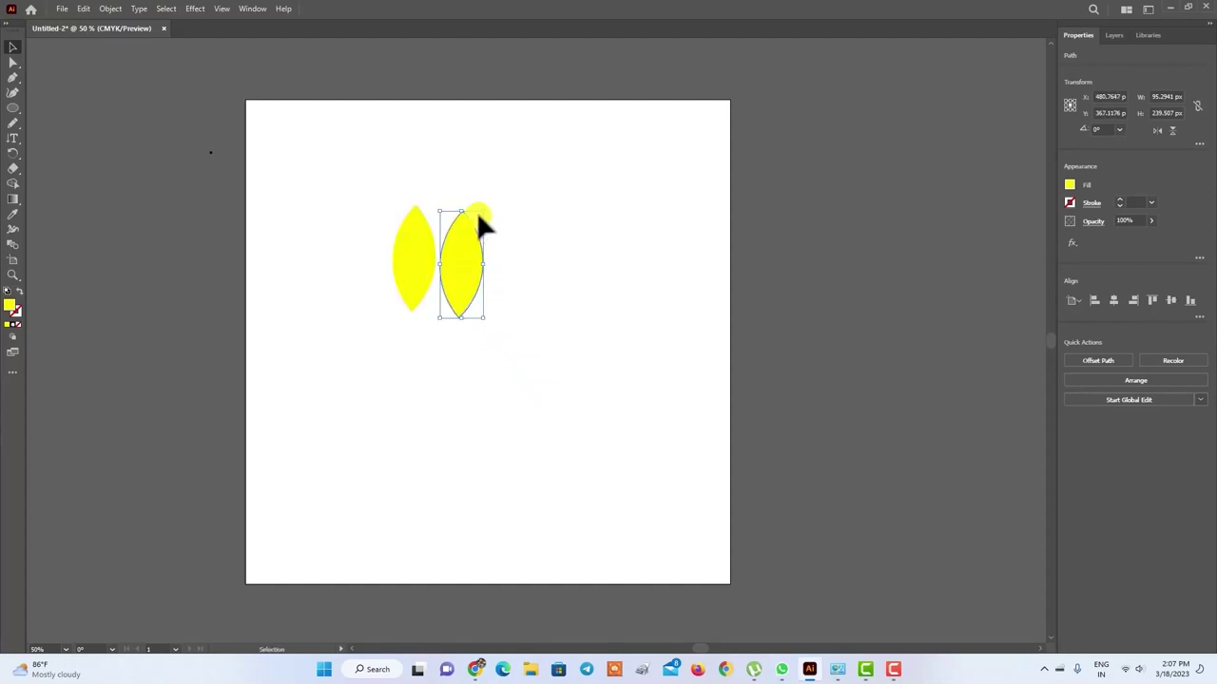
mouse_move(481, 199)
mouse_down()
mouse_move(521, 221)
mouse_move(480, 258)
mouse_move(463, 249)
mouse_up()
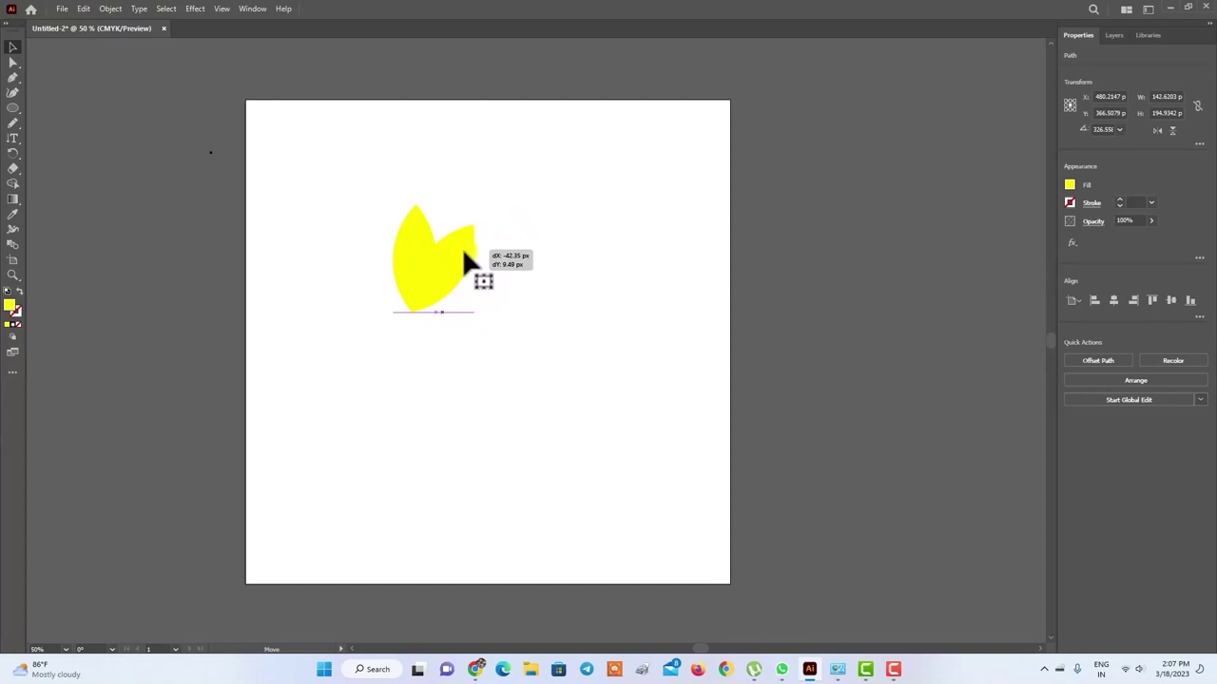
drag(463, 250, 464, 250)
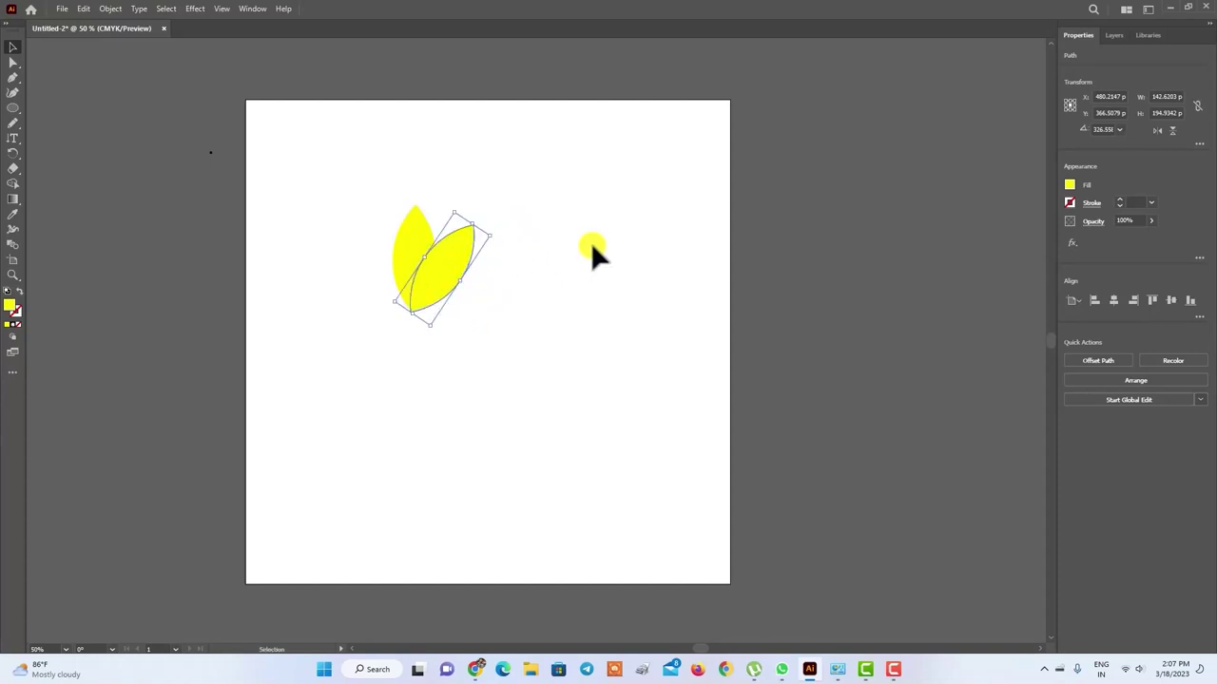
Step: Give both the rotated lens and the upright left leaf a black stroke
click(1120, 198)
click(444, 223)
click(406, 234)
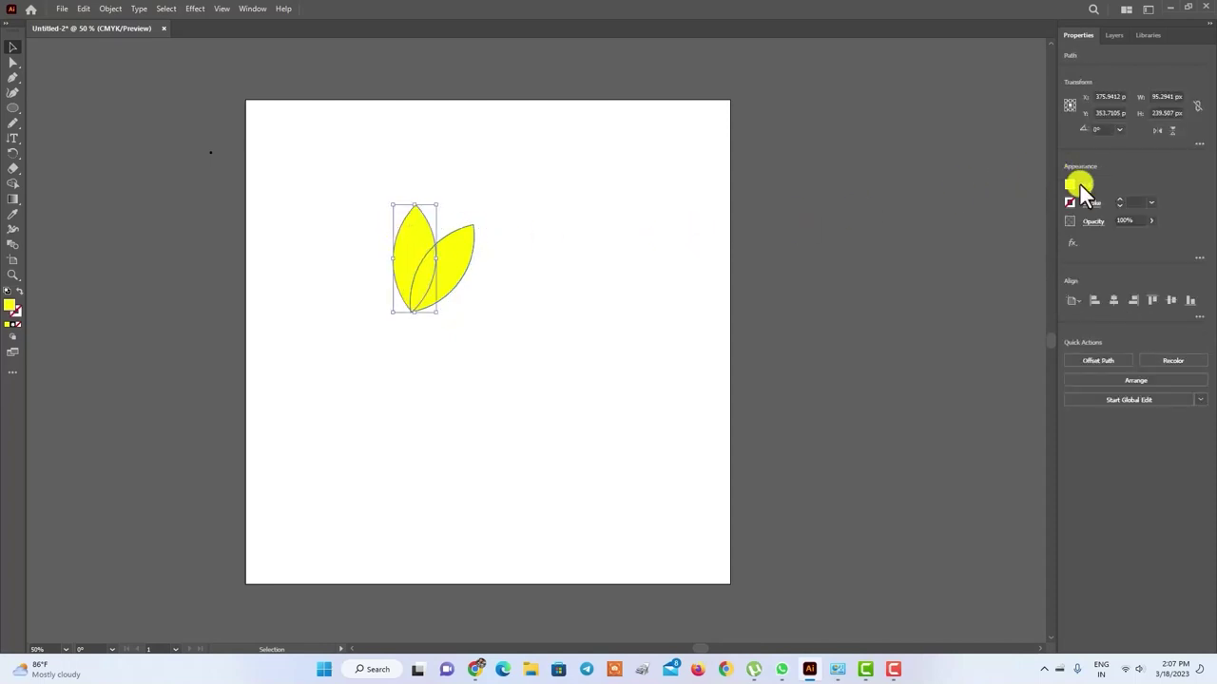
click(1119, 199)
click(579, 241)
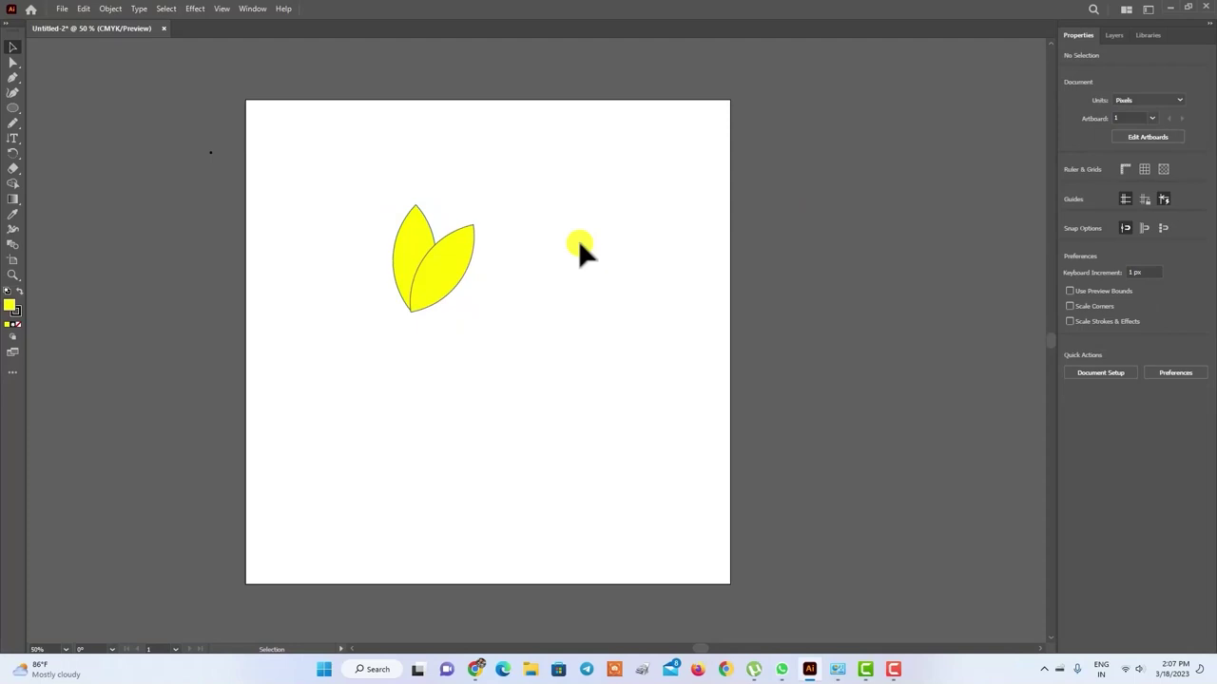
Step: Nudge the right leaf up and left so it fits snugly against the left leaf
drag(423, 301, 421, 294)
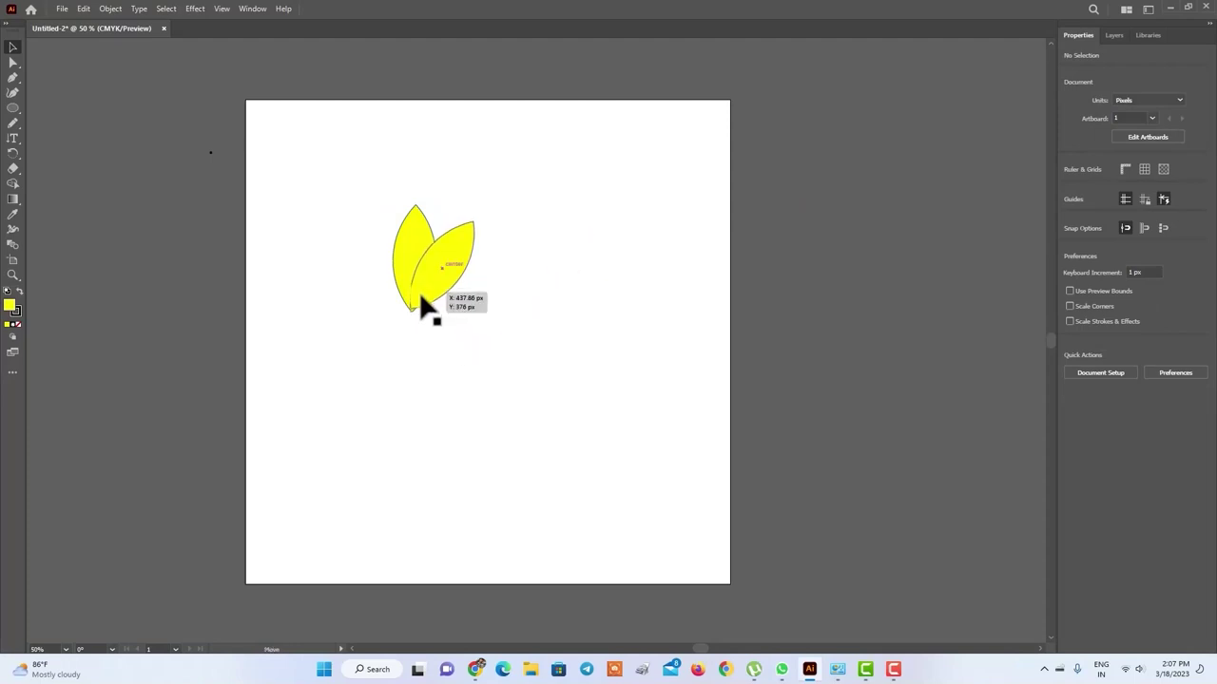
key(ctrl+z)
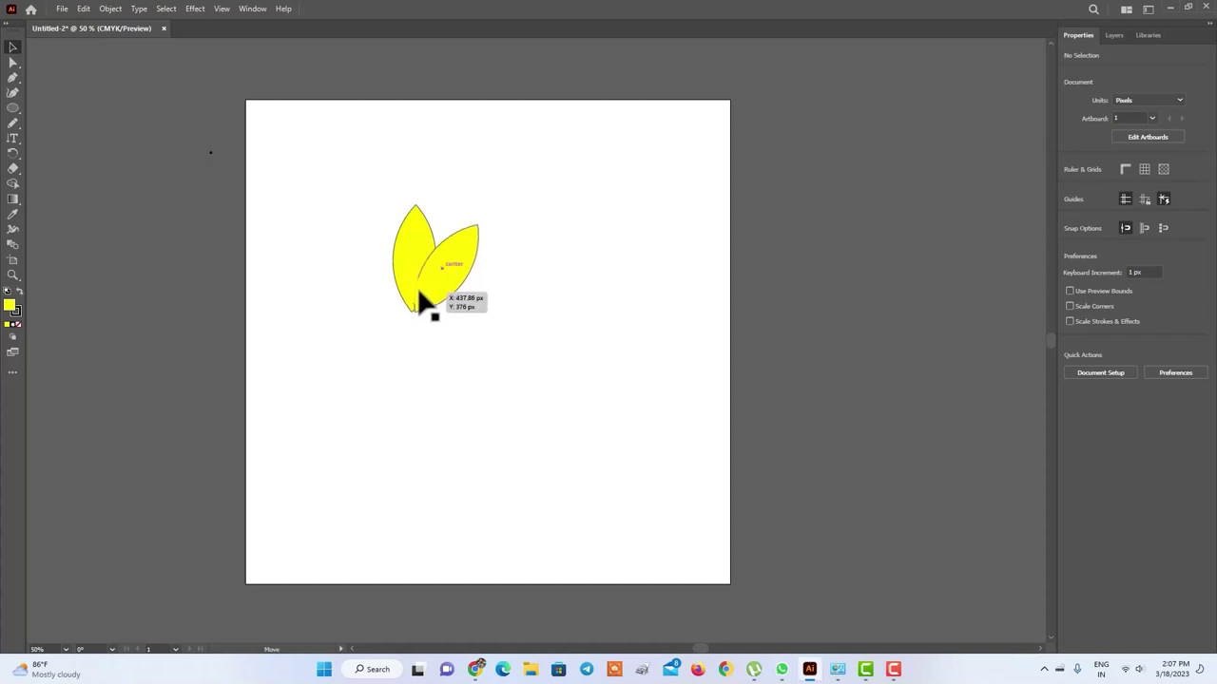
key(ctrl+shift+z)
key(ctrl+z)
key(ctrl+shift+z)
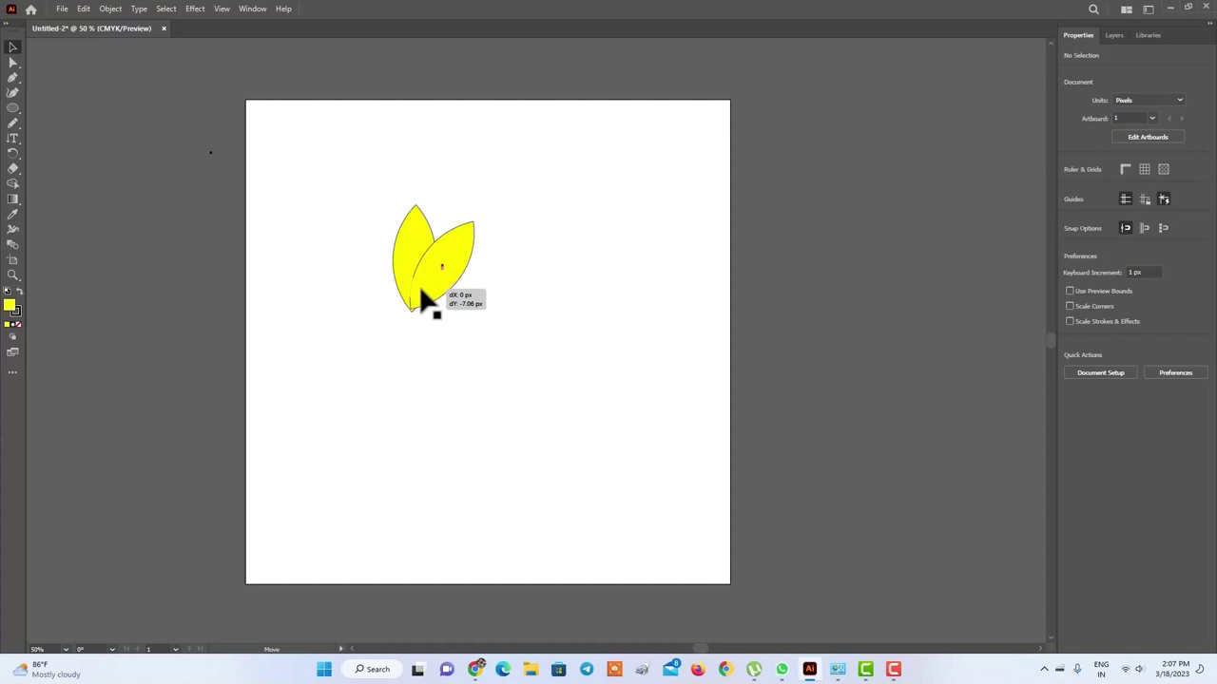
drag(425, 302, 427, 304)
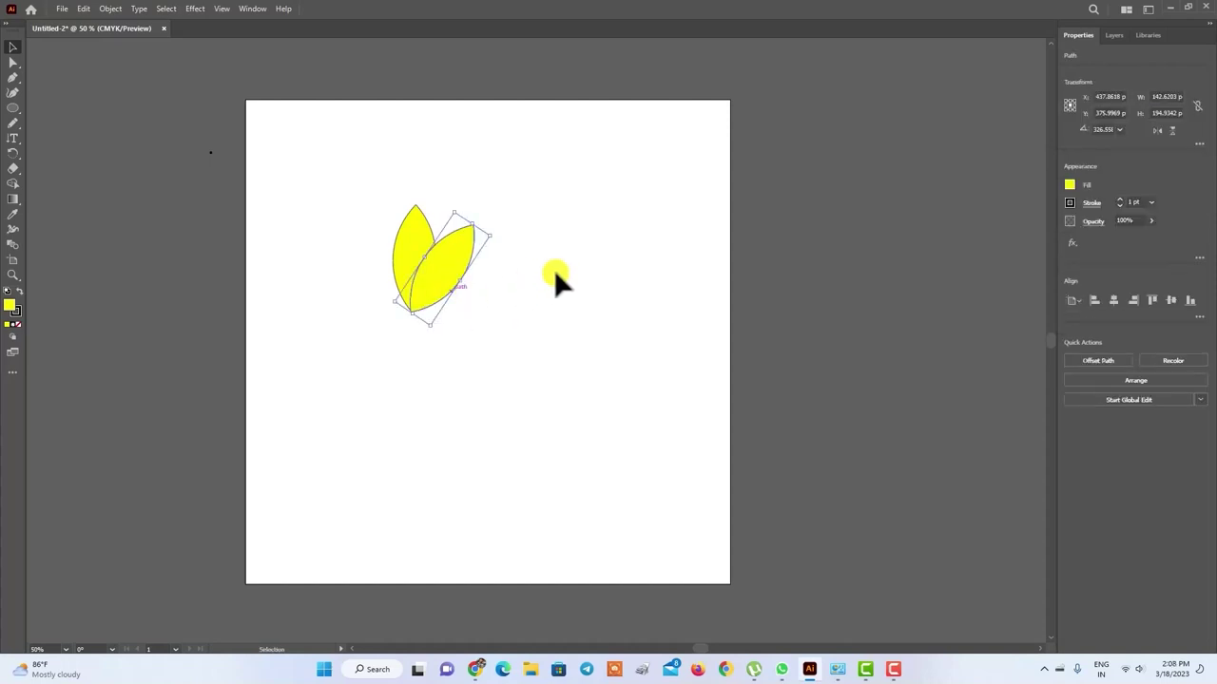
click(627, 277)
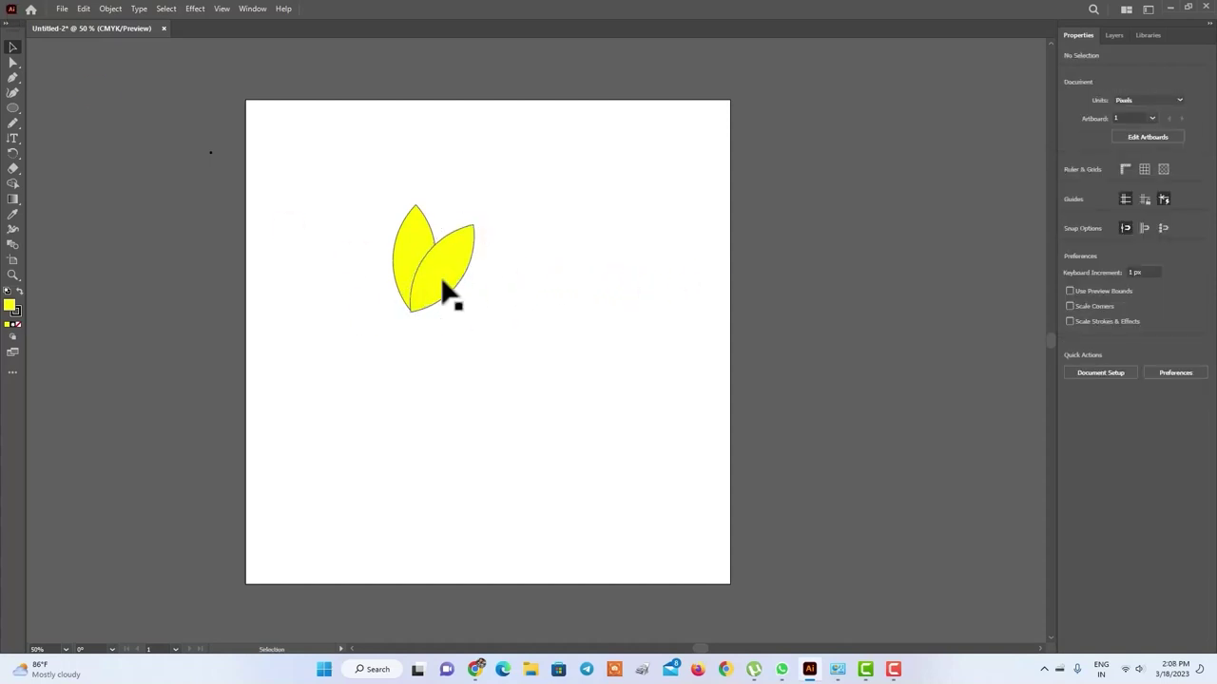
Step: Group the two leaves and move the group up and left
drag(381, 186, 516, 334)
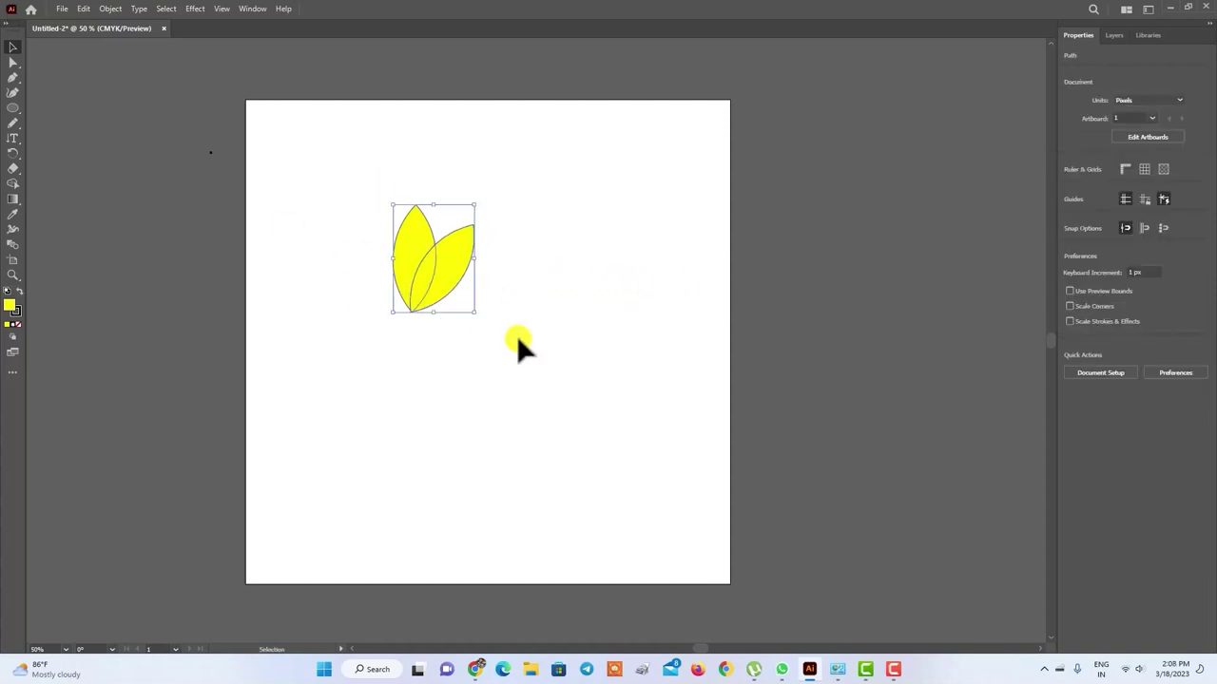
right_click(433, 274)
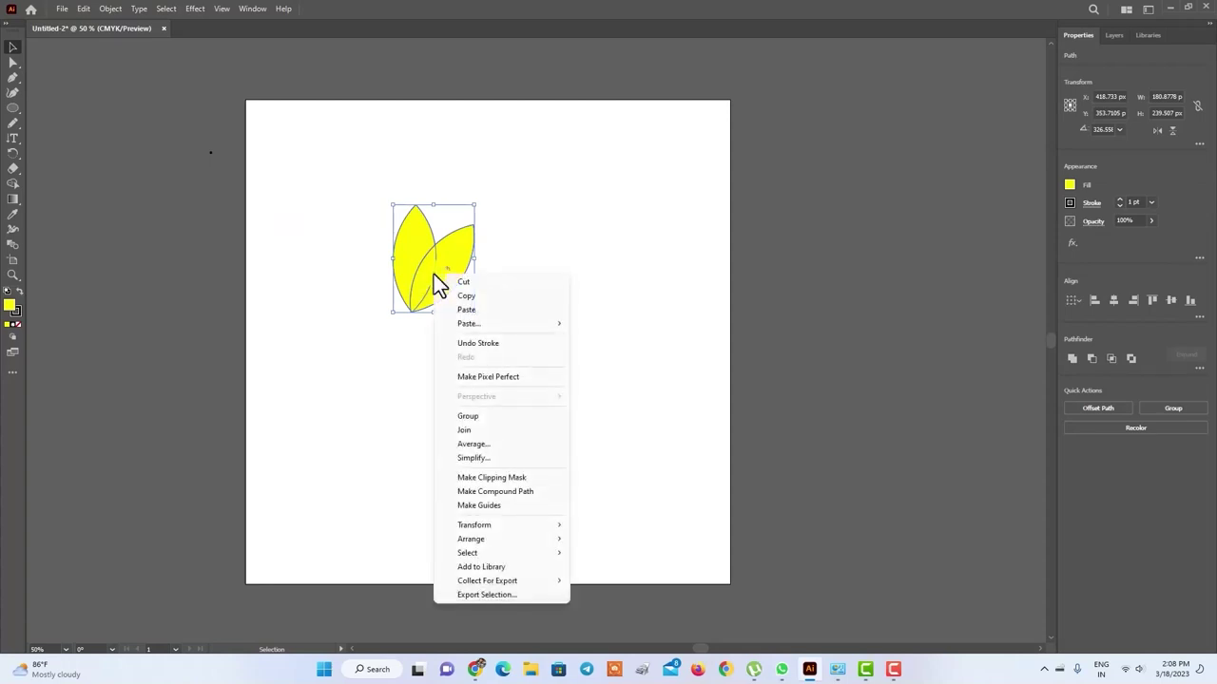
click(492, 429)
click(613, 257)
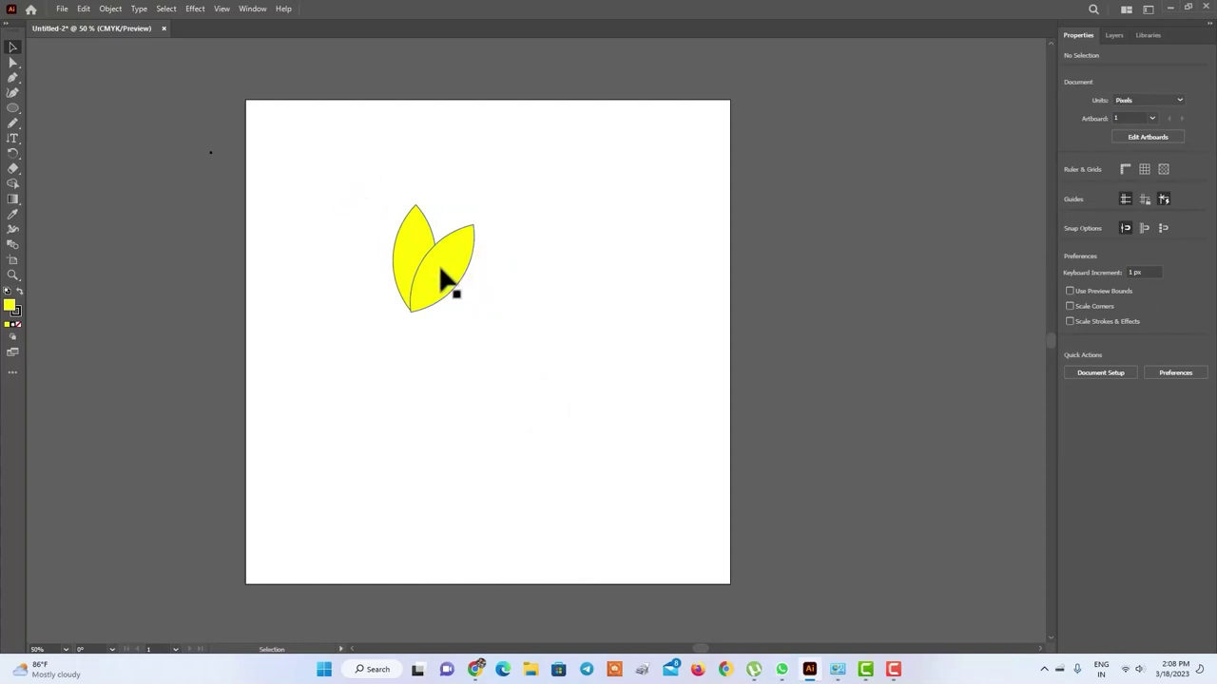
drag(440, 271, 411, 242)
click(12, 109)
Step: Draw a large circle below the leaves and set its fill to None, keeping only the outline
drag(467, 320, 597, 462)
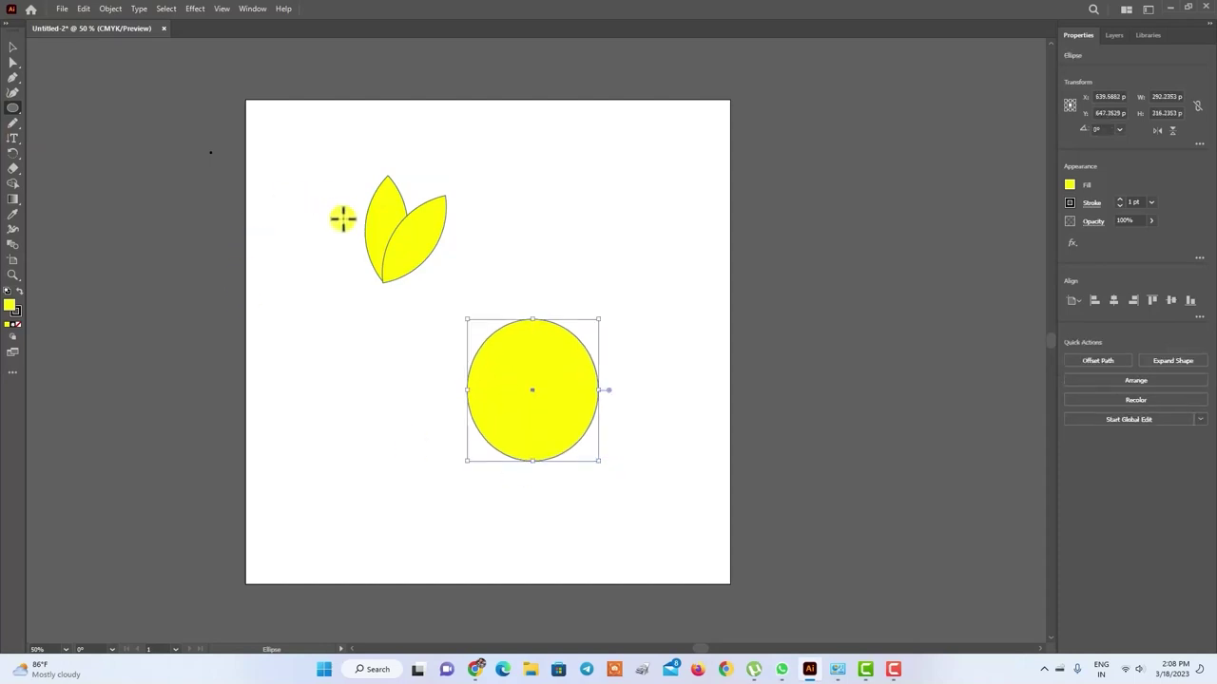
click(222, 232)
click(628, 354)
click(14, 47)
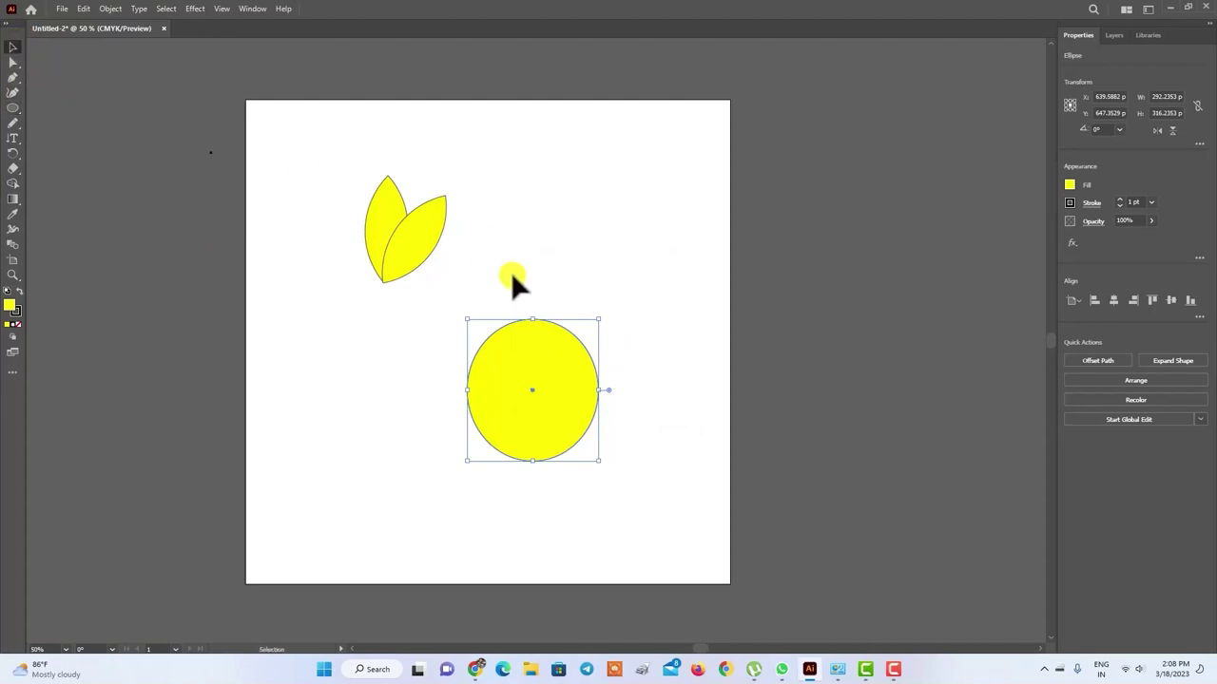
drag(408, 249, 543, 313)
click(548, 421)
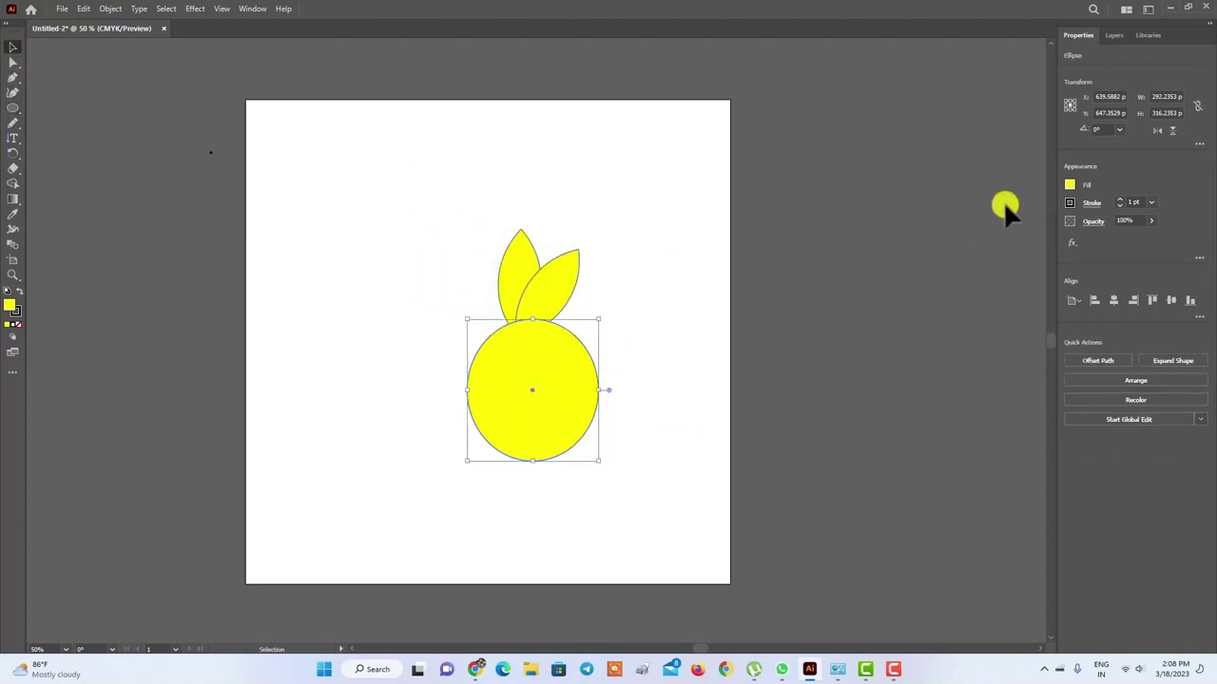
click(1069, 184)
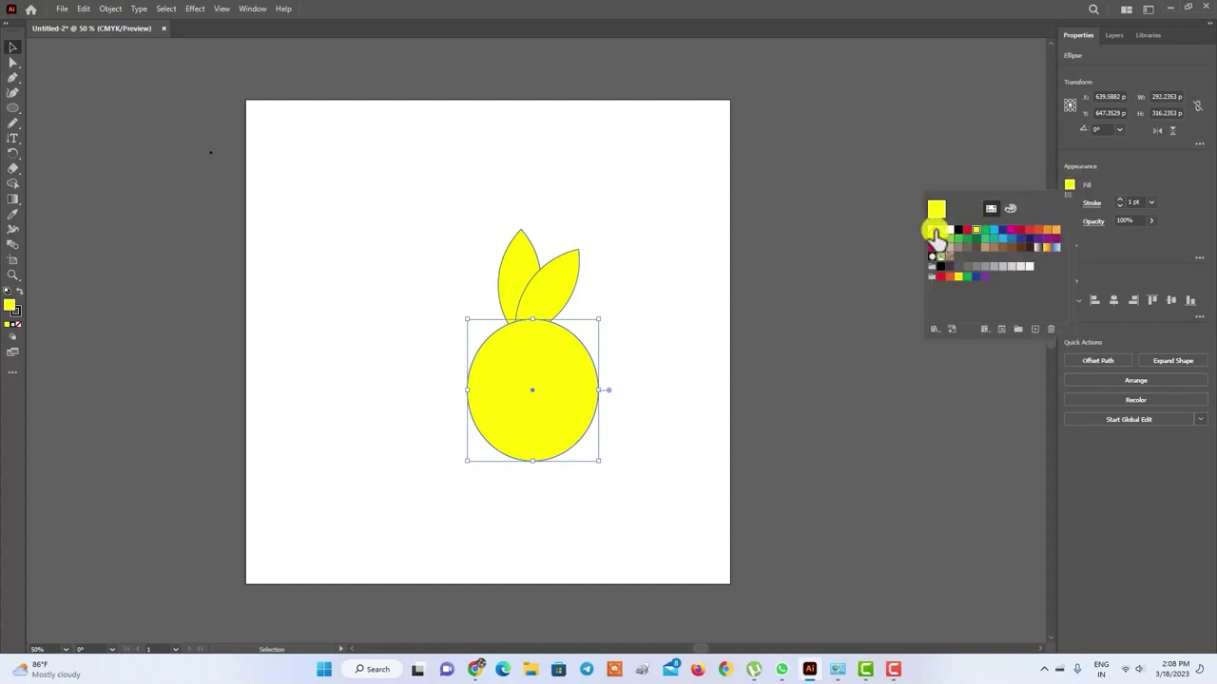
click(932, 231)
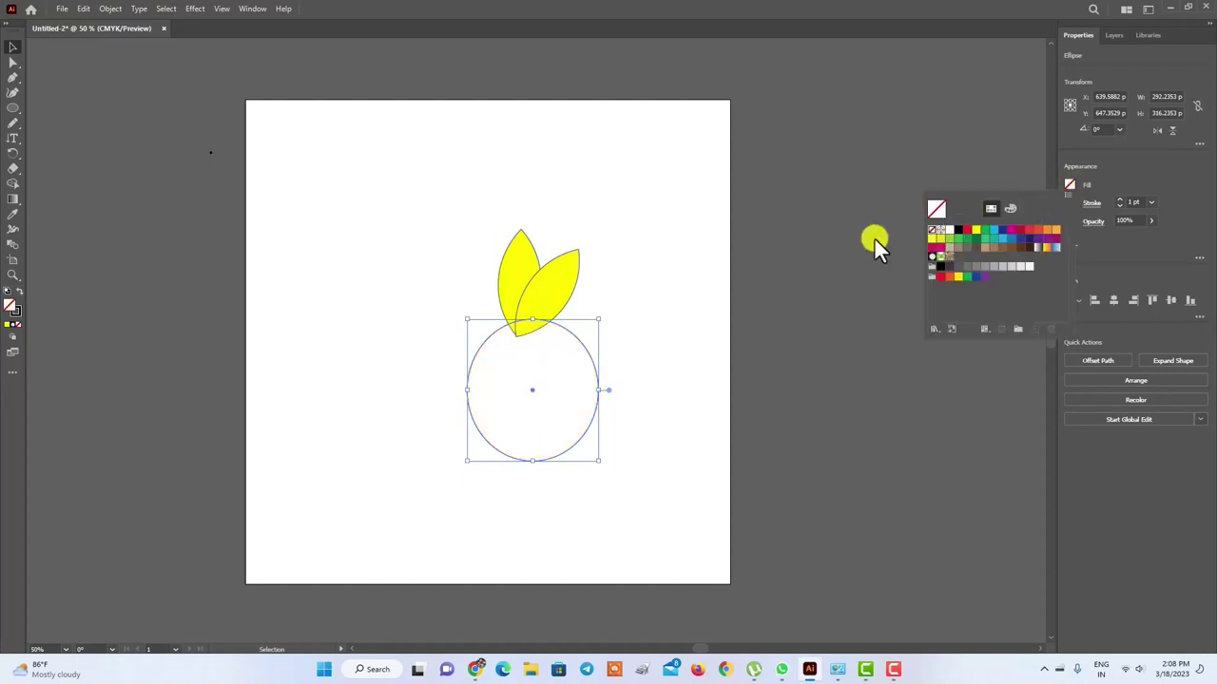
drag(560, 293, 550, 268)
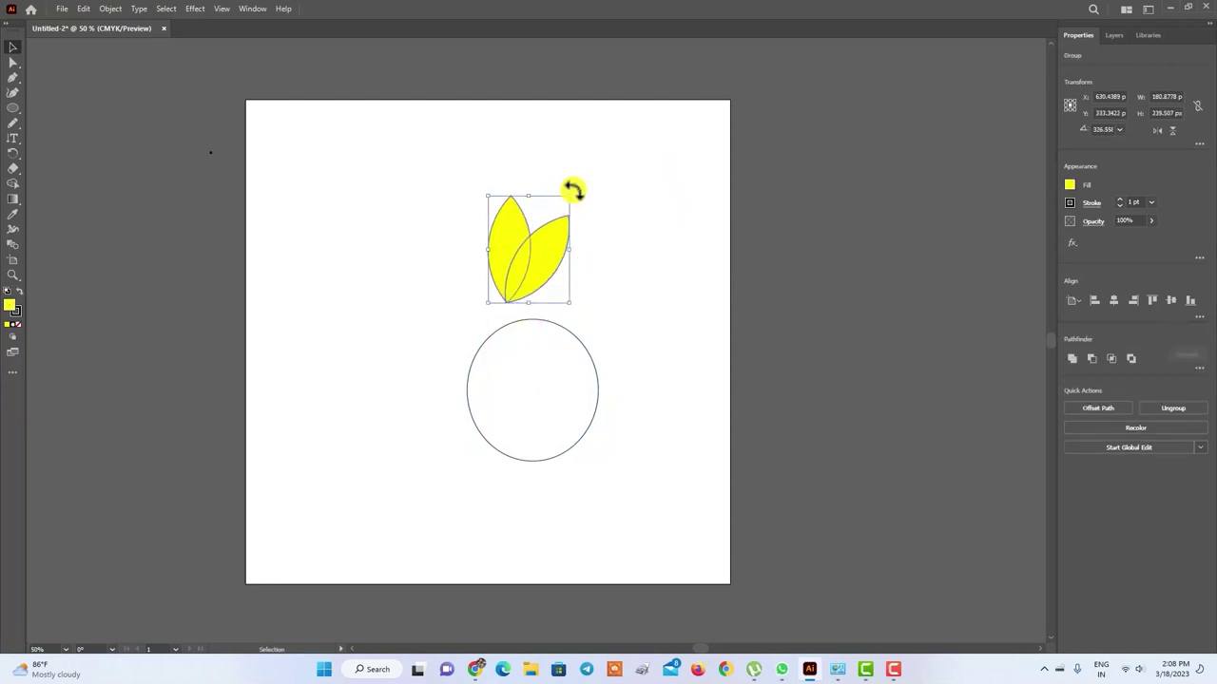
Step: Rotate the leaf group back to upright and shrink it to about 59×42 px
click(623, 249)
click(549, 256)
mouse_move(608, 245)
mouse_down()
mouse_move(537, 236)
mouse_move(555, 320)
mouse_move(551, 223)
mouse_move(463, 231)
mouse_move(488, 246)
mouse_up()
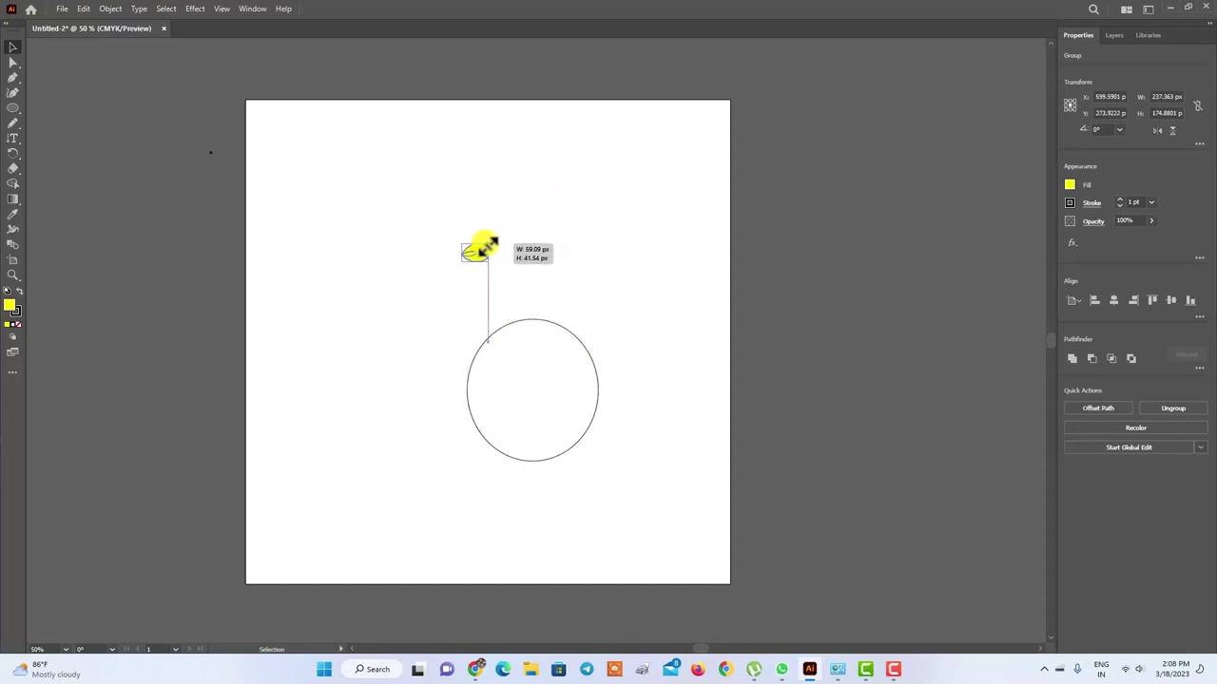
mouse_move(489, 246)
mouse_down()
mouse_move(523, 298)
mouse_move(526, 332)
mouse_move(516, 298)
mouse_move(453, 247)
mouse_move(475, 242)
mouse_move(488, 294)
mouse_move(517, 330)
mouse_up()
Step: Place the small leaf group on the top edge of the circle
click(636, 246)
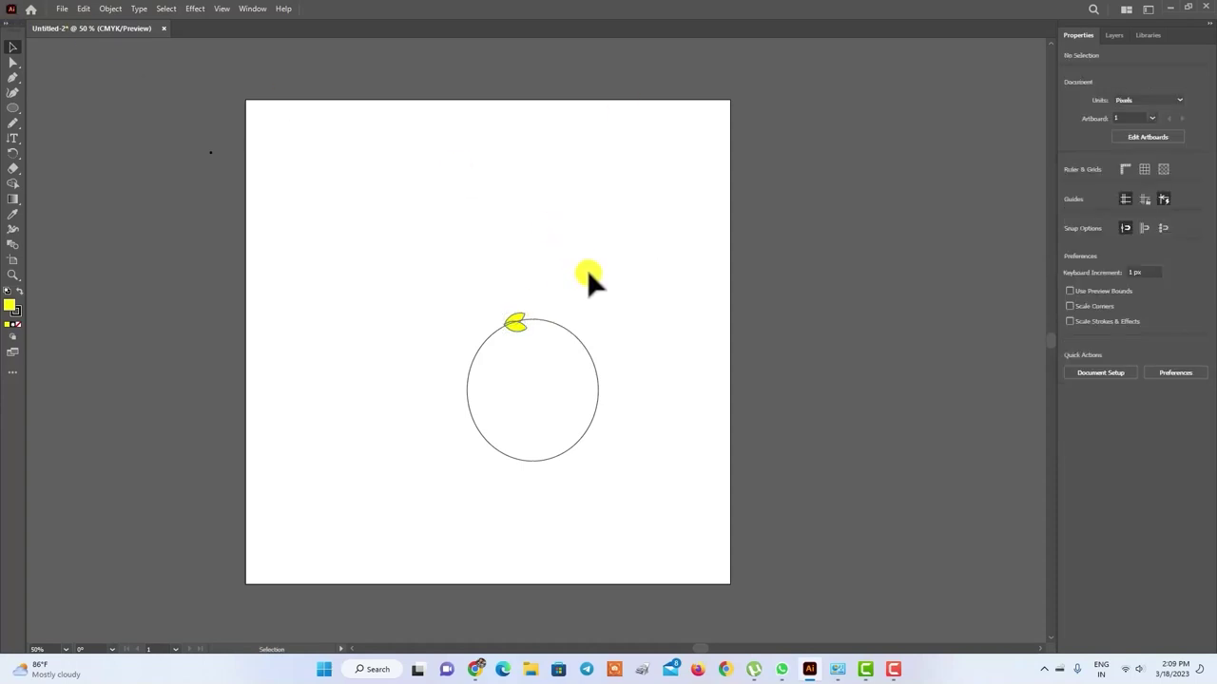
click(513, 322)
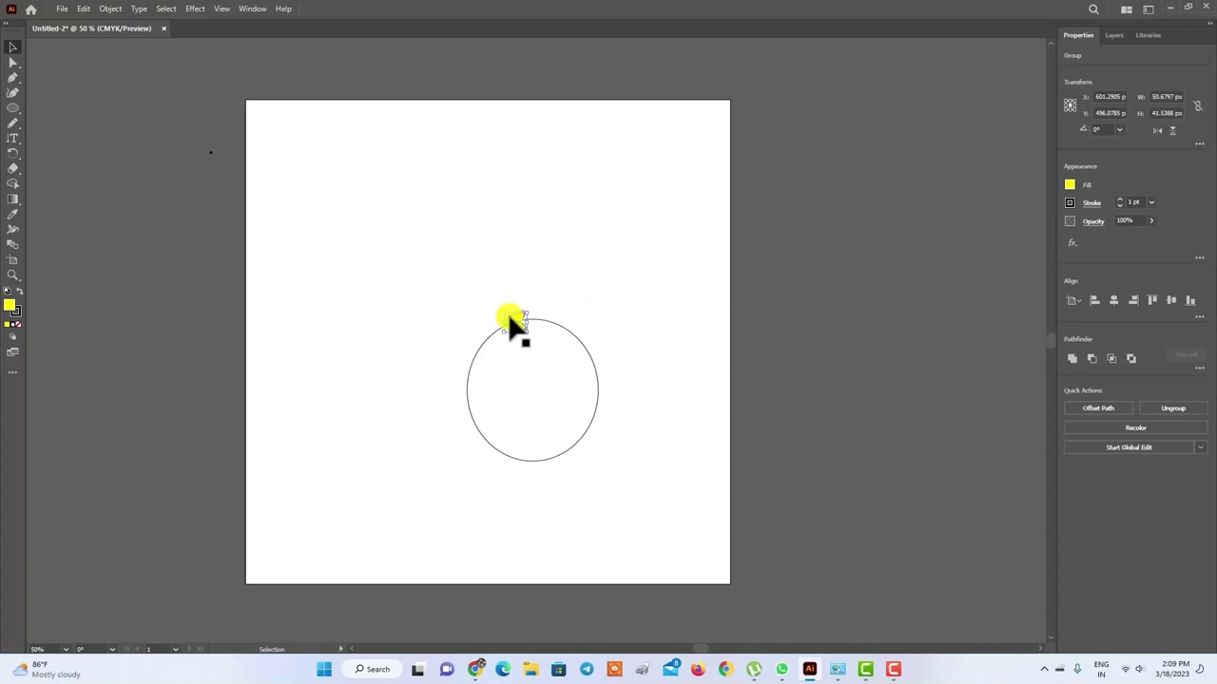
click(12, 154)
key(ctrl+z)
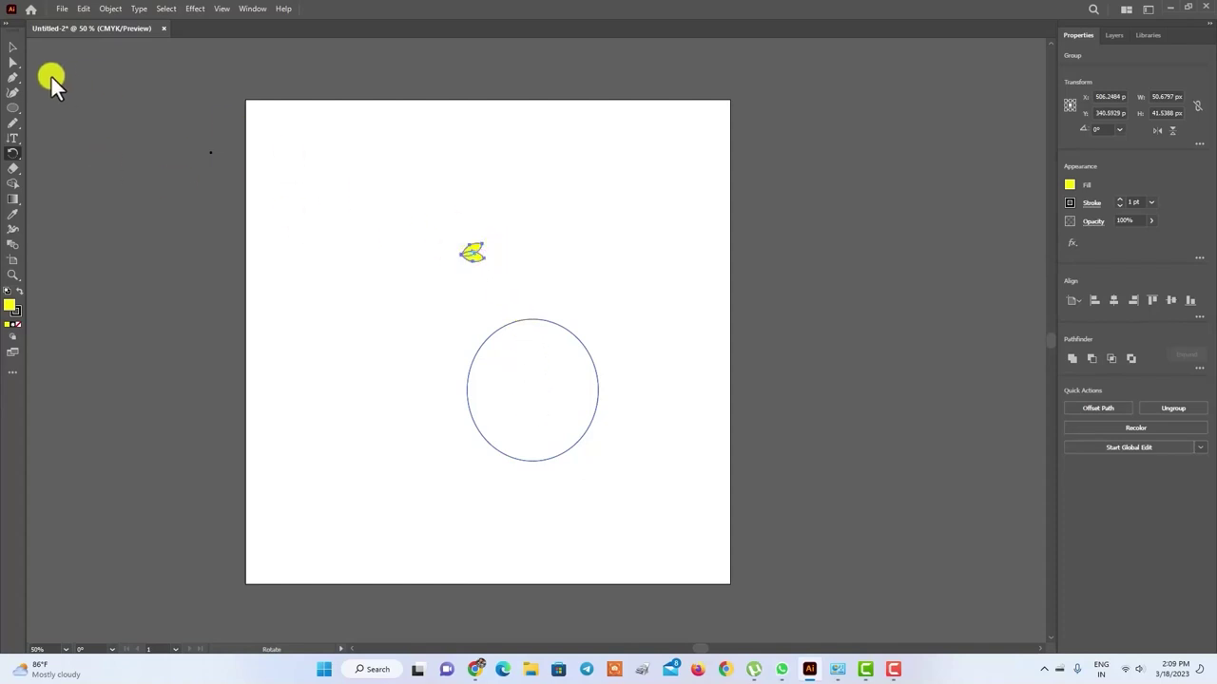
click(13, 47)
drag(471, 253, 510, 323)
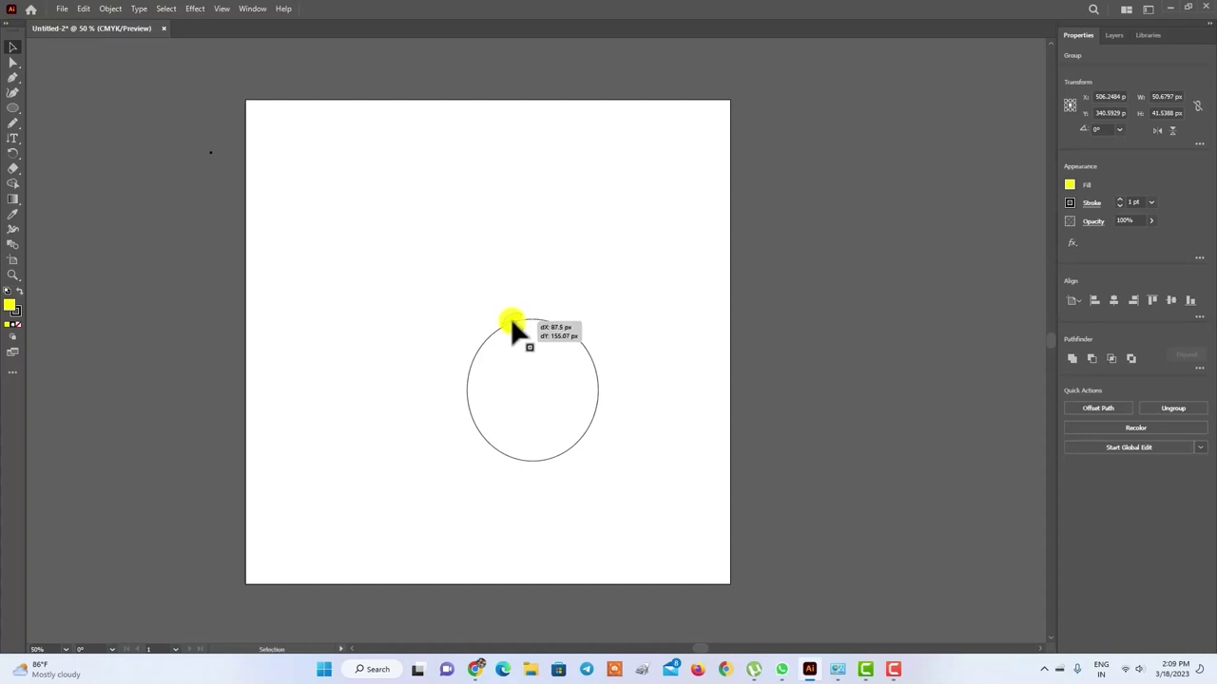
drag(511, 323, 511, 323)
click(583, 274)
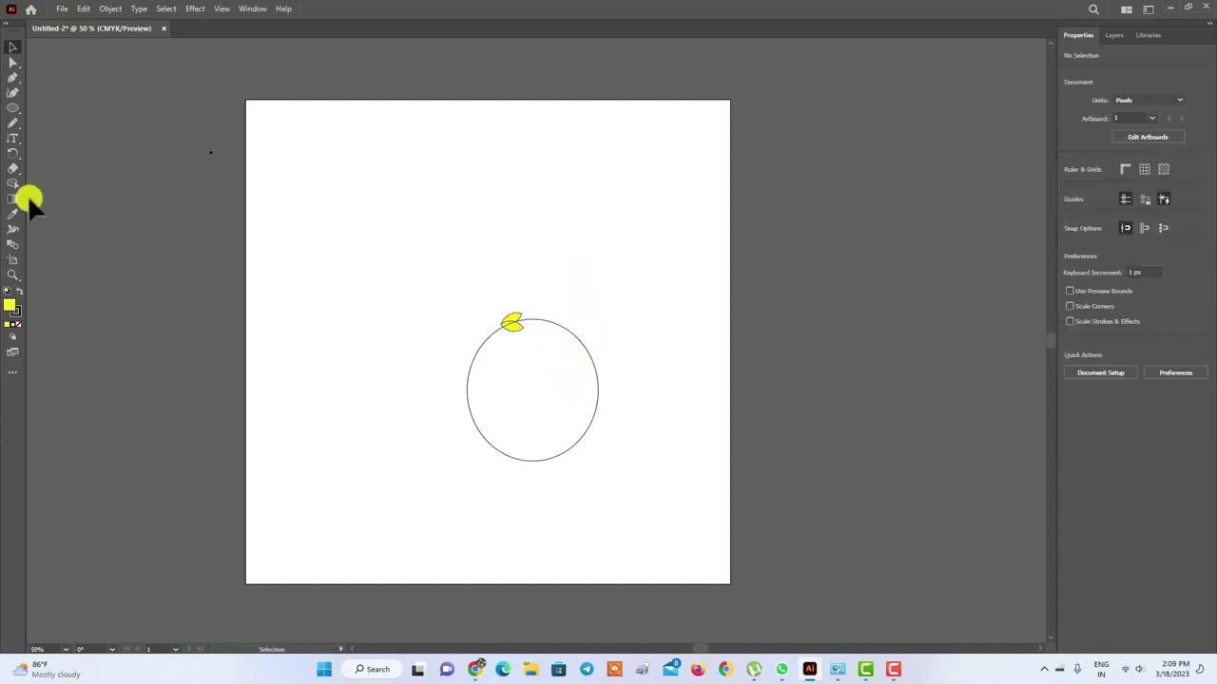
click(13, 154)
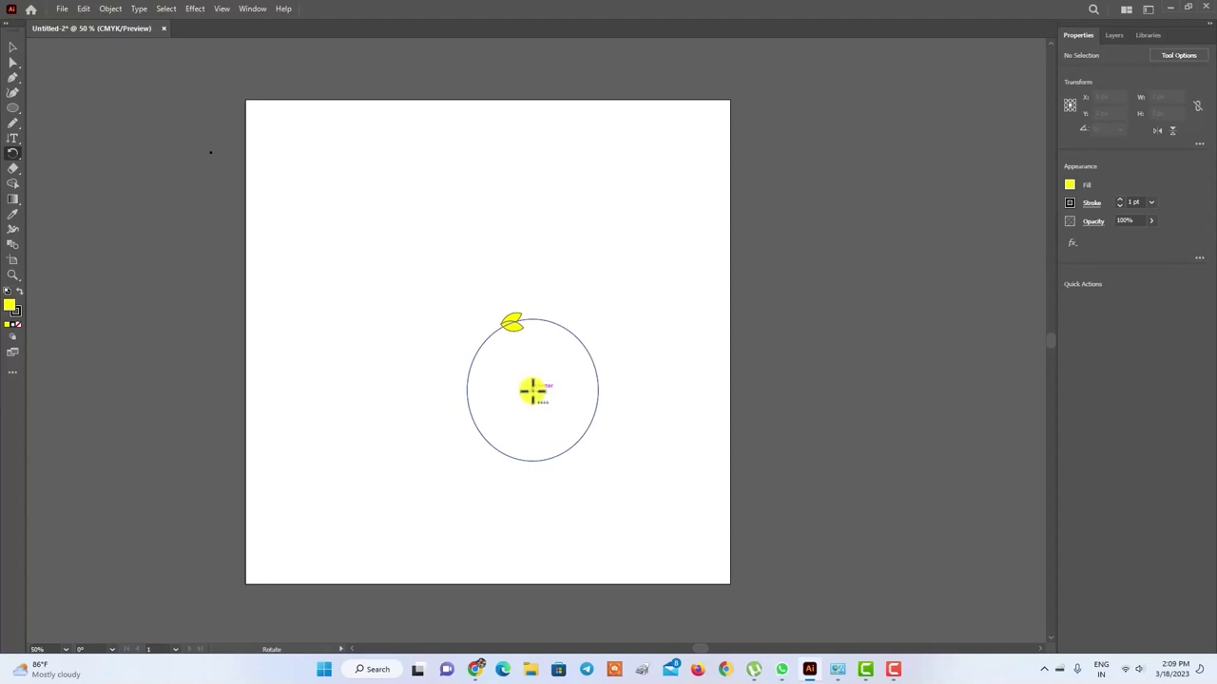
Step: Copy the leaf group at 18° around the circle's centre and repeat with Ctrl+D around the whole circle
alt+click(532, 390)
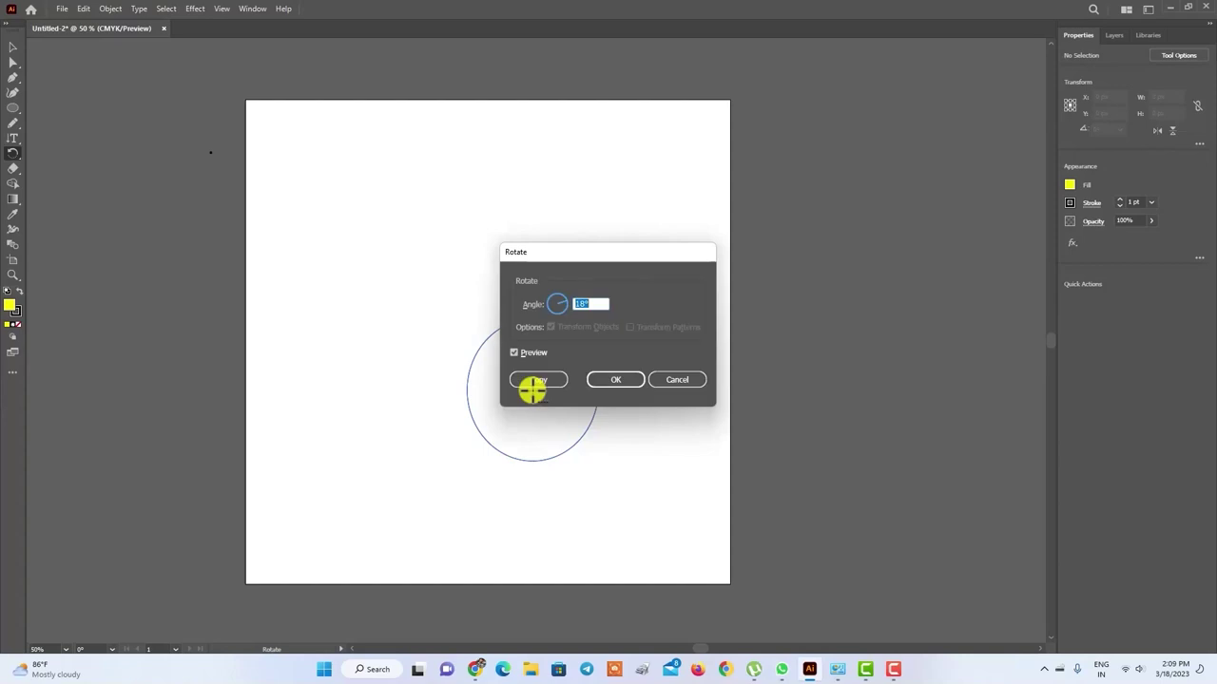
drag(608, 251, 734, 265)
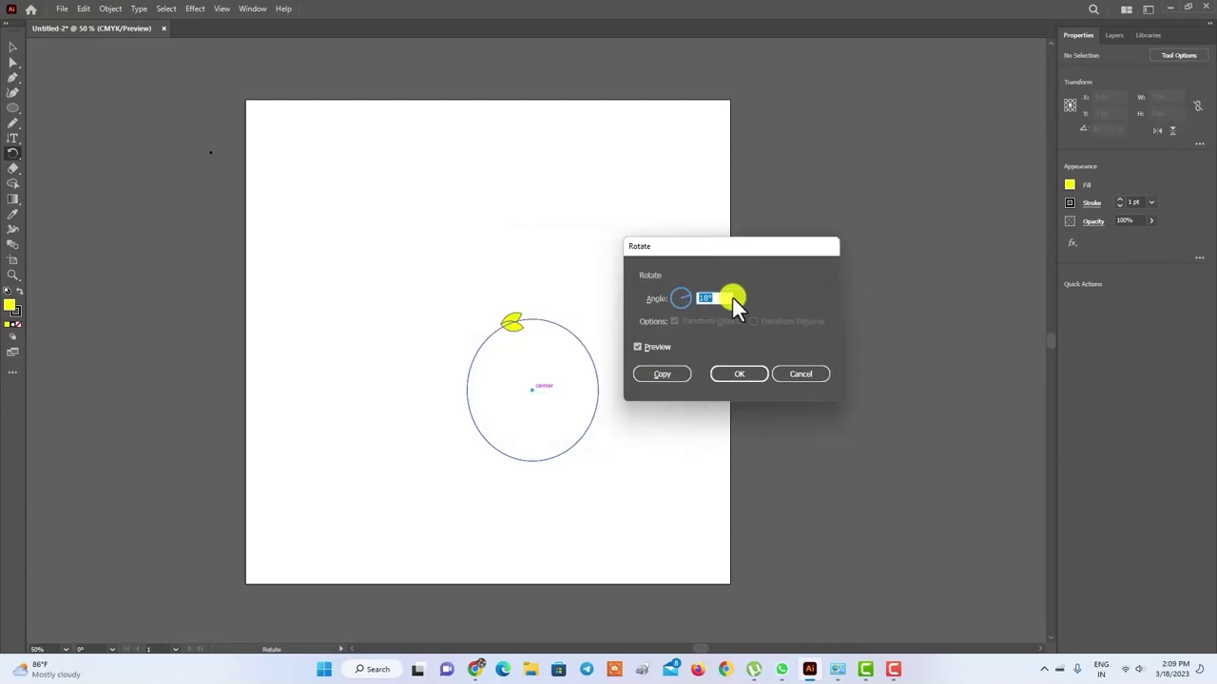
click(667, 370)
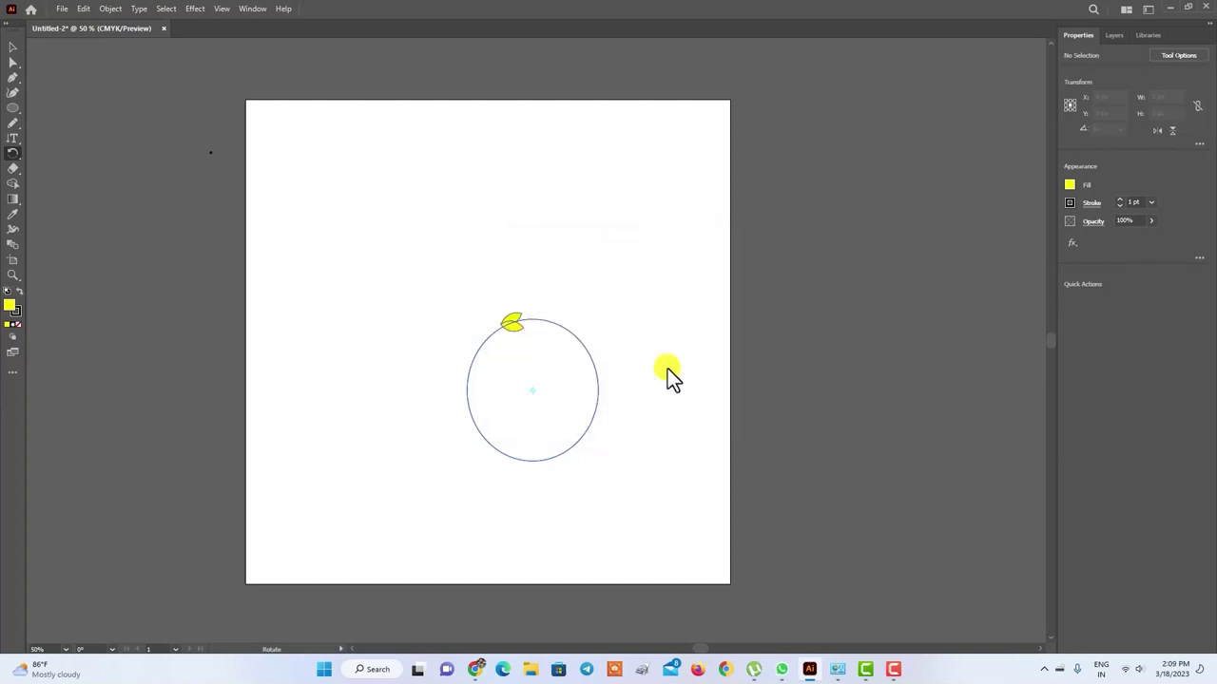
key(v)
click(13, 47)
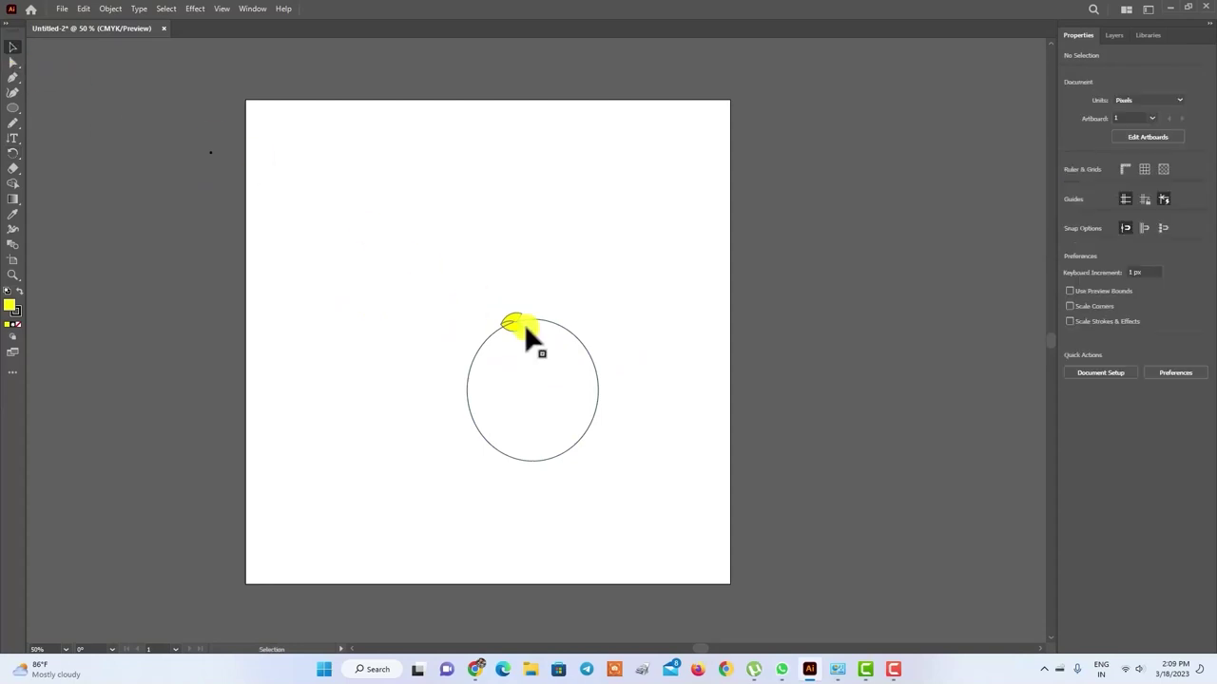
click(511, 323)
key(a)
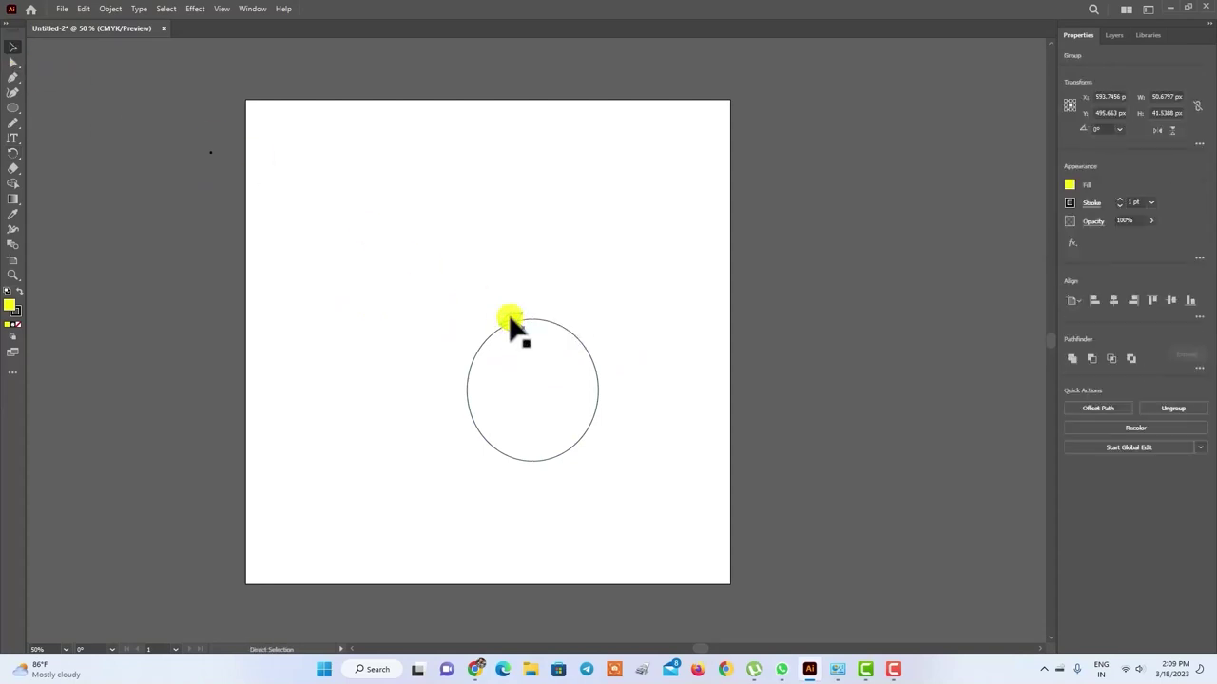
key(ctrl+z)
key(ctrl+d)
key(ctrl+d)
key(ctrl+d)
key(ctrl+d)
key(ctrl+d)
key(ctrl+d)
key(ctrl+d)
key(ctrl+d)
key(ctrl+d)
key(ctrl+d)
key(ctrl+d)
key(ctrl+d)
key(ctrl+d)
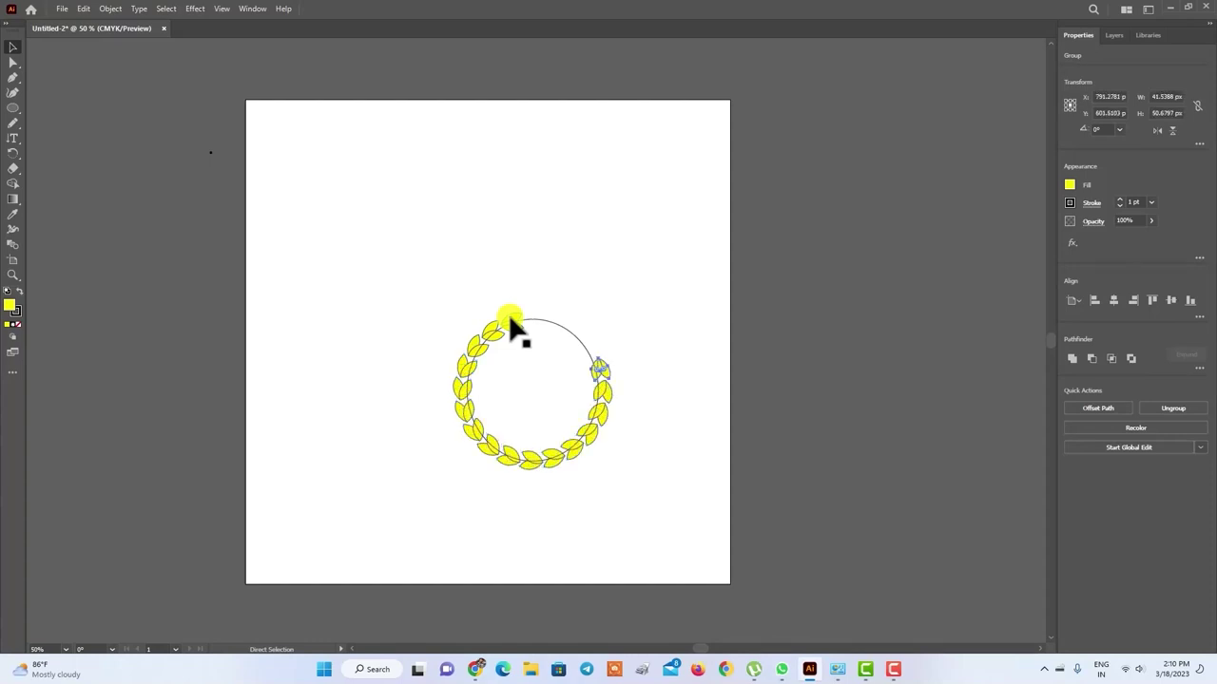
key(ctrl+d)
key(ctrl+d)
key(ctrl+d)
key(ctrl+d)
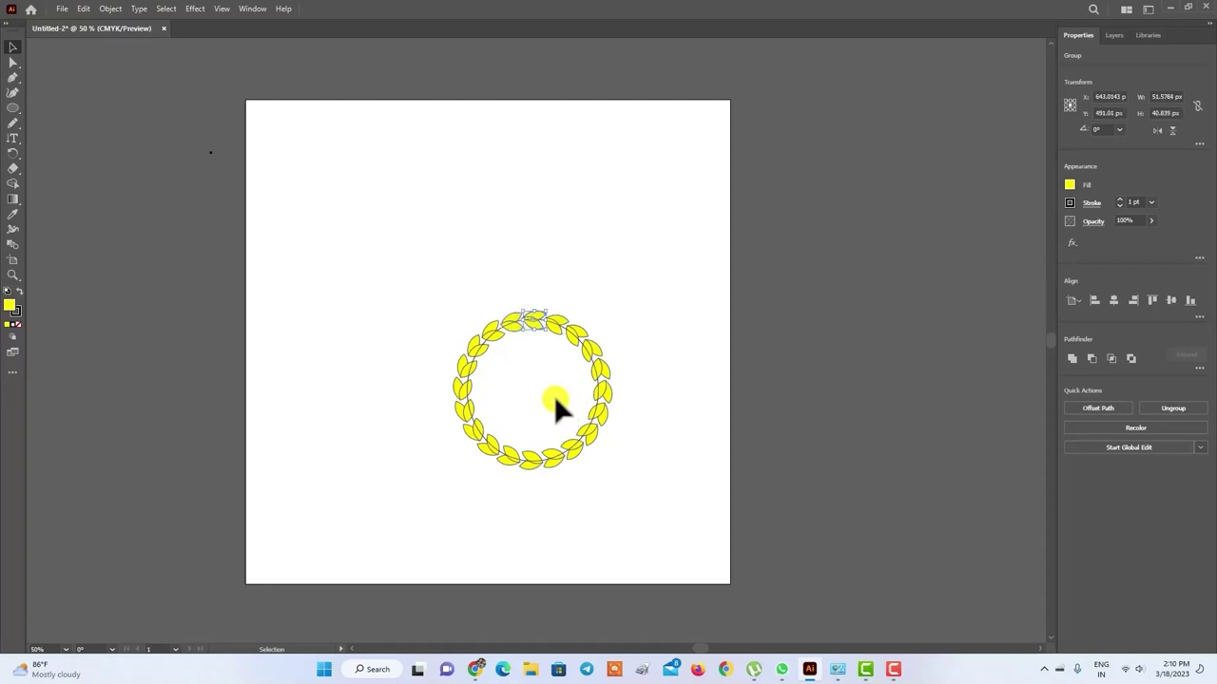
click(513, 378)
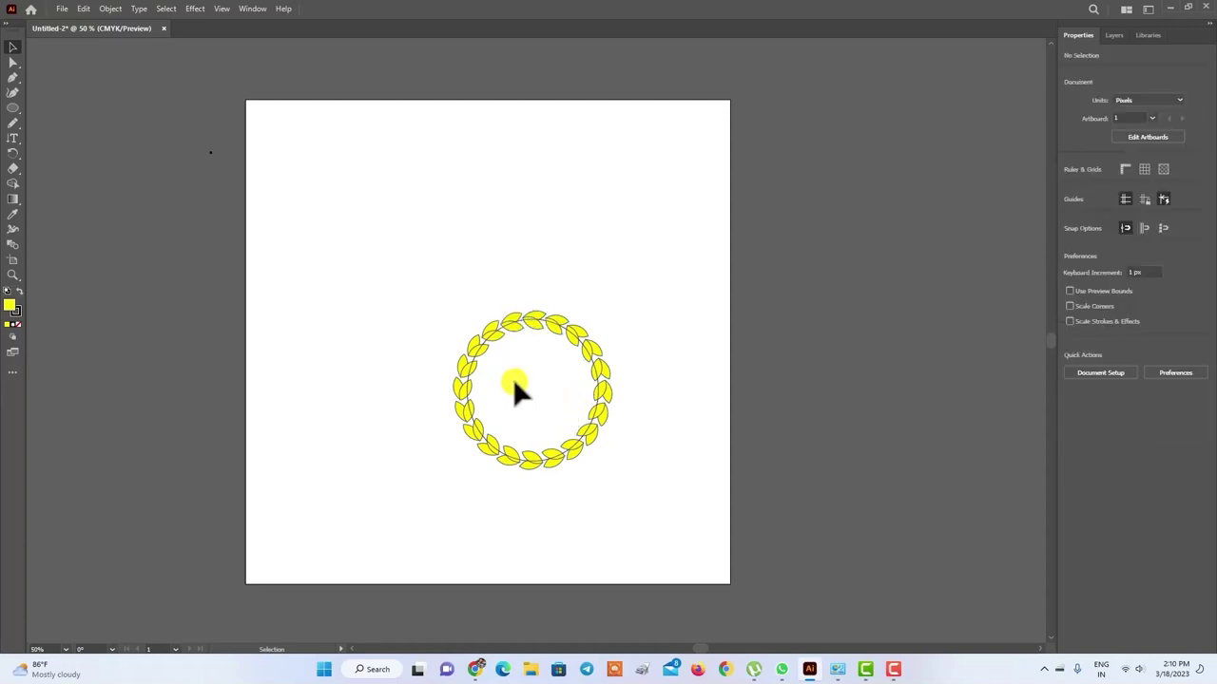
Step: Delete the <Ellipse> circle outline from Layer 1 in the Layers panel
click(468, 407)
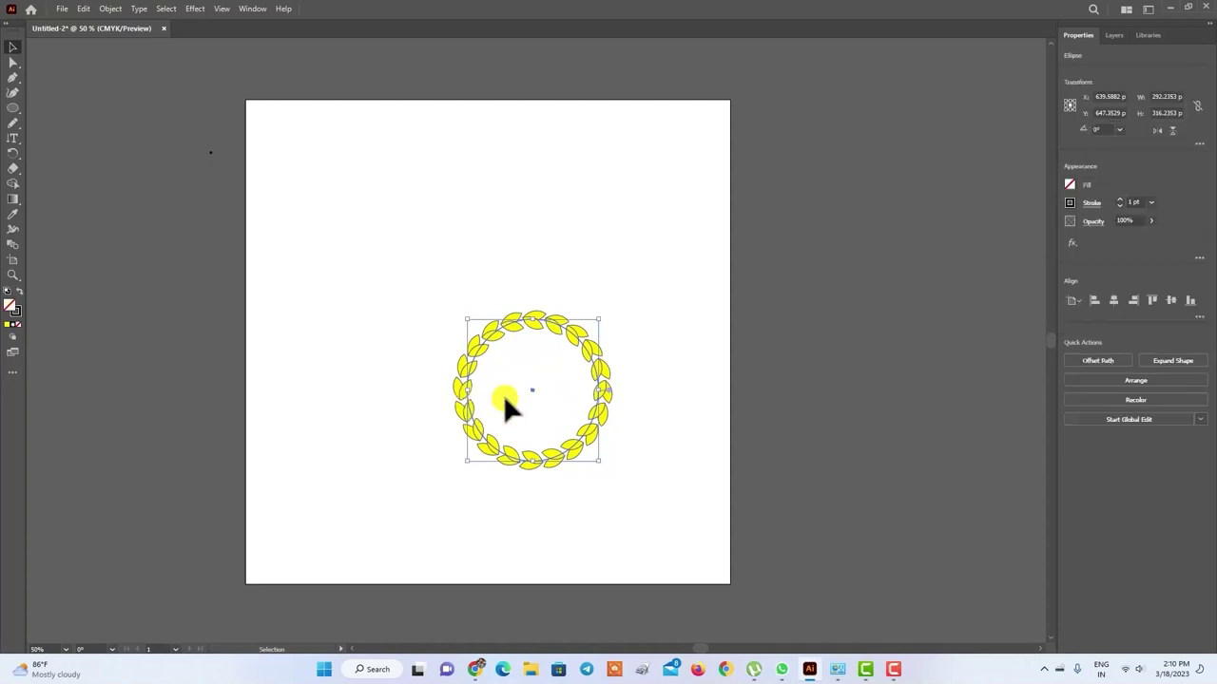
click(680, 361)
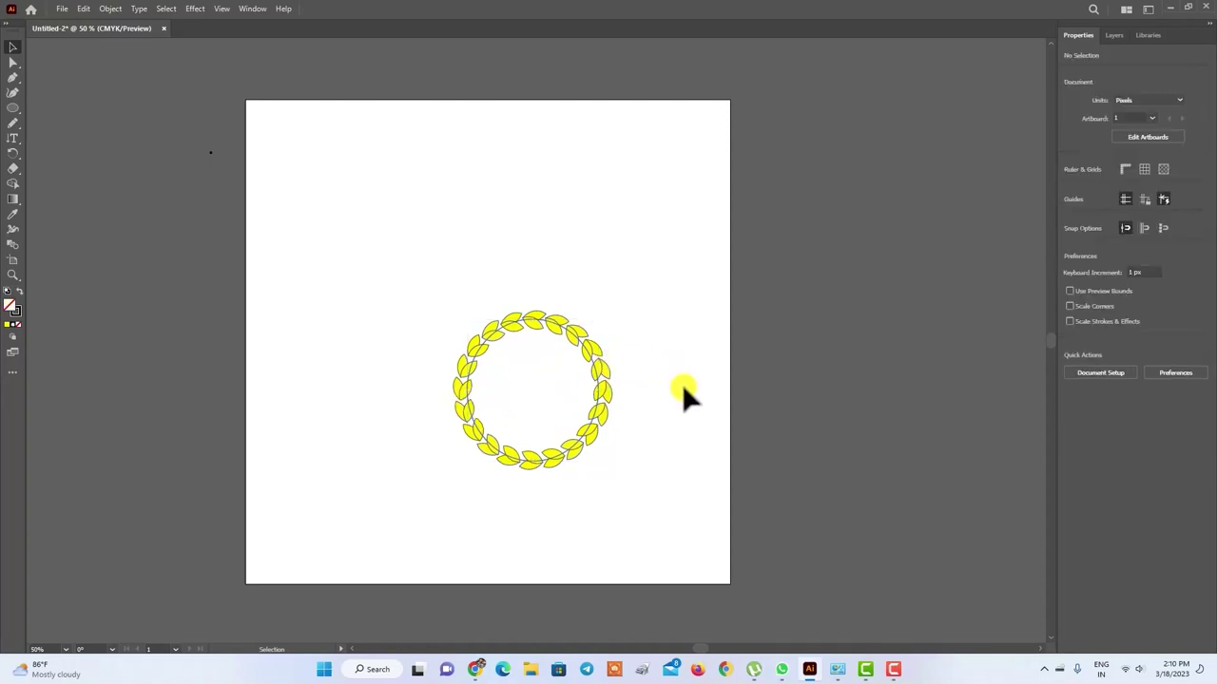
click(472, 407)
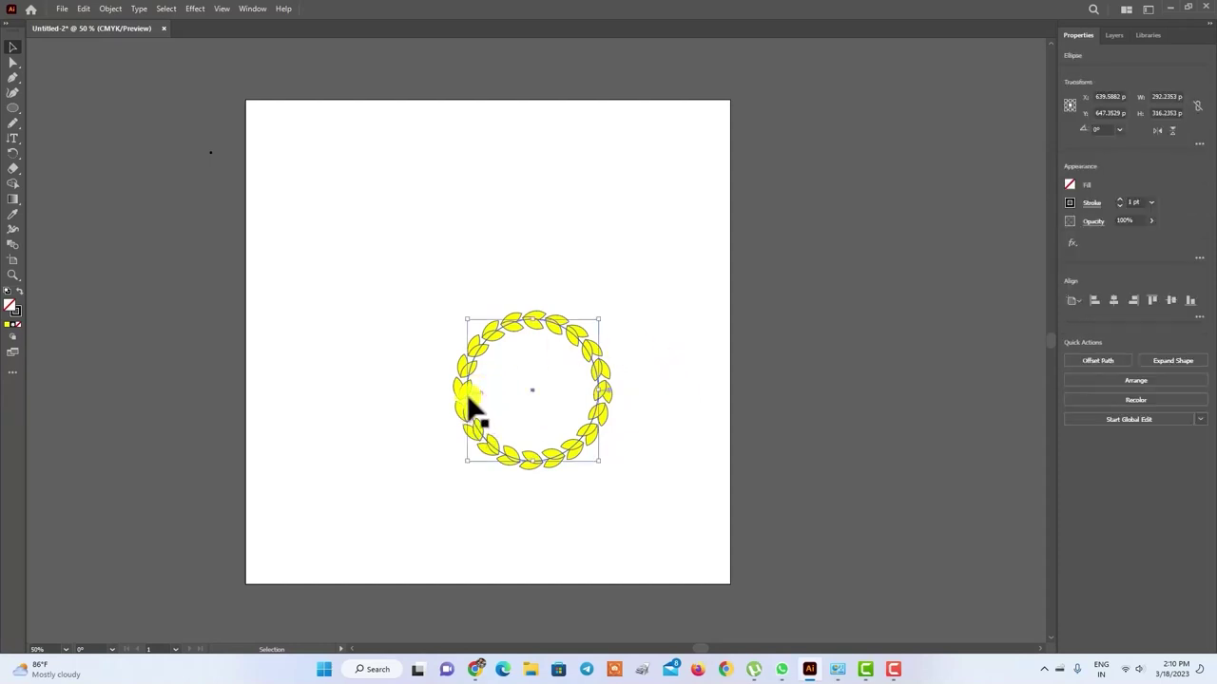
click(597, 224)
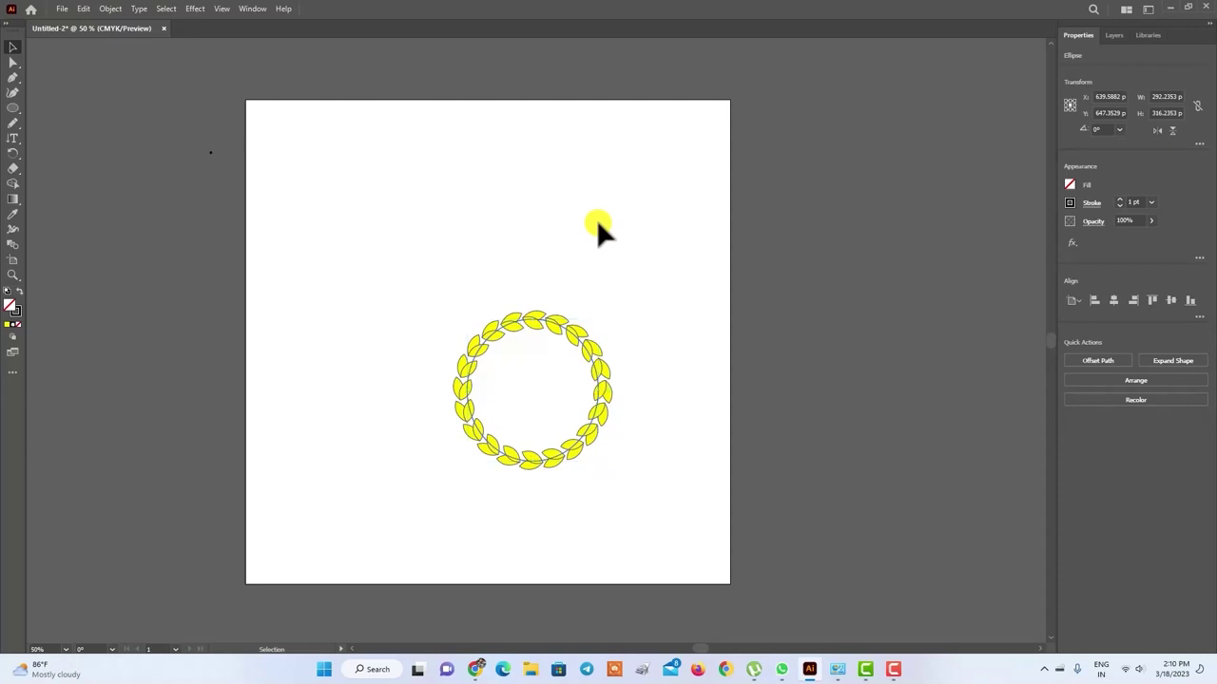
click(1117, 35)
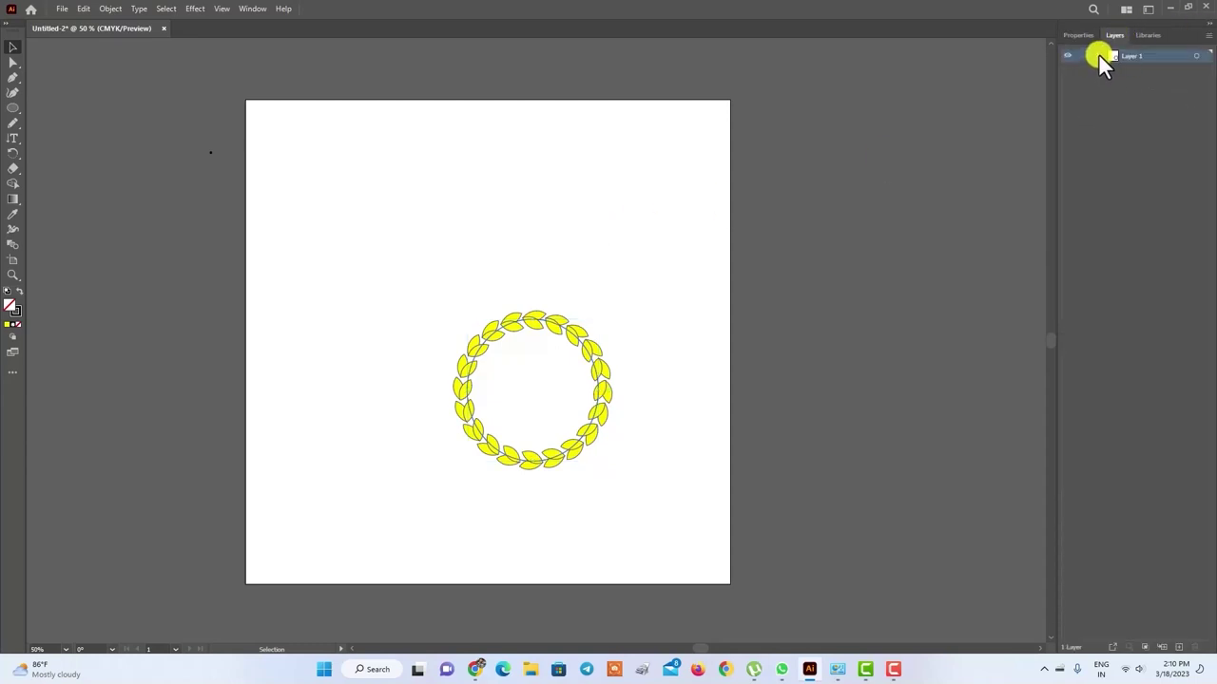
click(1098, 55)
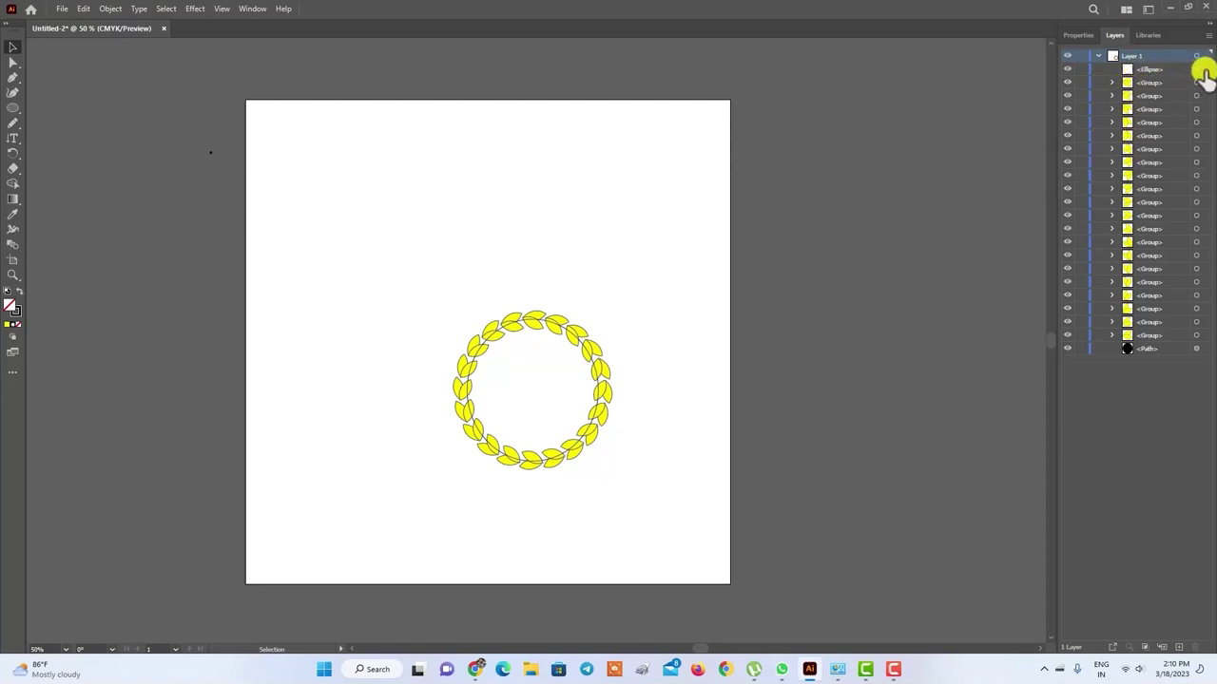
click(1195, 69)
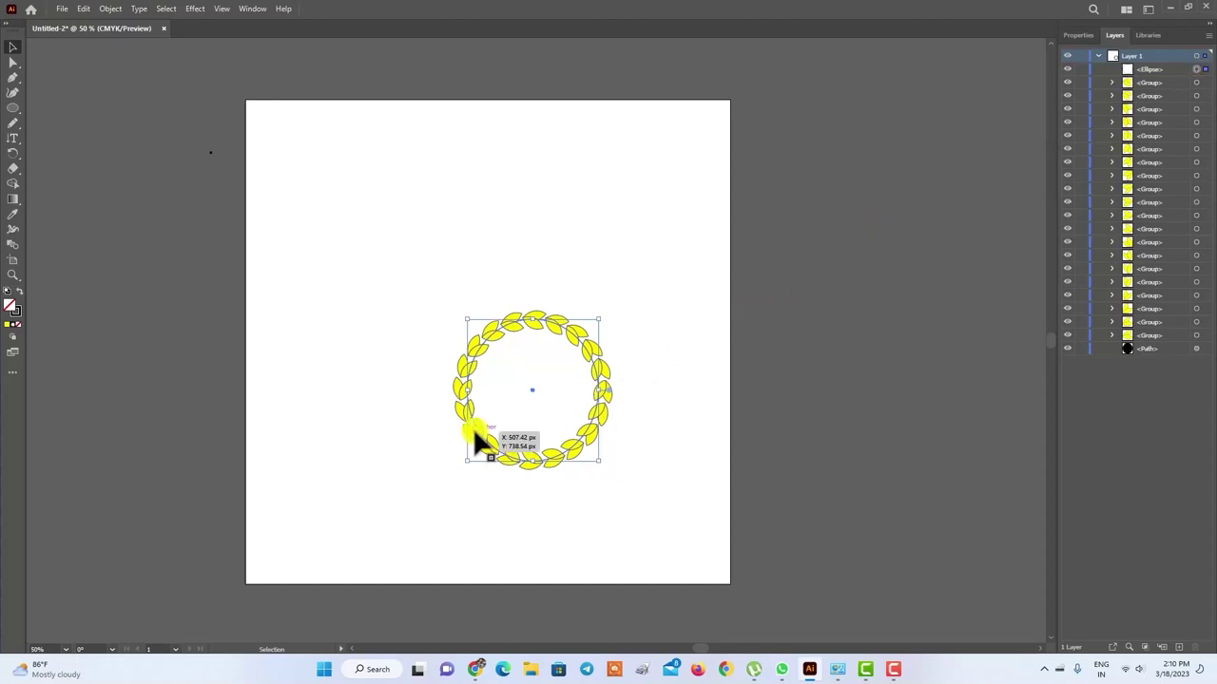
key(Delete)
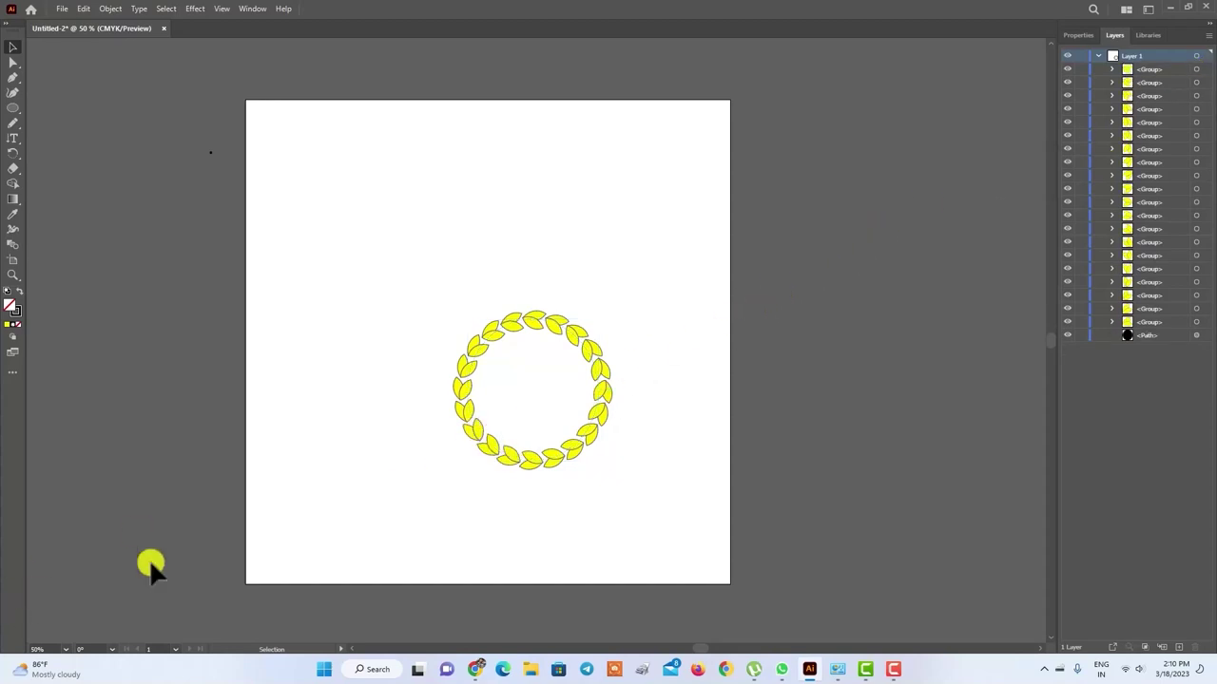
click(1078, 35)
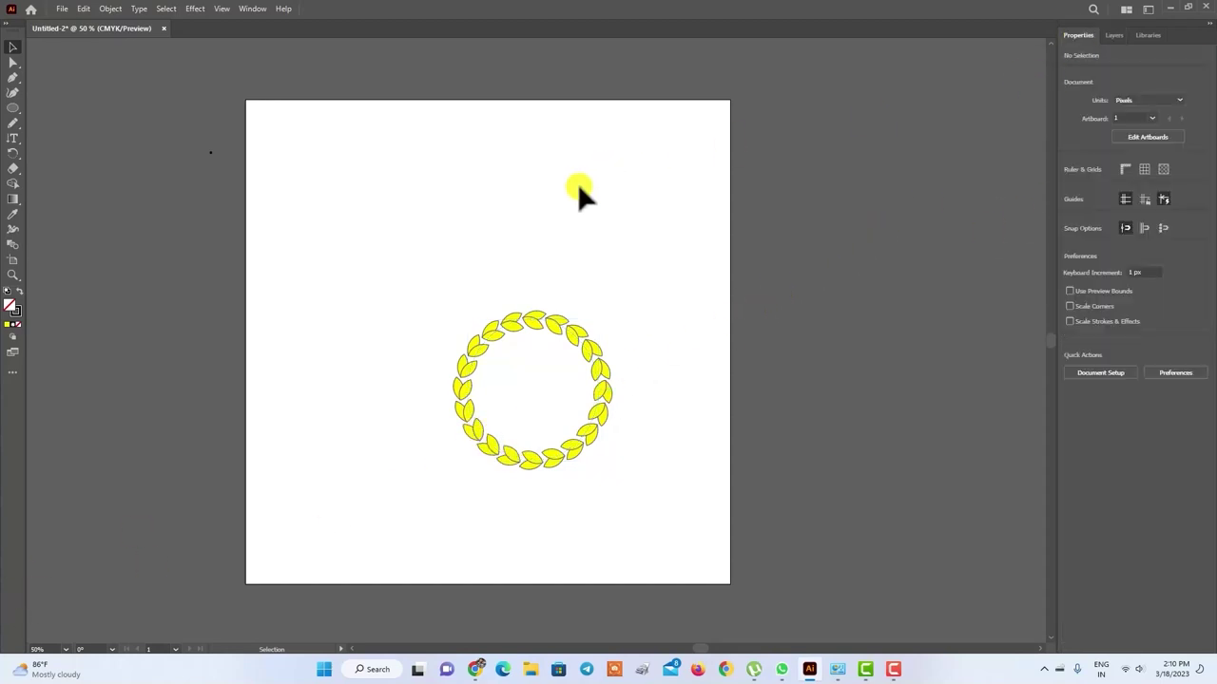
Step: Change the fill of all wreath leaves to green
drag(378, 270, 710, 583)
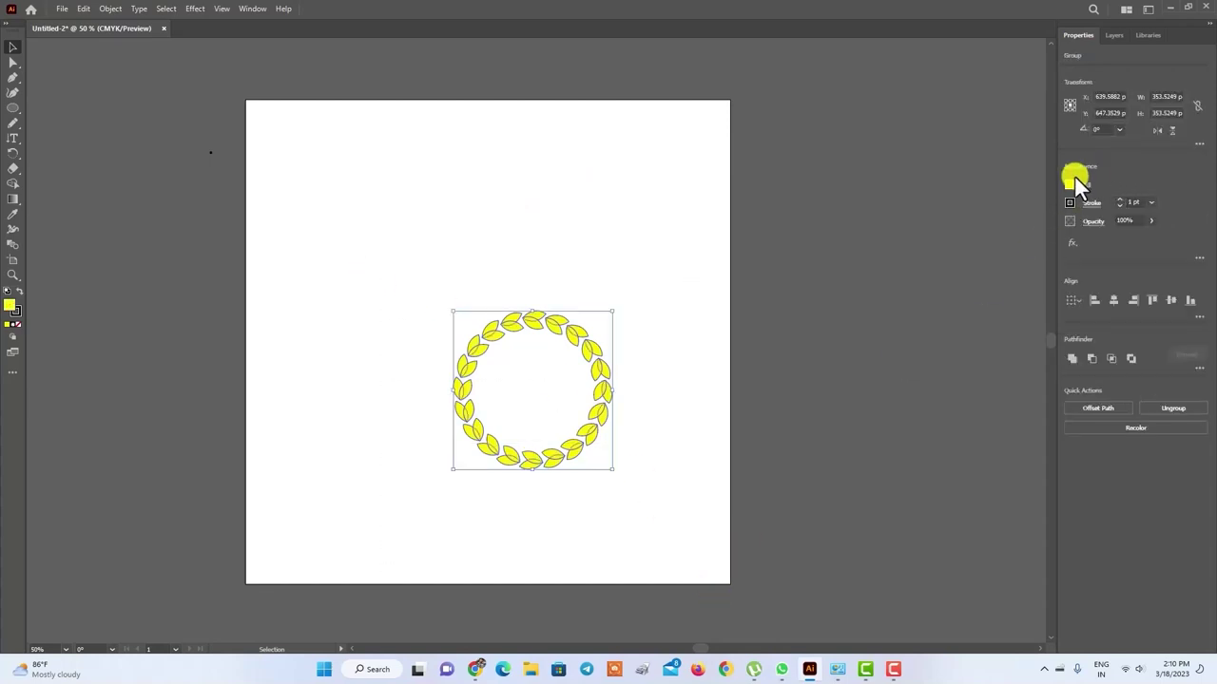
click(1071, 184)
click(978, 238)
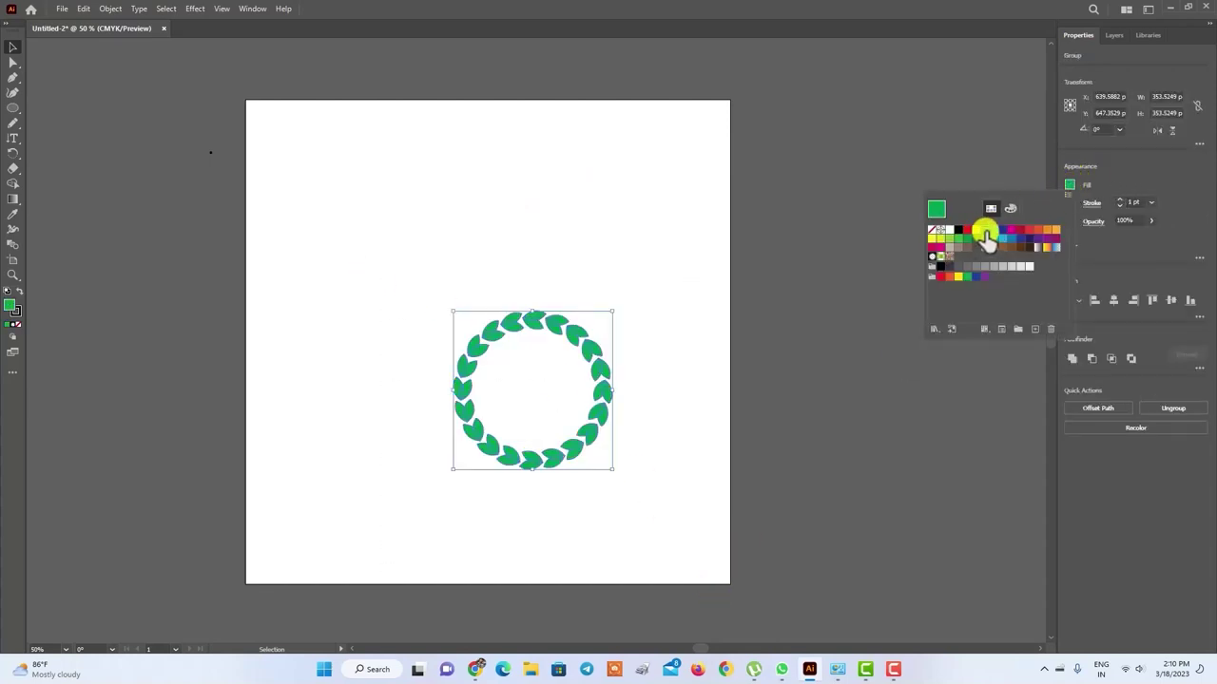
click(634, 200)
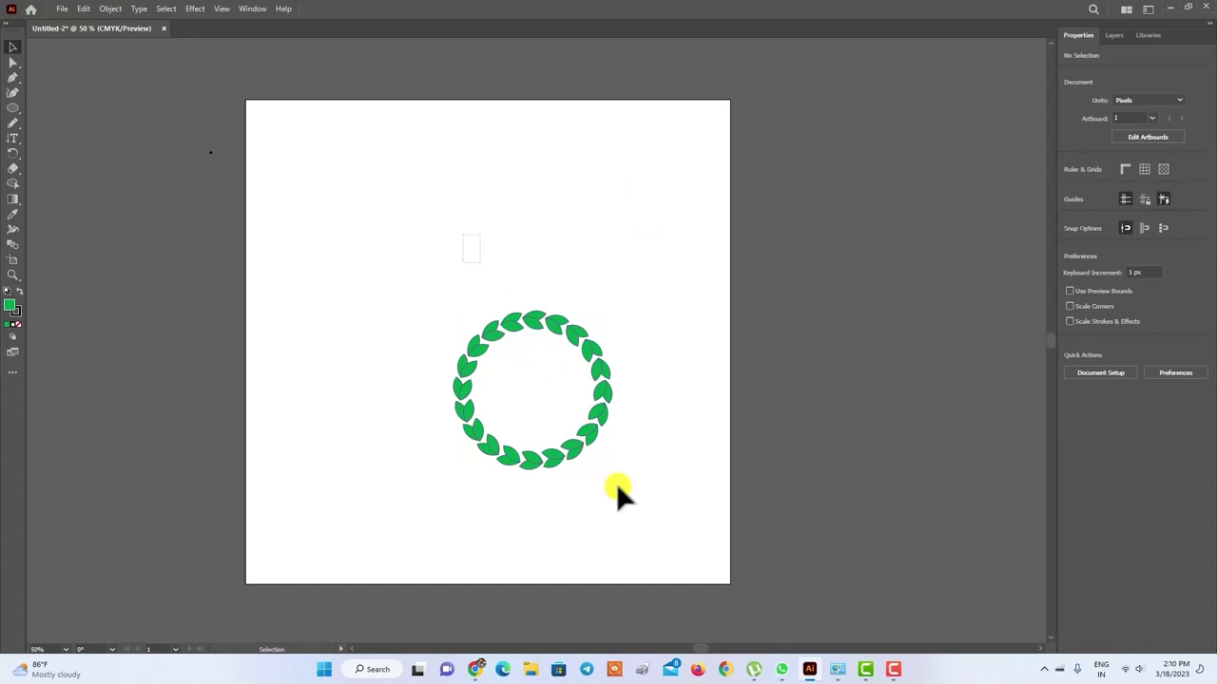
Step: Group the green wreath and move it to the artboard's upper-left area
drag(618, 487, 678, 592)
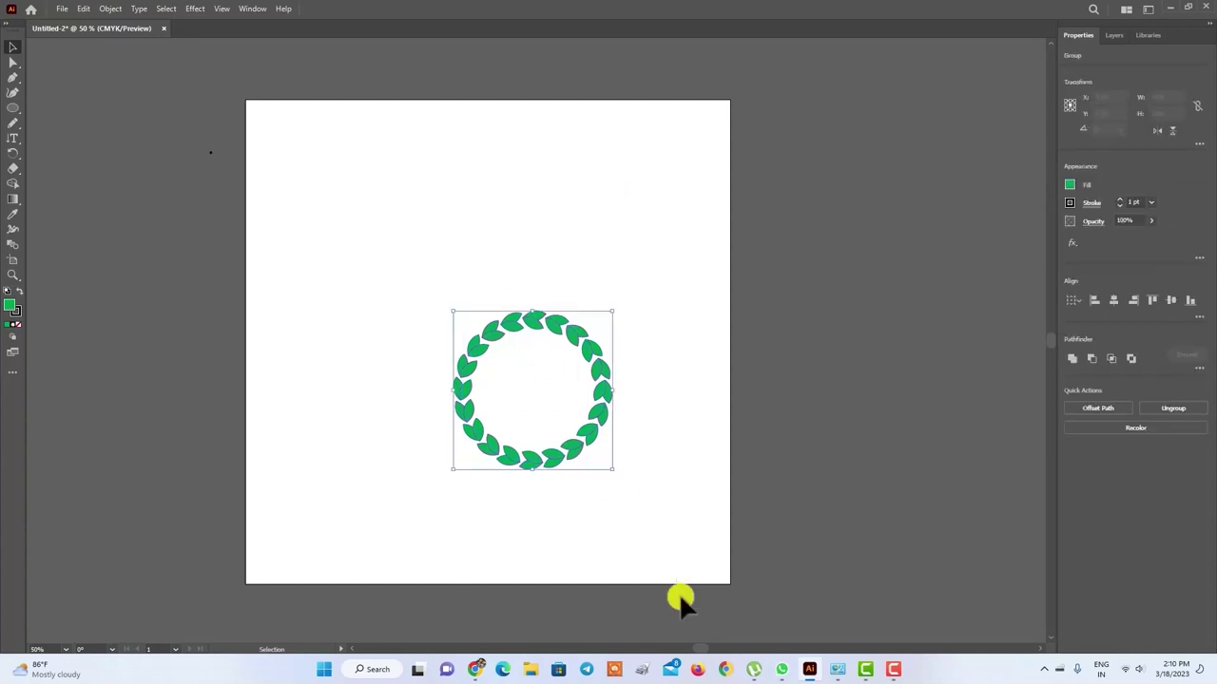
right_click(584, 352)
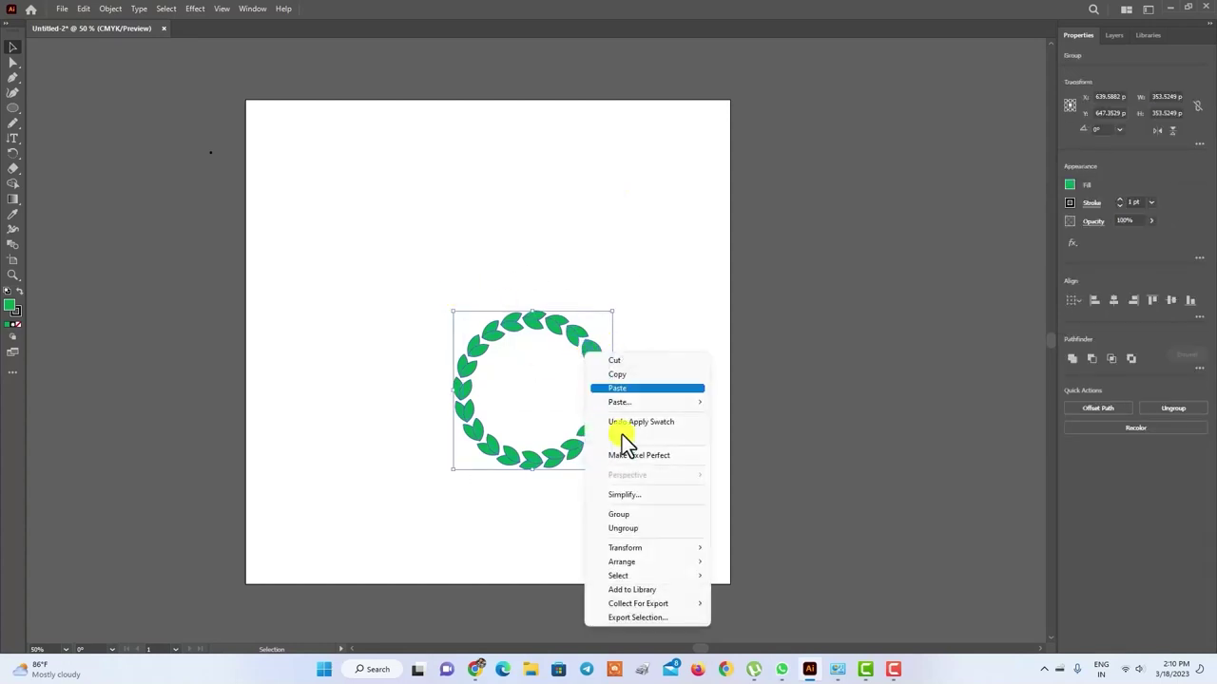
click(638, 514)
click(652, 294)
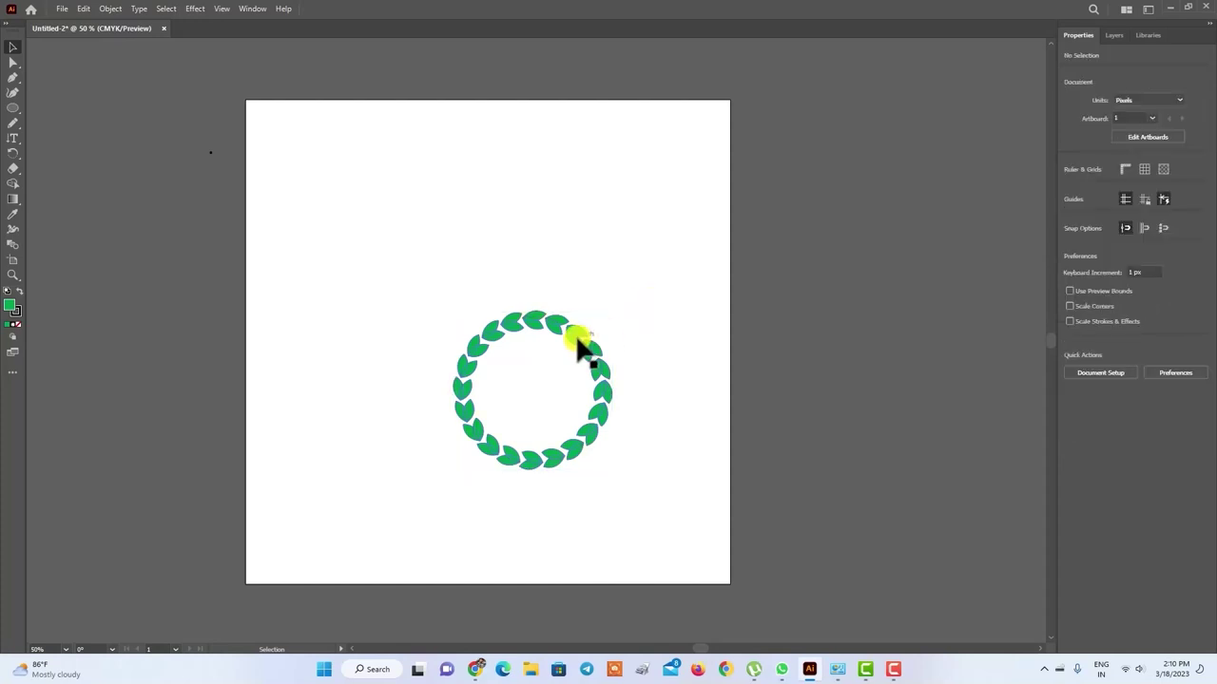
drag(577, 337, 418, 137)
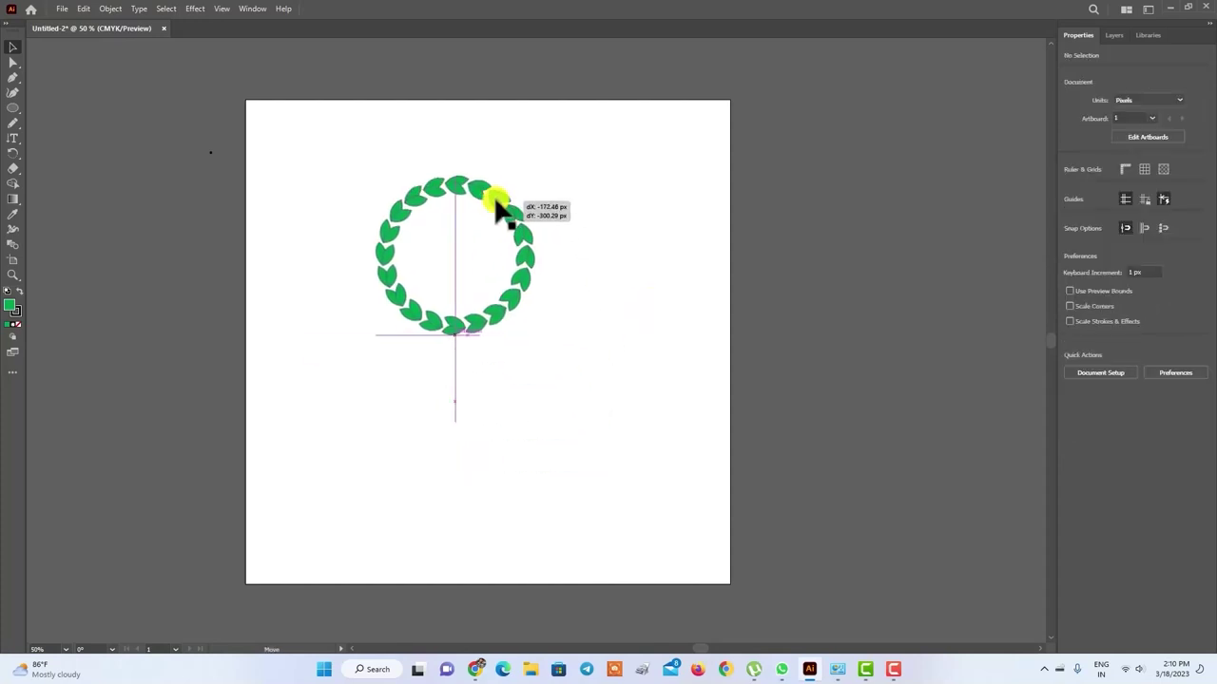
click(662, 265)
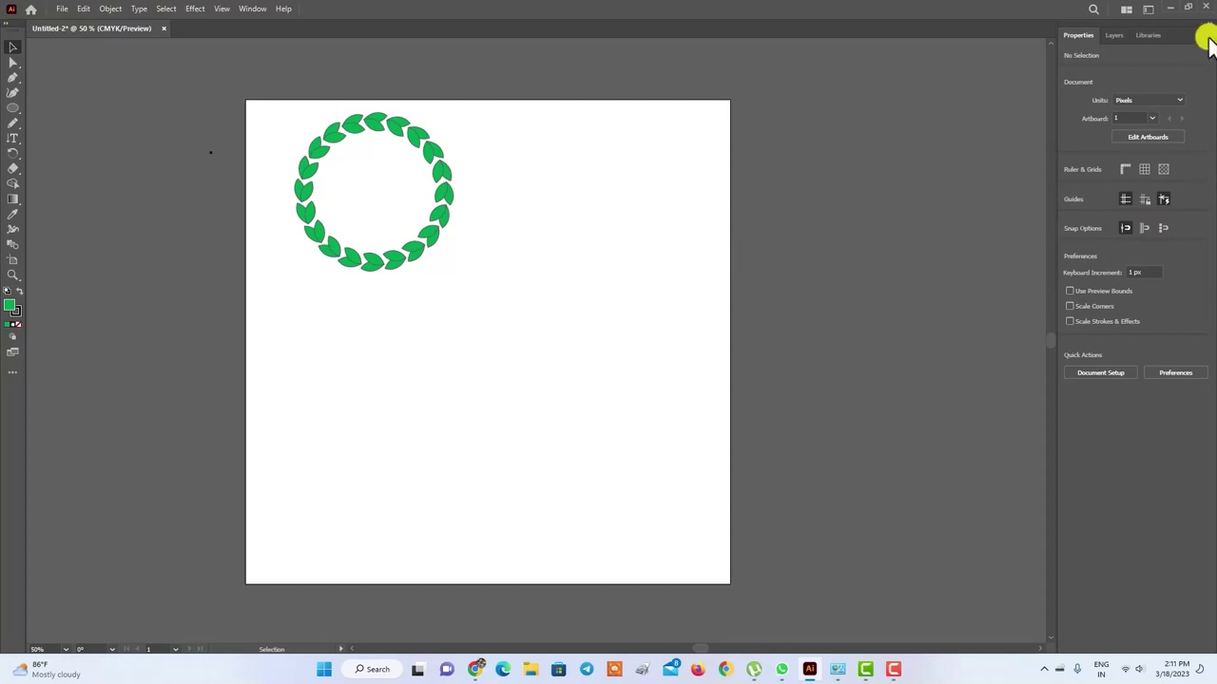
Step: Draw a square in the lower right of the artboard with the Rectangle tool
click(21, 154)
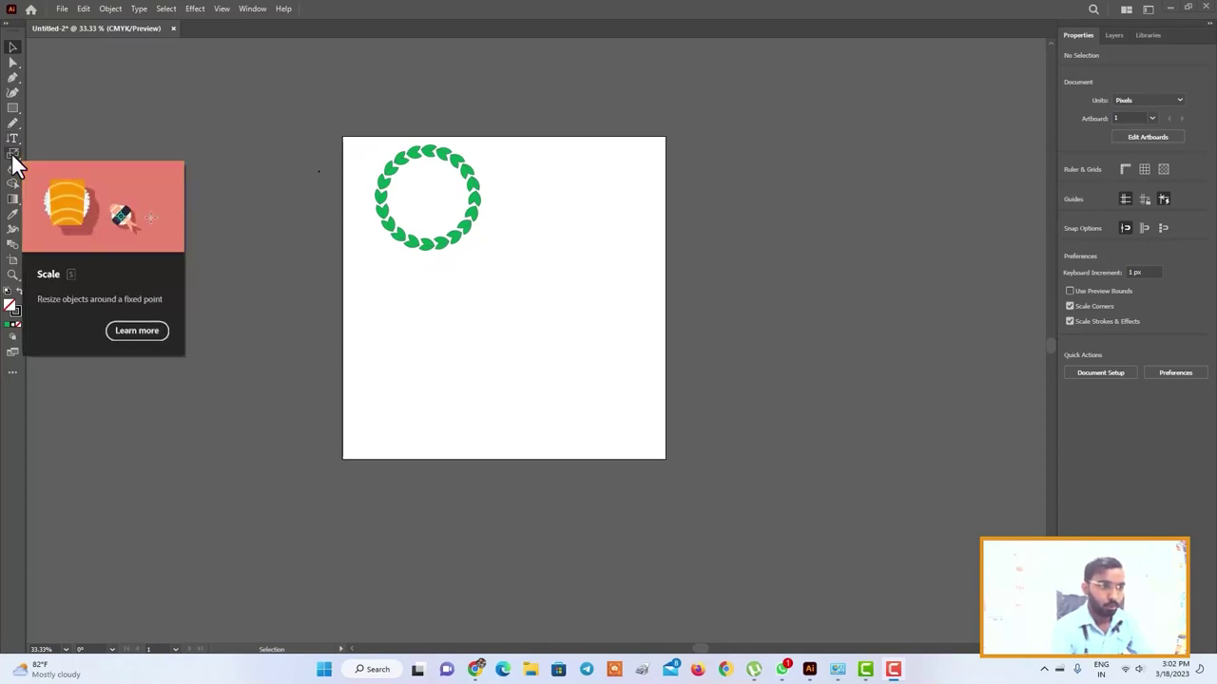
click(13, 157)
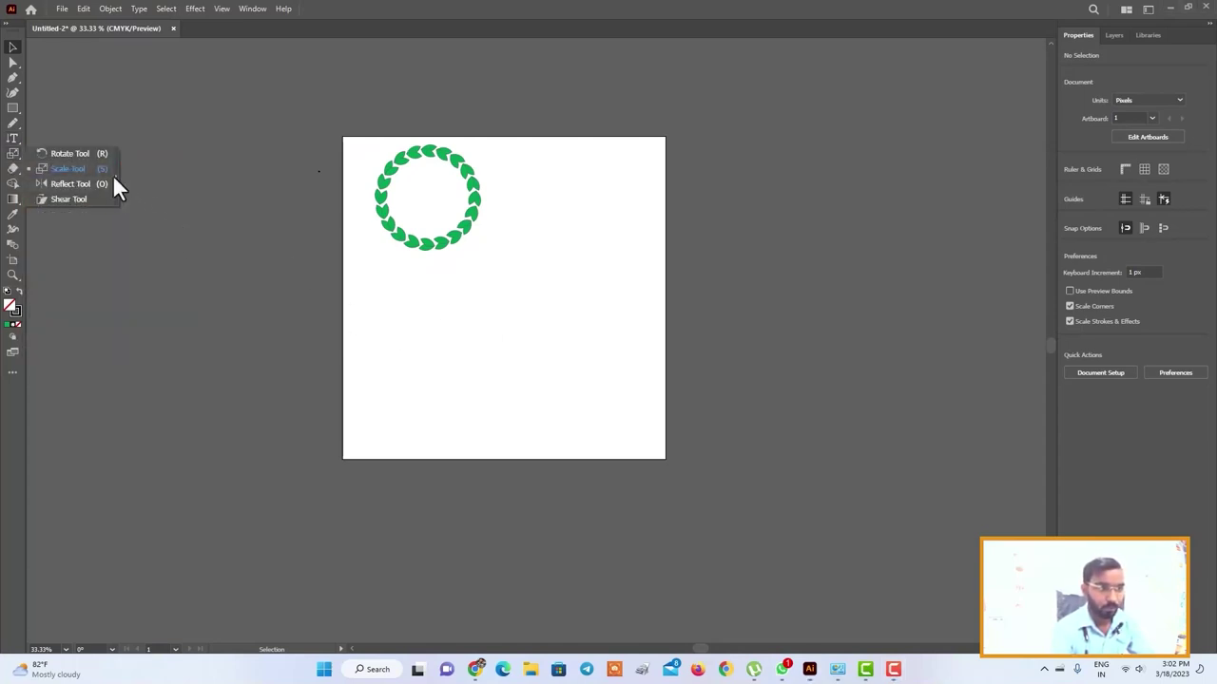
click(93, 171)
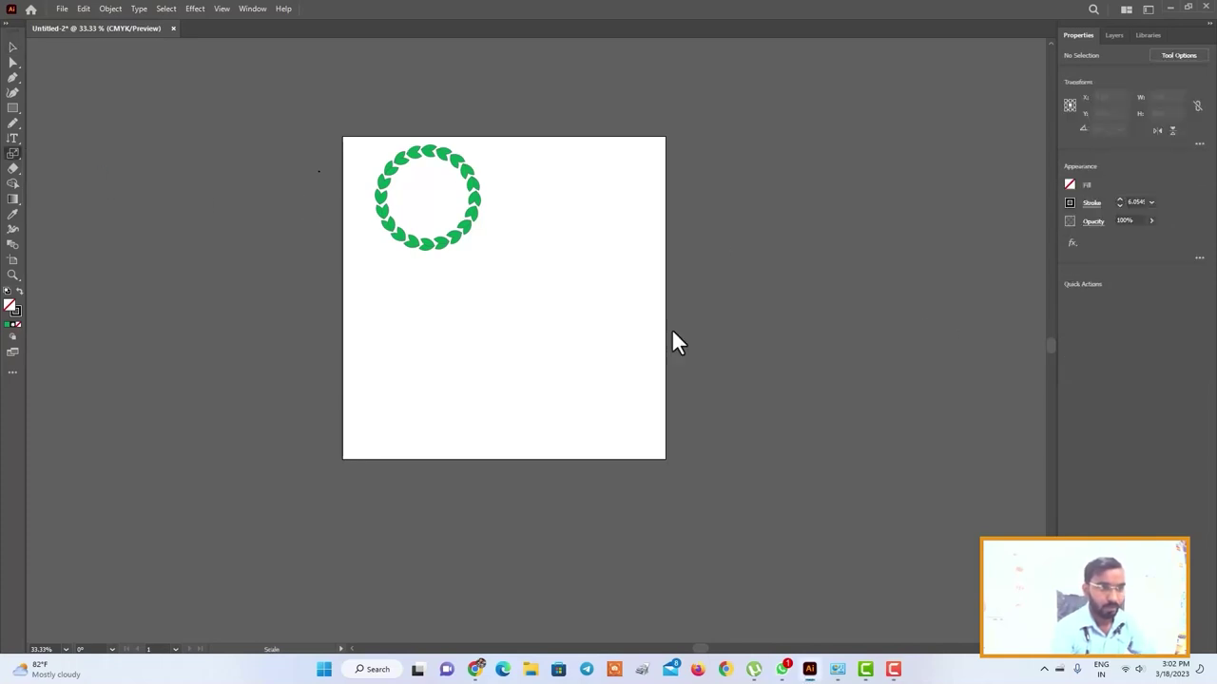
click(13, 107)
click(57, 109)
drag(465, 297, 605, 437)
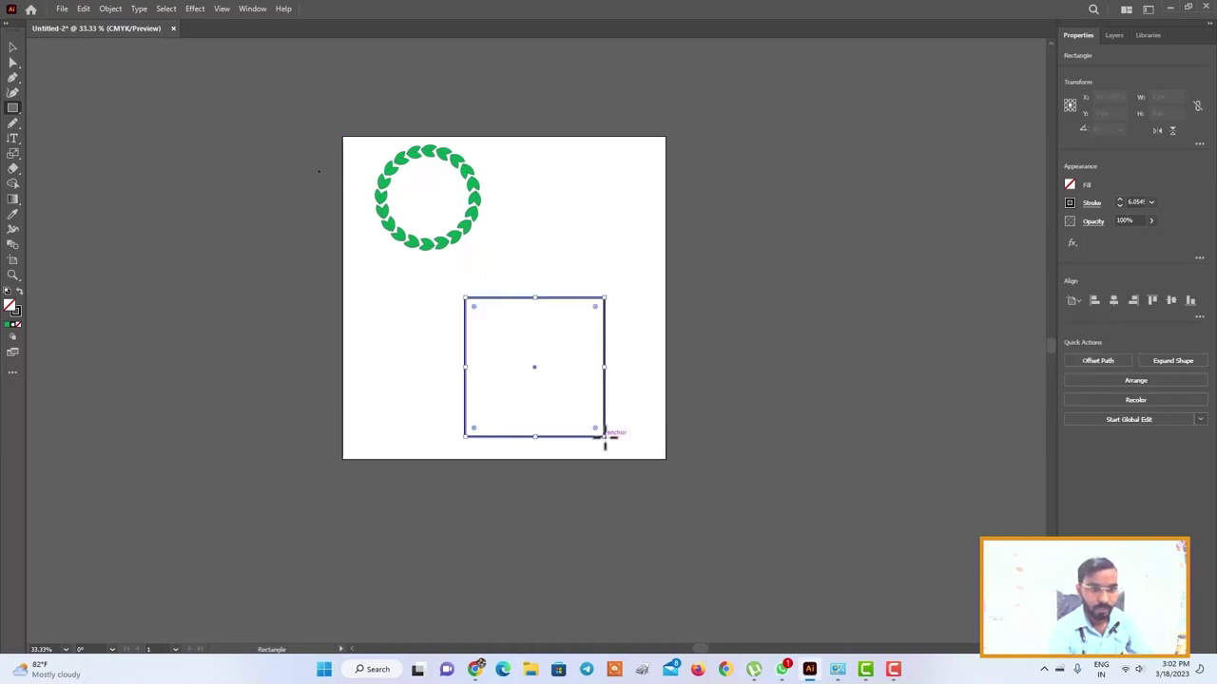
Step: Make non-uniform 107% horizontal scaled copies of the square from its corner and repeat with Ctrl+D
click(15, 153)
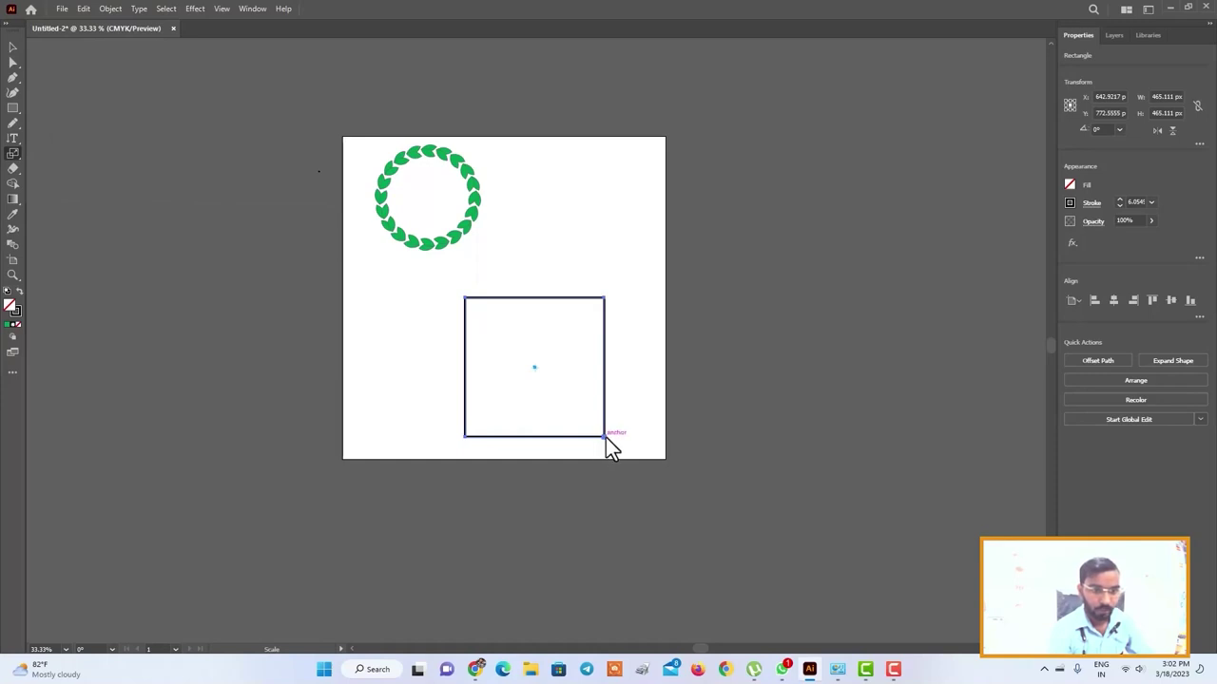
drag(605, 438, 573, 404)
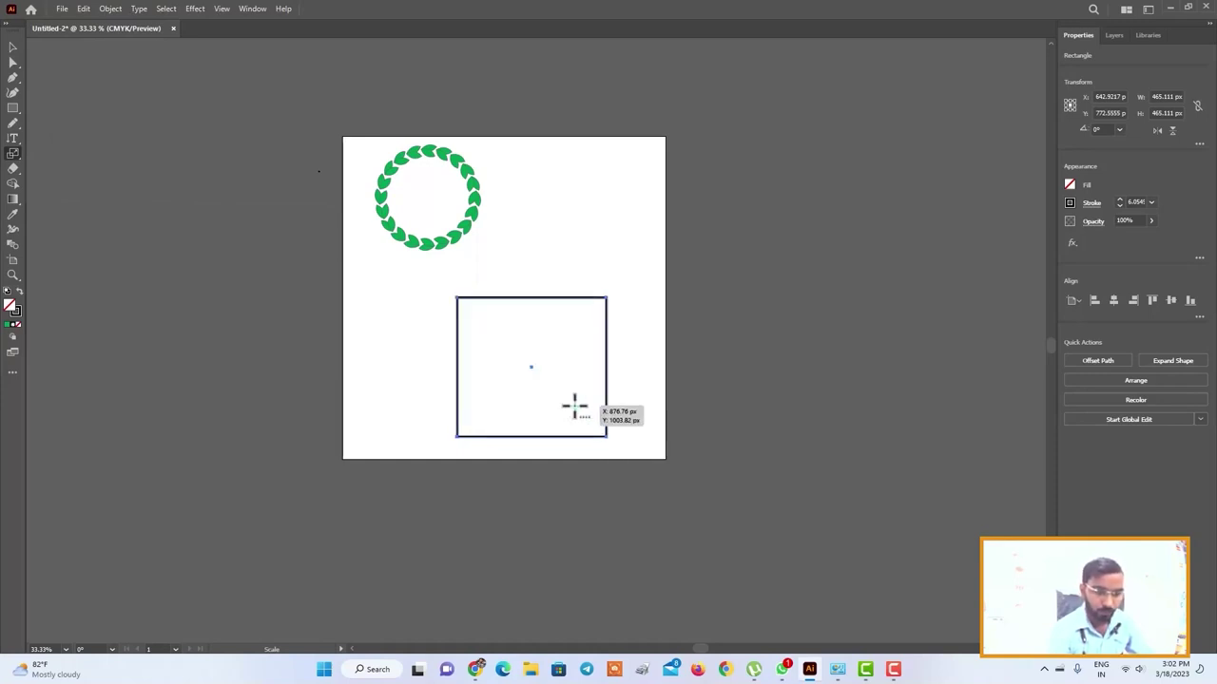
key(Return)
drag(589, 198, 685, 205)
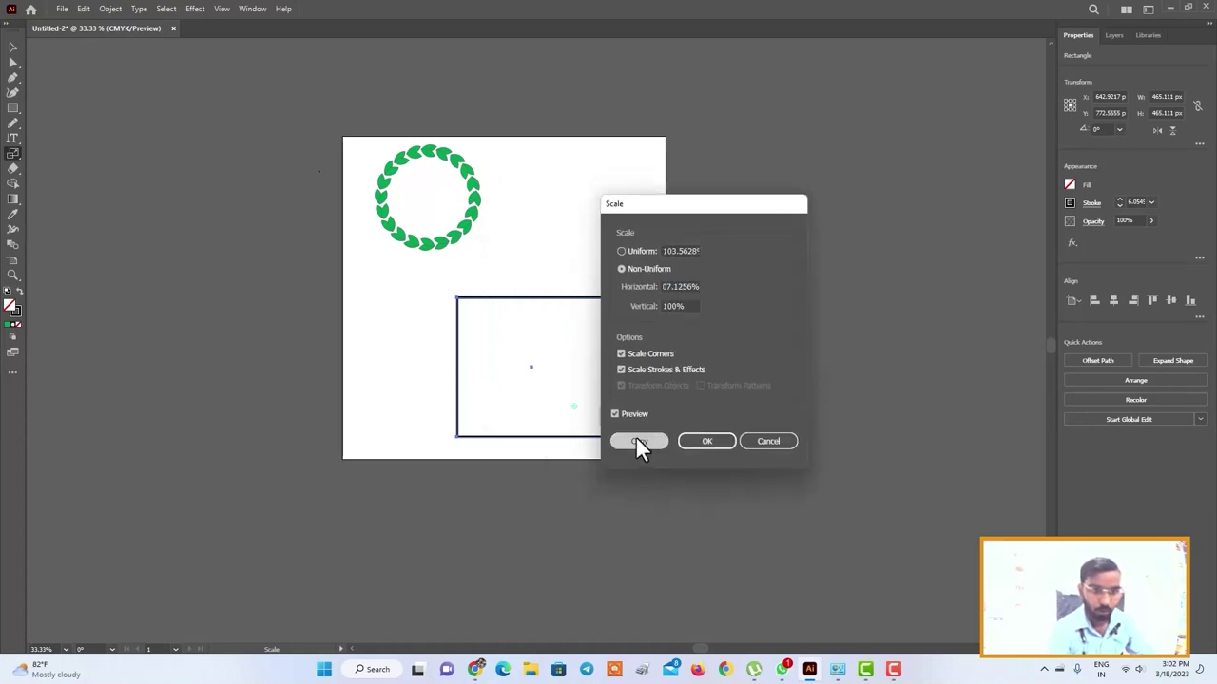
click(637, 440)
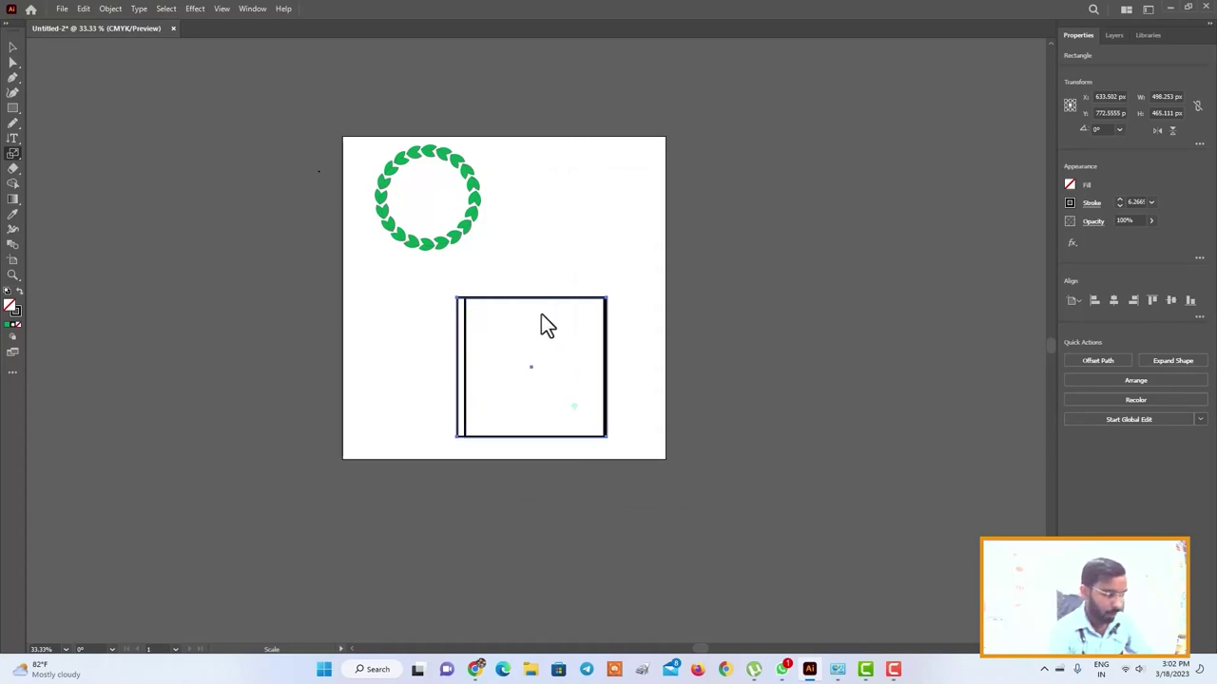
key(ctrl+d)
key(ctrl+d)
key(ctrl+d)
key(ctrl+d)
key(ctrl+d)
key(ctrl+d)
key(ctrl+d)
key(ctrl+d)
key(ctrl+d)
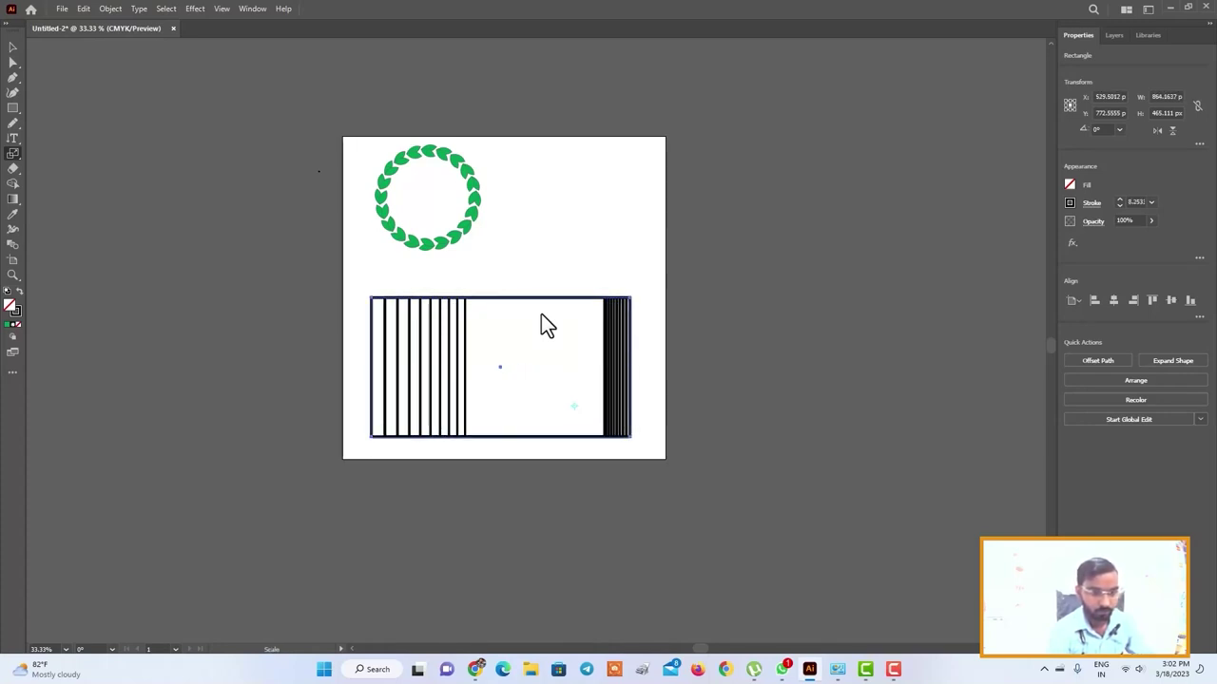
key(v)
key(ctrl+z)
key(s)
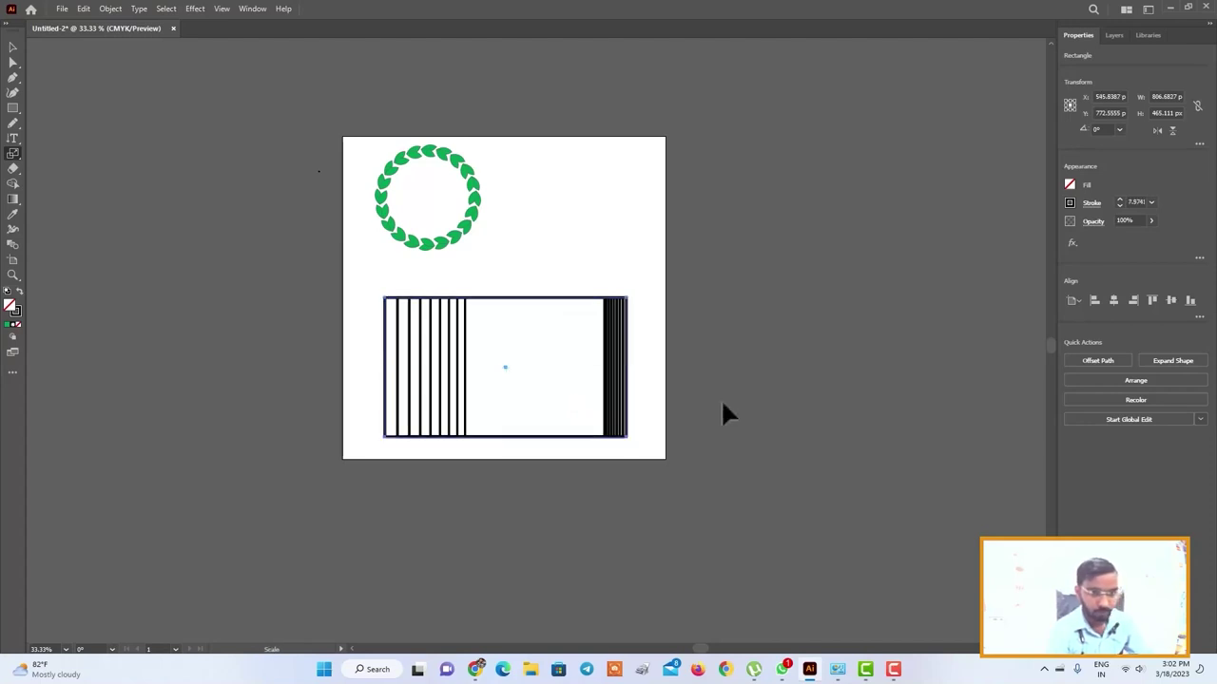
click(12, 46)
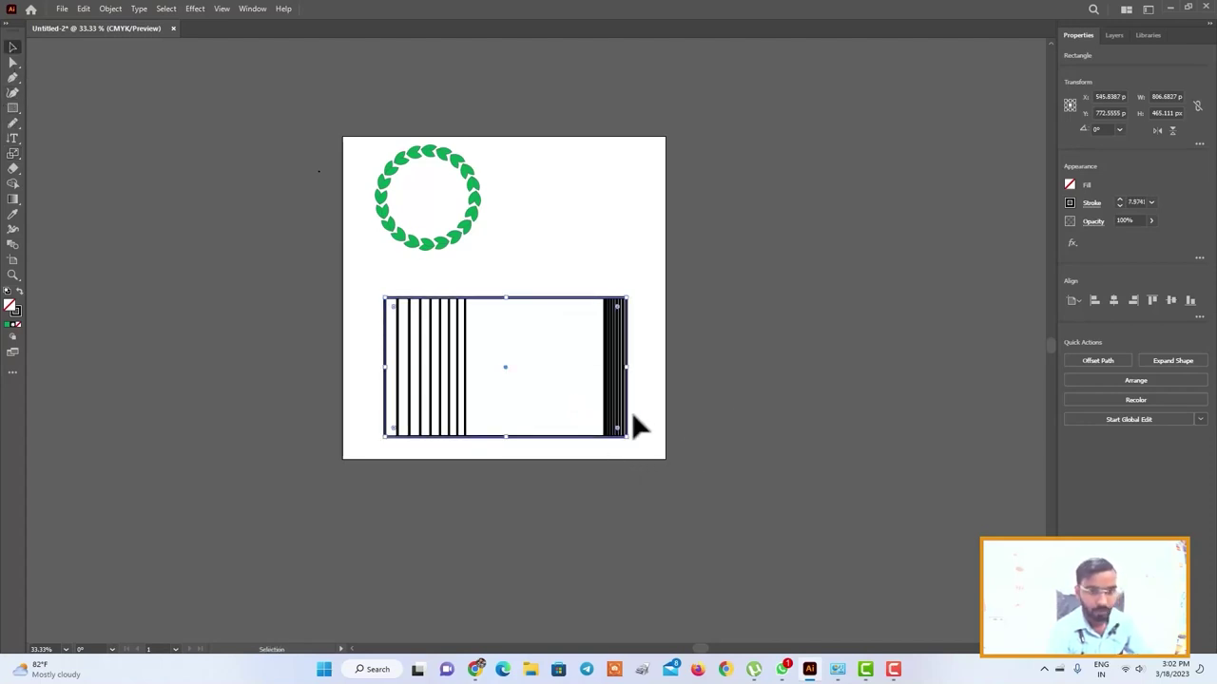
Step: Enlarge the rectangle group, then select all the rectangle artwork and delete it
drag(625, 442, 640, 455)
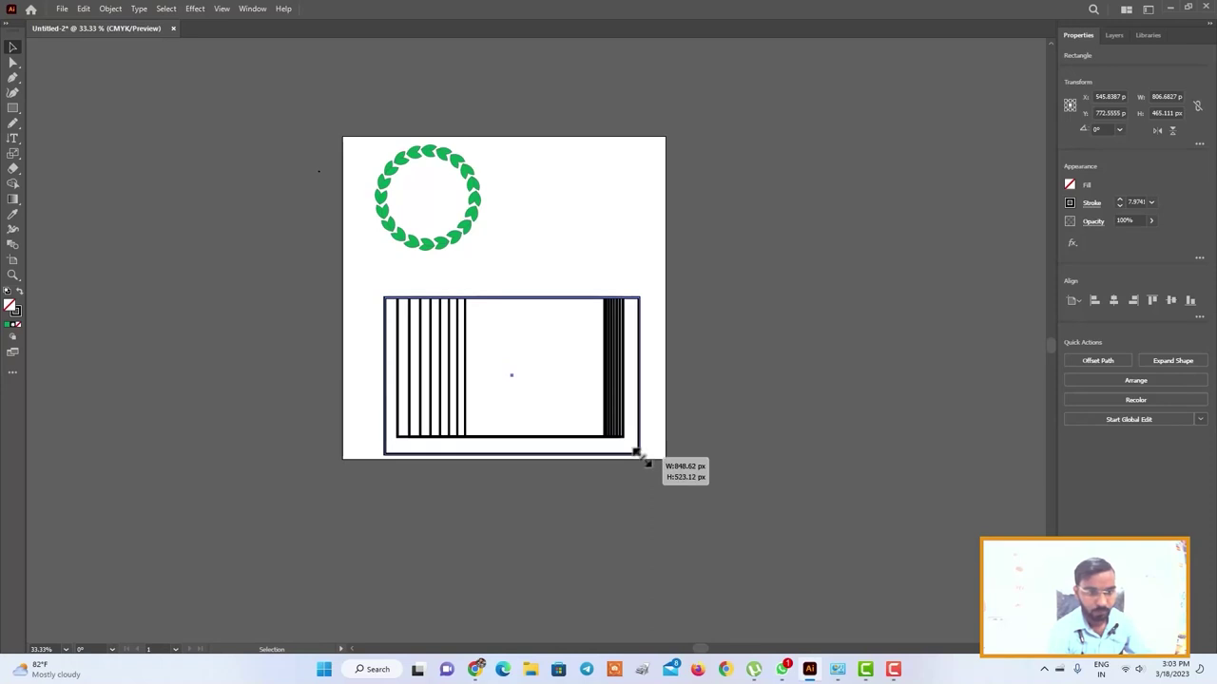
drag(381, 296, 355, 262)
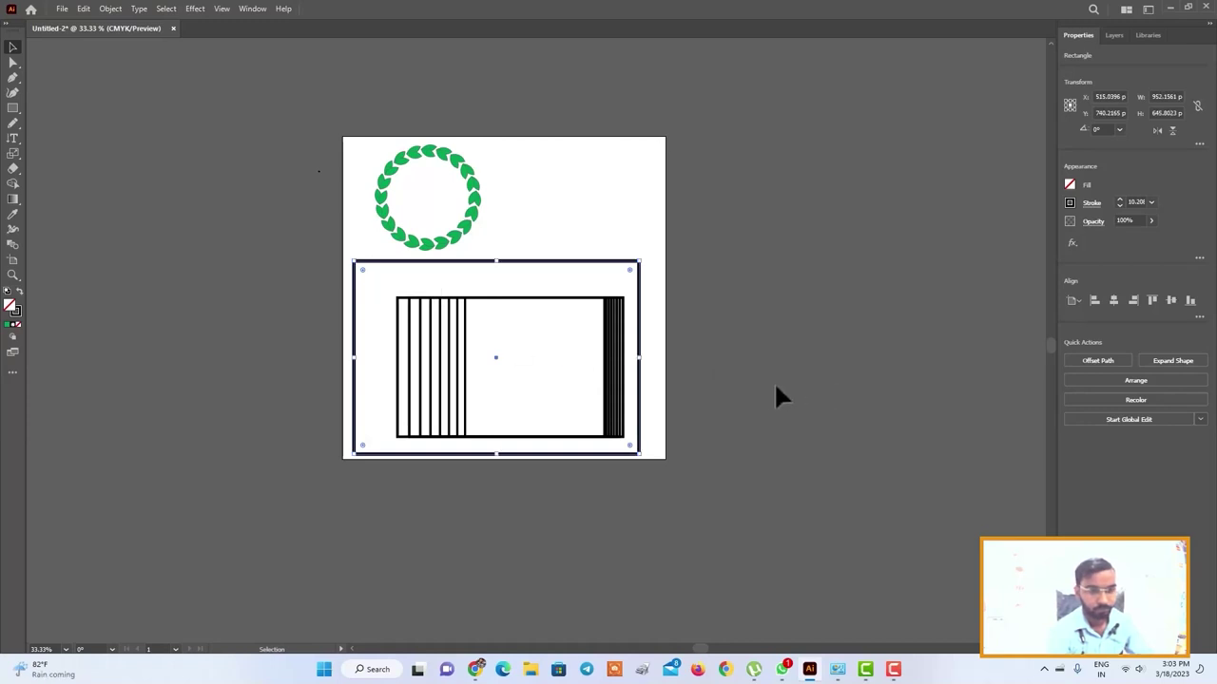
click(689, 397)
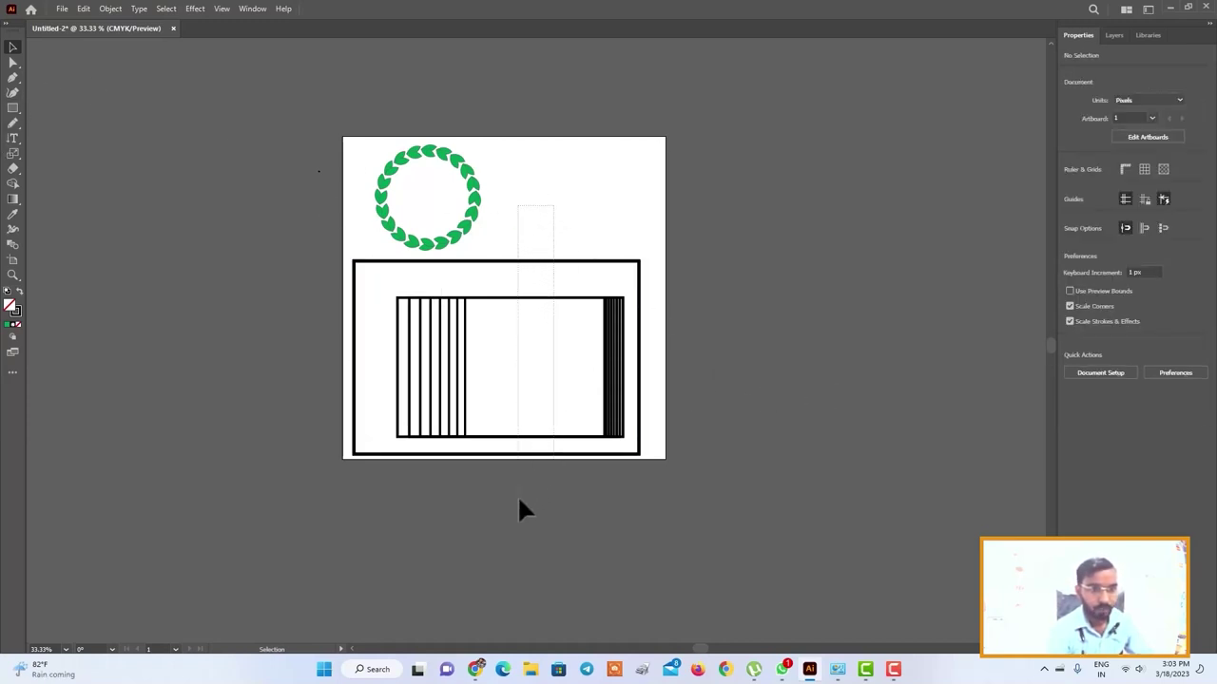
drag(539, 457, 518, 495)
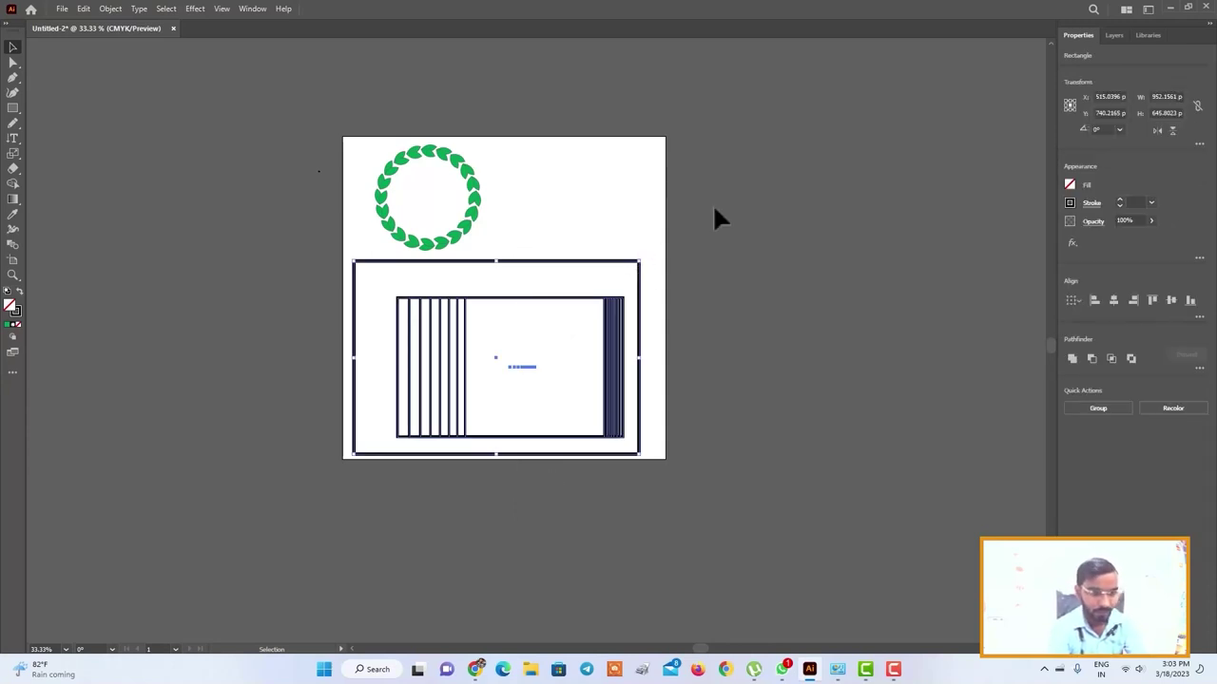
key(Delete)
click(14, 152)
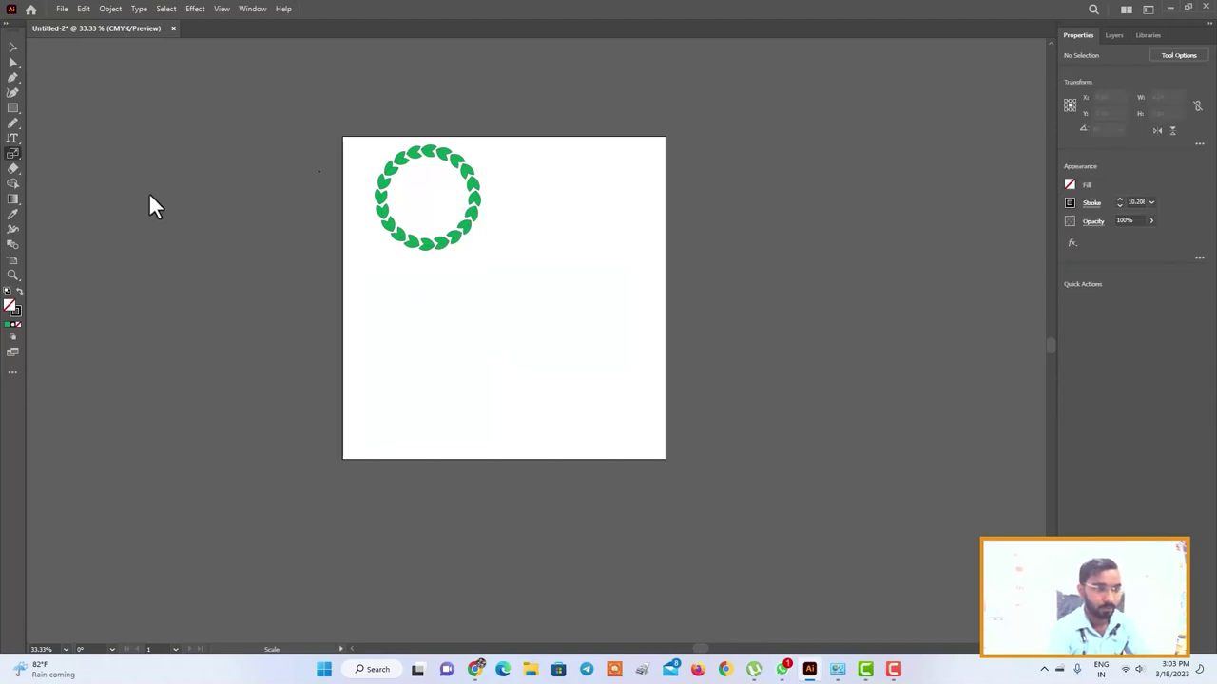
click(17, 109)
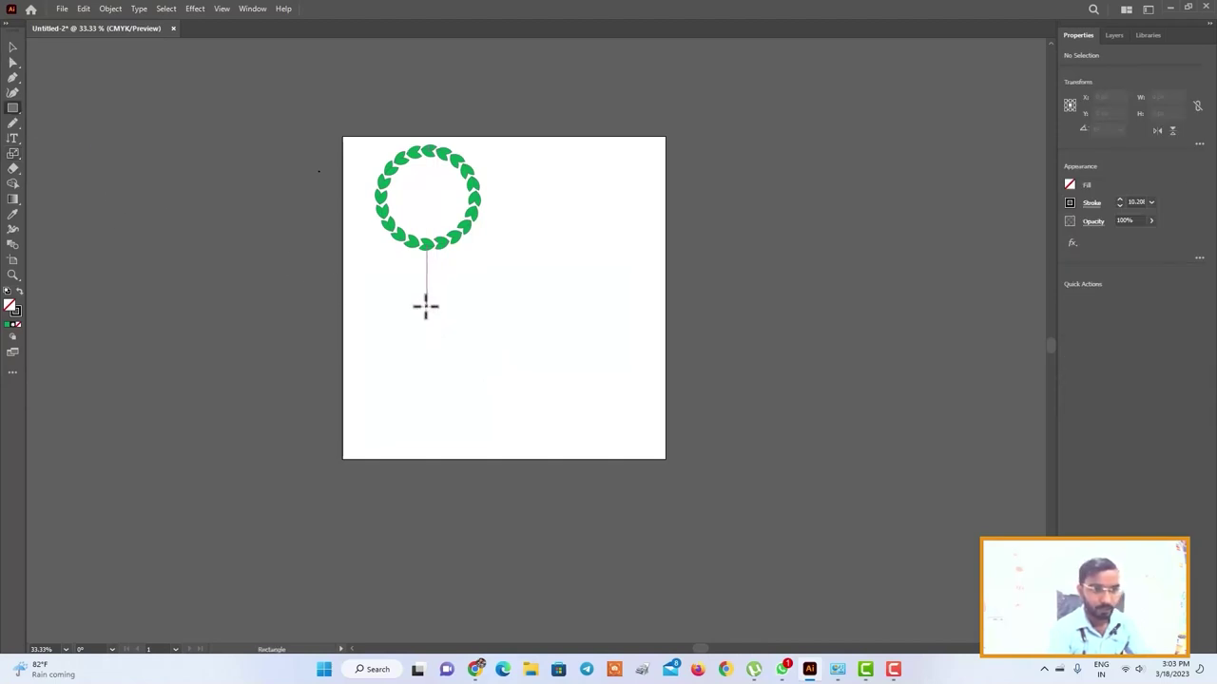
drag(426, 305, 552, 427)
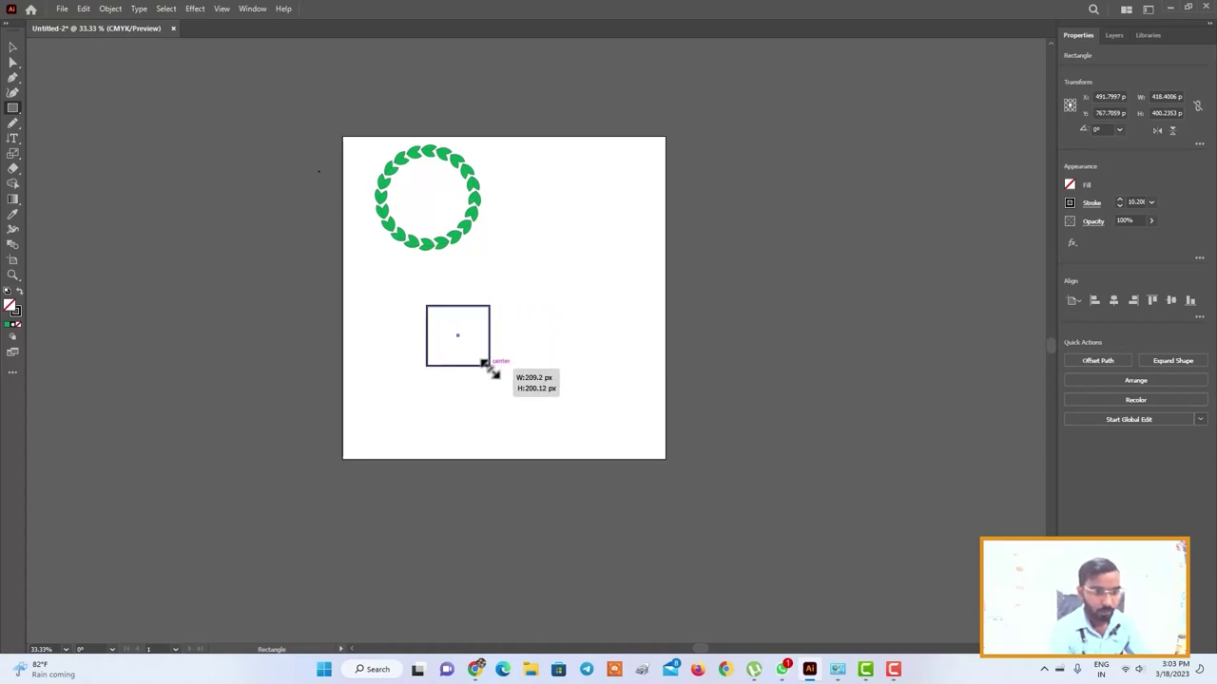
mouse_move(553, 425)
mouse_down()
mouse_move(508, 383)
mouse_move(545, 416)
mouse_up()
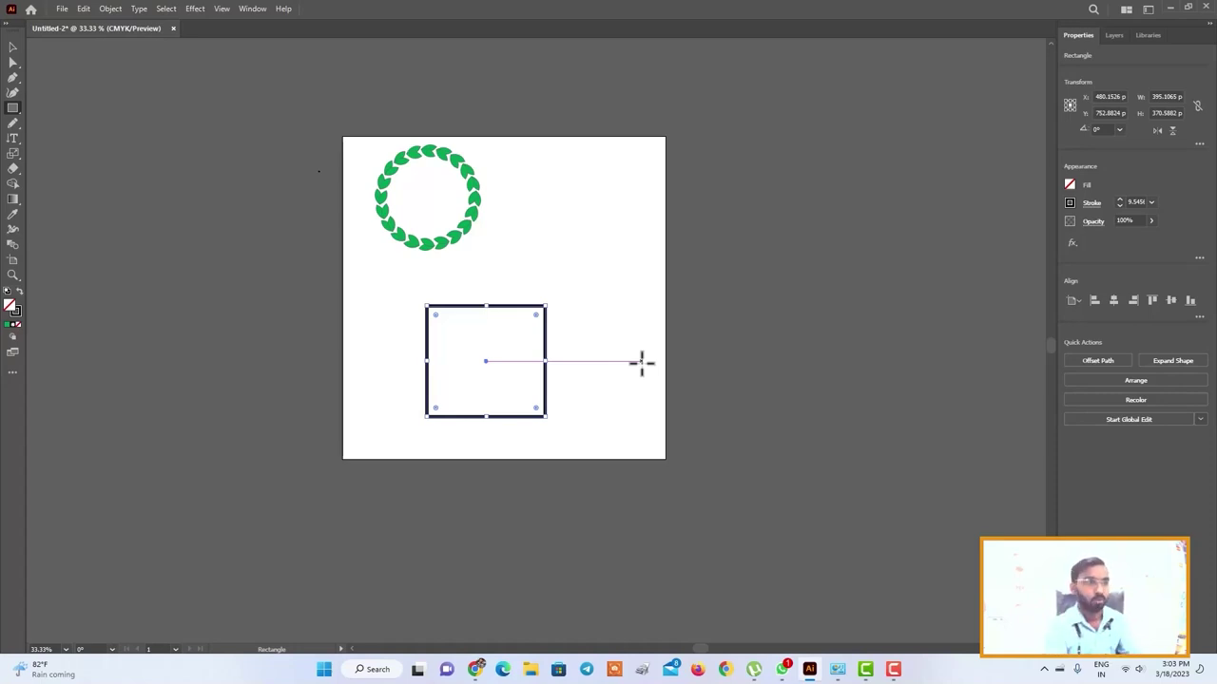
click(11, 154)
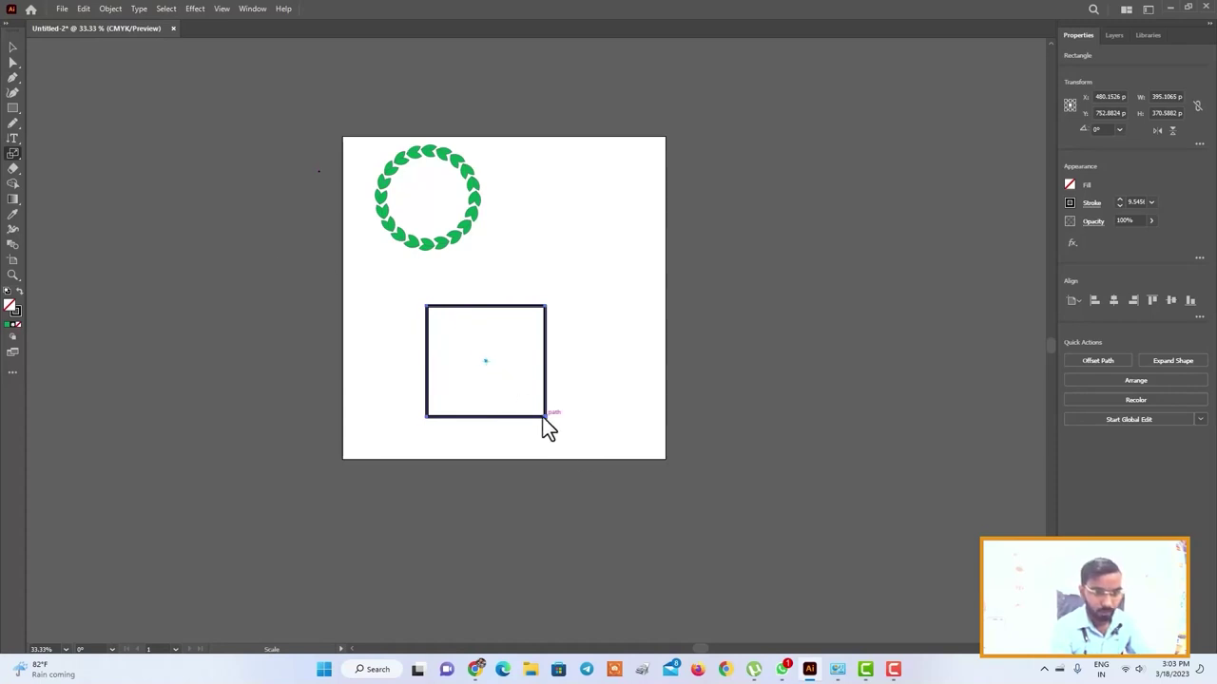
mouse_move(546, 419)
mouse_down()
mouse_move(524, 400)
mouse_move(558, 447)
mouse_move(541, 421)
mouse_move(562, 393)
mouse_move(816, 447)
mouse_move(584, 462)
mouse_move(508, 353)
mouse_move(565, 367)
mouse_move(639, 466)
mouse_move(364, 465)
mouse_move(541, 505)
mouse_move(329, 513)
mouse_move(171, 430)
mouse_move(434, 272)
mouse_move(447, 320)
mouse_move(434, 402)
mouse_move(450, 436)
mouse_move(339, 411)
mouse_move(163, 415)
mouse_move(59, 469)
mouse_move(562, 451)
mouse_up()
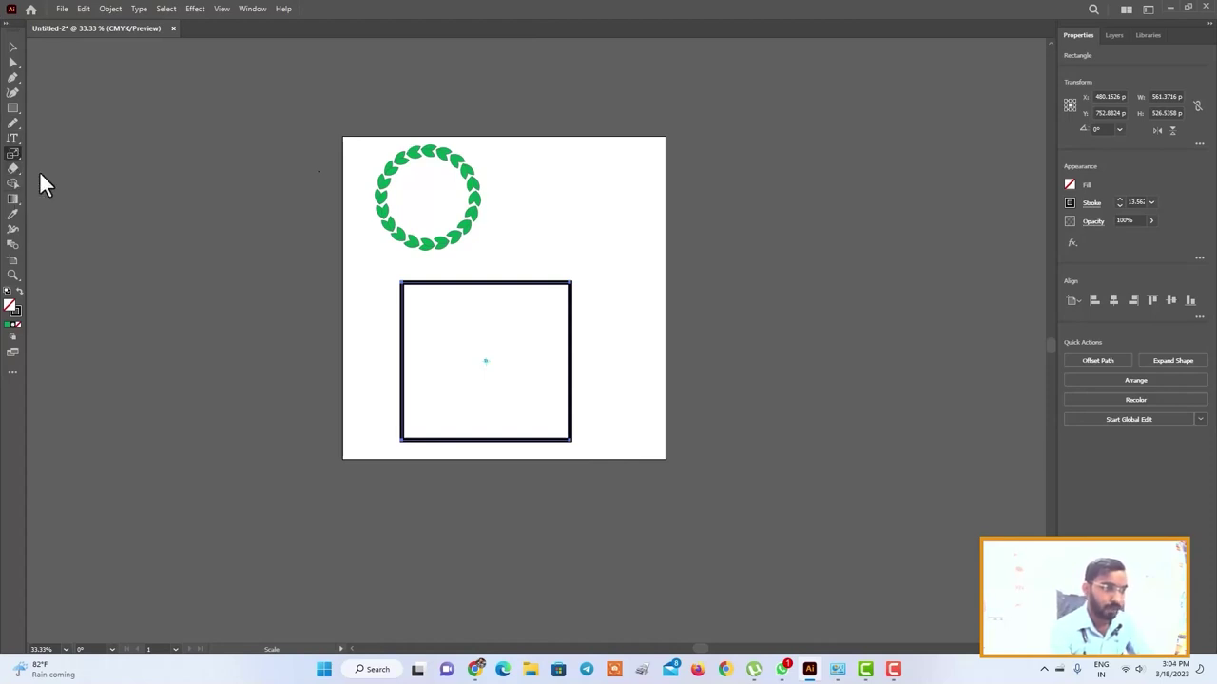
key(Delete)
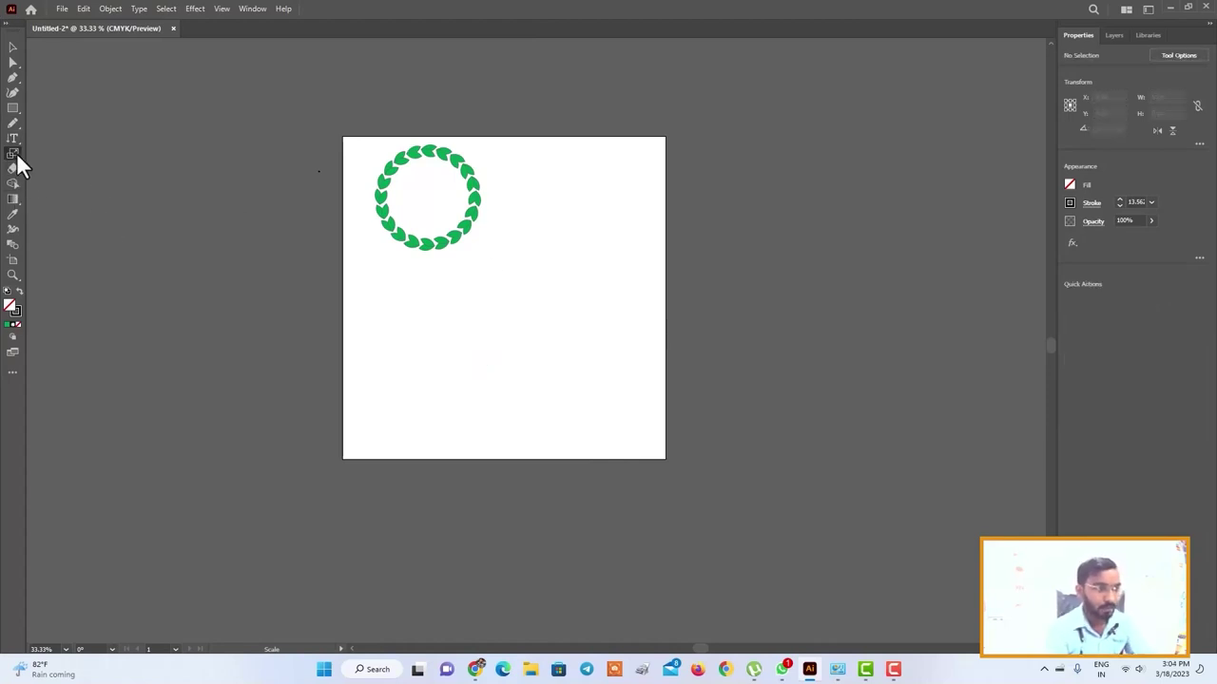
Step: Choose the Star tool, draw a dense many-pointed star, then undo it
click(16, 153)
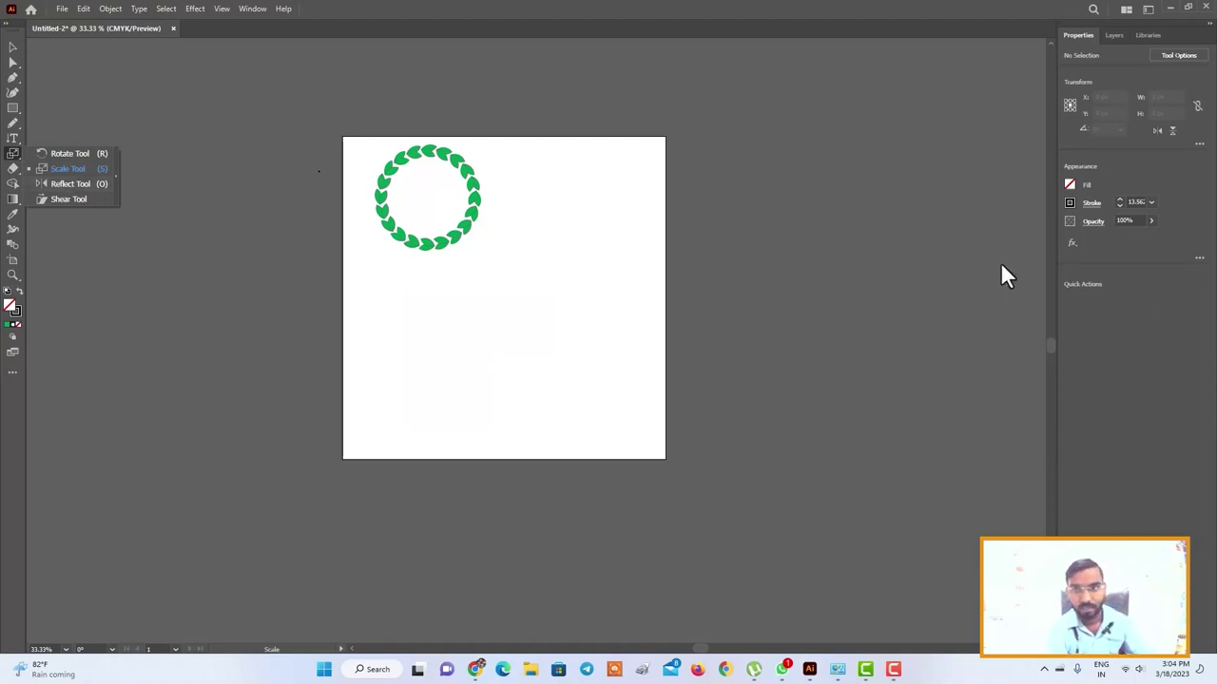
click(548, 319)
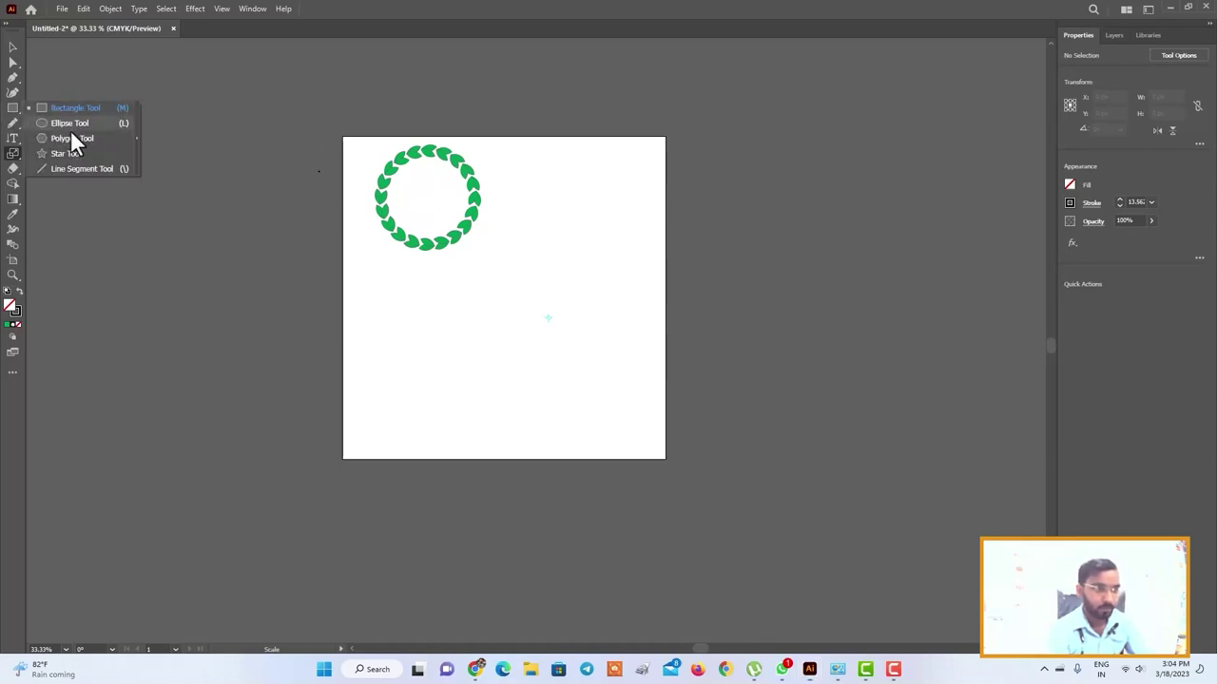
drag(14, 106, 70, 155)
drag(407, 294, 480, 359)
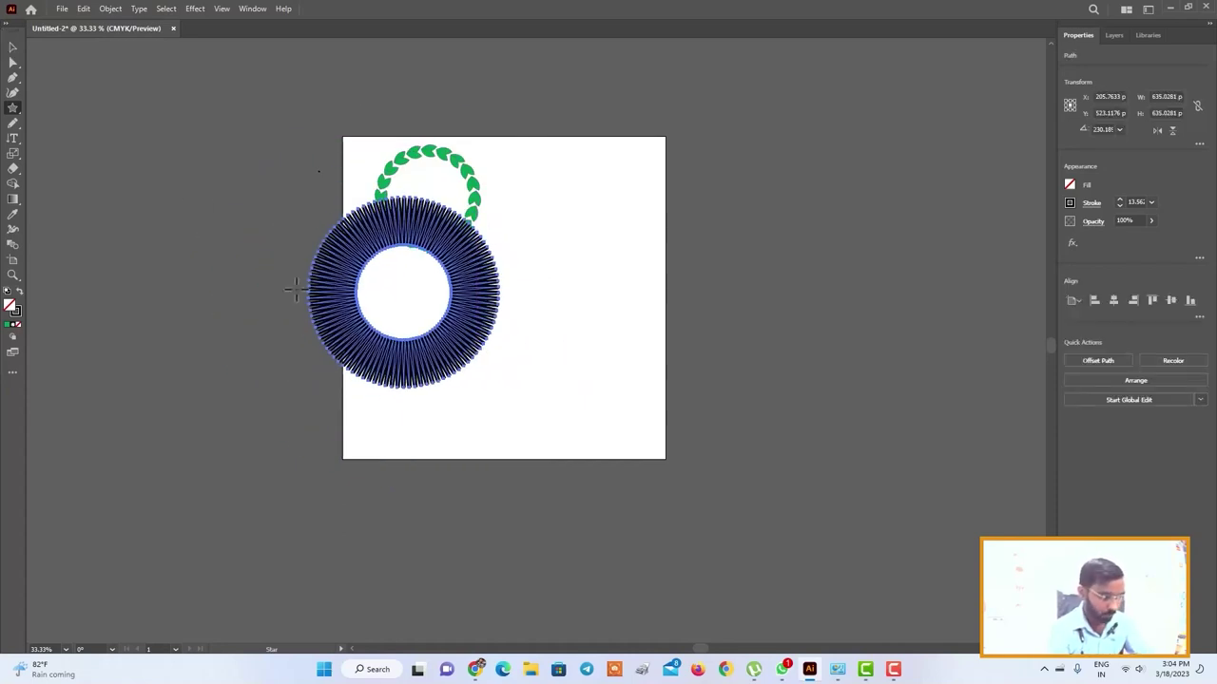
key(ctrl+z)
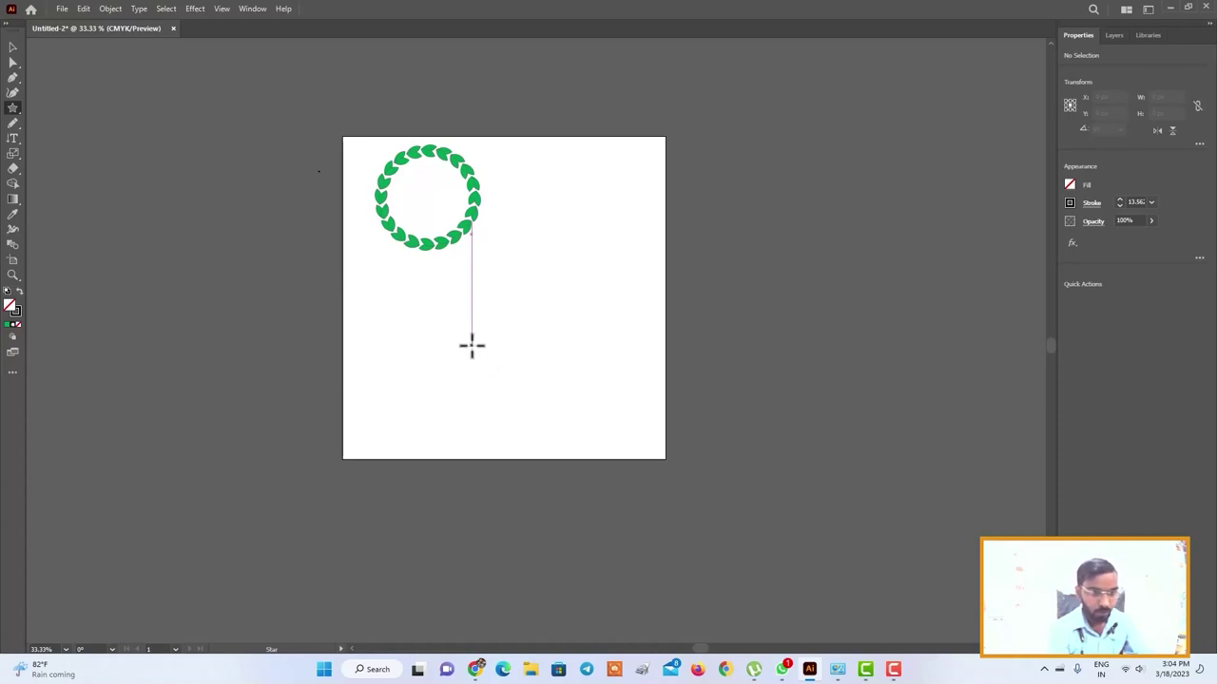
Step: Create an outlined 10-point star below the wreath via the Star dialog
click(472, 346)
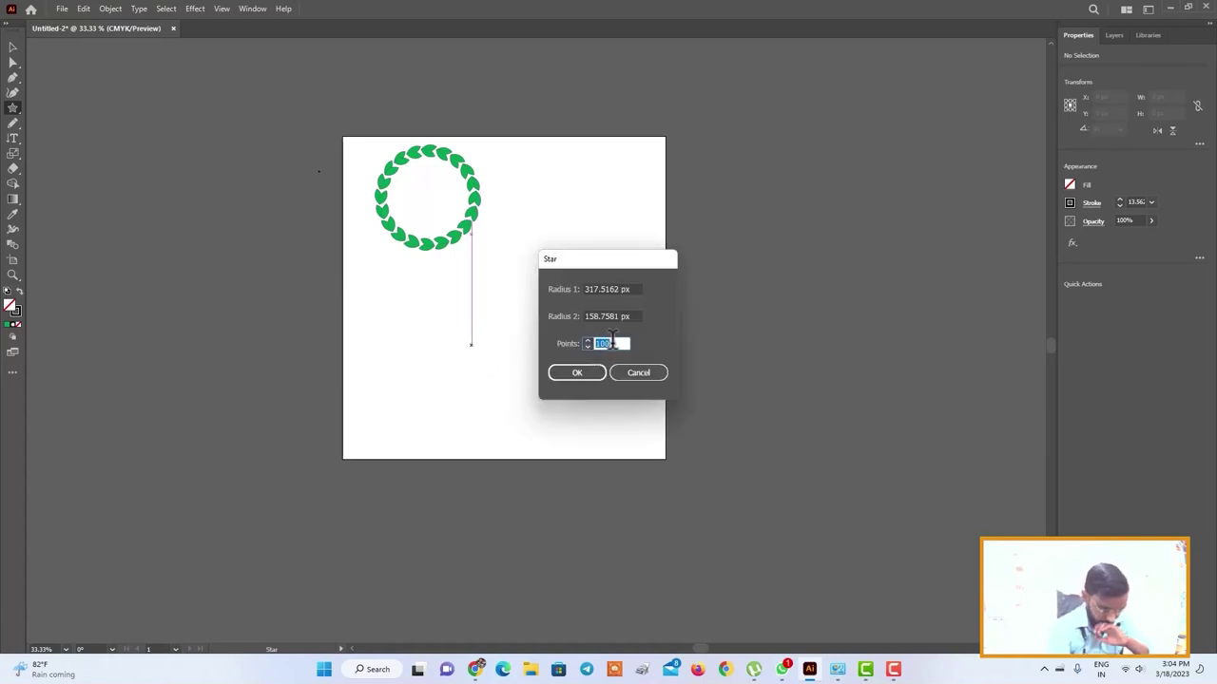
text(8)
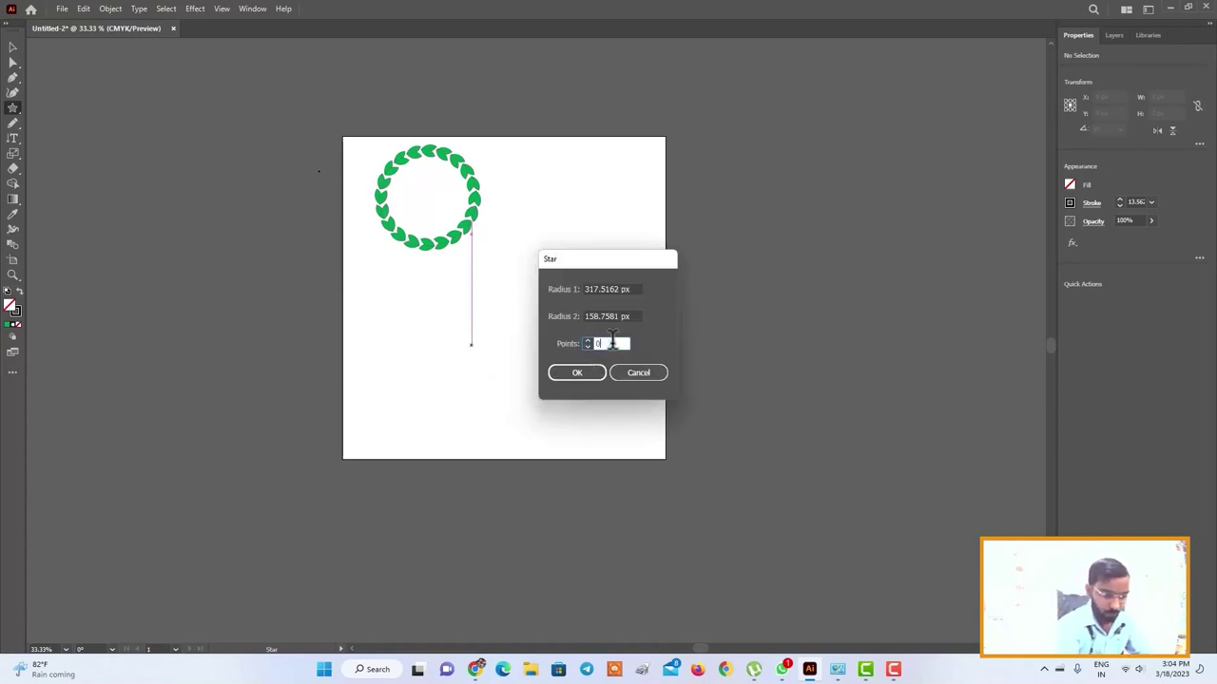
text(0)
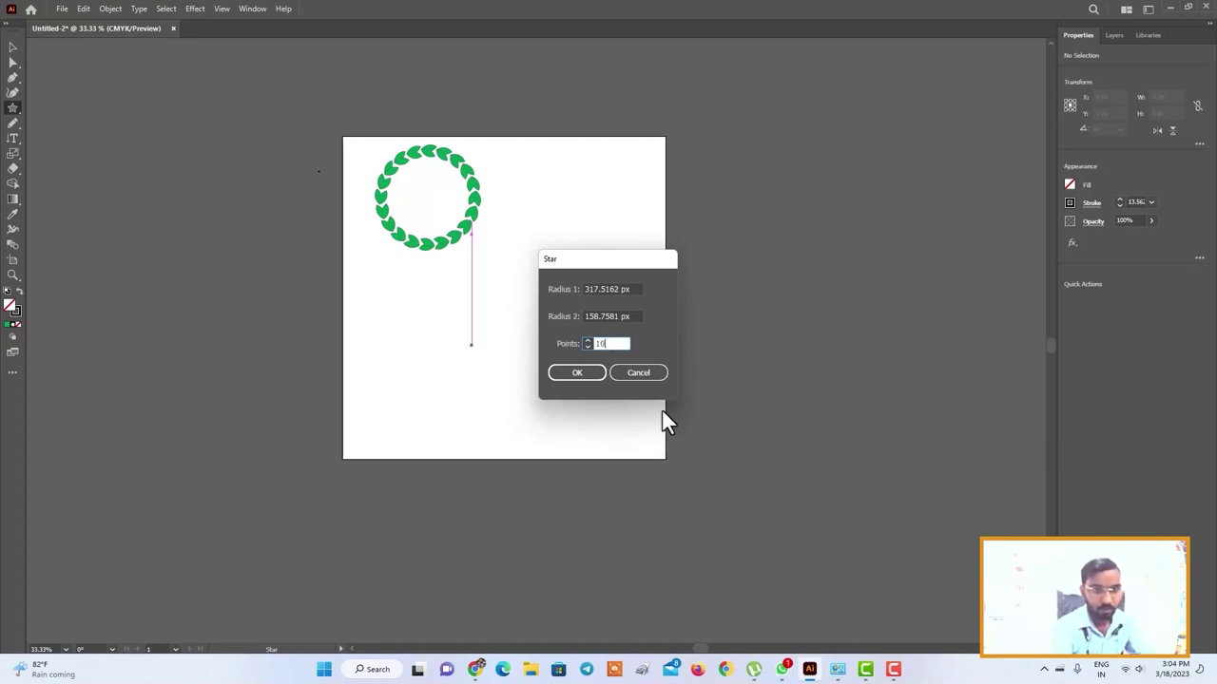
click(579, 371)
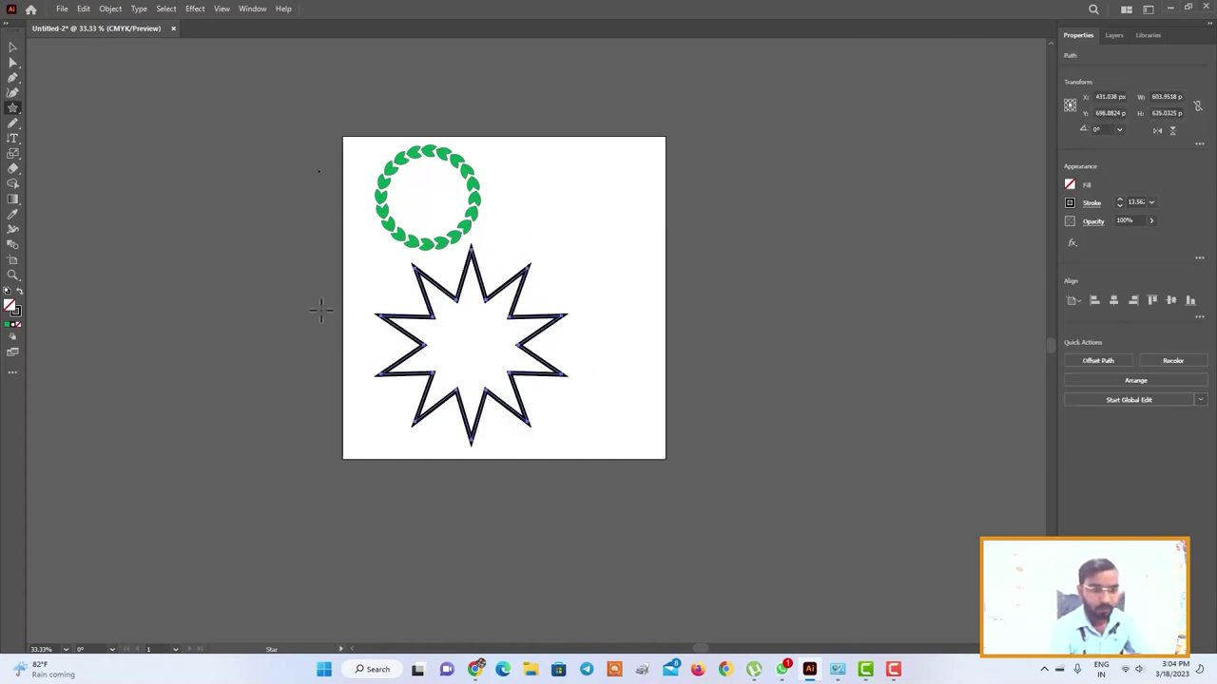
click(14, 63)
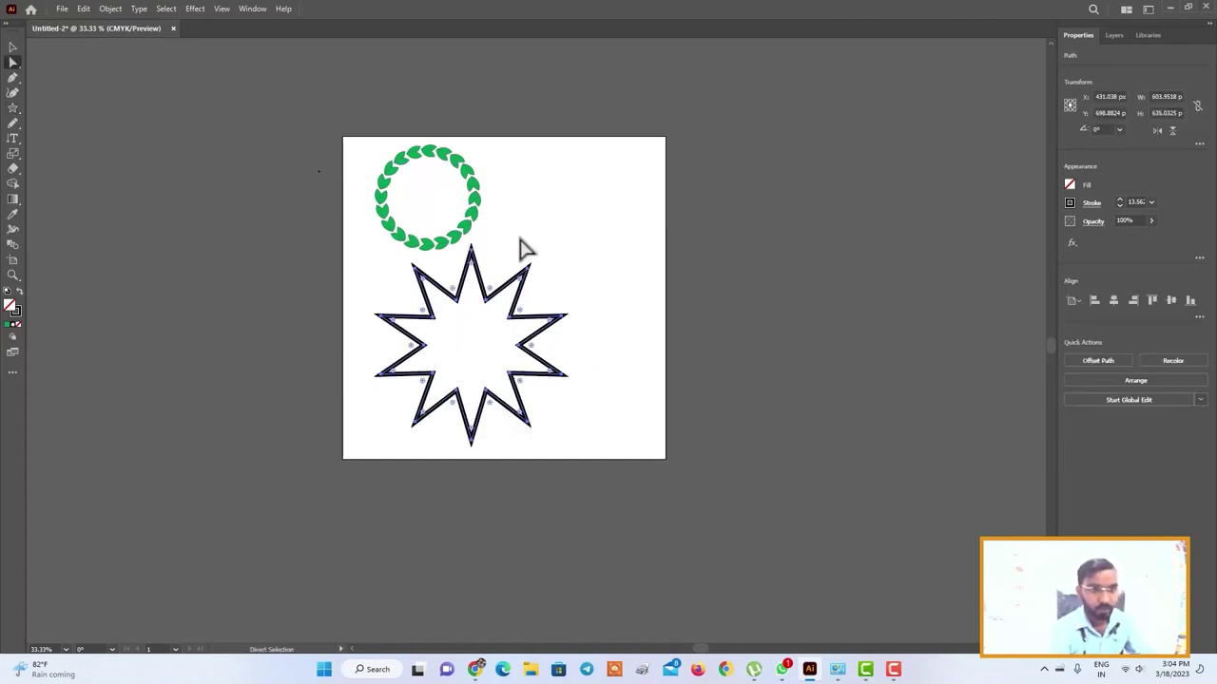
Step: Pull one star anchor inward toward the centre and try flipping the point
drag(530, 275, 585, 289)
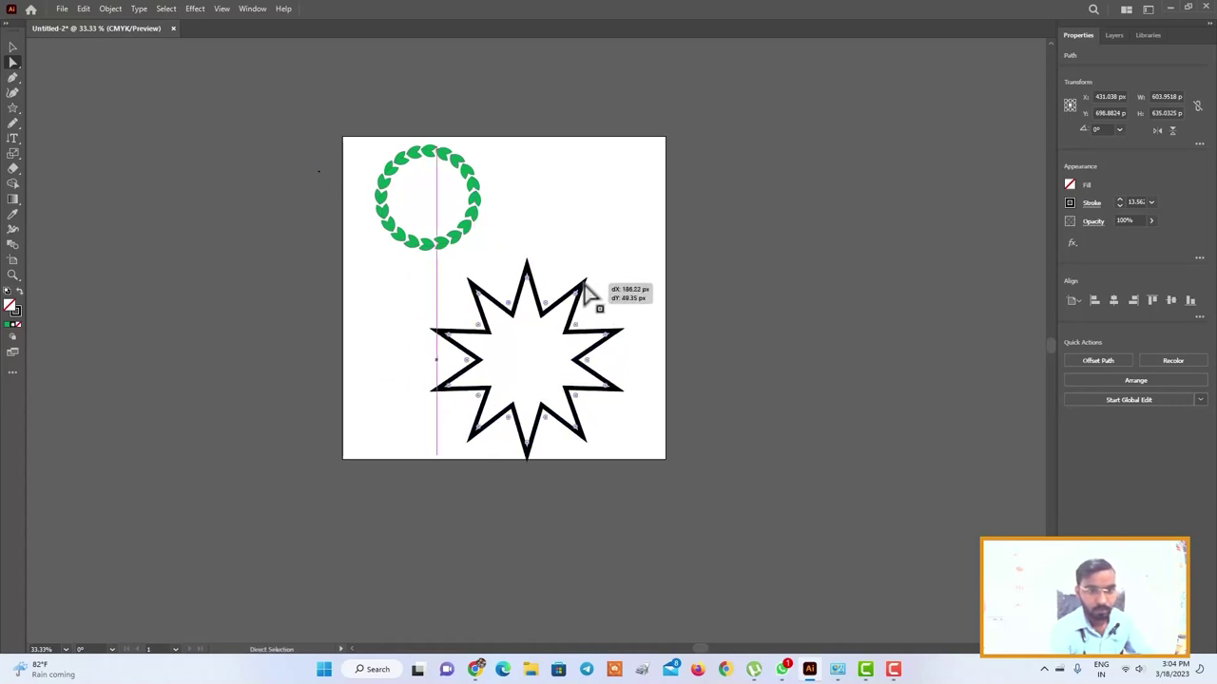
drag(585, 285, 520, 367)
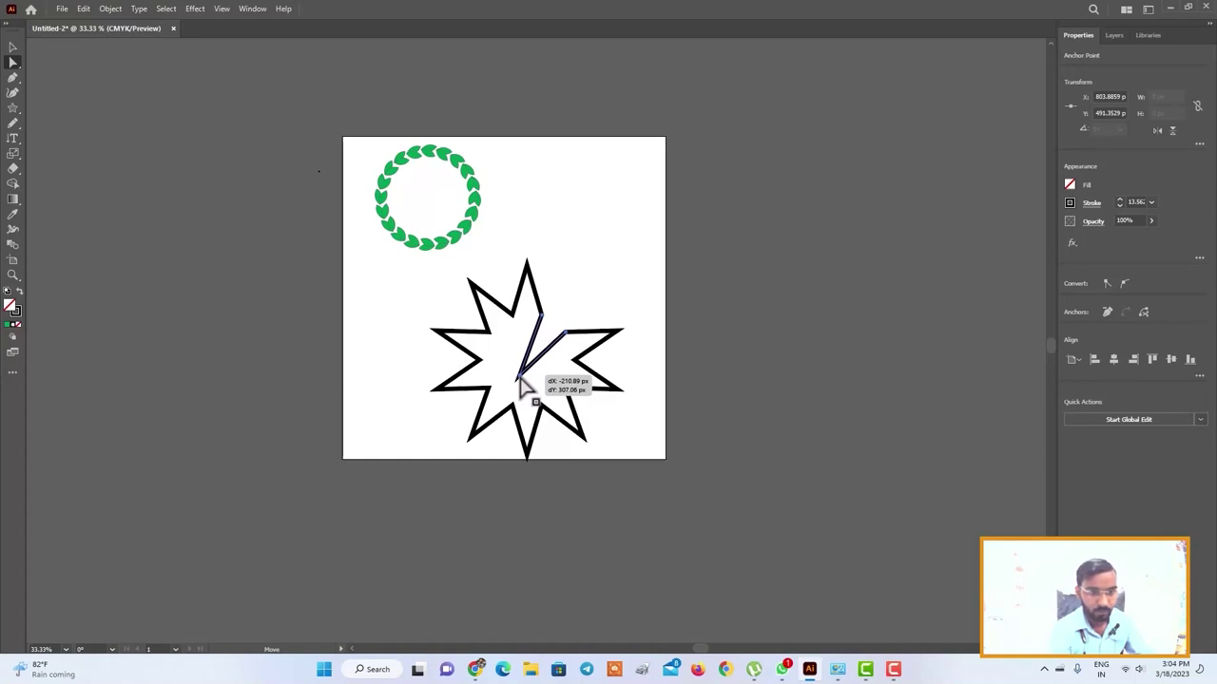
drag(523, 375, 521, 373)
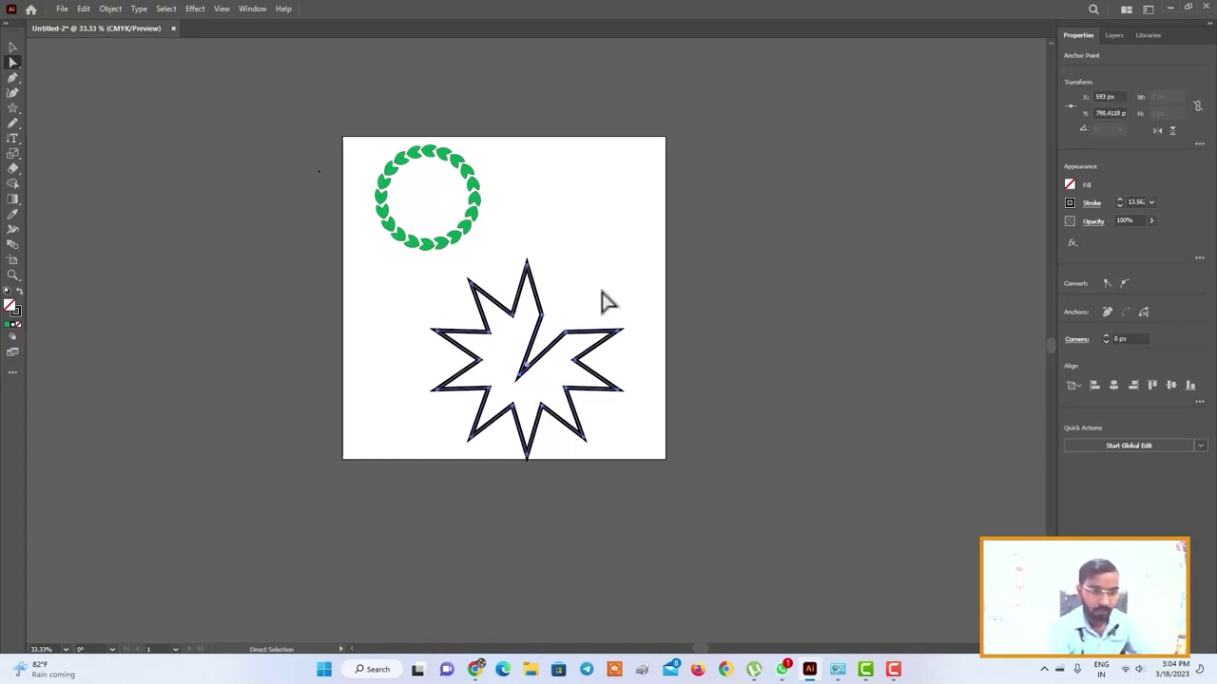
click(1159, 131)
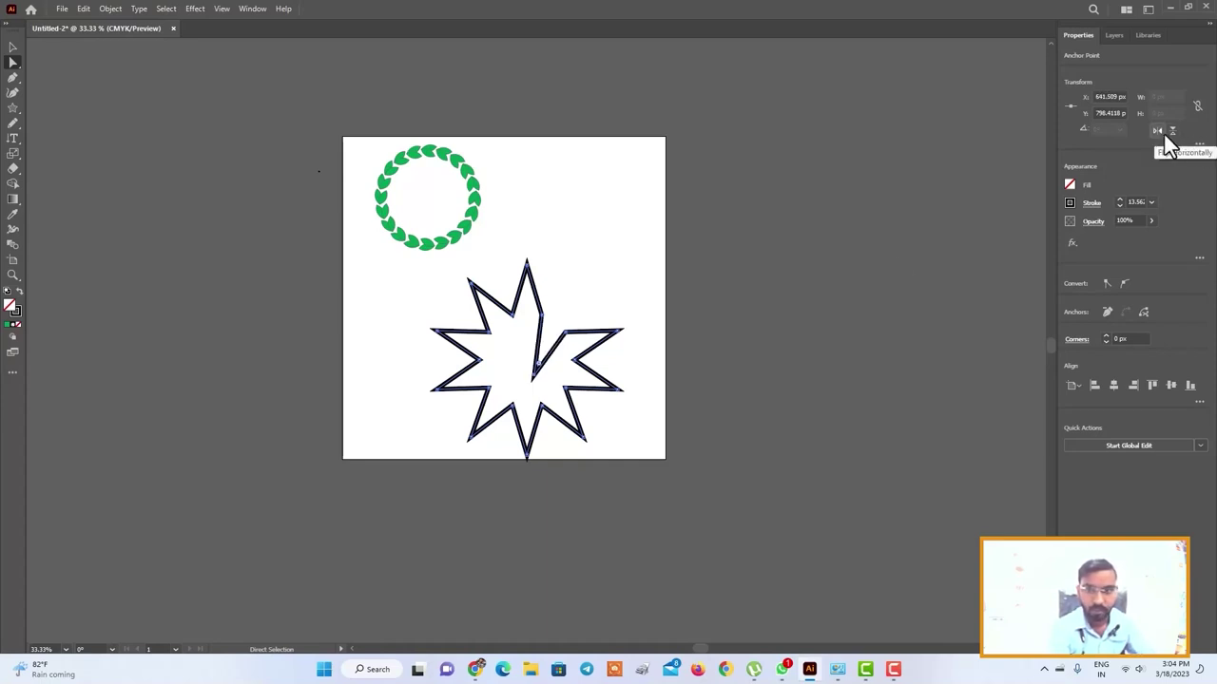
click(1170, 131)
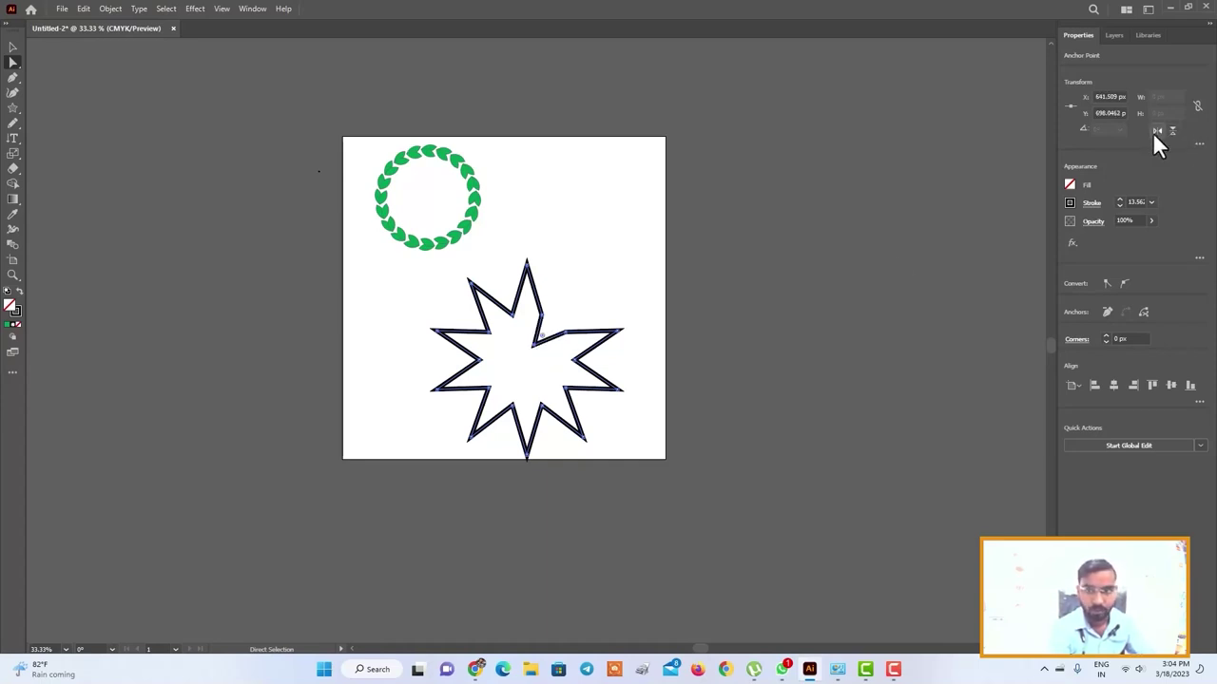
click(1154, 131)
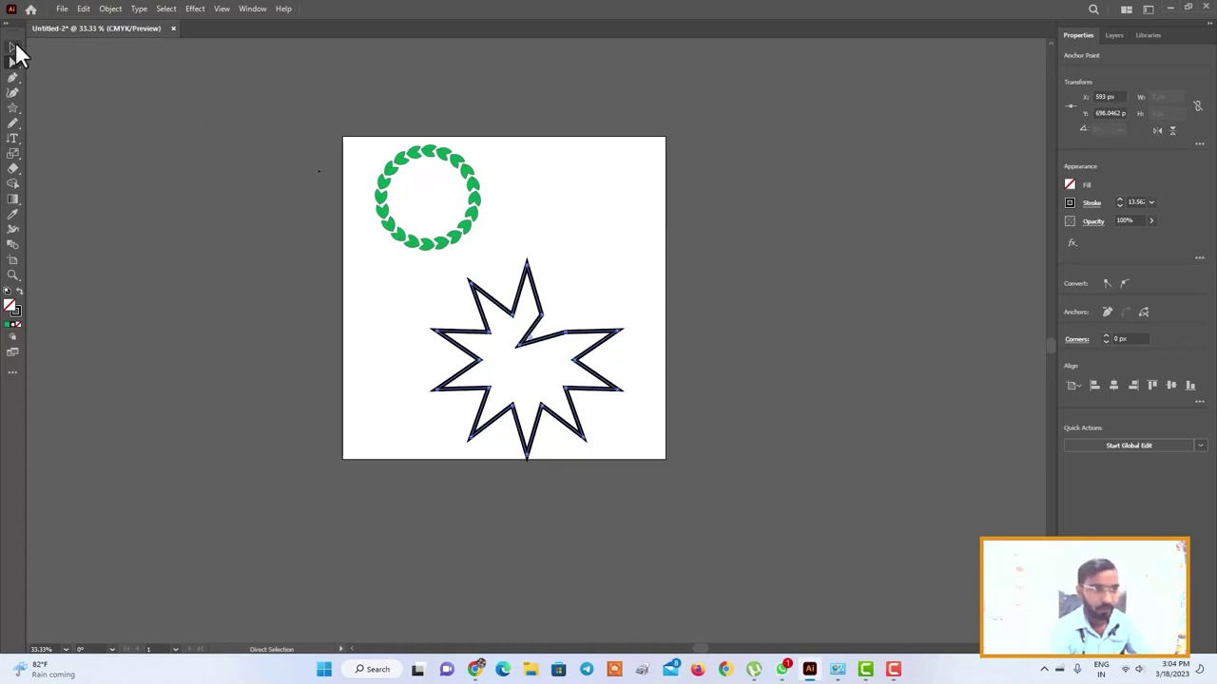
Step: Try flipping the whole star, then undo the edits and remove the star
click(13, 47)
click(1156, 131)
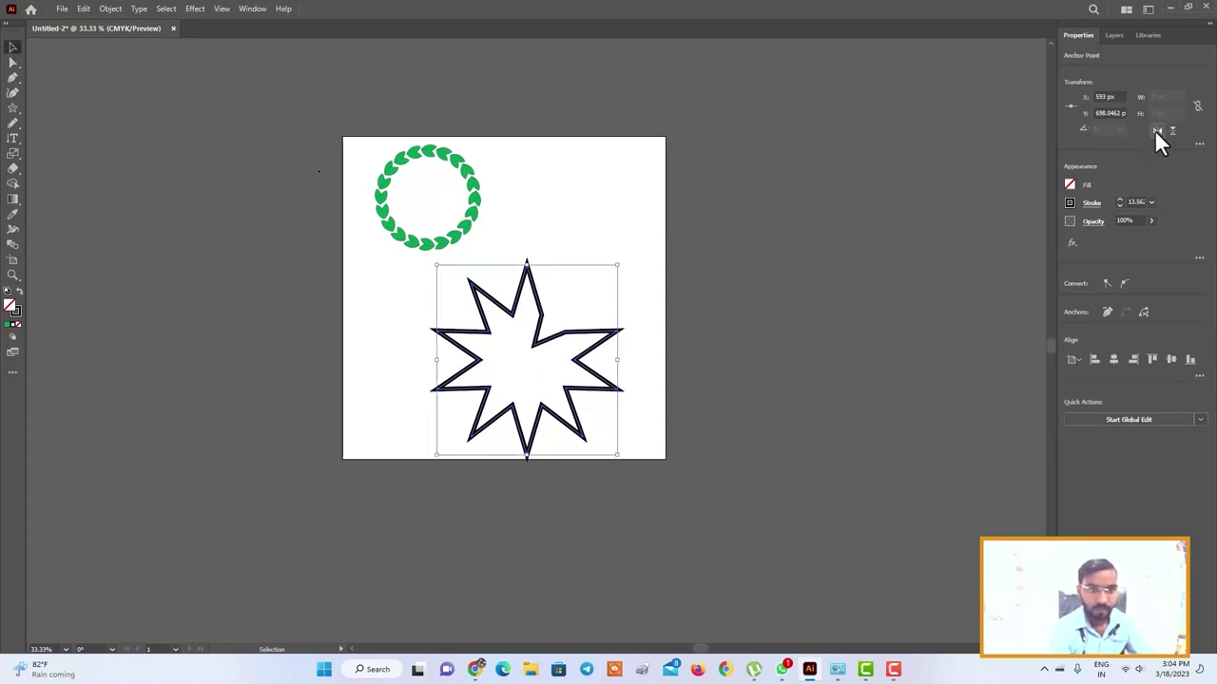
click(1170, 132)
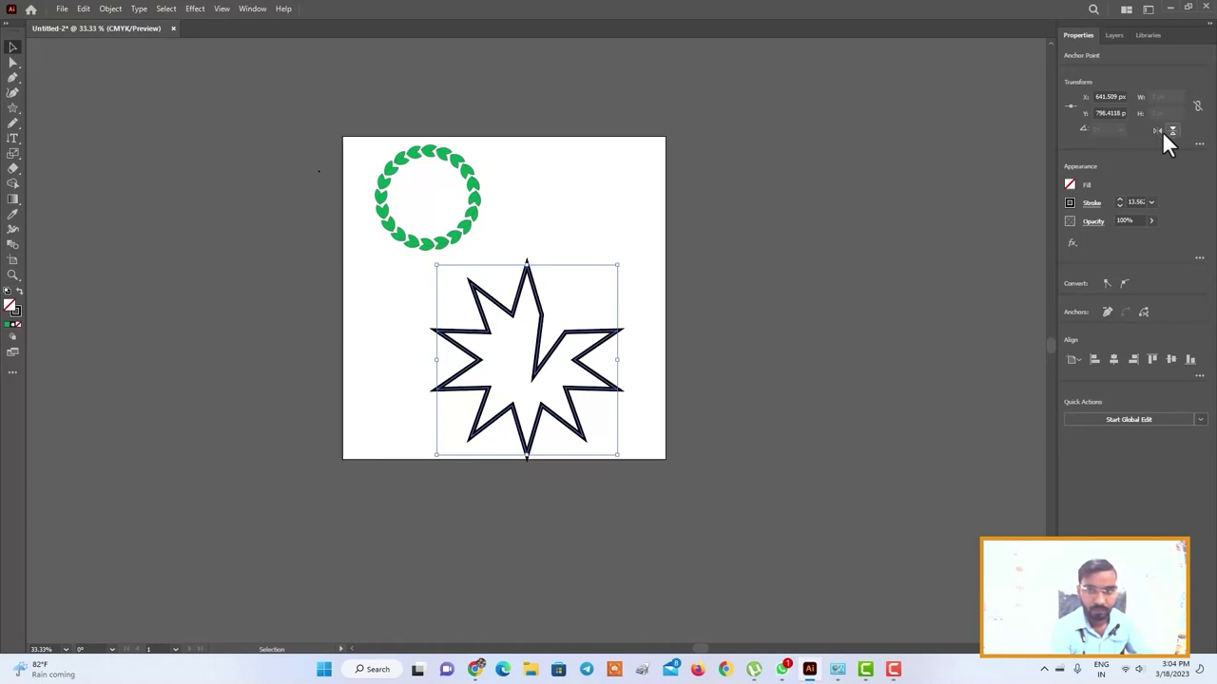
click(1156, 132)
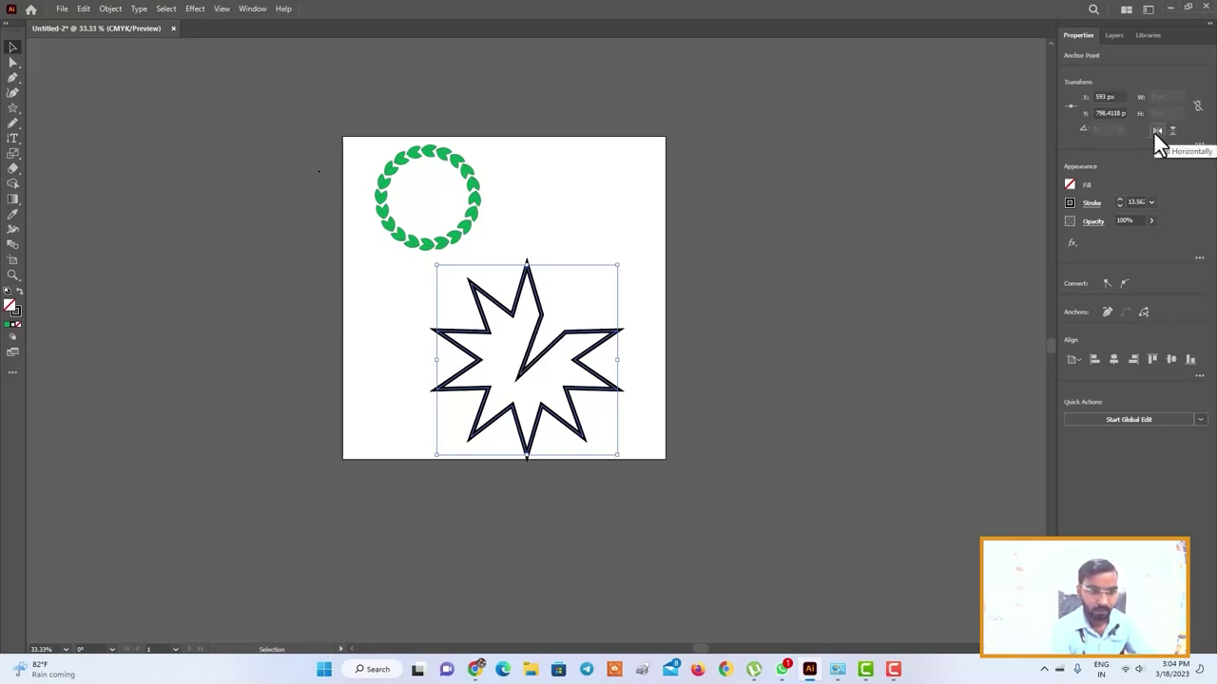
key(ctrl+z)
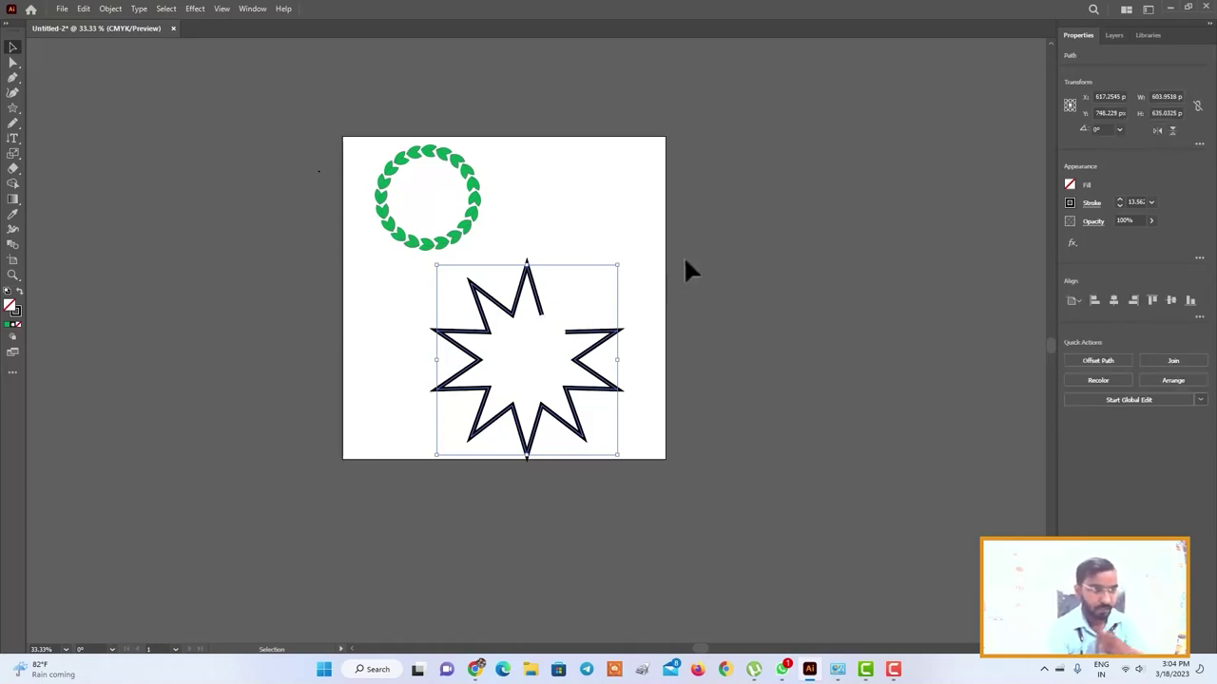
key(ctrl+z)
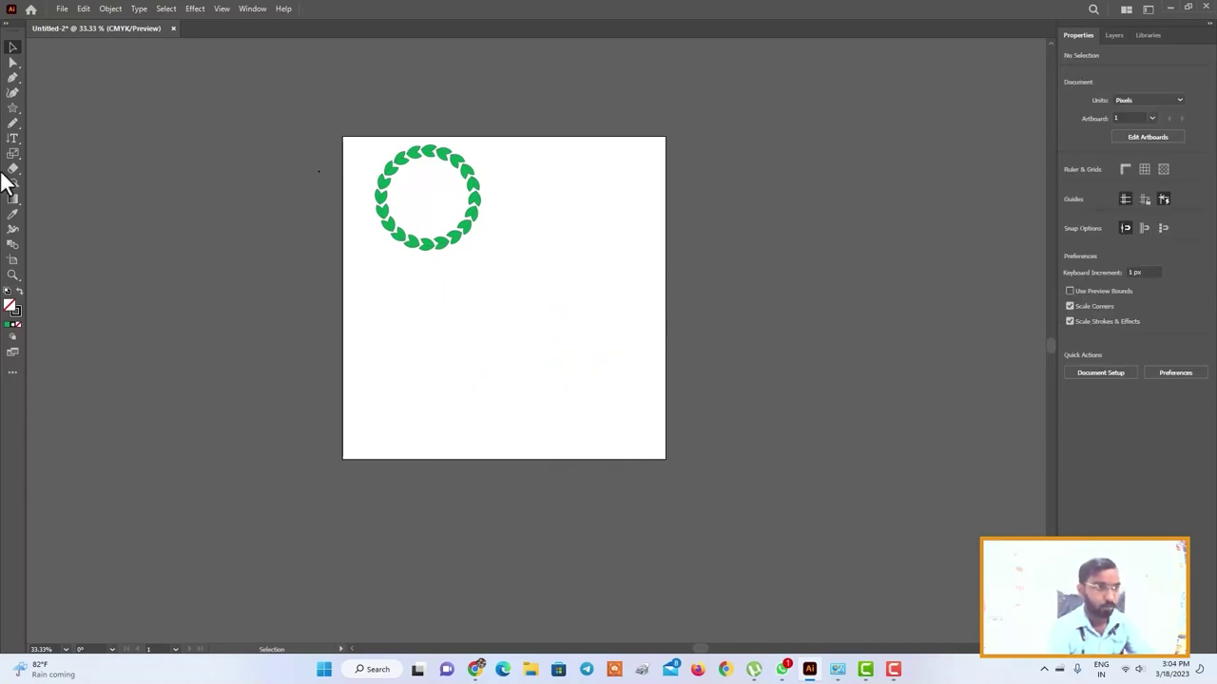
Step: Draw a square below the wreath with a small ellipse in its top-left corner
click(14, 106)
click(64, 108)
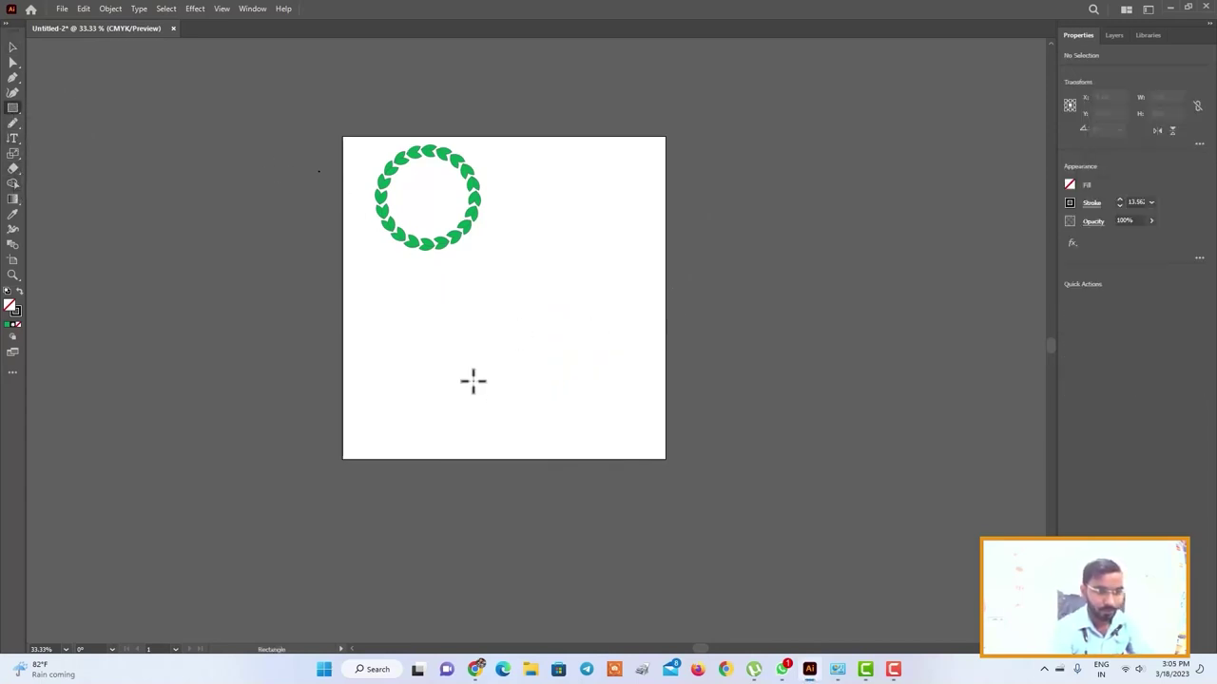
drag(425, 312, 568, 462)
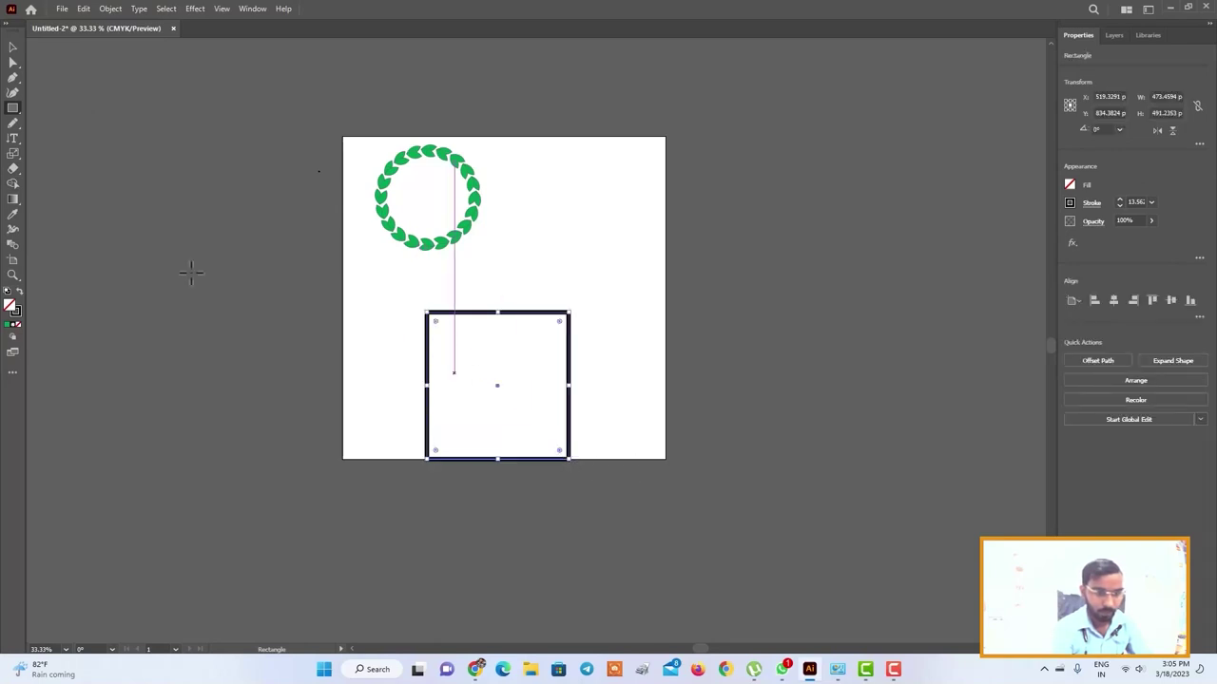
click(15, 104)
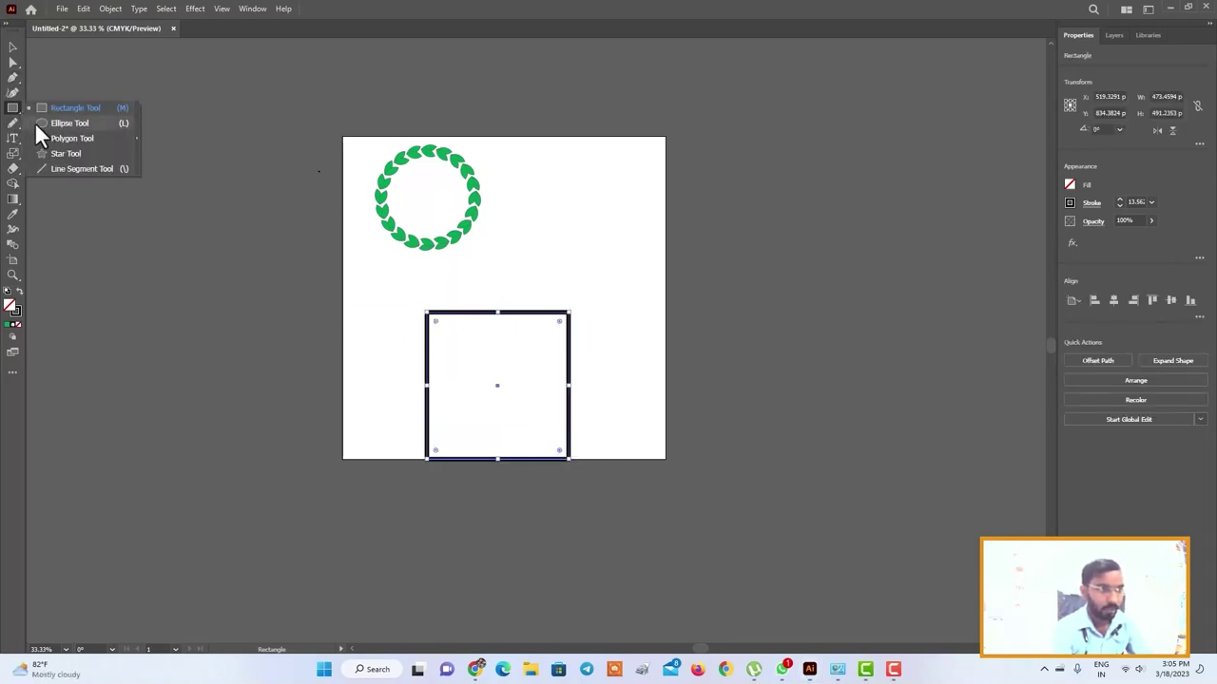
click(57, 123)
drag(446, 333, 476, 374)
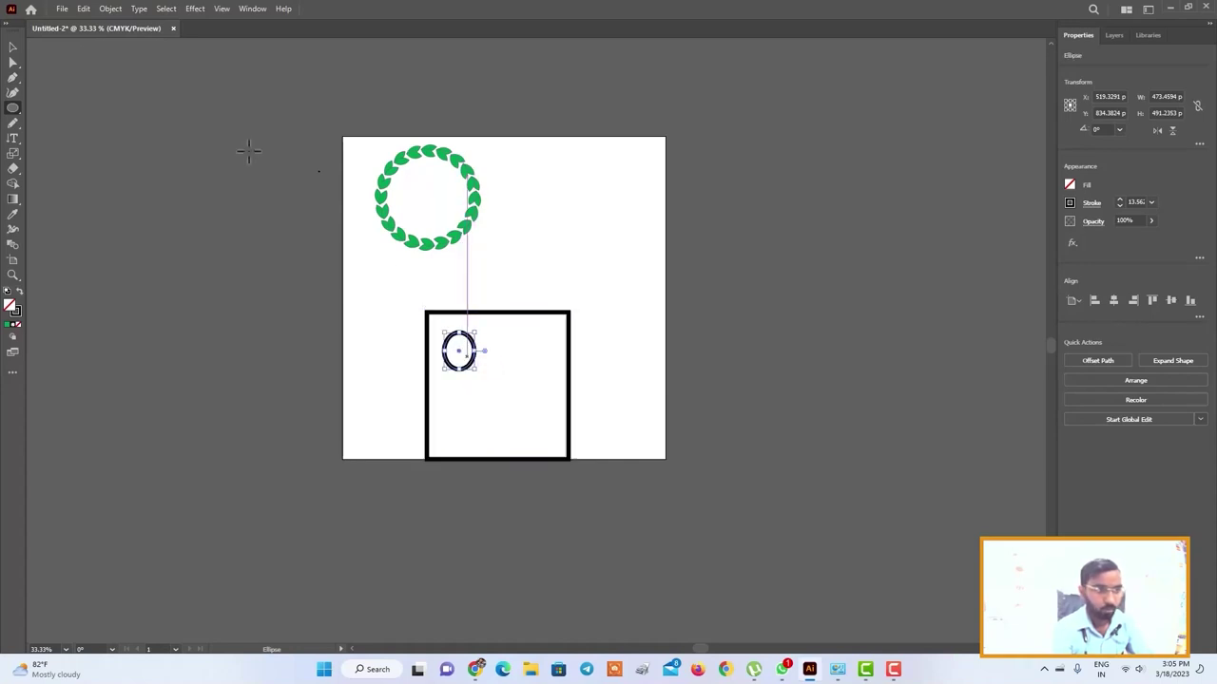
Step: Select the square and ellipse together and group them
click(14, 49)
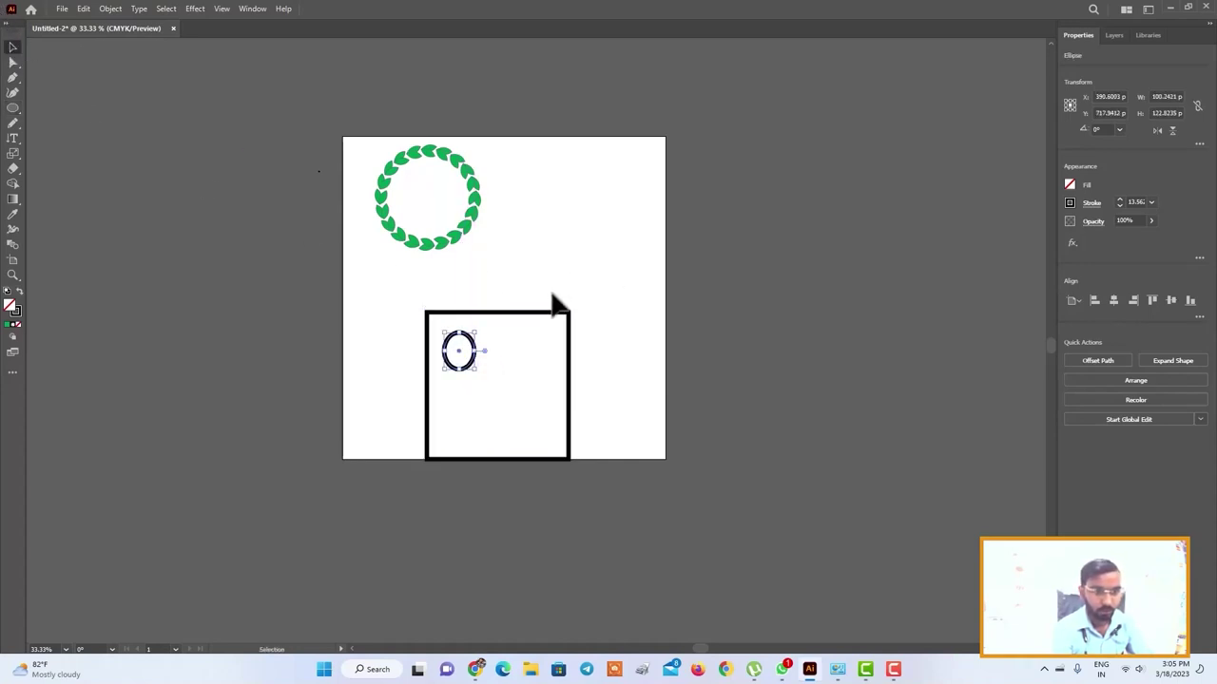
drag(439, 285, 555, 432)
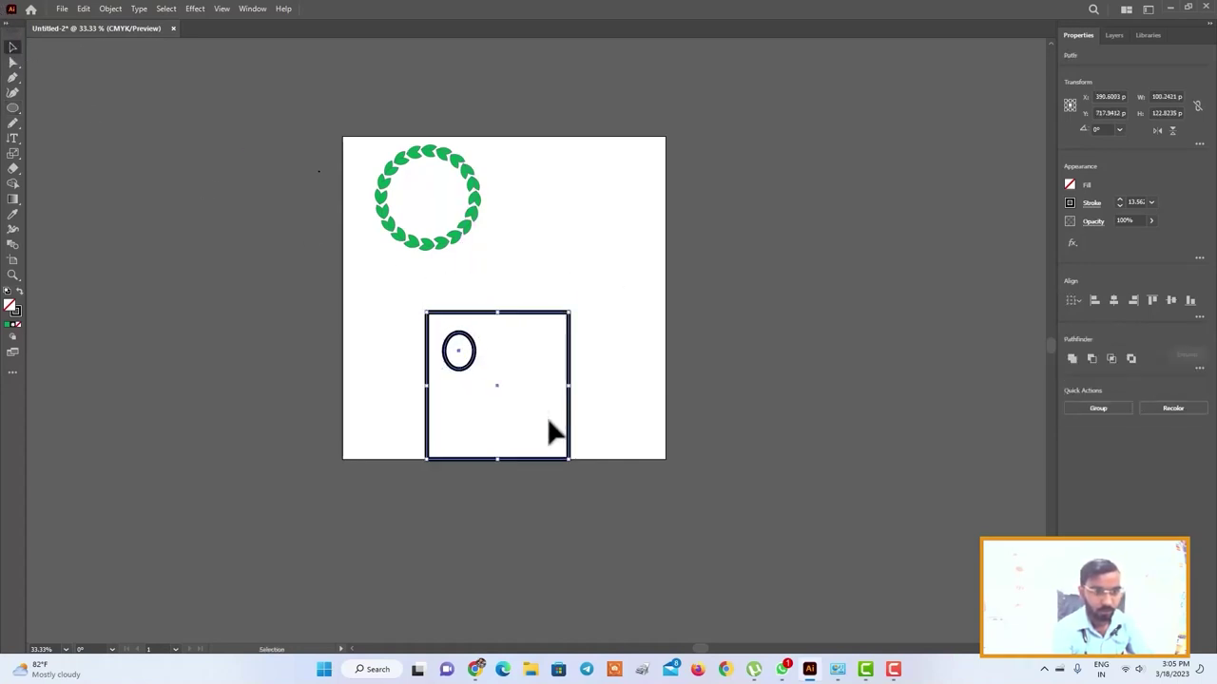
right_click(476, 356)
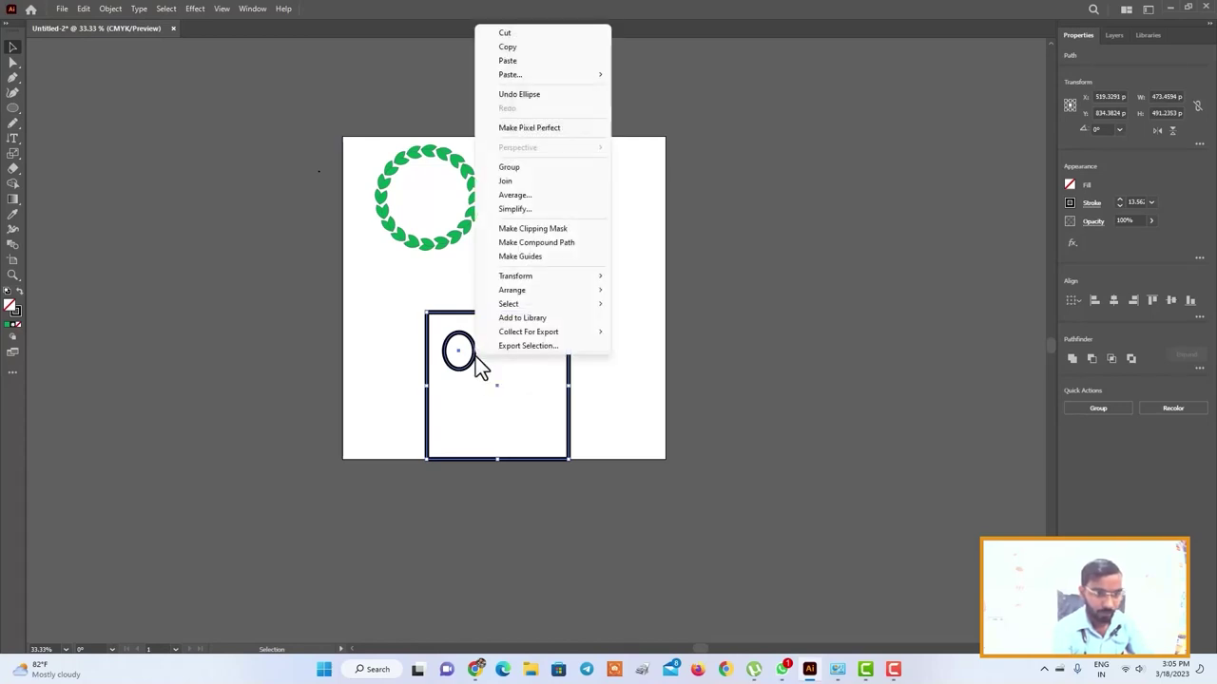
click(520, 166)
click(16, 152)
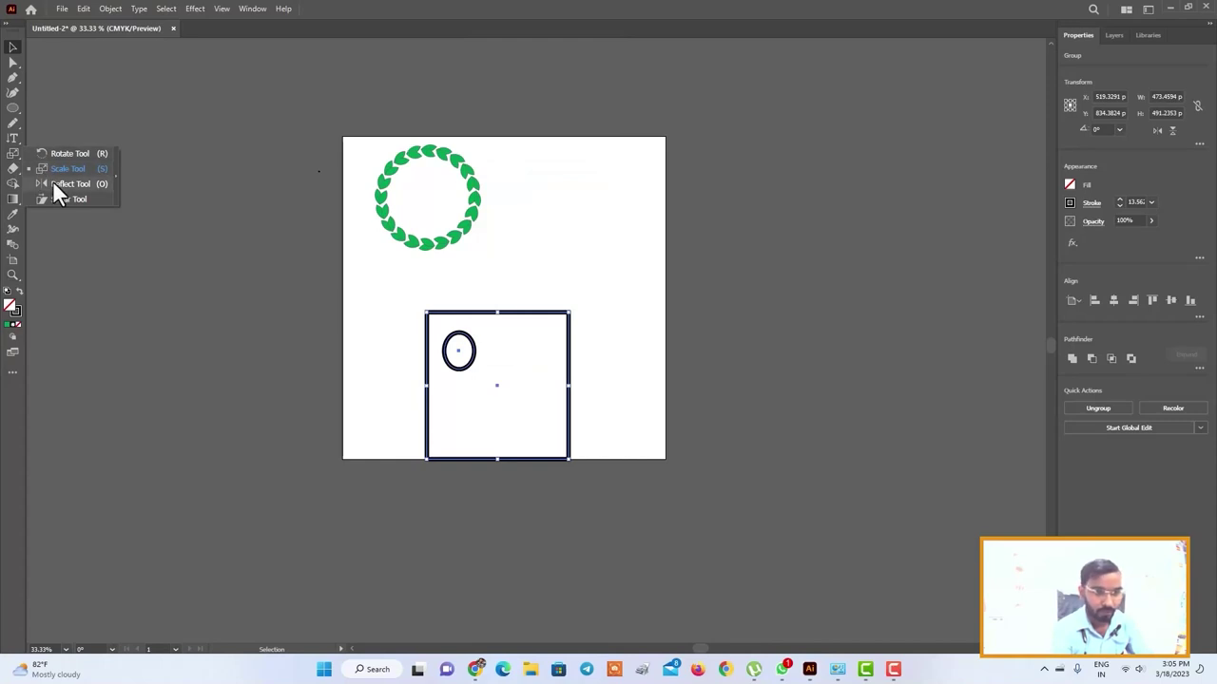
Step: Reflect the group by dragging with the Reflect tool, then undo it
click(54, 185)
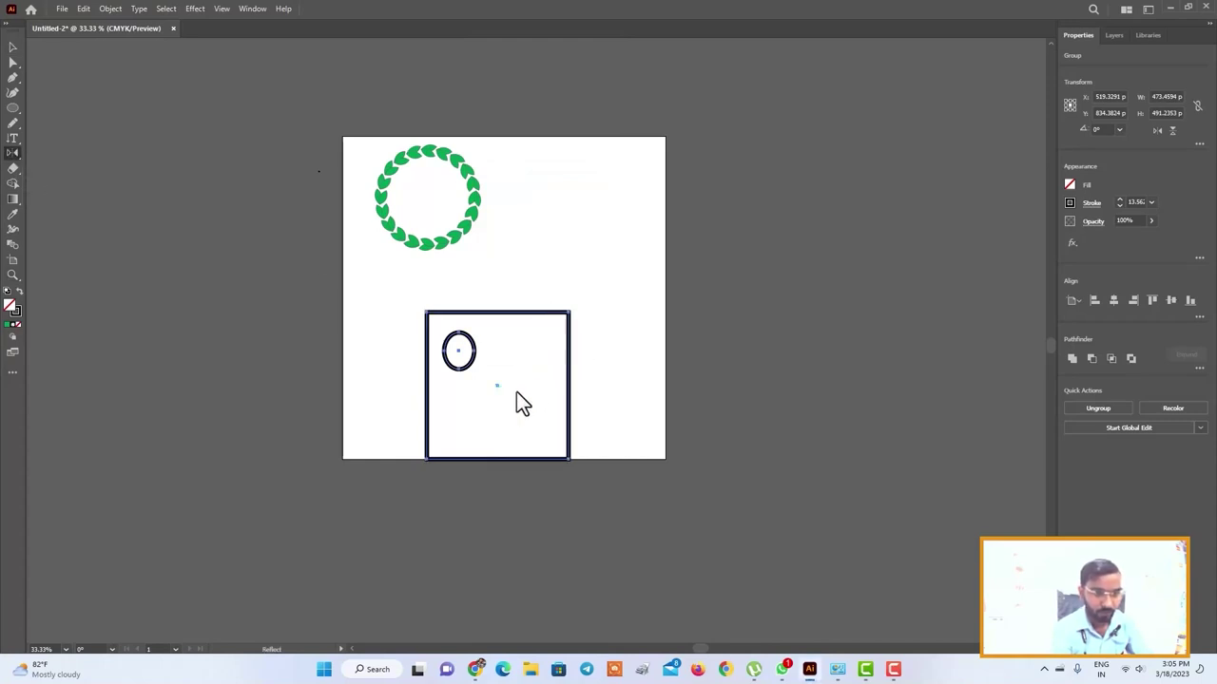
mouse_move(497, 389)
mouse_down()
mouse_move(561, 328)
mouse_move(590, 403)
mouse_move(576, 389)
mouse_up()
key(ctrl+z)
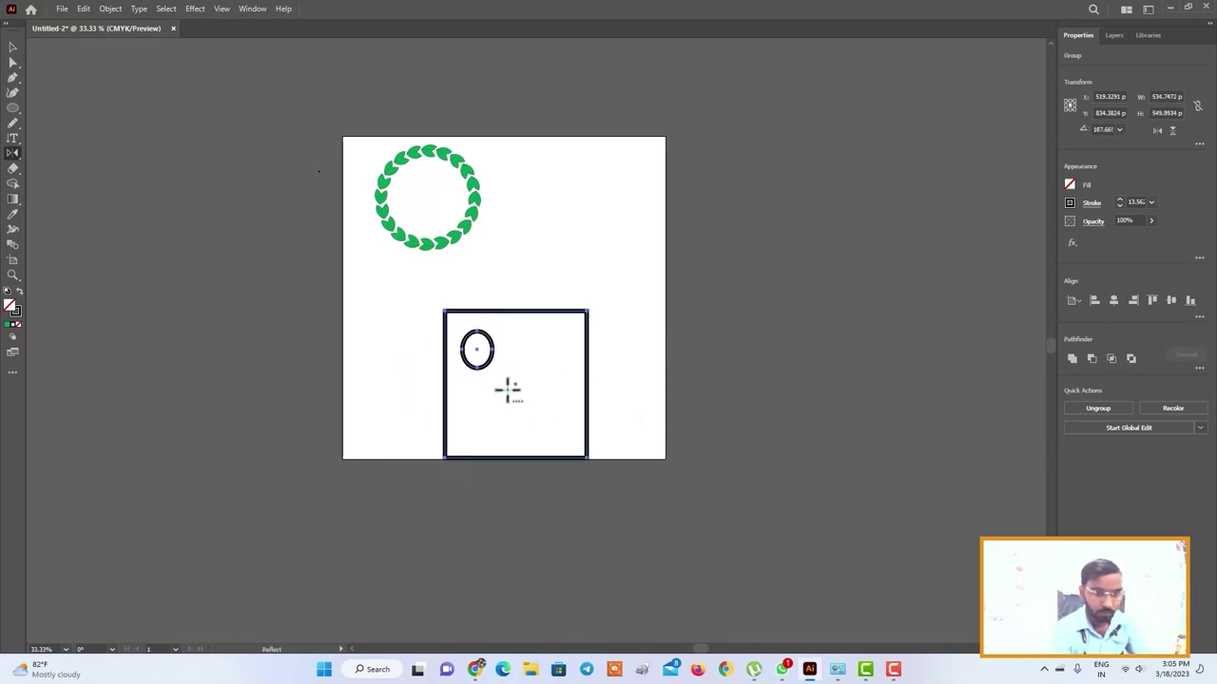
Step: Preview horizontal, vertical and custom 134°/267° reflection angles in the Reflect options
alt+click(508, 389)
drag(594, 217, 763, 209)
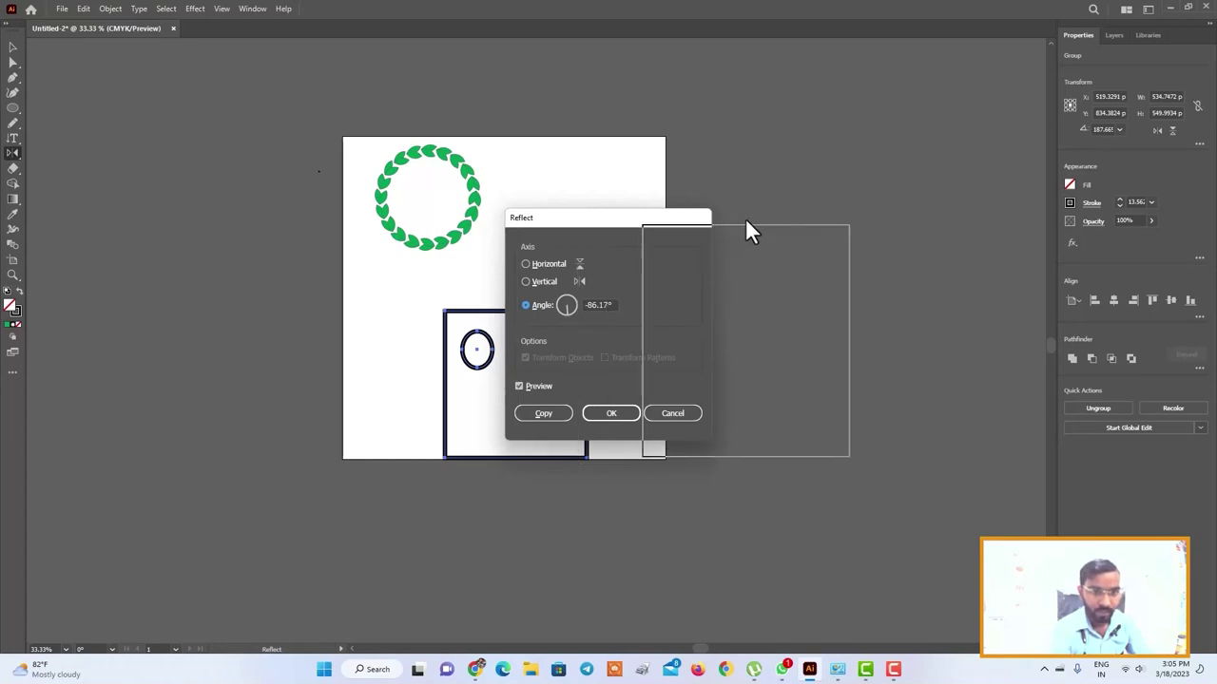
click(697, 274)
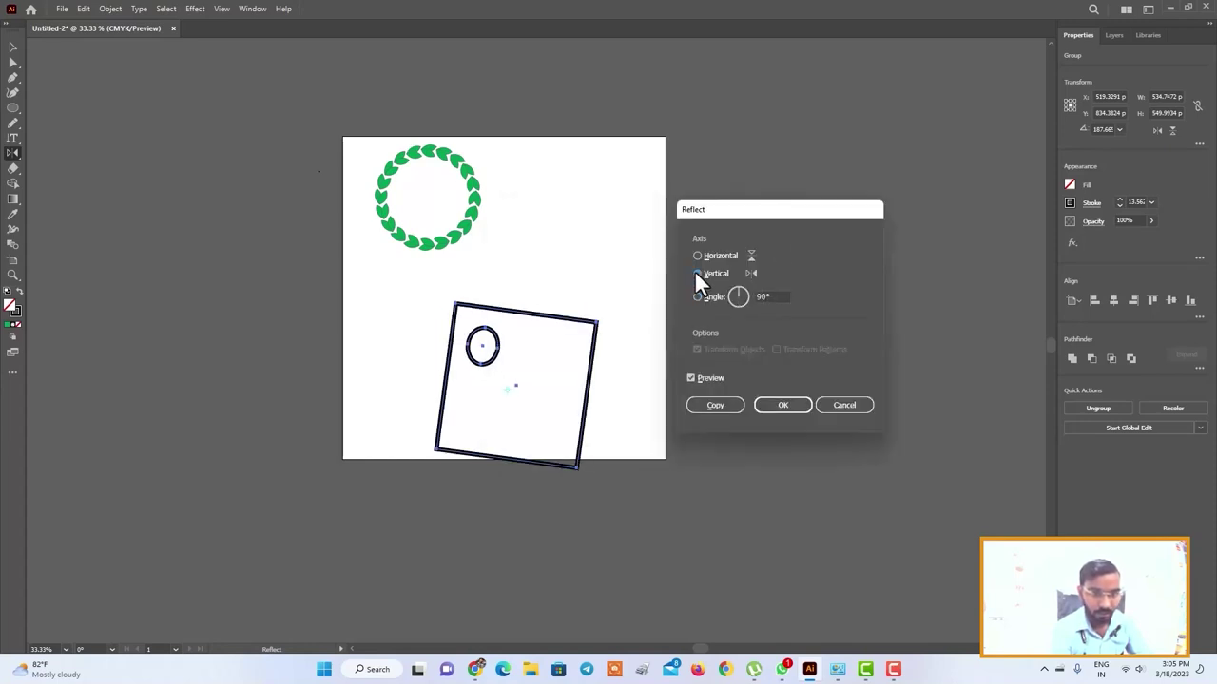
click(696, 254)
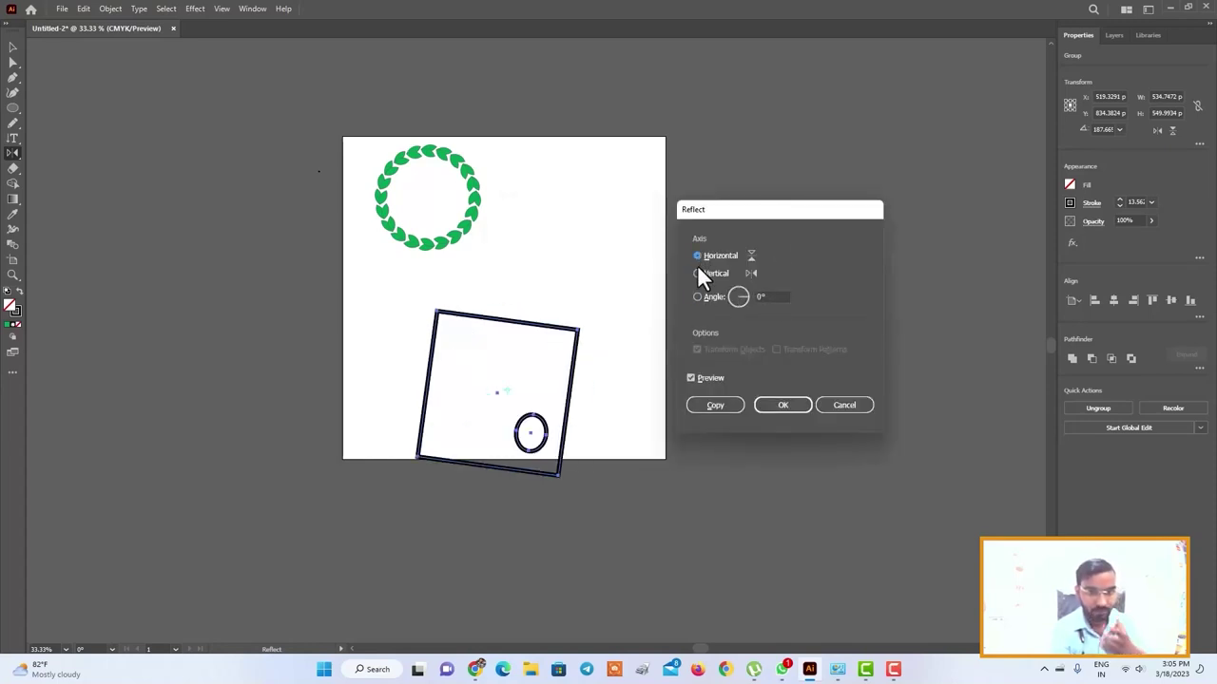
click(695, 273)
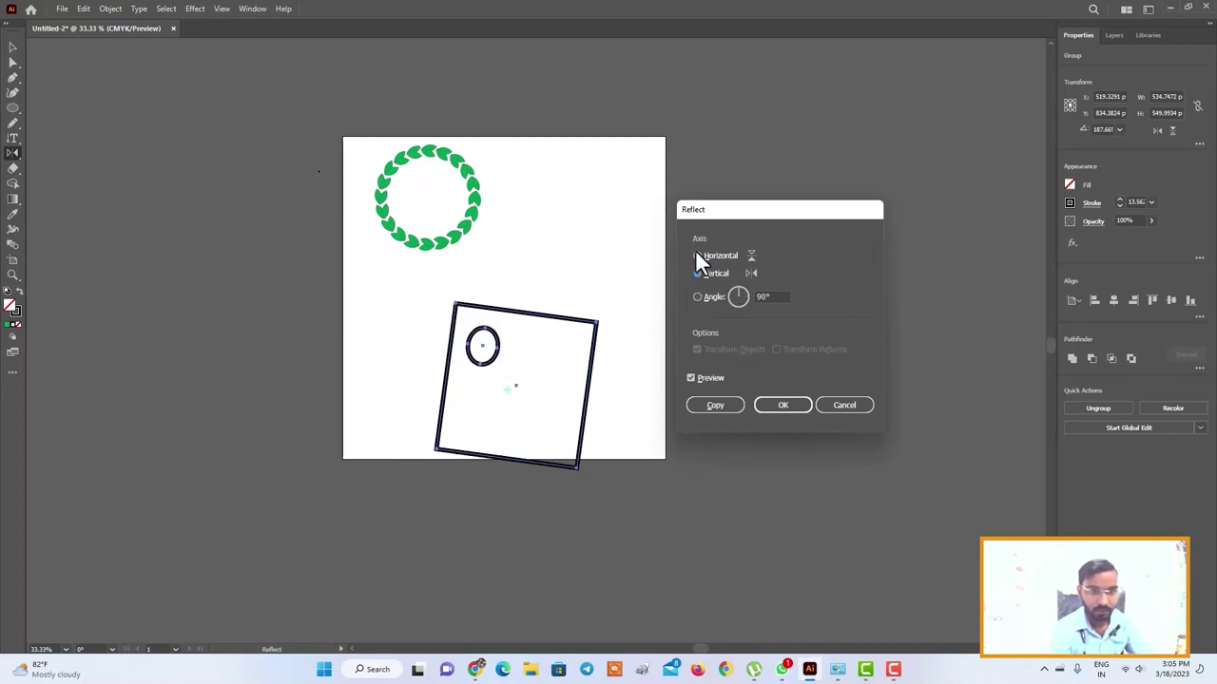
click(695, 255)
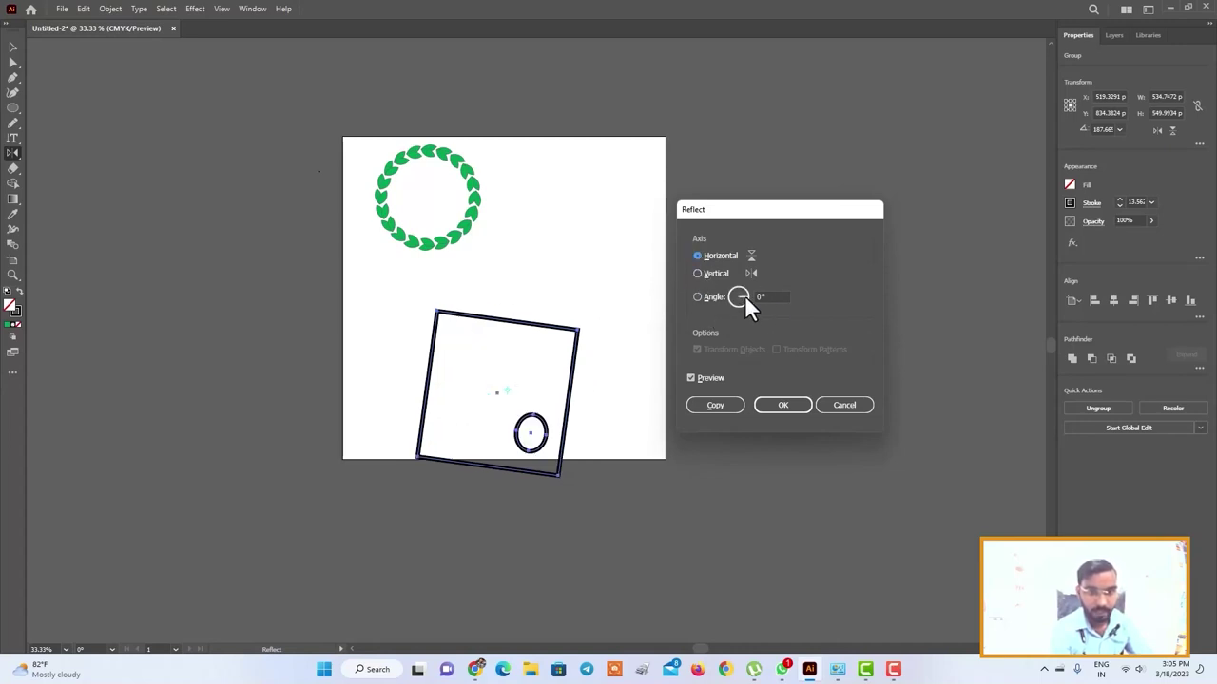
drag(745, 294, 726, 283)
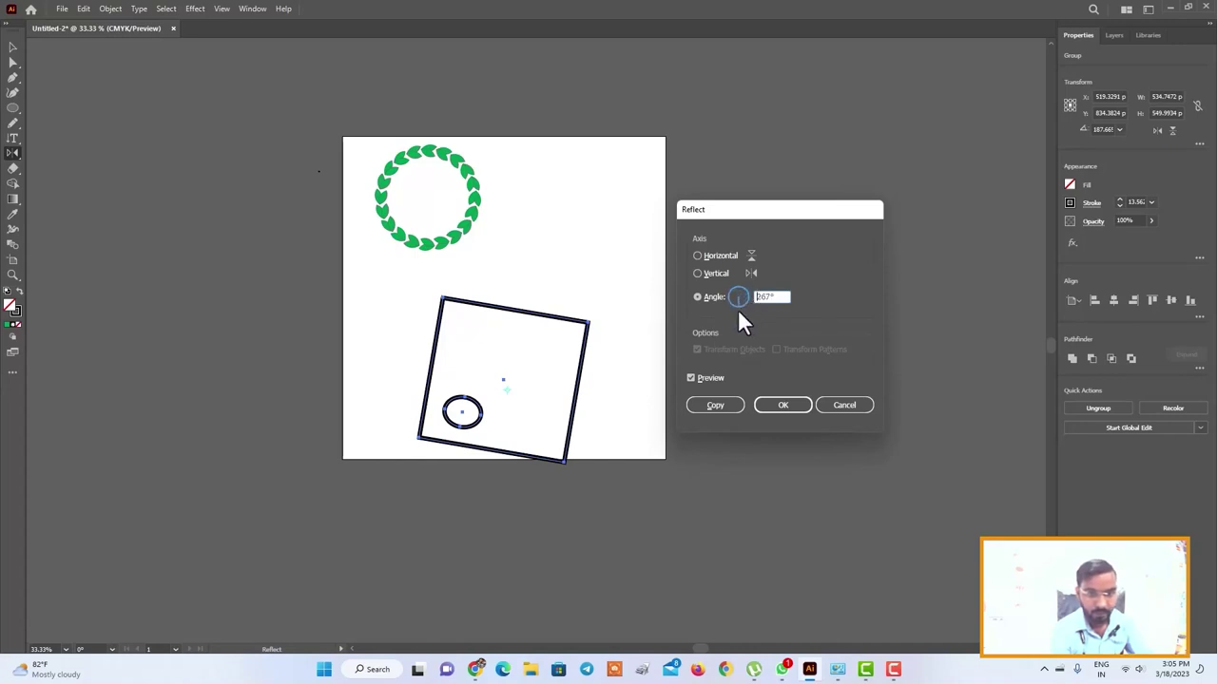
drag(751, 307, 727, 320)
Step: Add a copy reflected across the vertical axis and repeat it once with Ctrl+D
click(696, 256)
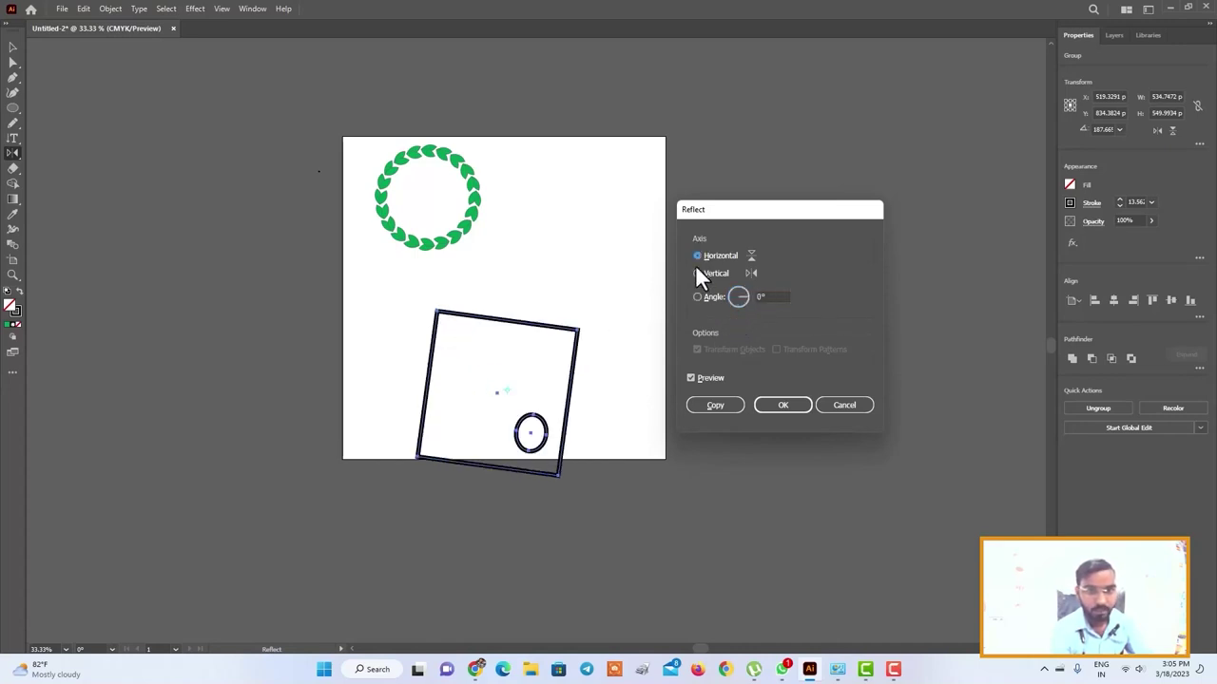
click(696, 273)
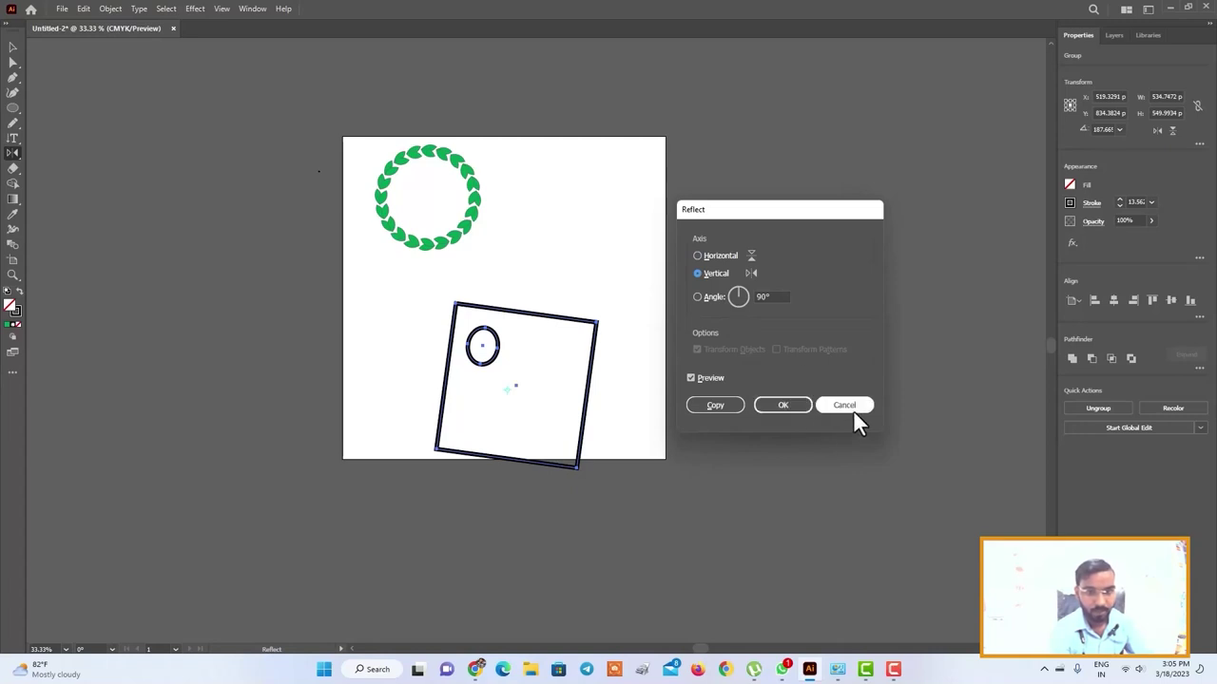
click(728, 405)
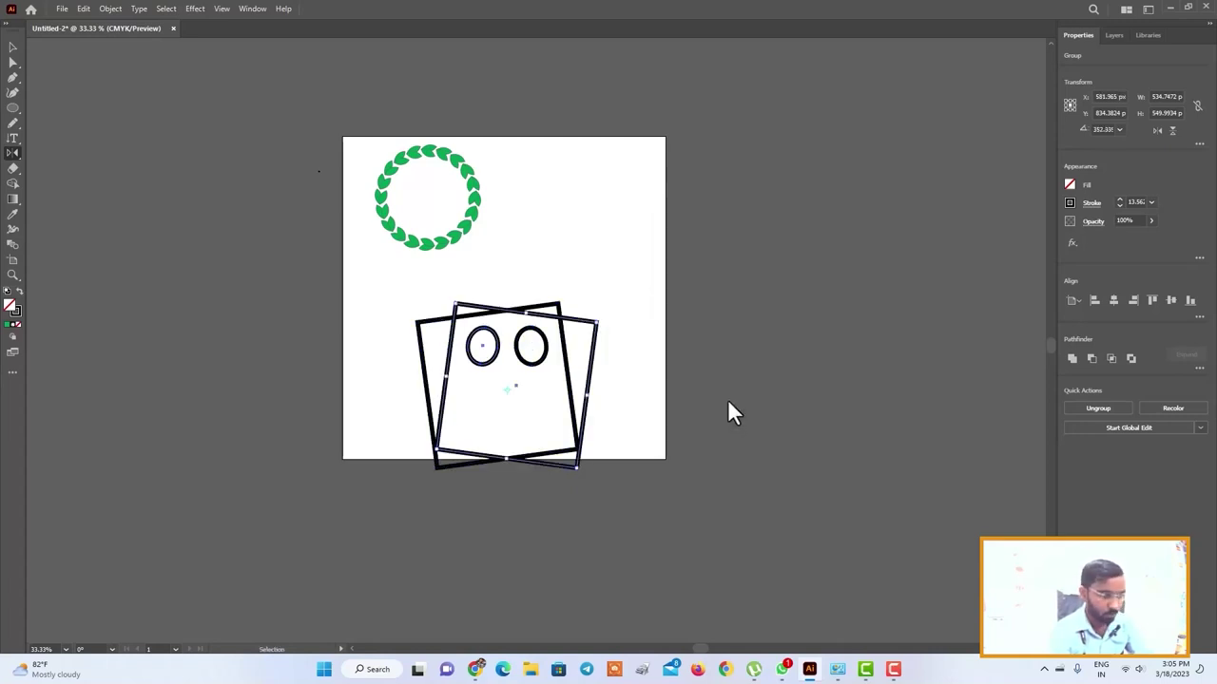
key(ctrl+d)
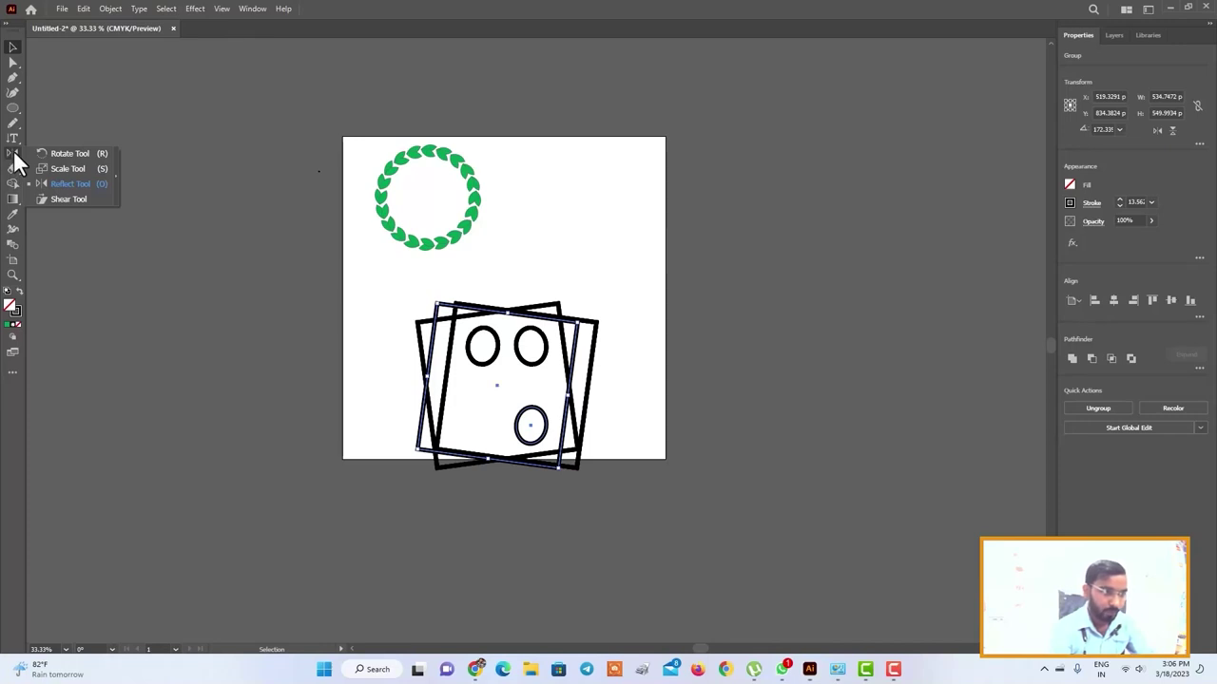
Step: Move the new tilted copy off the artboard to the left
drag(13, 157, 52, 181)
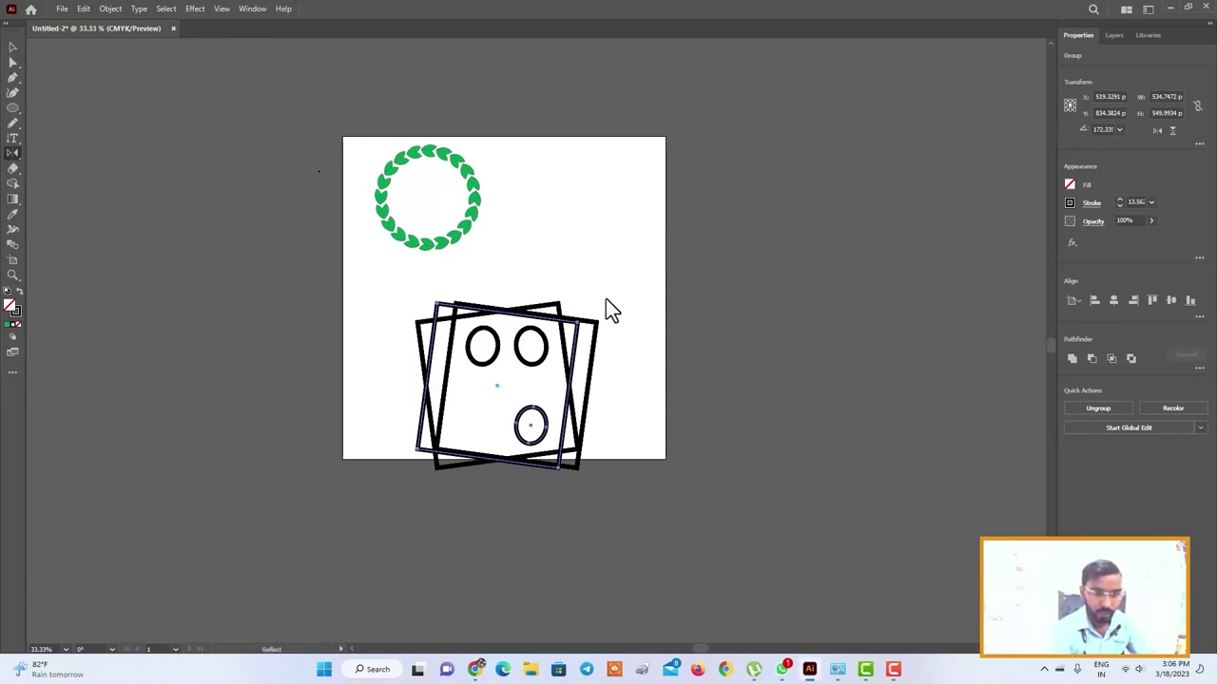
click(11, 49)
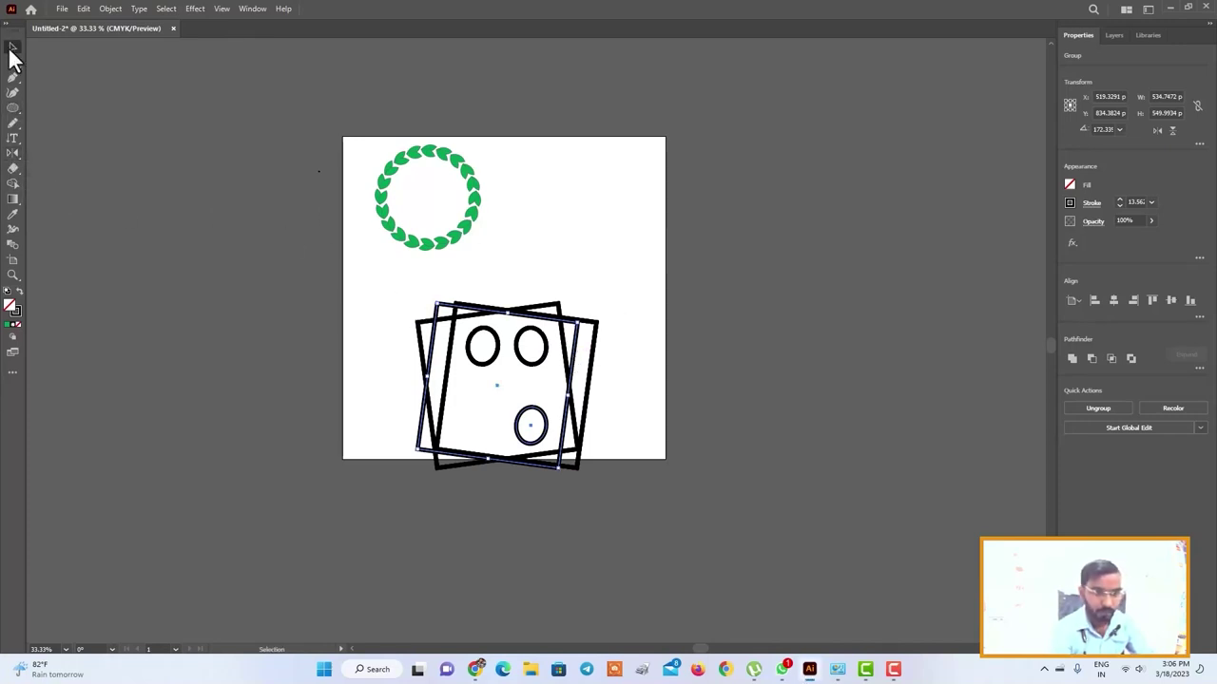
mouse_move(435, 305)
mouse_down()
mouse_move(281, 290)
mouse_move(421, 302)
mouse_up()
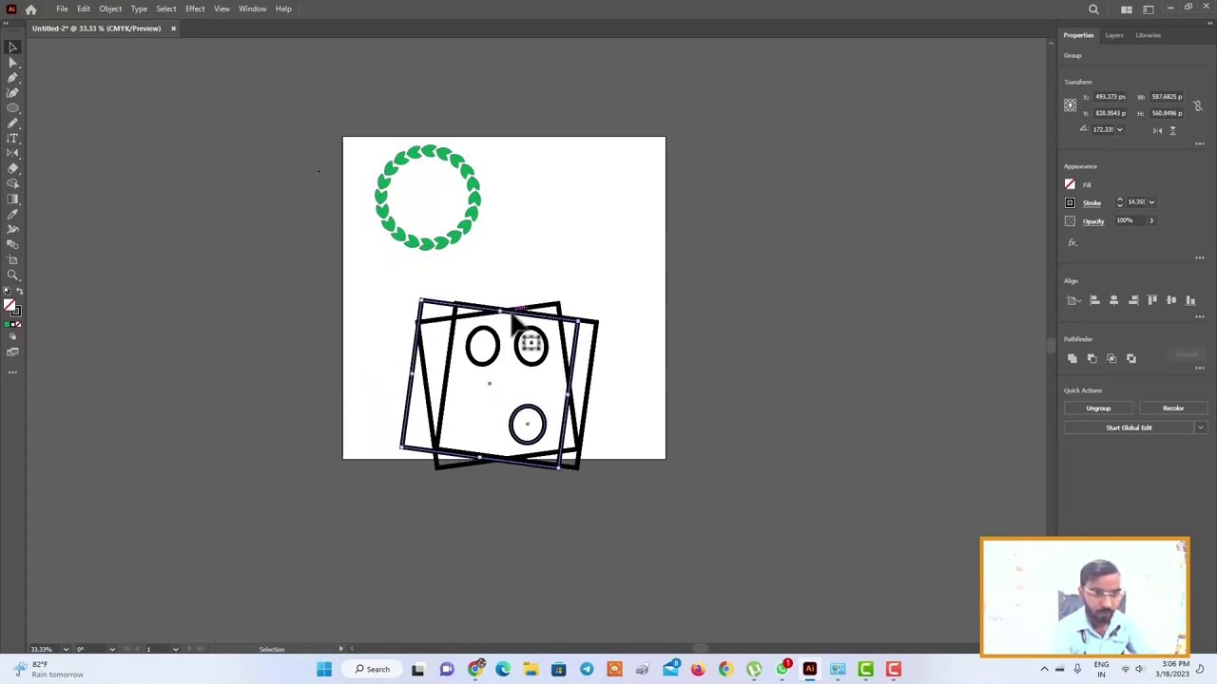
mouse_move(483, 340)
mouse_down()
mouse_move(263, 266)
mouse_move(259, 316)
mouse_up()
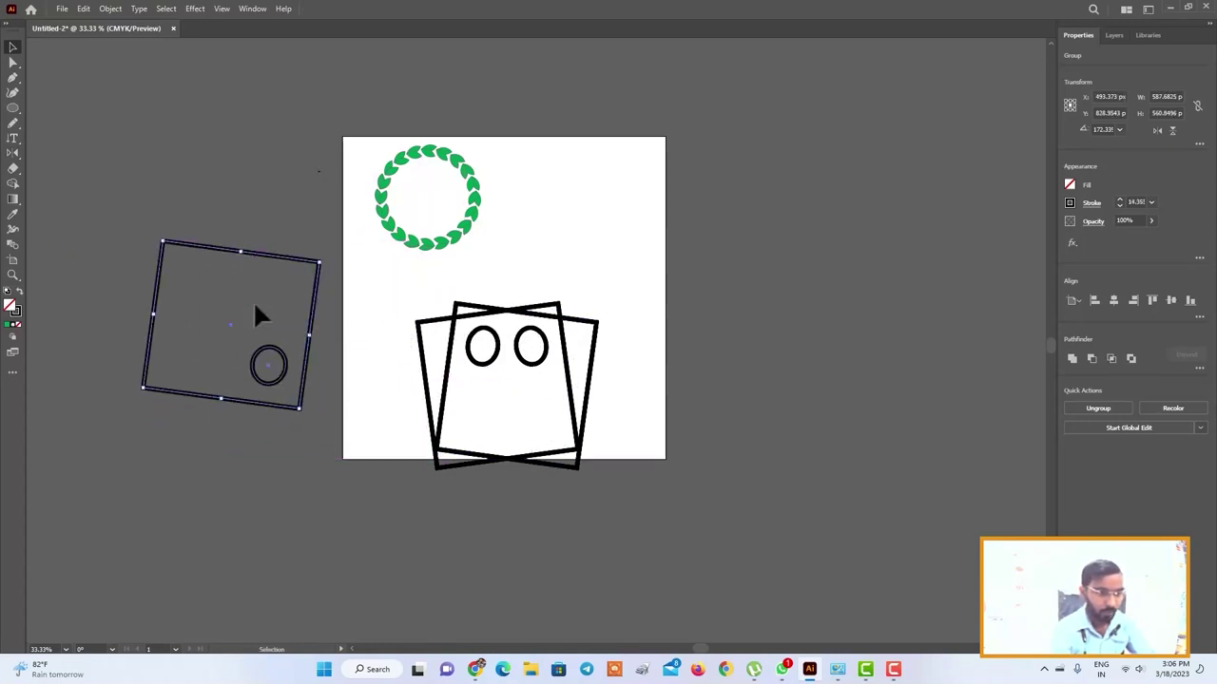
Step: Add a reflected copy of the left group below the artboard
click(14, 154)
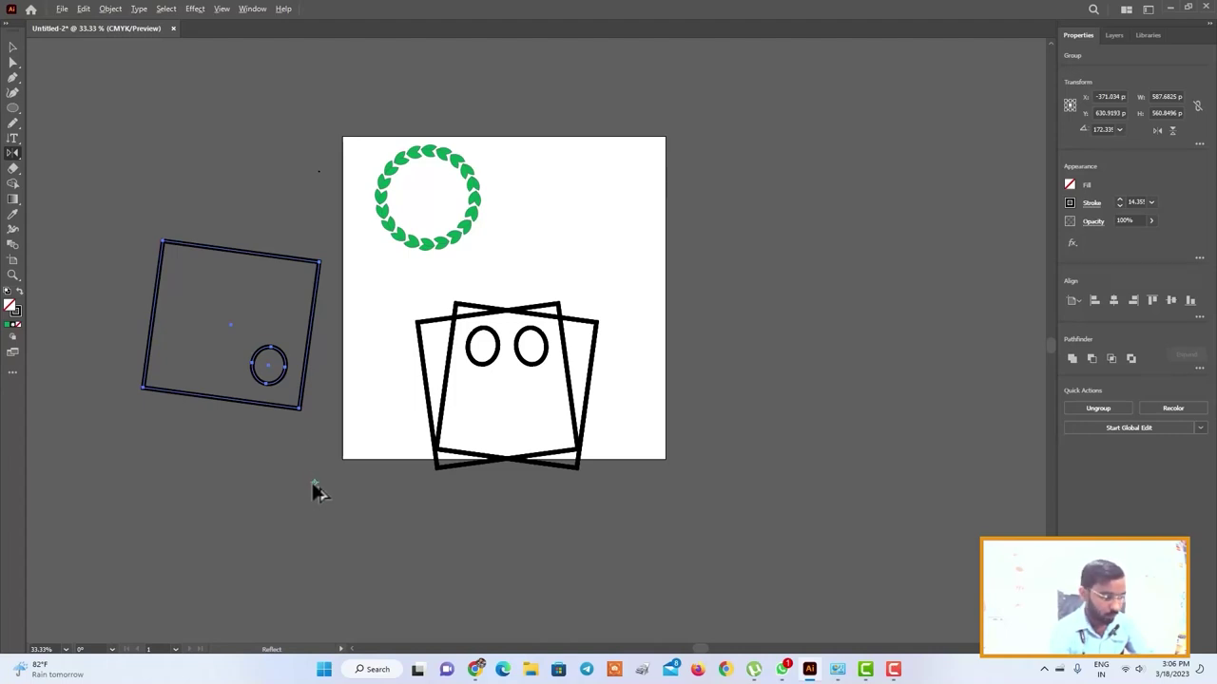
alt+click(317, 491)
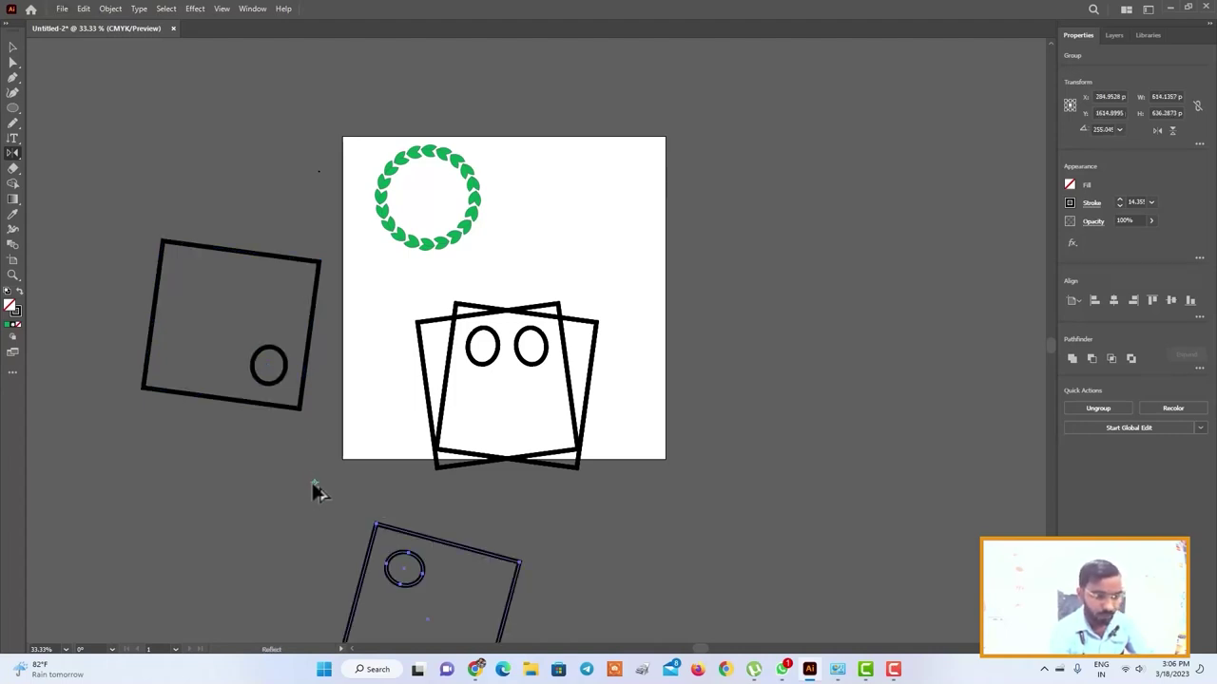
alt+click(314, 485)
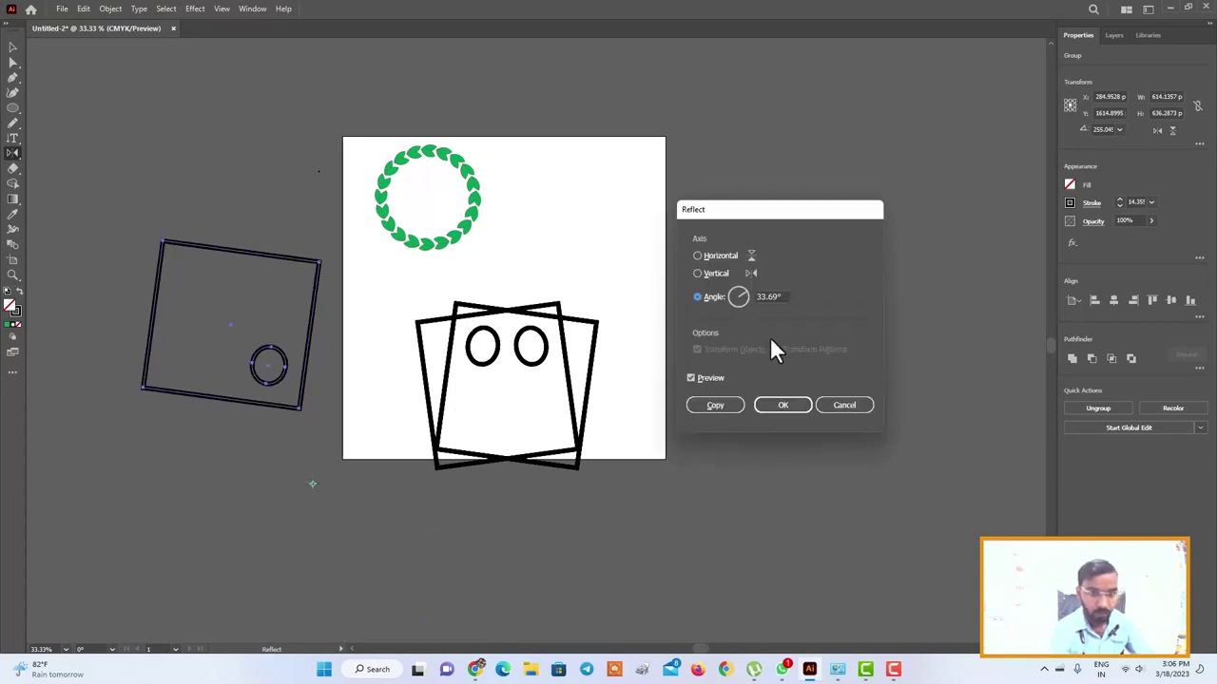
click(715, 405)
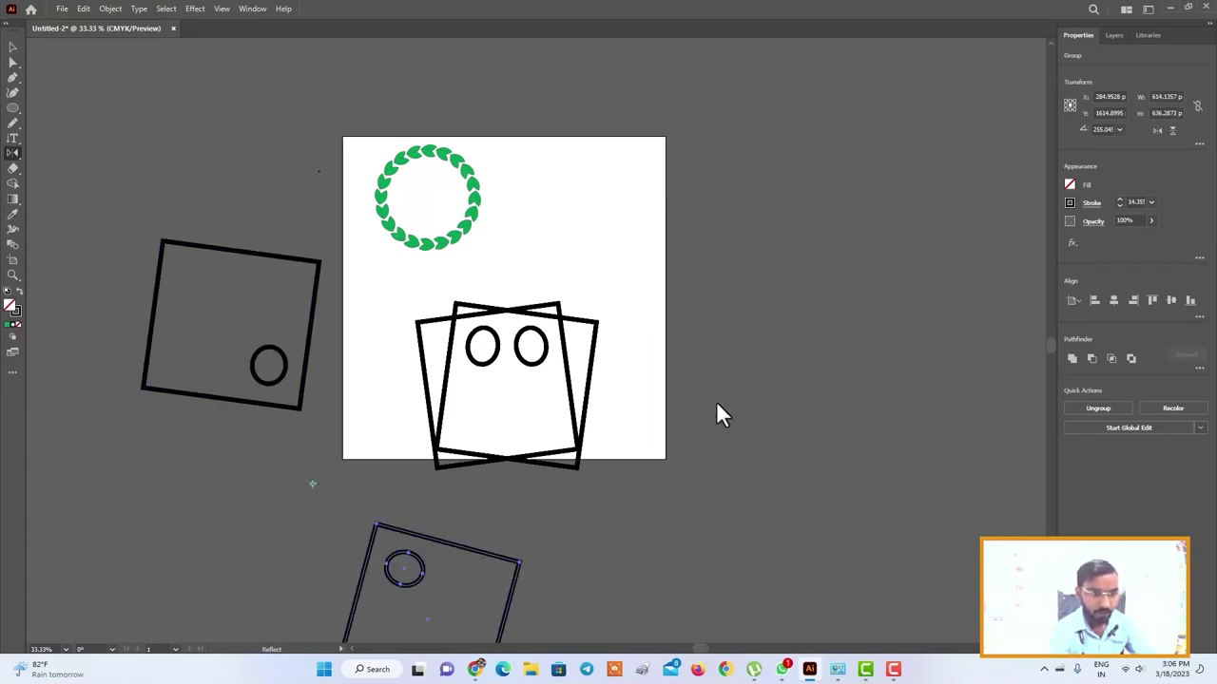
key(ctrl+z)
key(ctrl+shift+z)
key(ctrl+z)
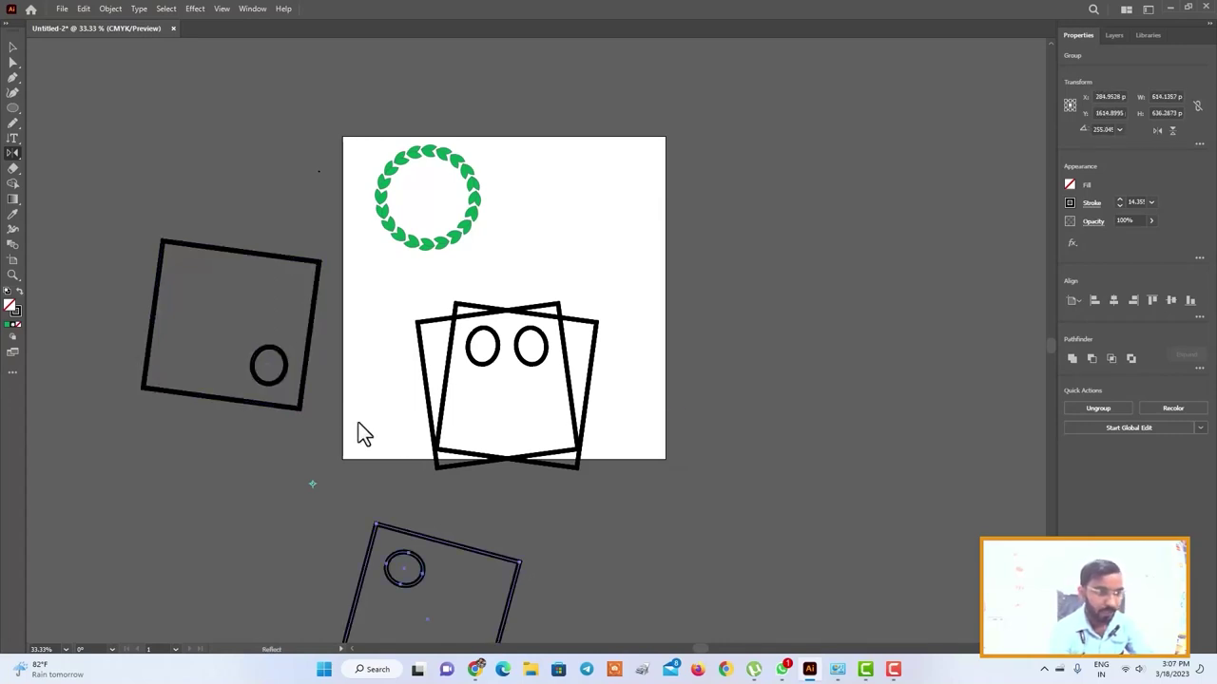
click(12, 46)
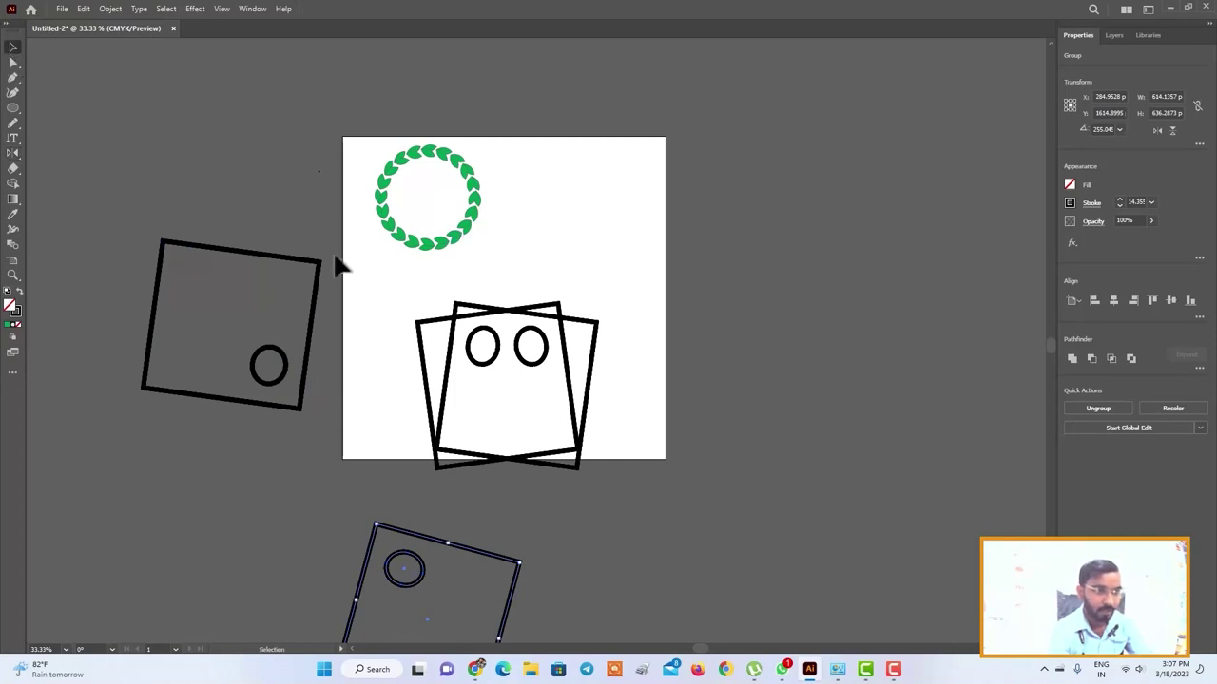
Step: Duplicate the groups above, below, onto and right of the artboard, then select everything
key(ctrl+d)
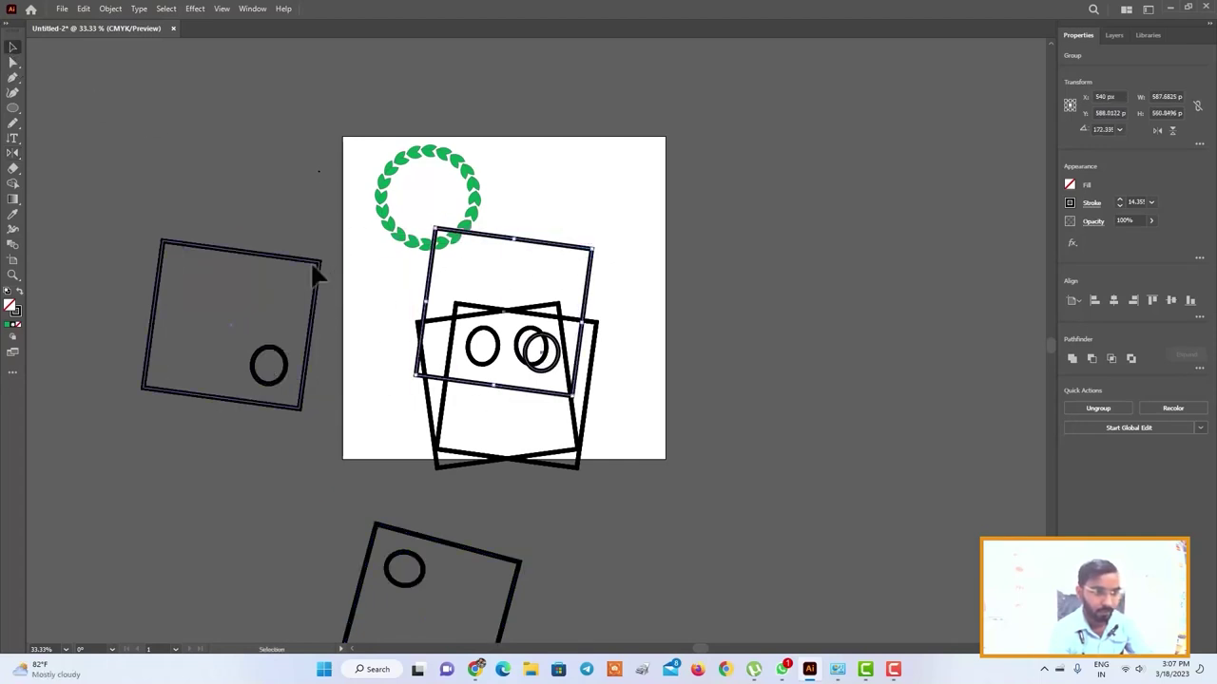
drag(314, 276, 329, 184)
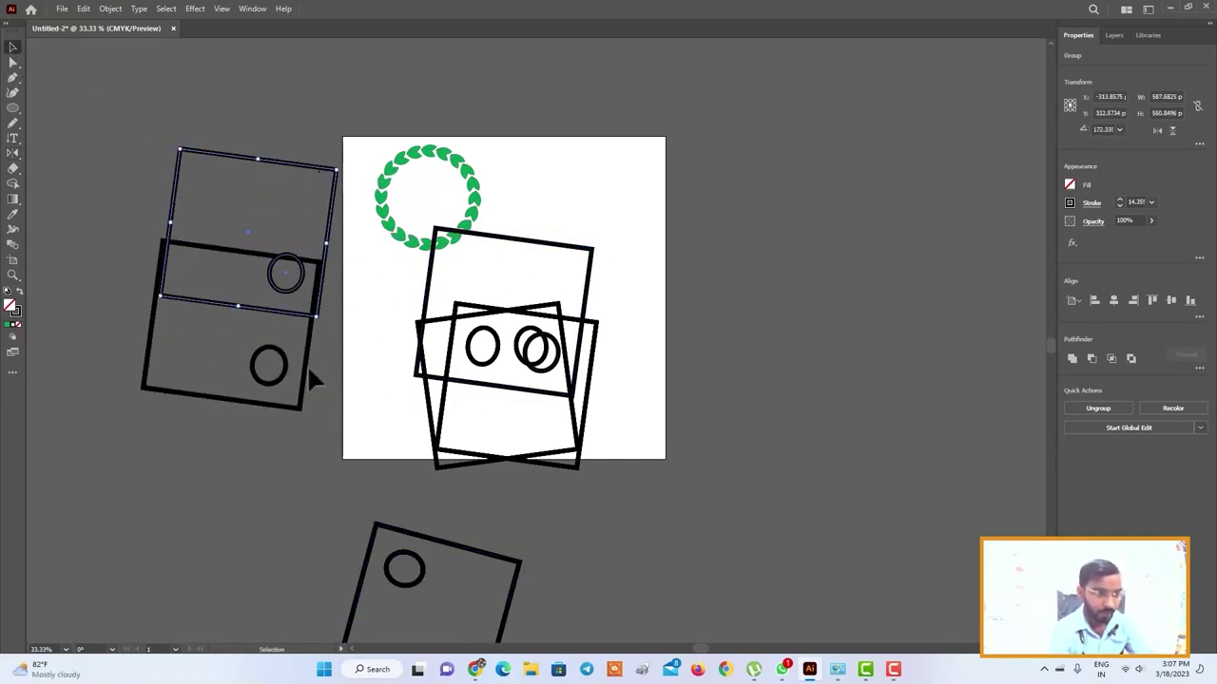
drag(309, 380, 299, 482)
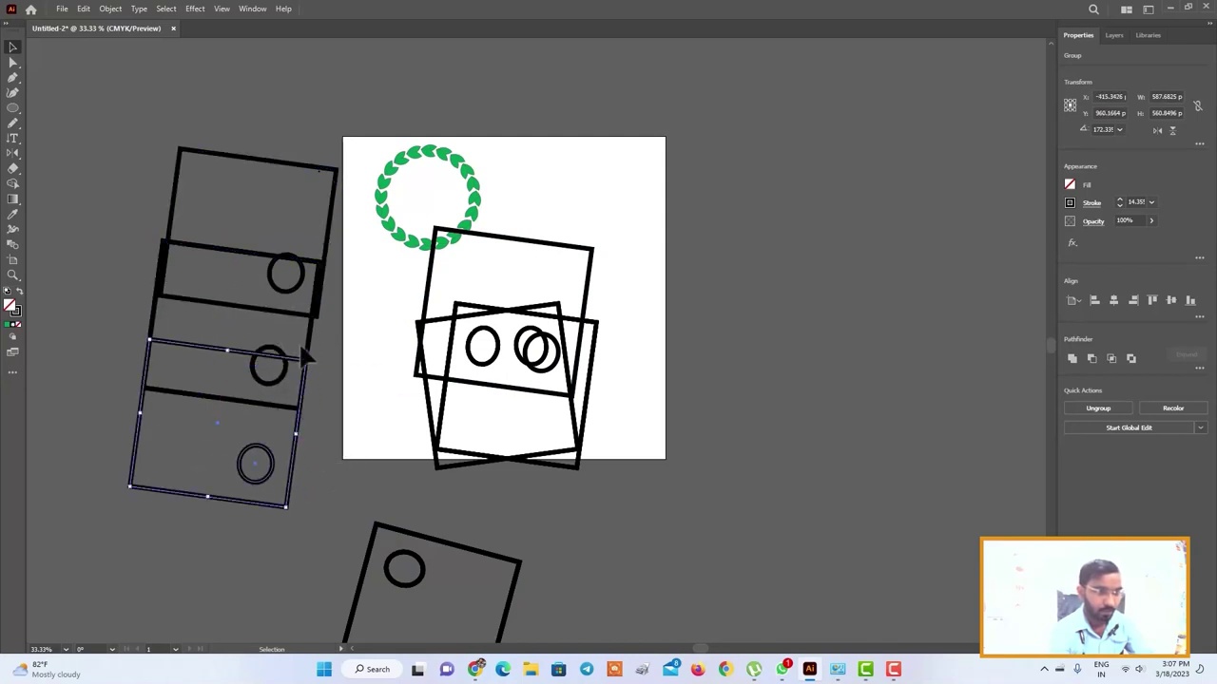
drag(313, 346, 462, 487)
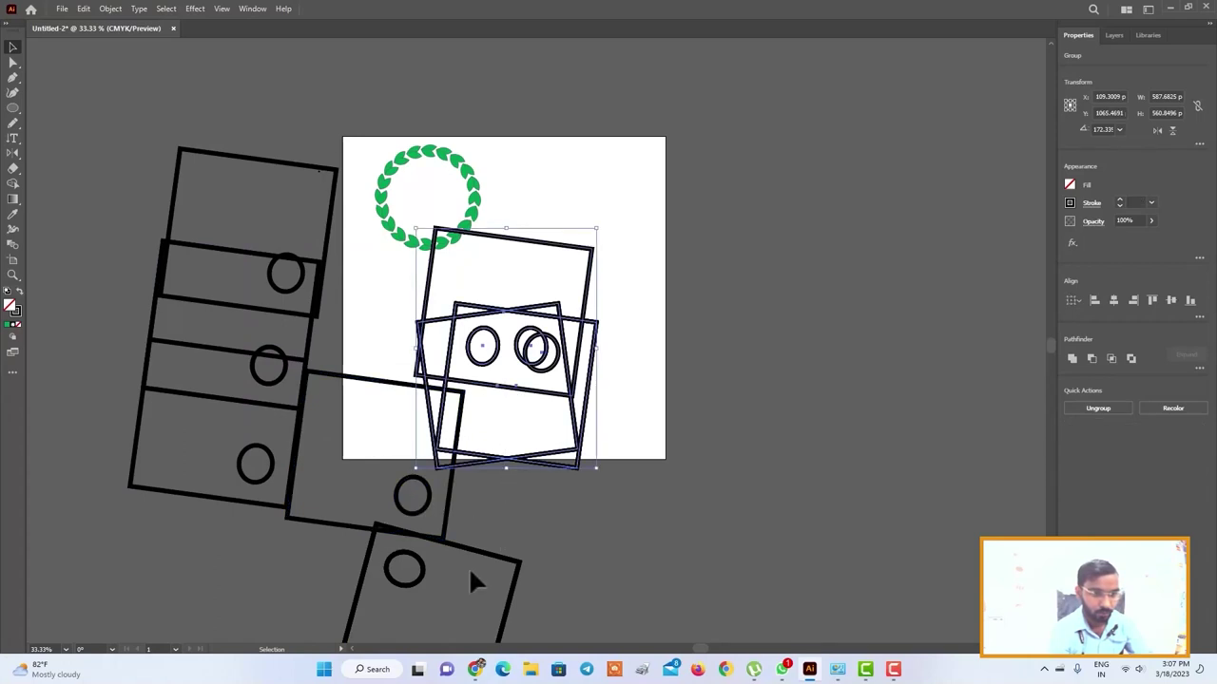
mouse_move(485, 556)
mouse_down()
mouse_move(670, 328)
mouse_move(715, 321)
mouse_up()
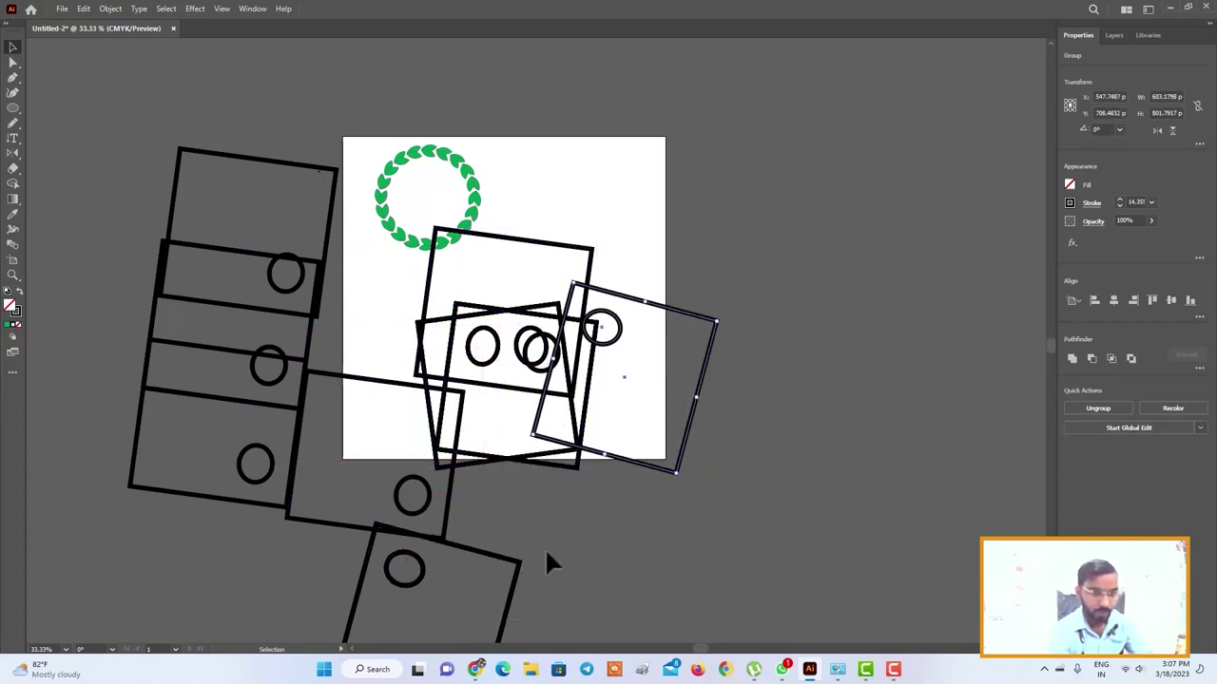
drag(504, 567, 798, 421)
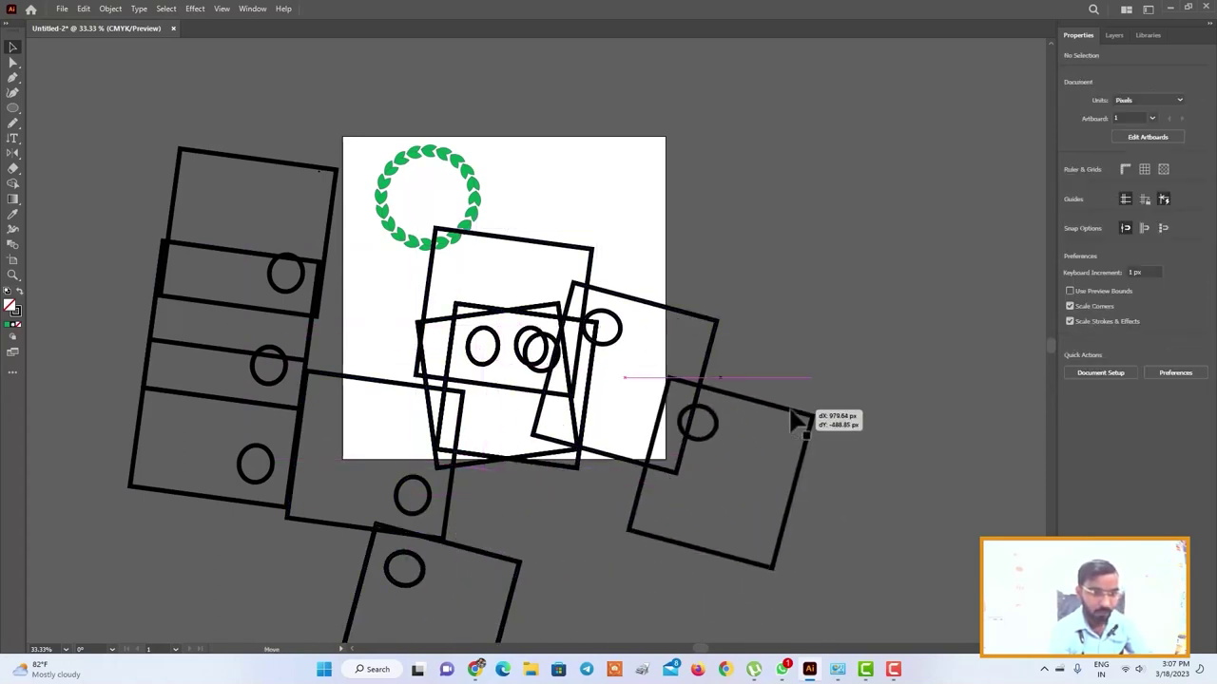
scroll(808, 647, down, 3)
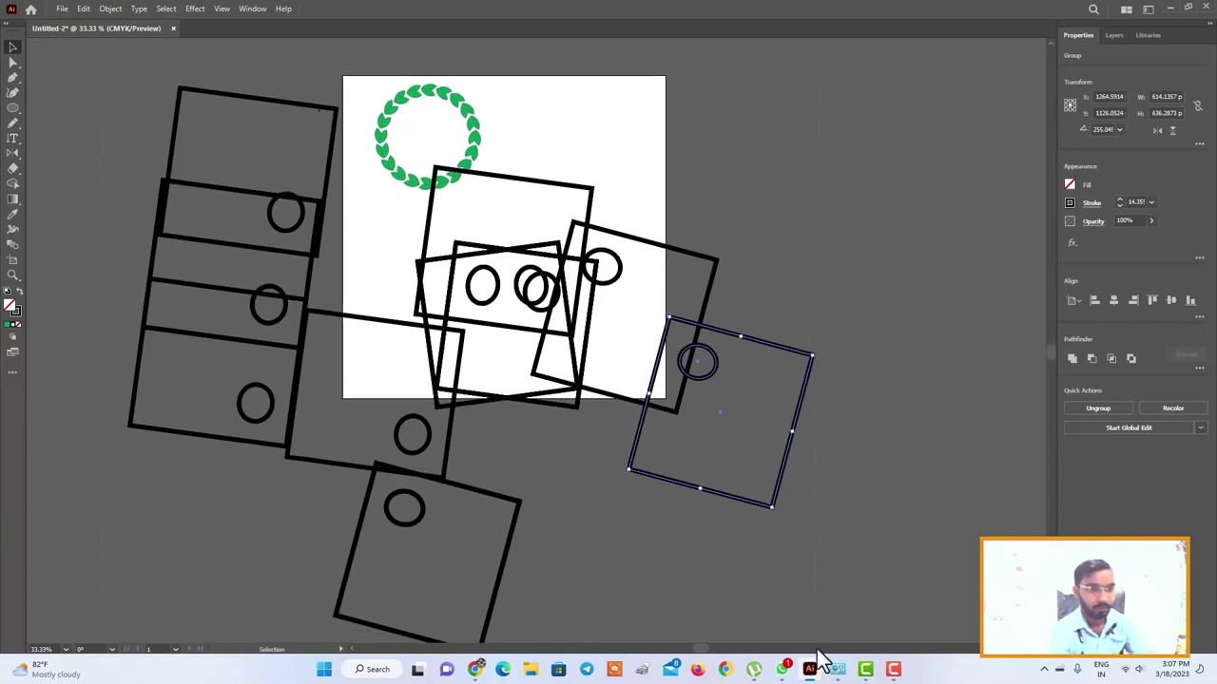
key(ctrl+a)
Step: Delete every object to clear the artboard and pick the Rectangle tool
key(Delete)
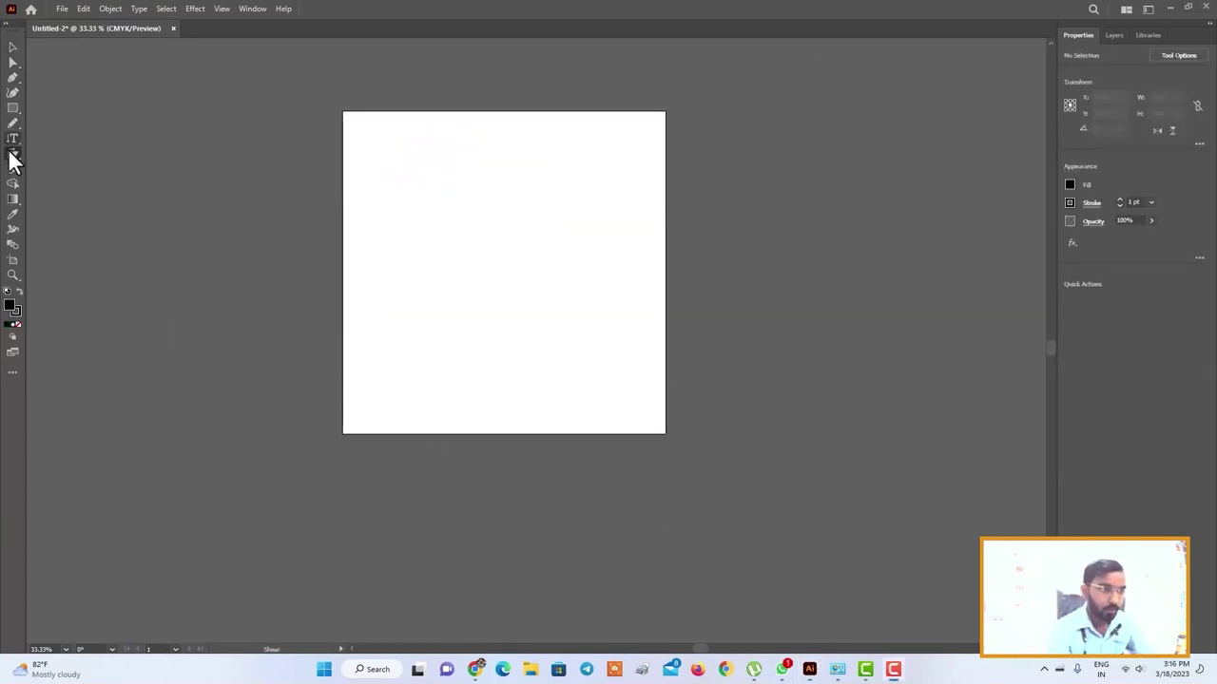
click(13, 154)
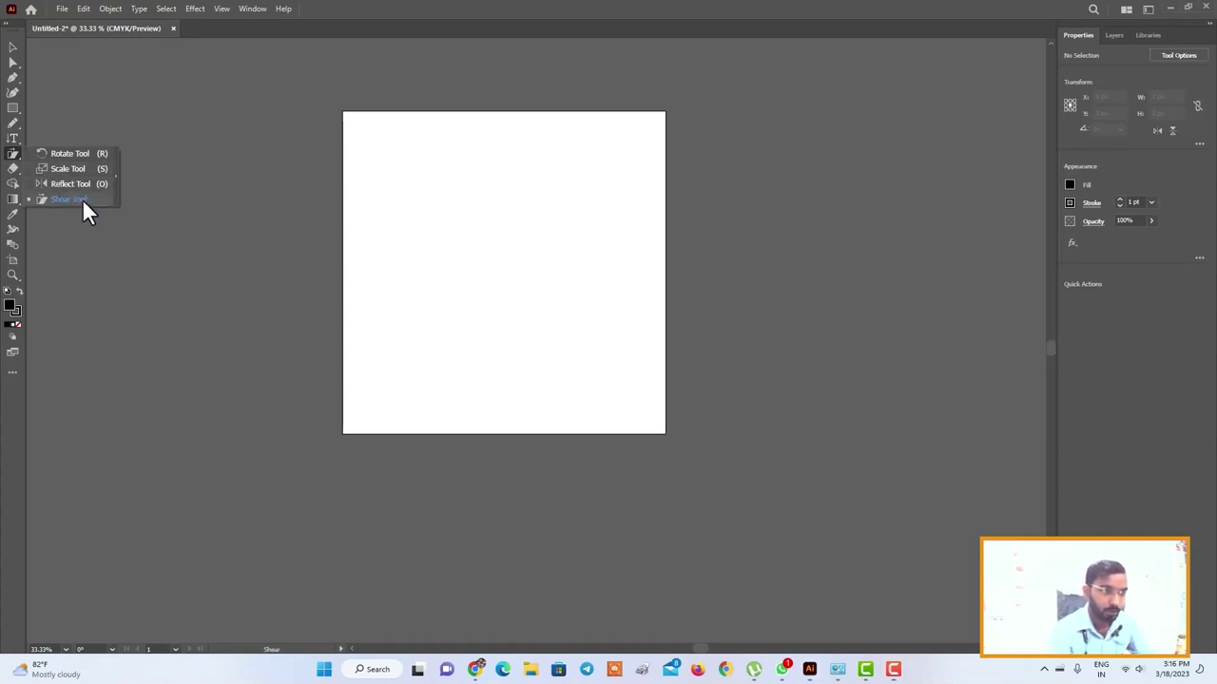
click(465, 183)
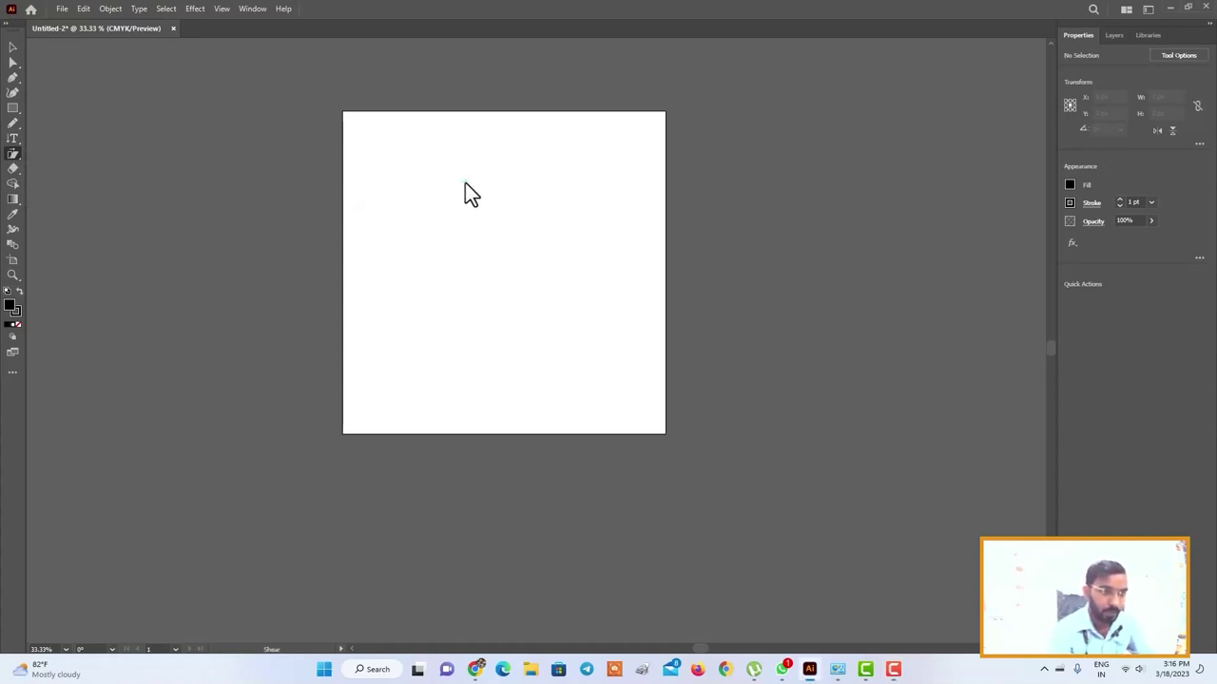
click(13, 107)
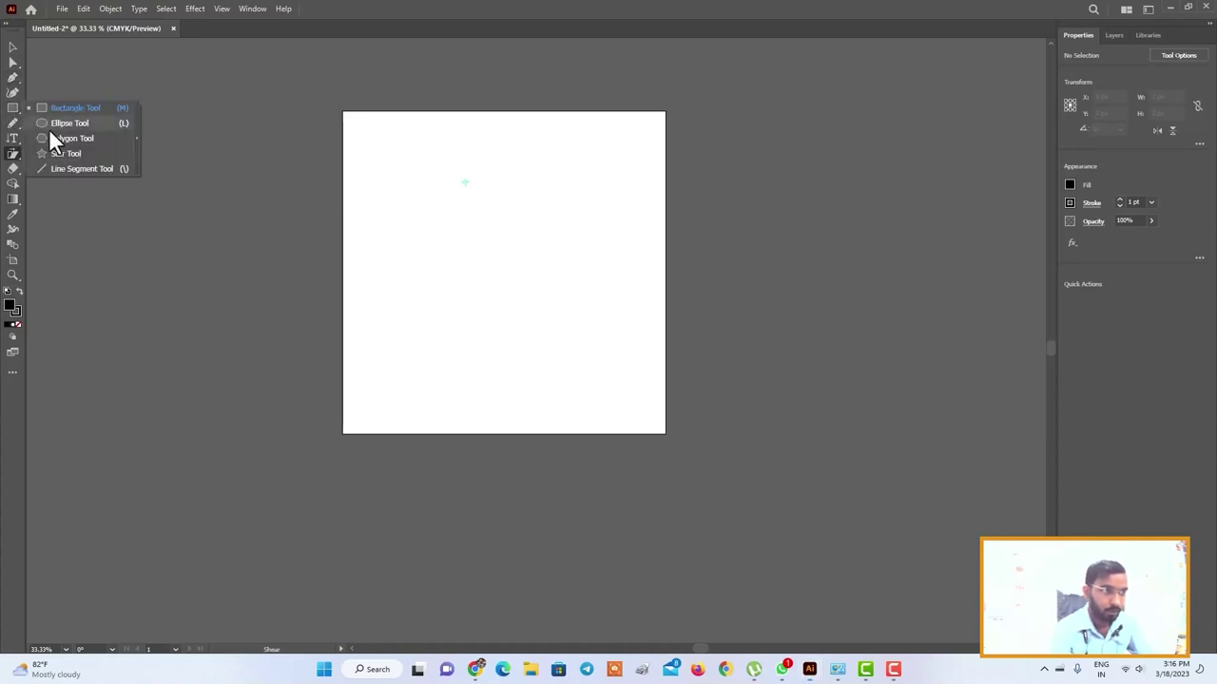
click(72, 107)
Step: Replace a test rectangle with one black ellipse near the artboard's upper left
drag(388, 162, 442, 205)
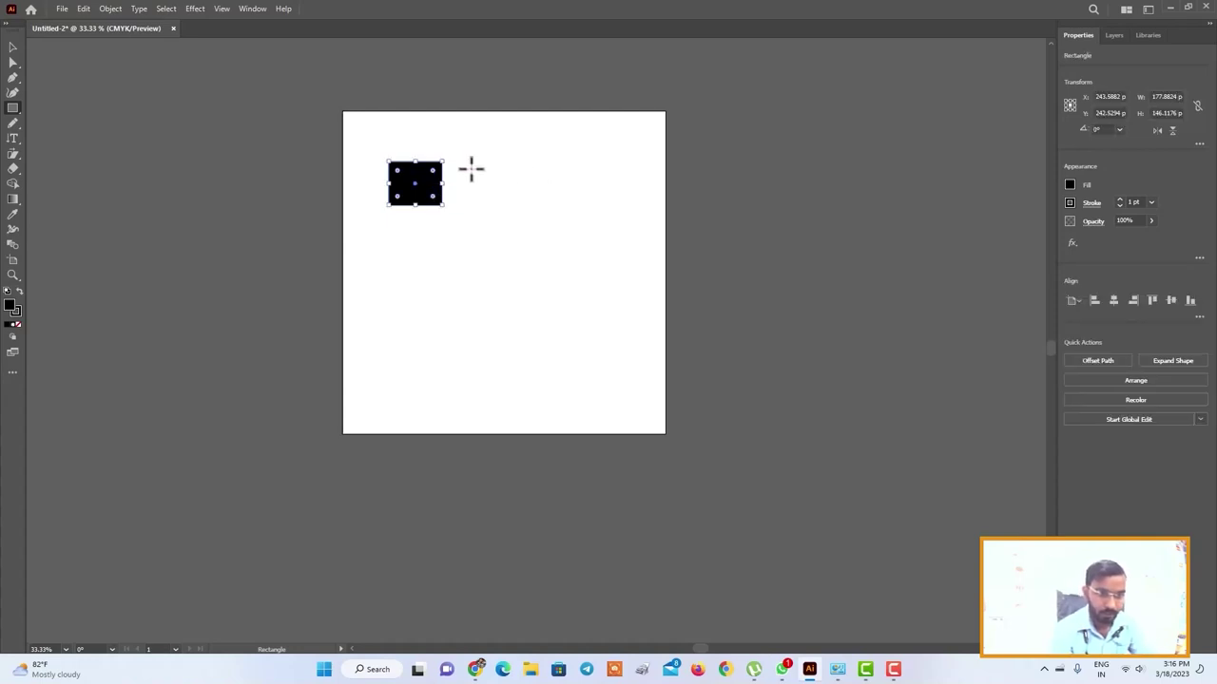
key(Delete)
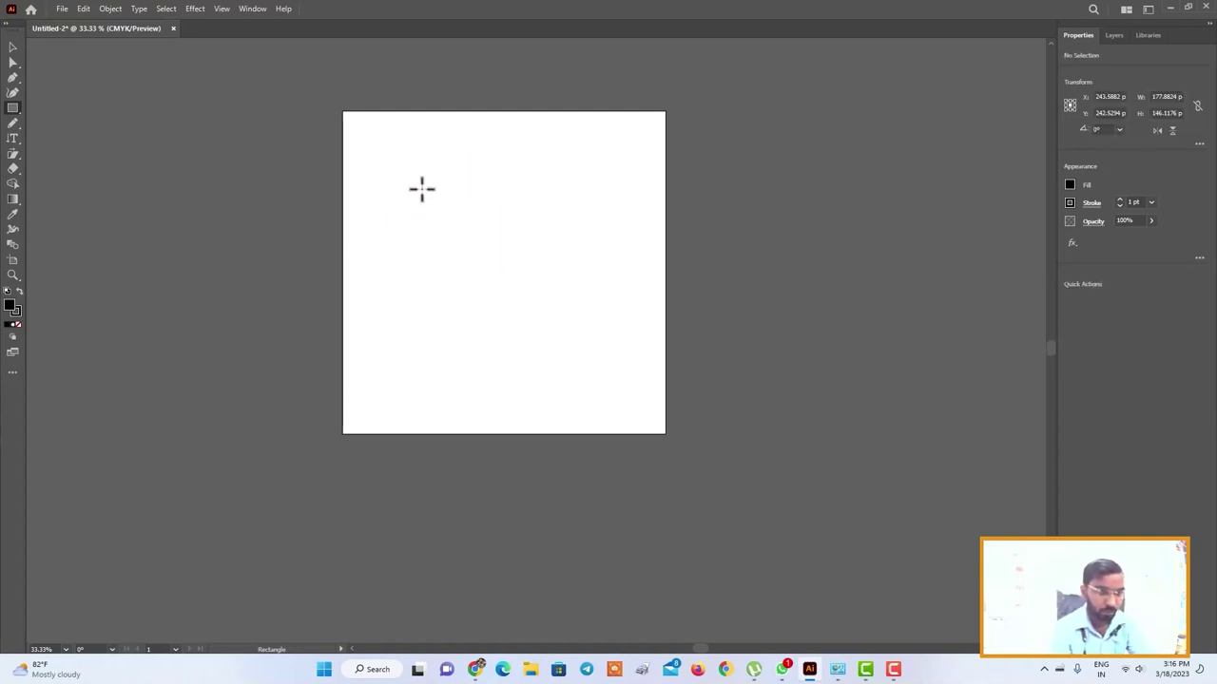
click(13, 110)
click(43, 123)
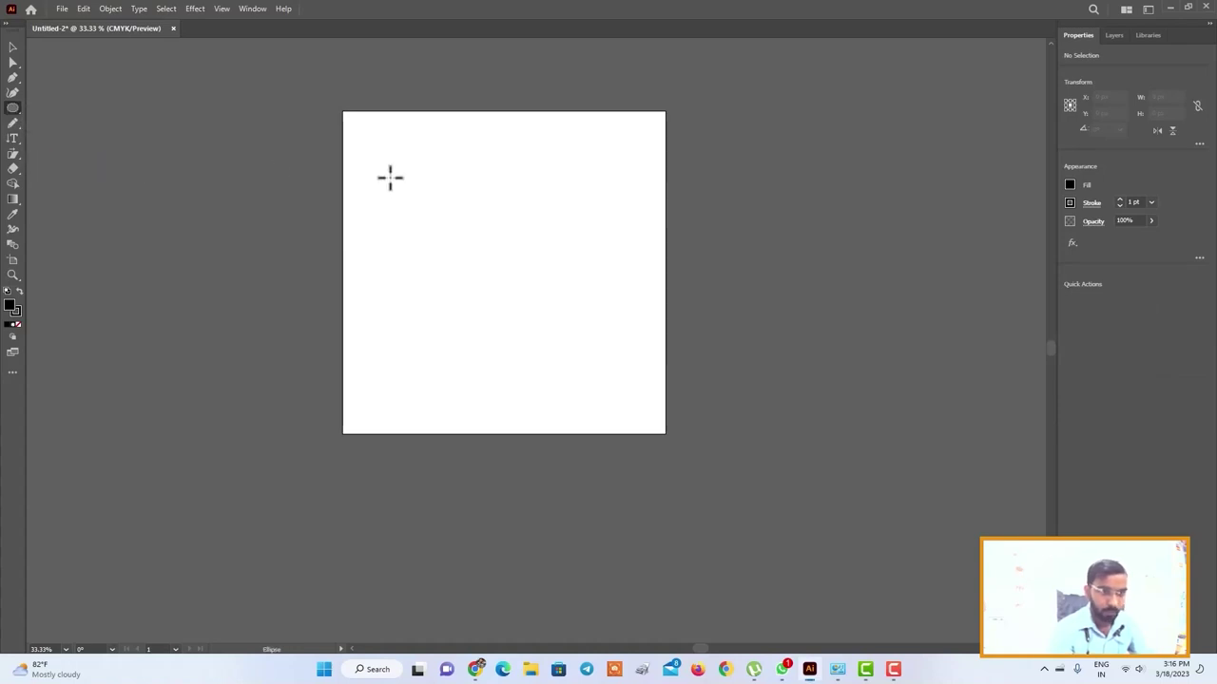
drag(389, 178, 439, 229)
drag(464, 184, 513, 239)
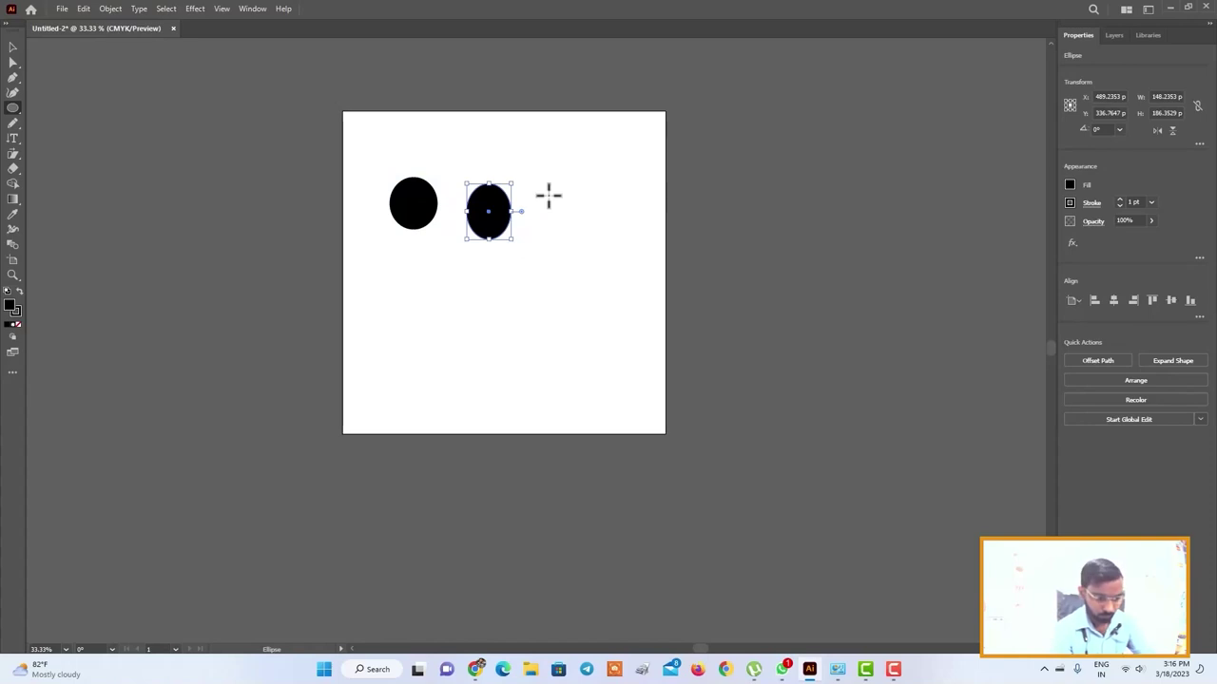
key(Delete)
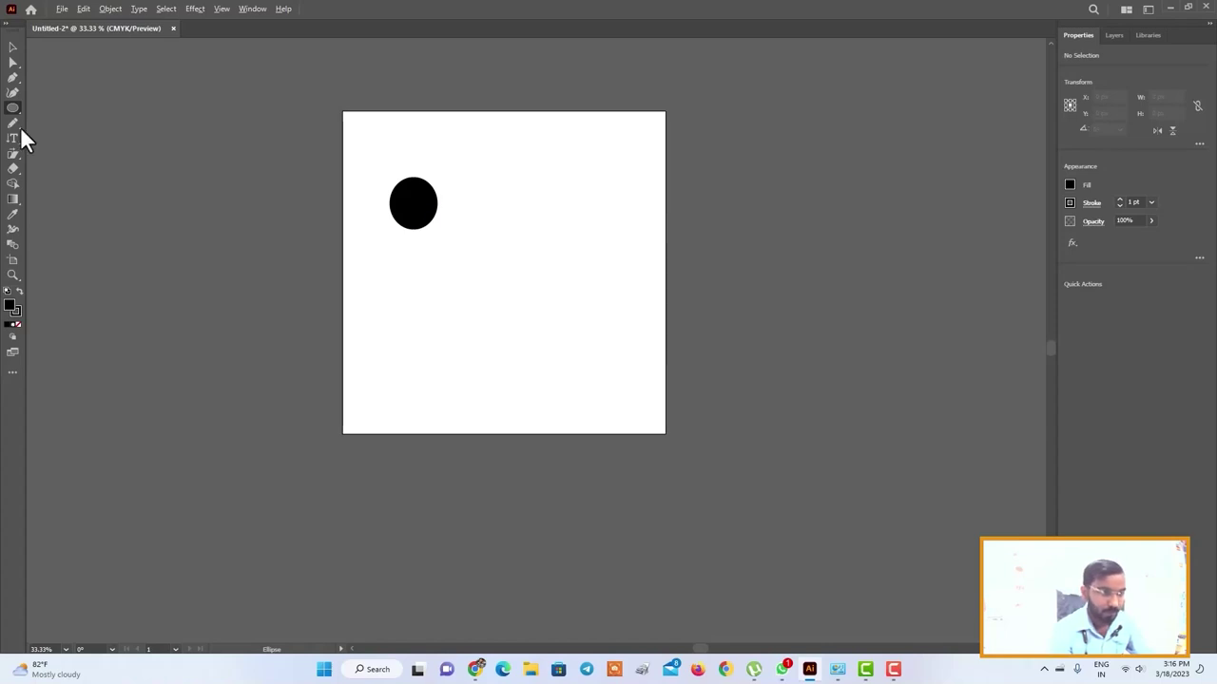
Step: Copy the ellipse into a row of four circles and align their vertical centres
click(13, 46)
click(413, 224)
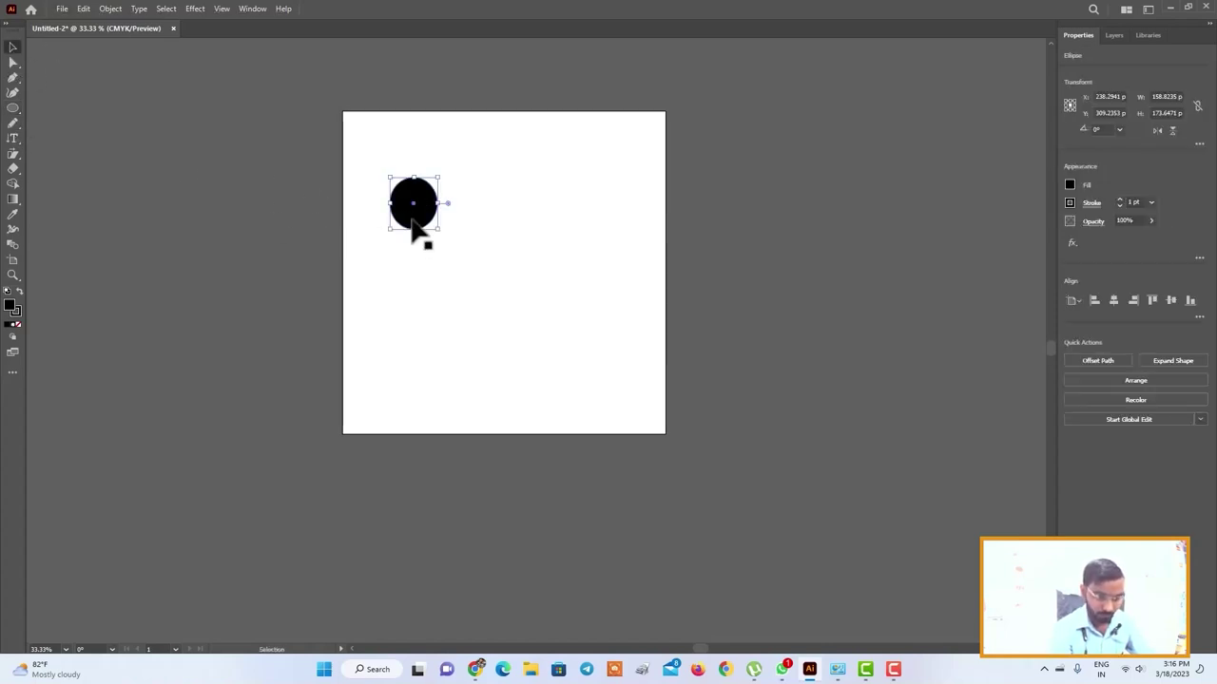
drag(413, 224, 472, 224)
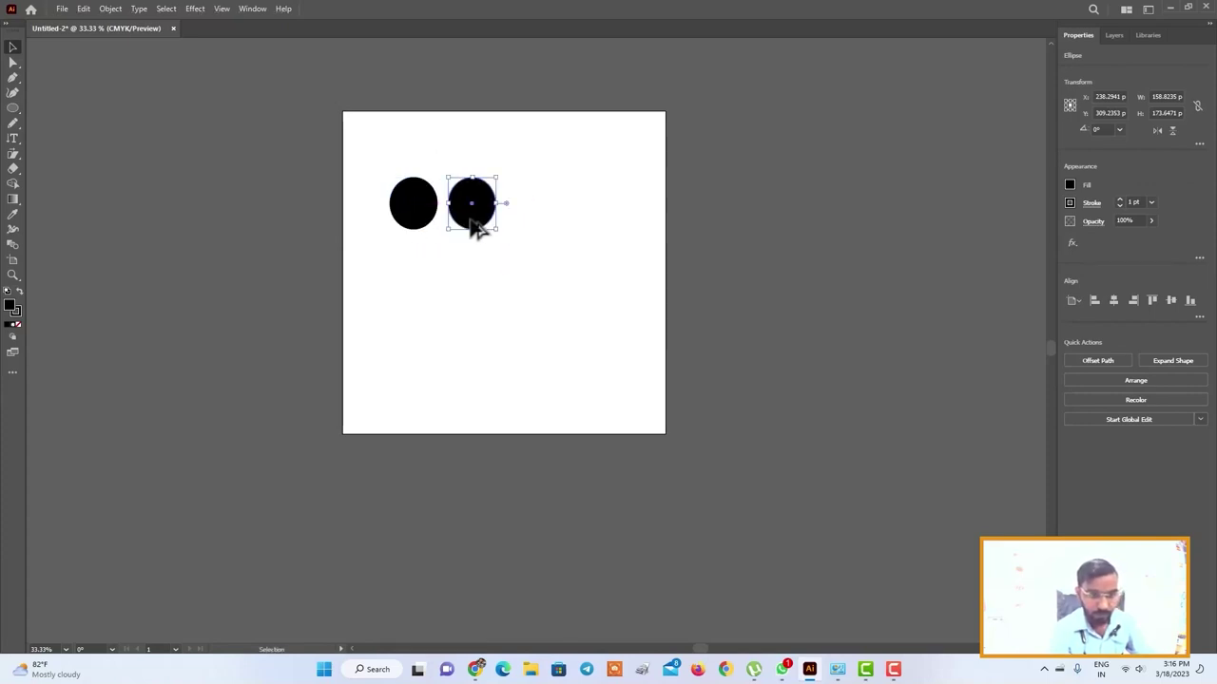
drag(471, 225, 602, 222)
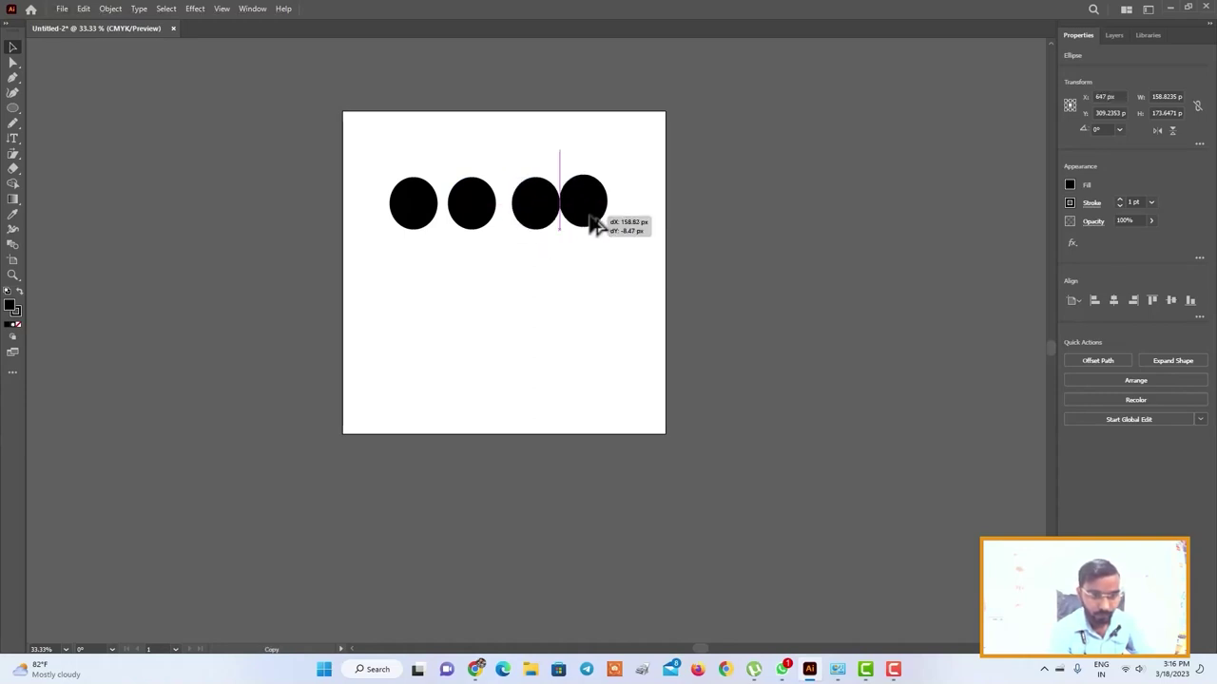
drag(323, 183, 664, 237)
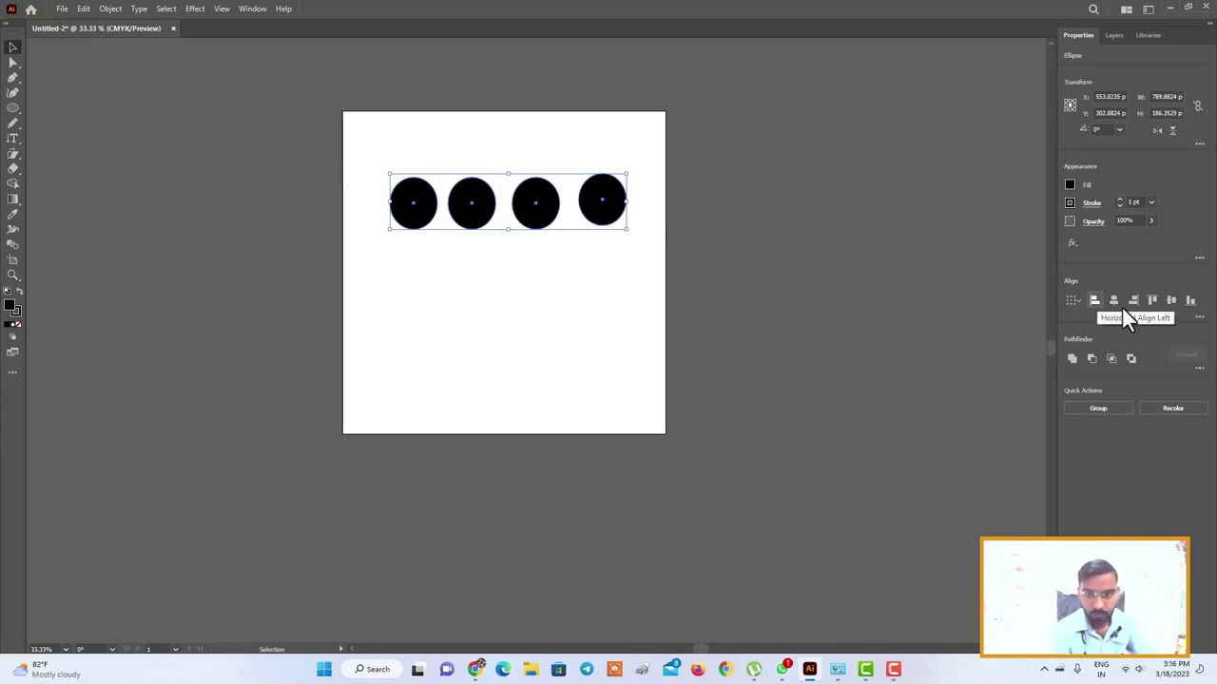
click(1172, 297)
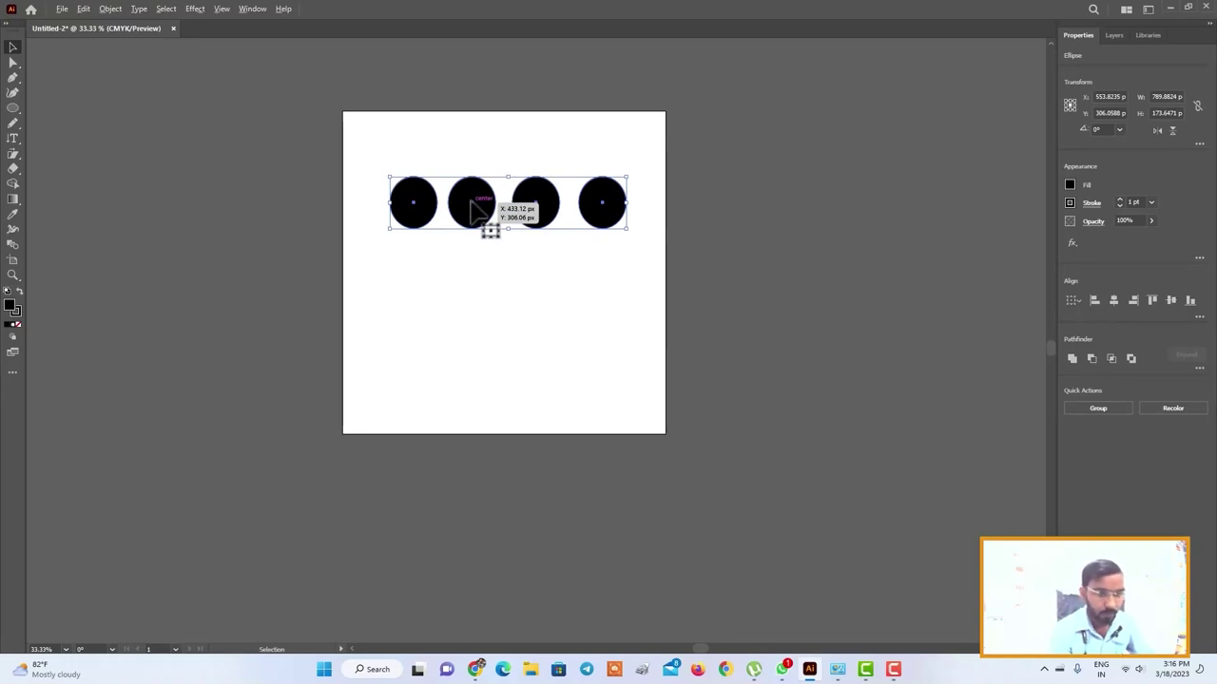
Step: Copy the row of circles downward as new rows and level the top row
drag(478, 211, 480, 411)
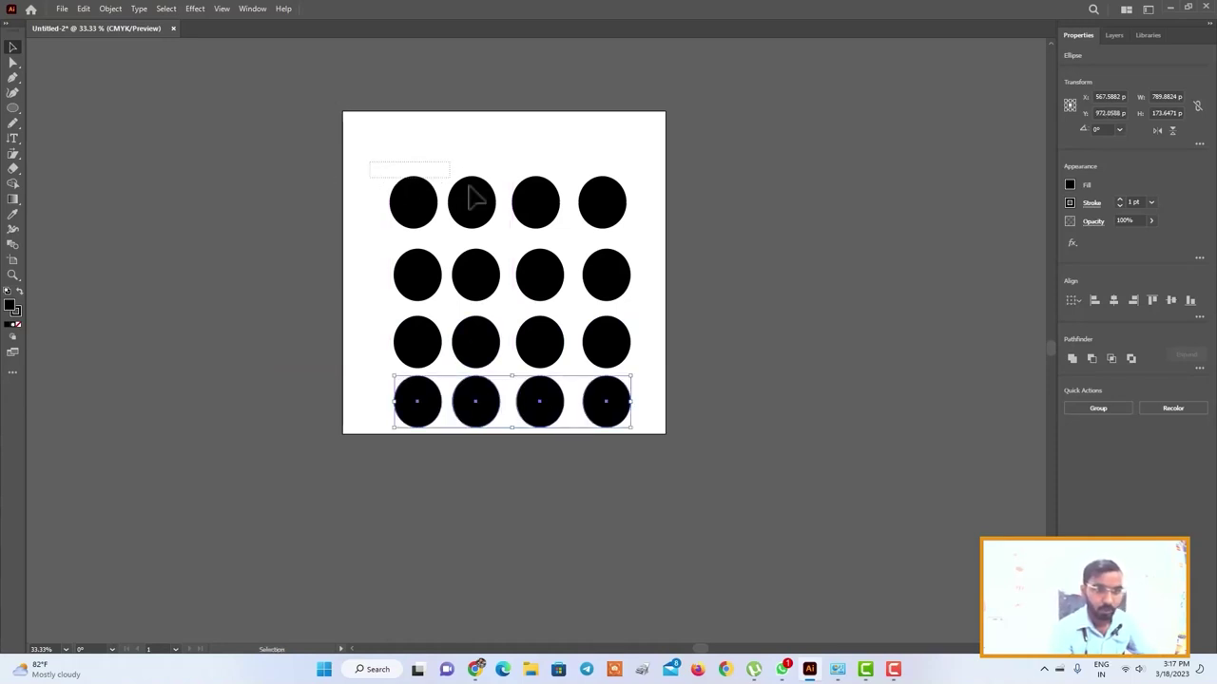
drag(369, 161, 656, 234)
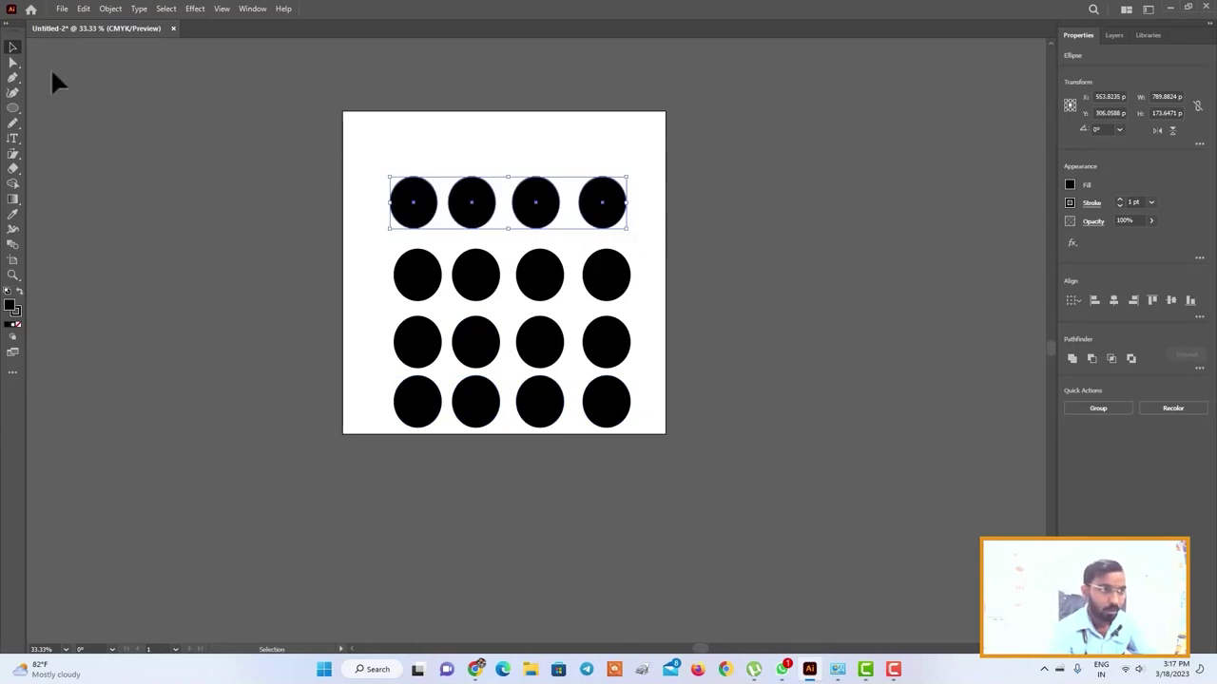
mouse_move(628, 175)
mouse_down()
mouse_move(640, 198)
mouse_move(494, 233)
mouse_move(631, 211)
mouse_up()
click(602, 158)
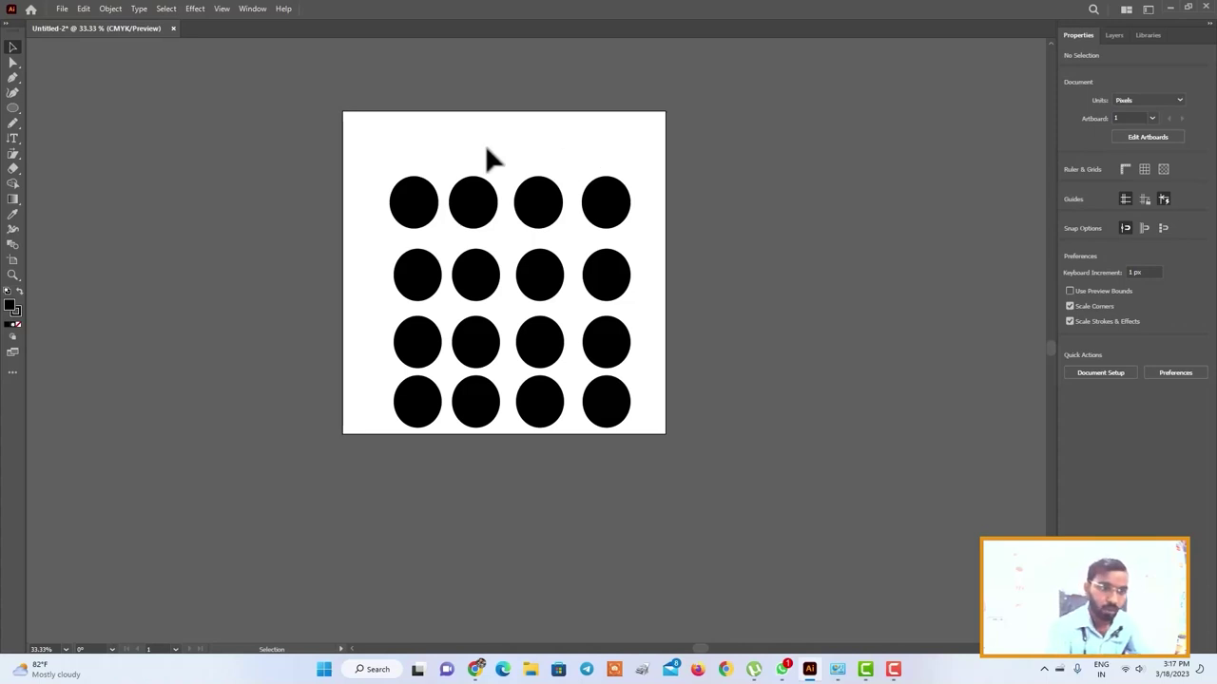
Step: Select all sixteen circles and begin shearing the grid with the Shear tool
drag(363, 152, 676, 392)
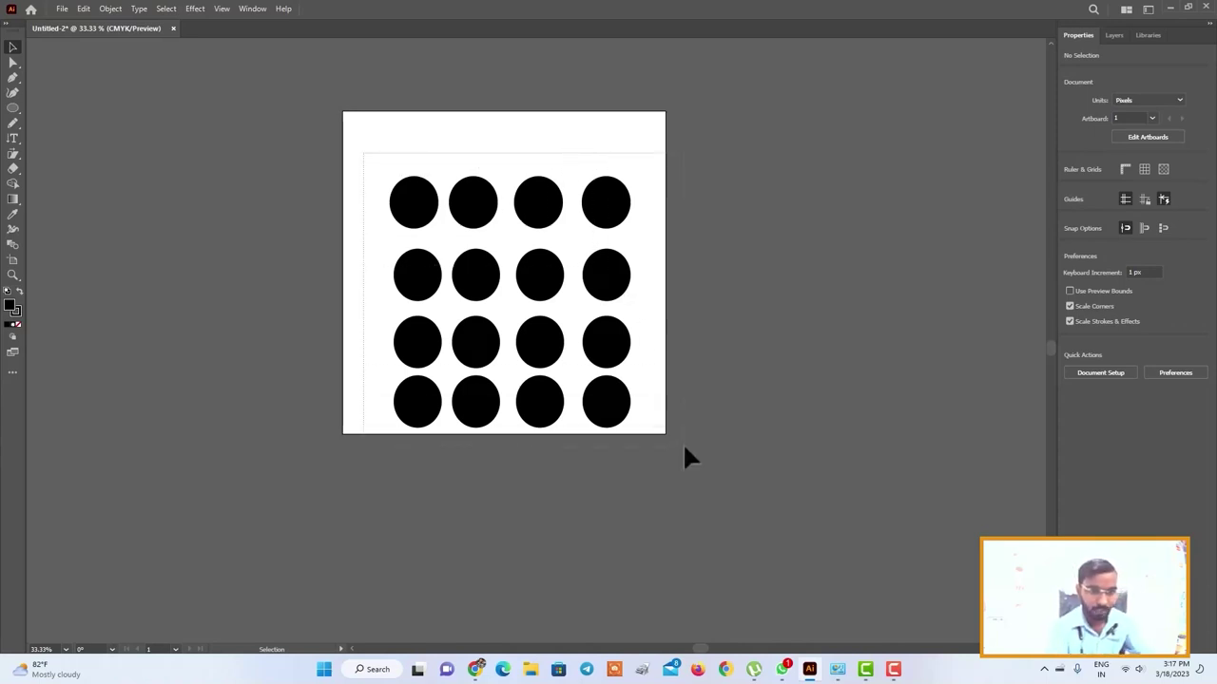
drag(684, 448, 685, 448)
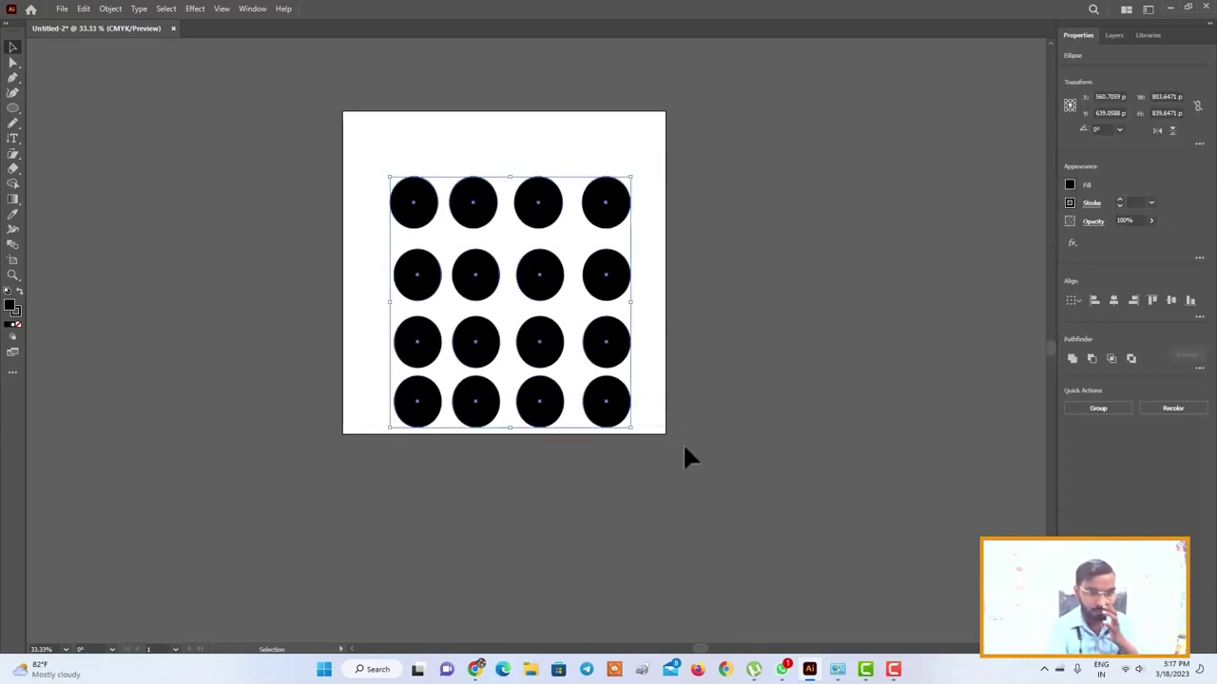
click(13, 154)
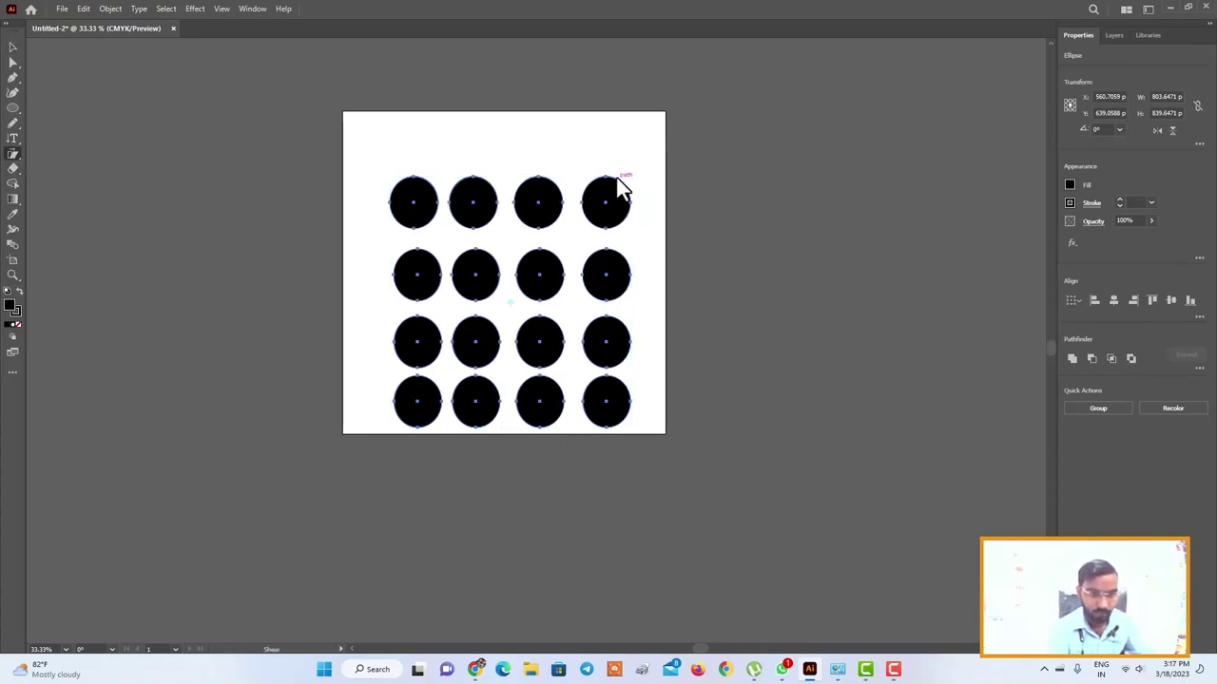
drag(620, 190, 617, 197)
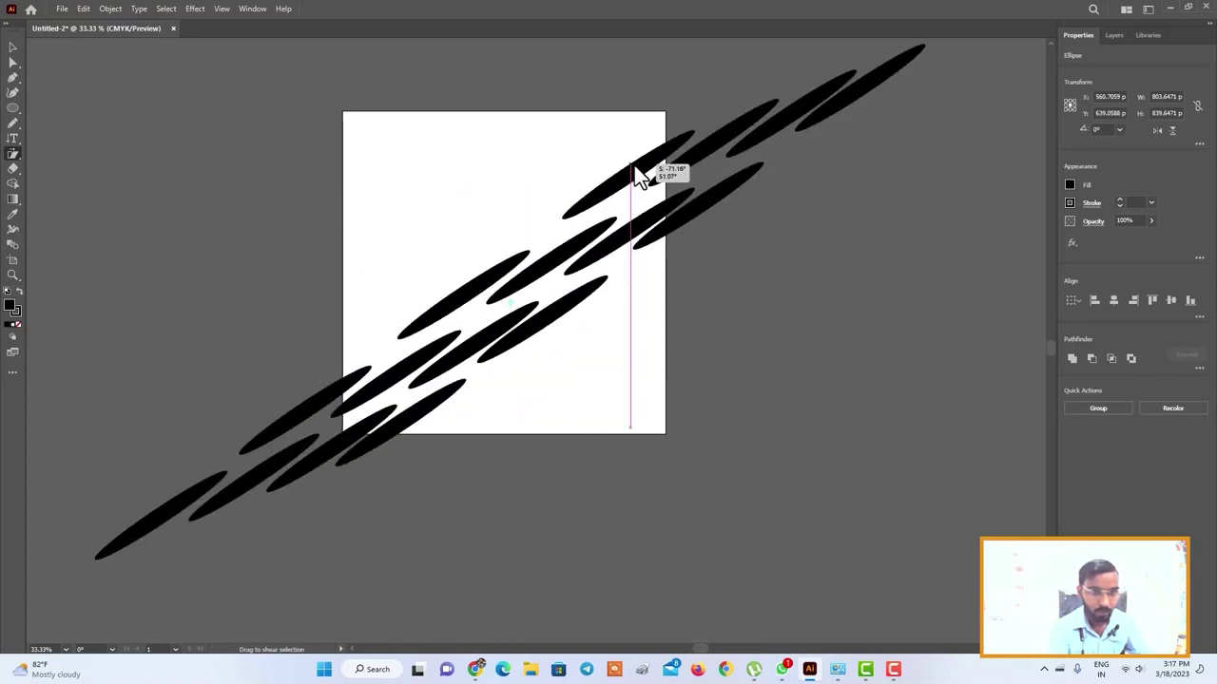
mouse_move(618, 197)
mouse_down()
mouse_move(674, 246)
mouse_move(639, 271)
mouse_move(658, 211)
mouse_move(647, 239)
mouse_move(646, 225)
mouse_move(632, 238)
mouse_up()
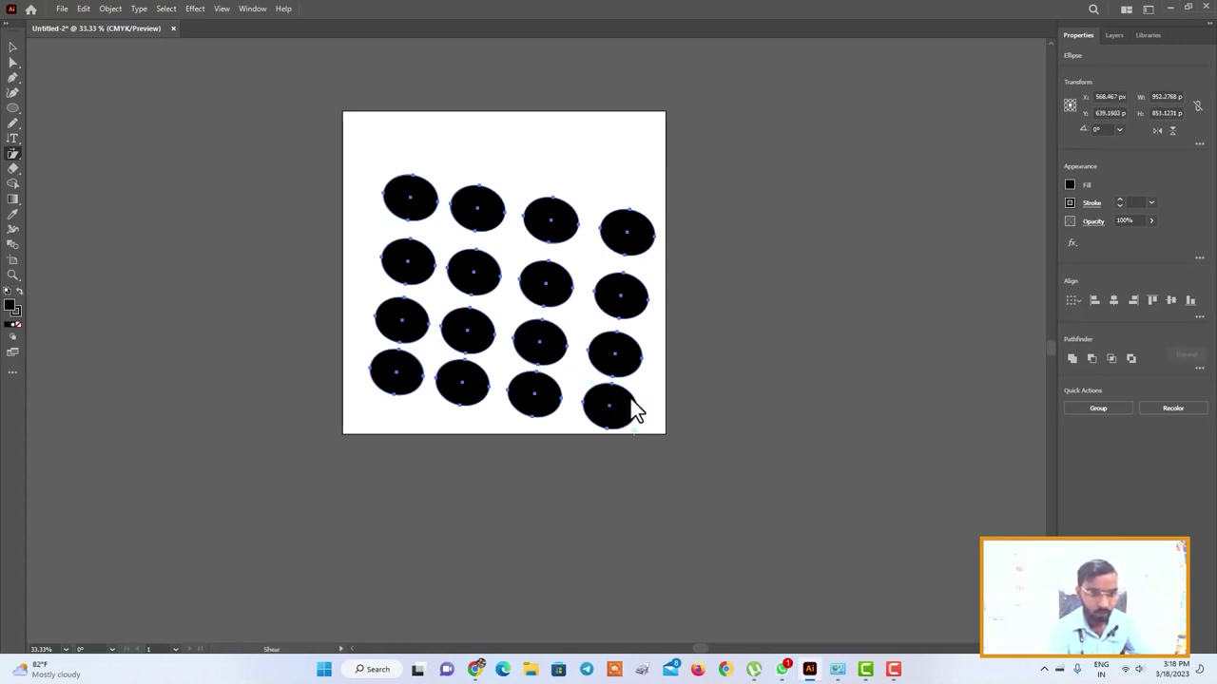
Step: Adjust the shear back and forth until the ellipses slant into tilted rows
drag(652, 227, 627, 234)
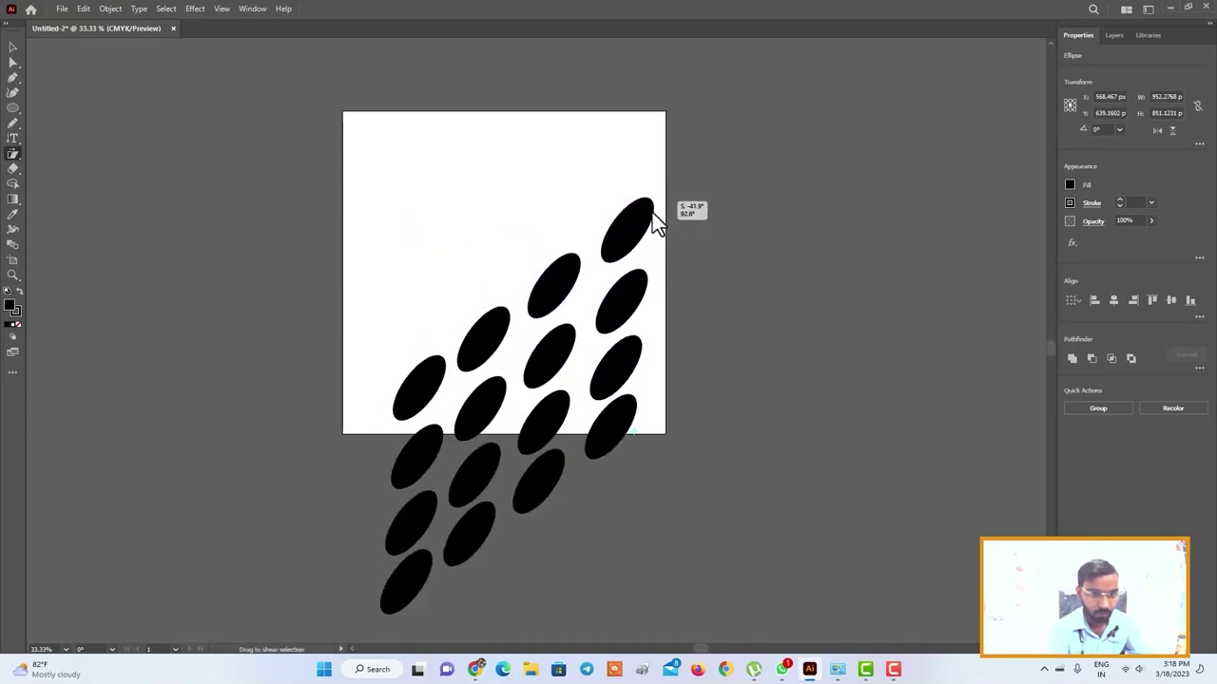
drag(626, 235, 645, 234)
drag(633, 431, 642, 335)
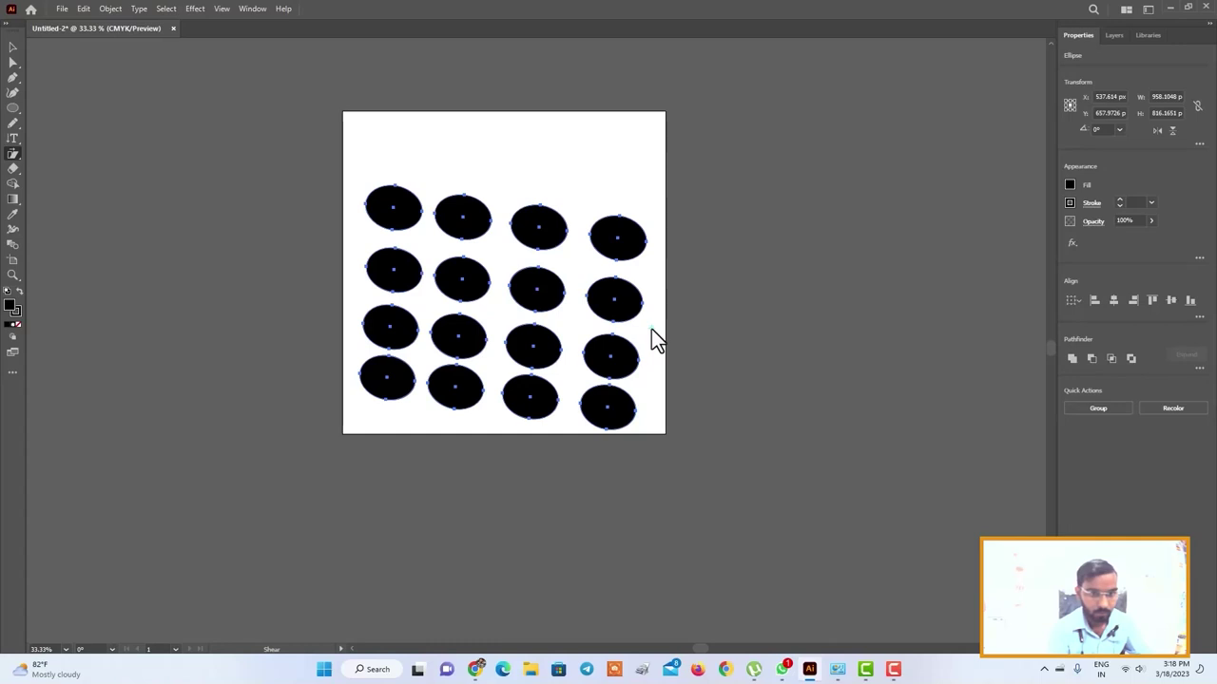
mouse_move(371, 274)
mouse_down()
mouse_move(414, 279)
mouse_move(483, 253)
mouse_move(603, 253)
mouse_move(551, 298)
mouse_move(554, 245)
mouse_move(671, 237)
mouse_move(543, 218)
mouse_move(426, 298)
mouse_move(508, 217)
mouse_move(472, 257)
mouse_move(514, 232)
mouse_move(451, 263)
mouse_move(499, 231)
mouse_up()
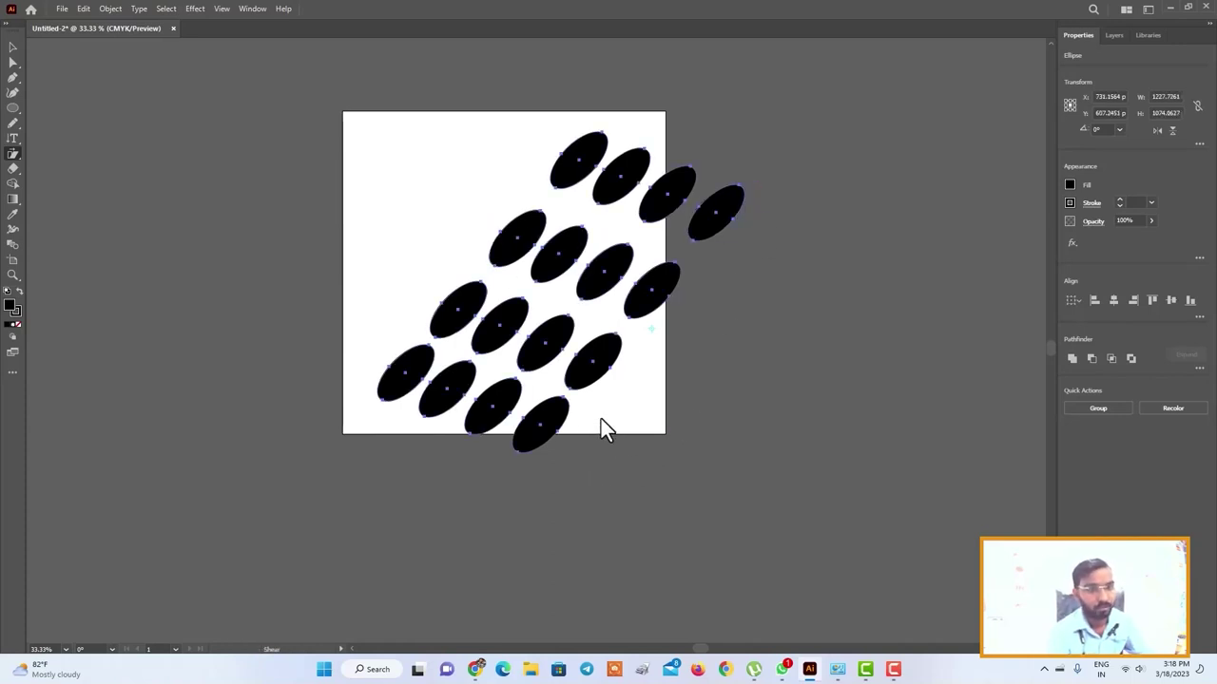
Step: Settle the grid's shear into tall tilted ovals in diagonal rows, then return to selection
mouse_move(539, 441)
mouse_down()
mouse_move(504, 426)
mouse_move(510, 361)
mouse_move(573, 397)
mouse_move(577, 263)
mouse_move(655, 245)
mouse_move(554, 323)
mouse_move(563, 390)
mouse_move(595, 408)
mouse_move(602, 359)
mouse_move(663, 309)
mouse_move(625, 319)
mouse_move(541, 409)
mouse_up()
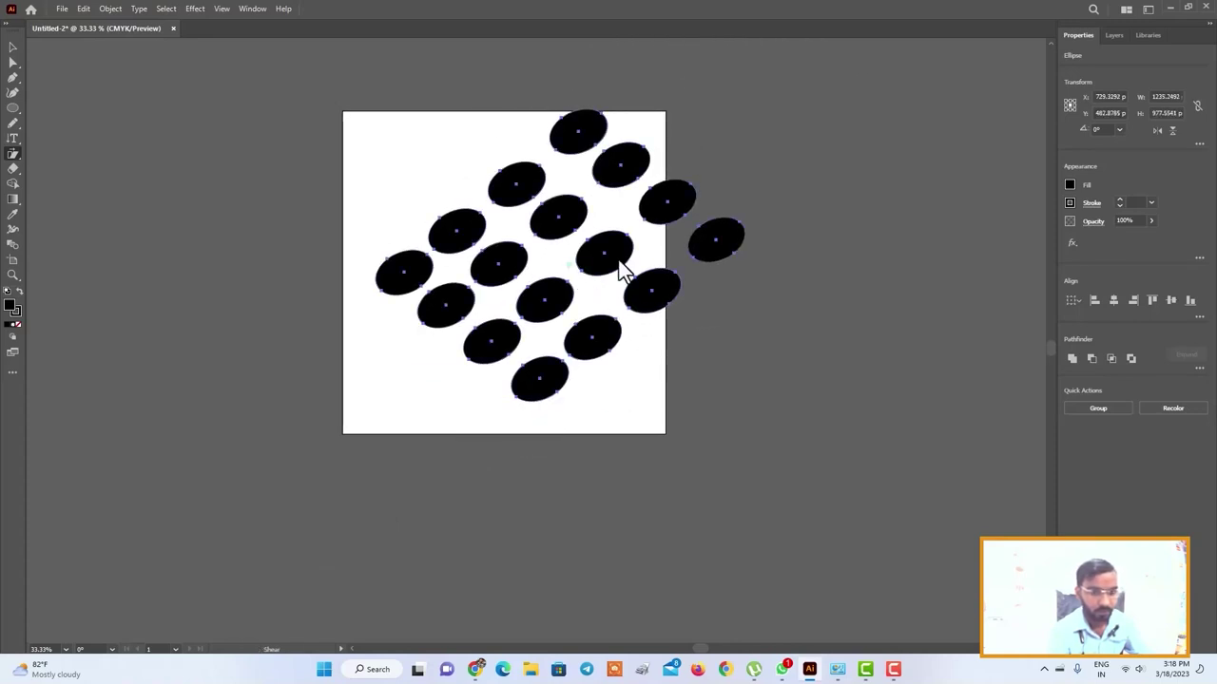
mouse_move(748, 233)
mouse_down()
mouse_move(720, 211)
mouse_move(660, 204)
mouse_move(674, 189)
mouse_move(662, 185)
mouse_up()
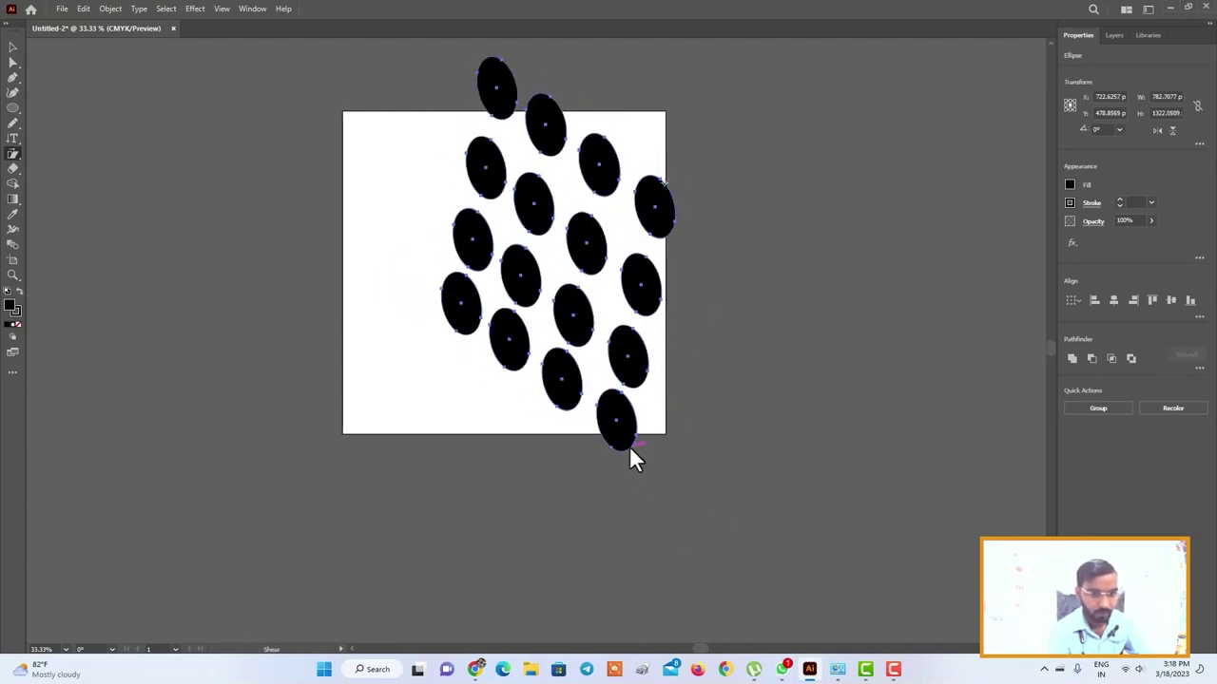
mouse_move(631, 448)
mouse_down()
mouse_move(627, 411)
mouse_move(564, 437)
mouse_up()
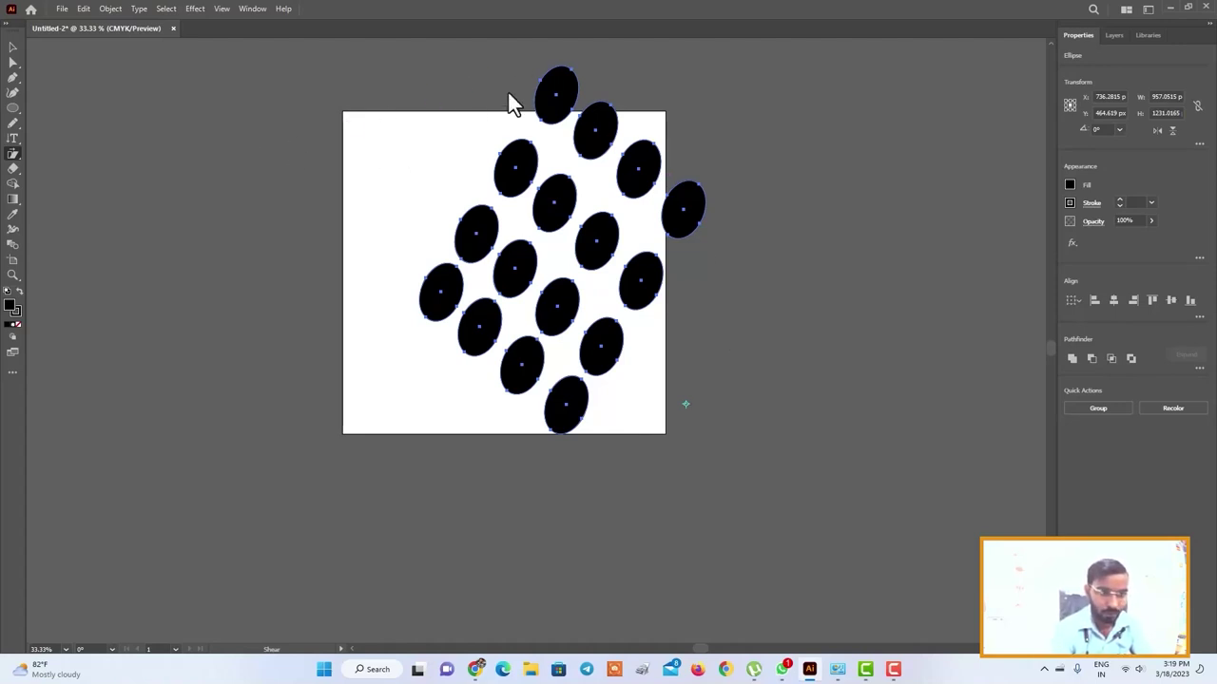
click(13, 48)
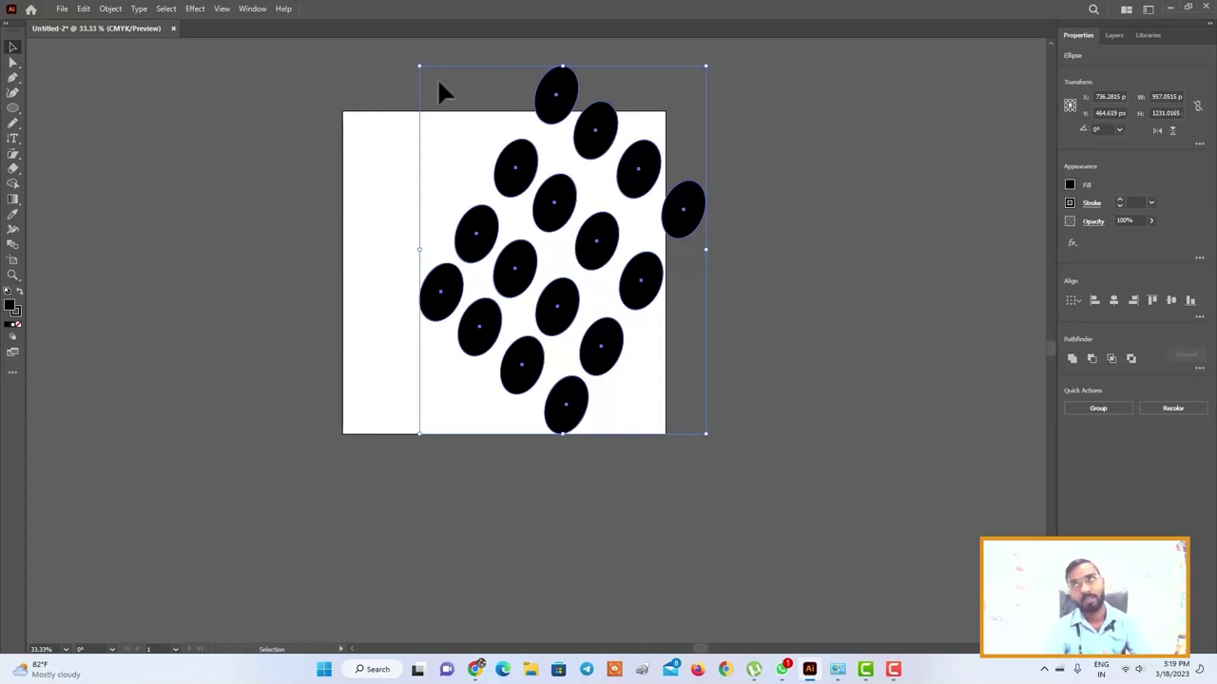
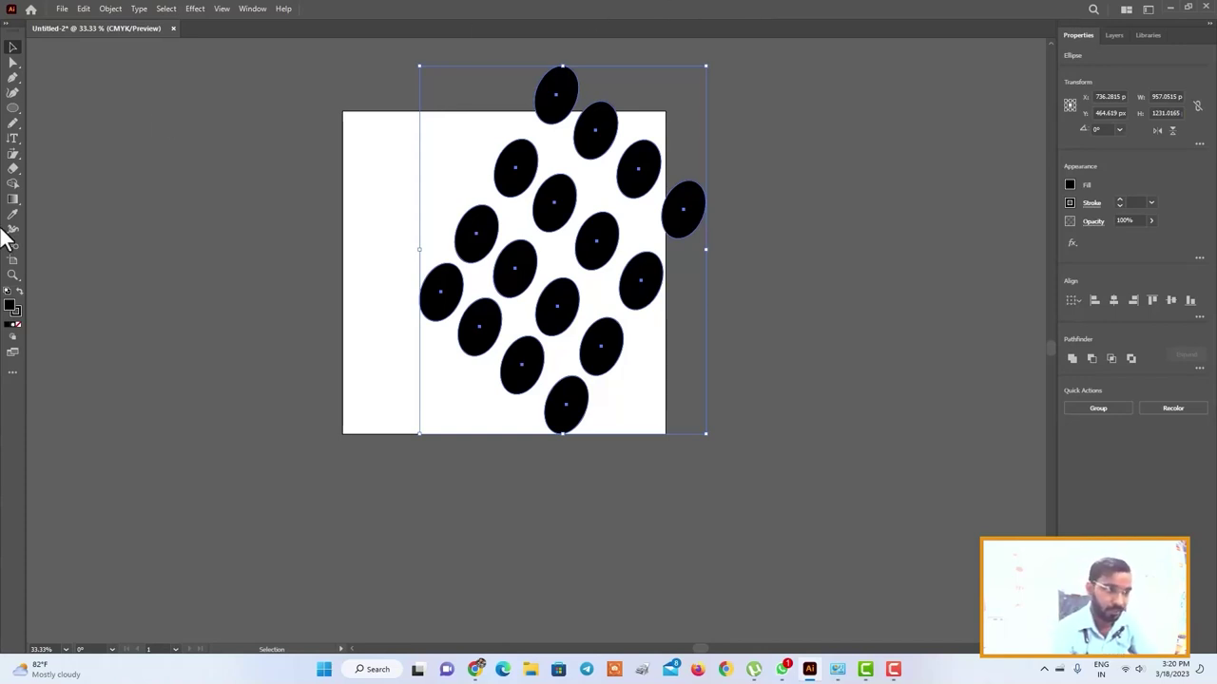
Step: Delete the rotated black ellipse pattern, leaving the artboard blank
key(Delete)
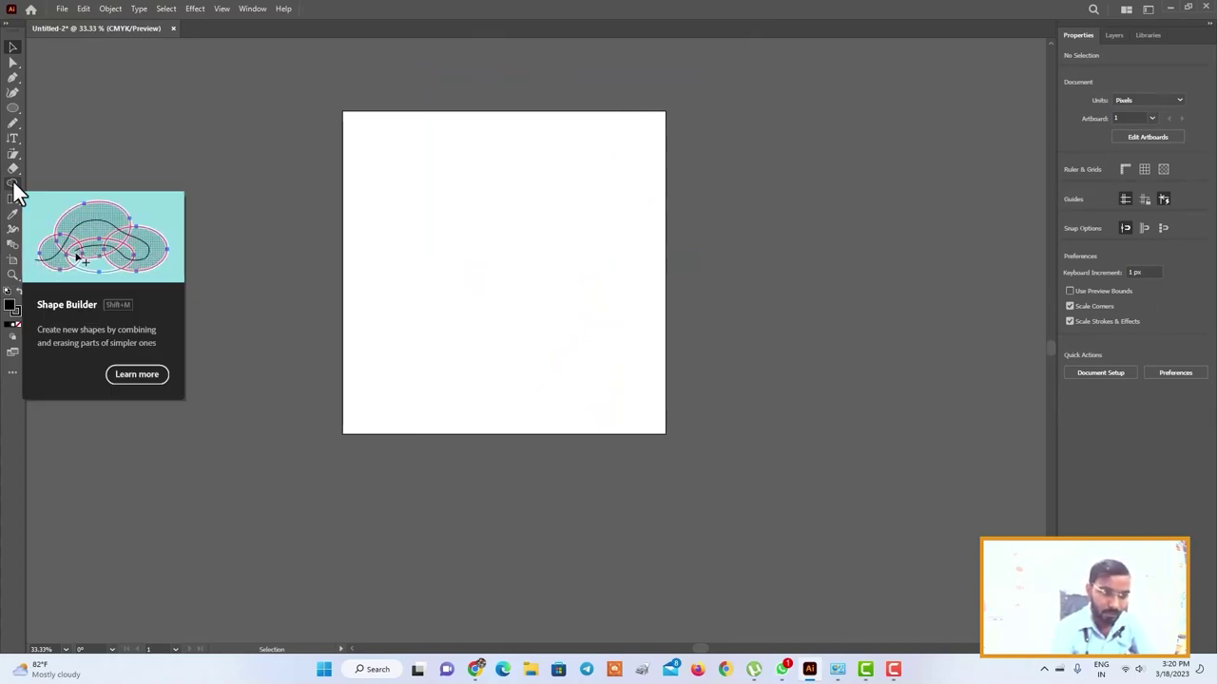
right_click(12, 109)
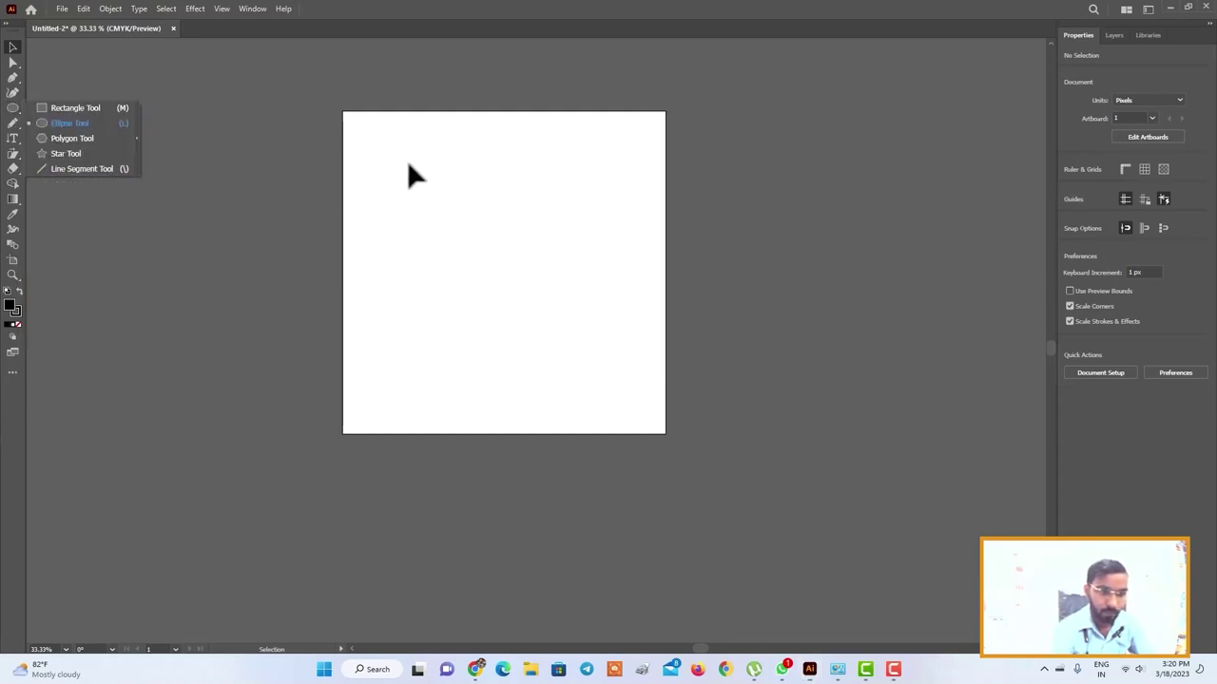
Step: Draw two yellow-filled ellipses side by side, overlapping each other
click(90, 121)
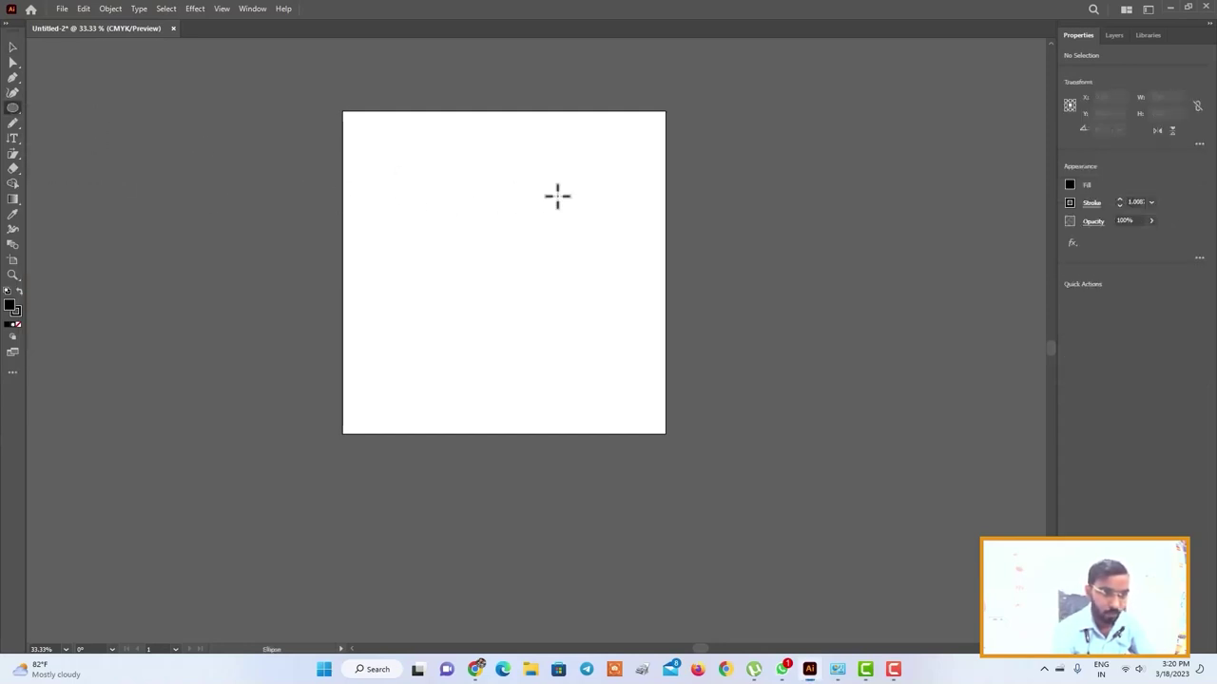
drag(401, 147, 568, 343)
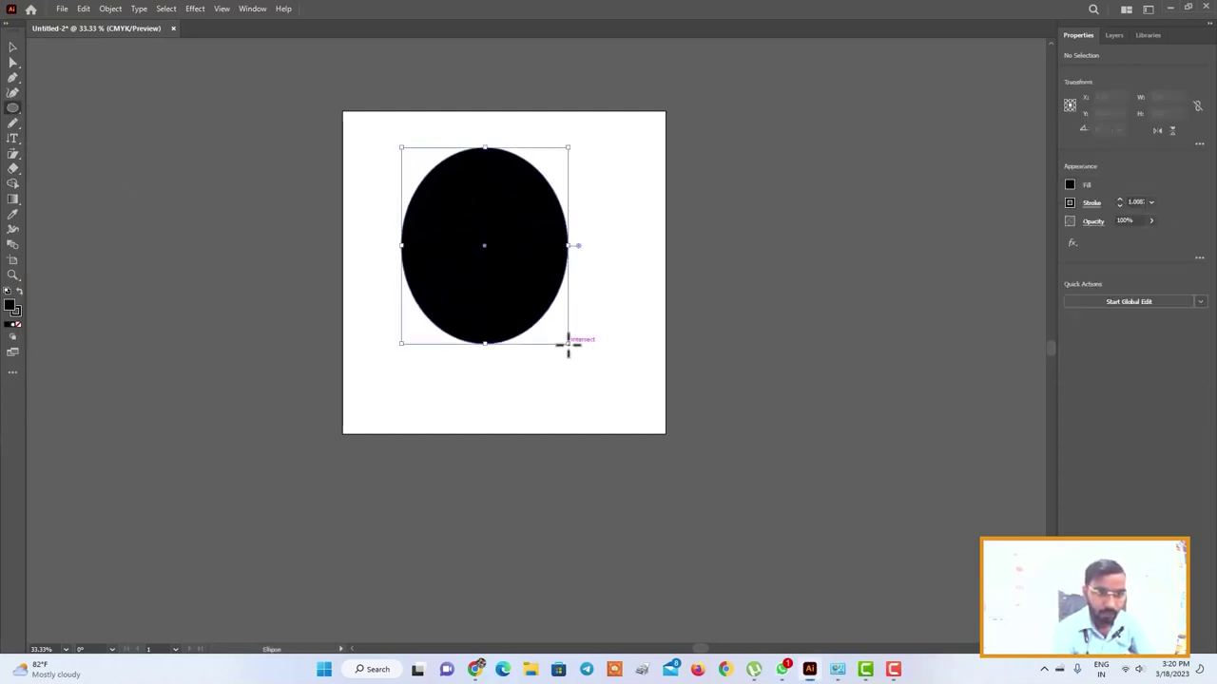
click(1070, 184)
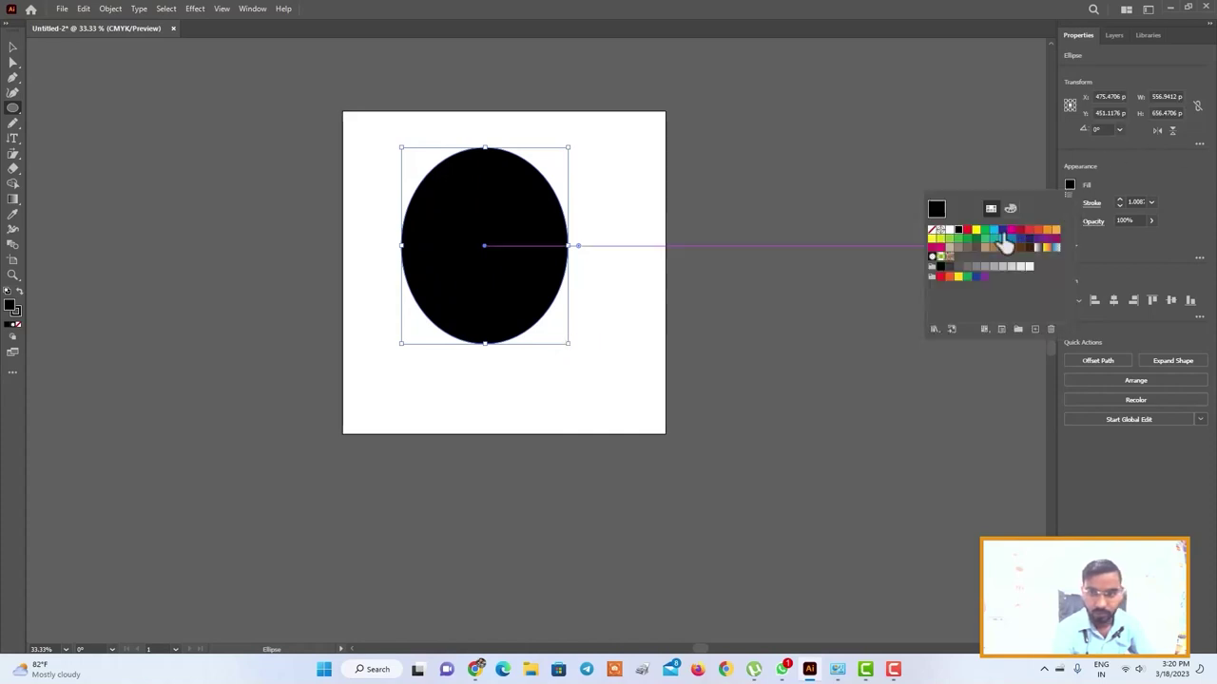
click(976, 231)
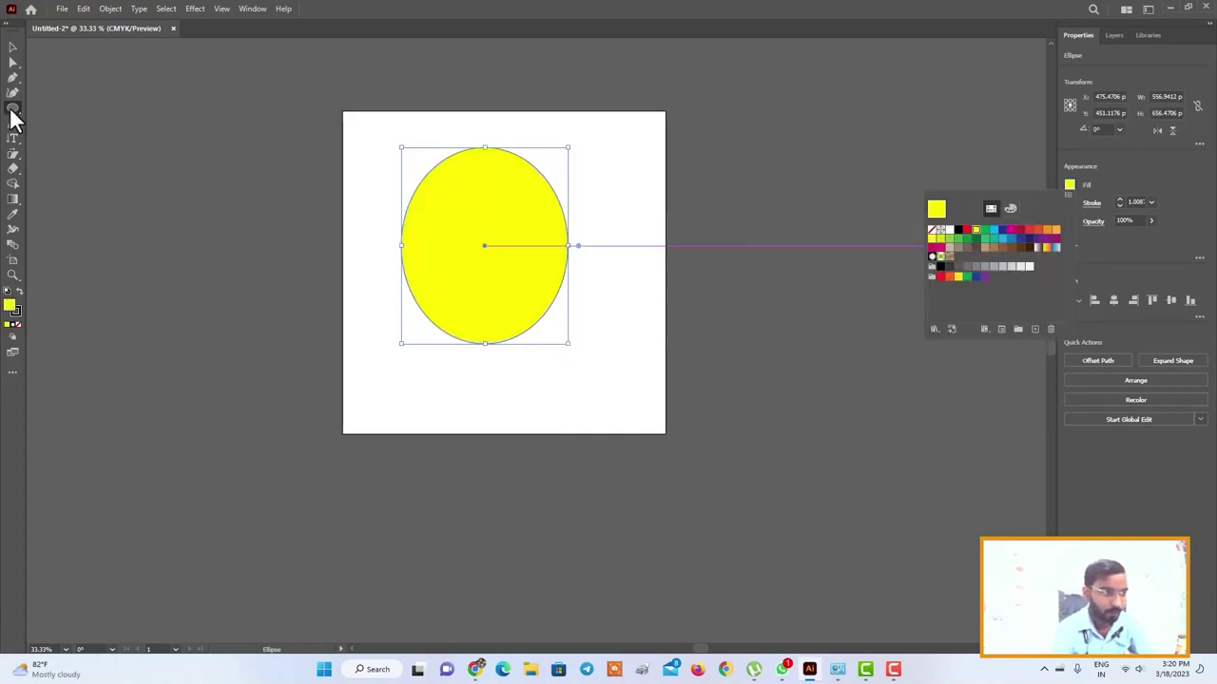
drag(537, 176, 696, 378)
click(12, 50)
drag(608, 238, 589, 217)
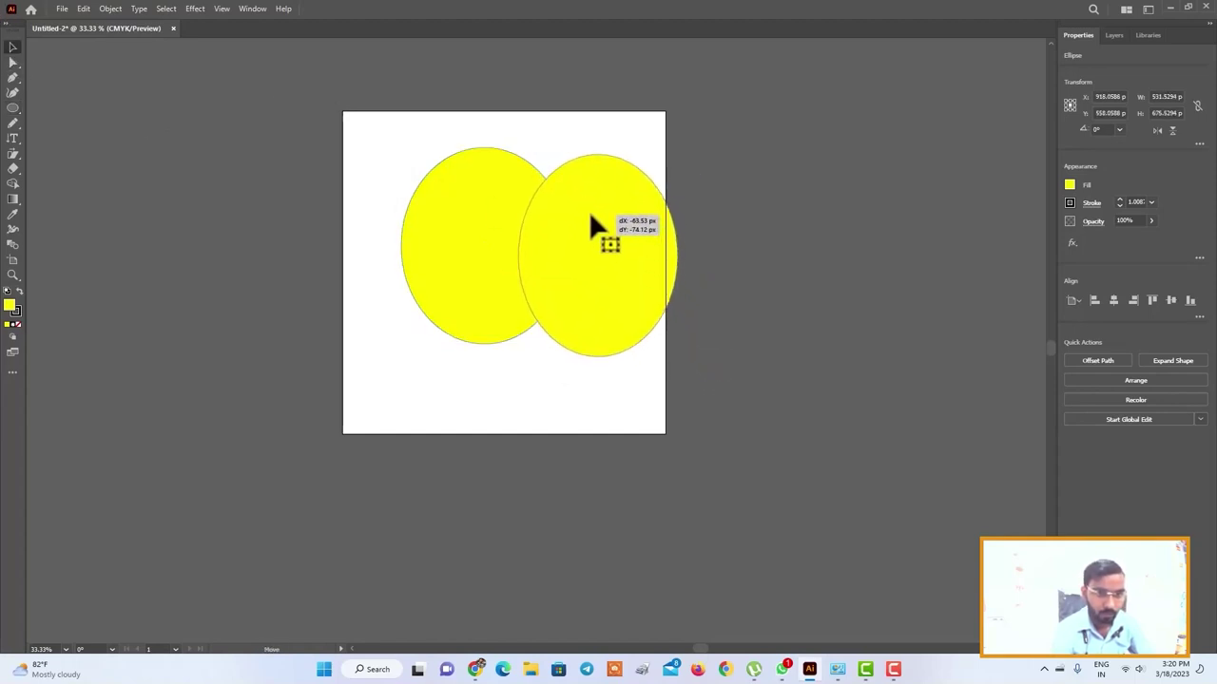
Step: Draw a yellow rectangle across the ellipses' lower halves, shortened to fit inside the artboard
right_click(12, 108)
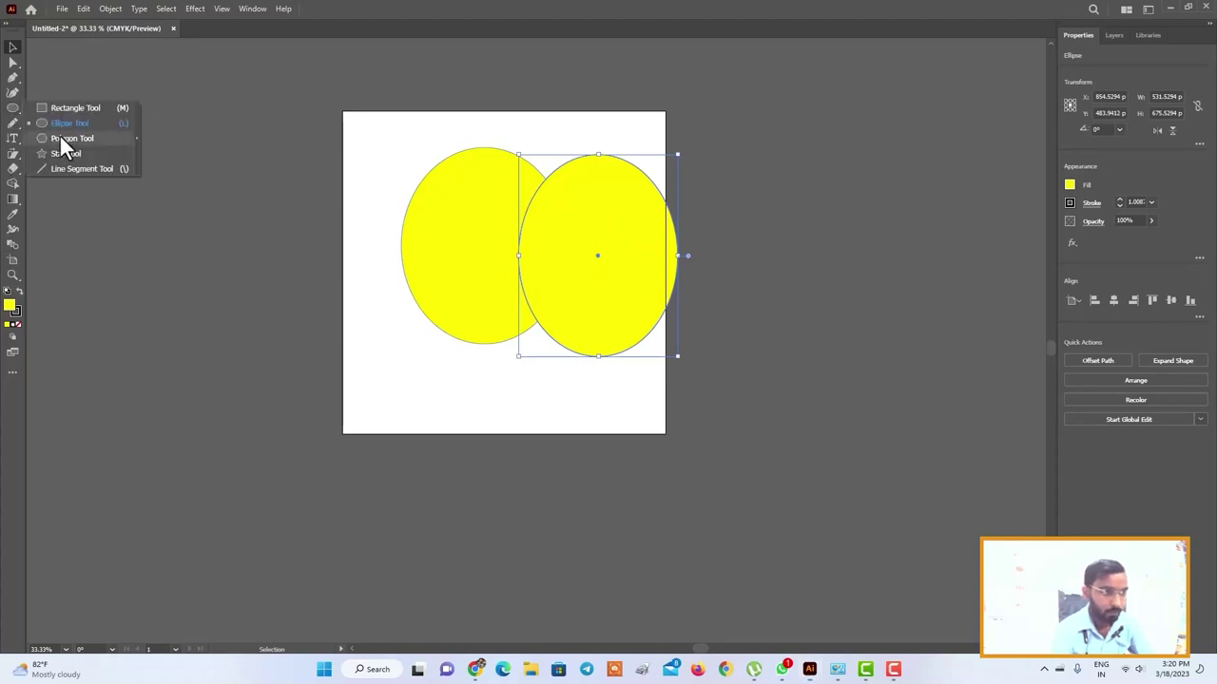
click(59, 109)
drag(364, 295, 668, 453)
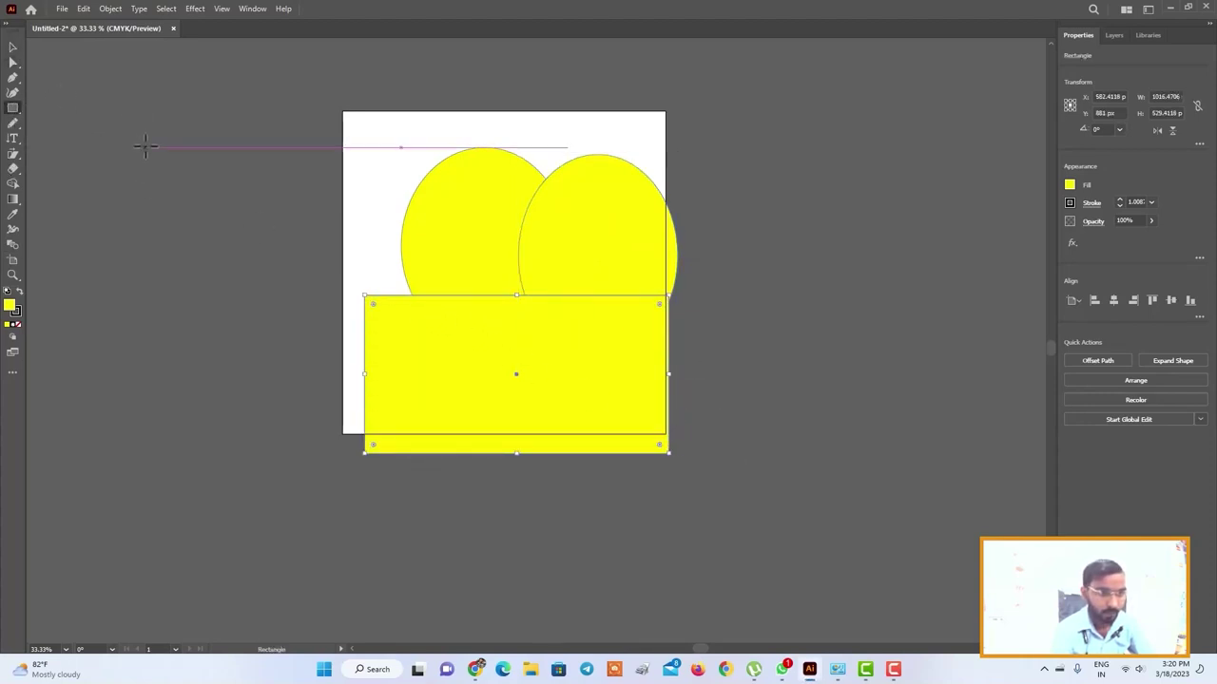
click(13, 47)
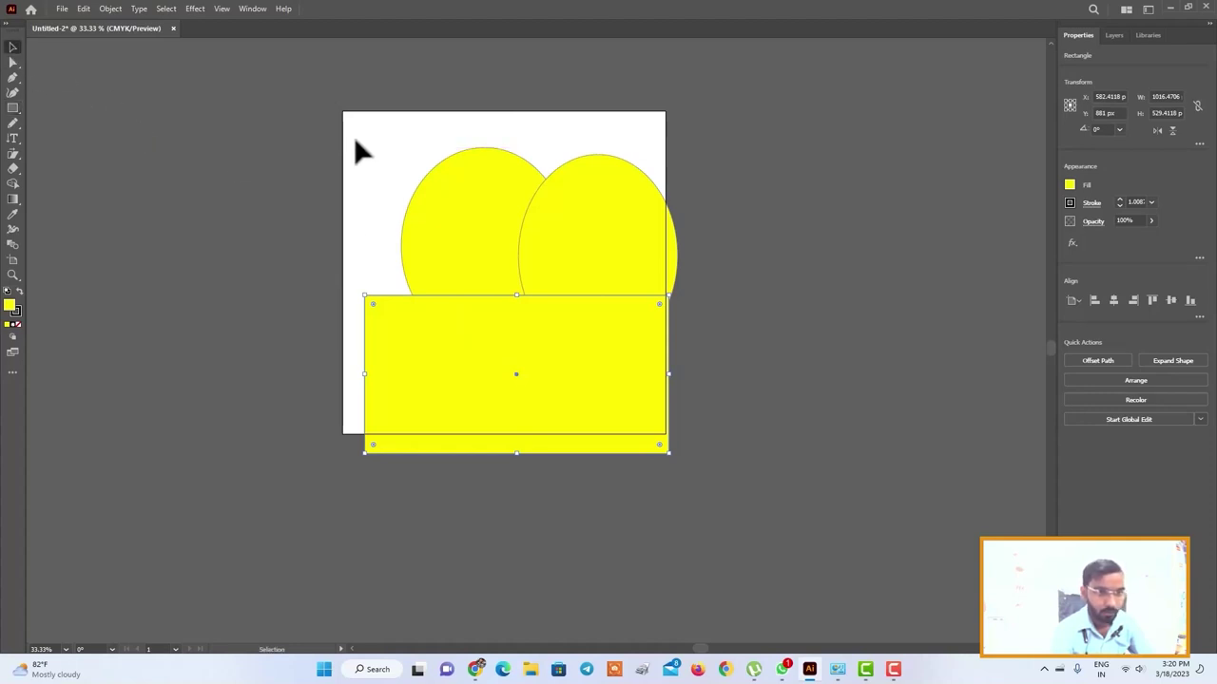
click(355, 139)
click(491, 409)
drag(516, 454, 518, 423)
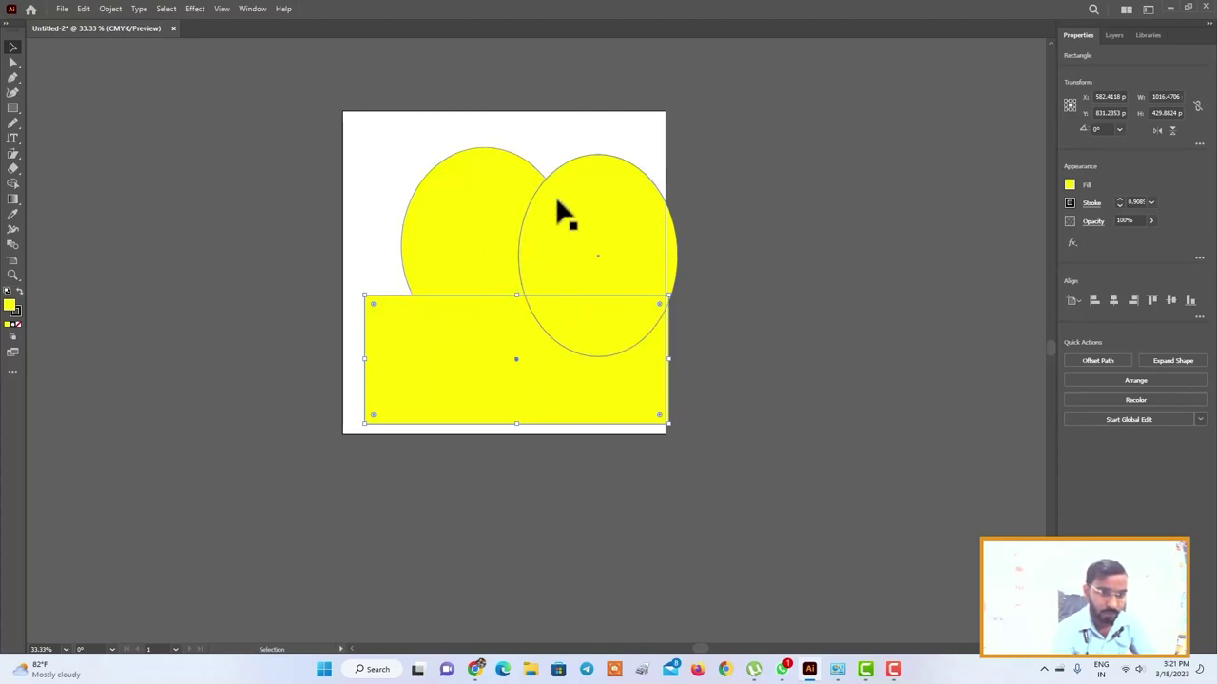
Step: Select all three yellow shapes and group them
key(ctrl+a)
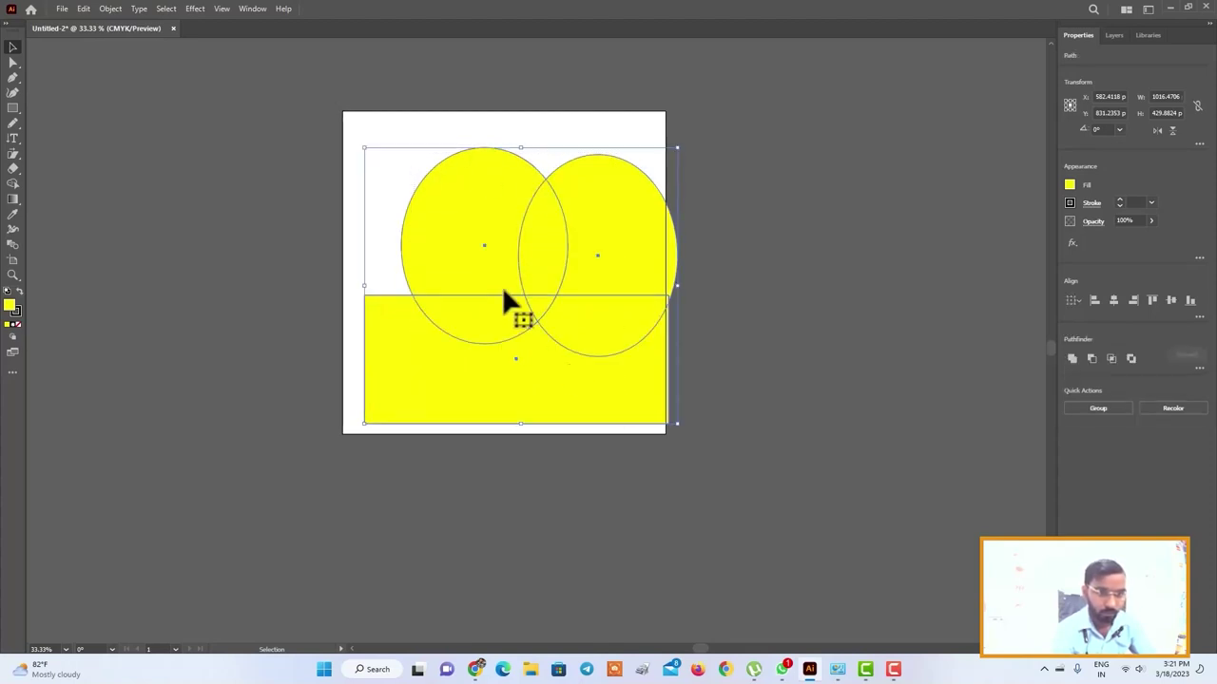
right_click(504, 292)
click(553, 435)
click(893, 329)
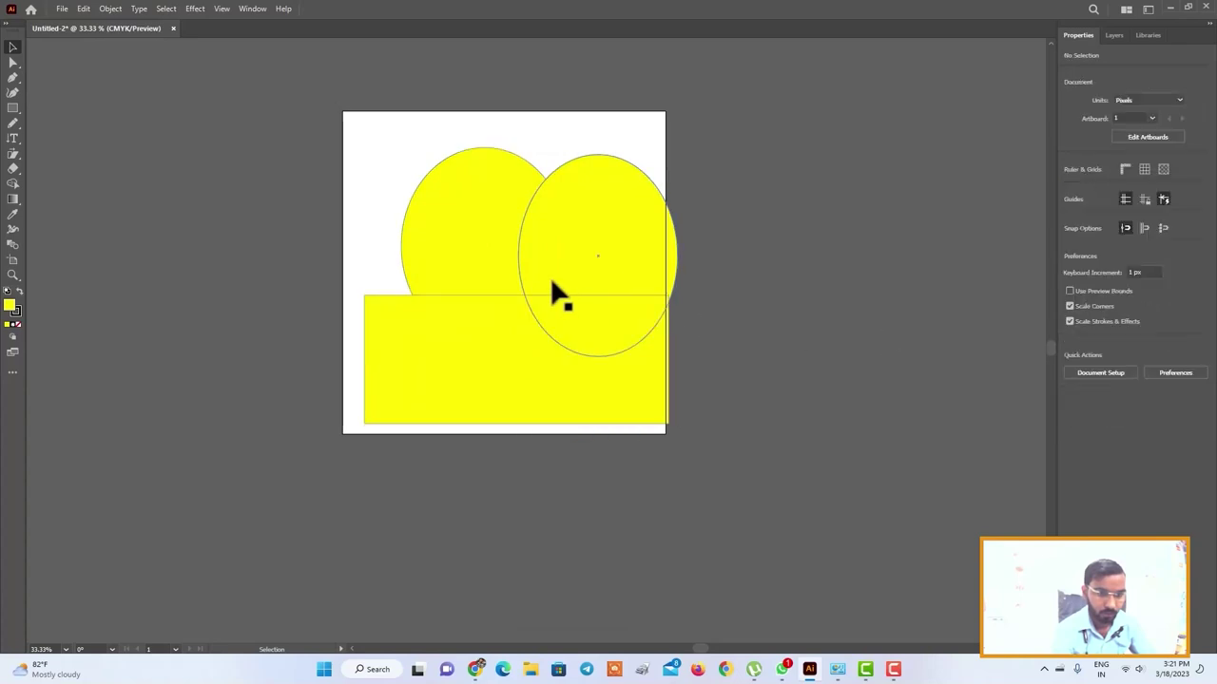
click(544, 280)
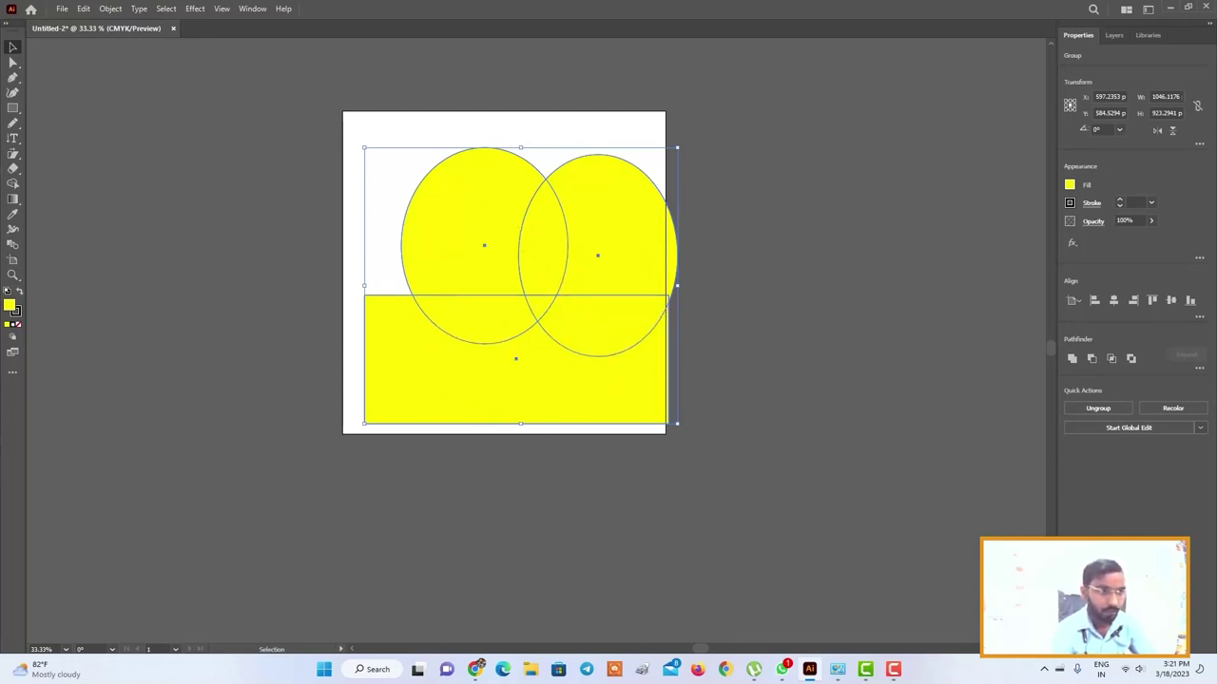
Step: With Shape Builder, delete the ellipse–rectangle overlaps and the lens between the ellipses
click(13, 184)
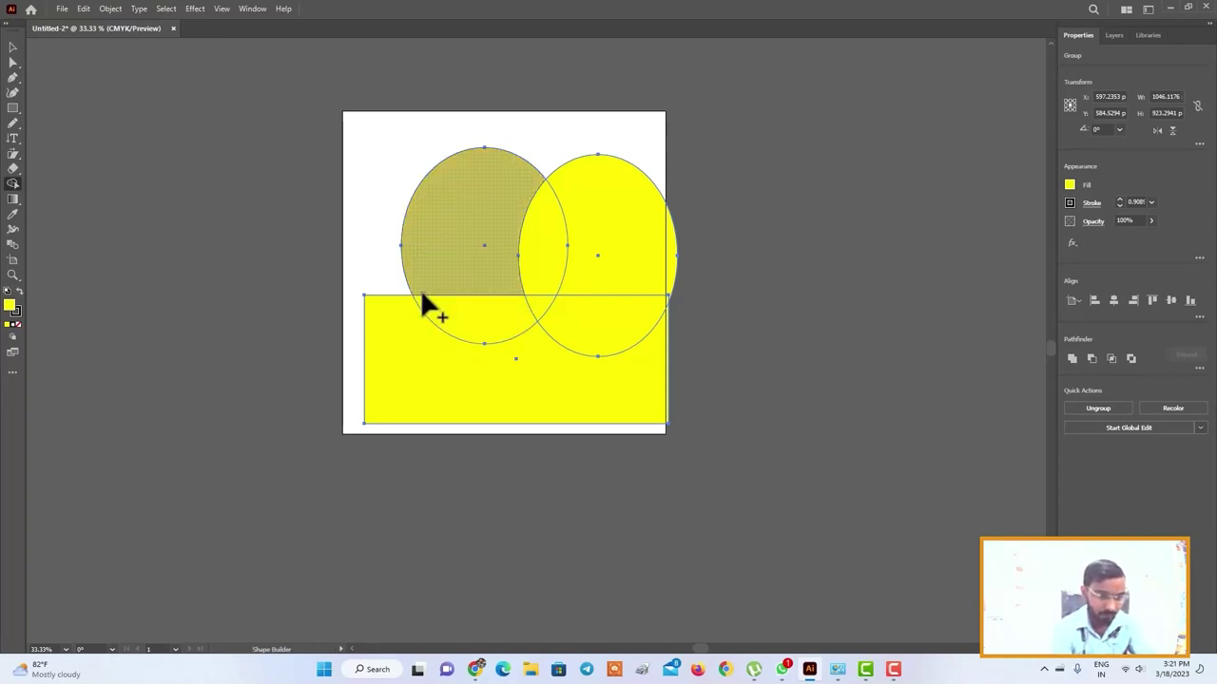
alt+click(471, 327)
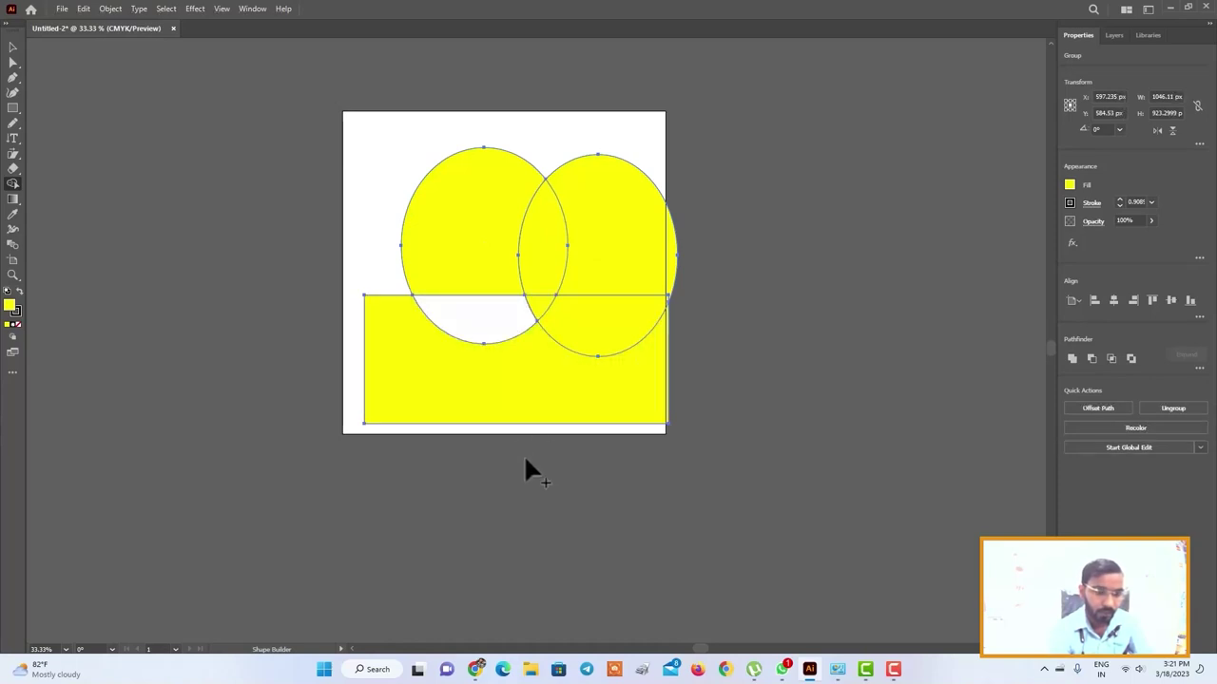
alt+click(582, 326)
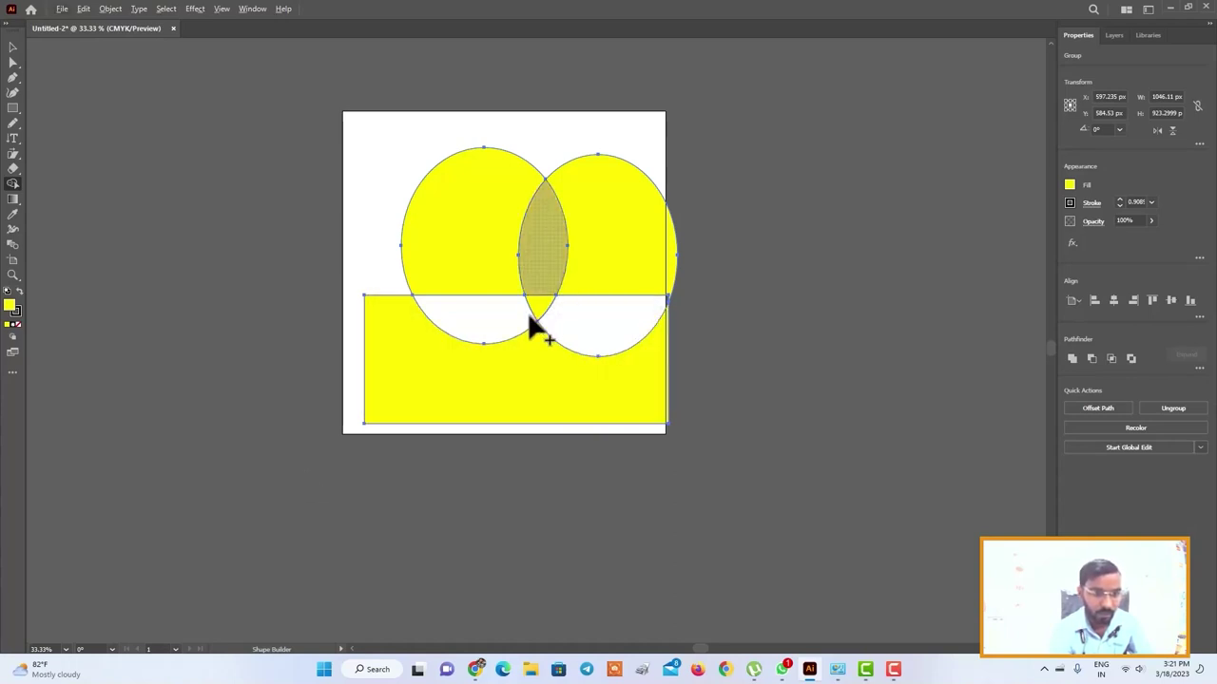
alt+click(542, 238)
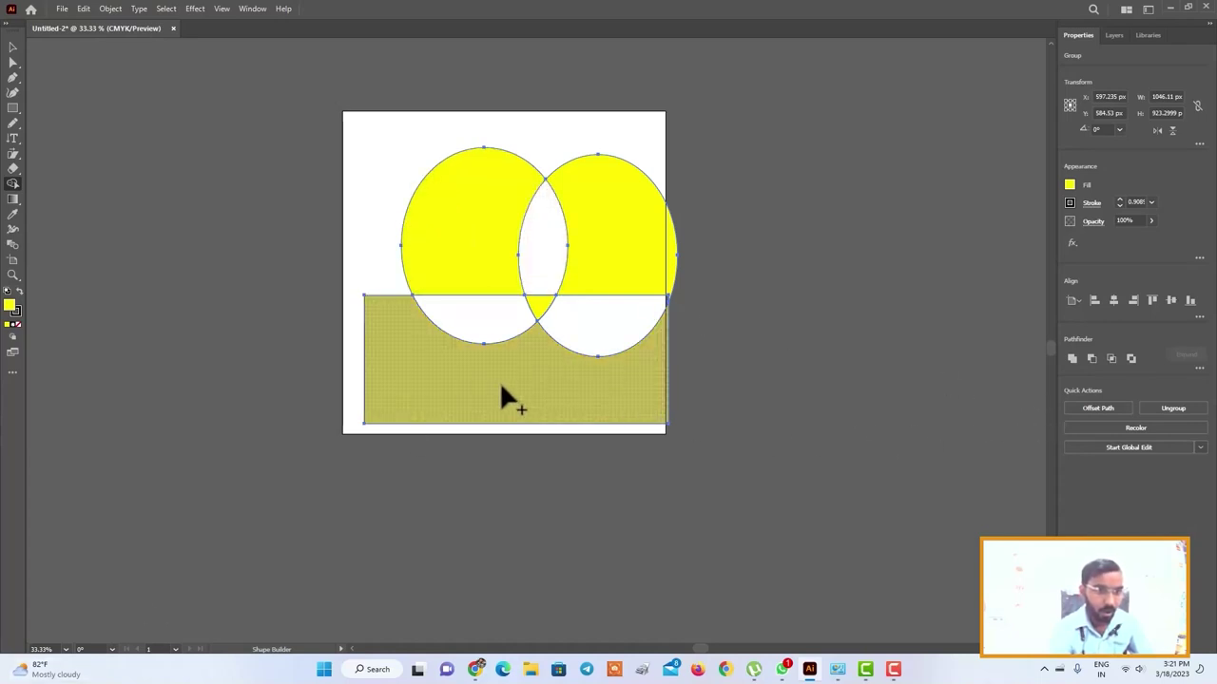
click(378, 337)
mouse_move(12, 107)
mouse_down()
mouse_move(64, 142)
mouse_move(68, 122)
mouse_up()
Step: Draw a wide ellipse over the rectangle
drag(387, 276, 389, 278)
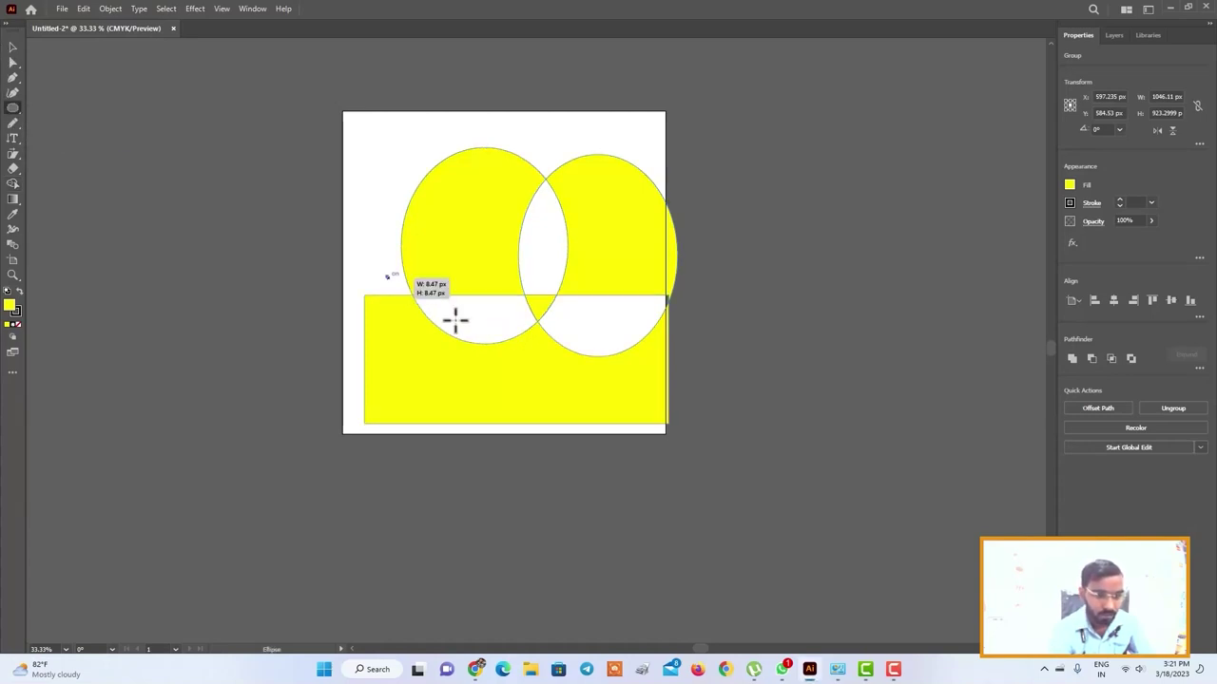
drag(455, 321, 654, 429)
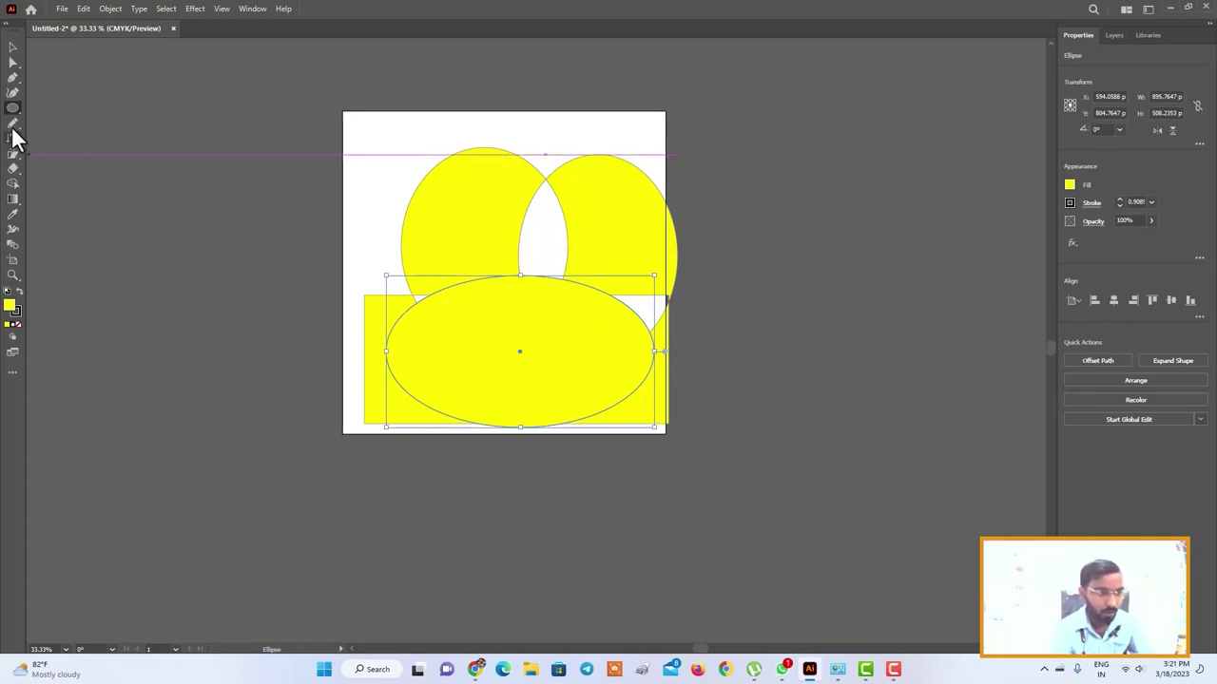
click(12, 183)
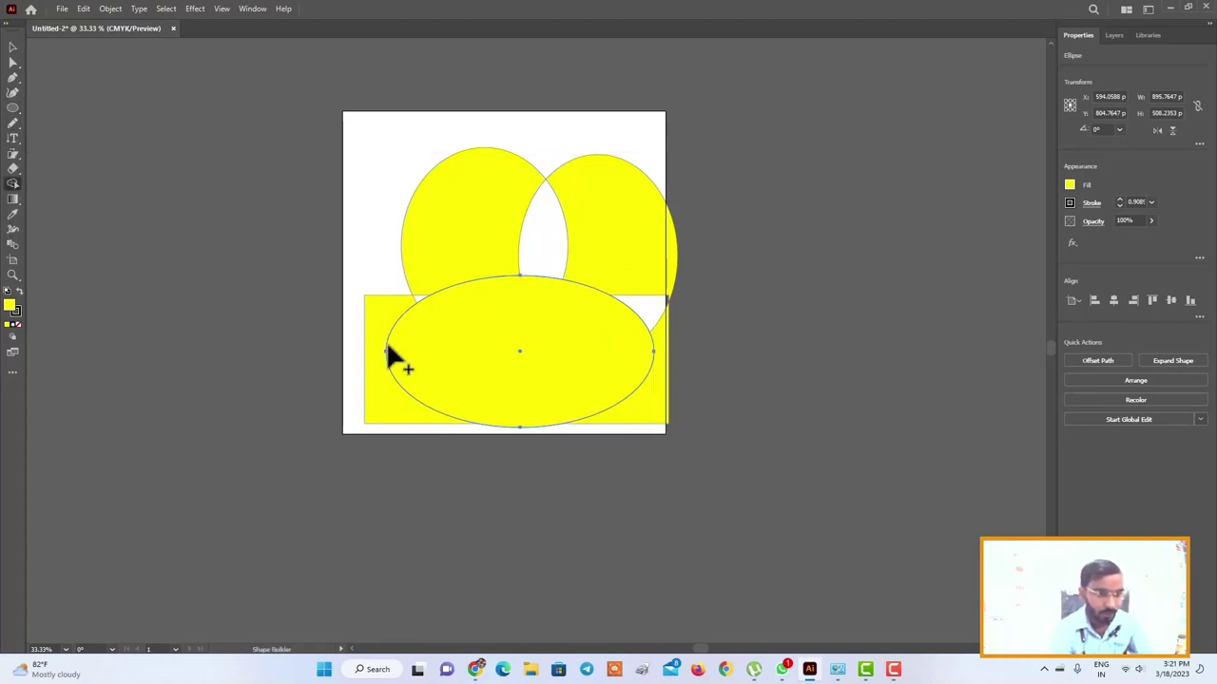
key(space)
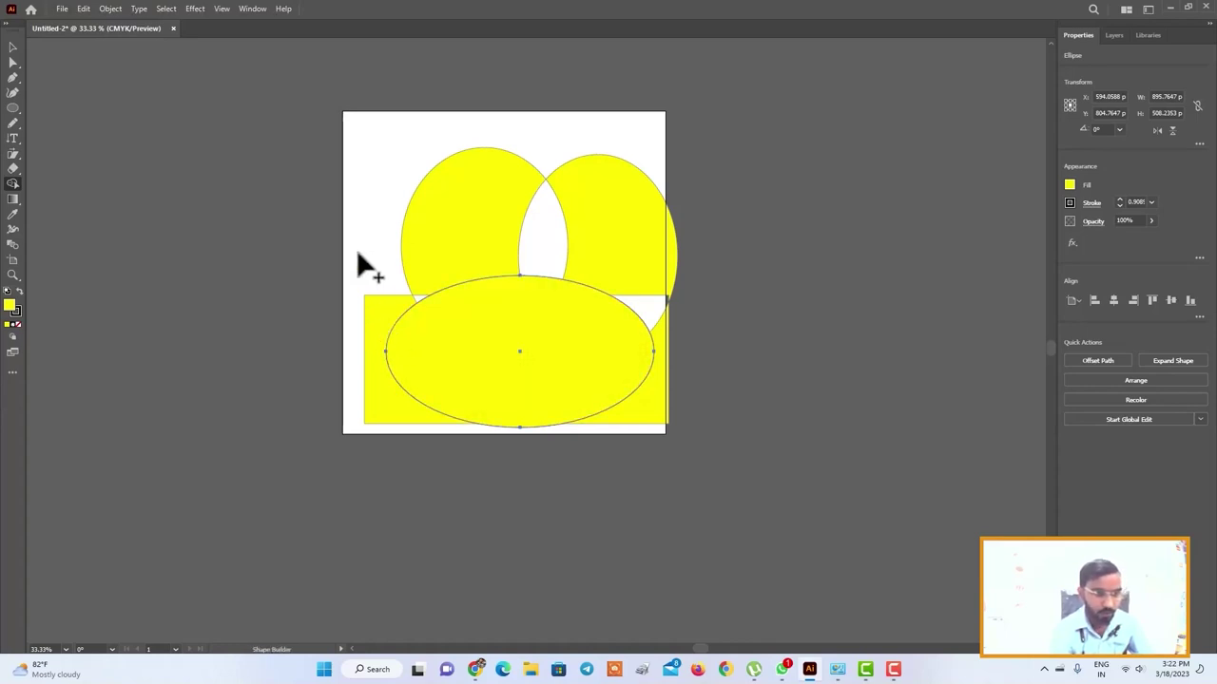
Step: Select all the yellow shapes on the artboard and group them
click(13, 47)
drag(369, 173, 568, 440)
right_click(513, 371)
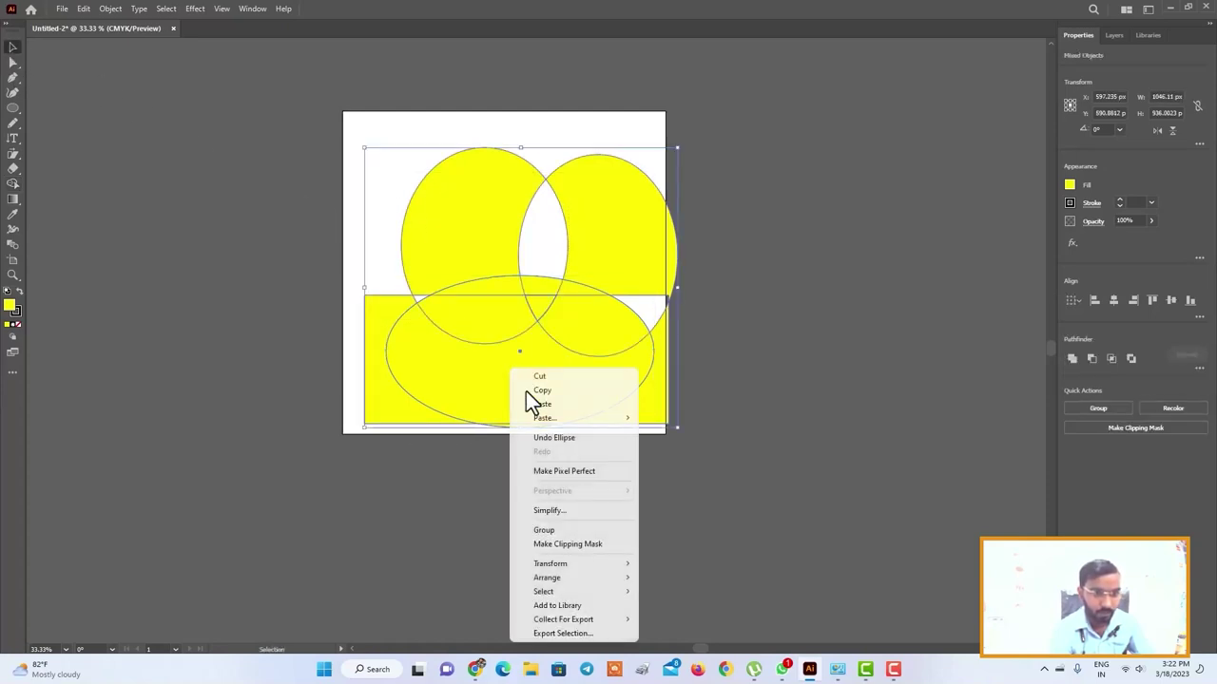
click(558, 531)
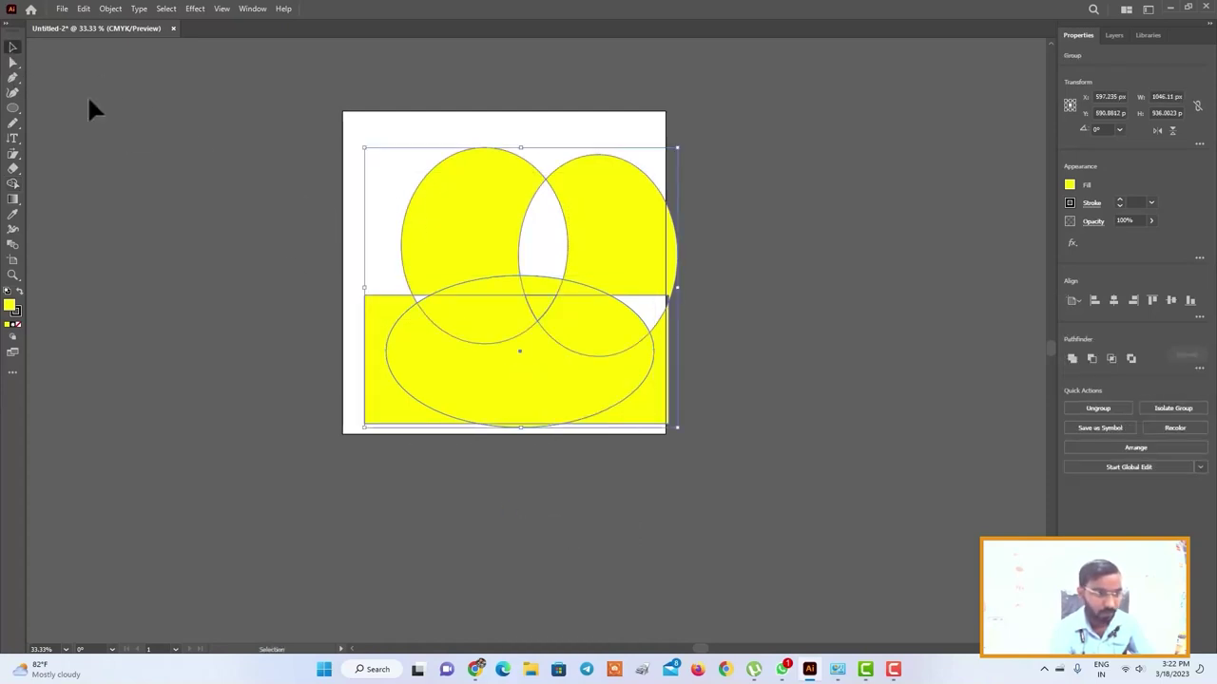
click(13, 183)
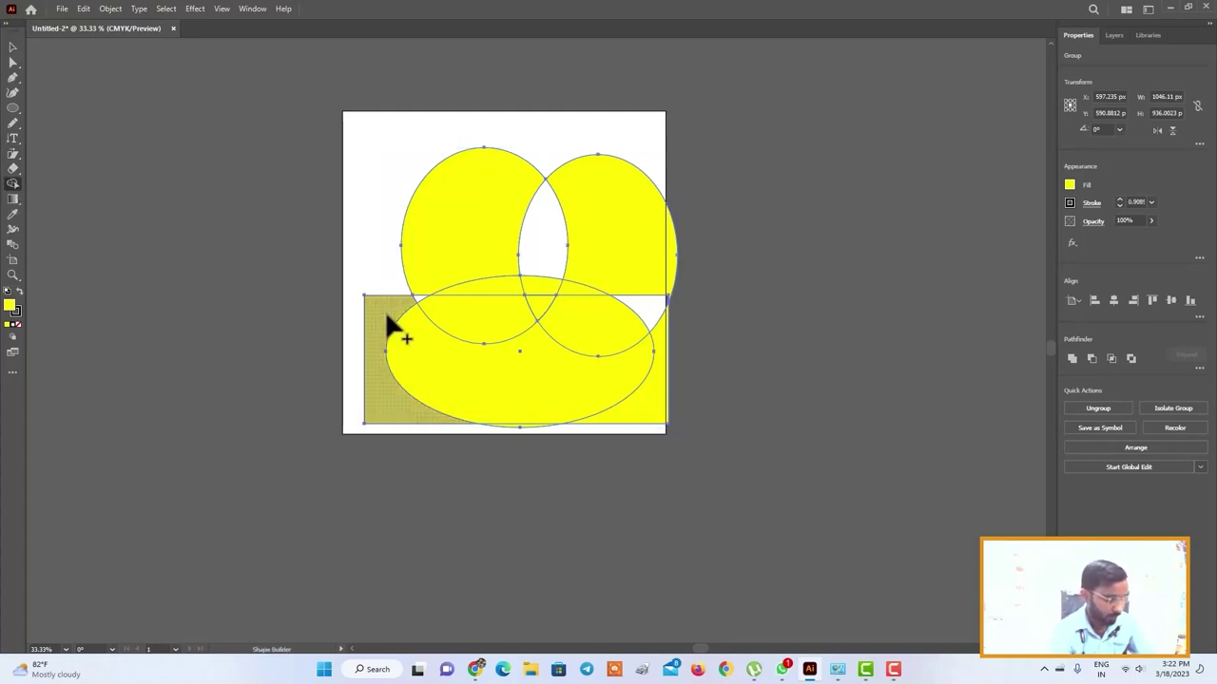
Step: Delete the rectangle corners and the overlap slivers around the wide ellipse with Shape Builder
alt+click(388, 327)
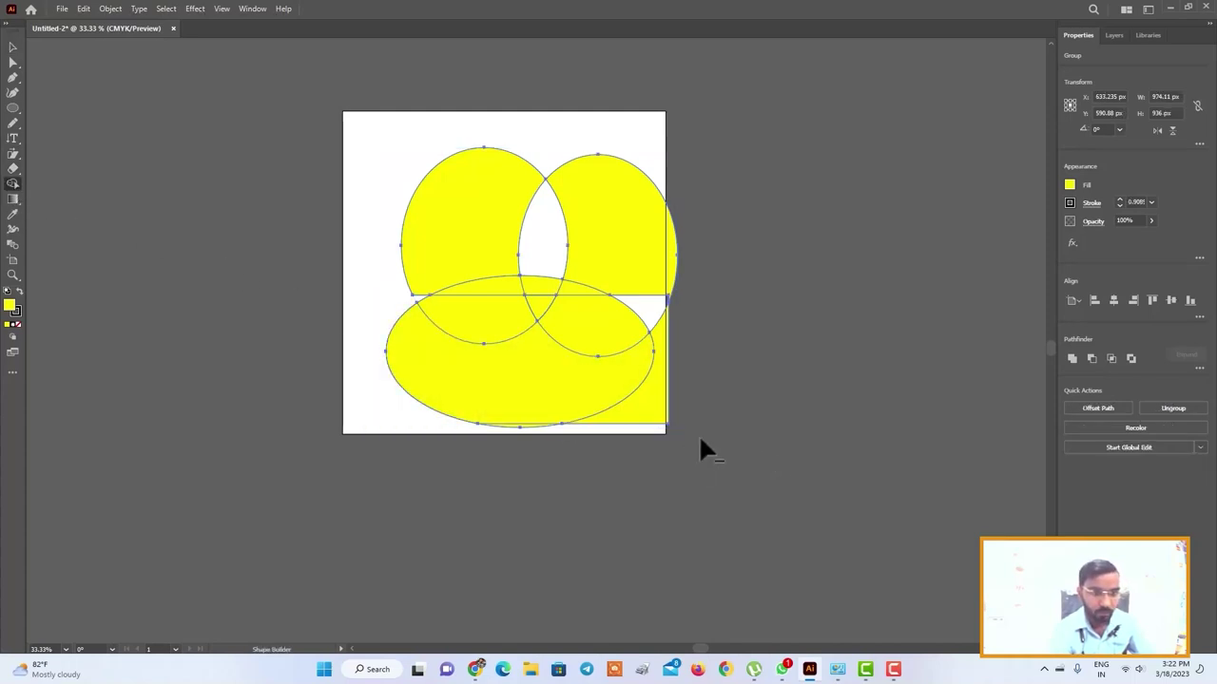
alt+click(655, 409)
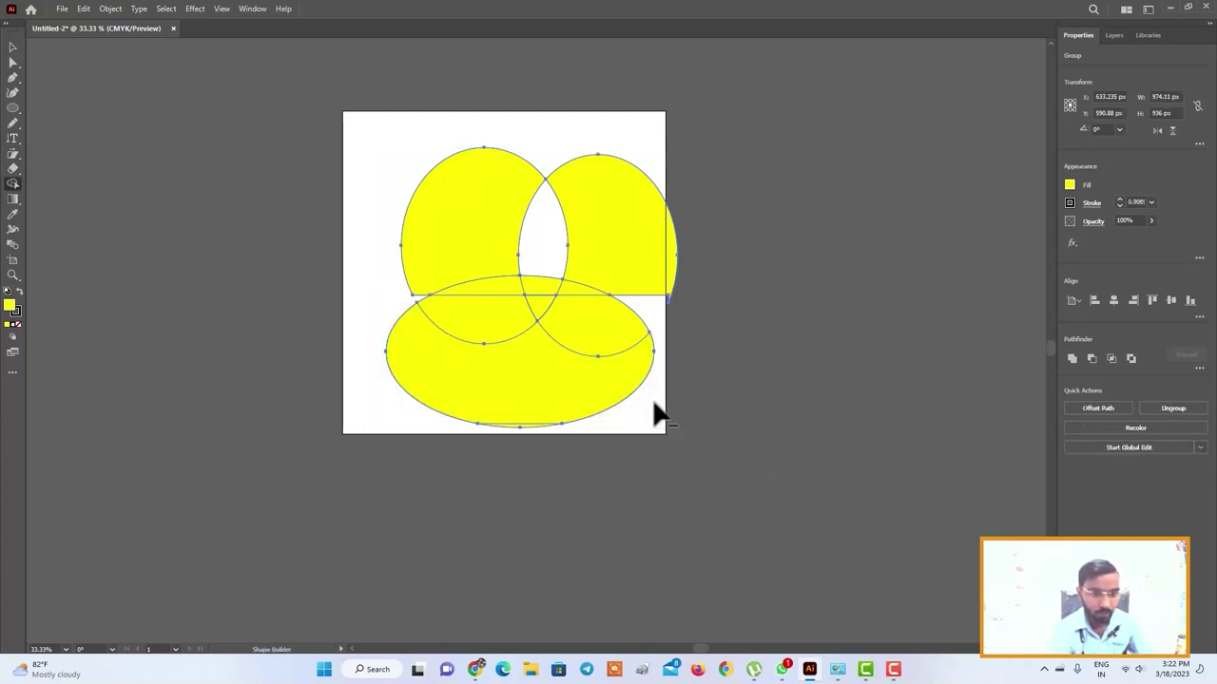
alt+click(583, 319)
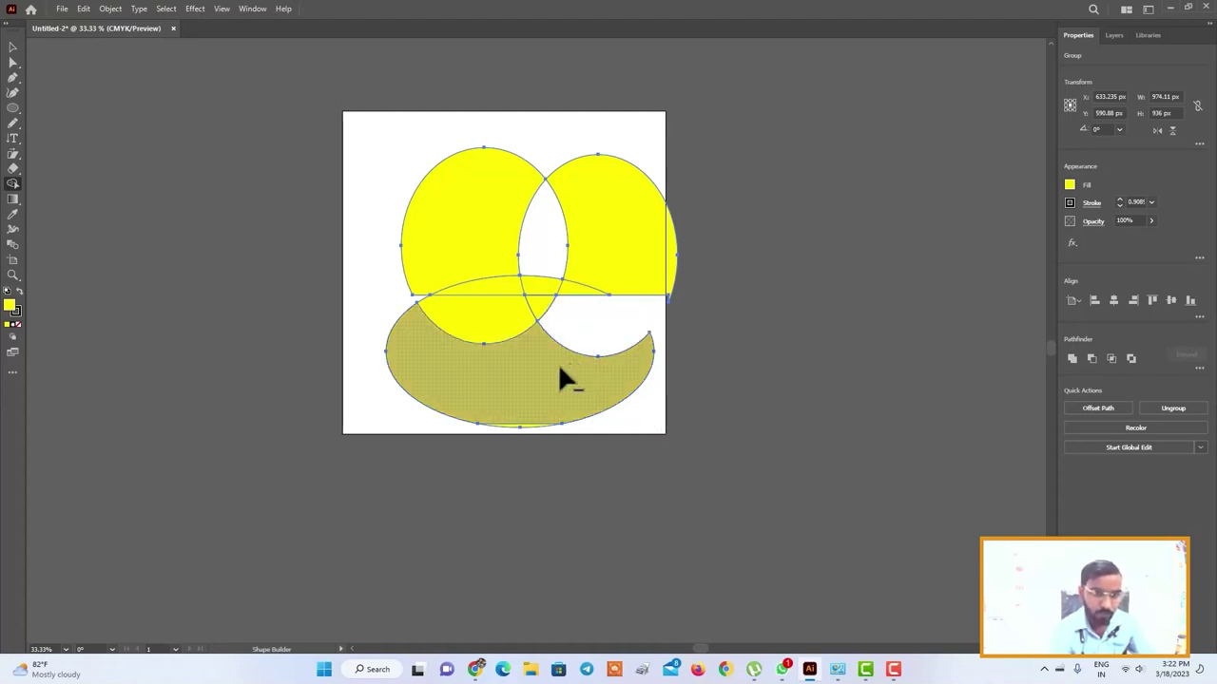
alt+click(509, 297)
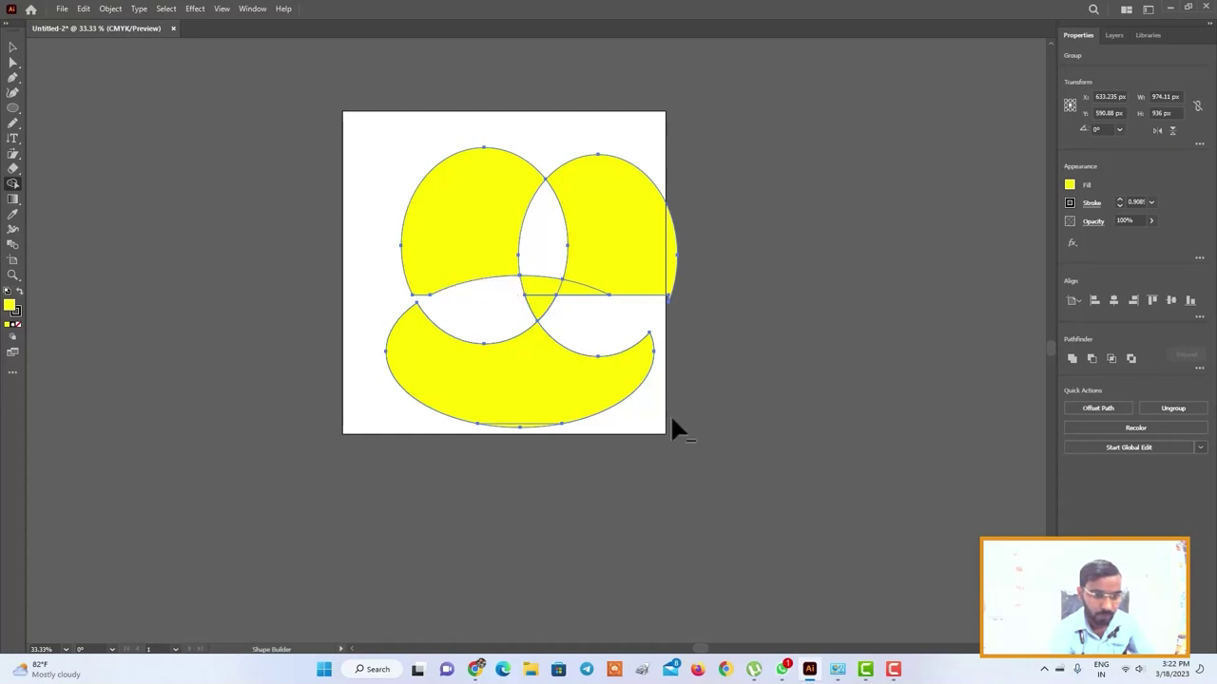
alt+click(585, 291)
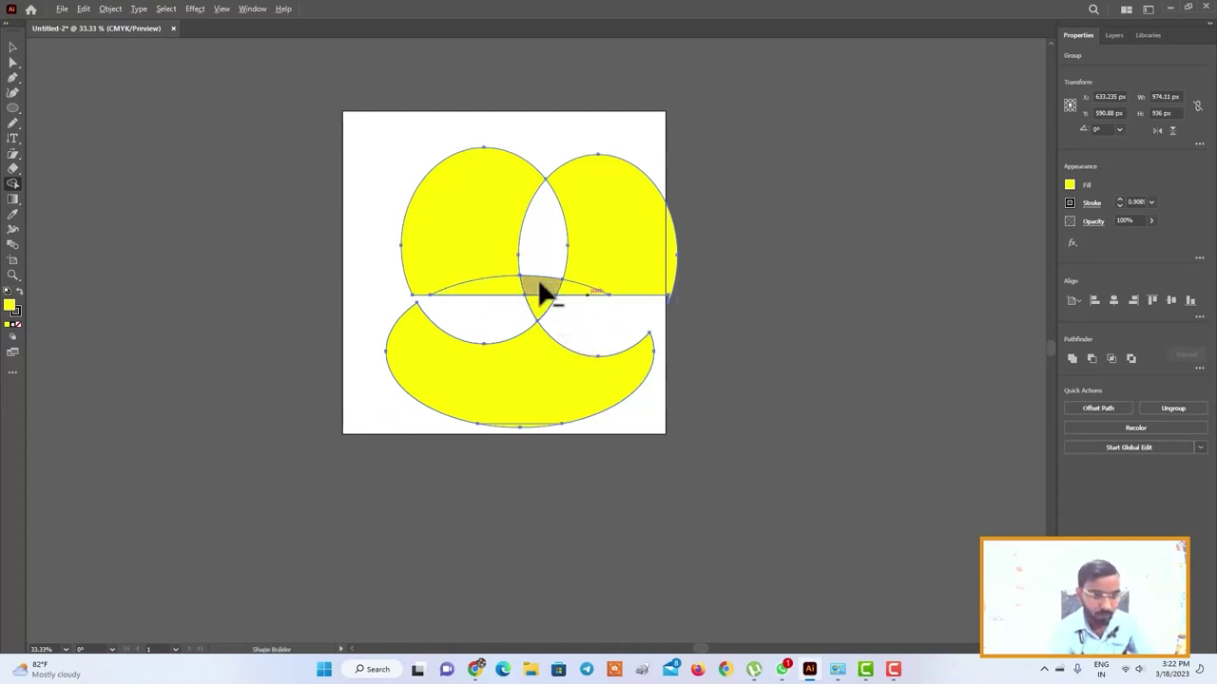
alt+click(539, 286)
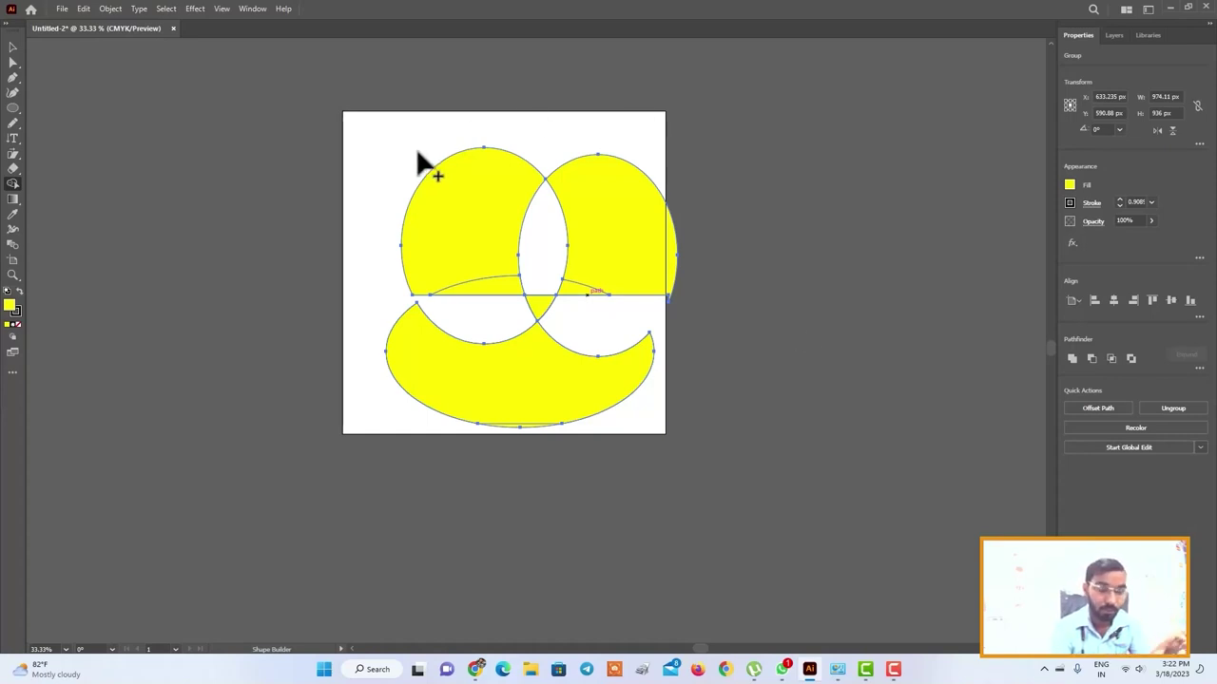
Step: Merge the circles and centre lens into the adjoining pieces, leaving a lower yellow crescent
drag(417, 150, 652, 460)
drag(416, 194, 630, 448)
drag(588, 158, 467, 441)
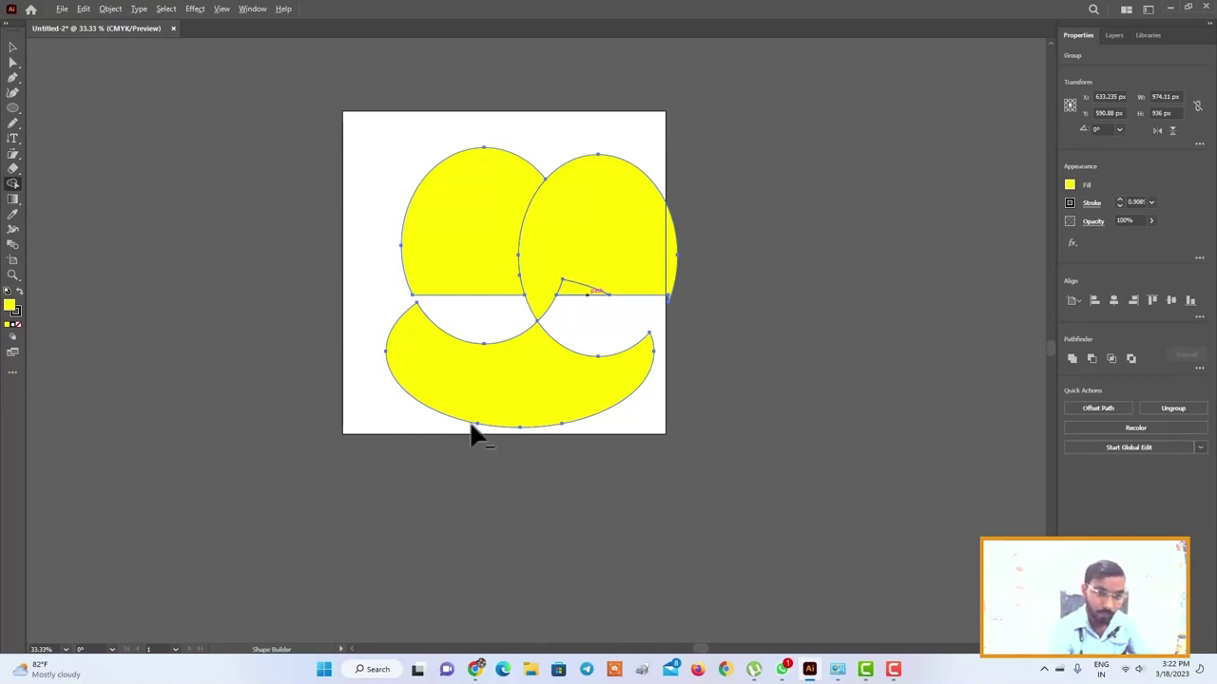
key(v)
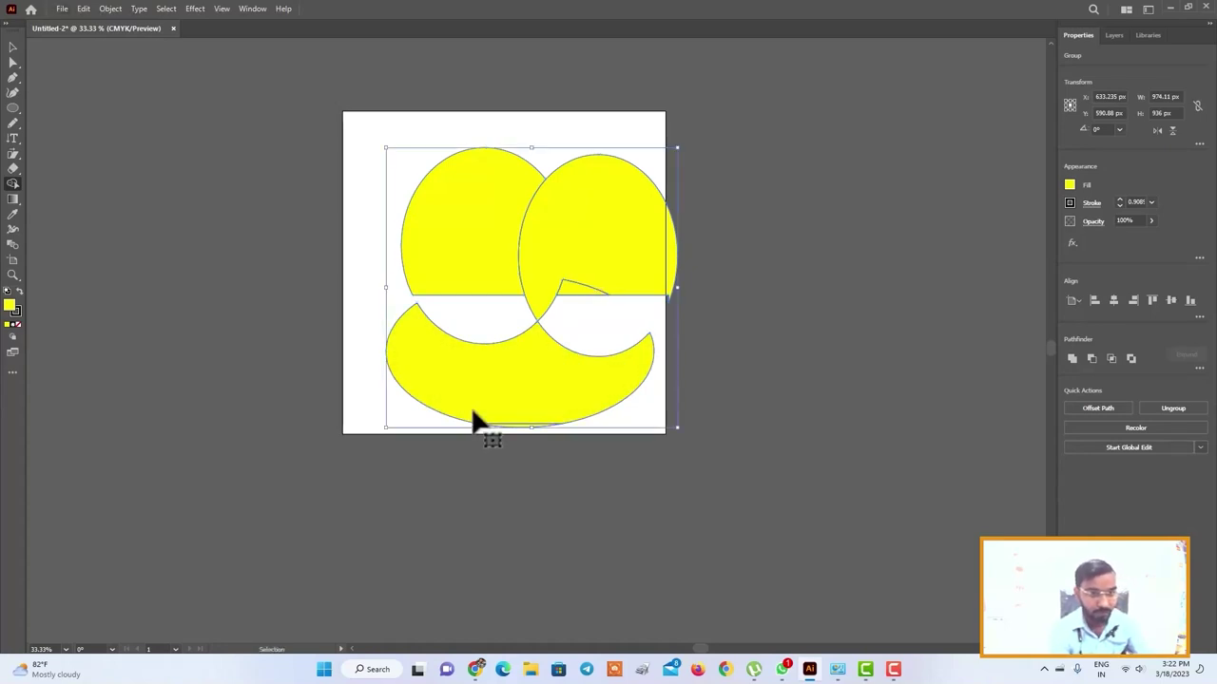
Step: Try merging the top circles and lens into one shape, then undo the last merge
key(shift+m)
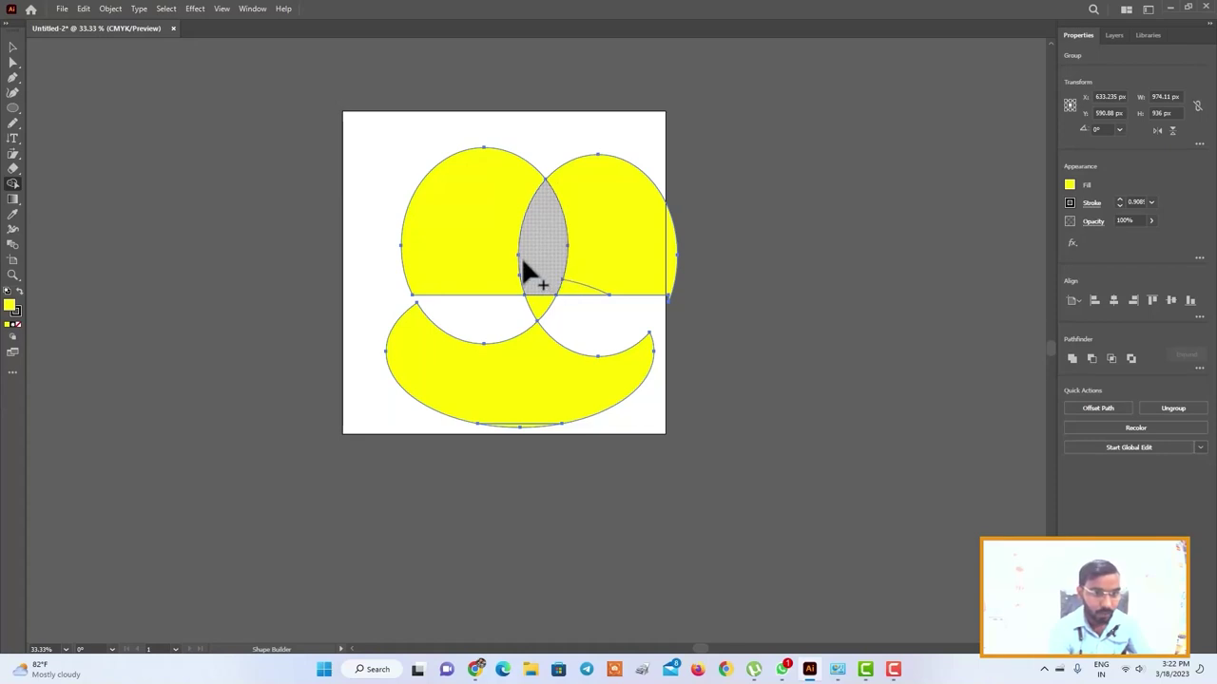
alt+click(521, 264)
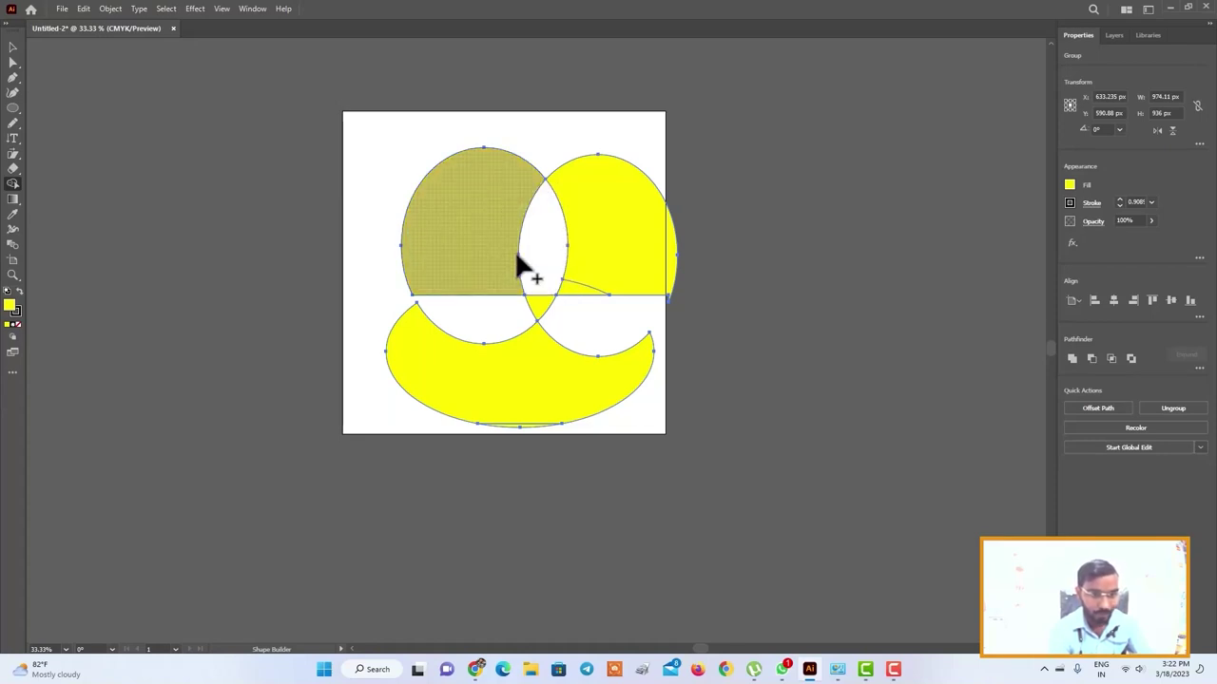
mouse_move(517, 255)
mouse_down()
mouse_move(569, 251)
mouse_move(565, 279)
mouse_up()
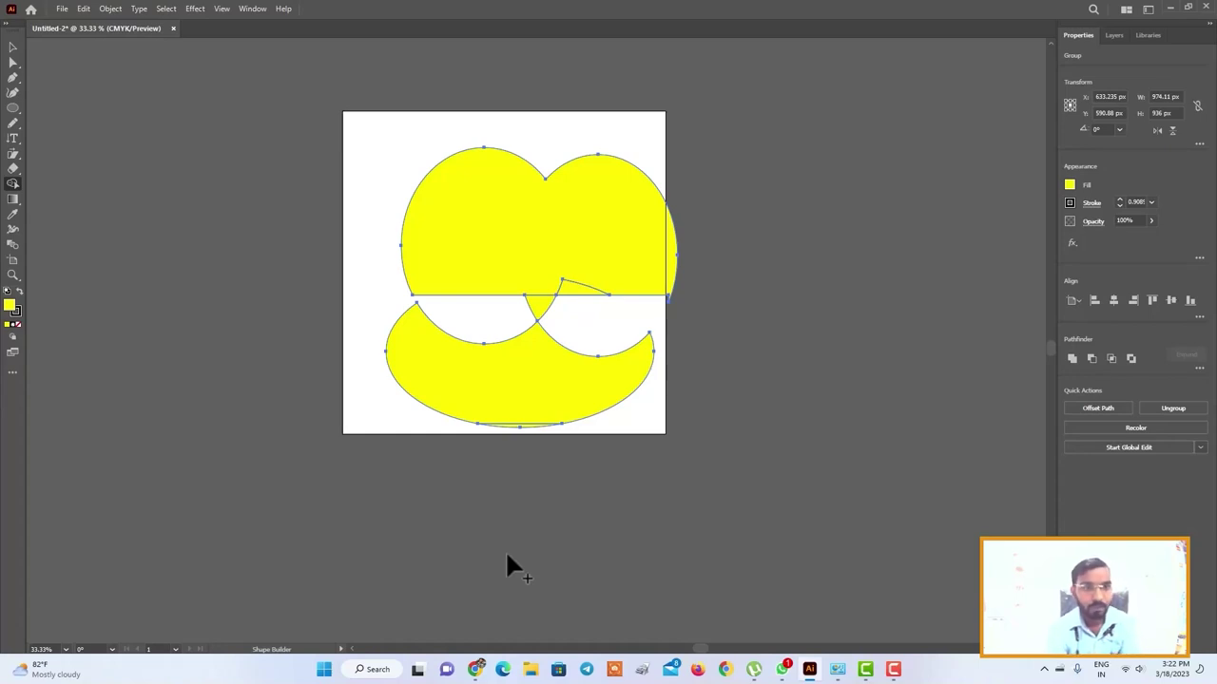
click(483, 148)
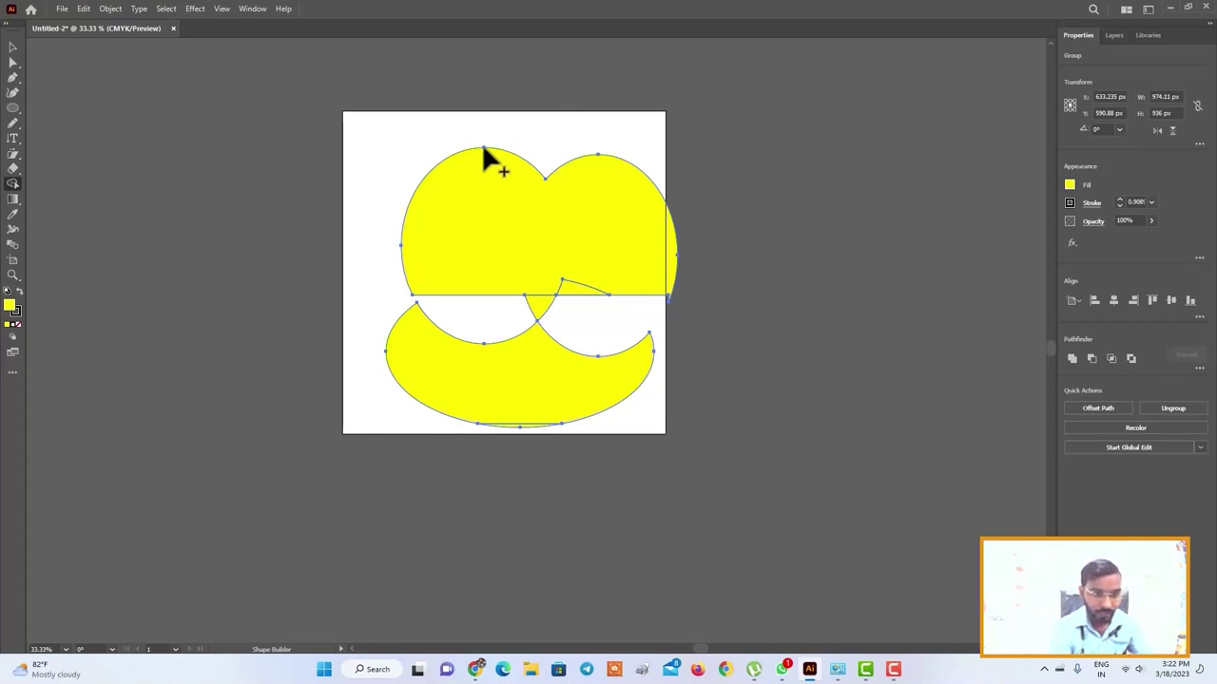
drag(484, 150, 464, 205)
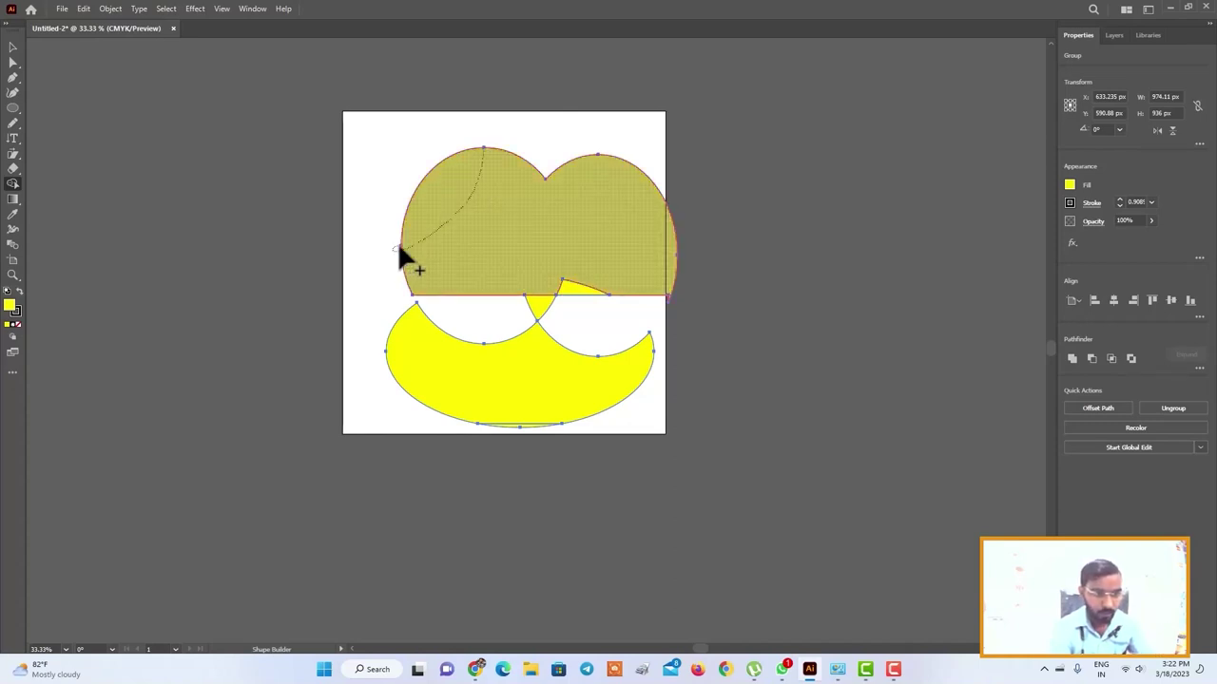
drag(399, 249, 400, 249)
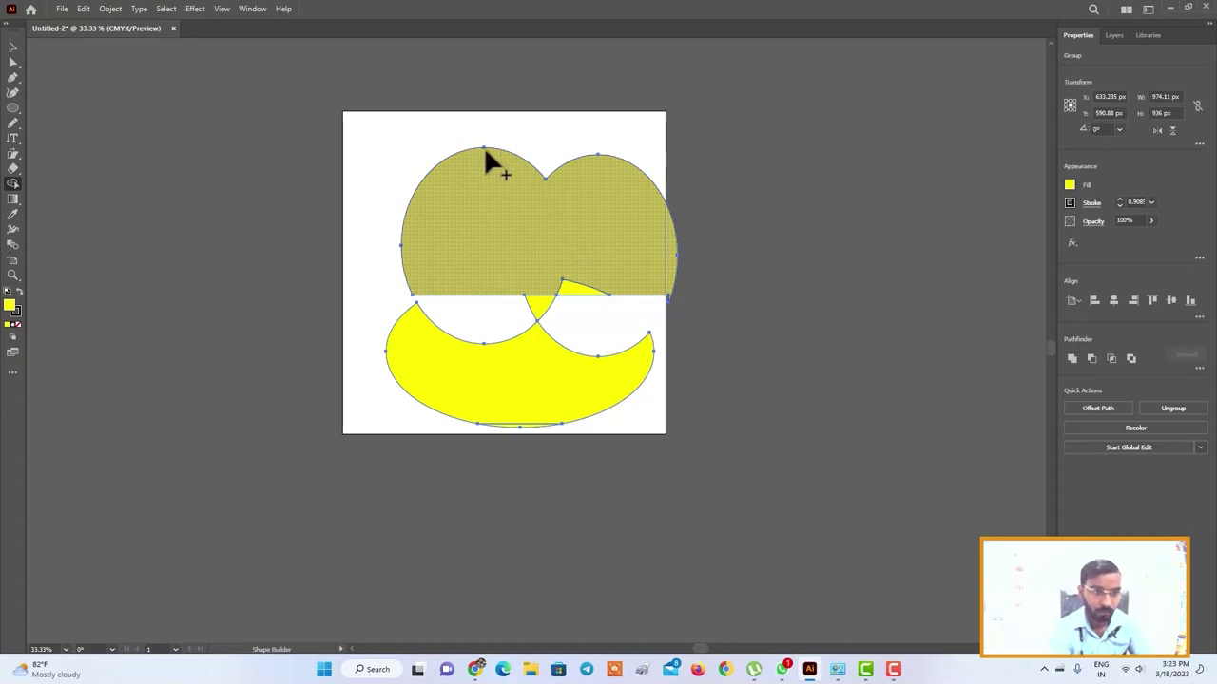
drag(480, 150, 432, 221)
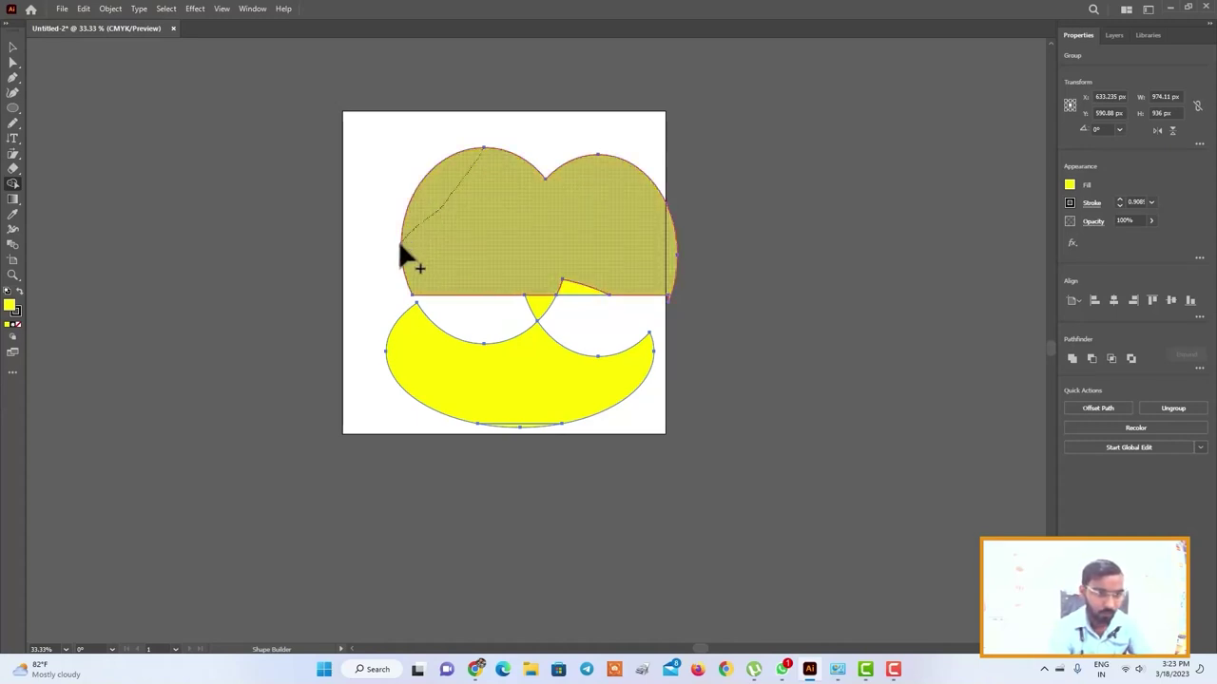
drag(399, 245, 399, 247)
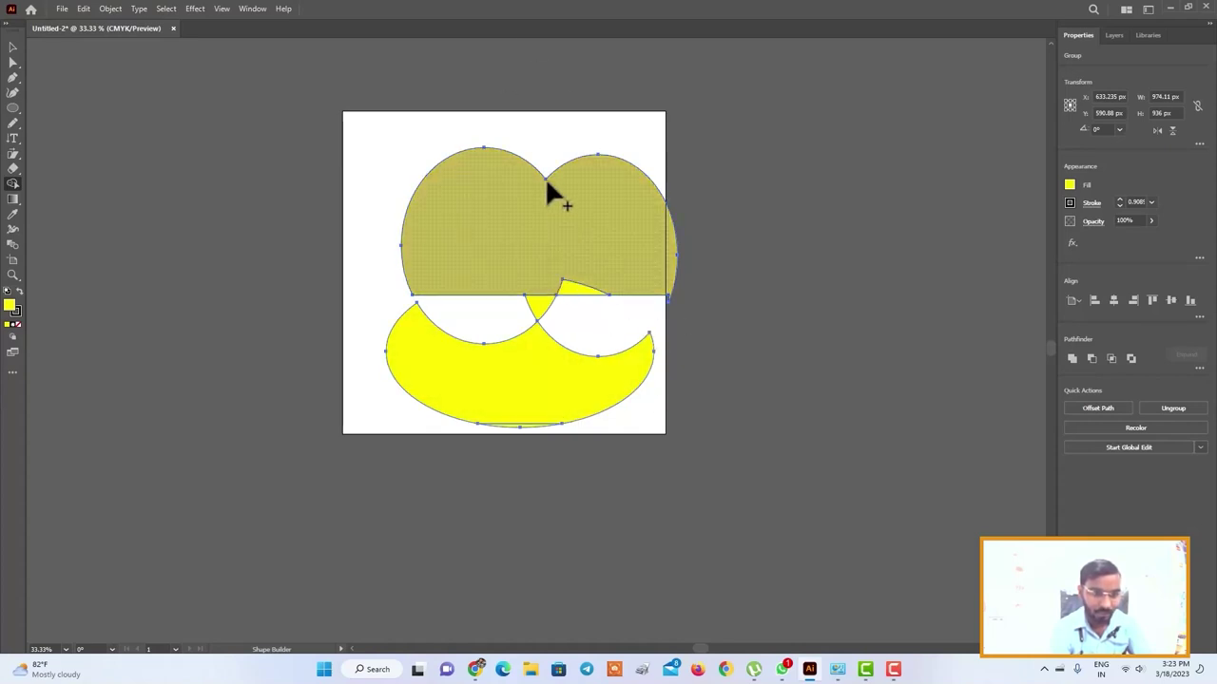
mouse_move(544, 177)
mouse_down()
mouse_move(549, 264)
mouse_move(562, 278)
mouse_up()
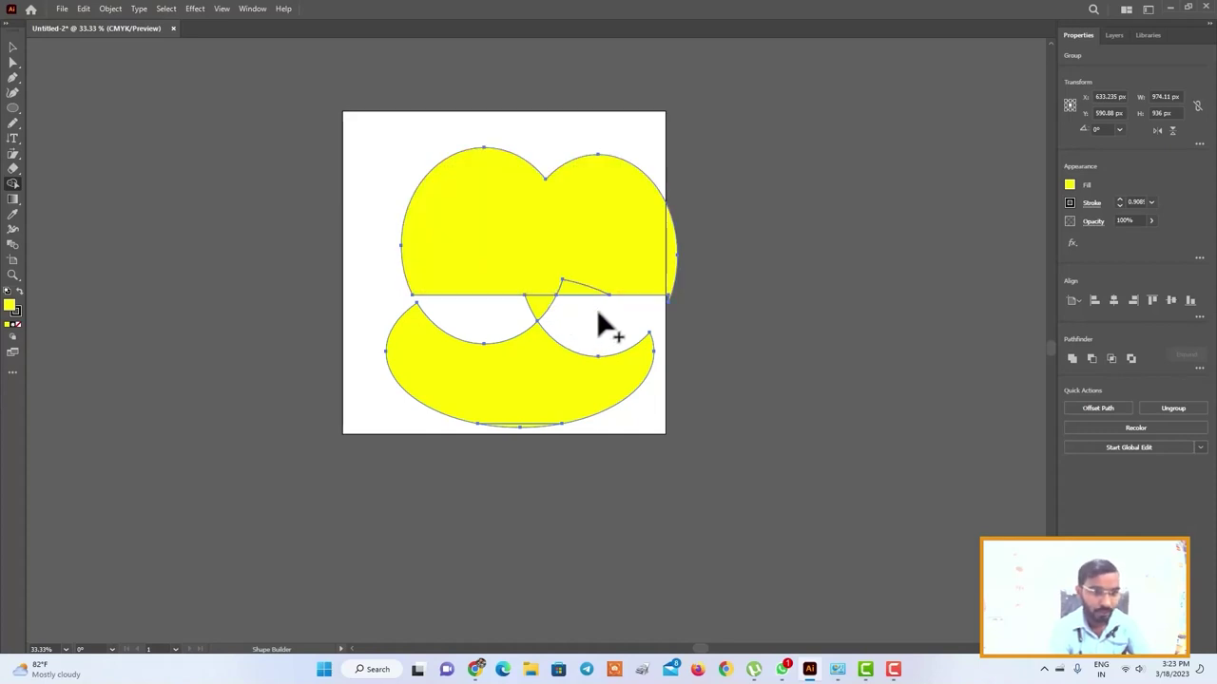
key(ctrl)
key(ctrl+z)
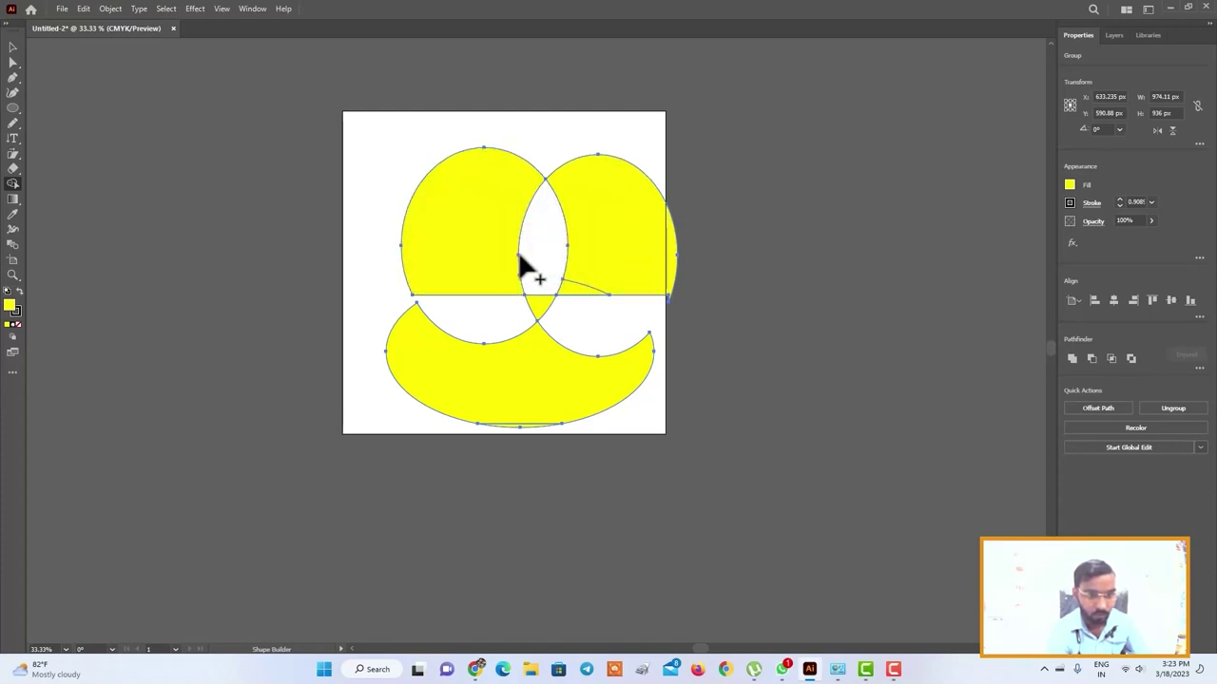
Step: Merge the two circles with the centre lens and delete the lower crescent
drag(518, 254, 568, 247)
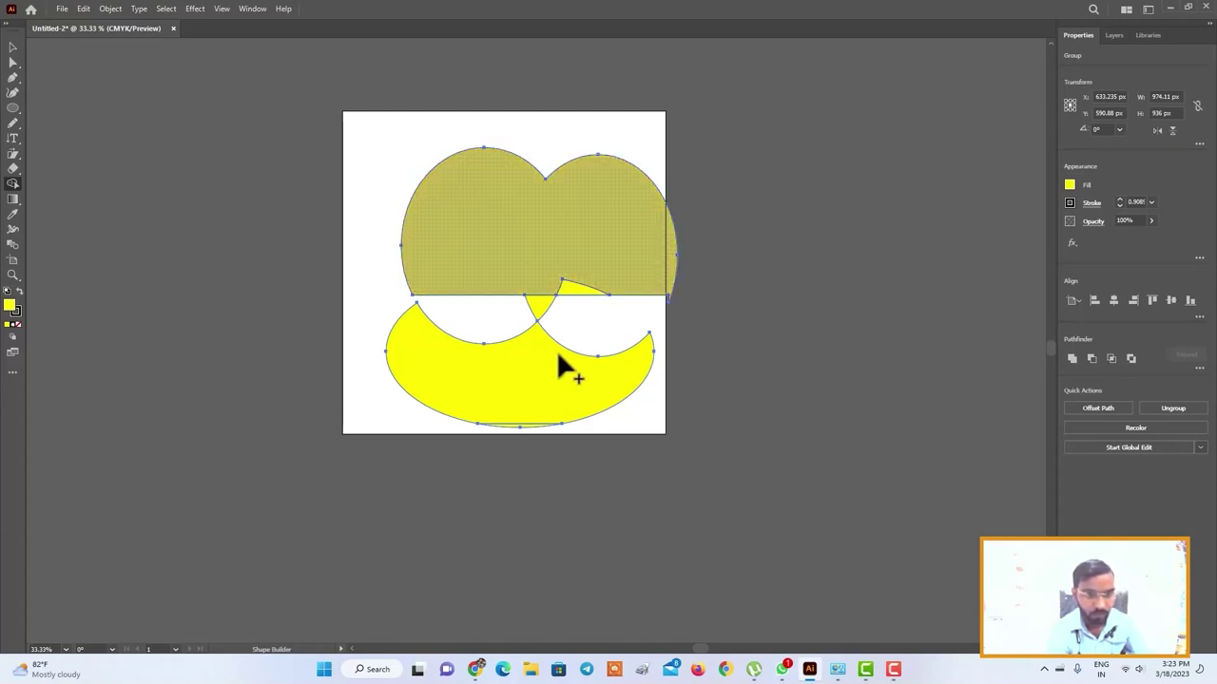
drag(530, 302, 563, 285)
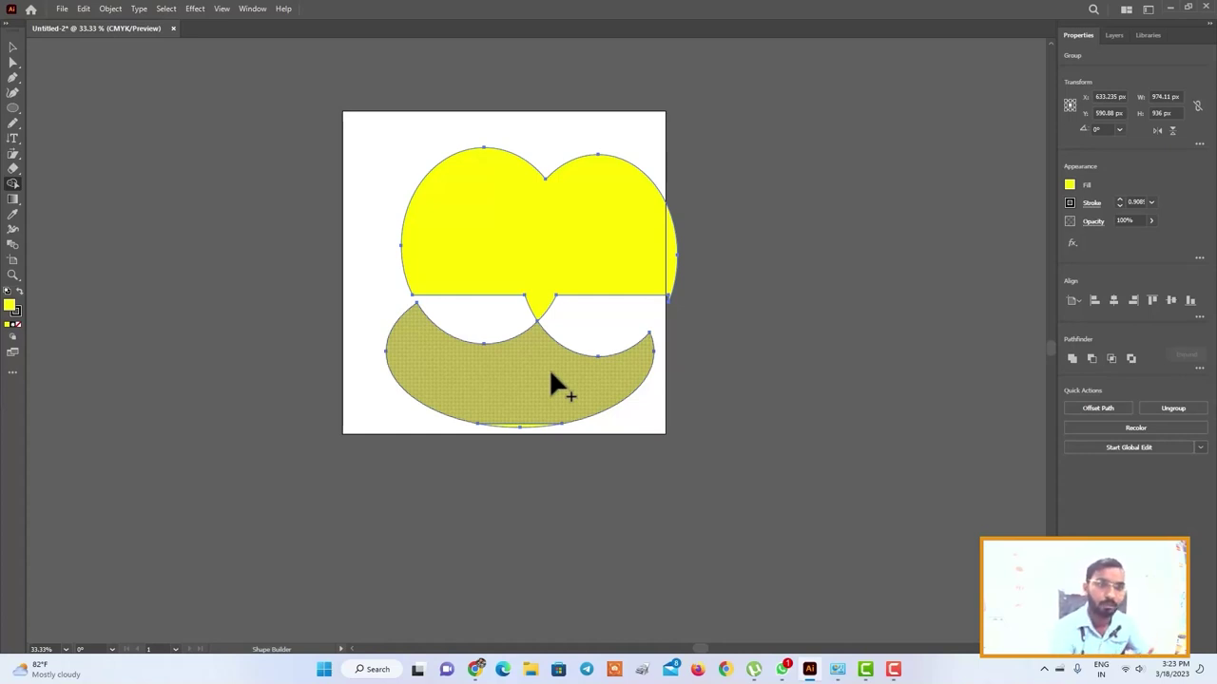
click(550, 373)
alt+click(550, 390)
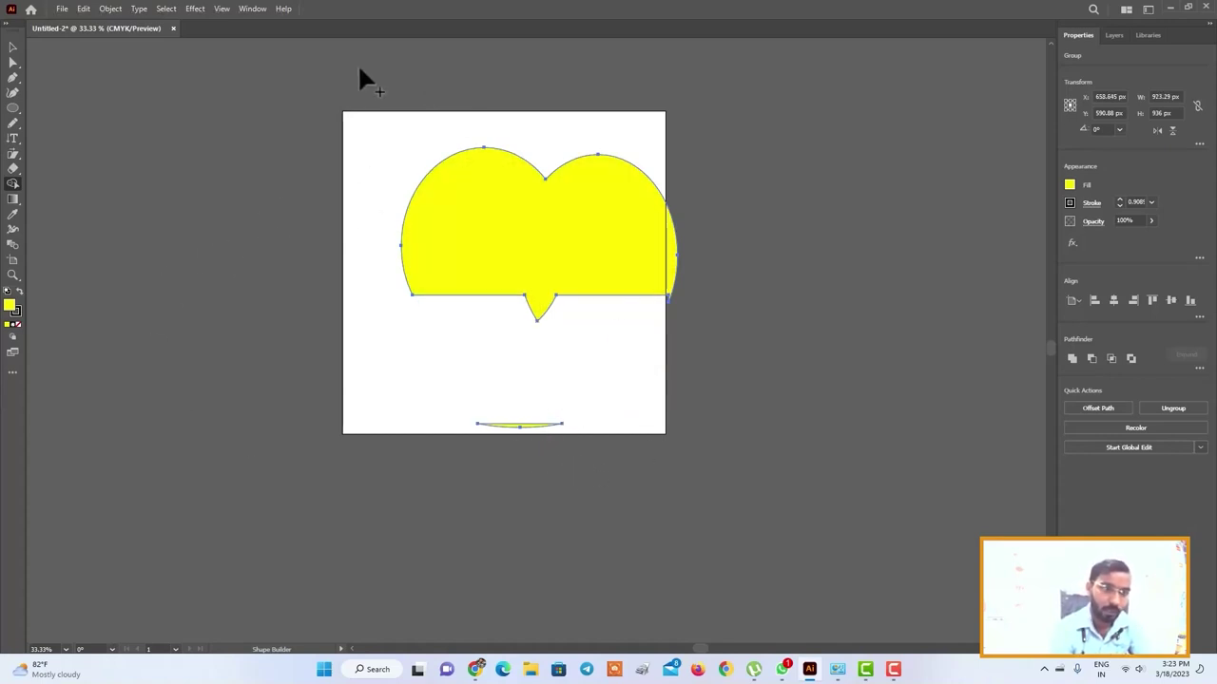
drag(384, 122, 705, 455)
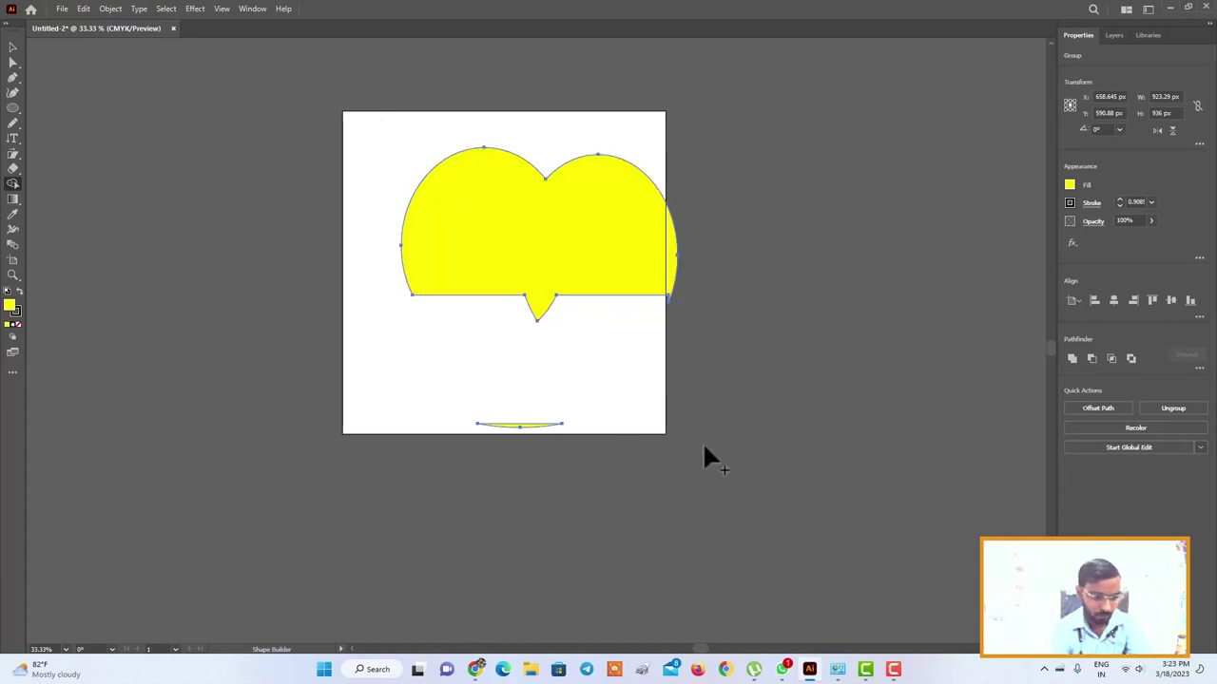
Step: Select all the remaining yellow artwork and delete it
click(13, 46)
drag(354, 121, 633, 342)
key(Delete)
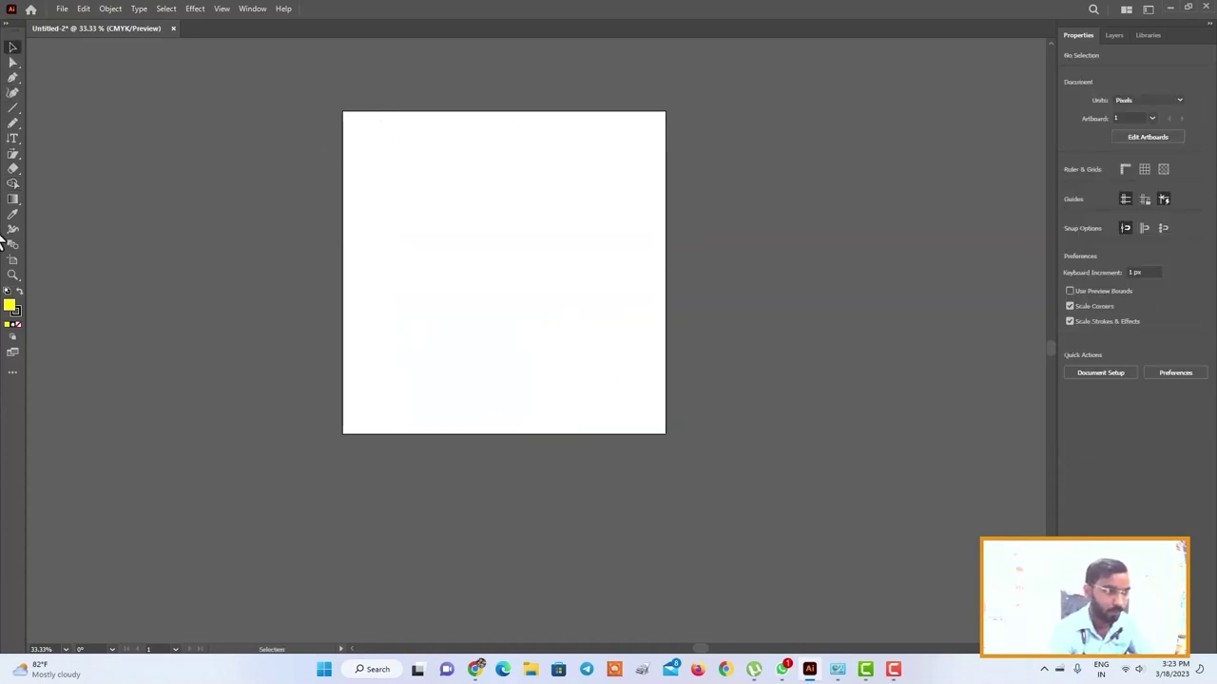